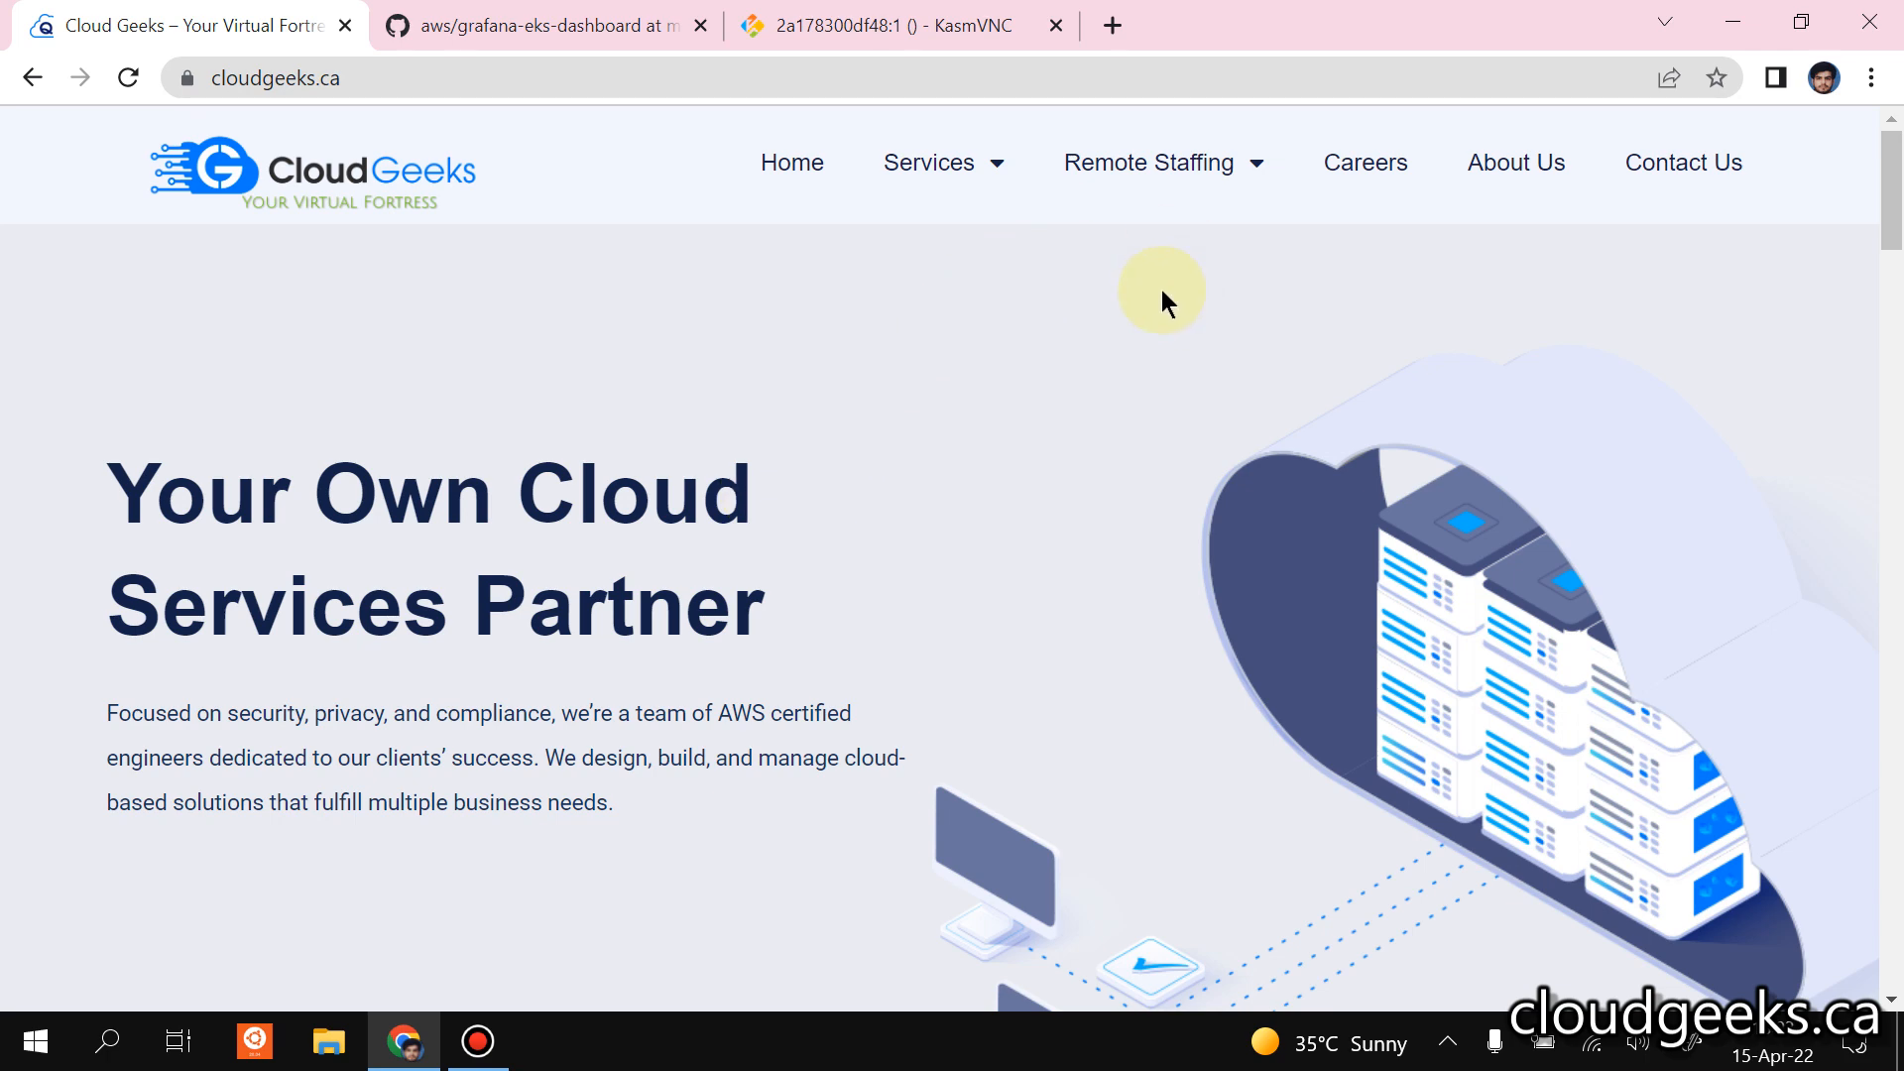
Minimize the browser and launch Lens from the desktop.
click(1730, 22)
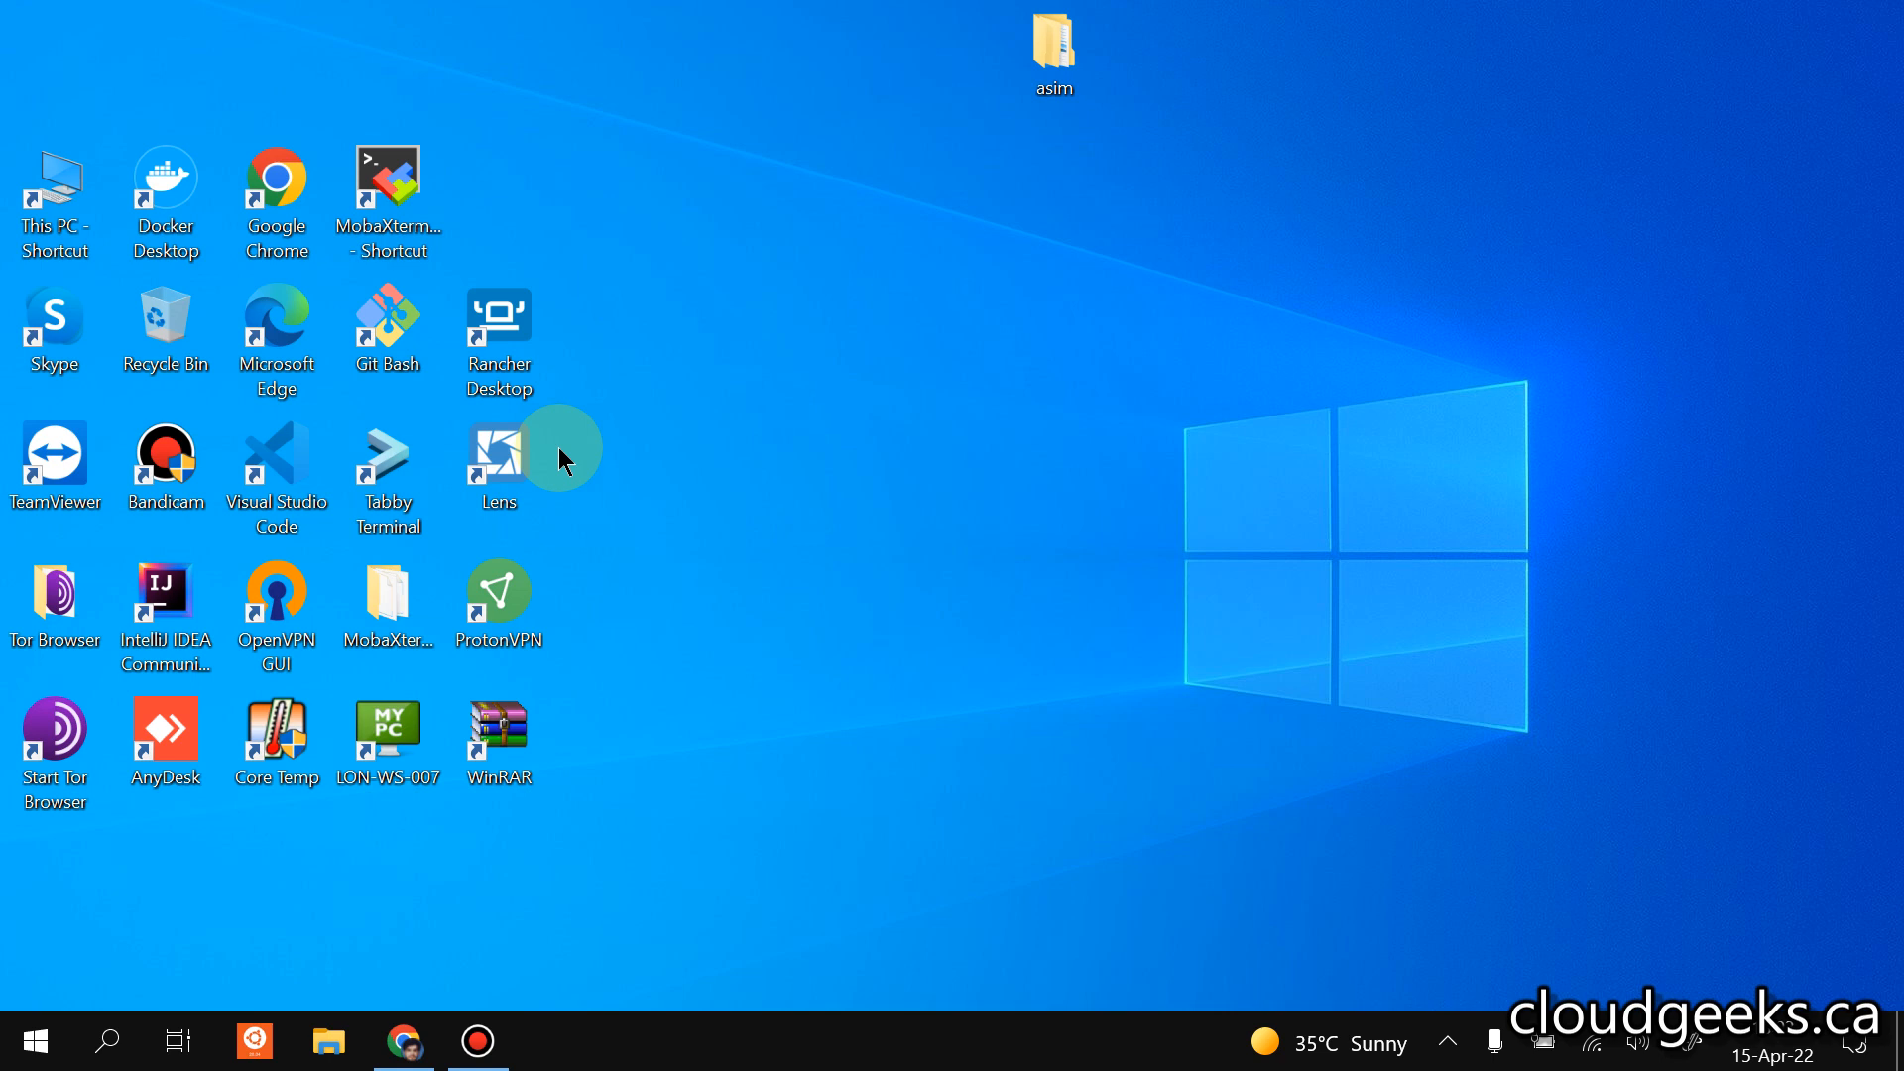
double_click(499, 451)
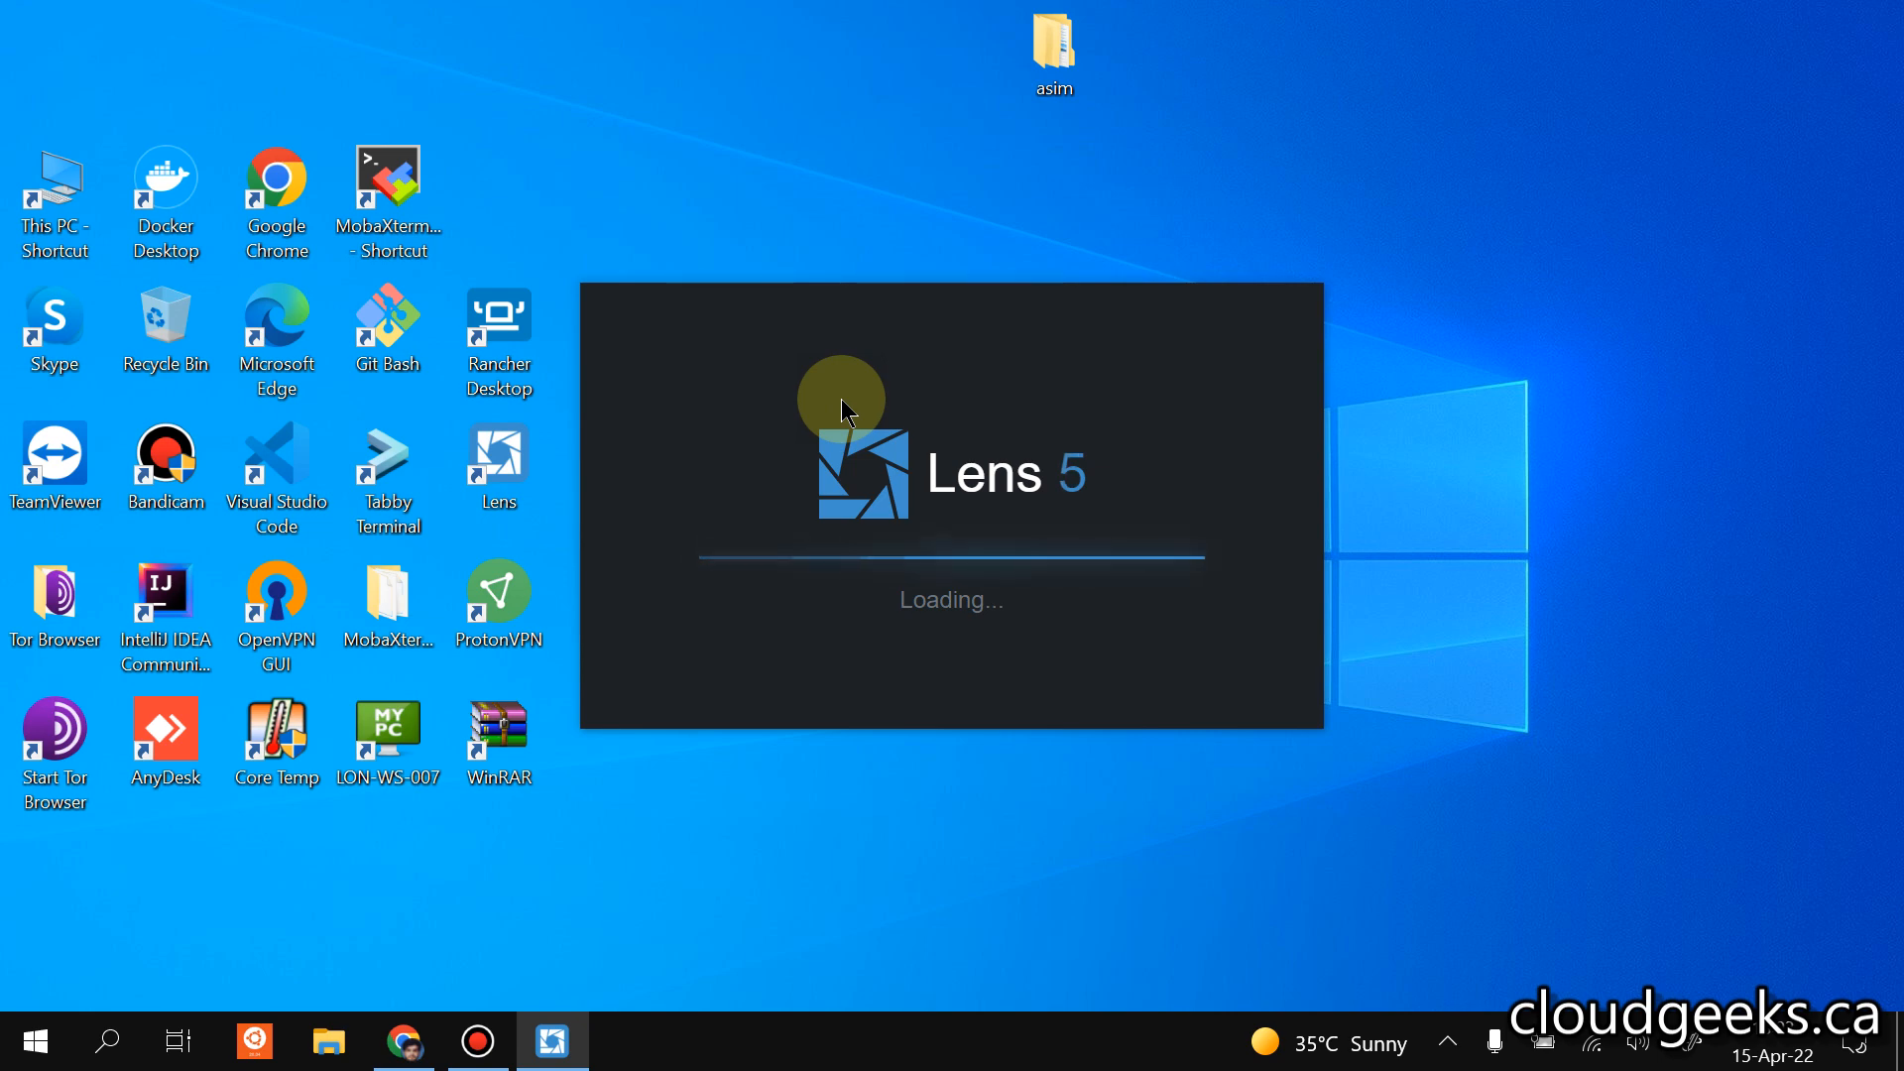
Switch to Chrome, move the KasmVNC session to second place, and view the Amazon EKS cluster list inside it.
click(436, 992)
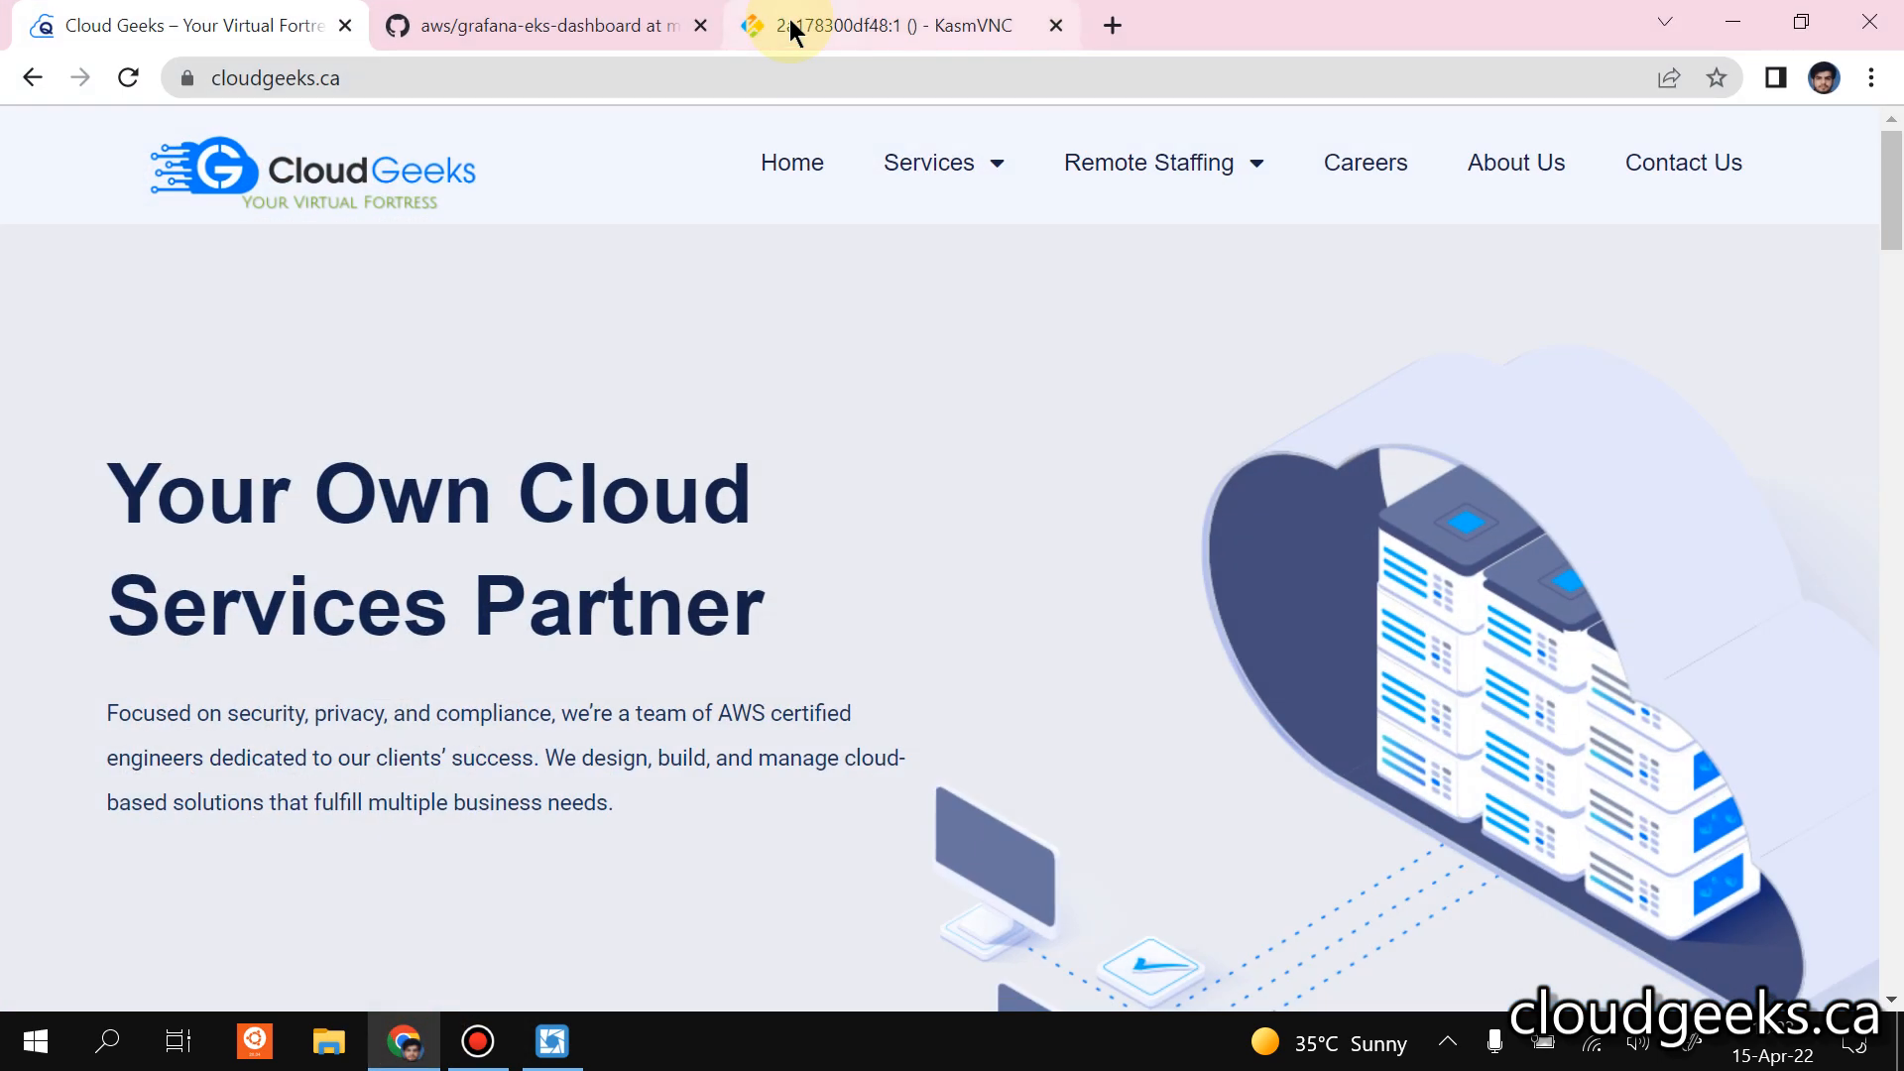
scroll(565, 240, down, 5)
scroll(560, 246, up, 5)
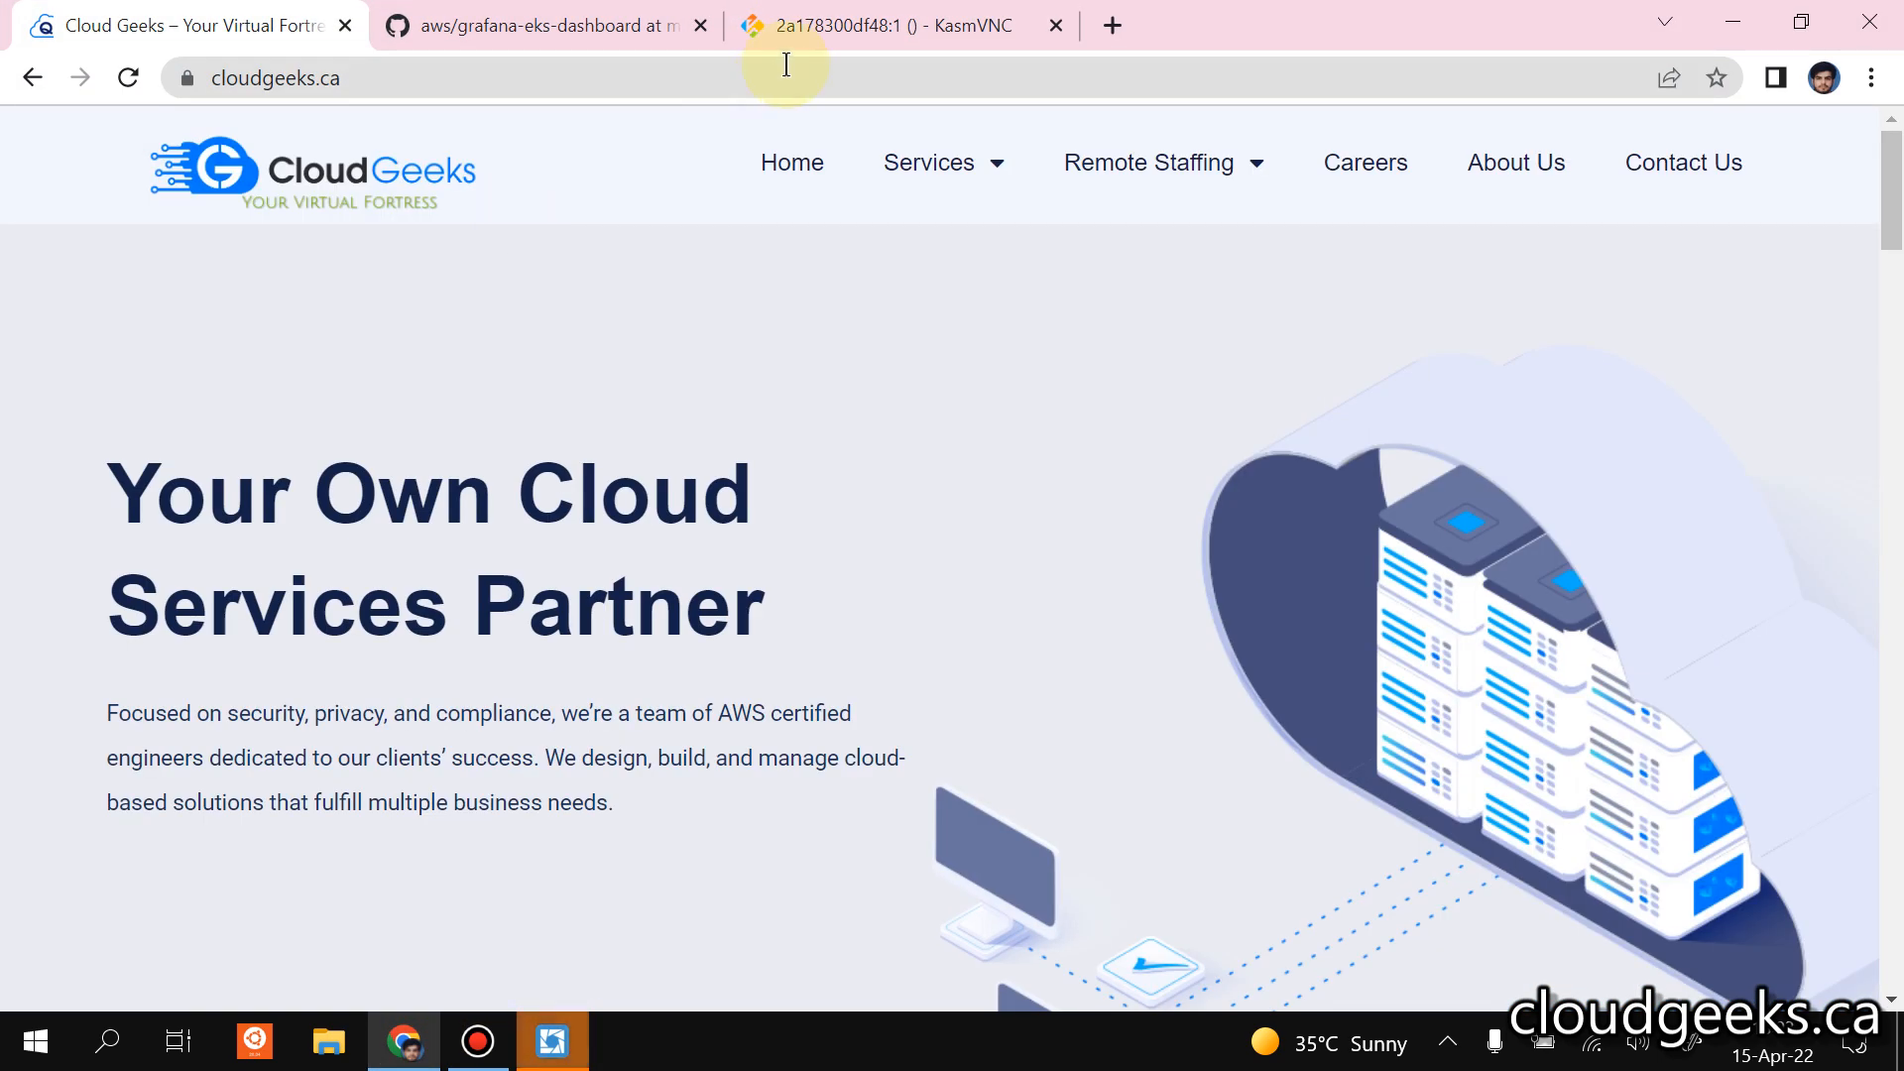
drag(770, 33, 496, 30)
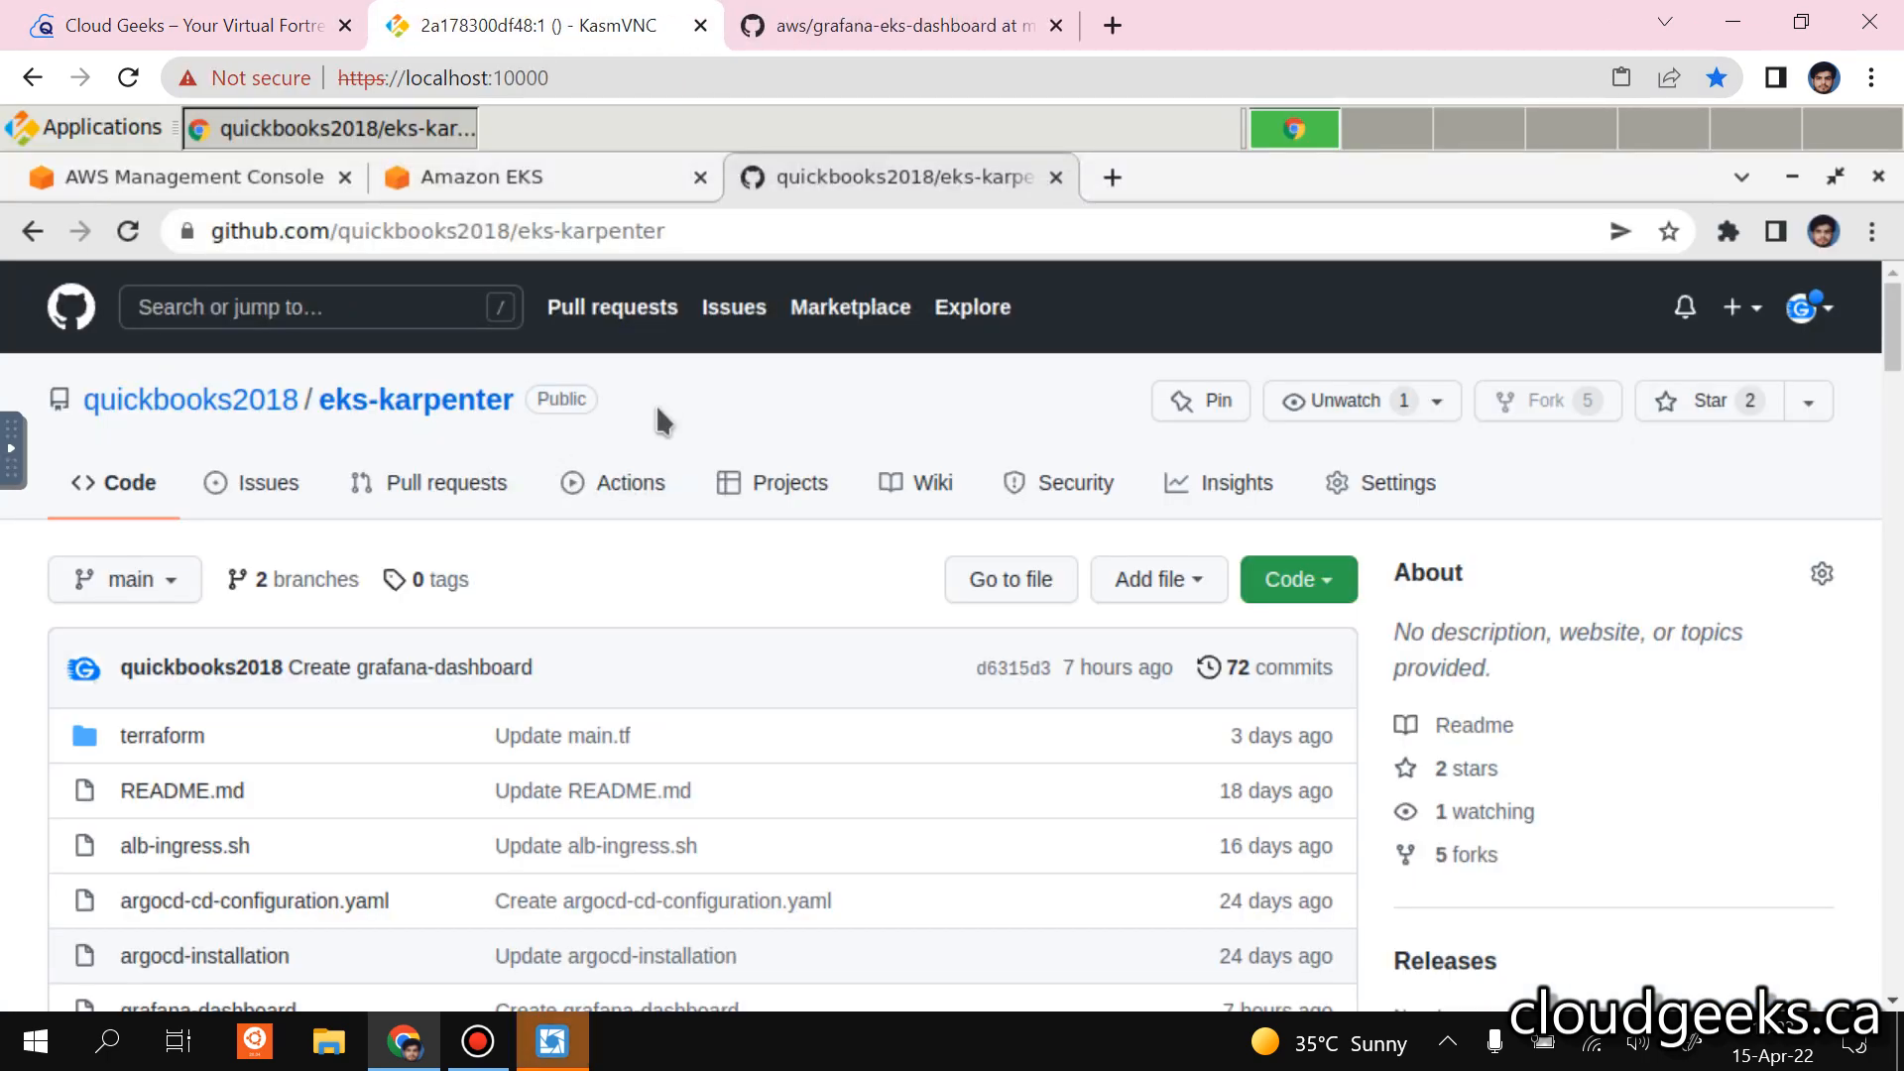
click(511, 188)
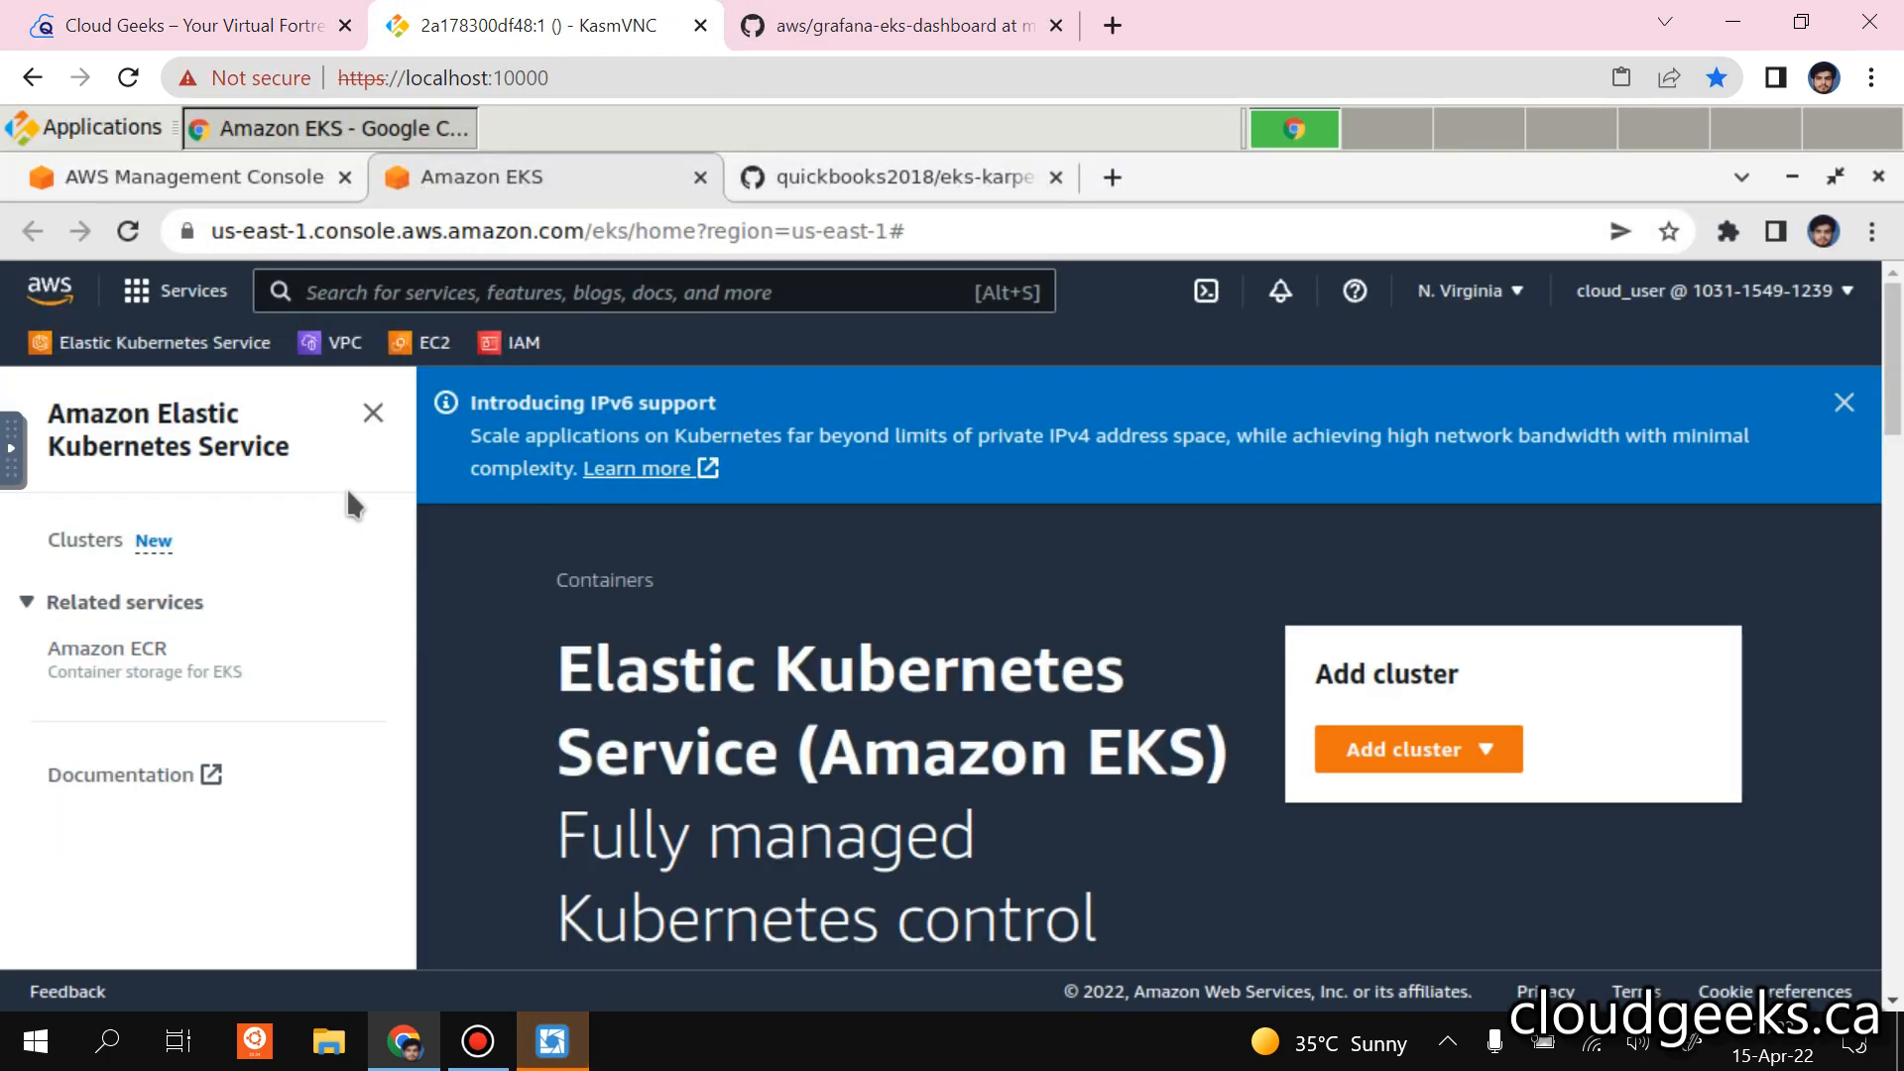
click(174, 337)
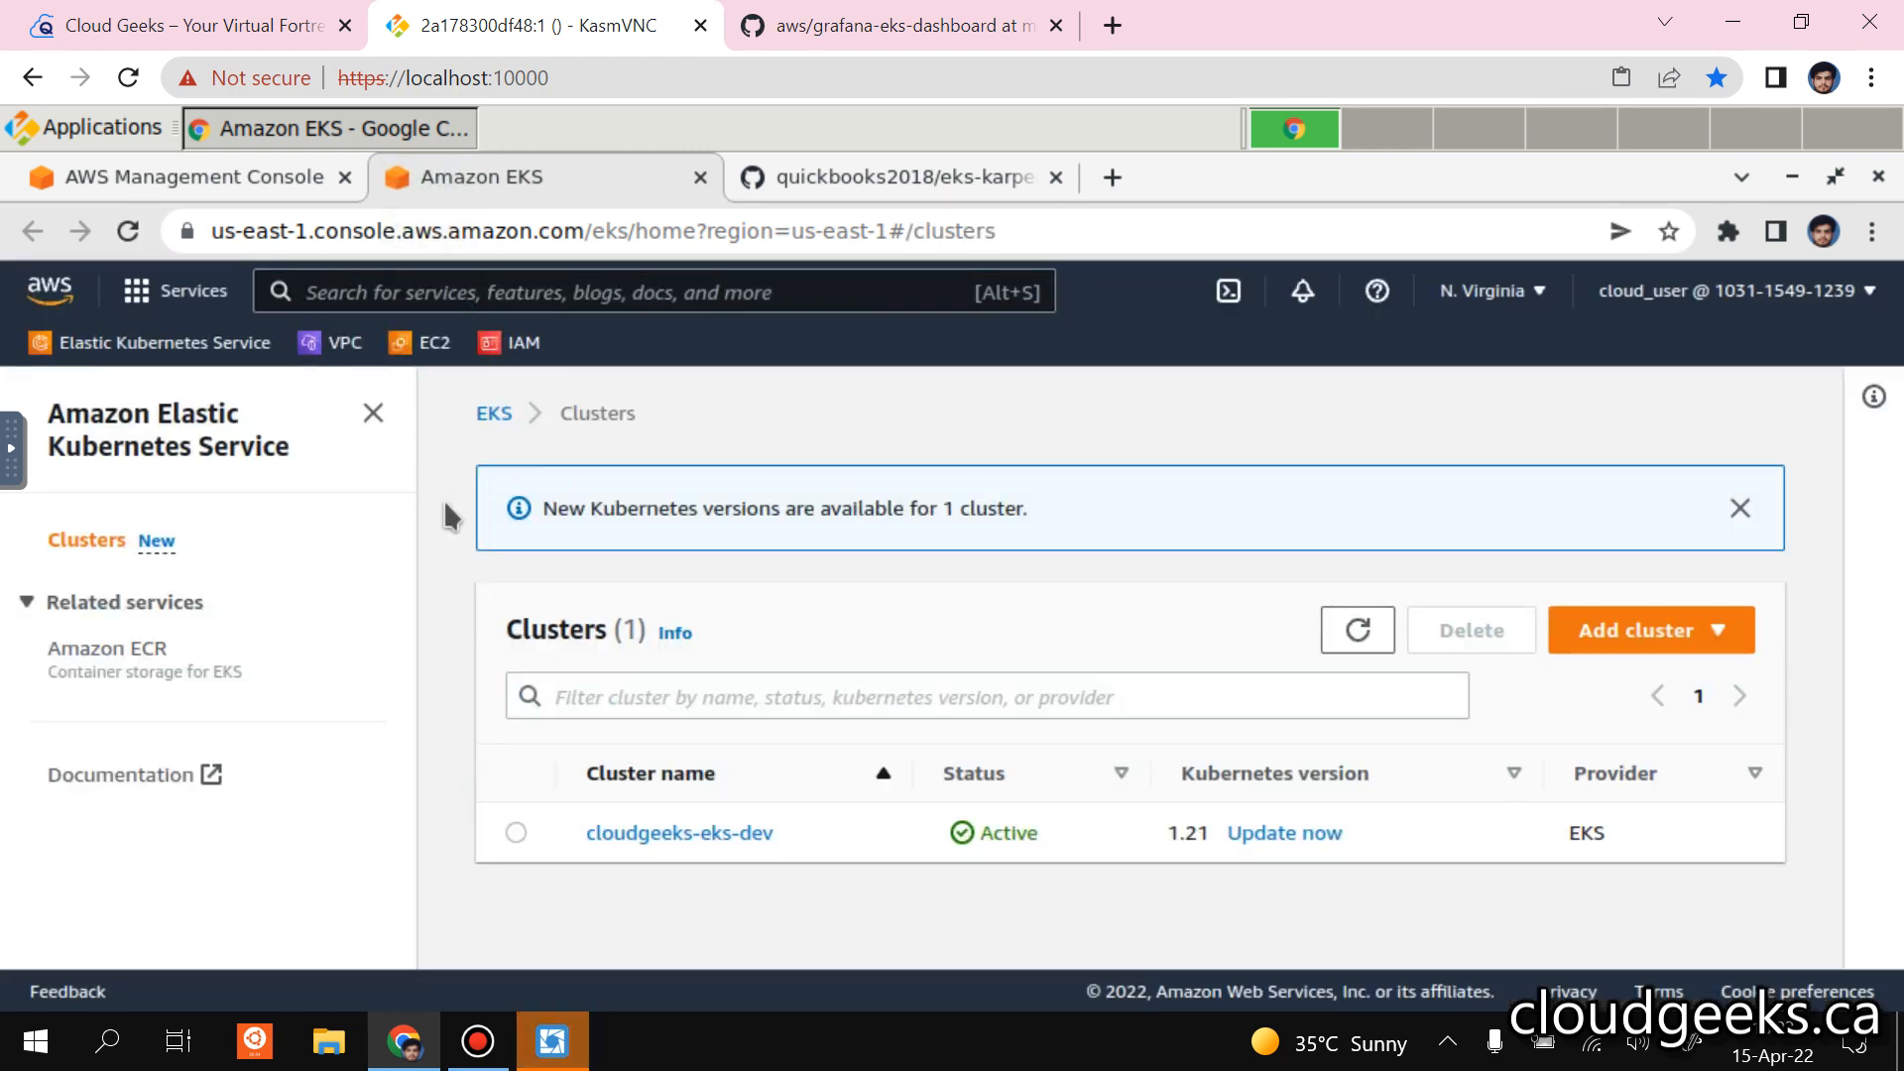
Open EC2 from the AWS Management Console in a separate browser tab and examine the instance list.
click(271, 176)
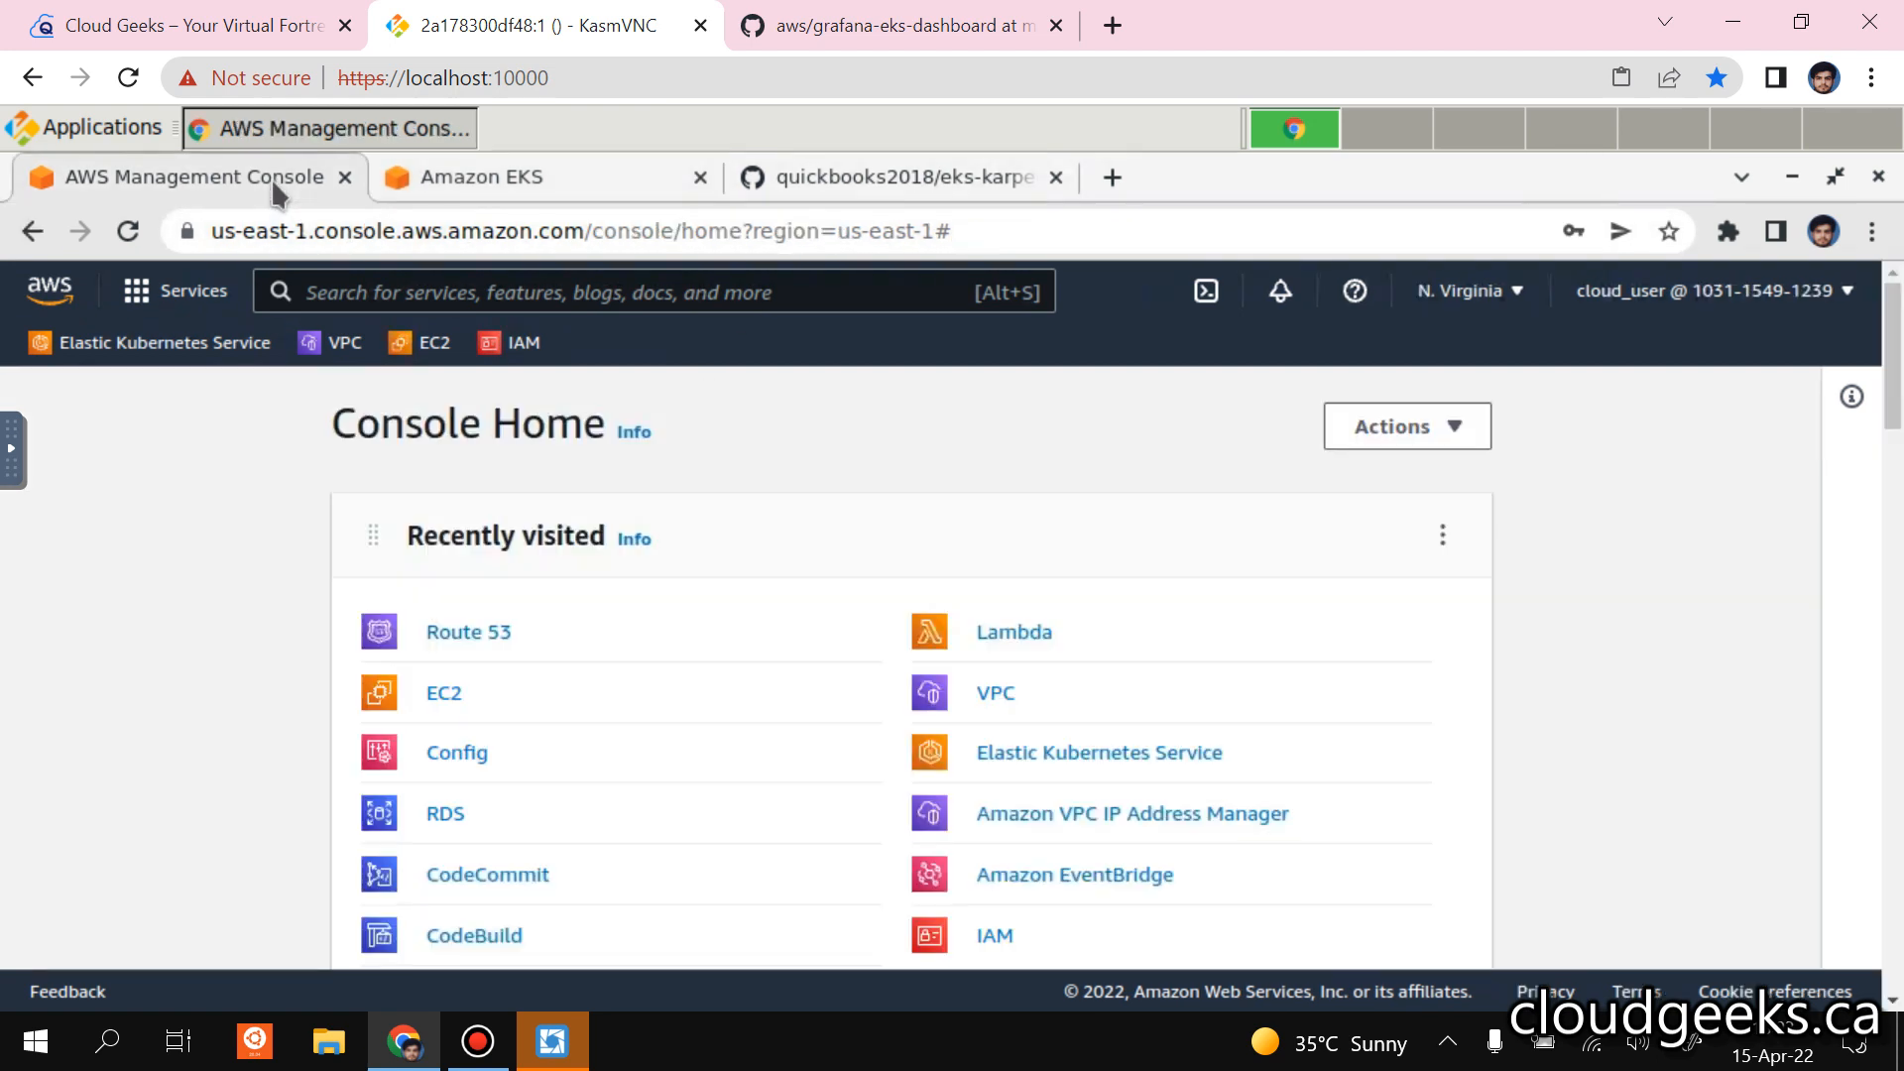
right_click(452, 712)
click(607, 359)
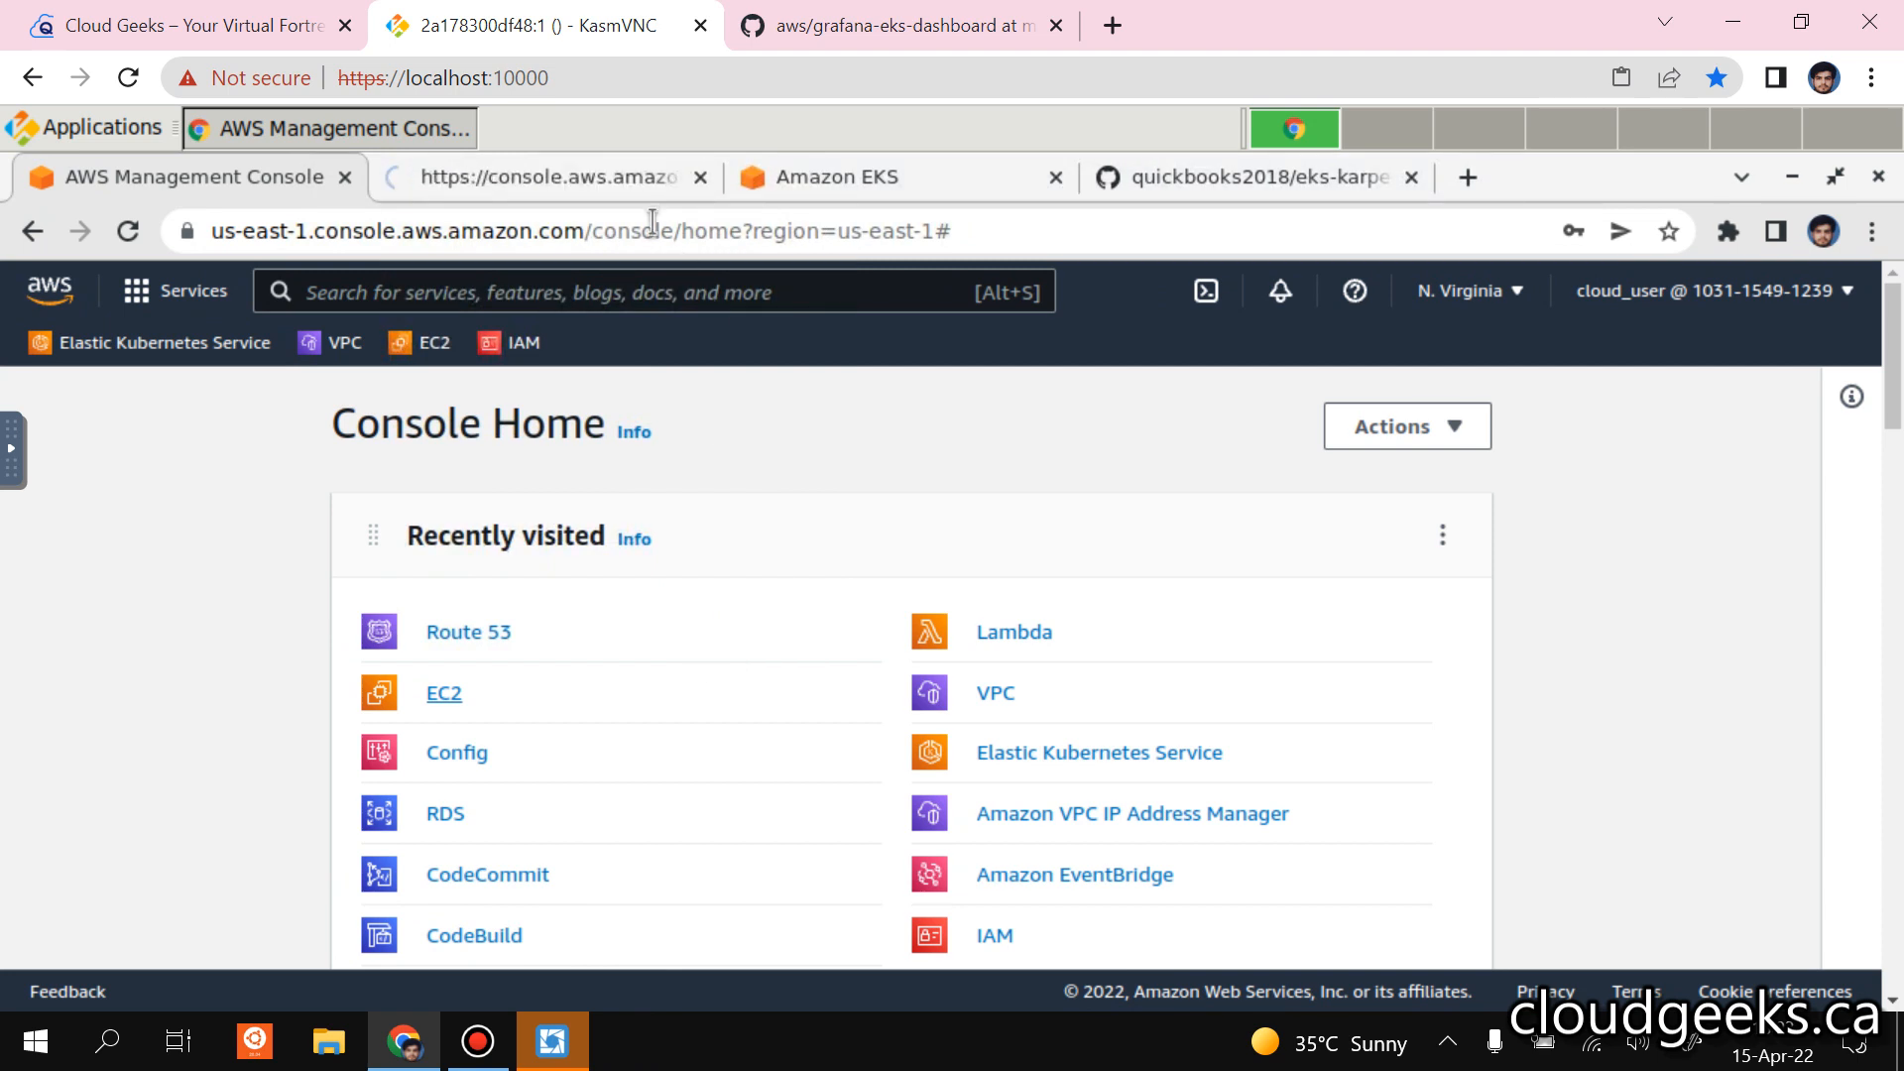
click(616, 176)
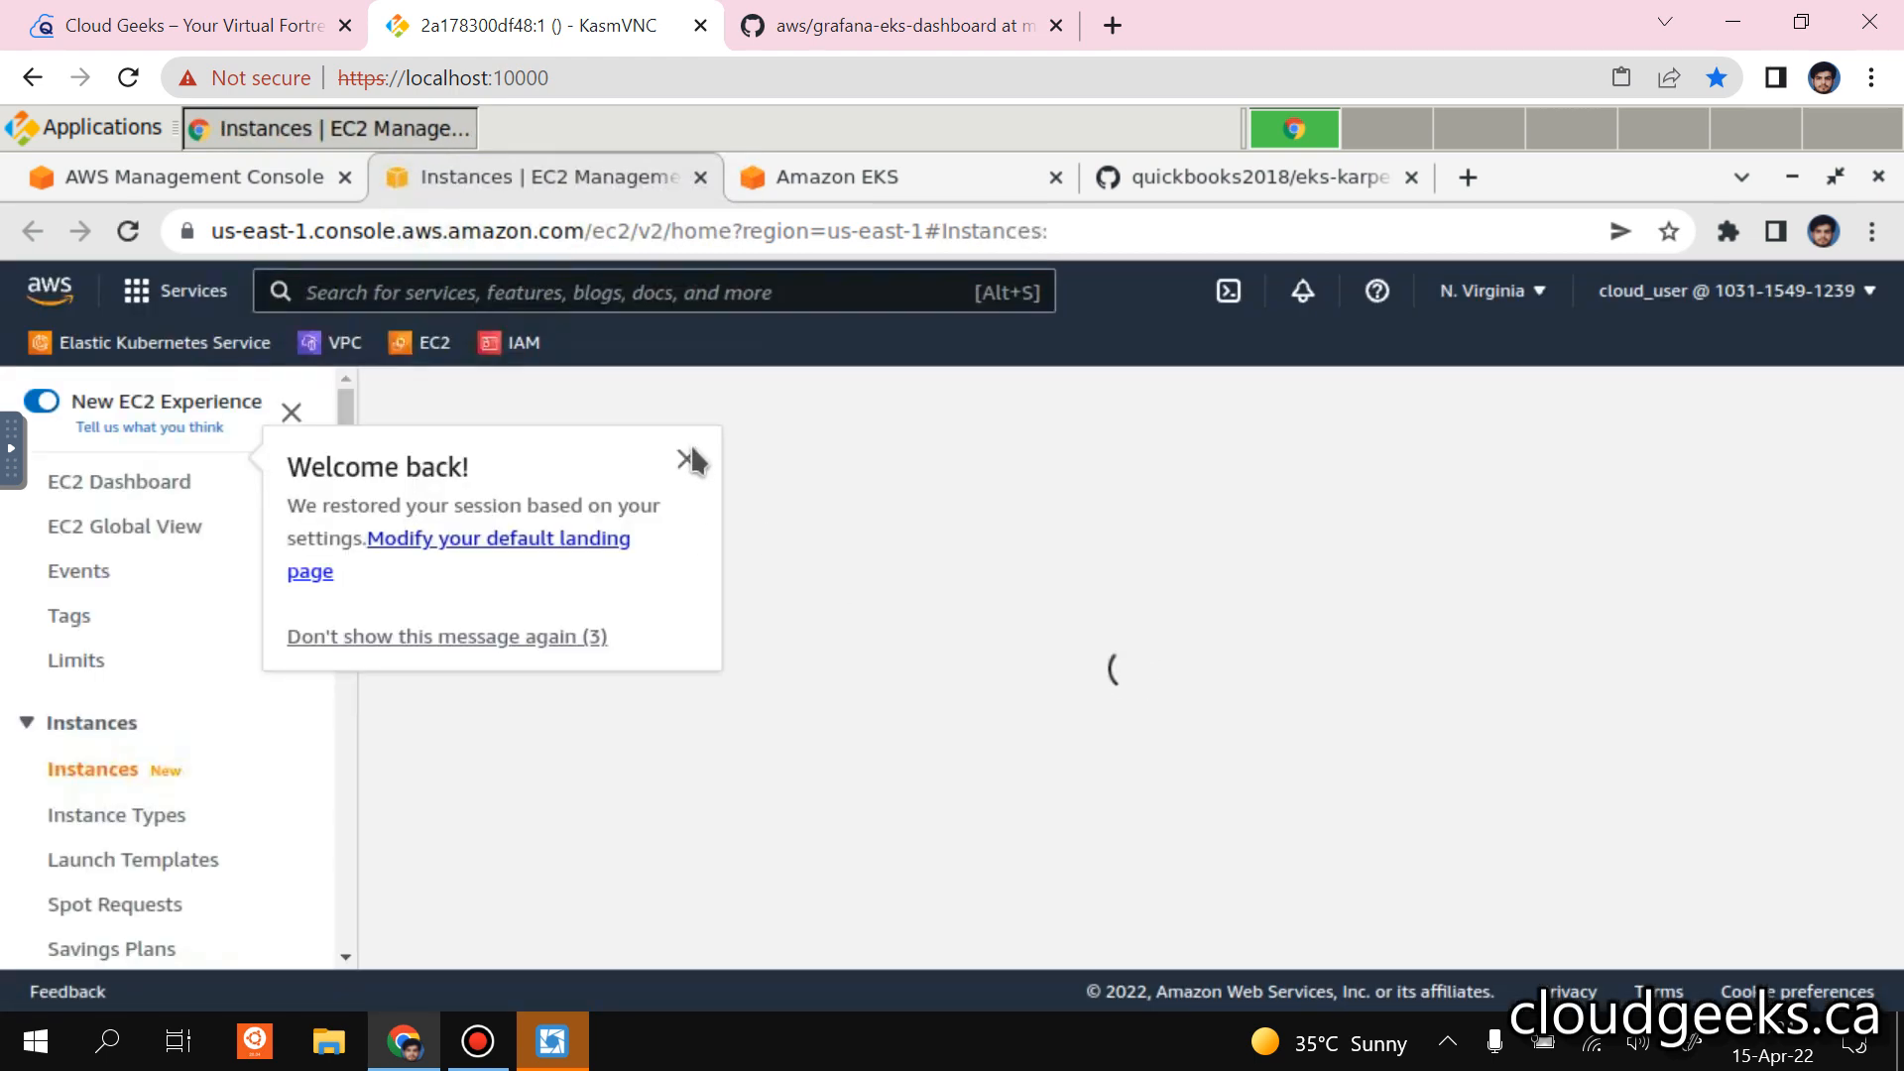
click(687, 458)
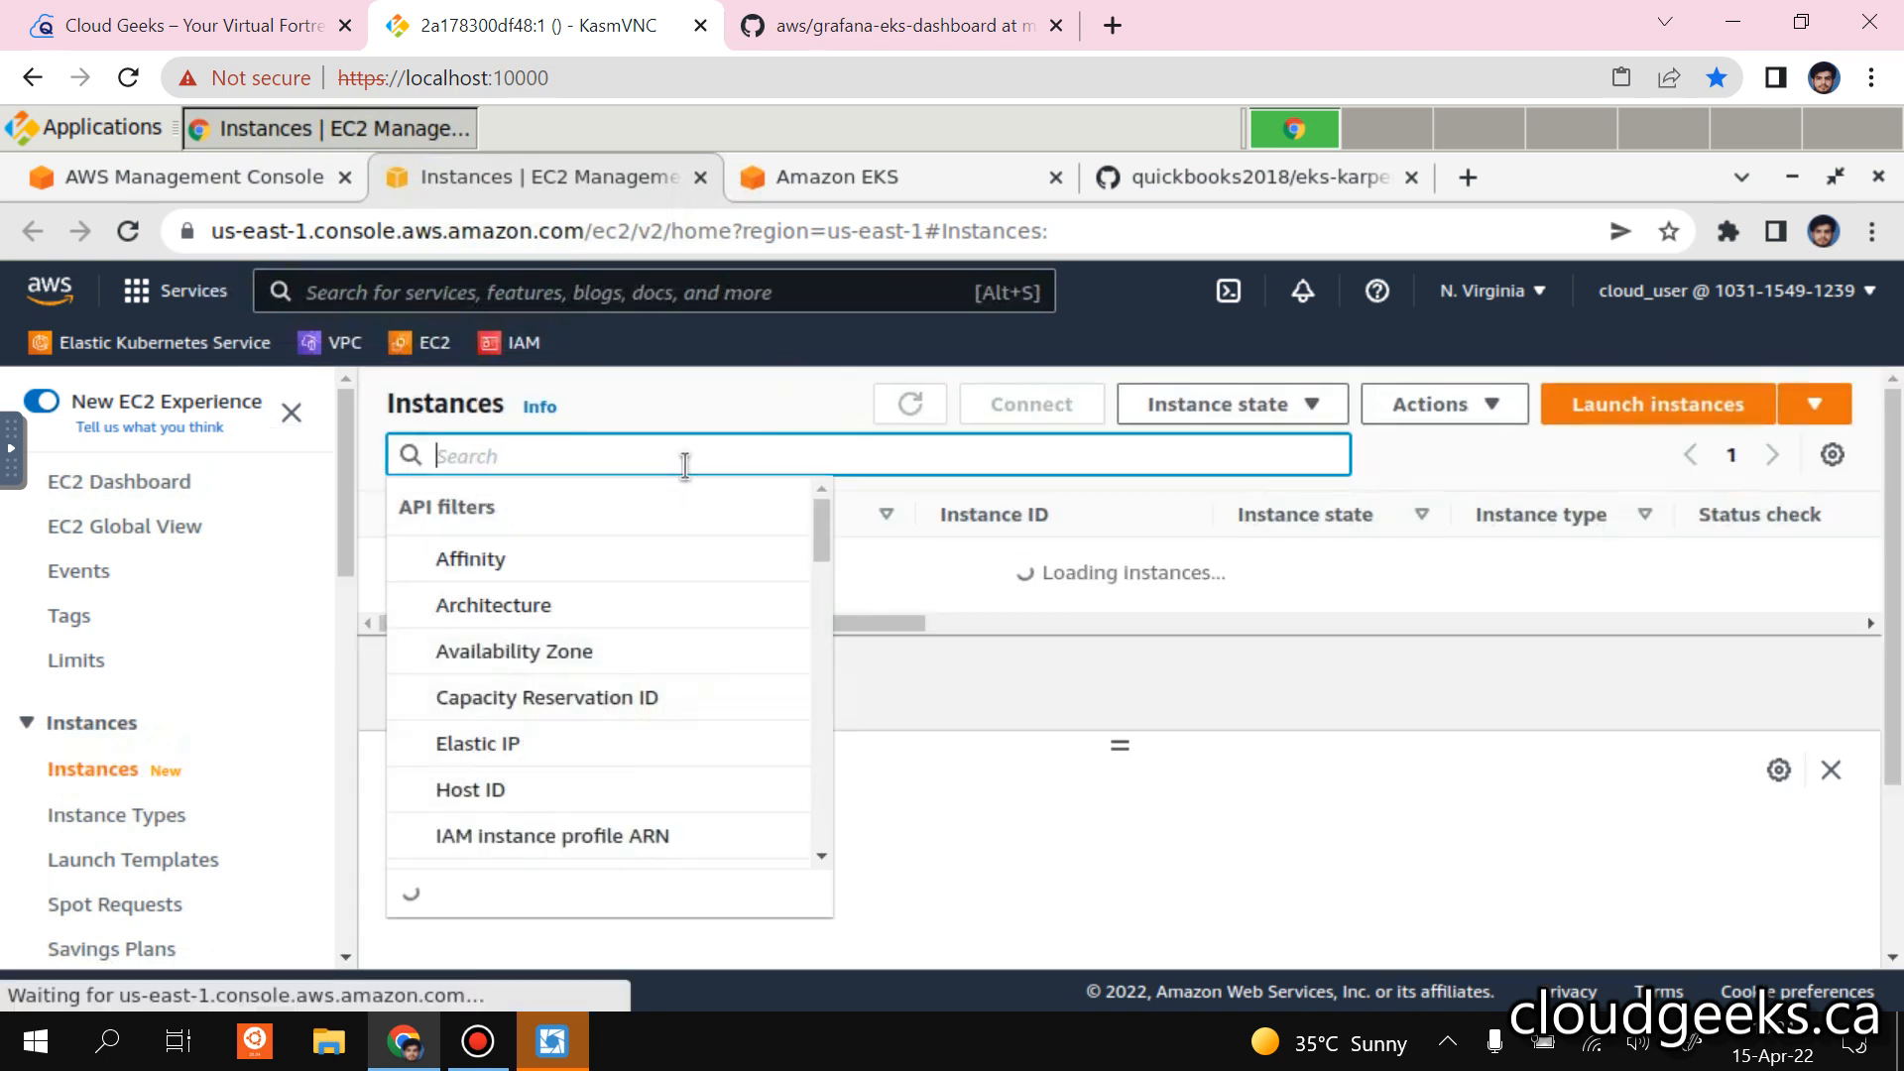
click(978, 716)
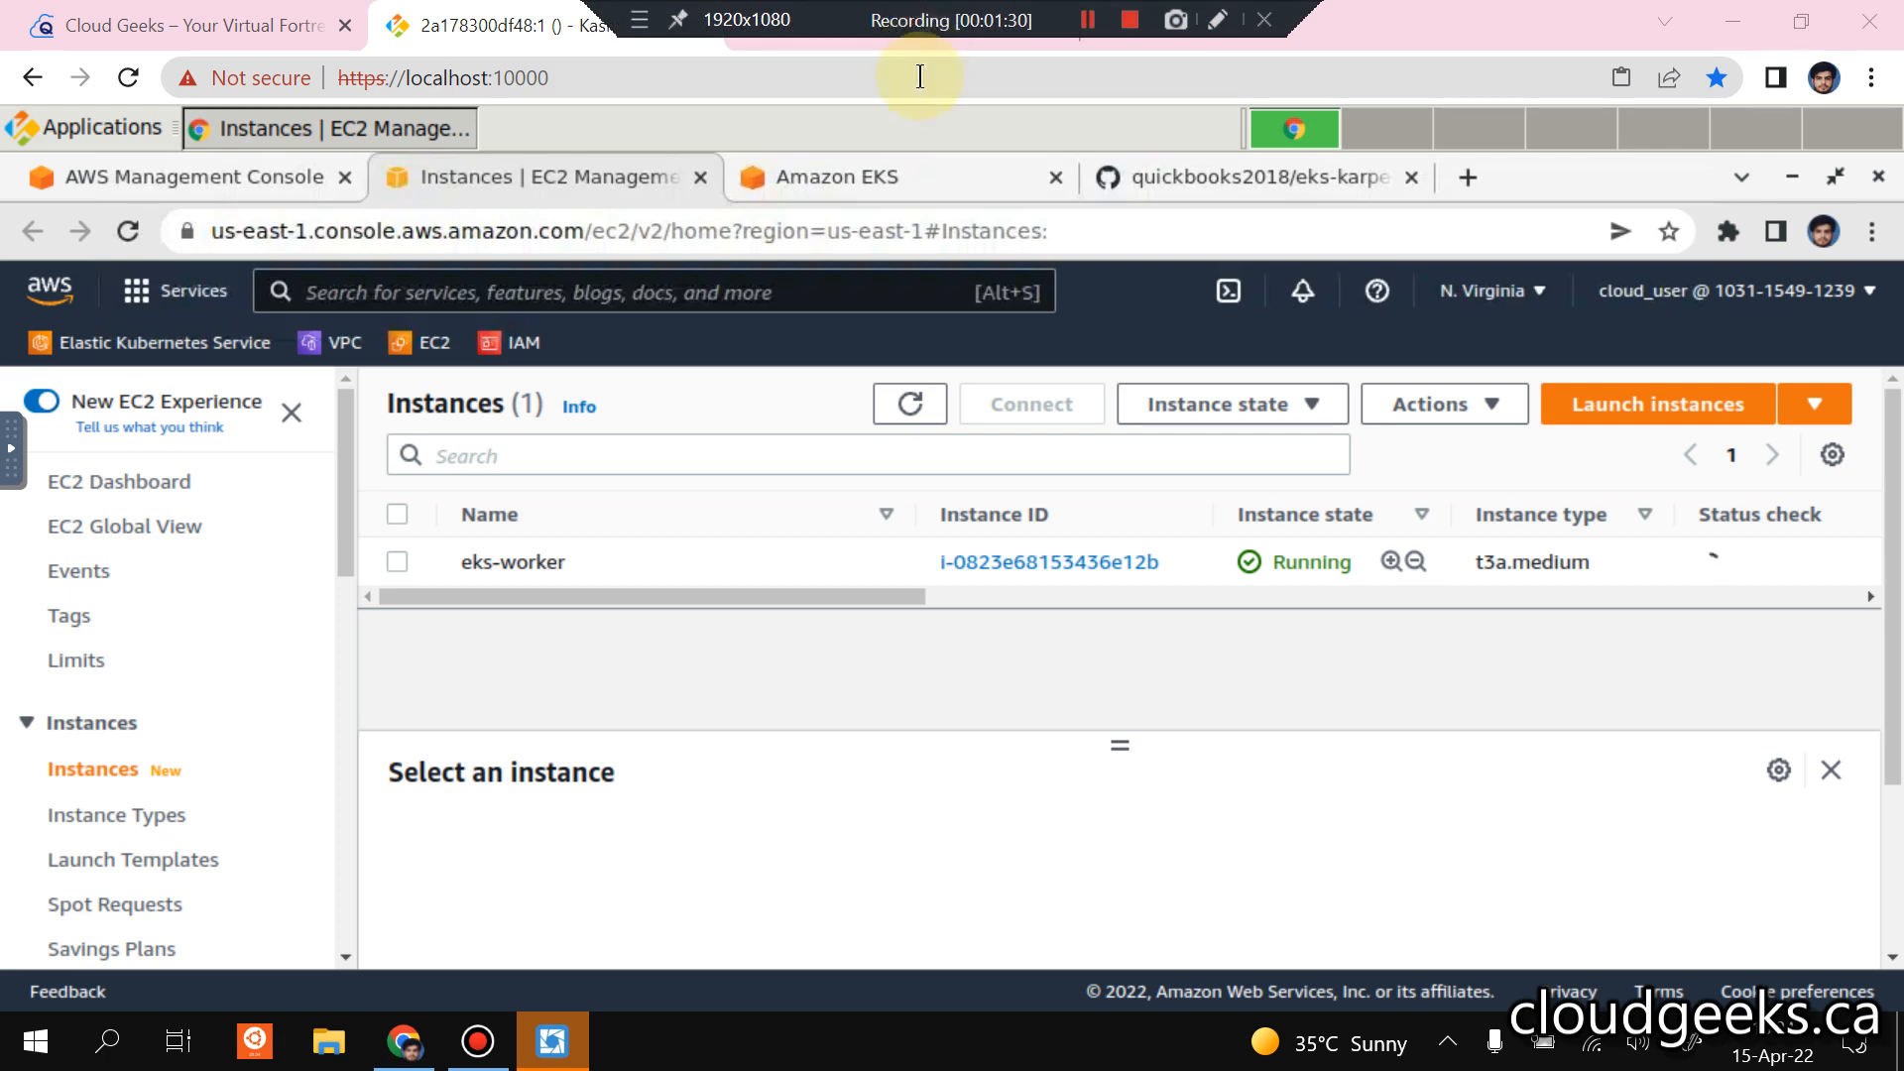
View the grafana-eks-dashboard file on GitHub, return to the KasmVNC session and minimize the browser.
click(902, 25)
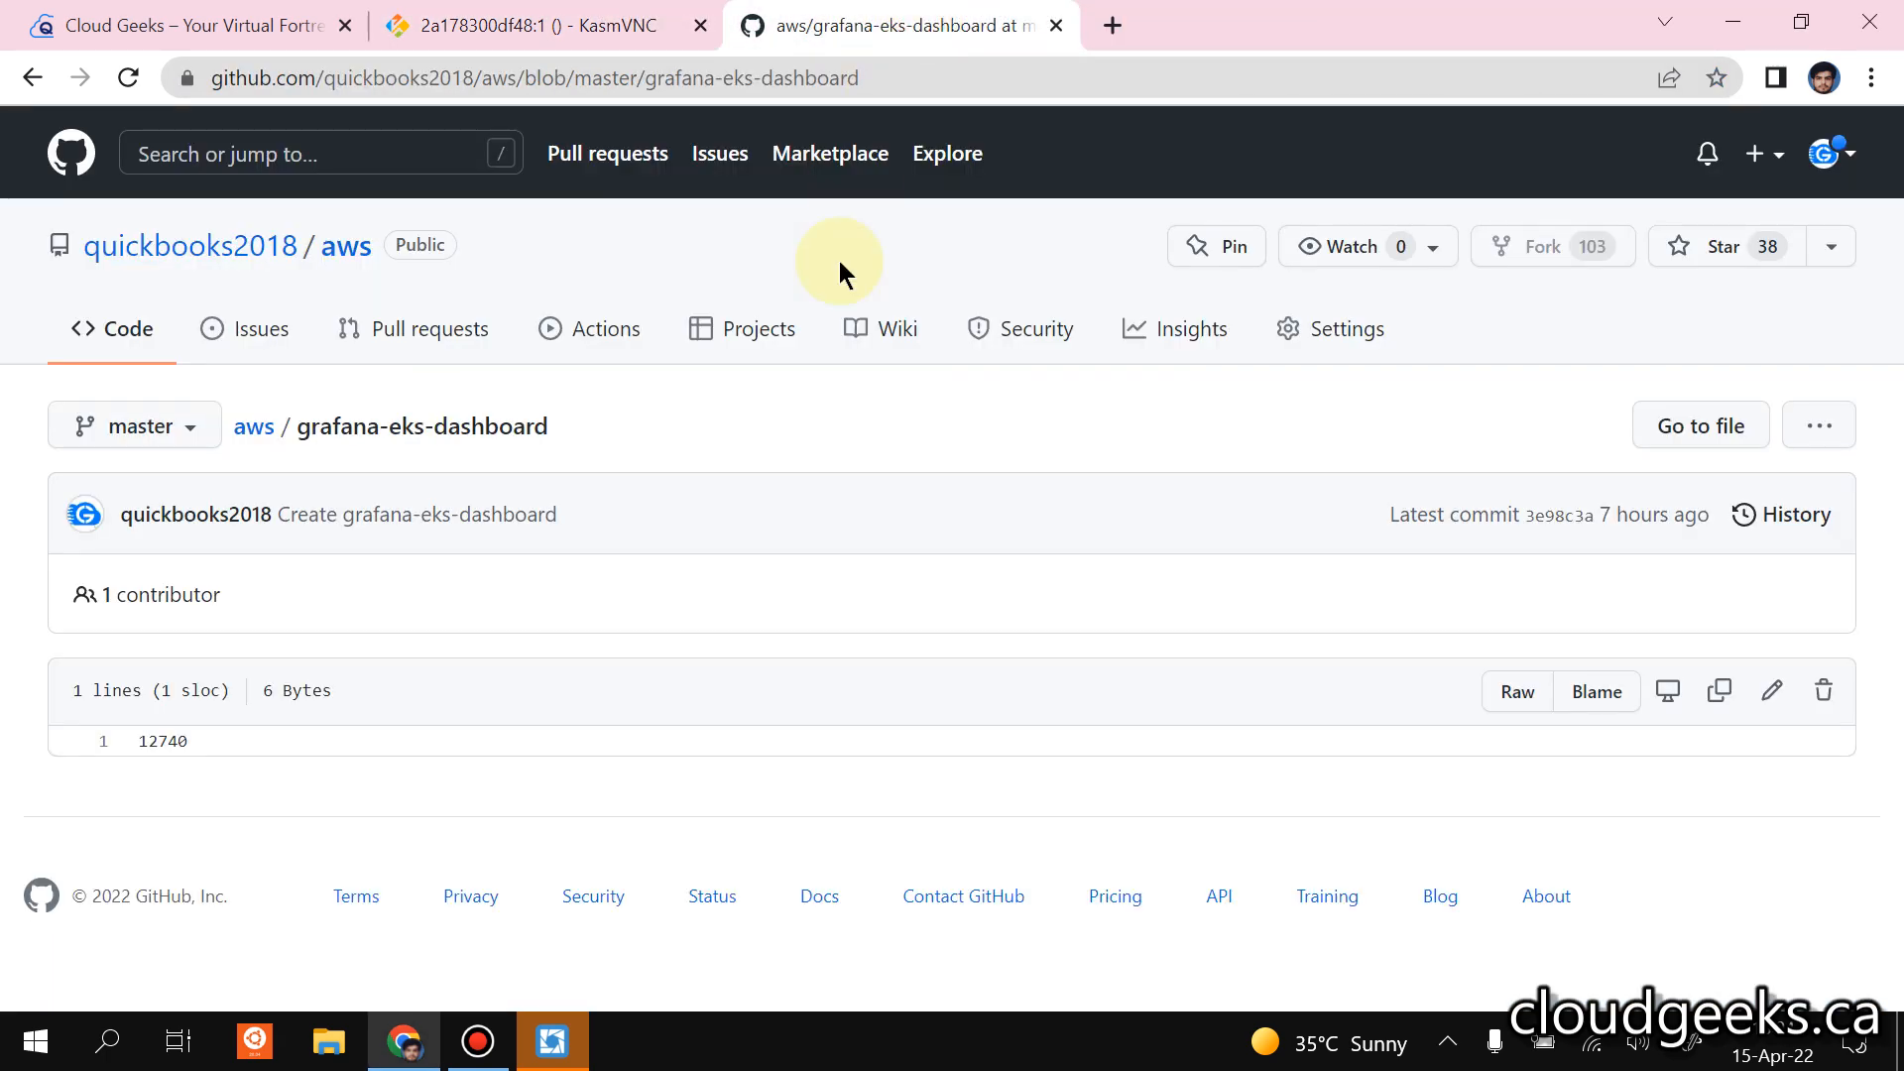
click(600, 28)
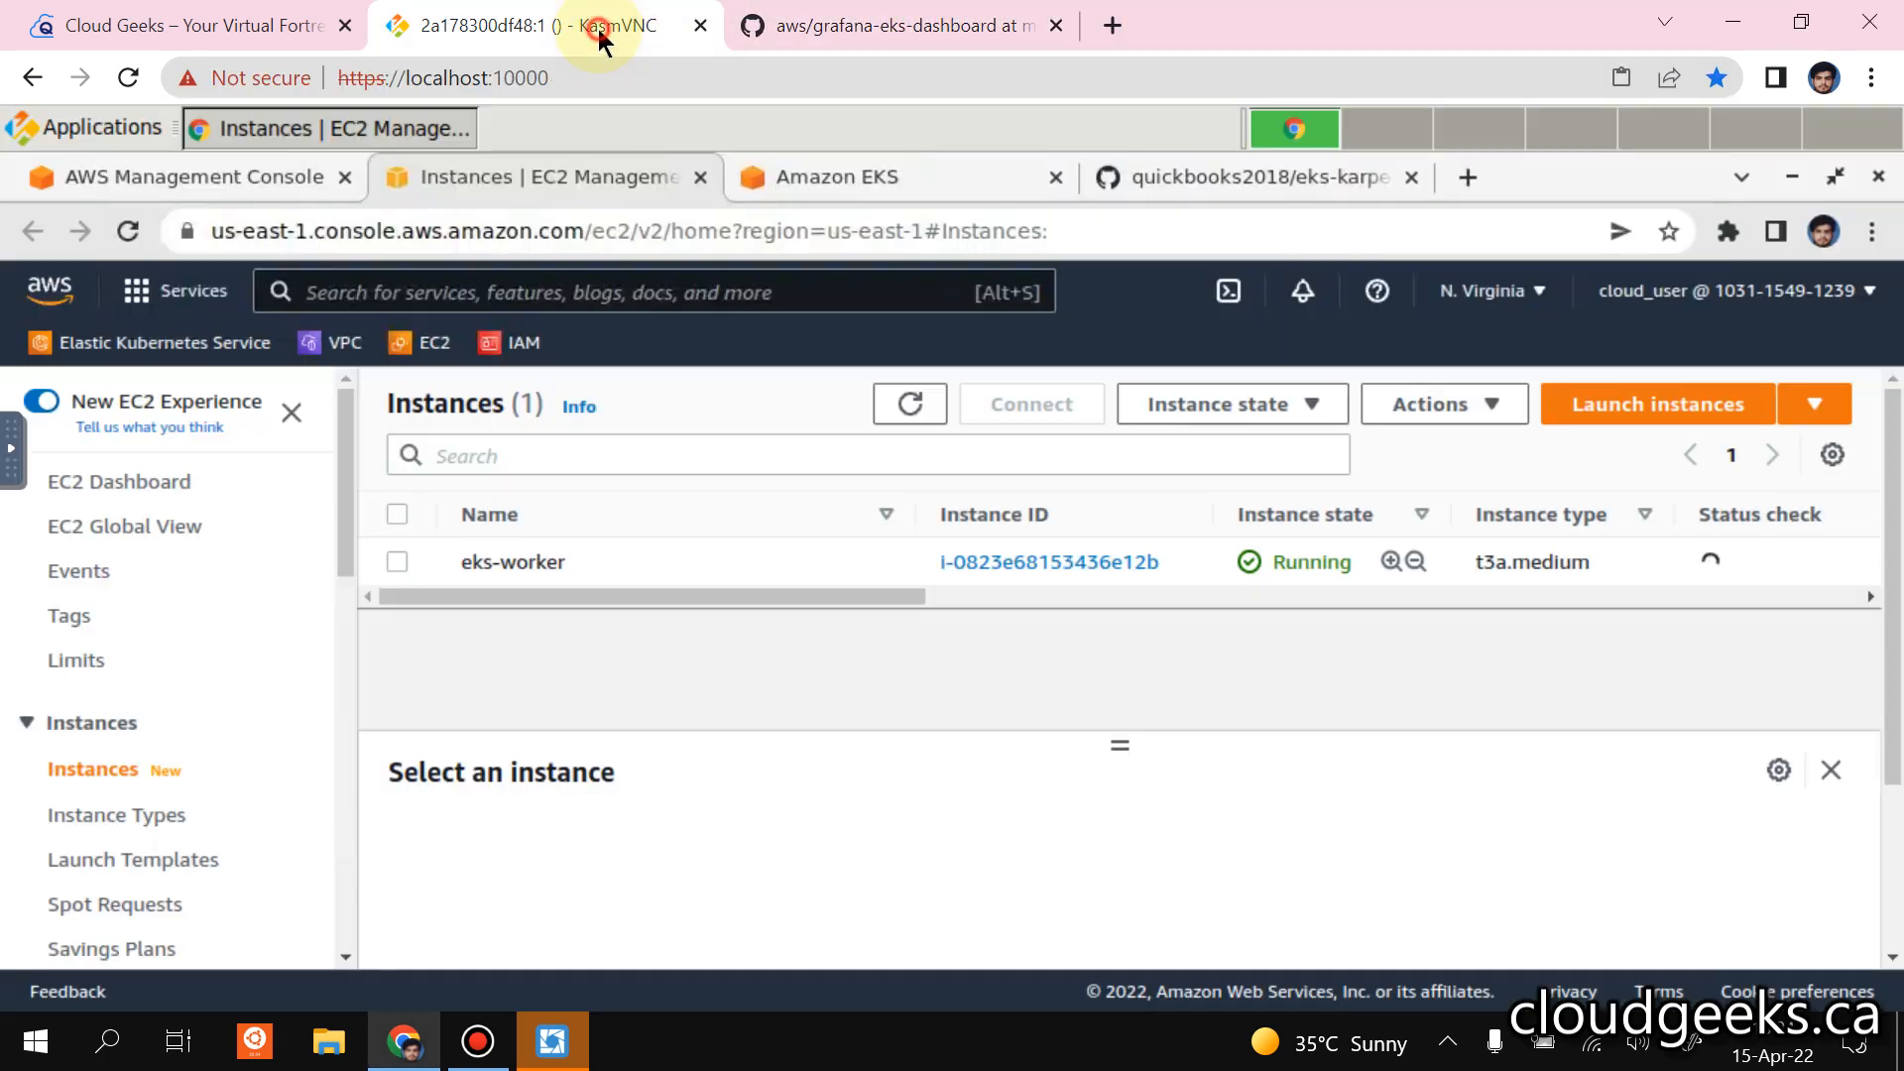
click(1743, 24)
click(1747, 33)
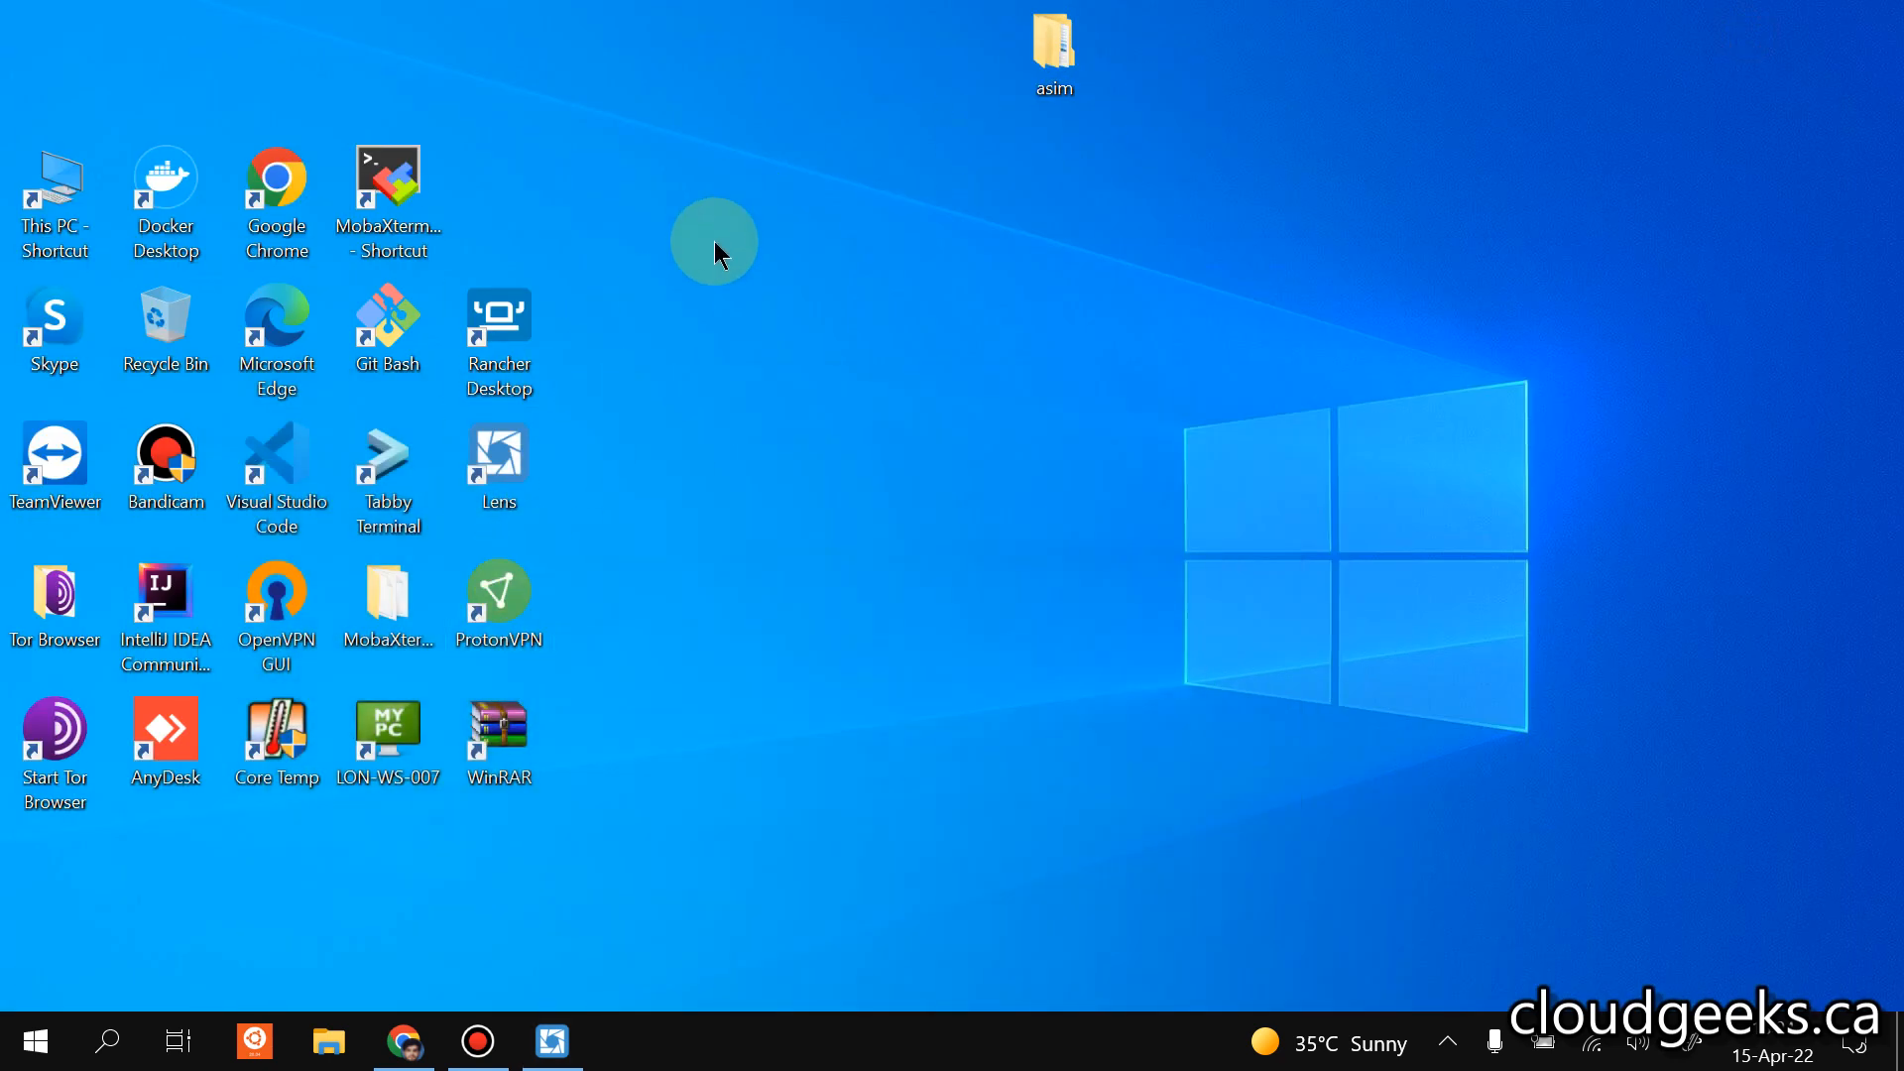
Open Tabby Terminal and run "aws eks update-kubeconfig --name cloudgeeks-eks-dev --region us-east-1".
double_click(408, 466)
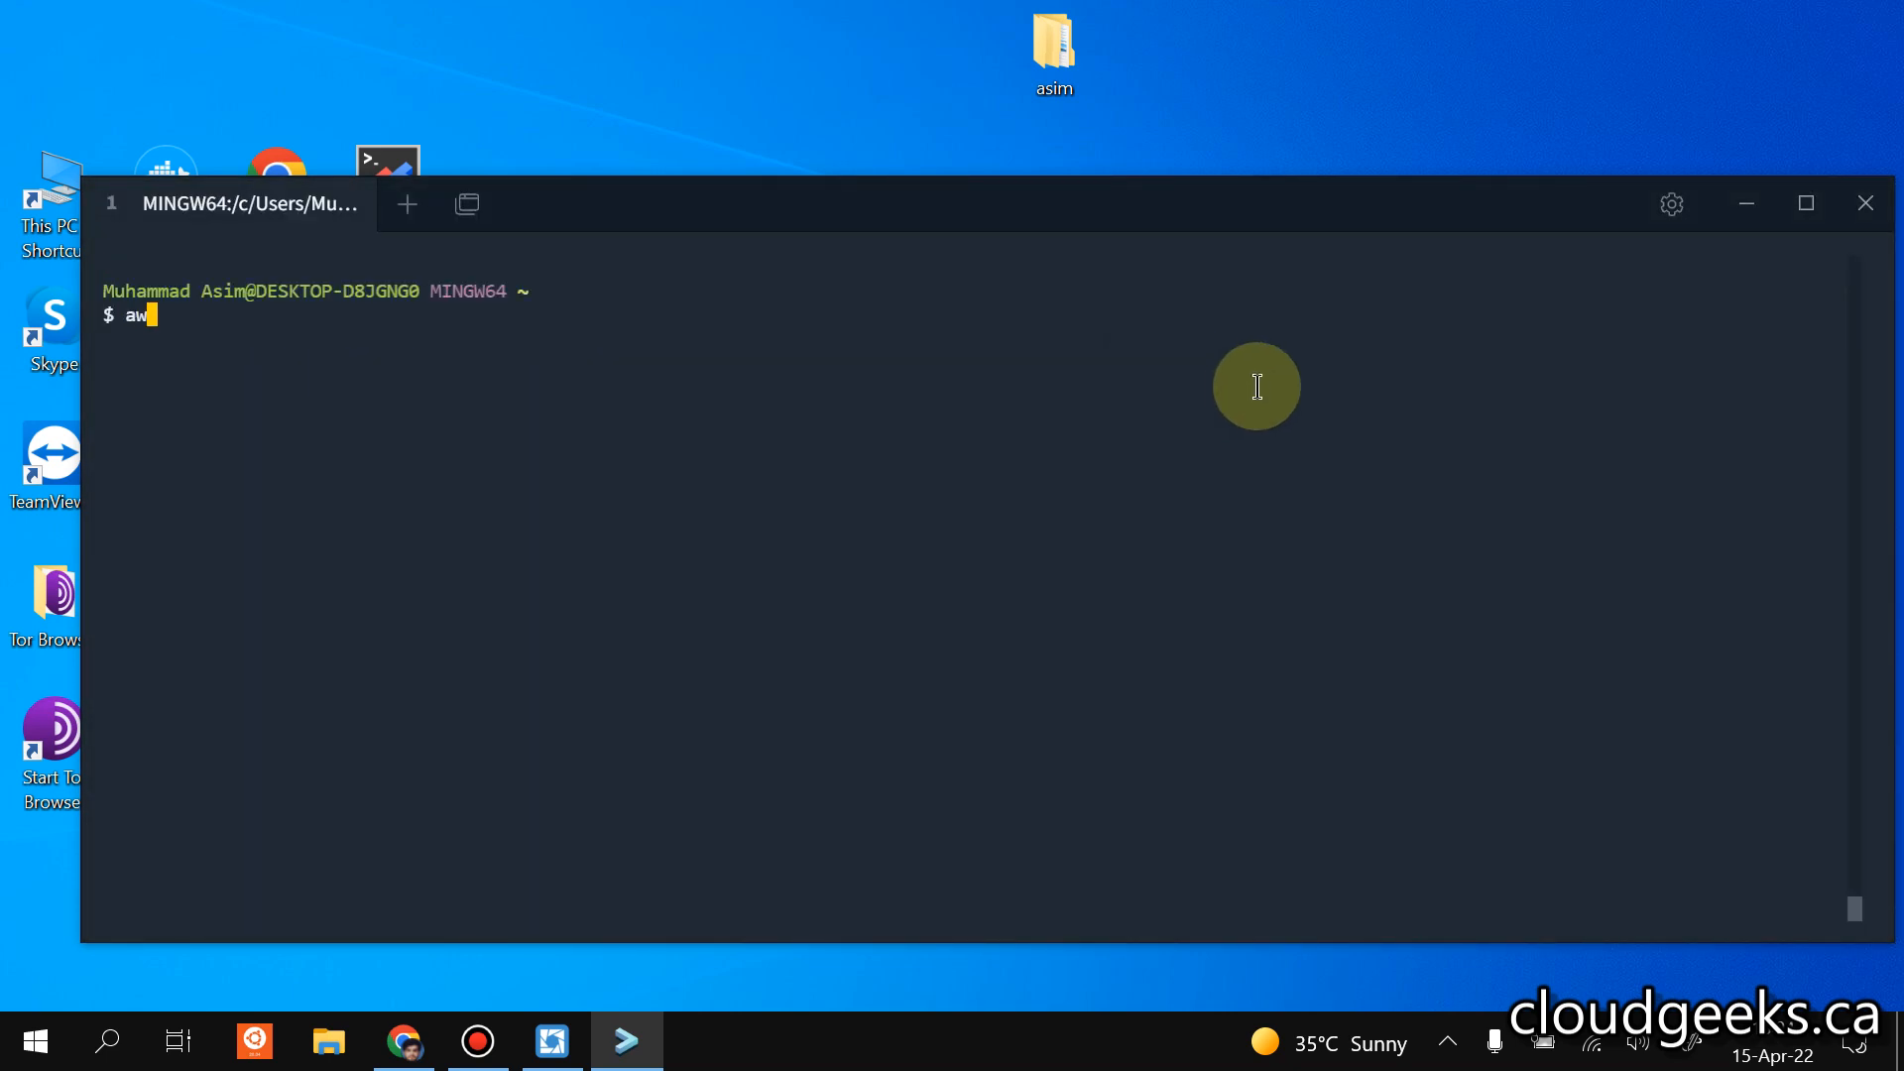
text(eks update-kubecon)
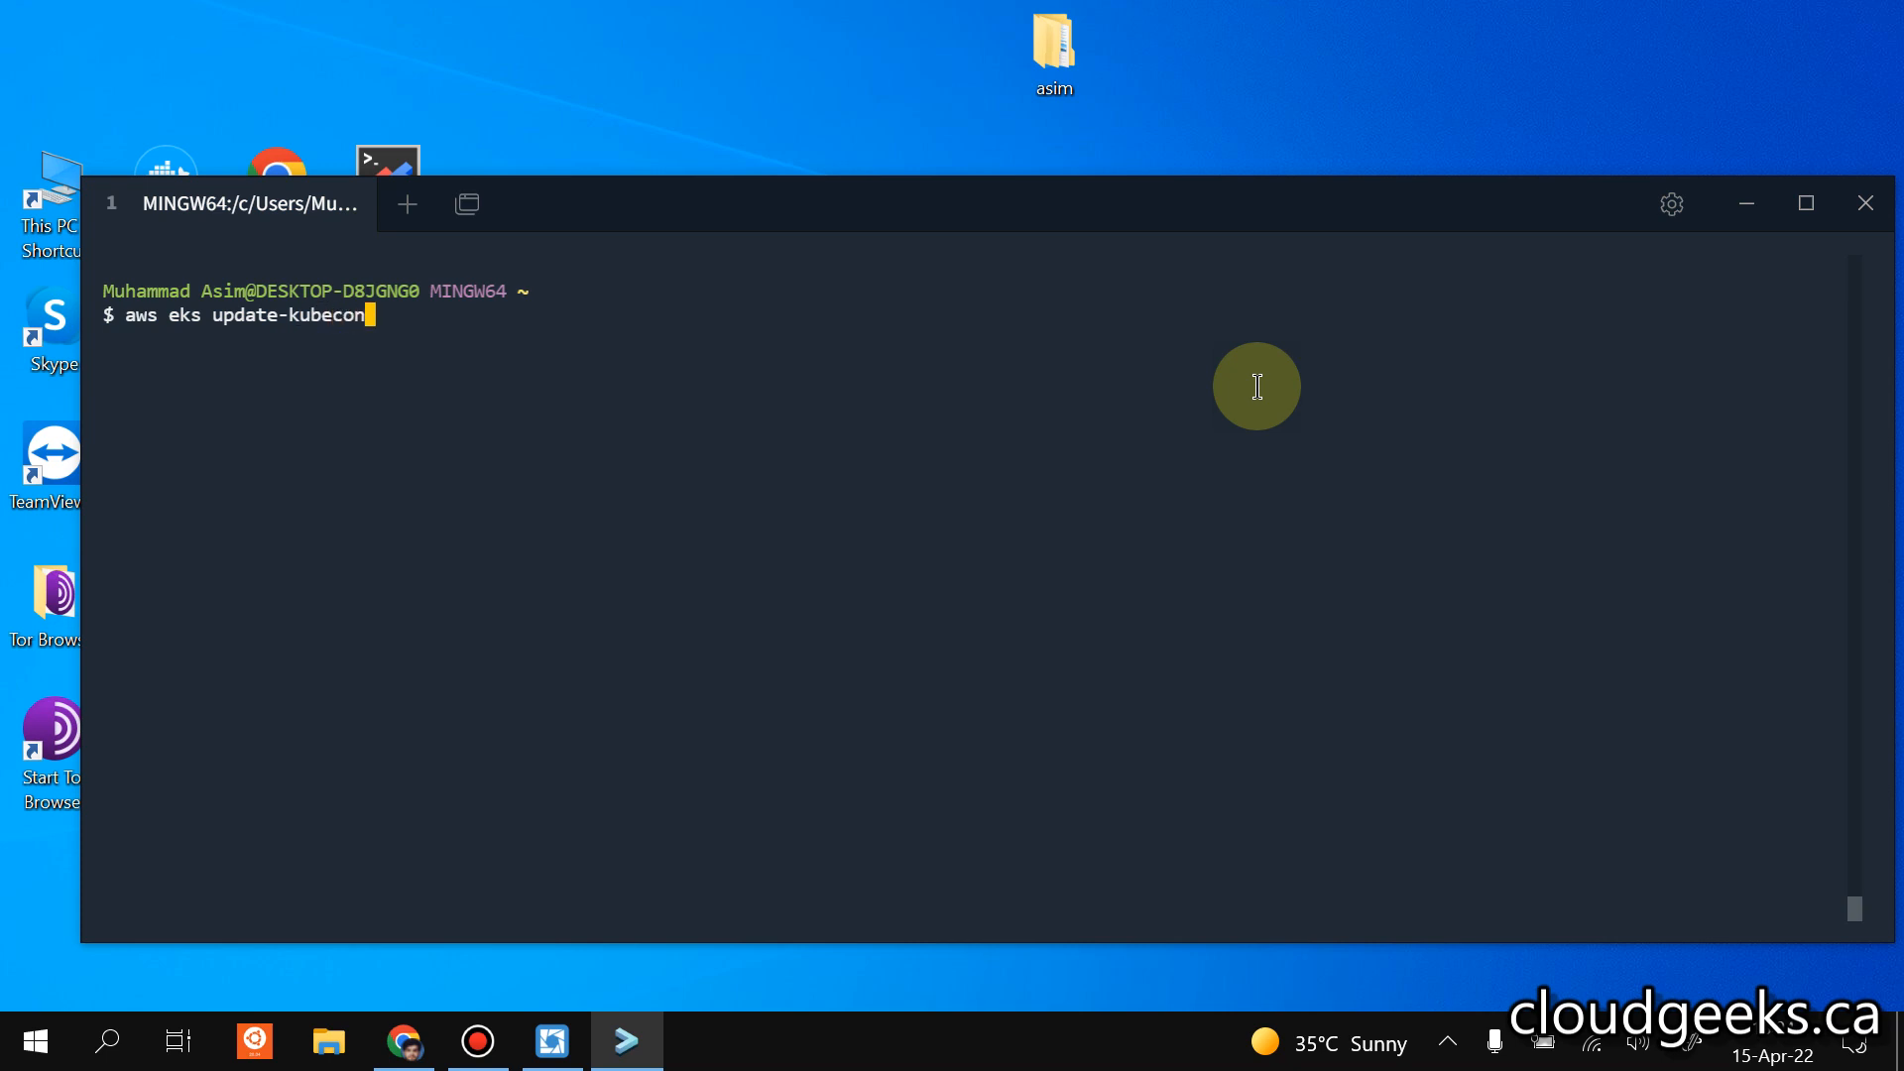
text(fig --name cloudgeeks-)
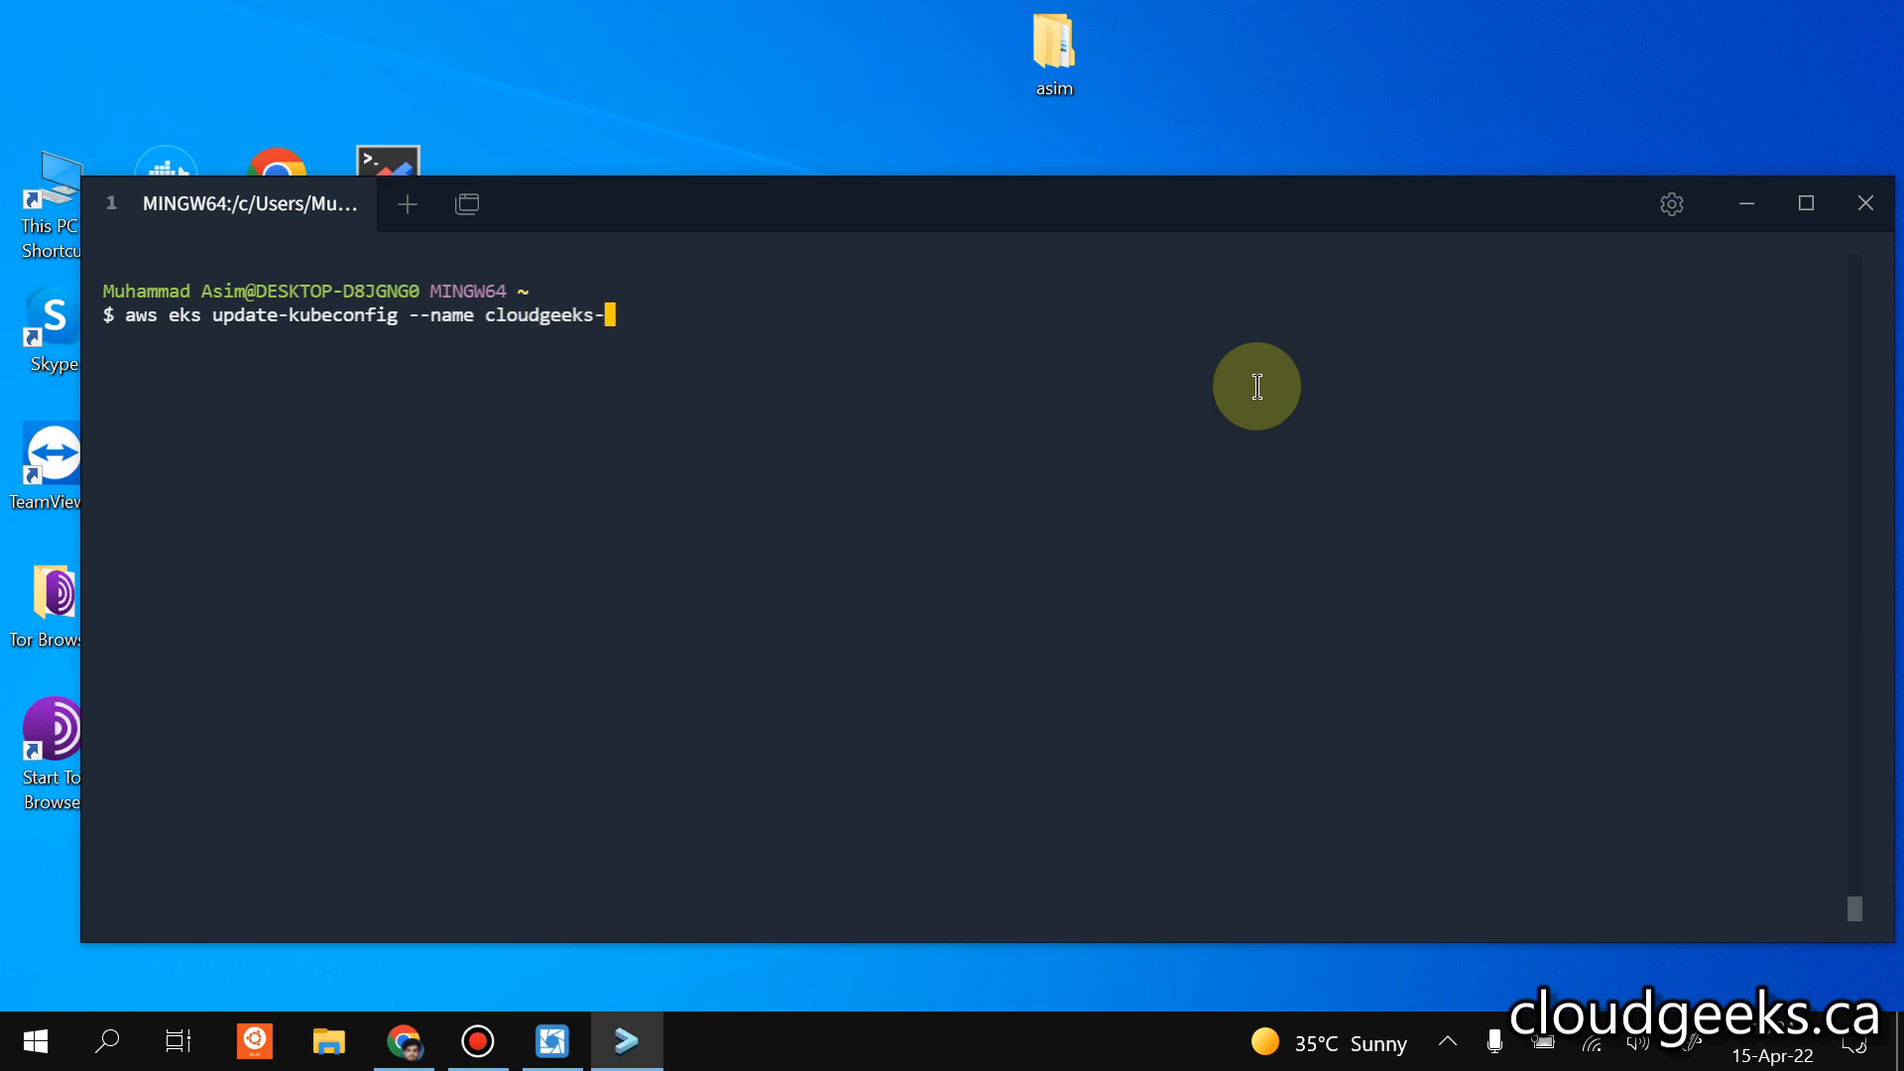
text(eks-dev --region )
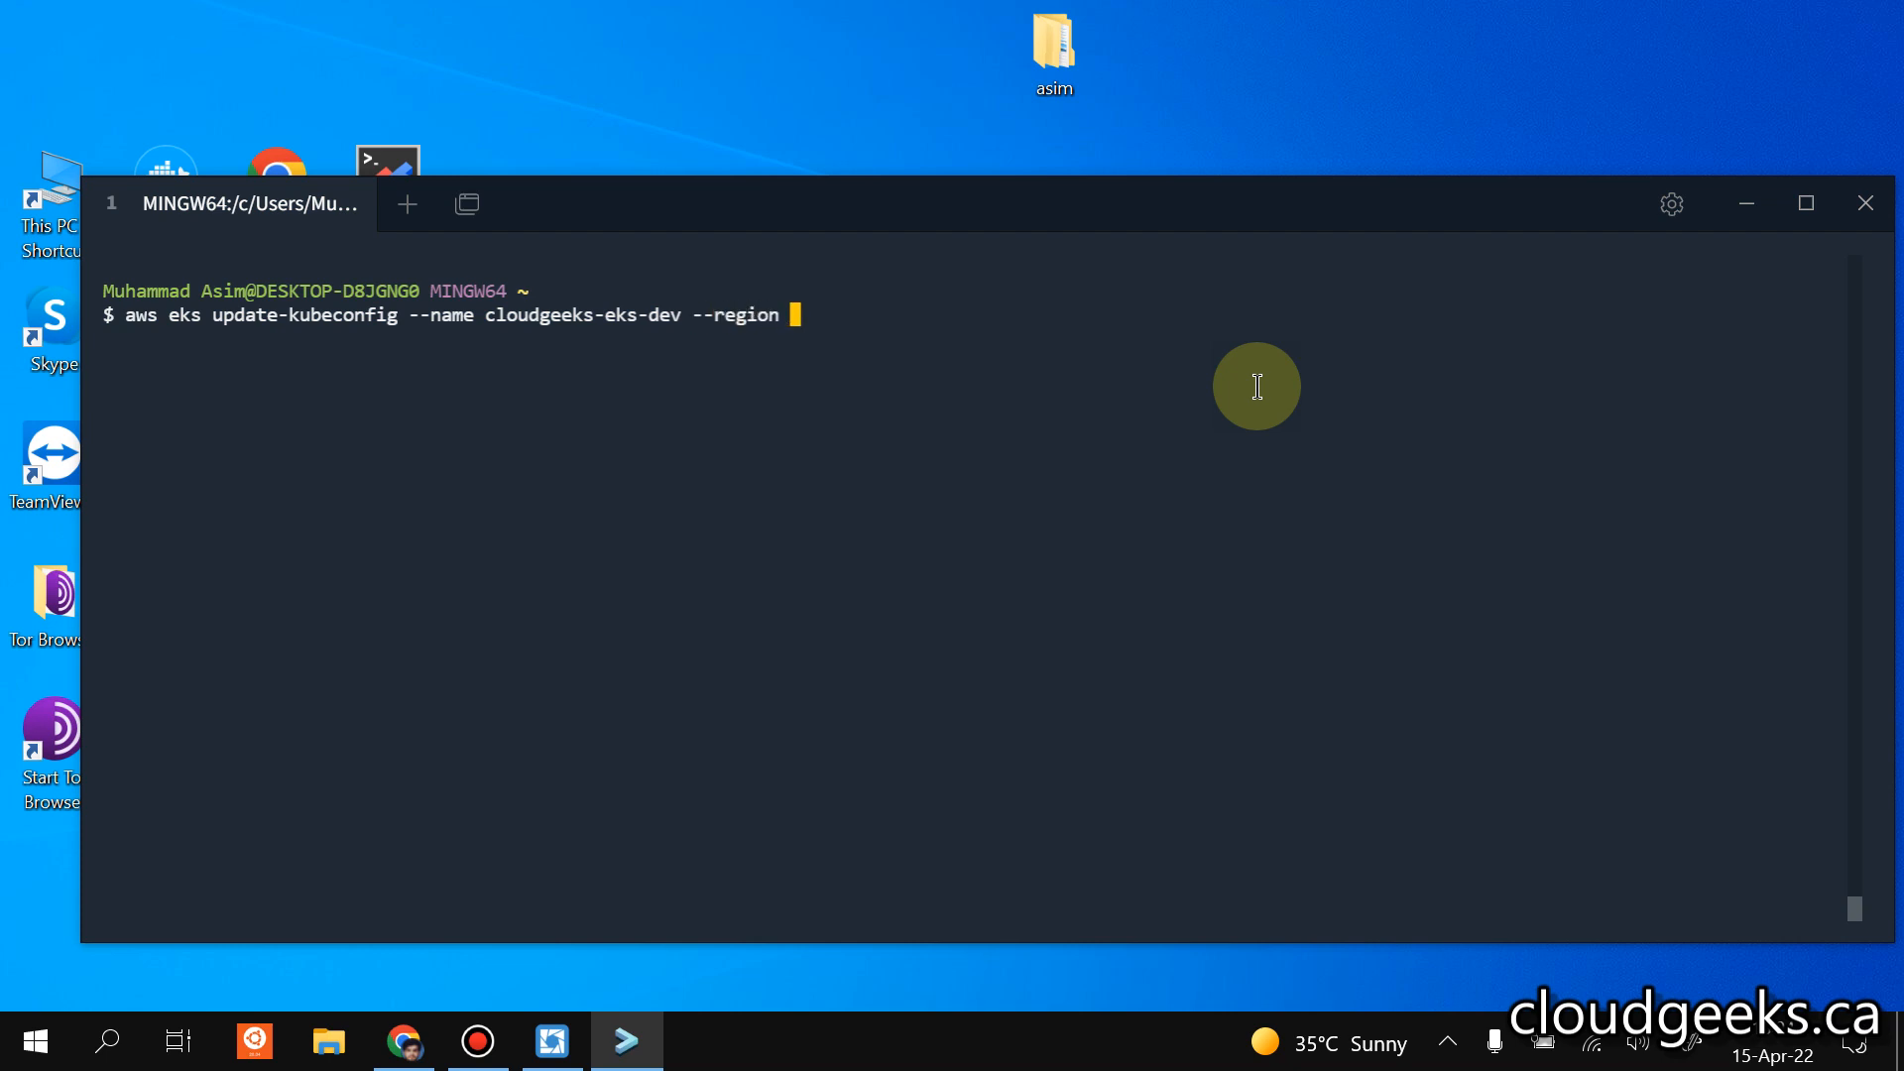
text(us-east-1)
key(Return)
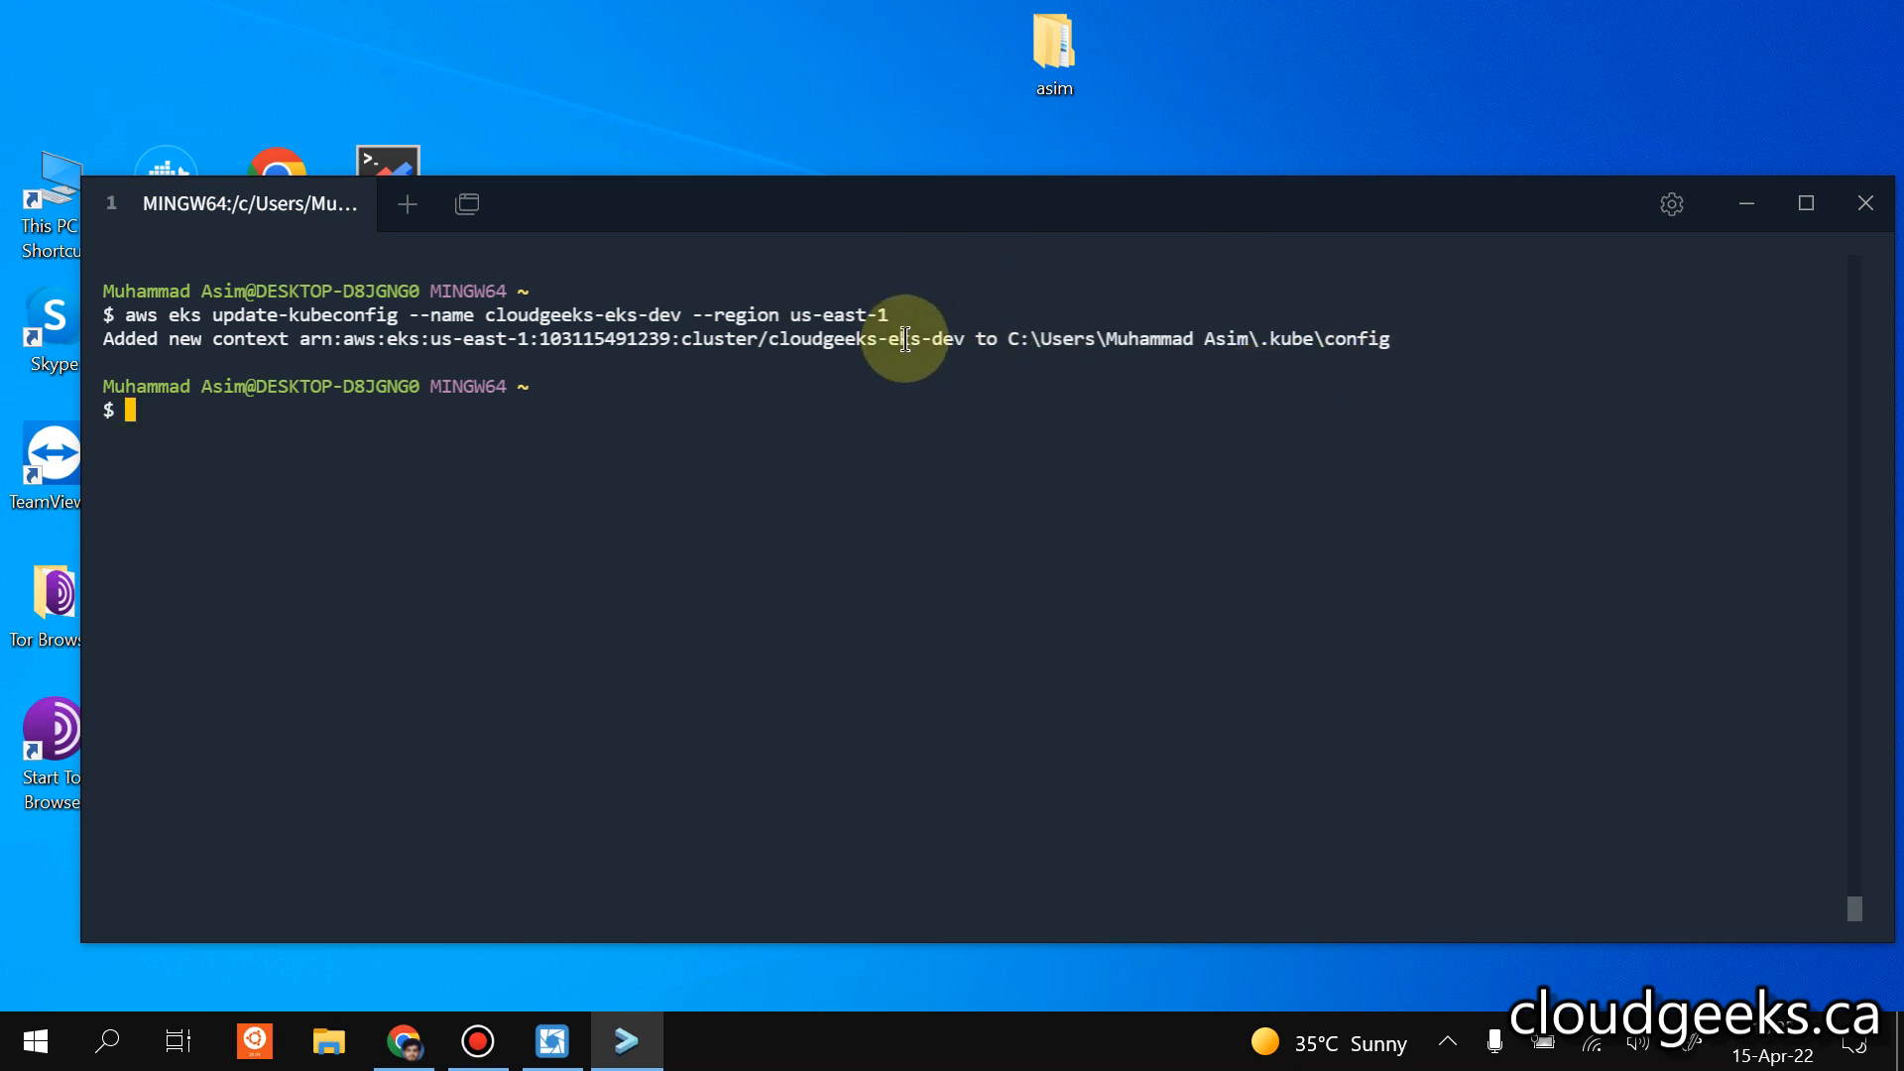
List the cluster's nodes with "kubectl.exe get nodes" and close the terminal.
text(kubec)
key(Tab)
text(get nodes)
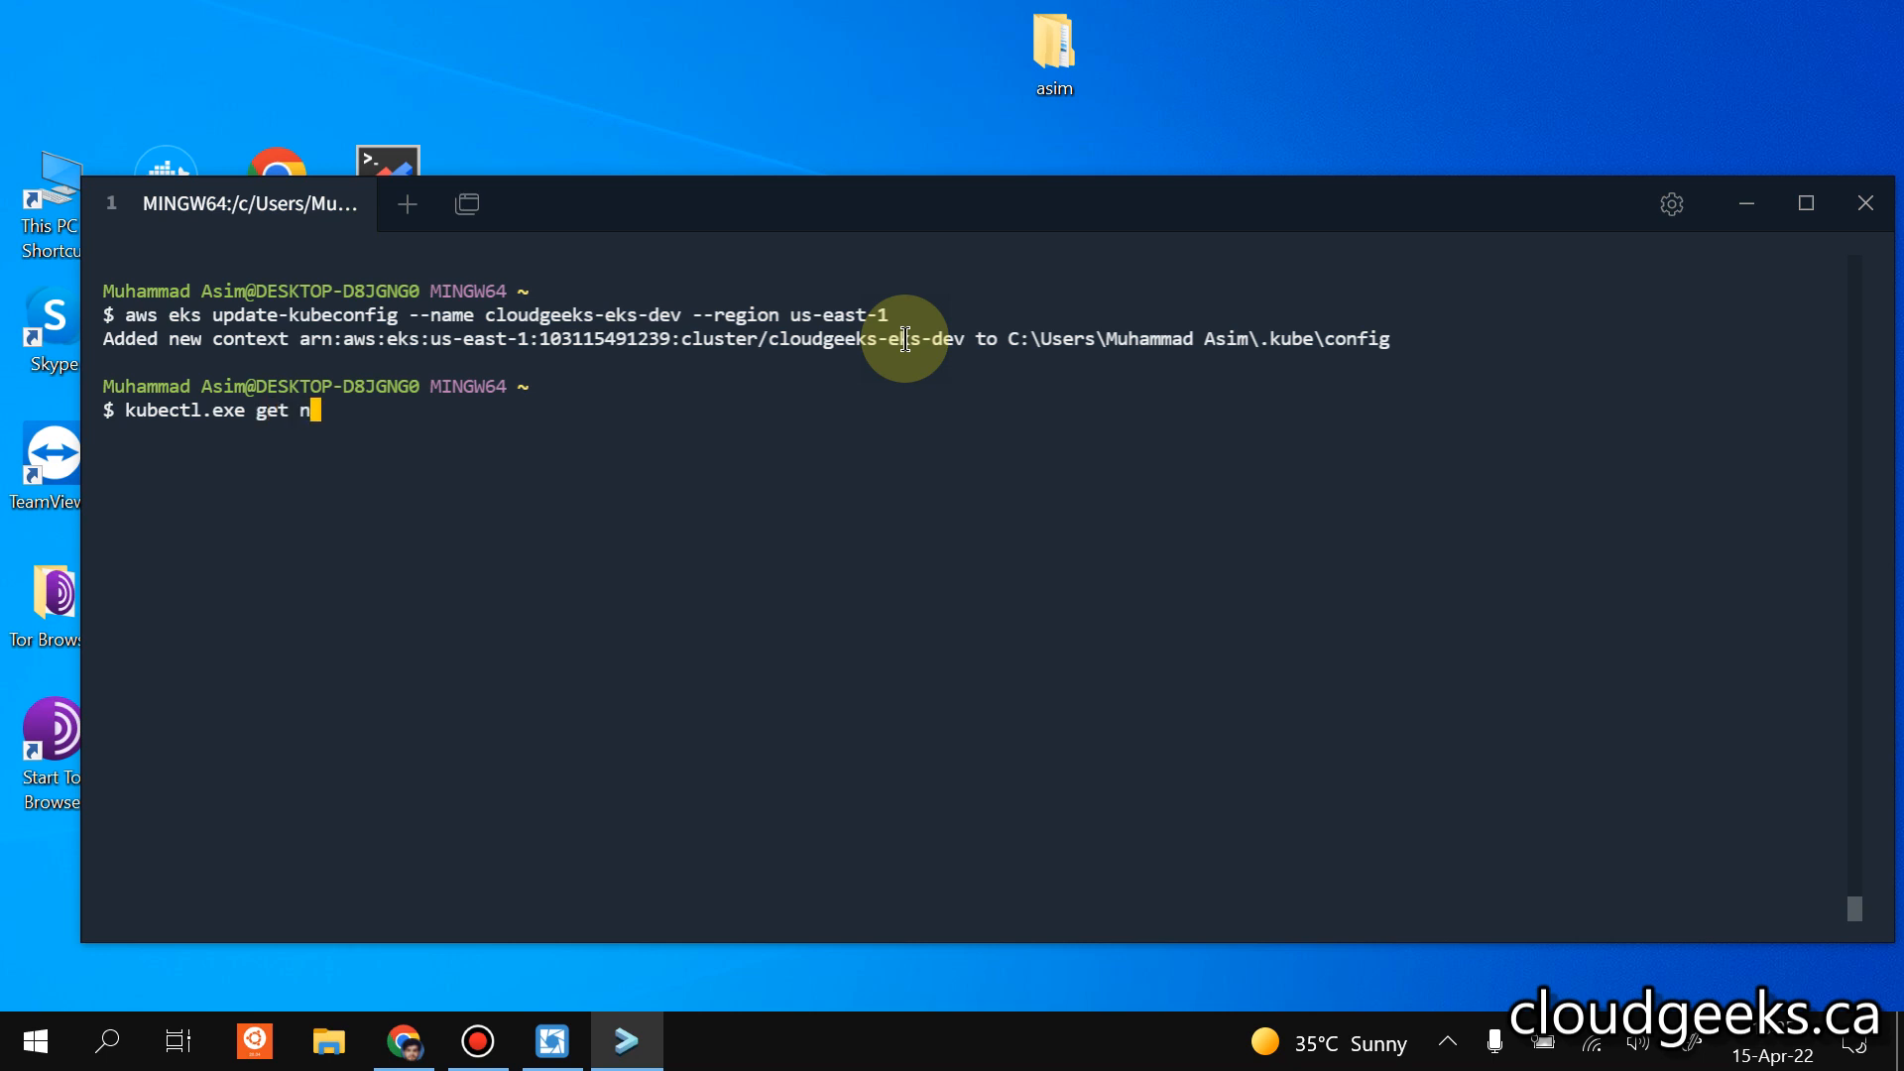
key(Return)
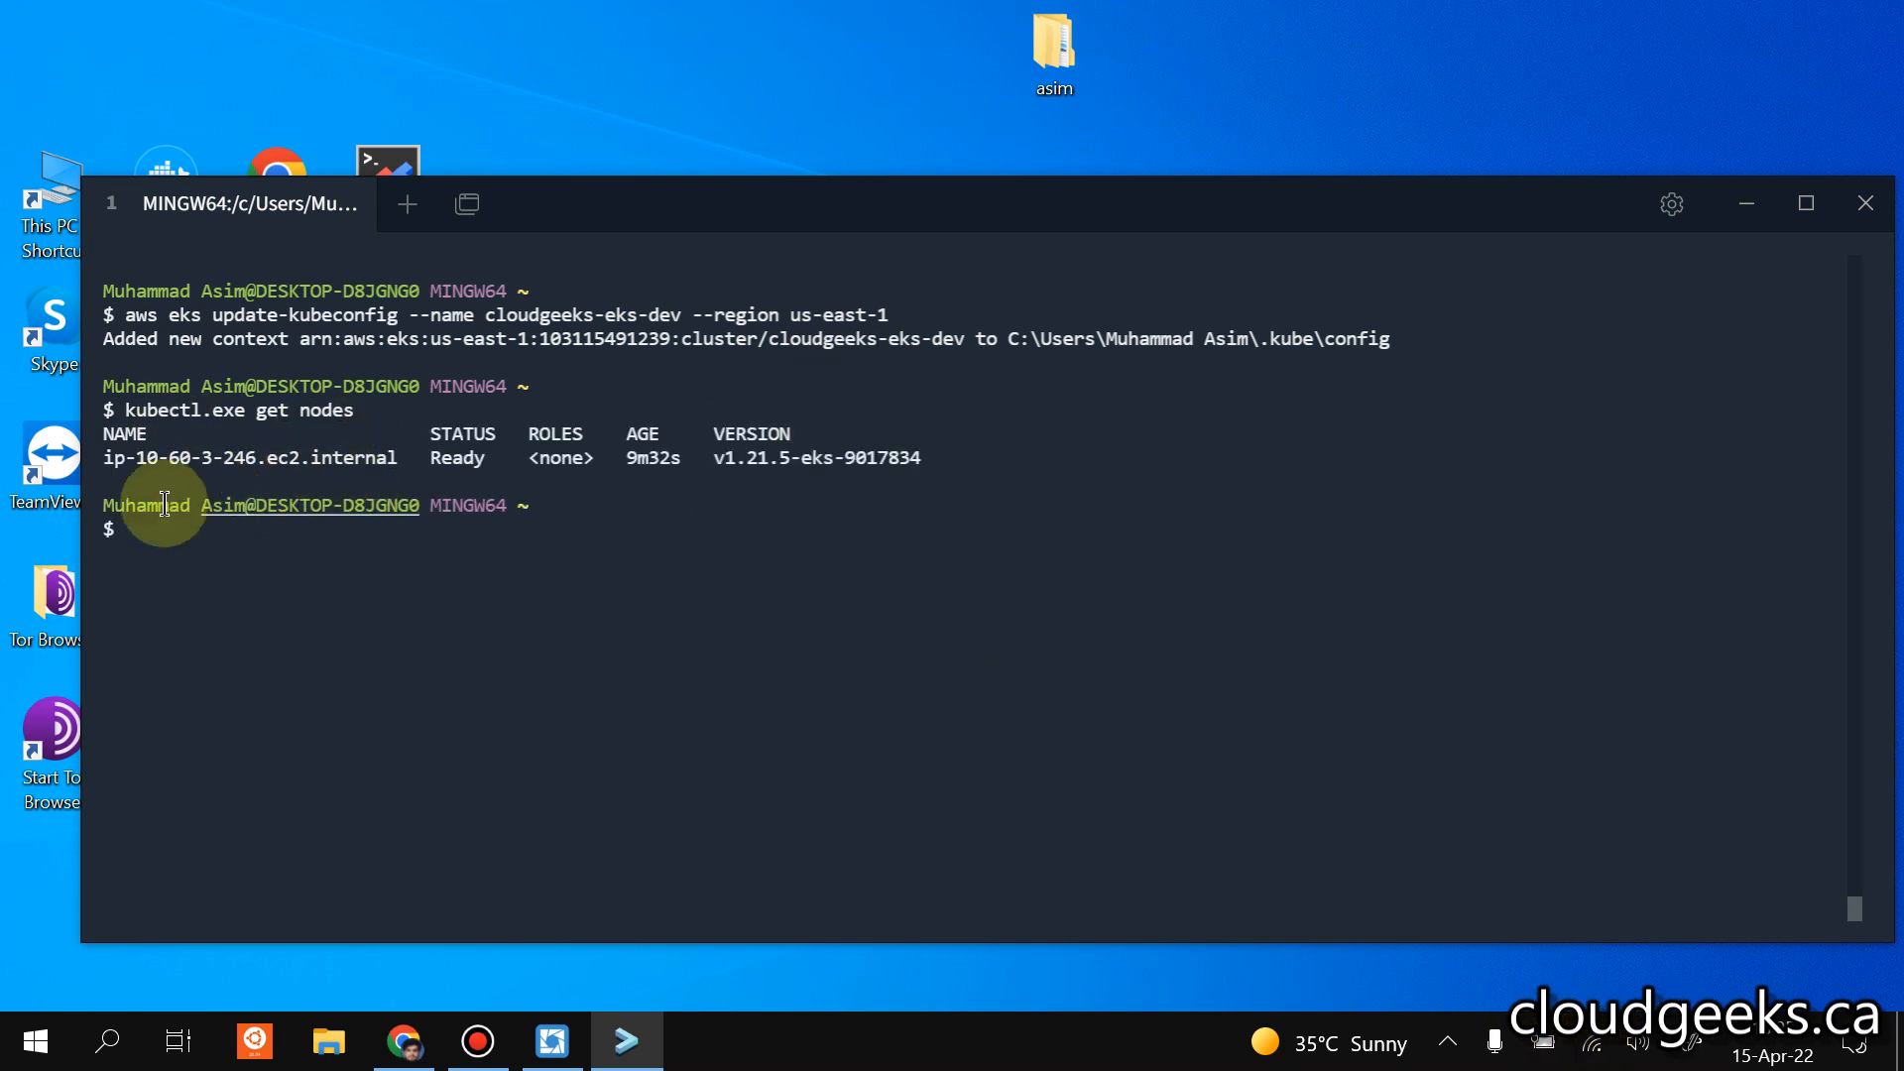
click(1864, 204)
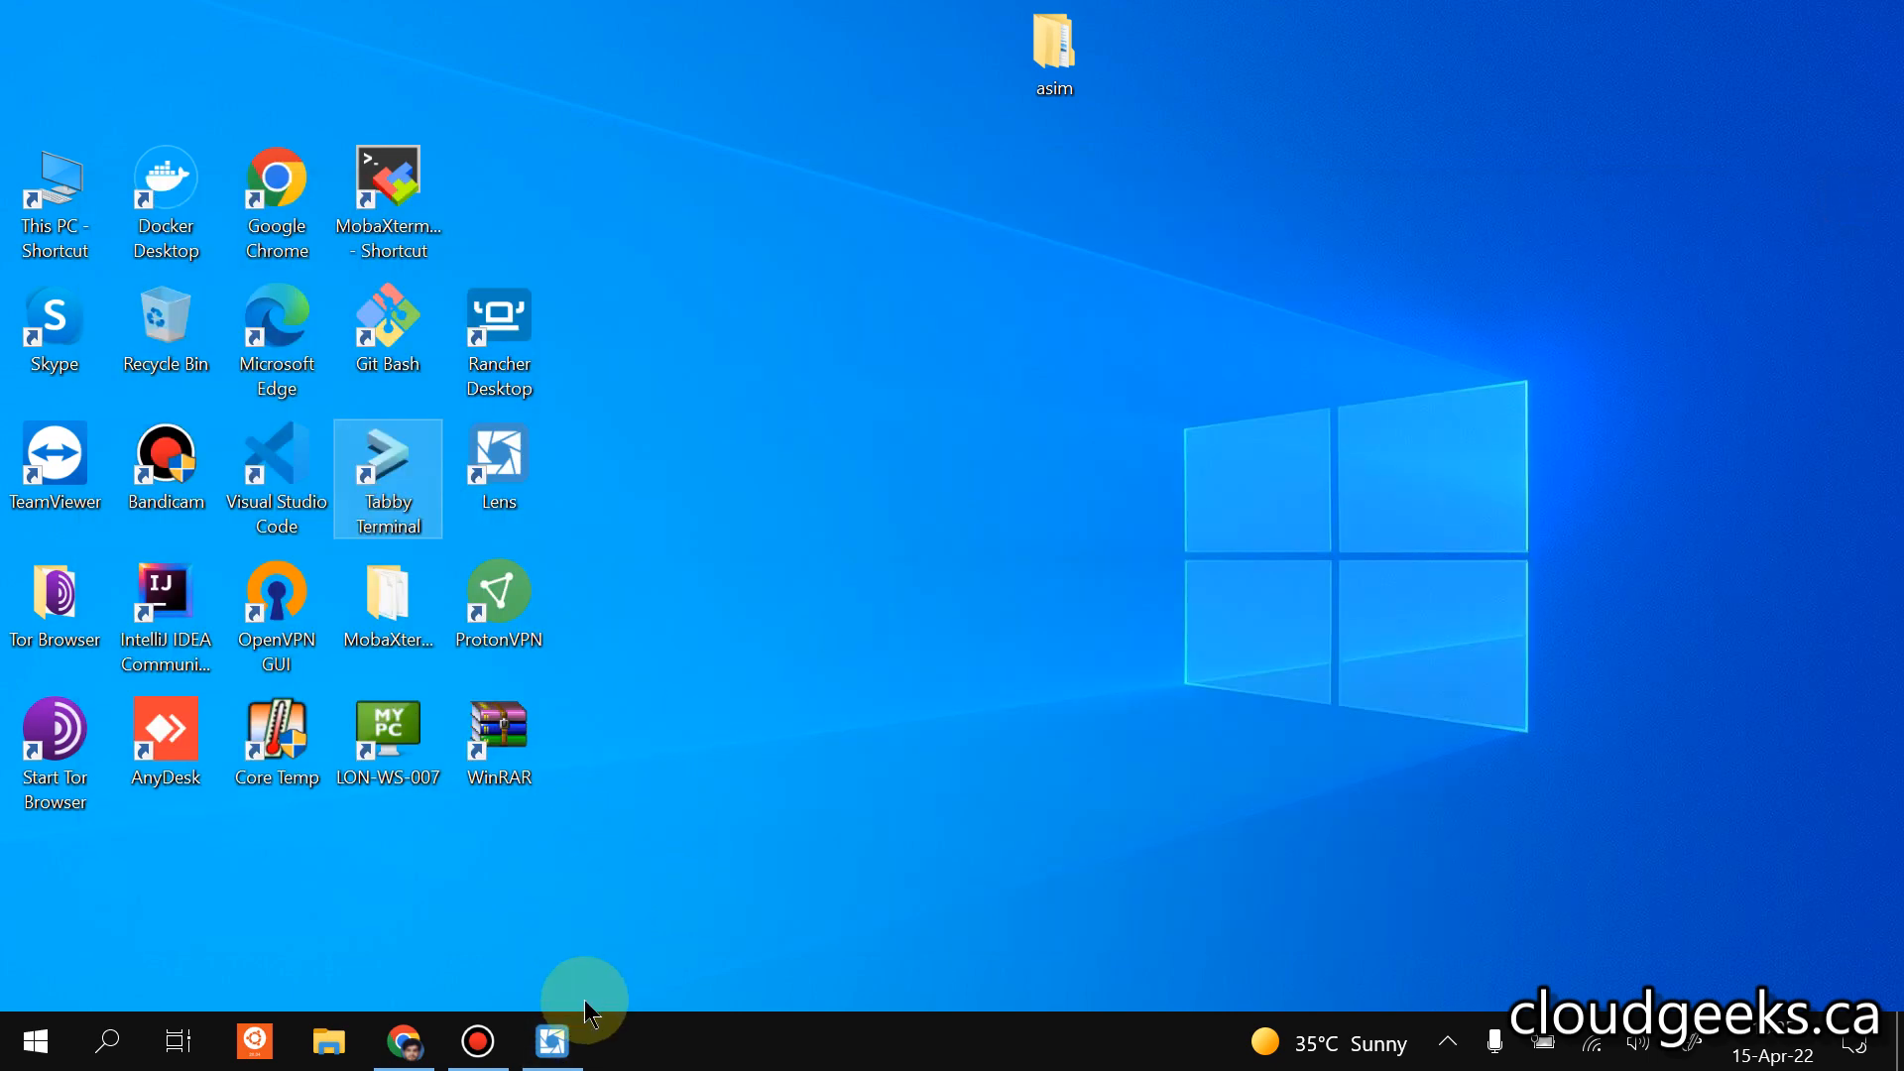
Switch to Lens, browse the clusters in the catalog and connect to the cloudgeeks-eks-dev cluster.
click(555, 1039)
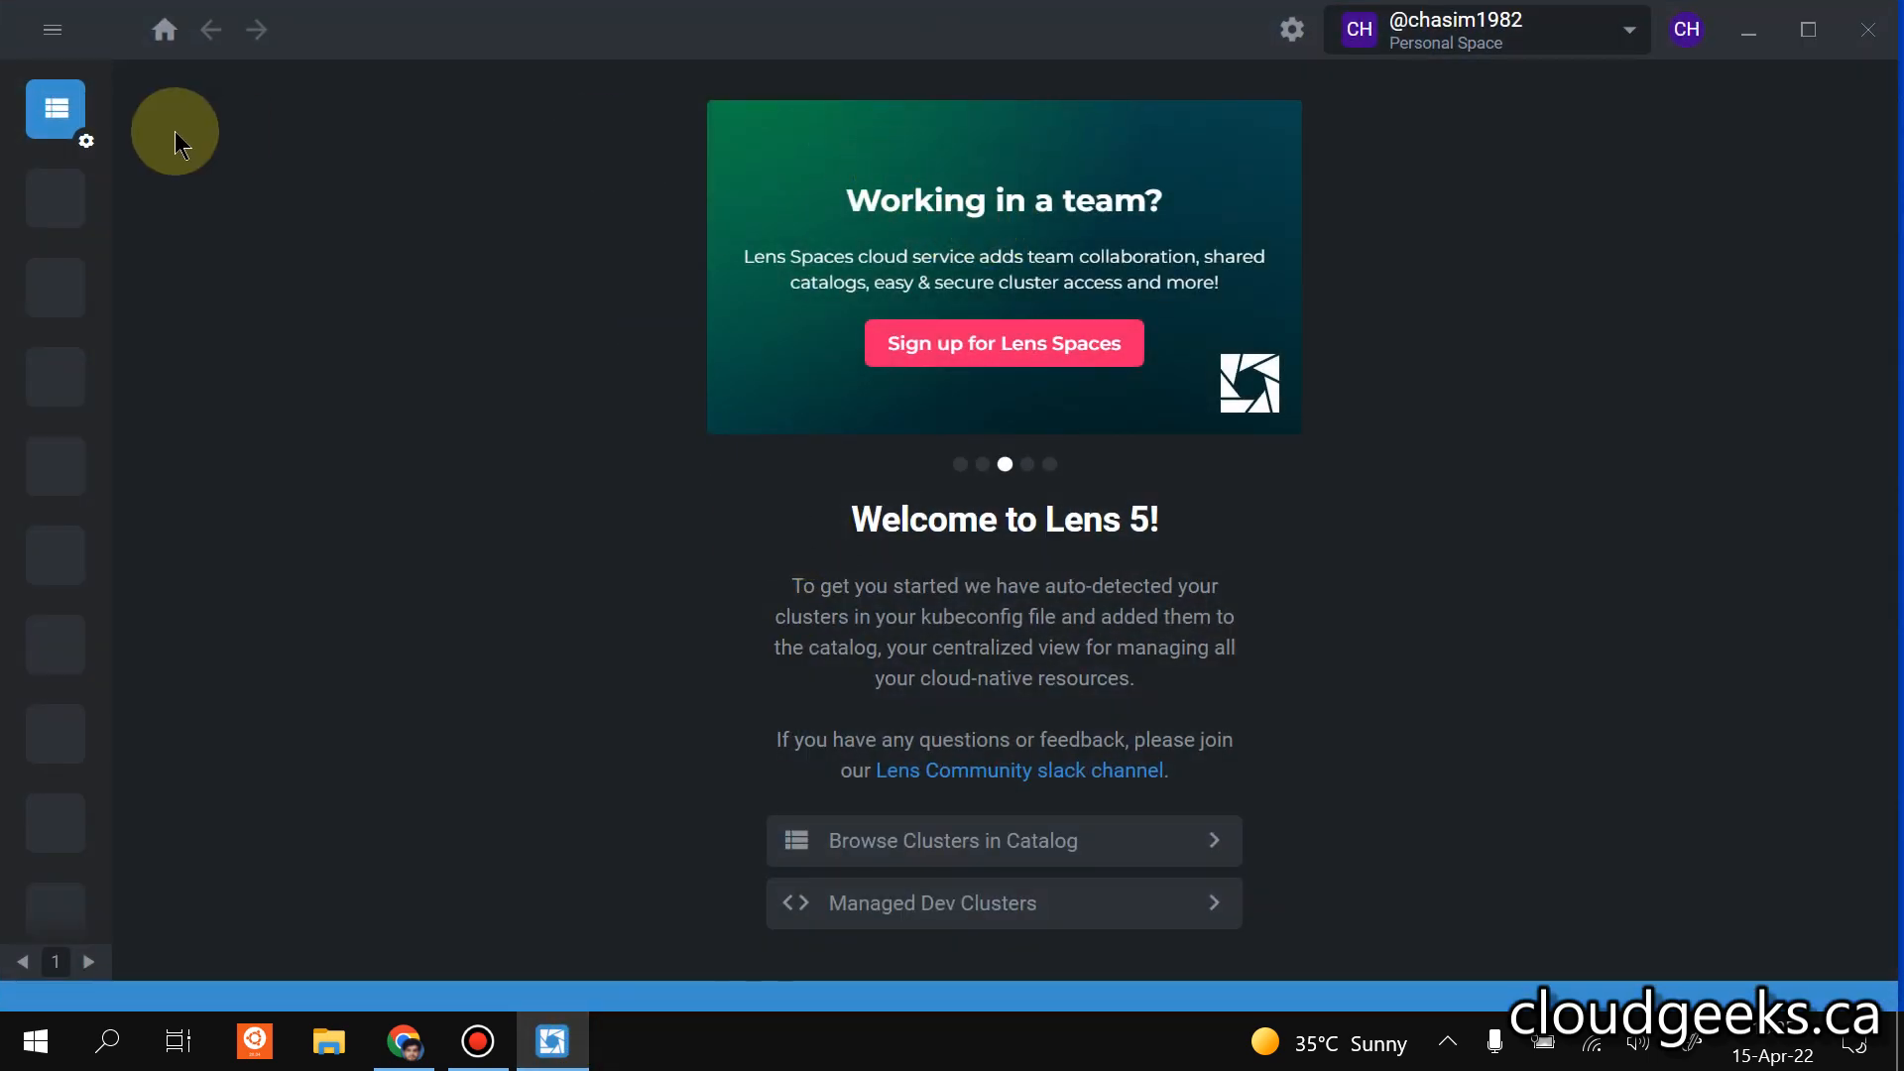
click(52, 28)
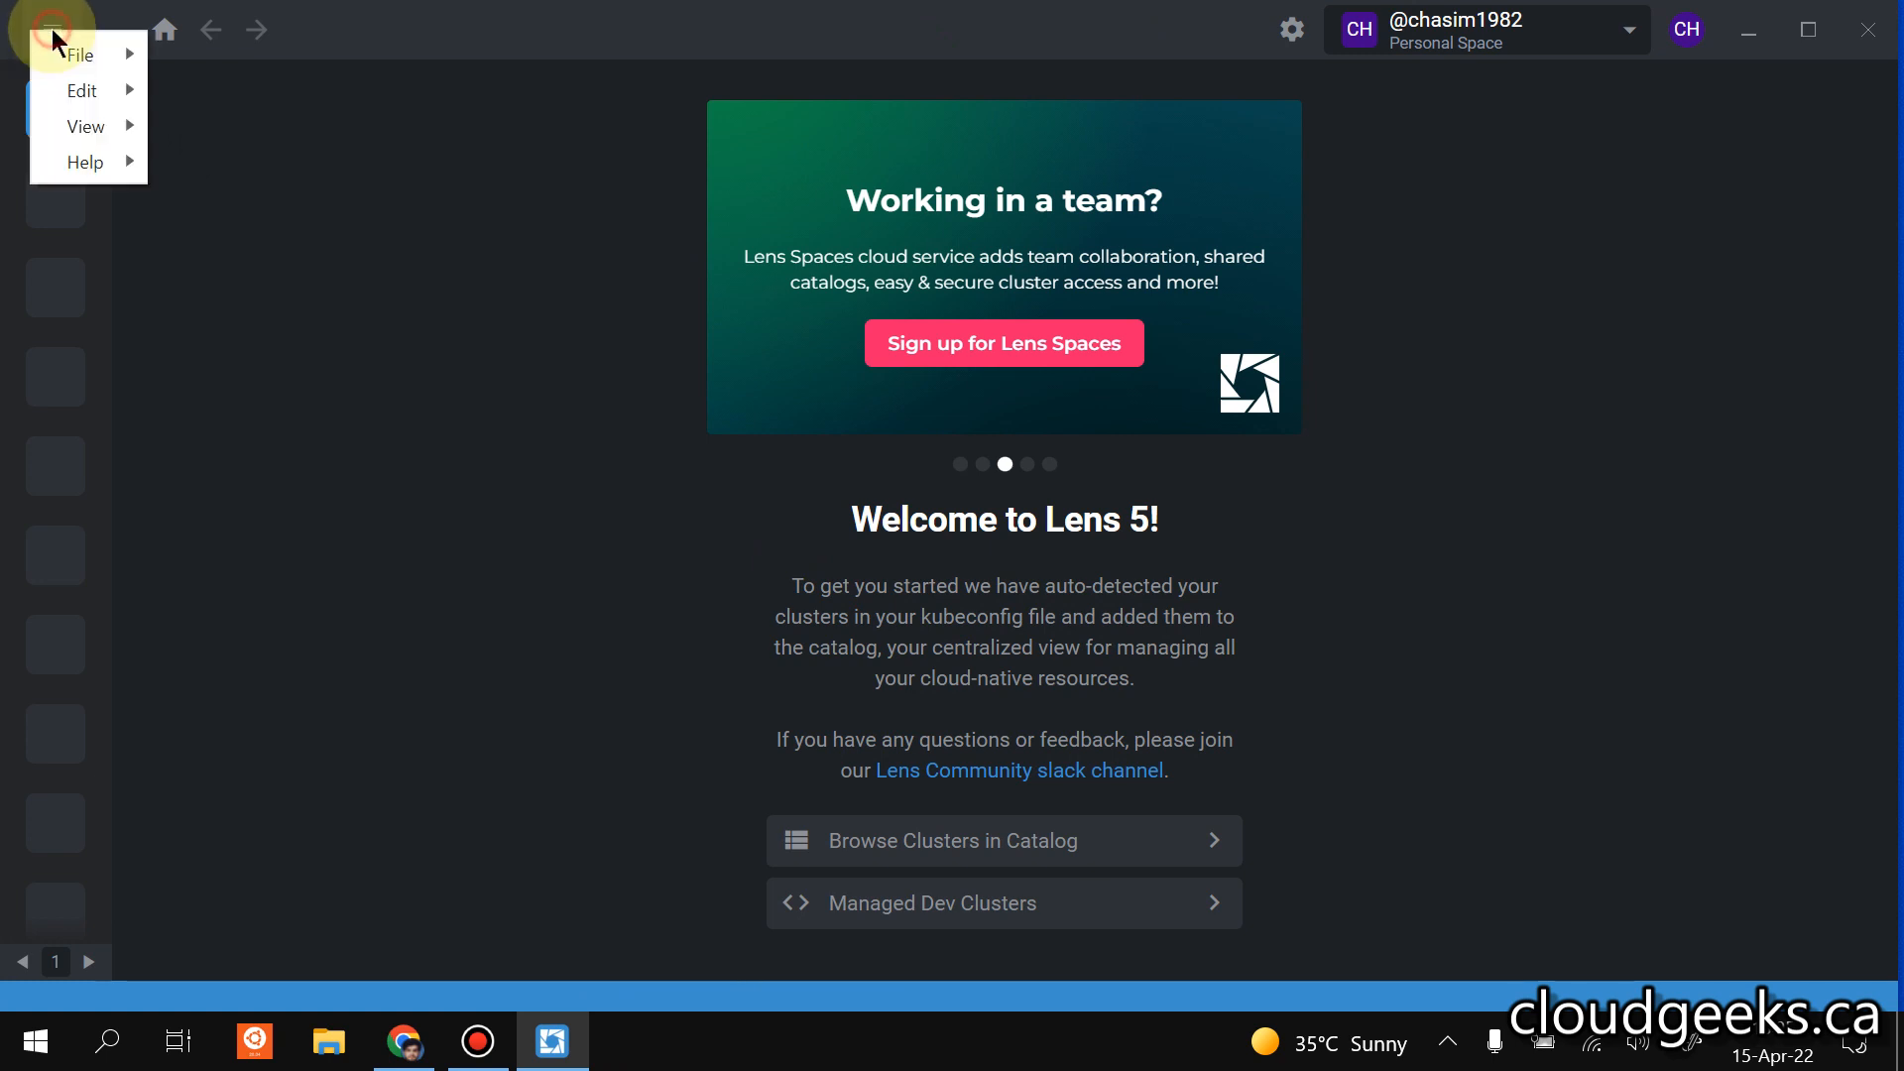
click(607, 765)
click(841, 841)
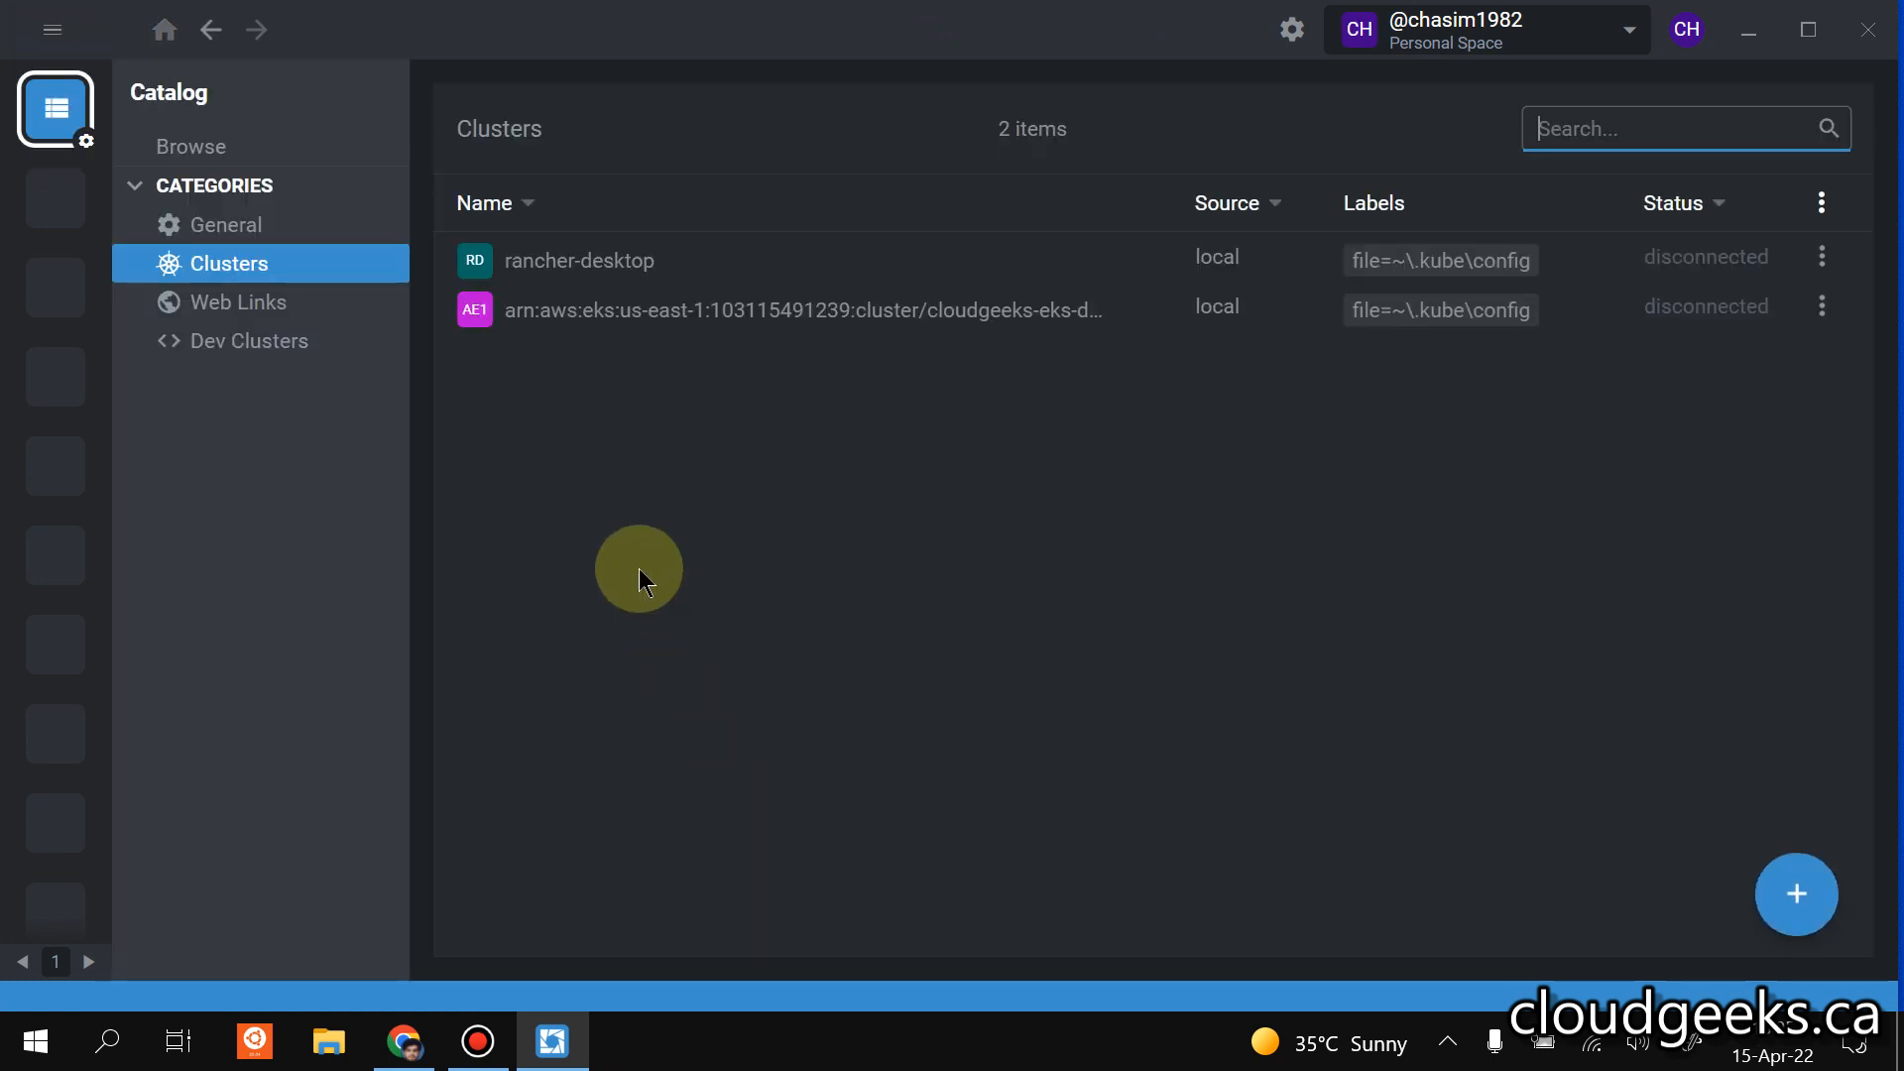
click(1702, 305)
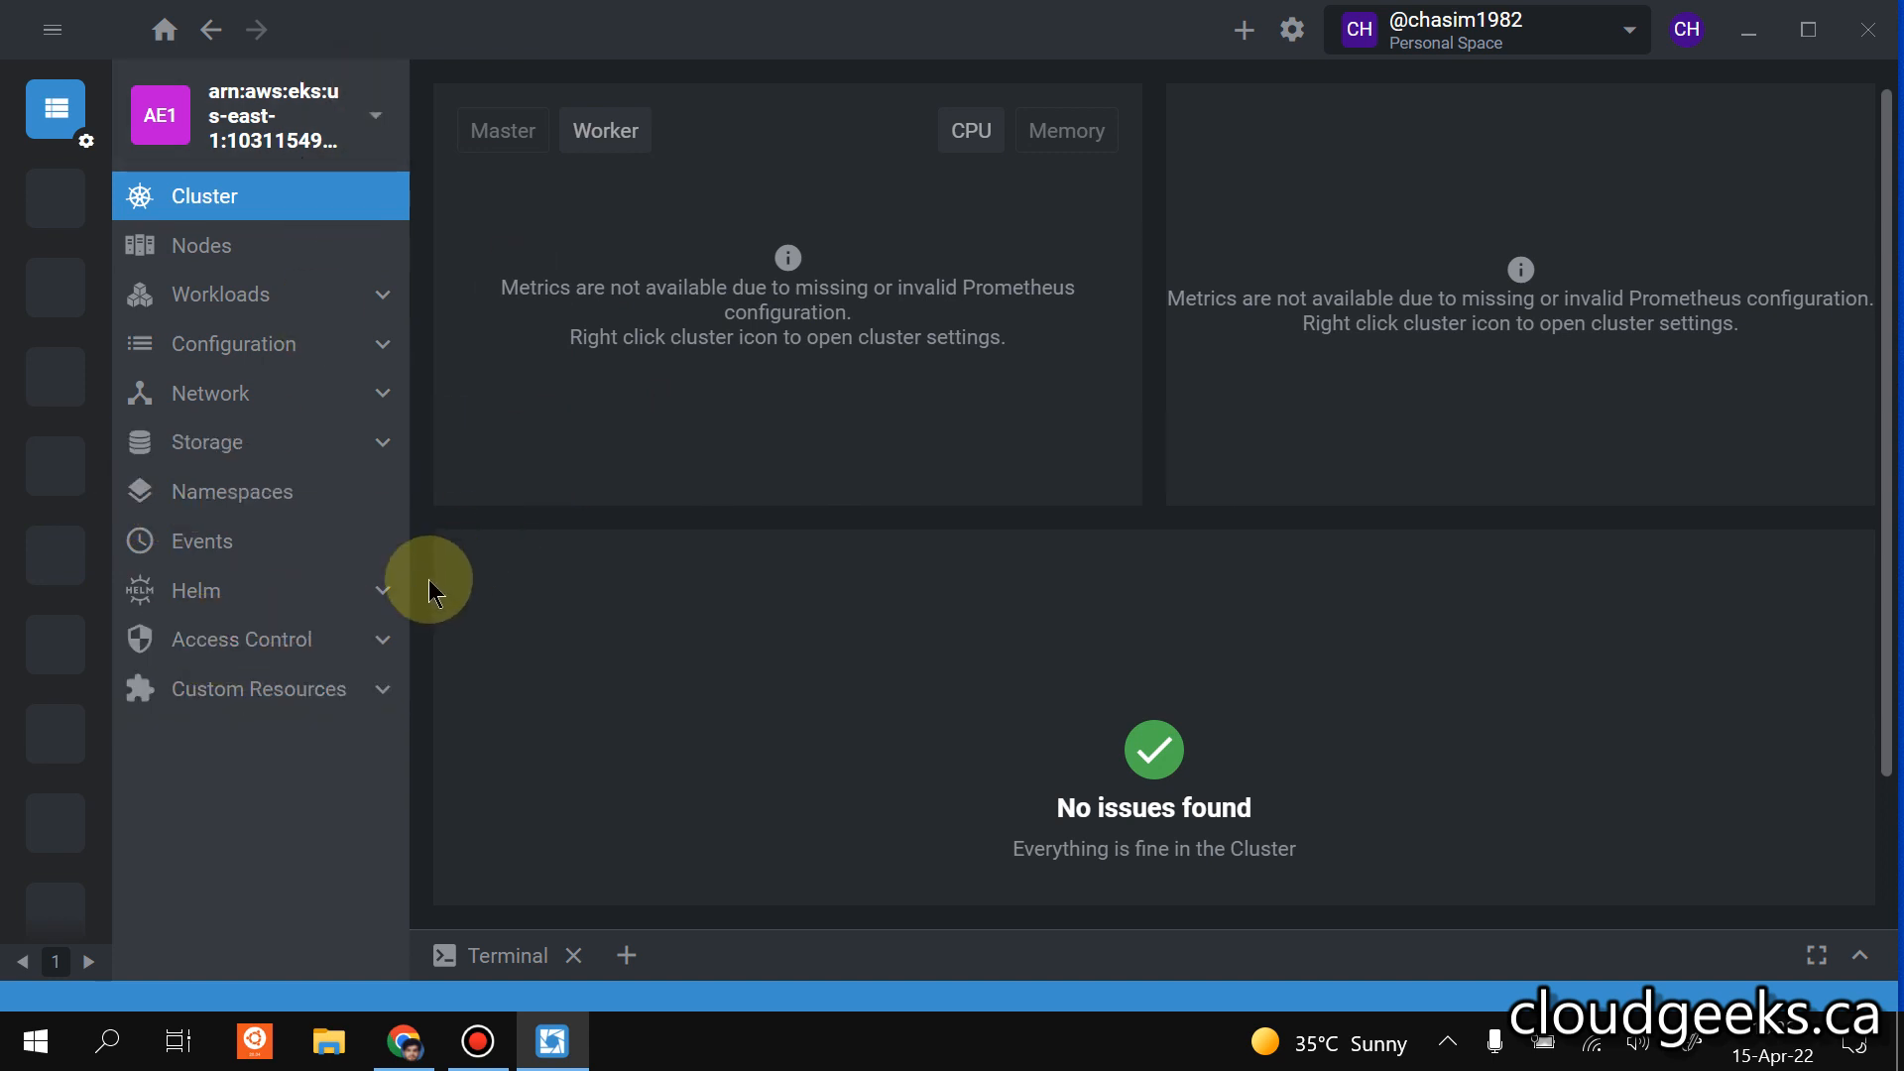
Search the cluster's Helm charts for "prometheus".
click(295, 592)
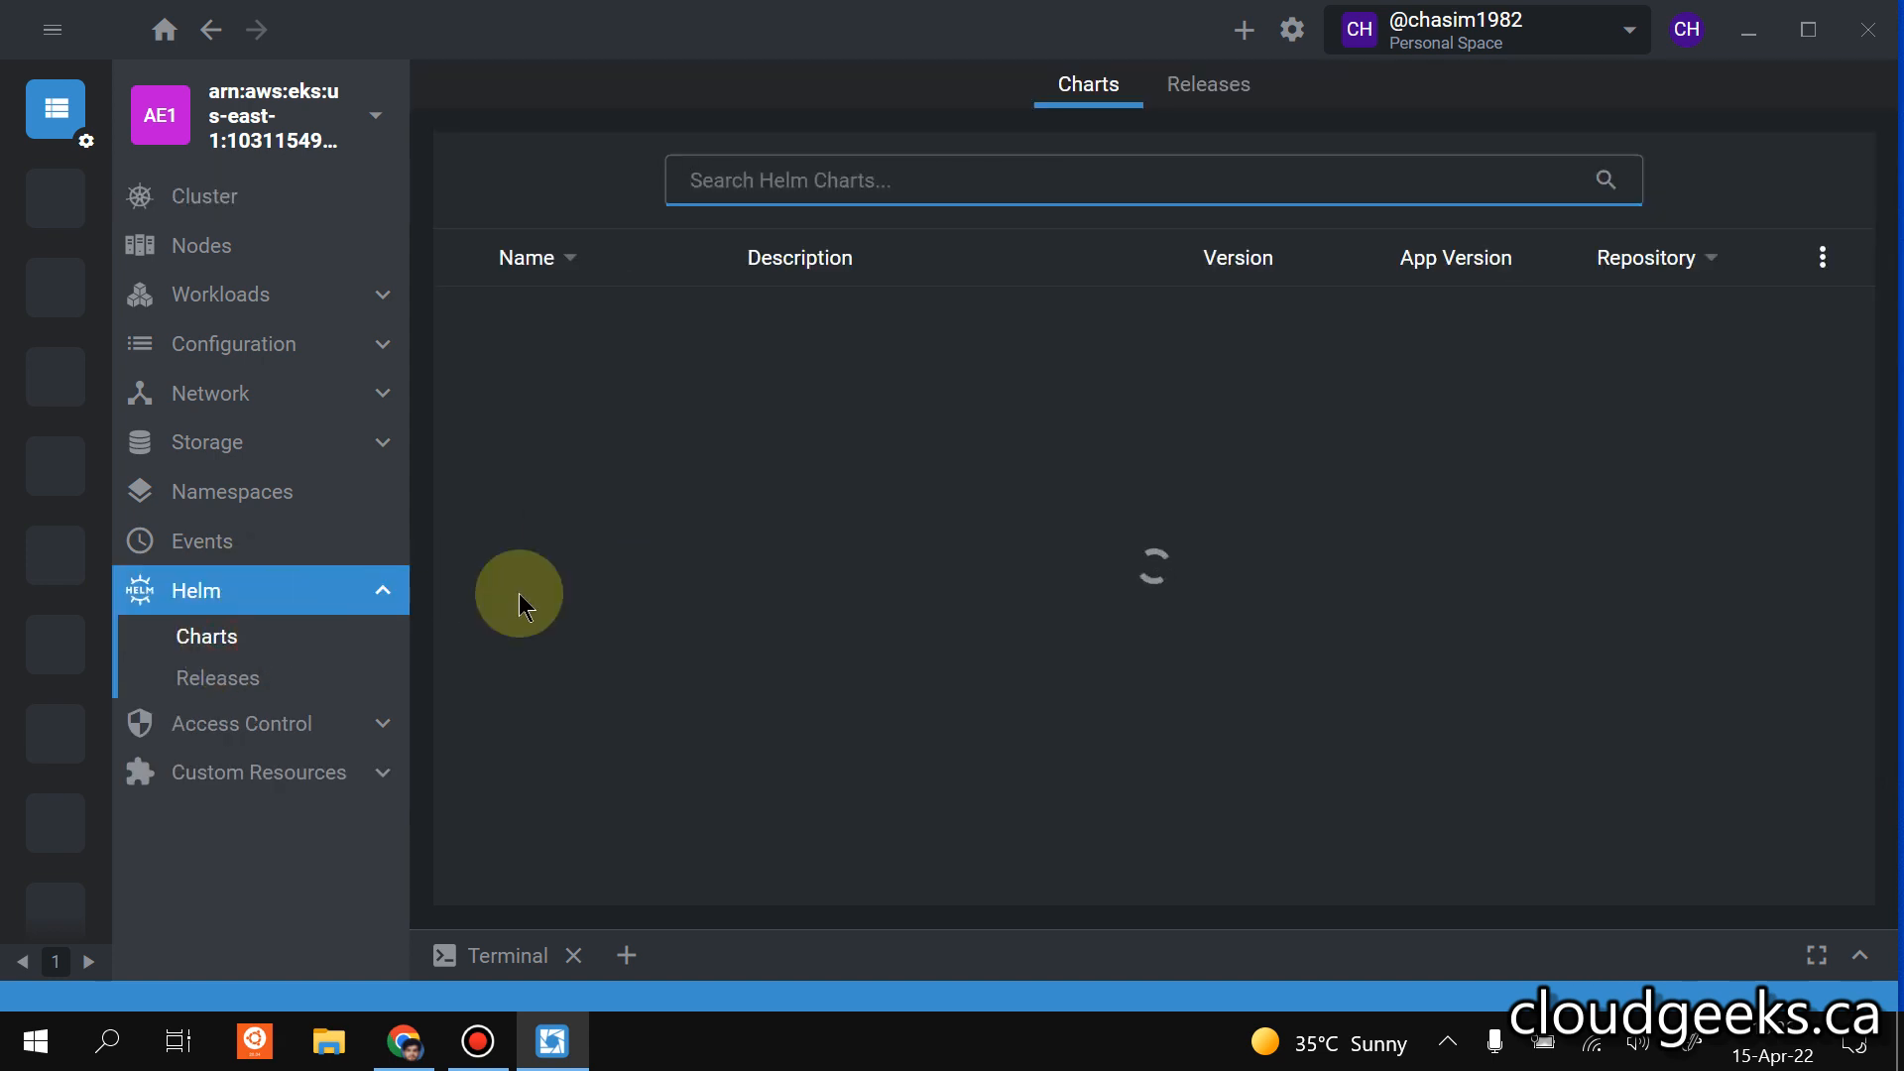
click(990, 180)
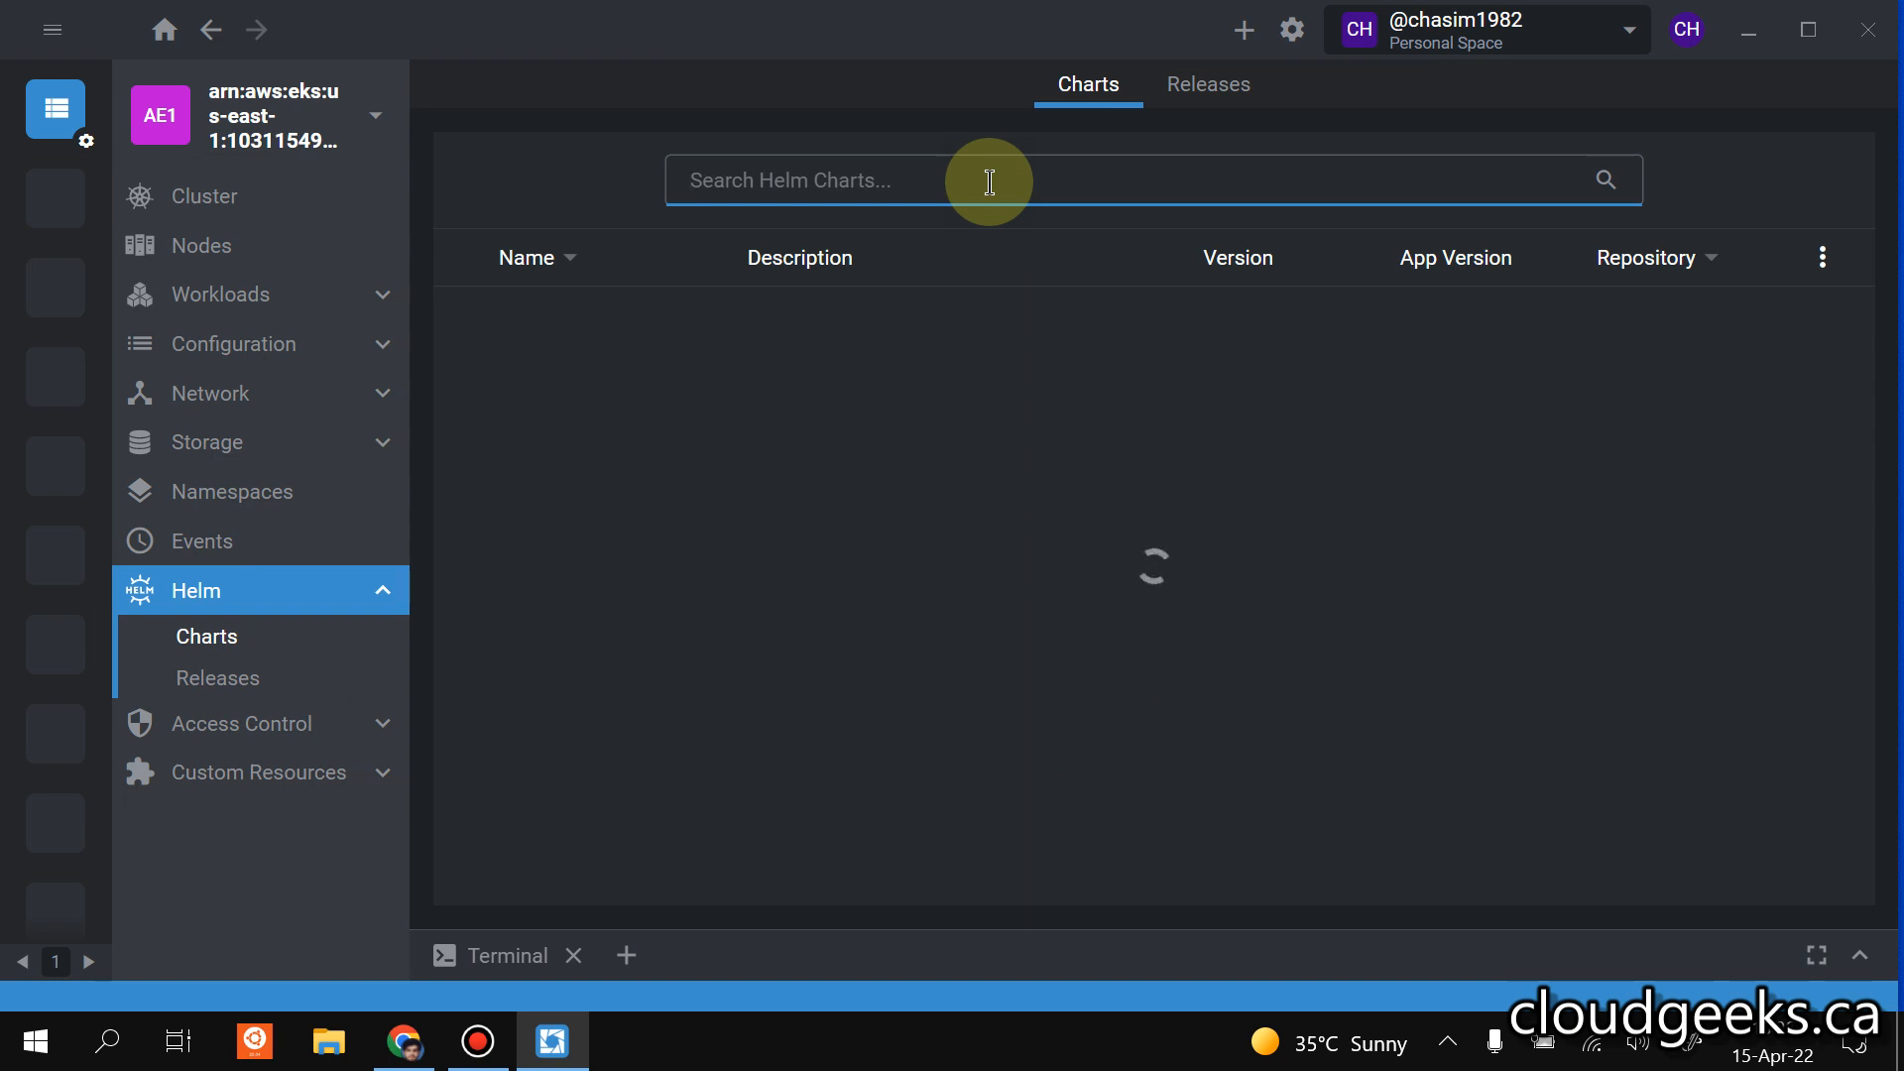
text(promethues)
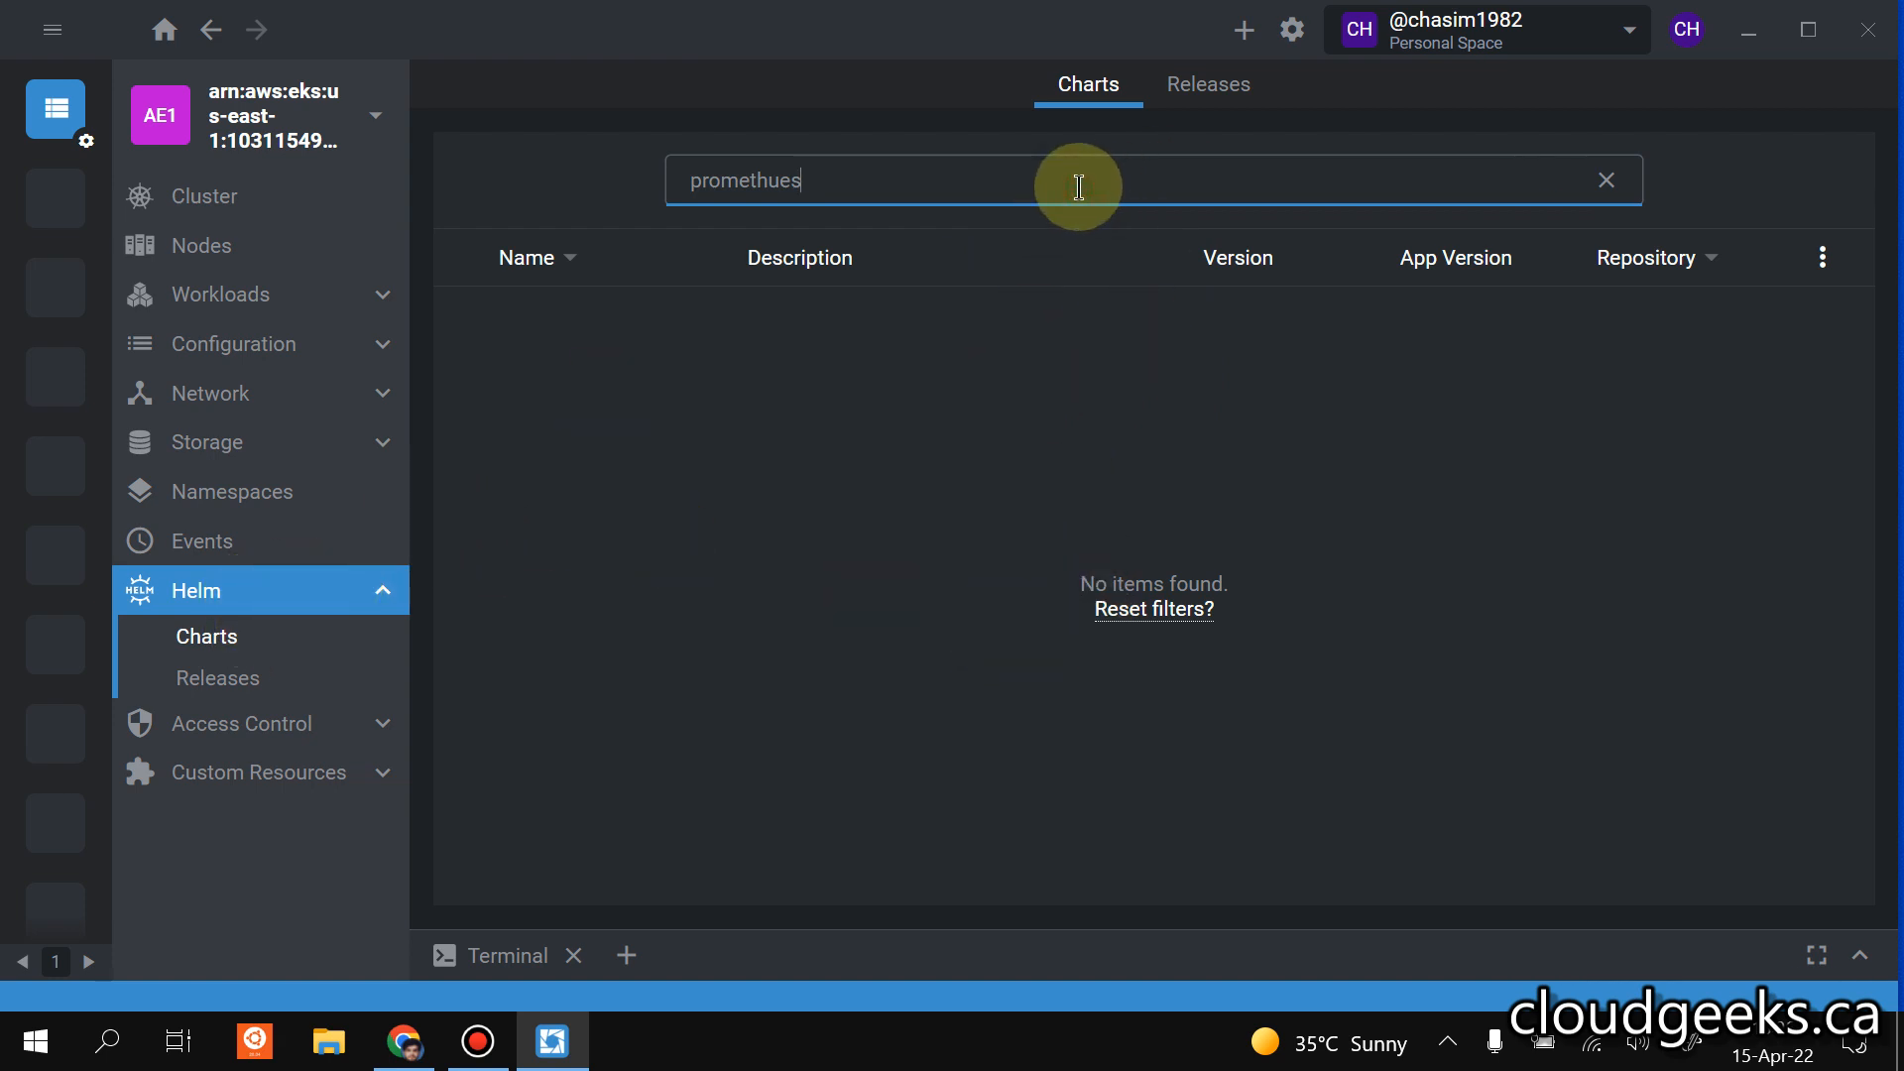
key(BackSpace)
key(BackSpace)
key(BackSpace)
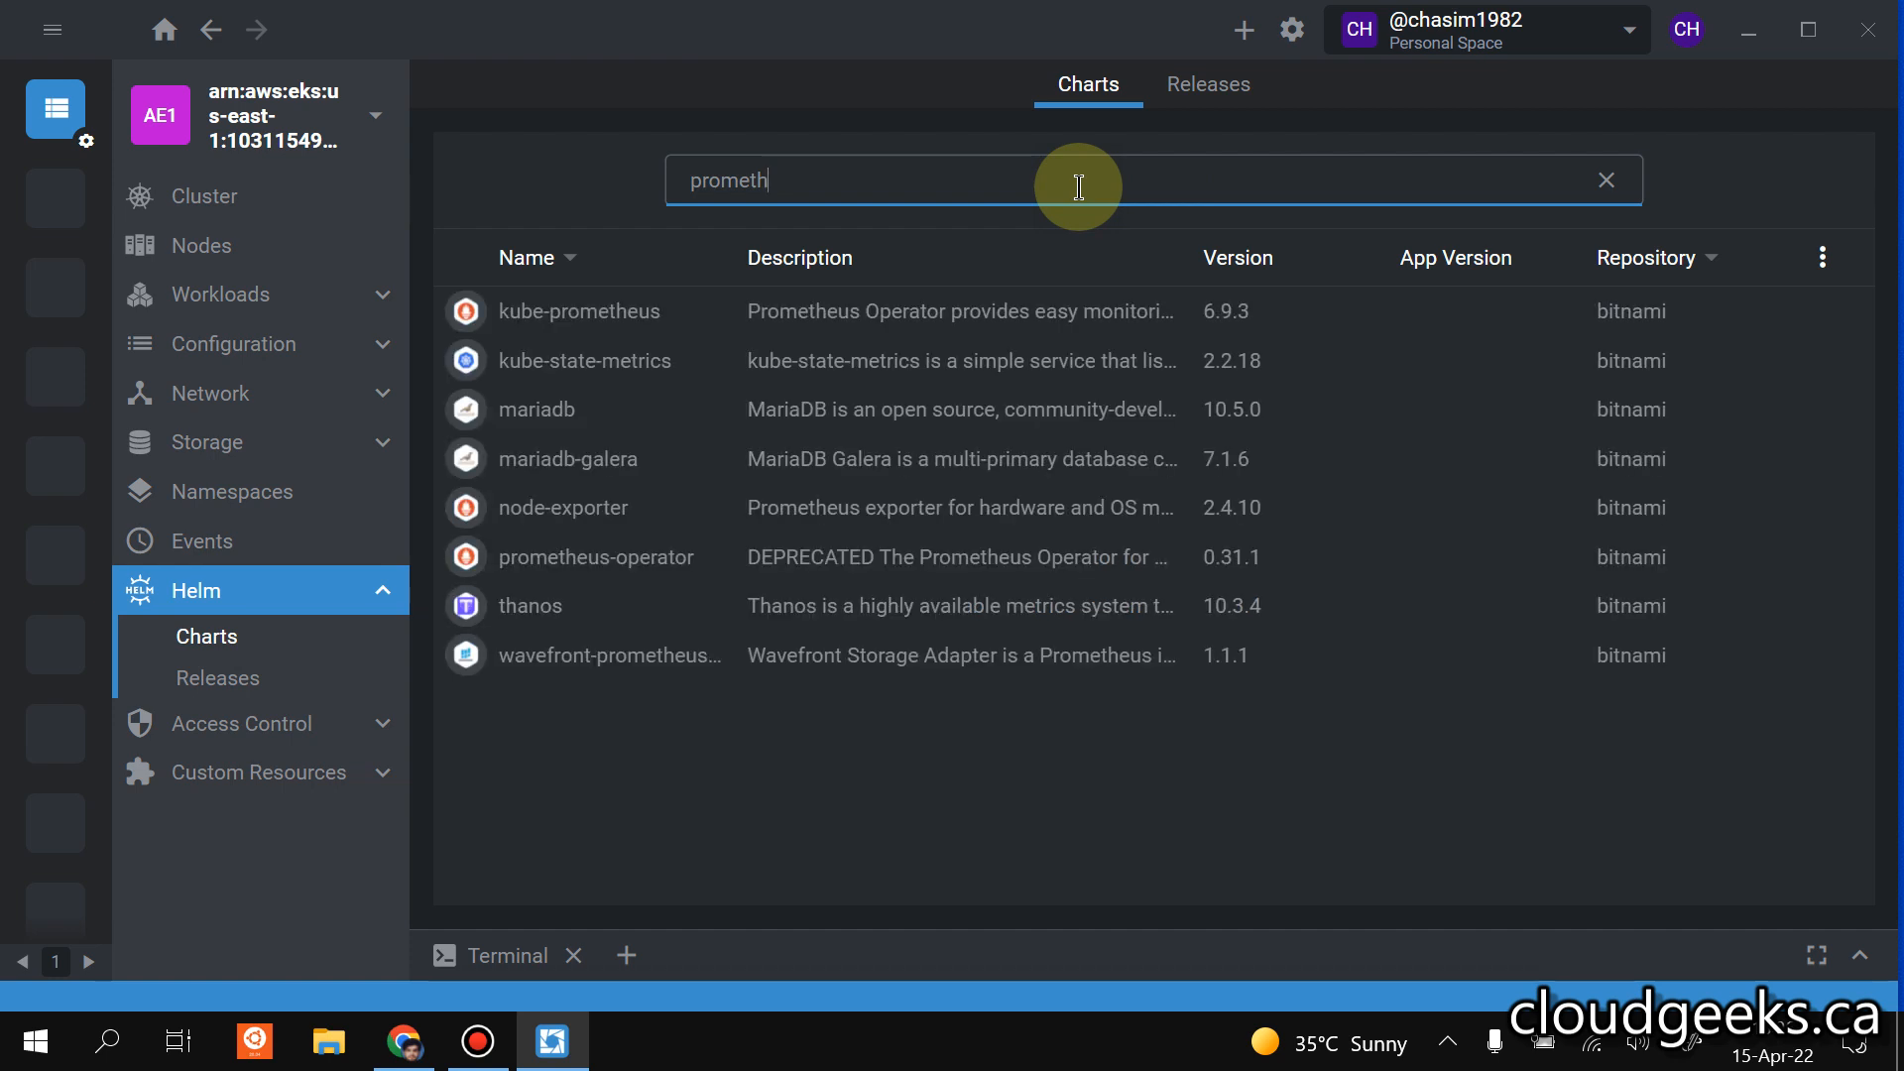
text(eus)
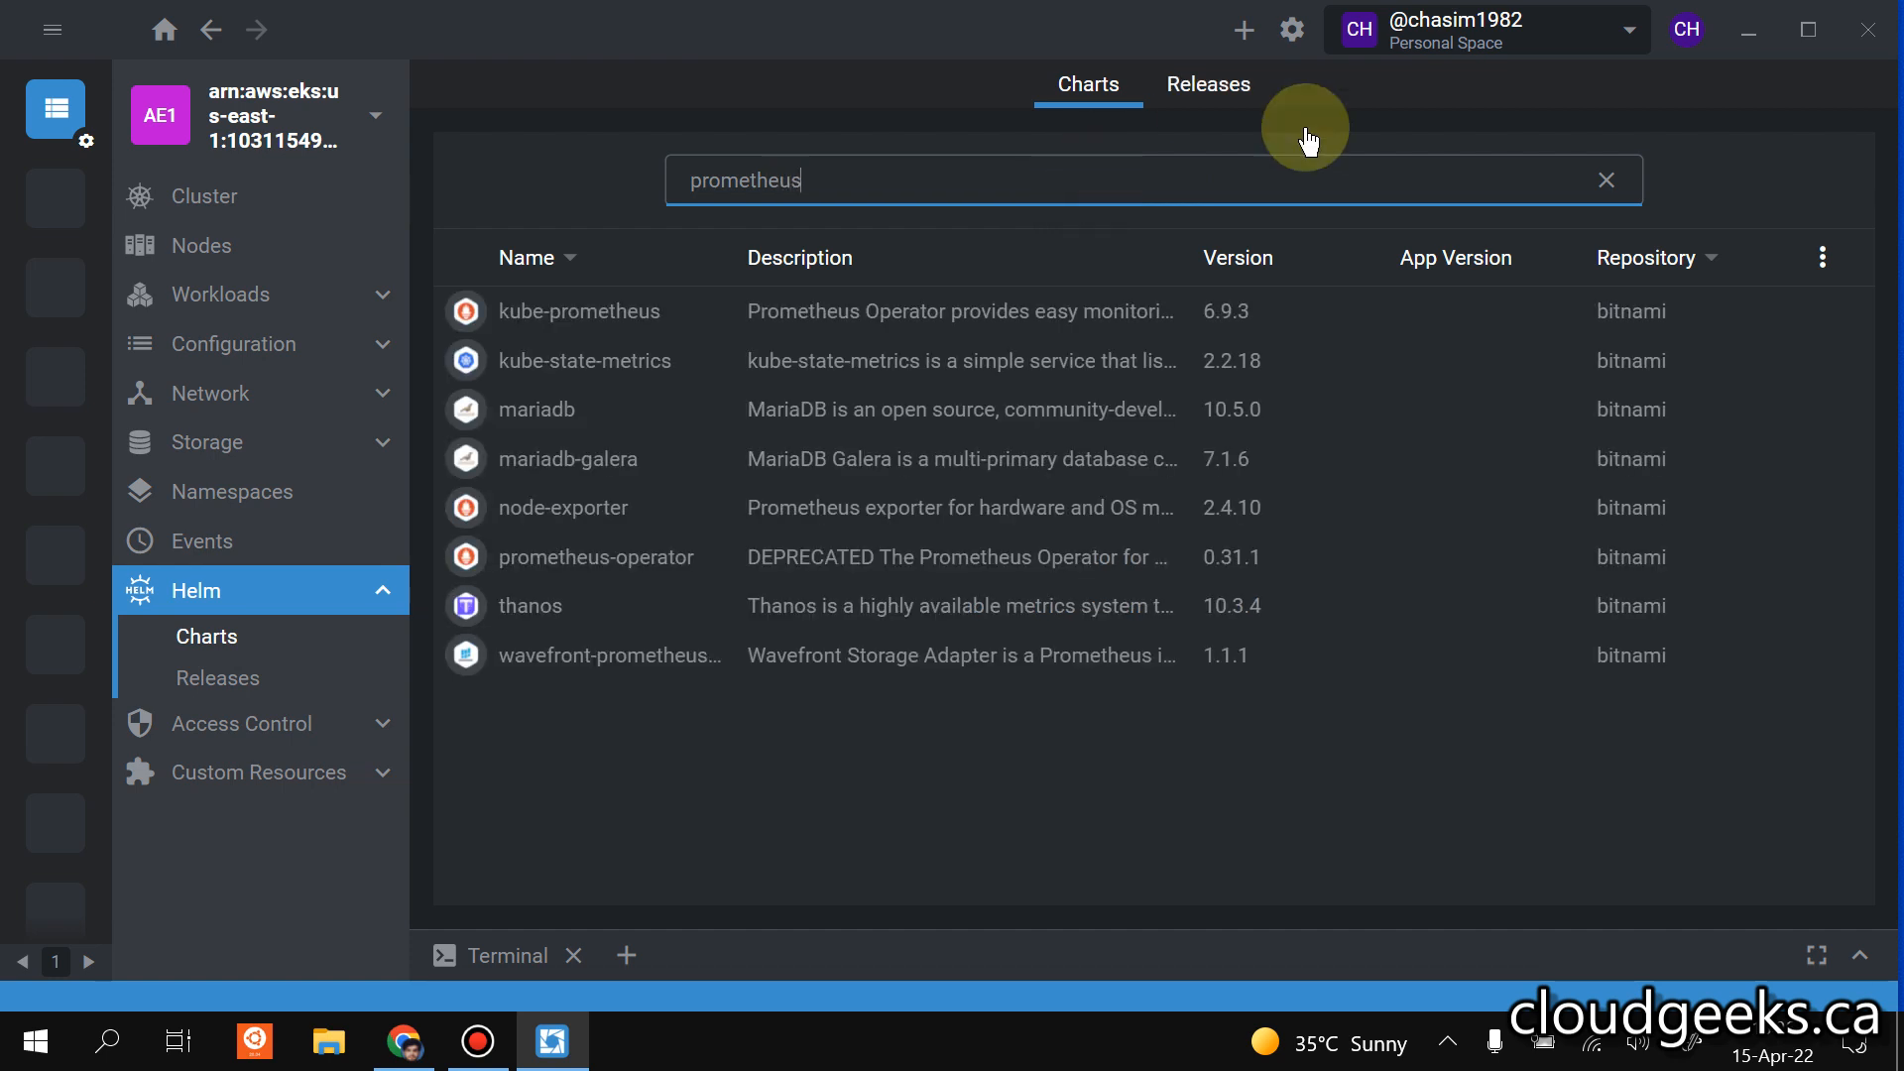
Open the Helm install setup for the bitnami/kube-prometheus chart, keeping version 6.9.3.
click(1015, 323)
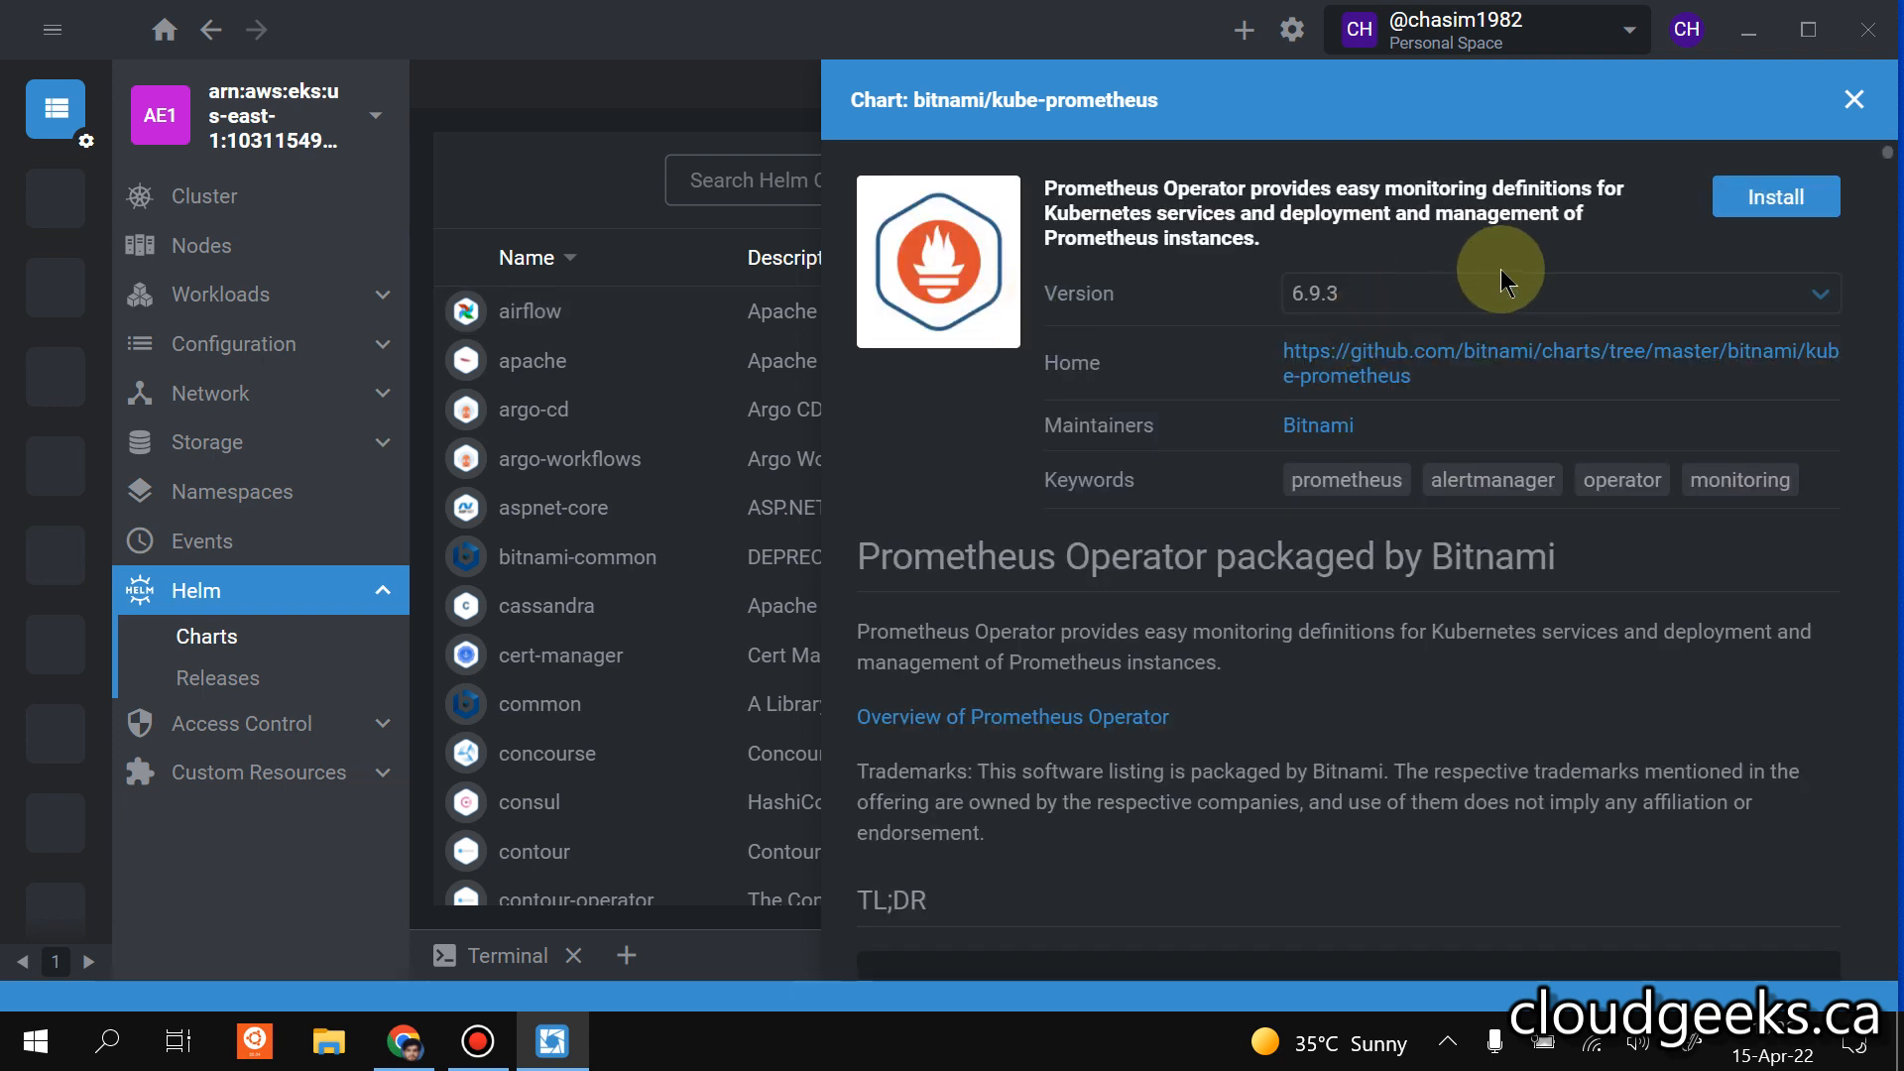
click(1544, 294)
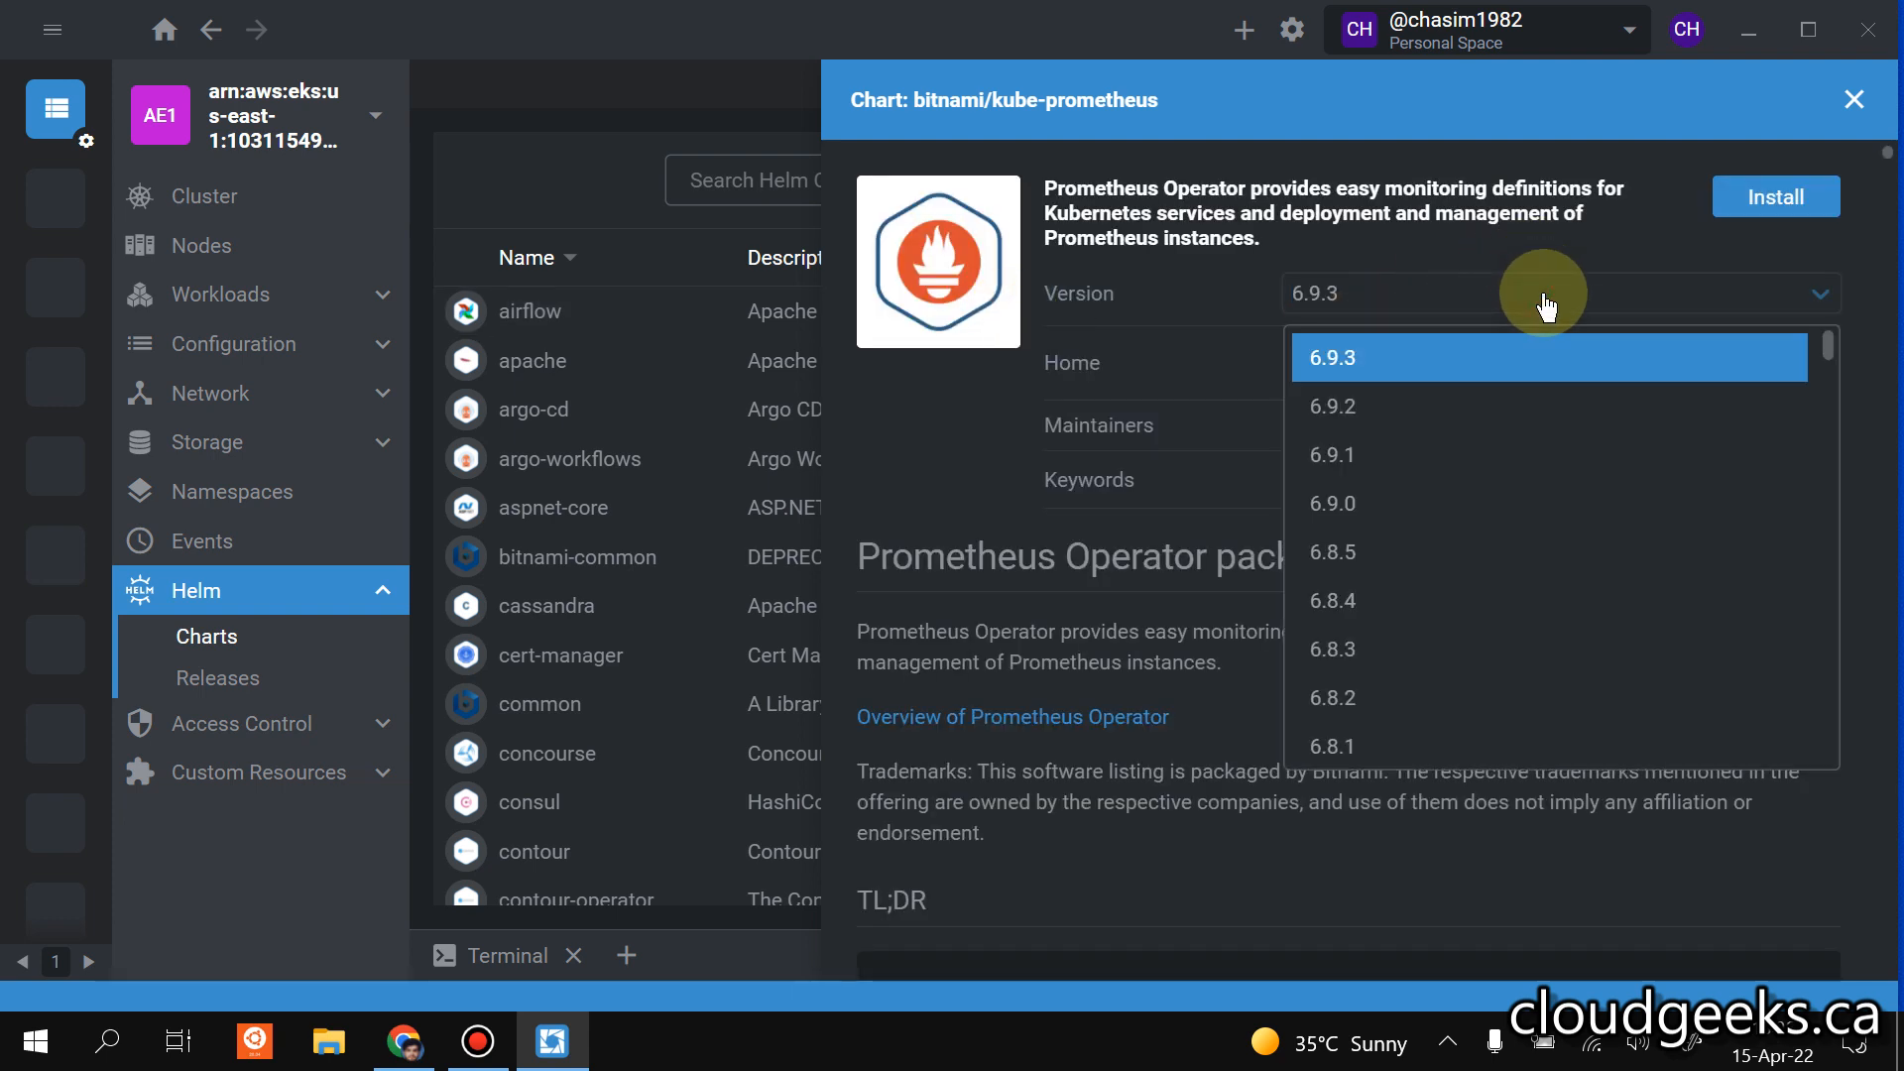
click(1657, 250)
click(1773, 198)
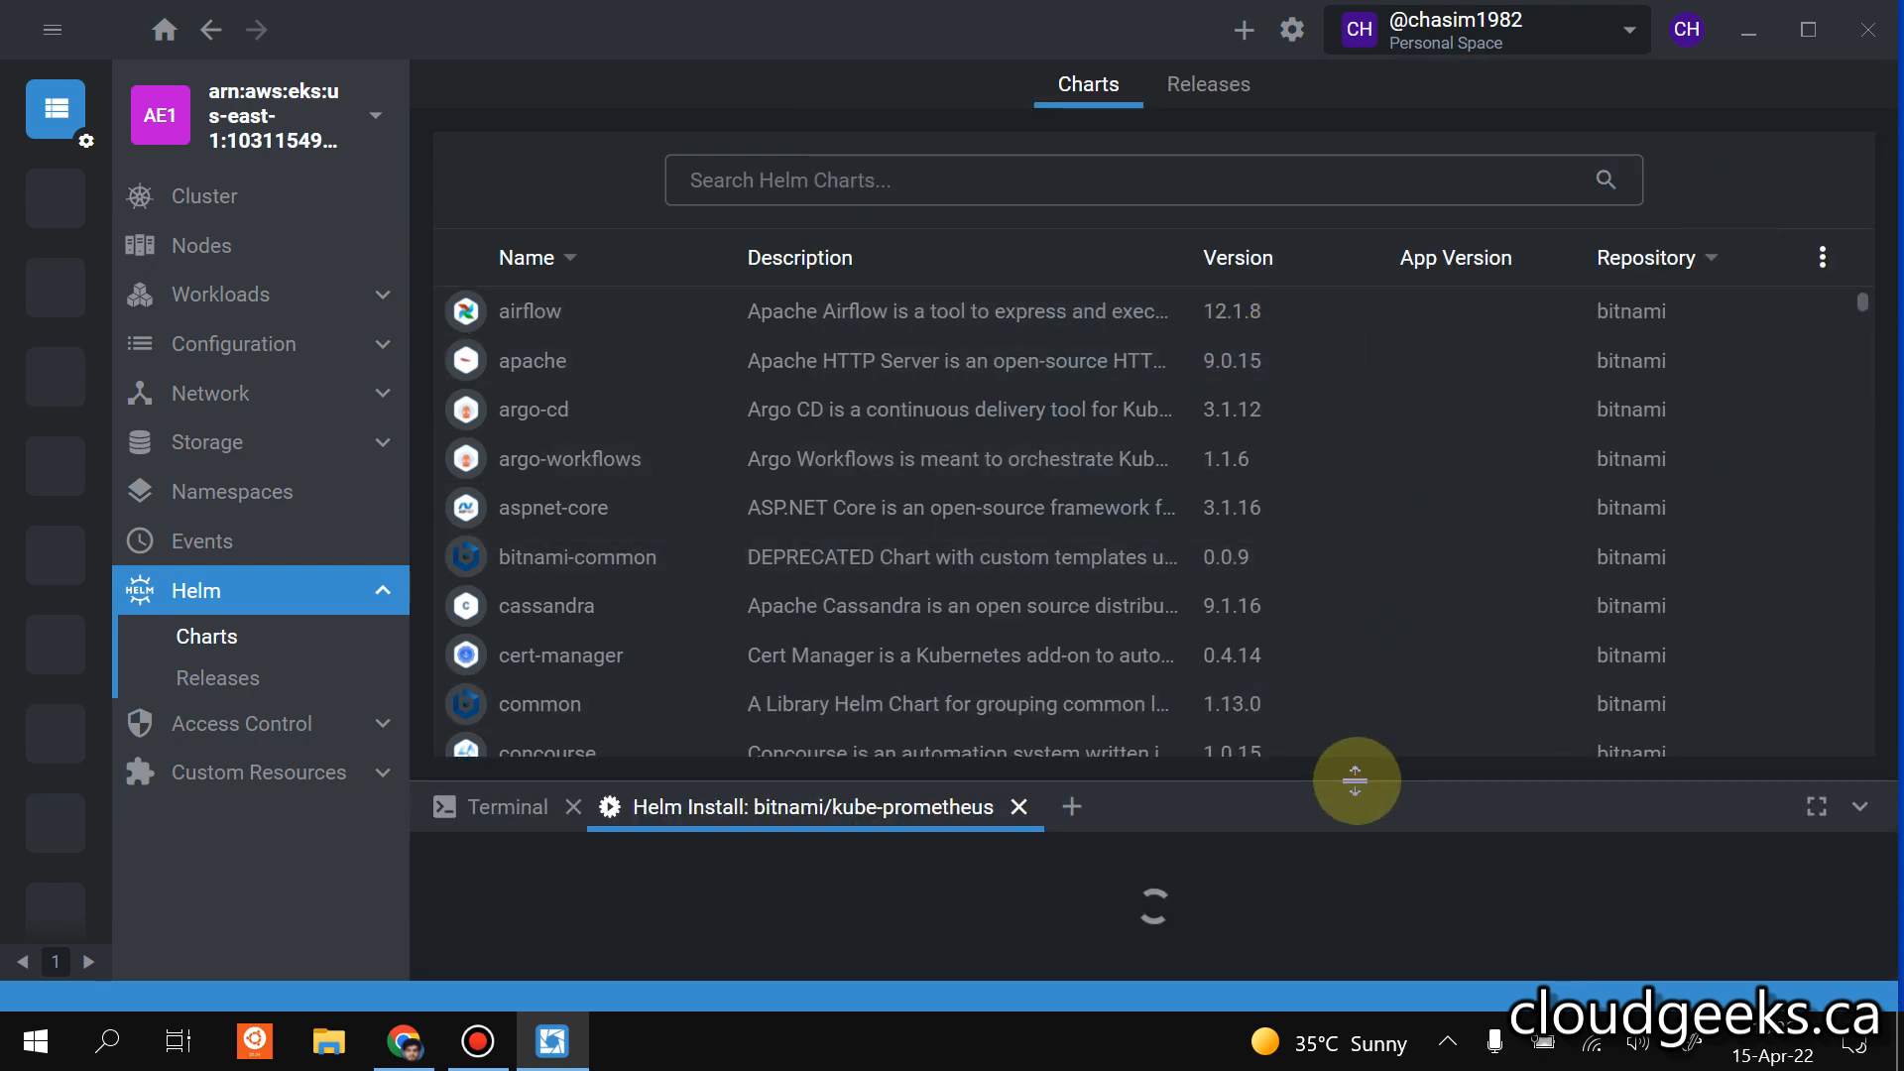
Enlarge the kube-prometheus install pane and check the namespaces available for the installation.
drag(1354, 780, 1348, 466)
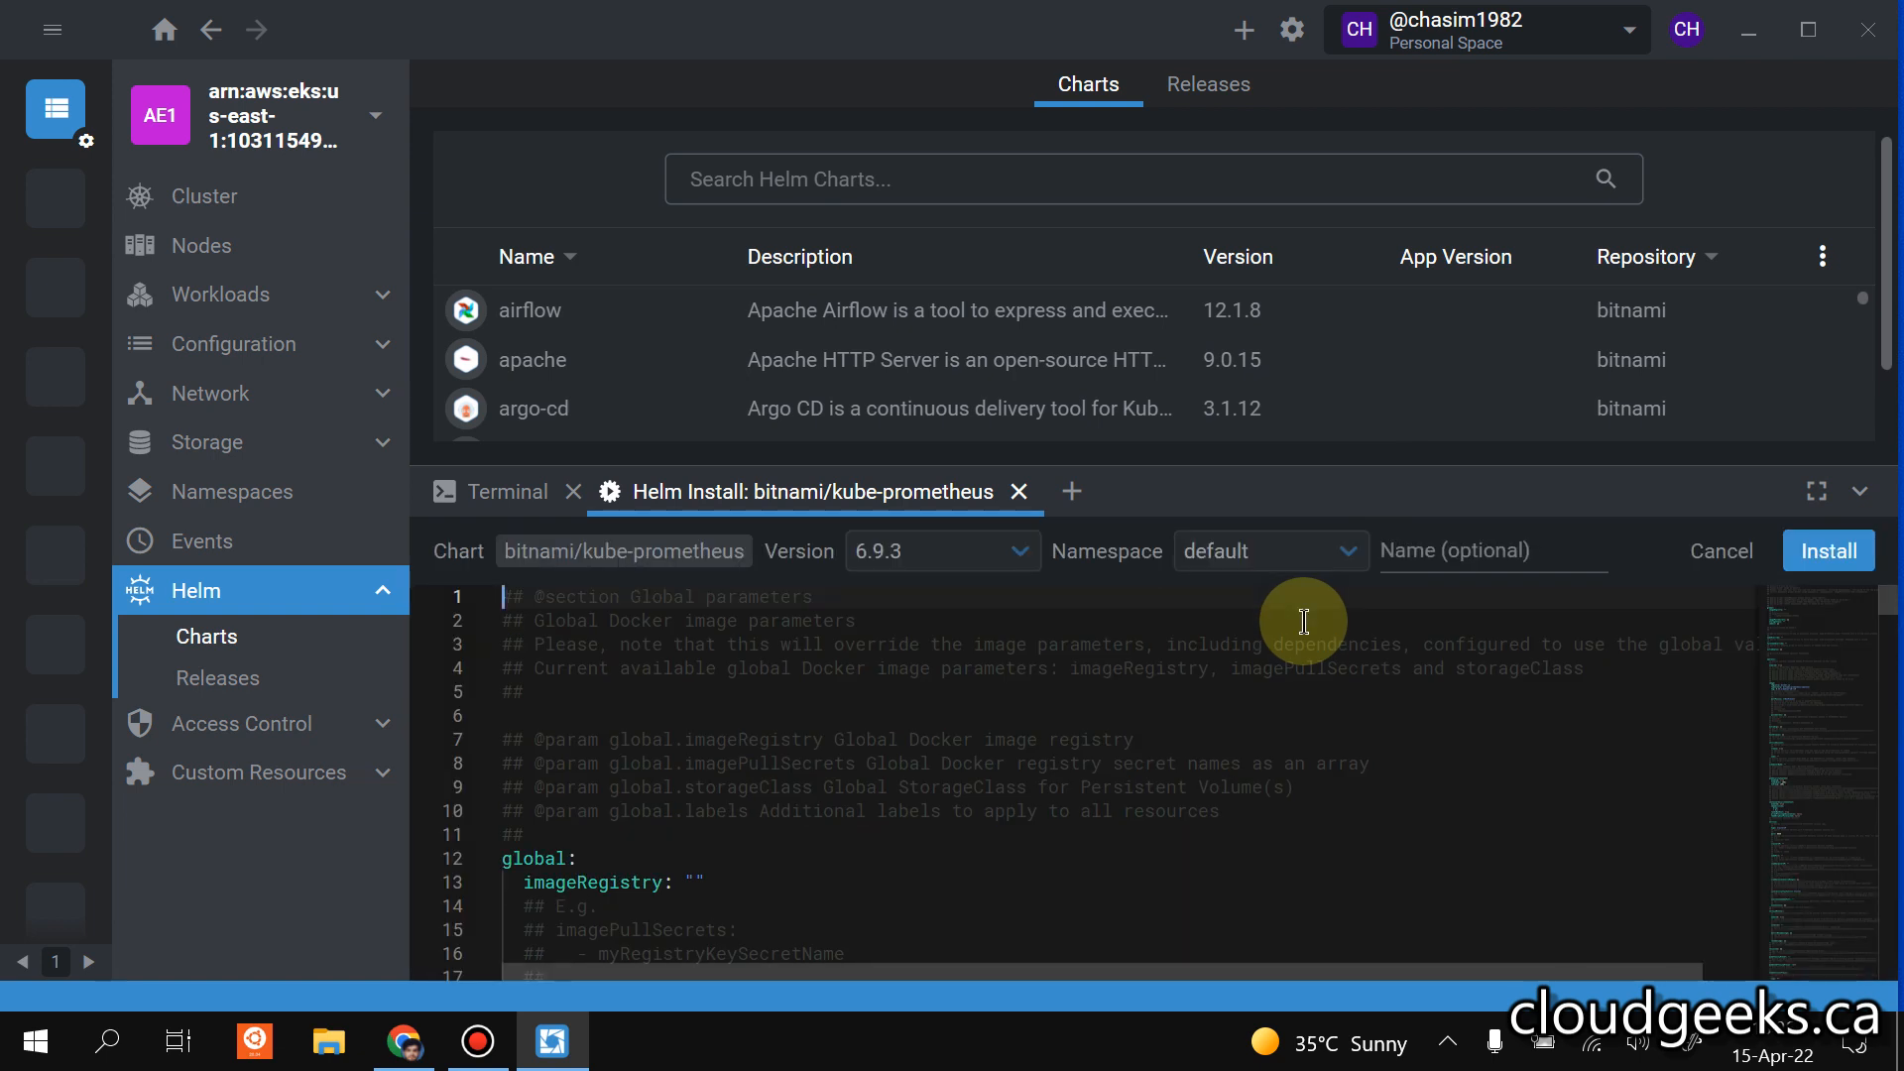
click(1329, 552)
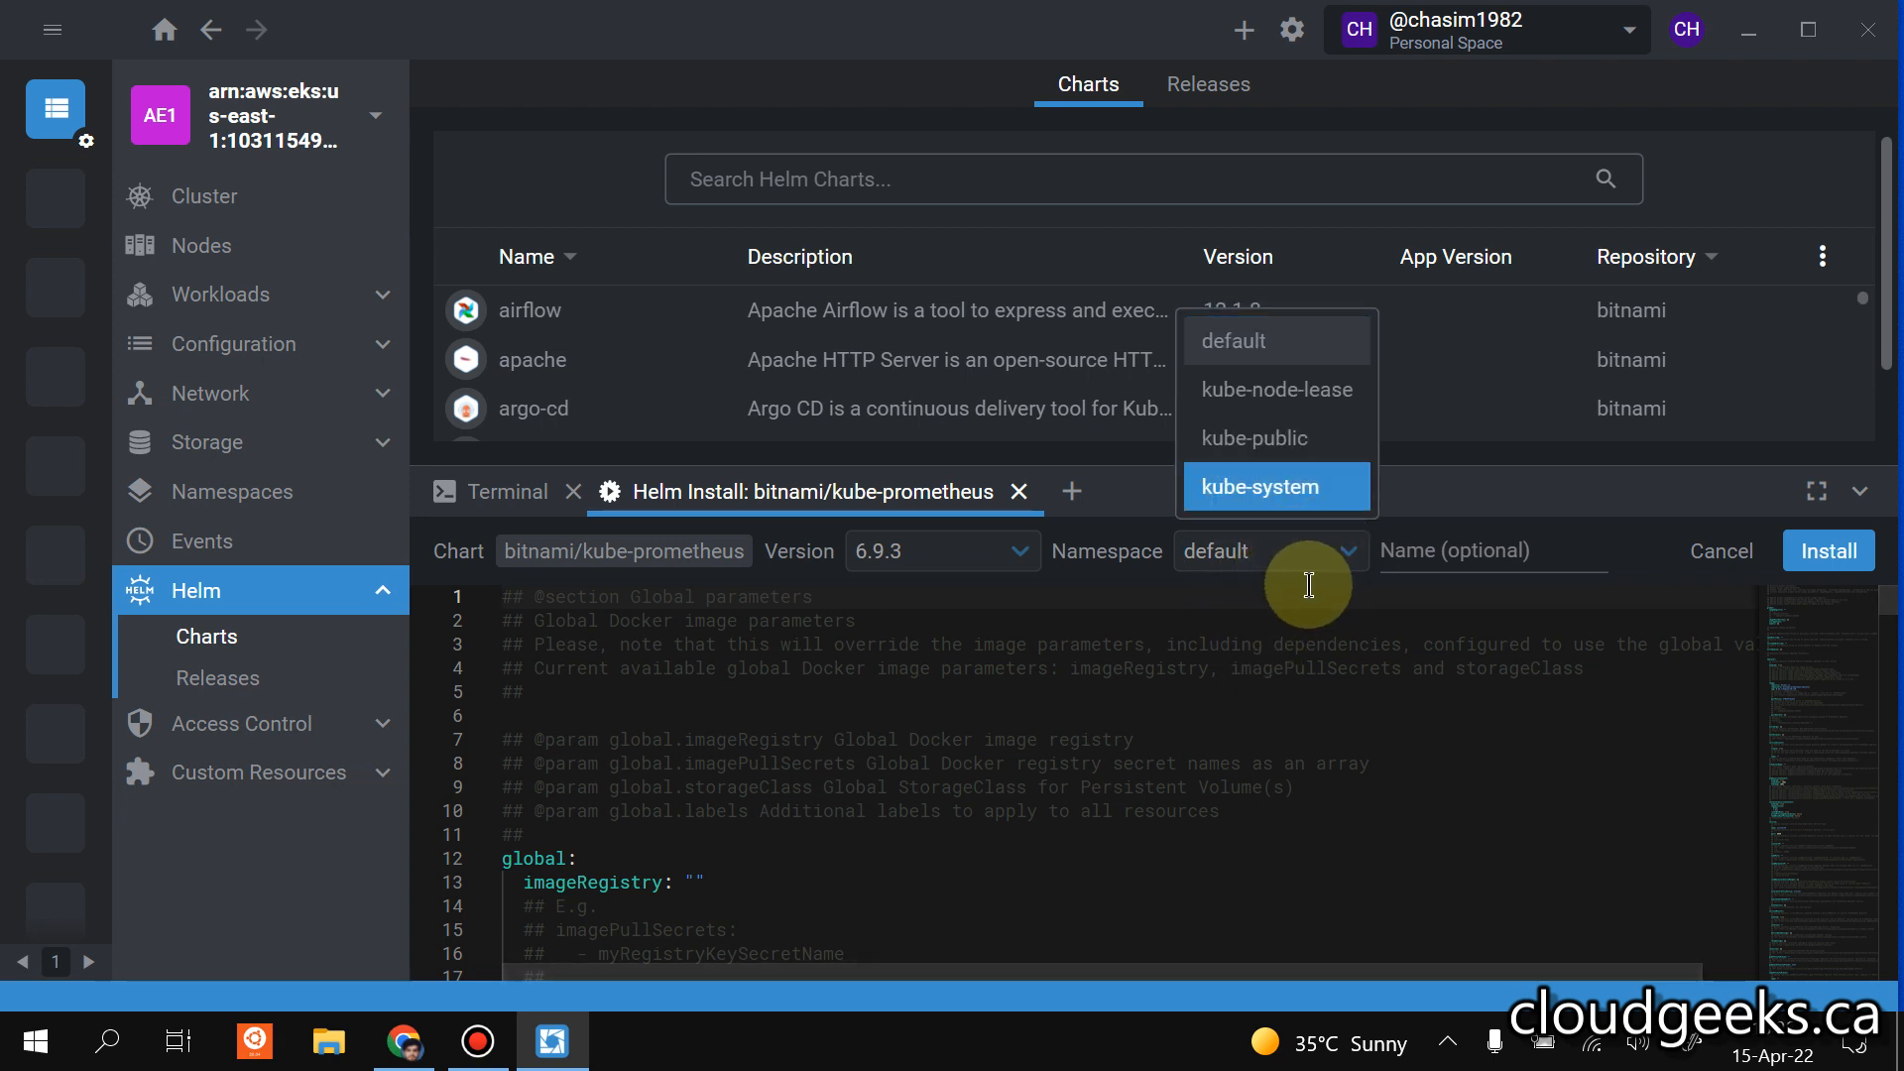
click(1367, 620)
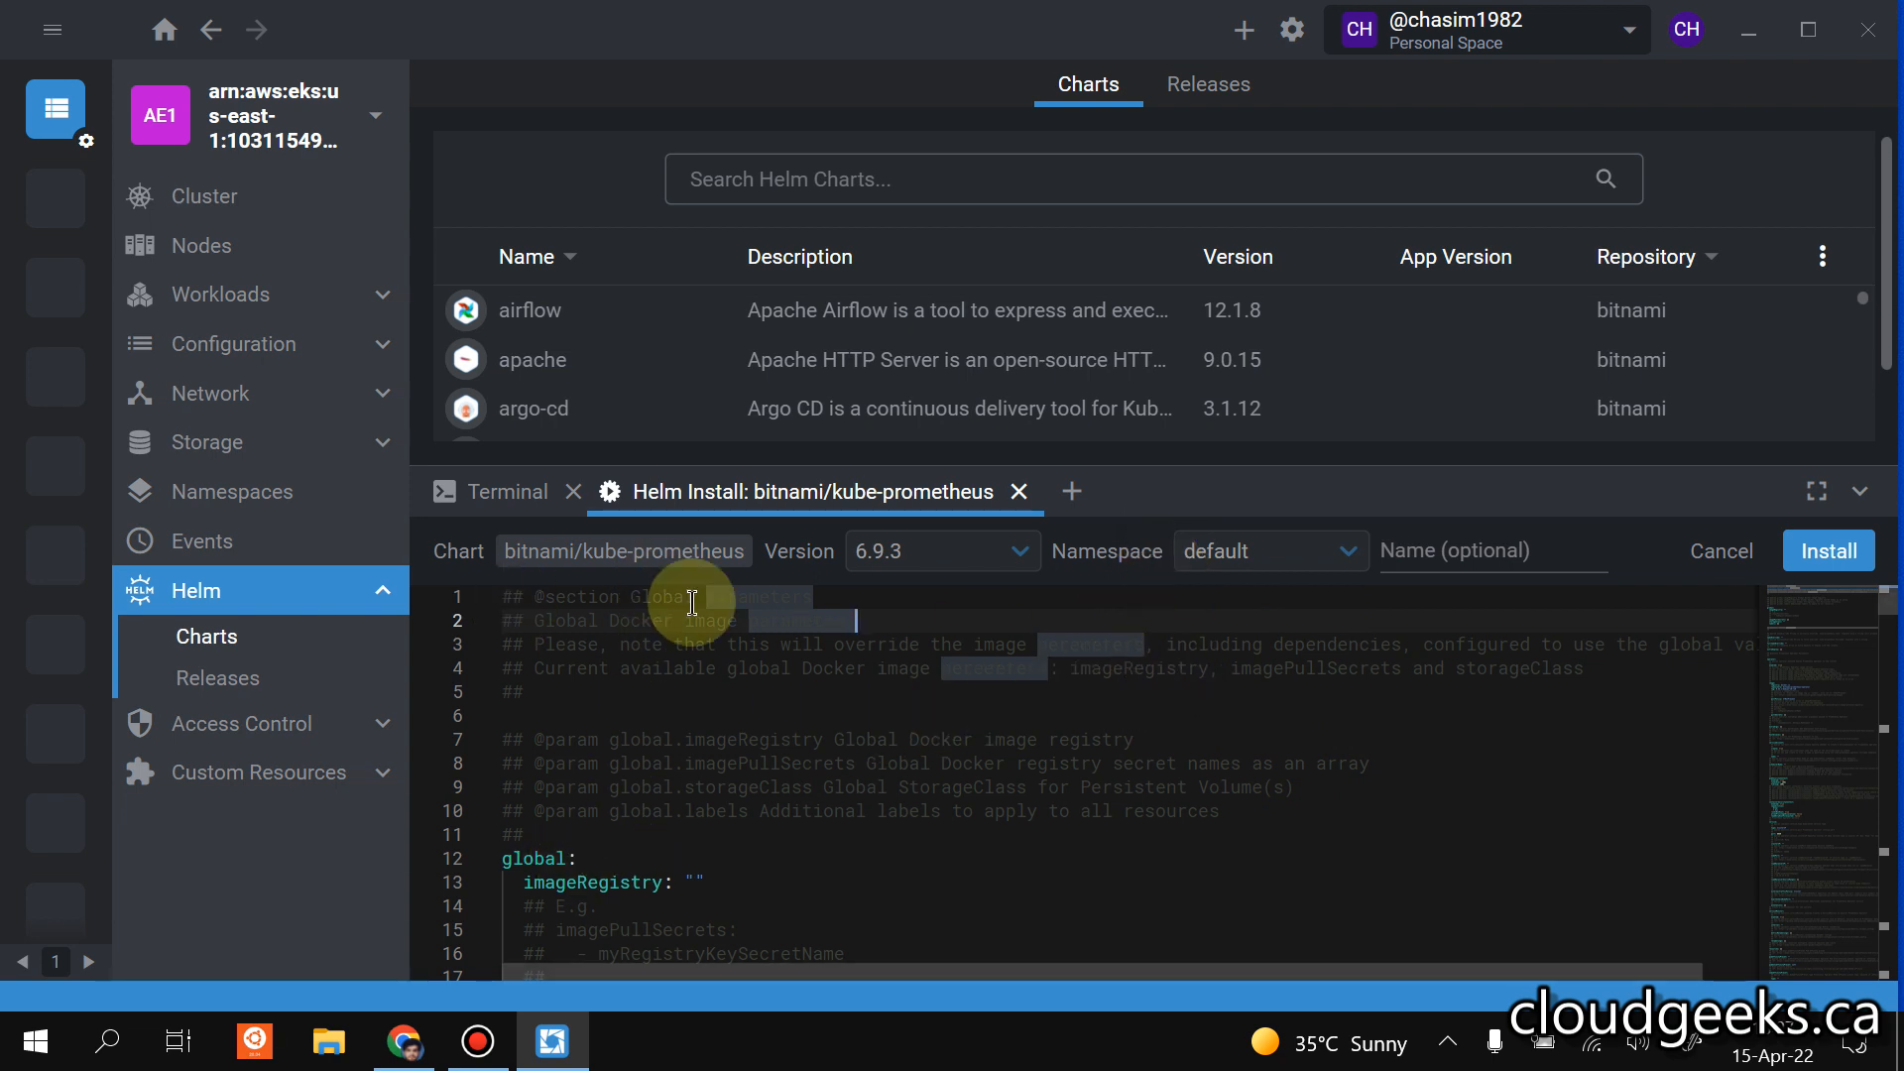
Create a namespace named monitoring from the terminal with "kubectl.exe create ns monitoring".
click(502, 491)
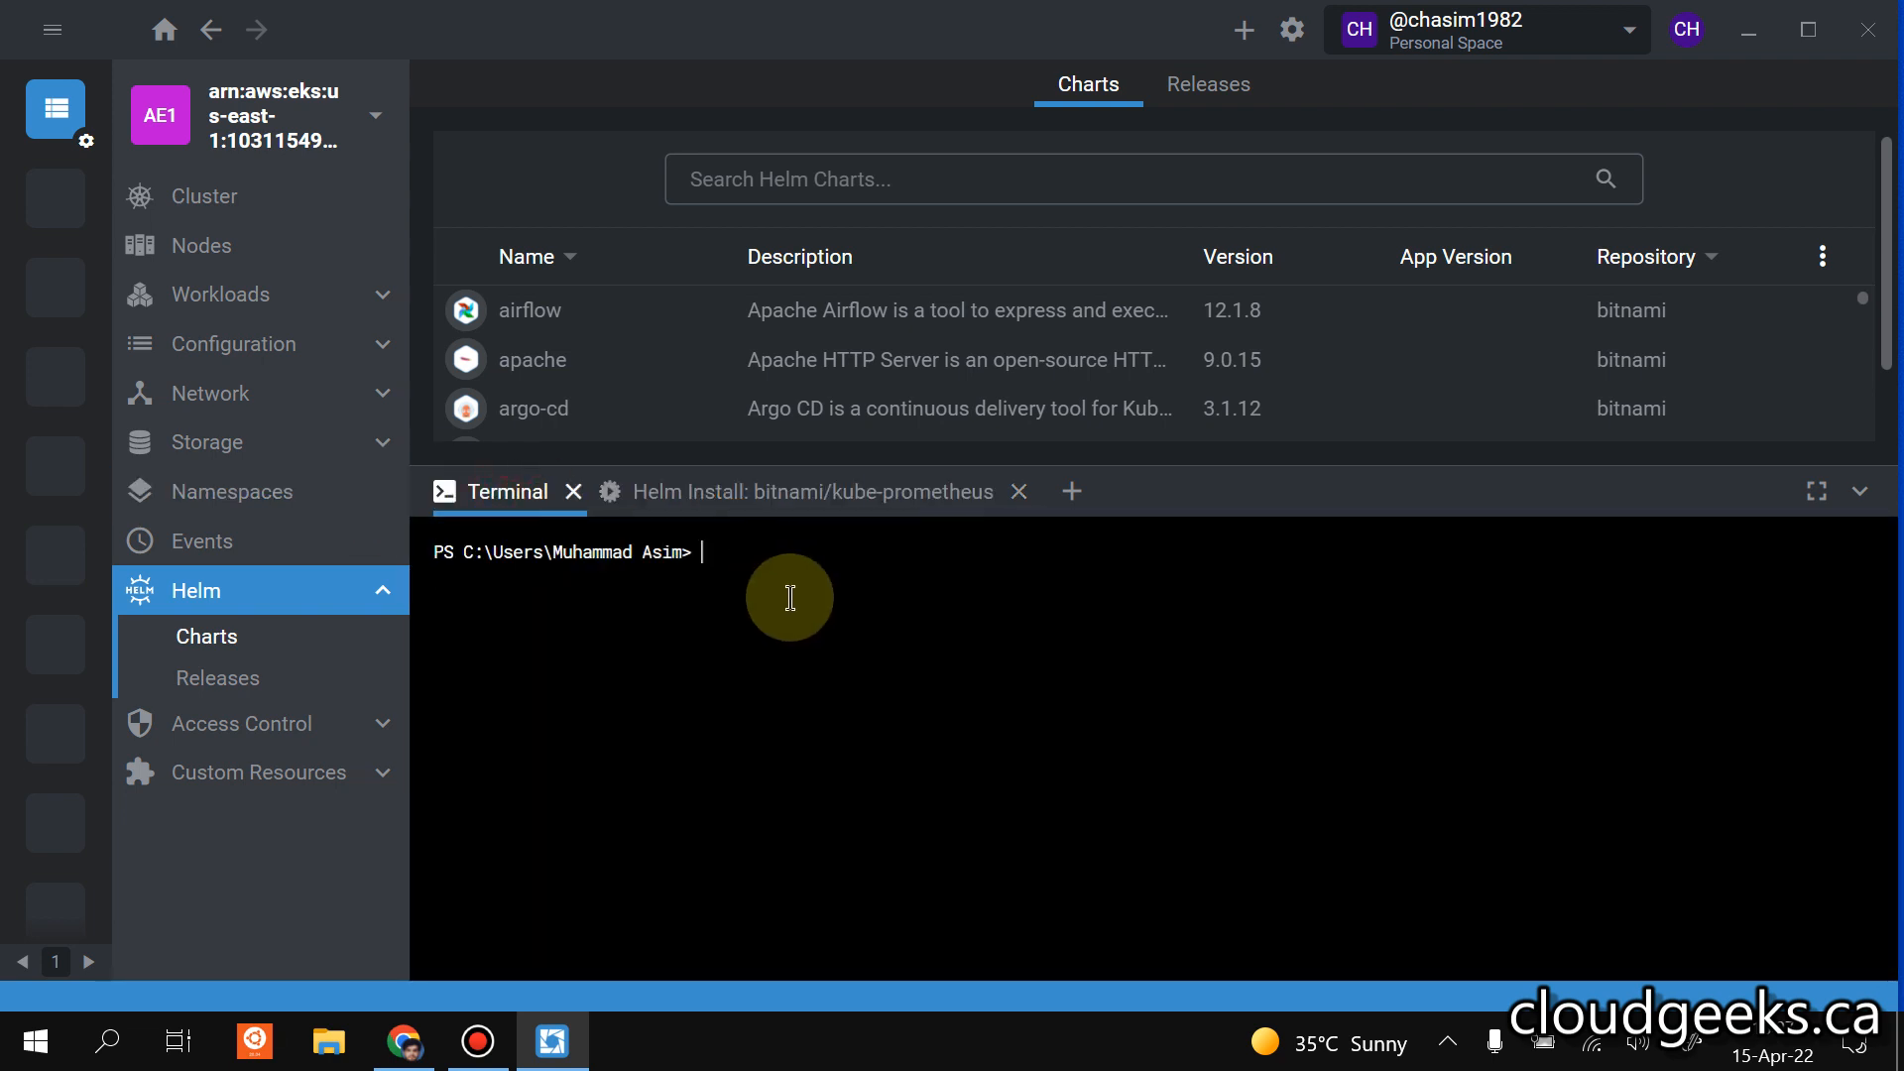
text(kubectl.exe create)
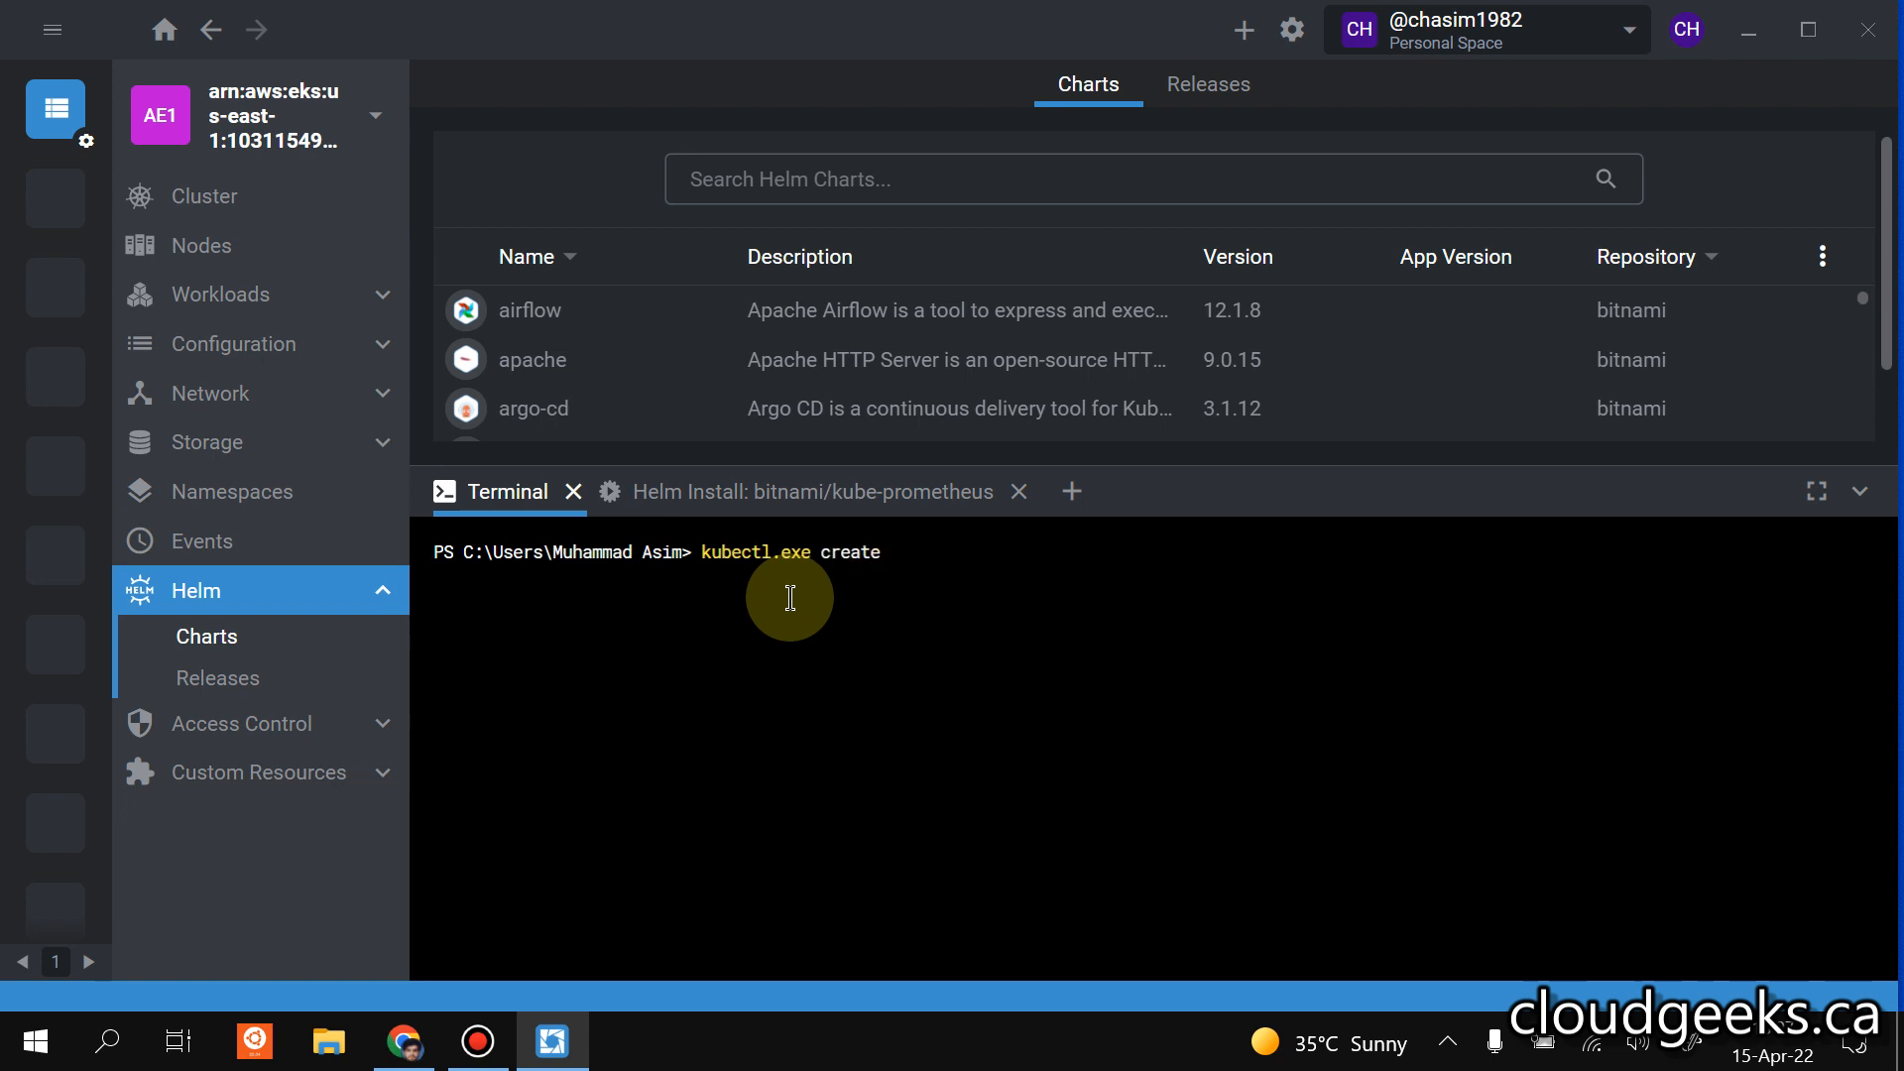
text( ns monitoring)
key(Return)
Try to install the bitnami/kube-prometheus chart into the monitoring namespace.
click(893, 495)
click(1345, 554)
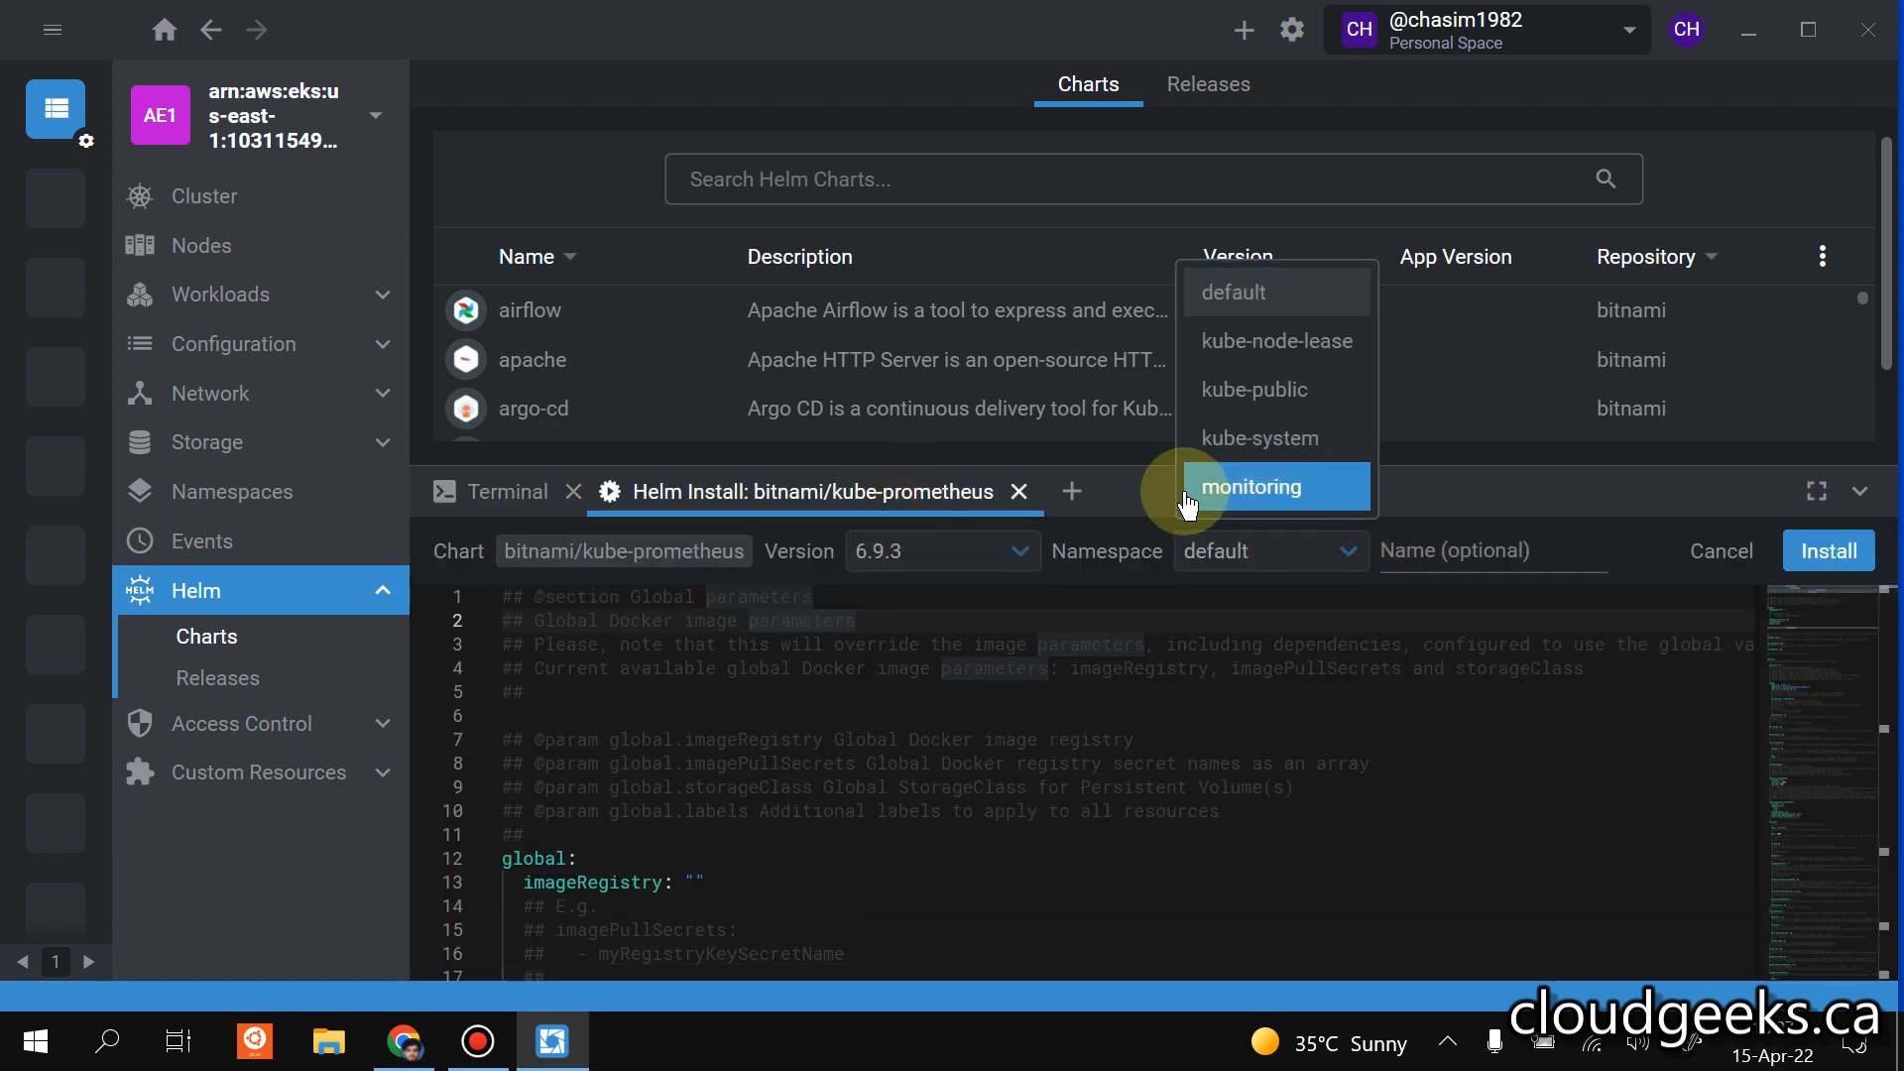
click(1293, 489)
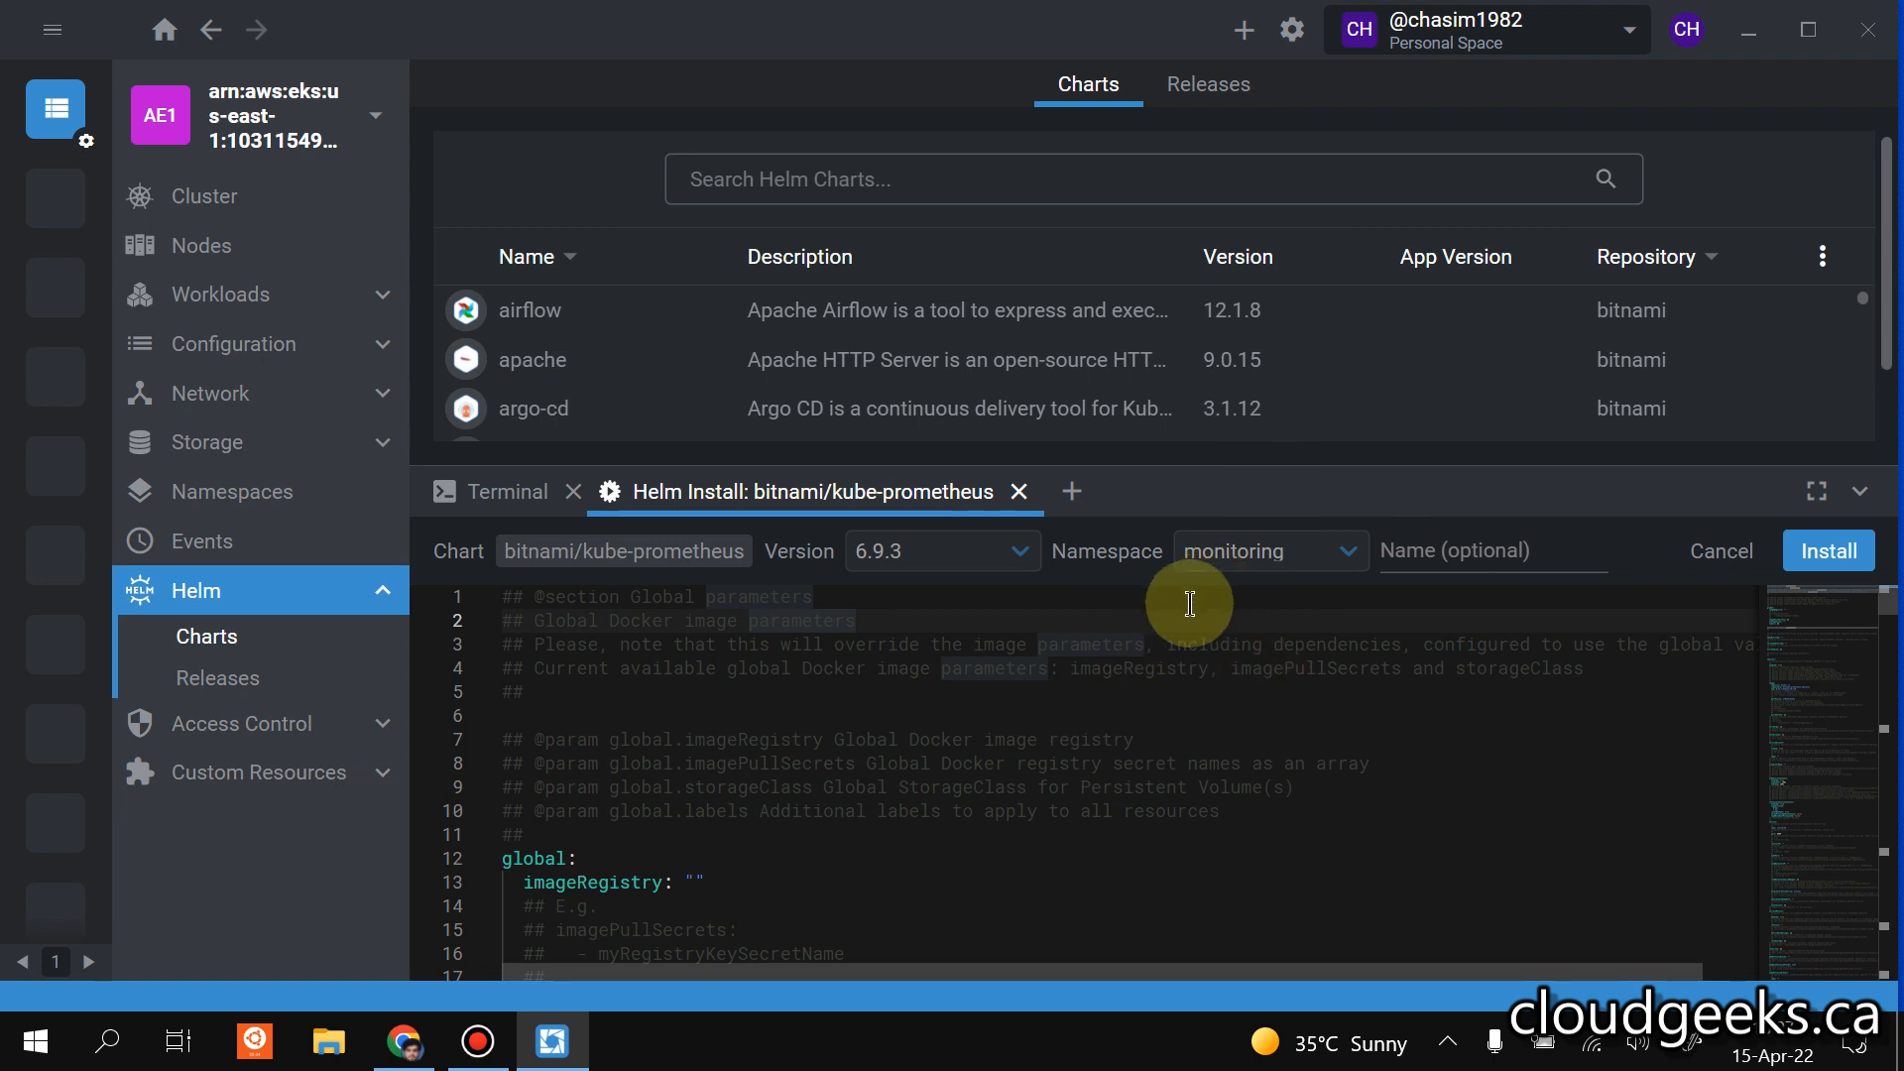
click(1827, 551)
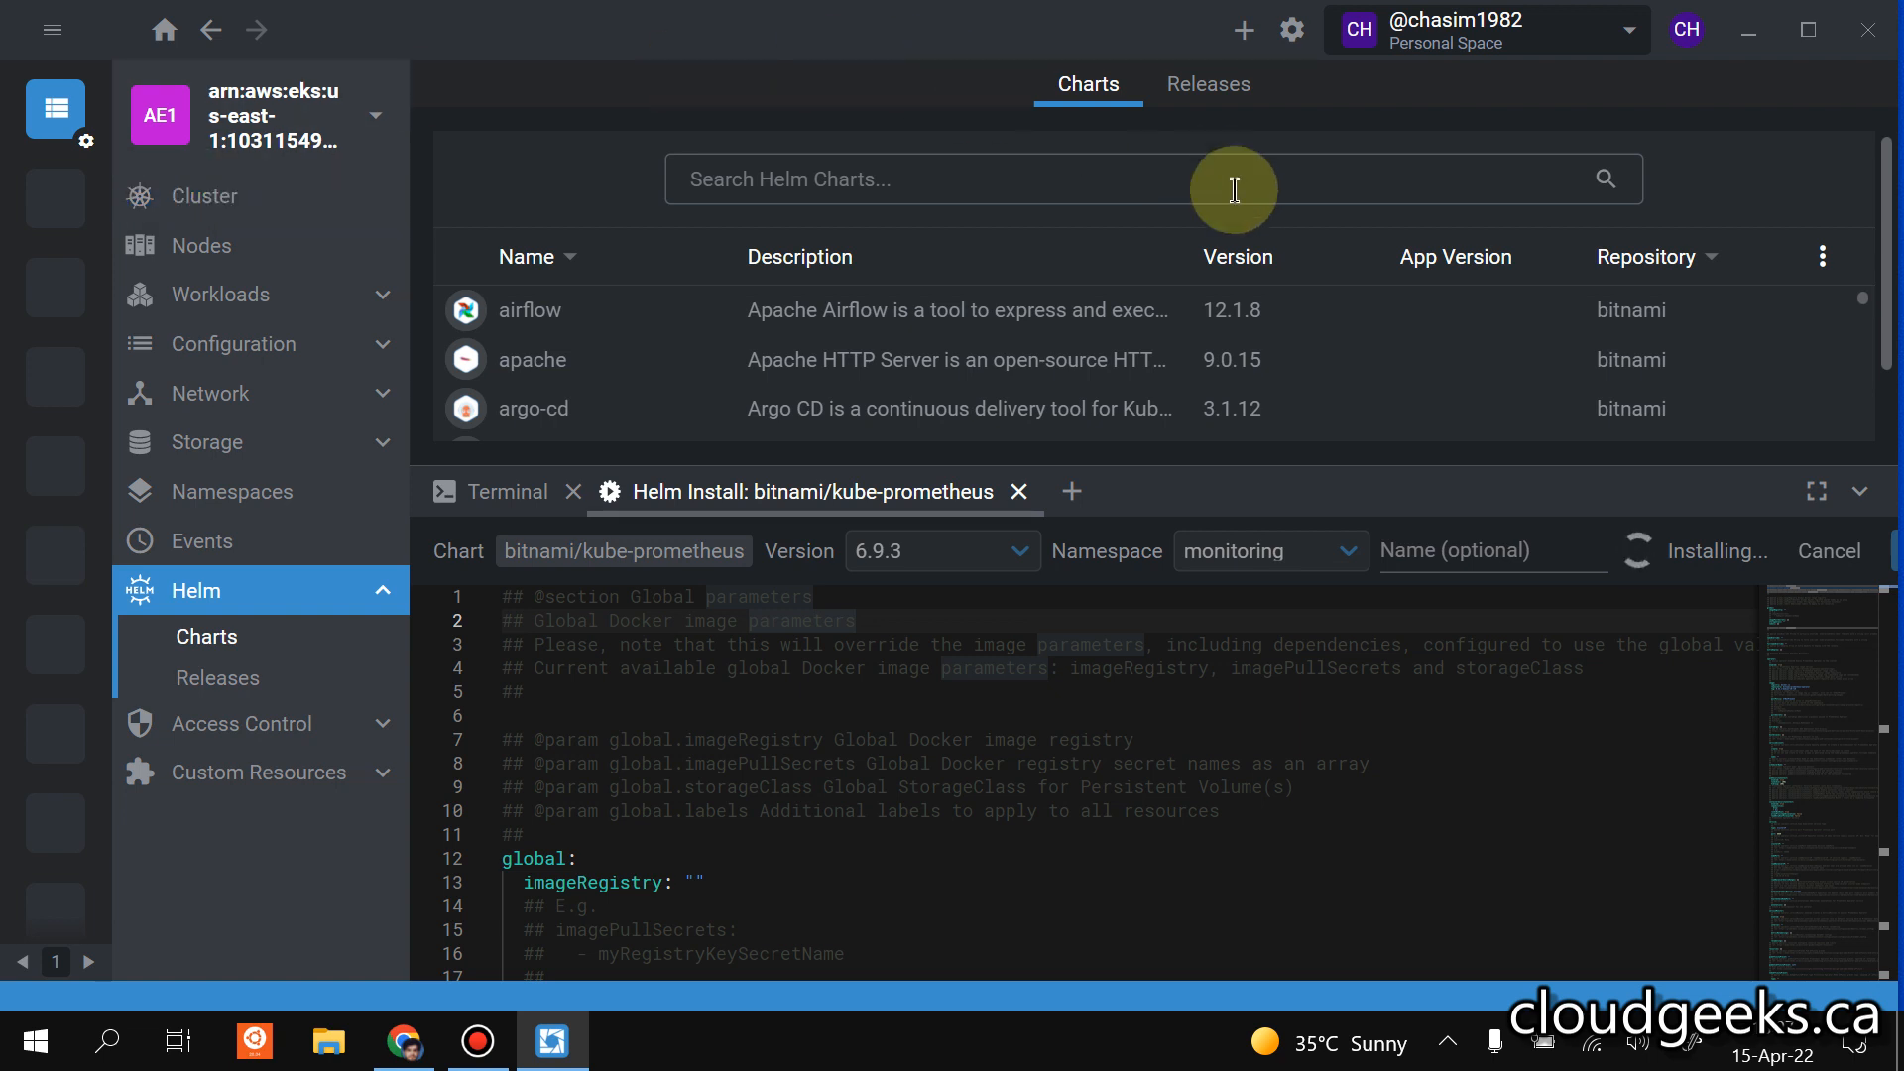
Search the Helm charts for "grafana" and open the install setup for bitnami/grafana, keeping version 7.6.28.
click(257, 203)
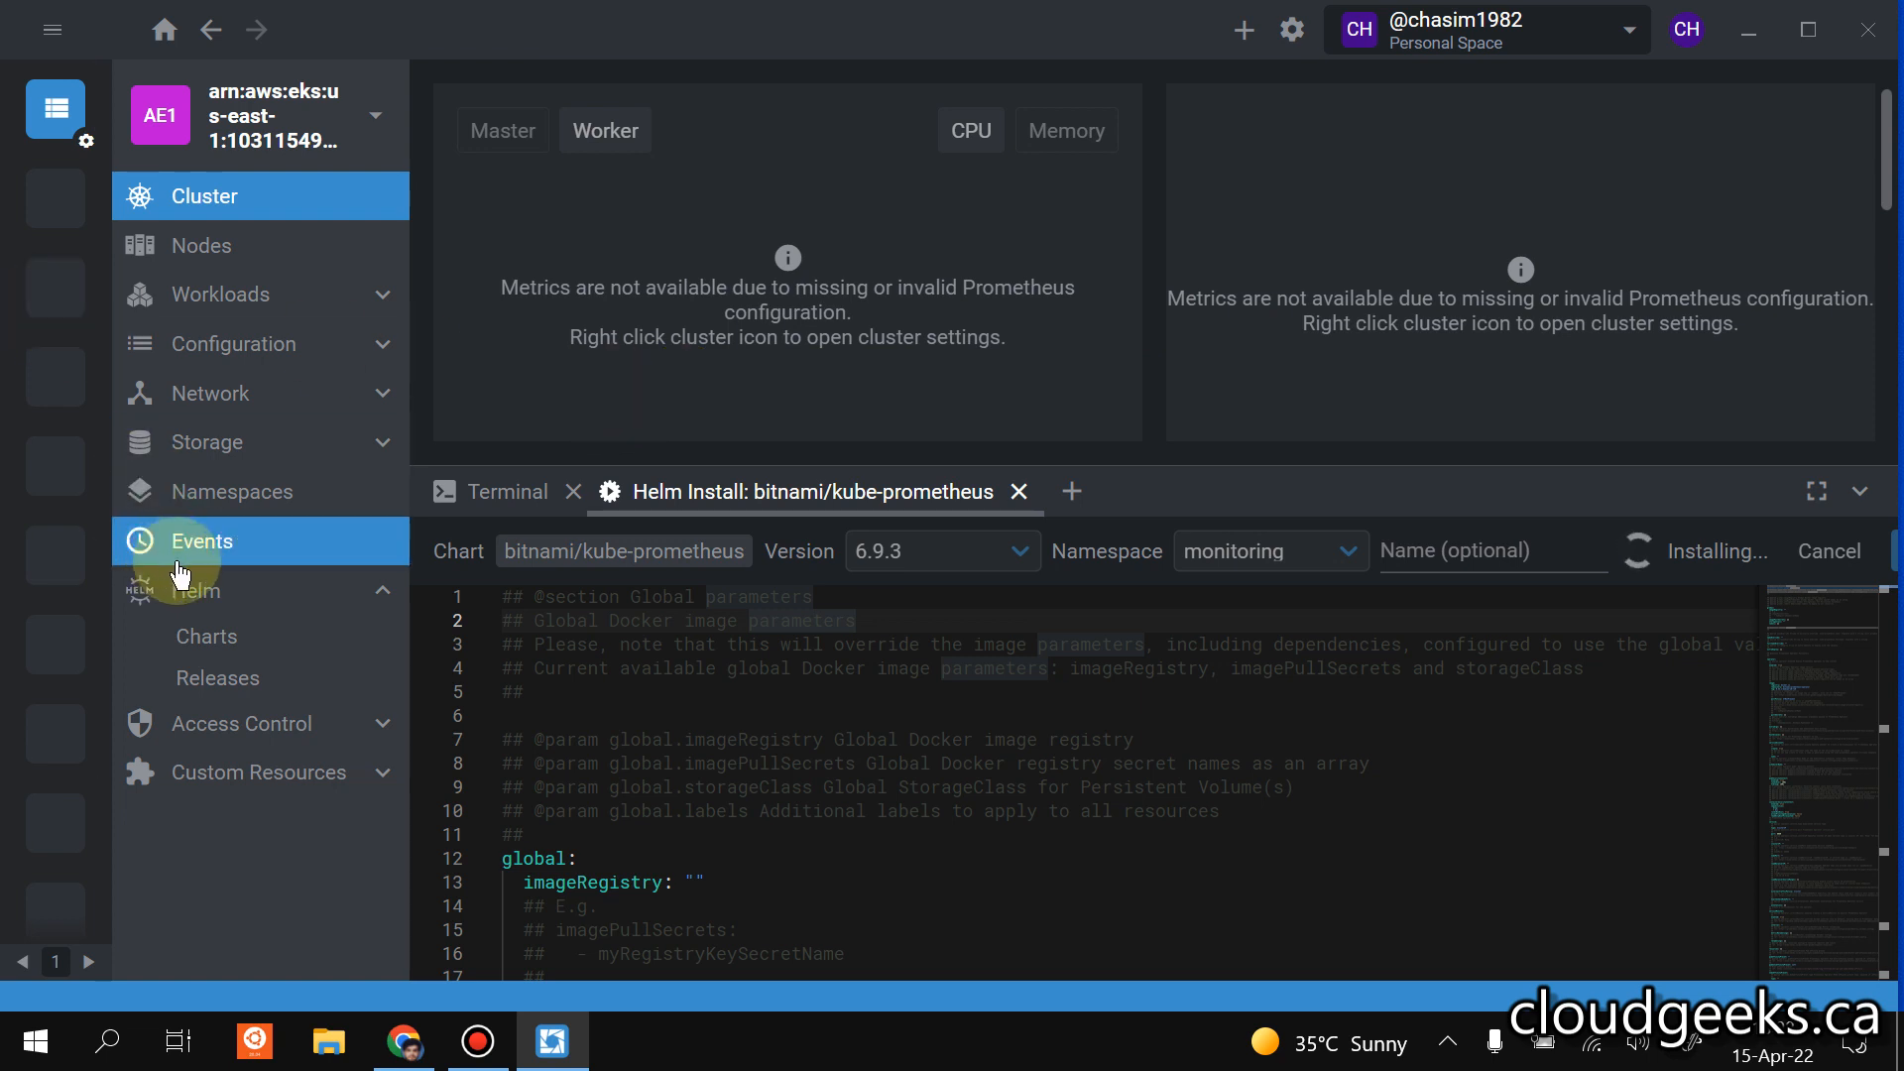
click(227, 654)
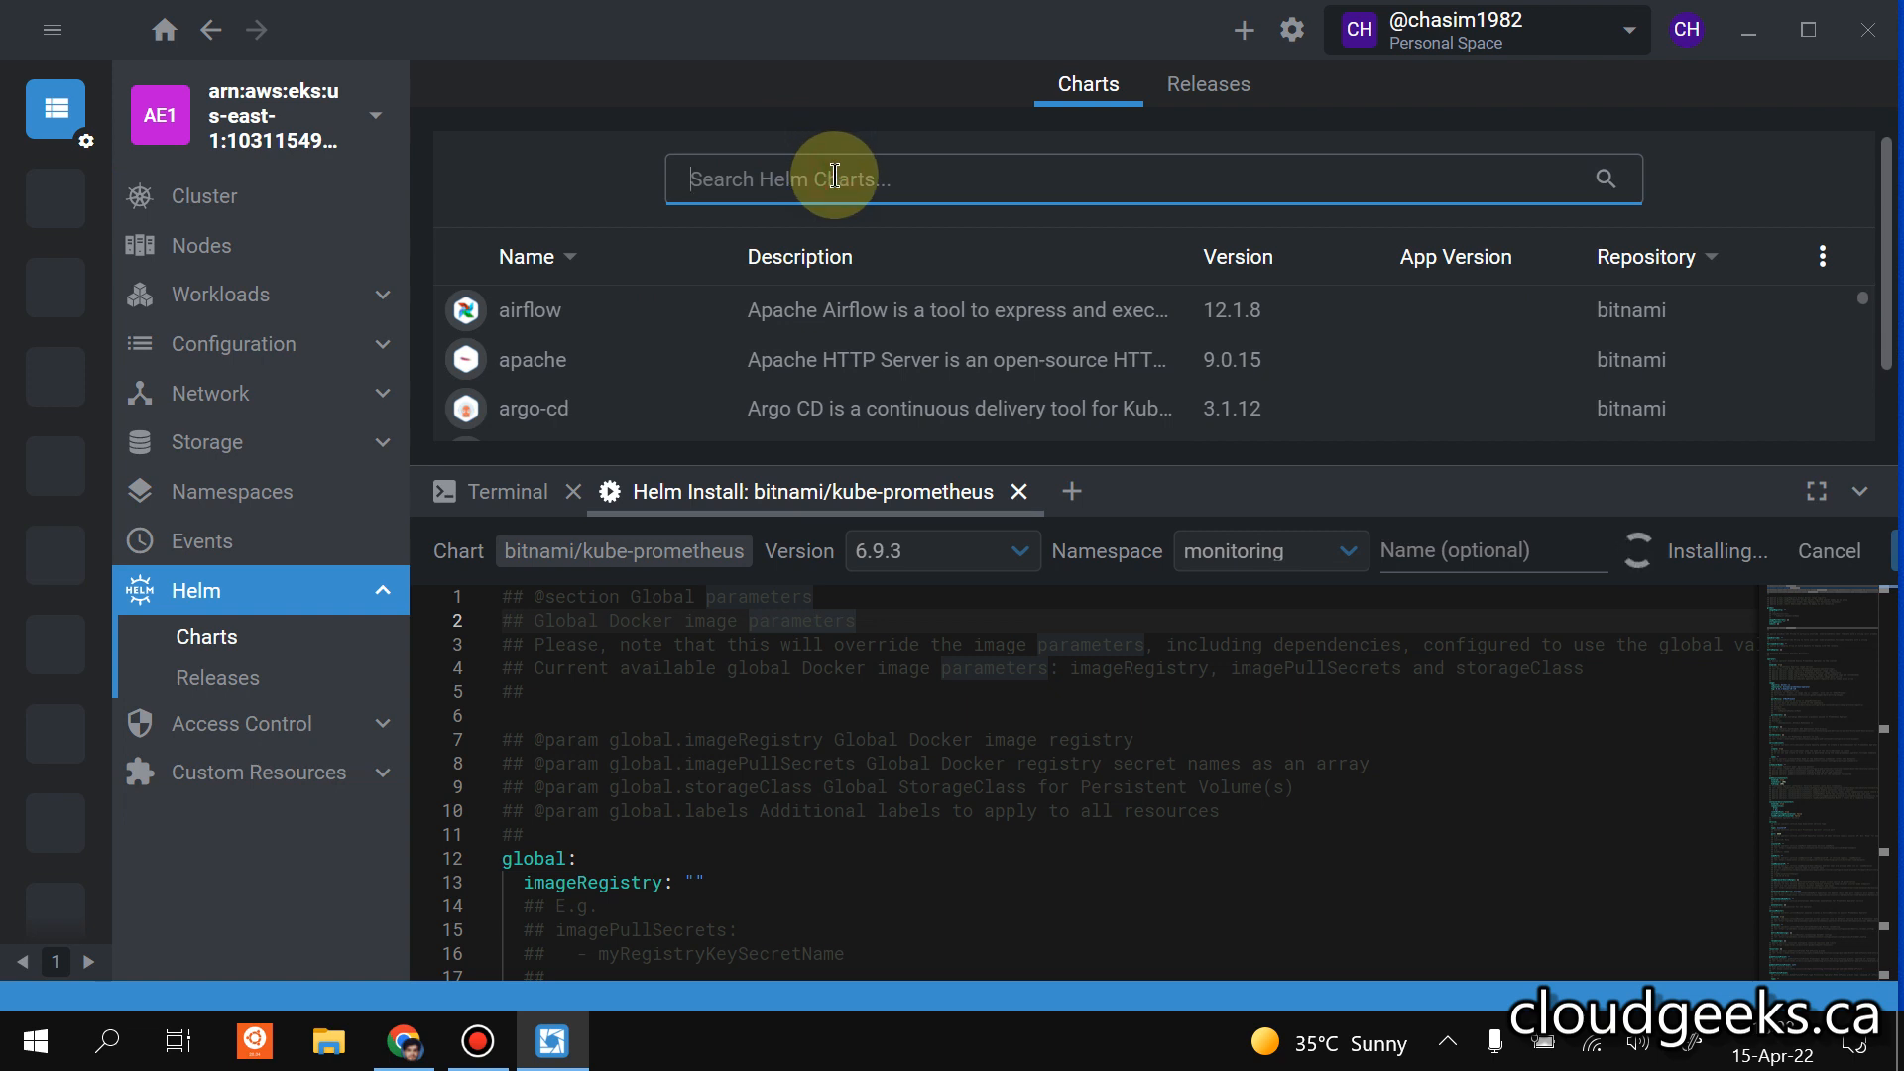
text(grafana)
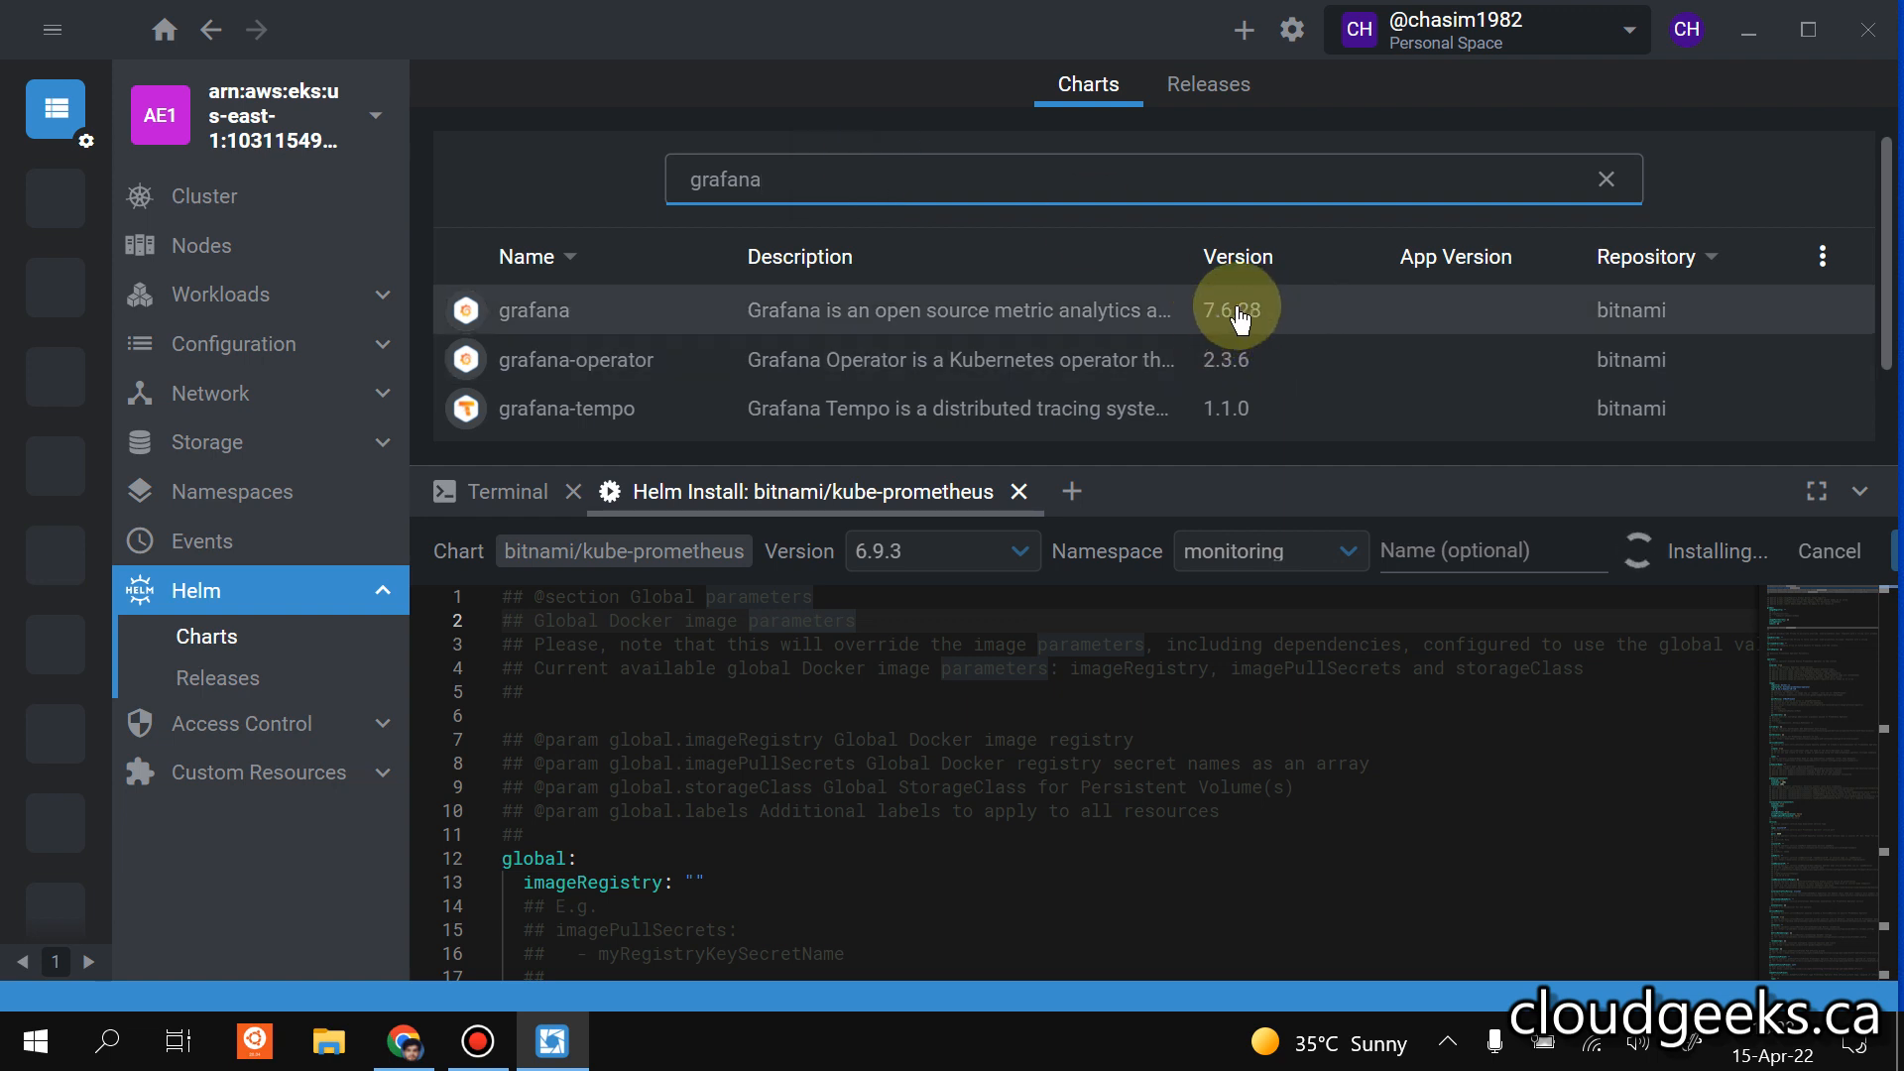
click(1019, 309)
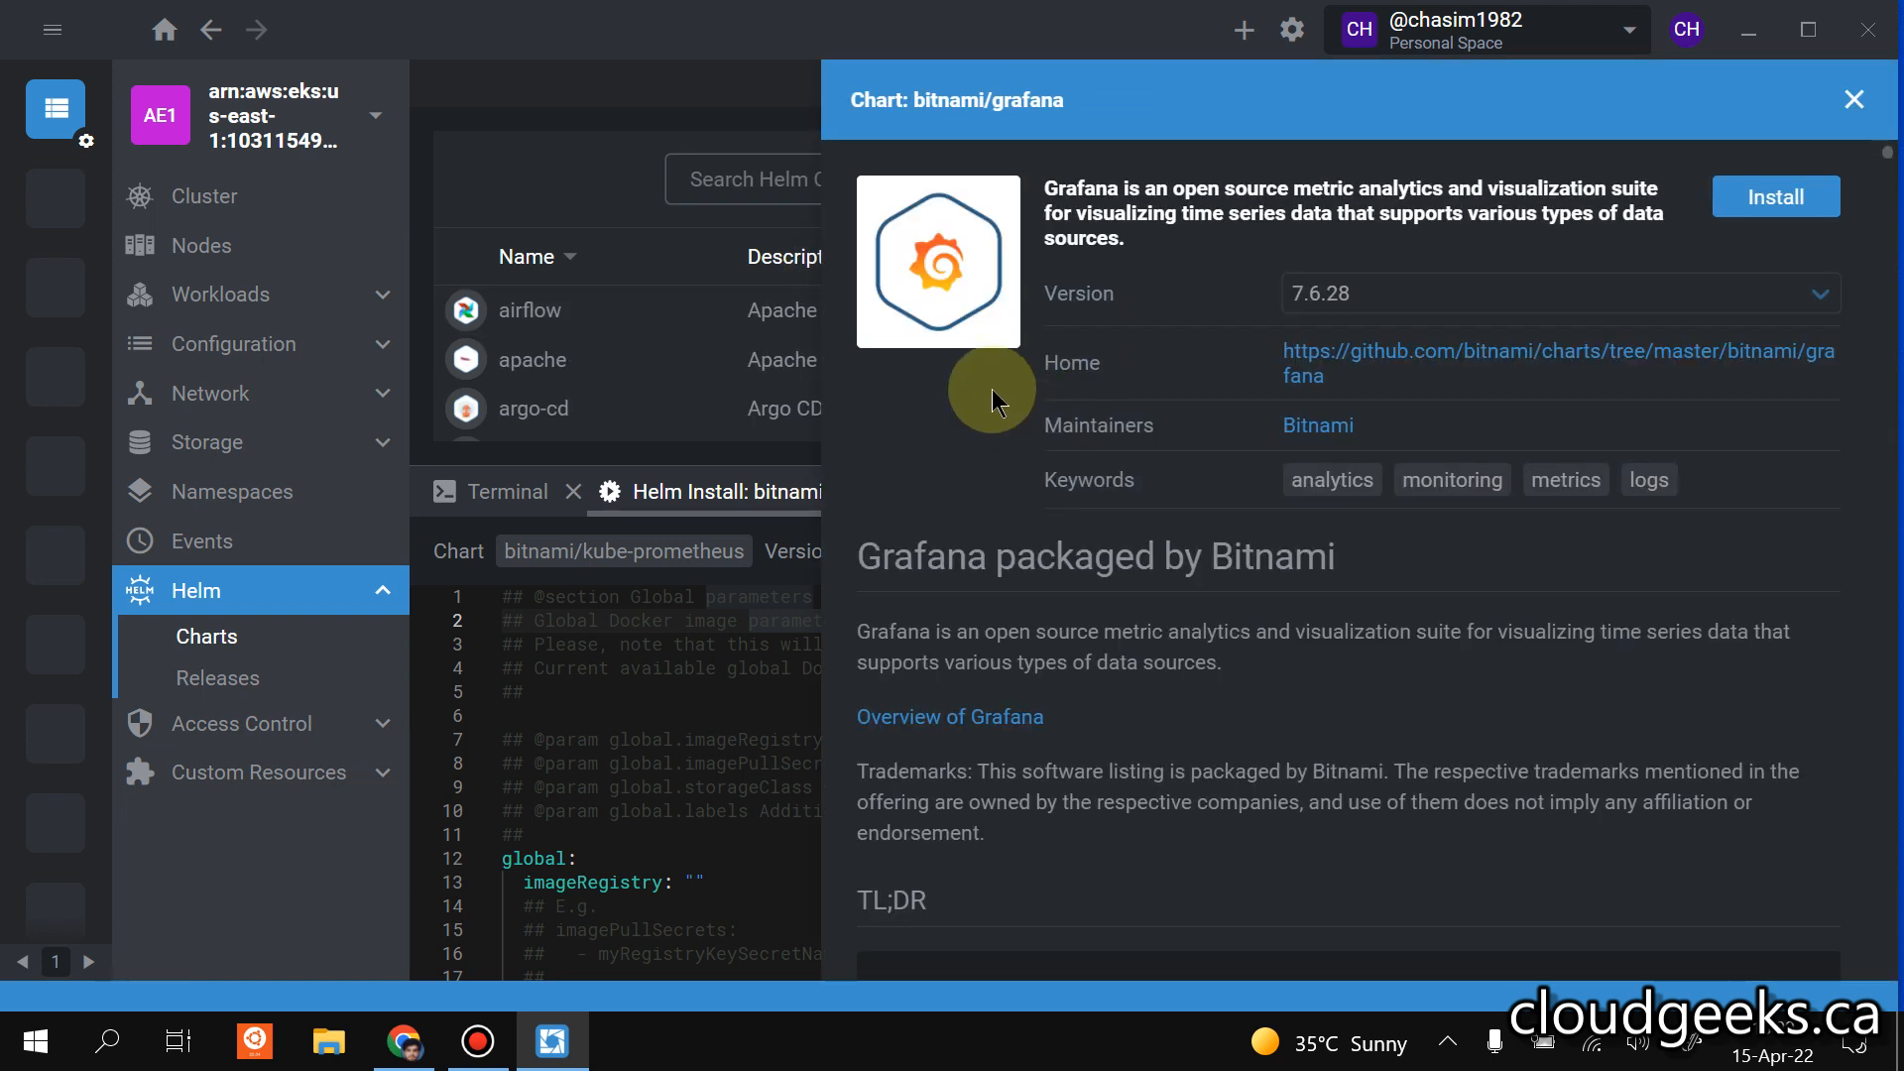
click(1775, 202)
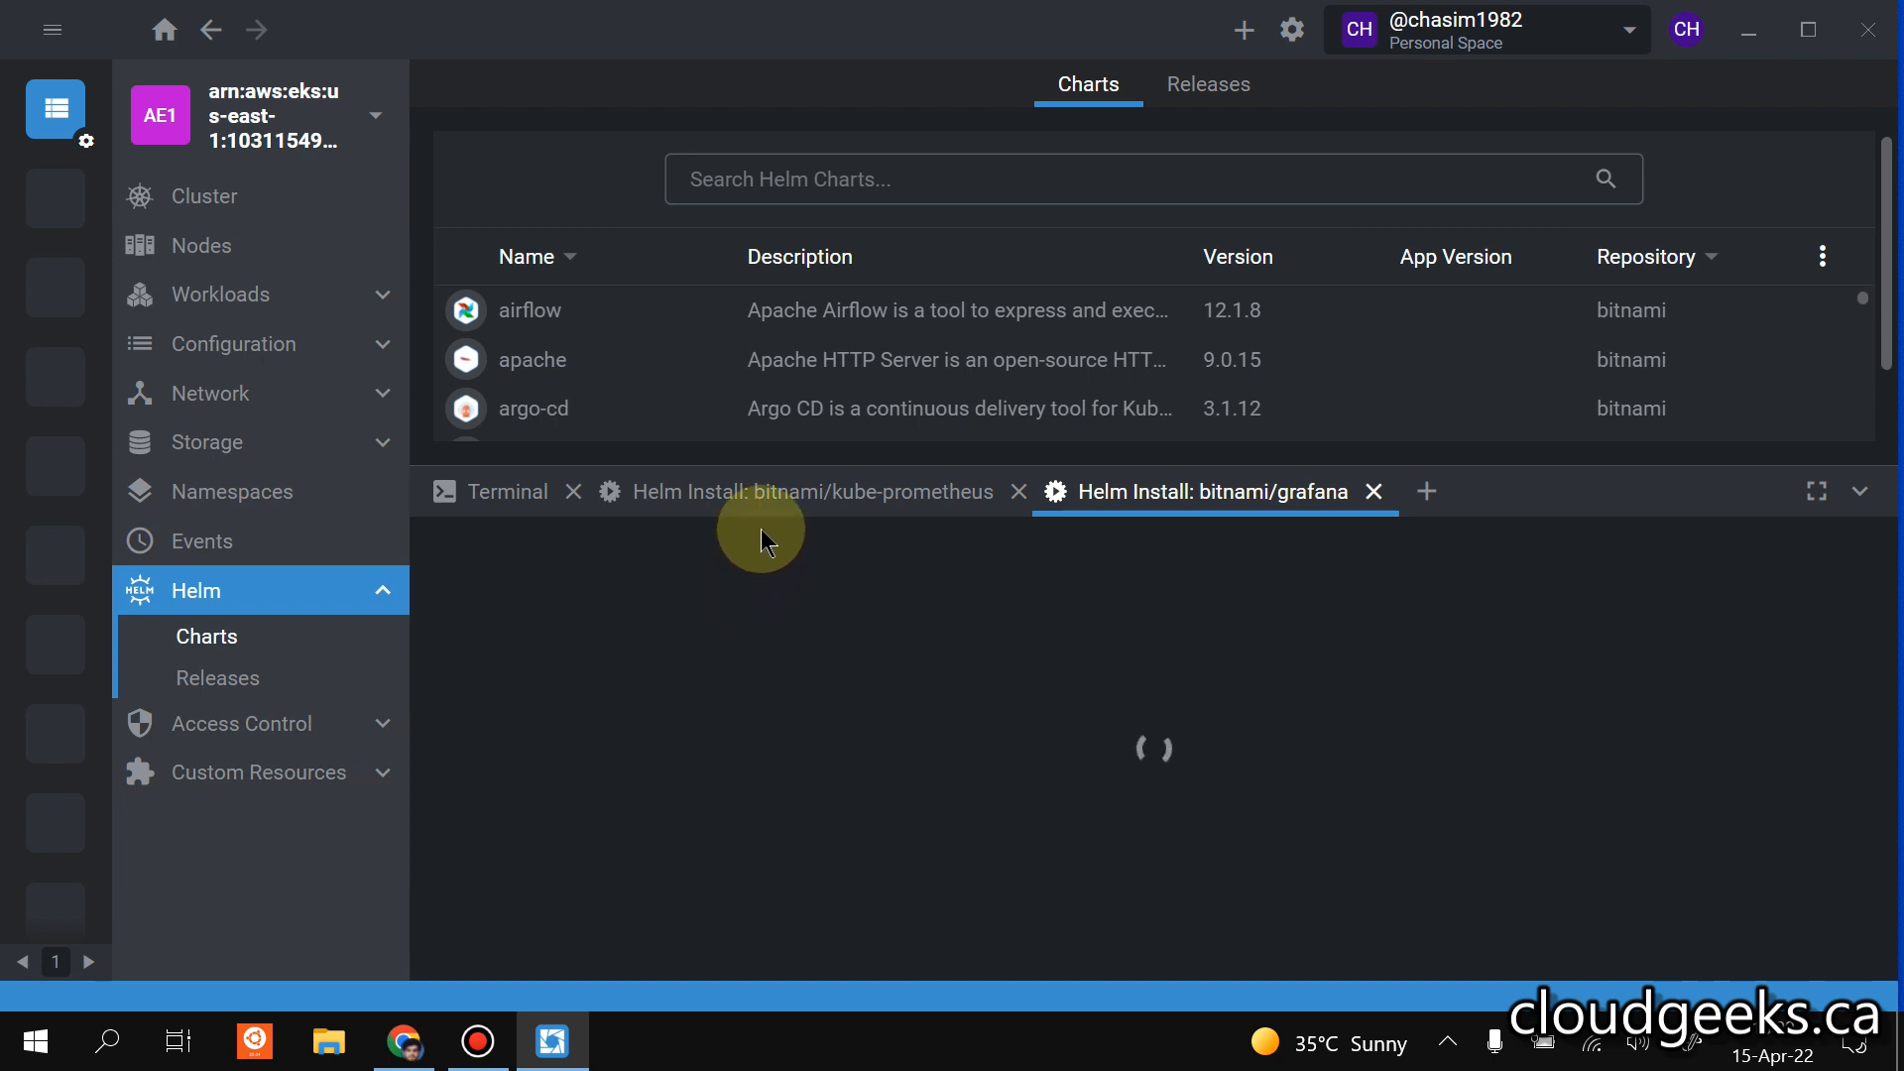
Dismiss the error notification and retry the kube-prometheus installation with the same settings.
click(783, 496)
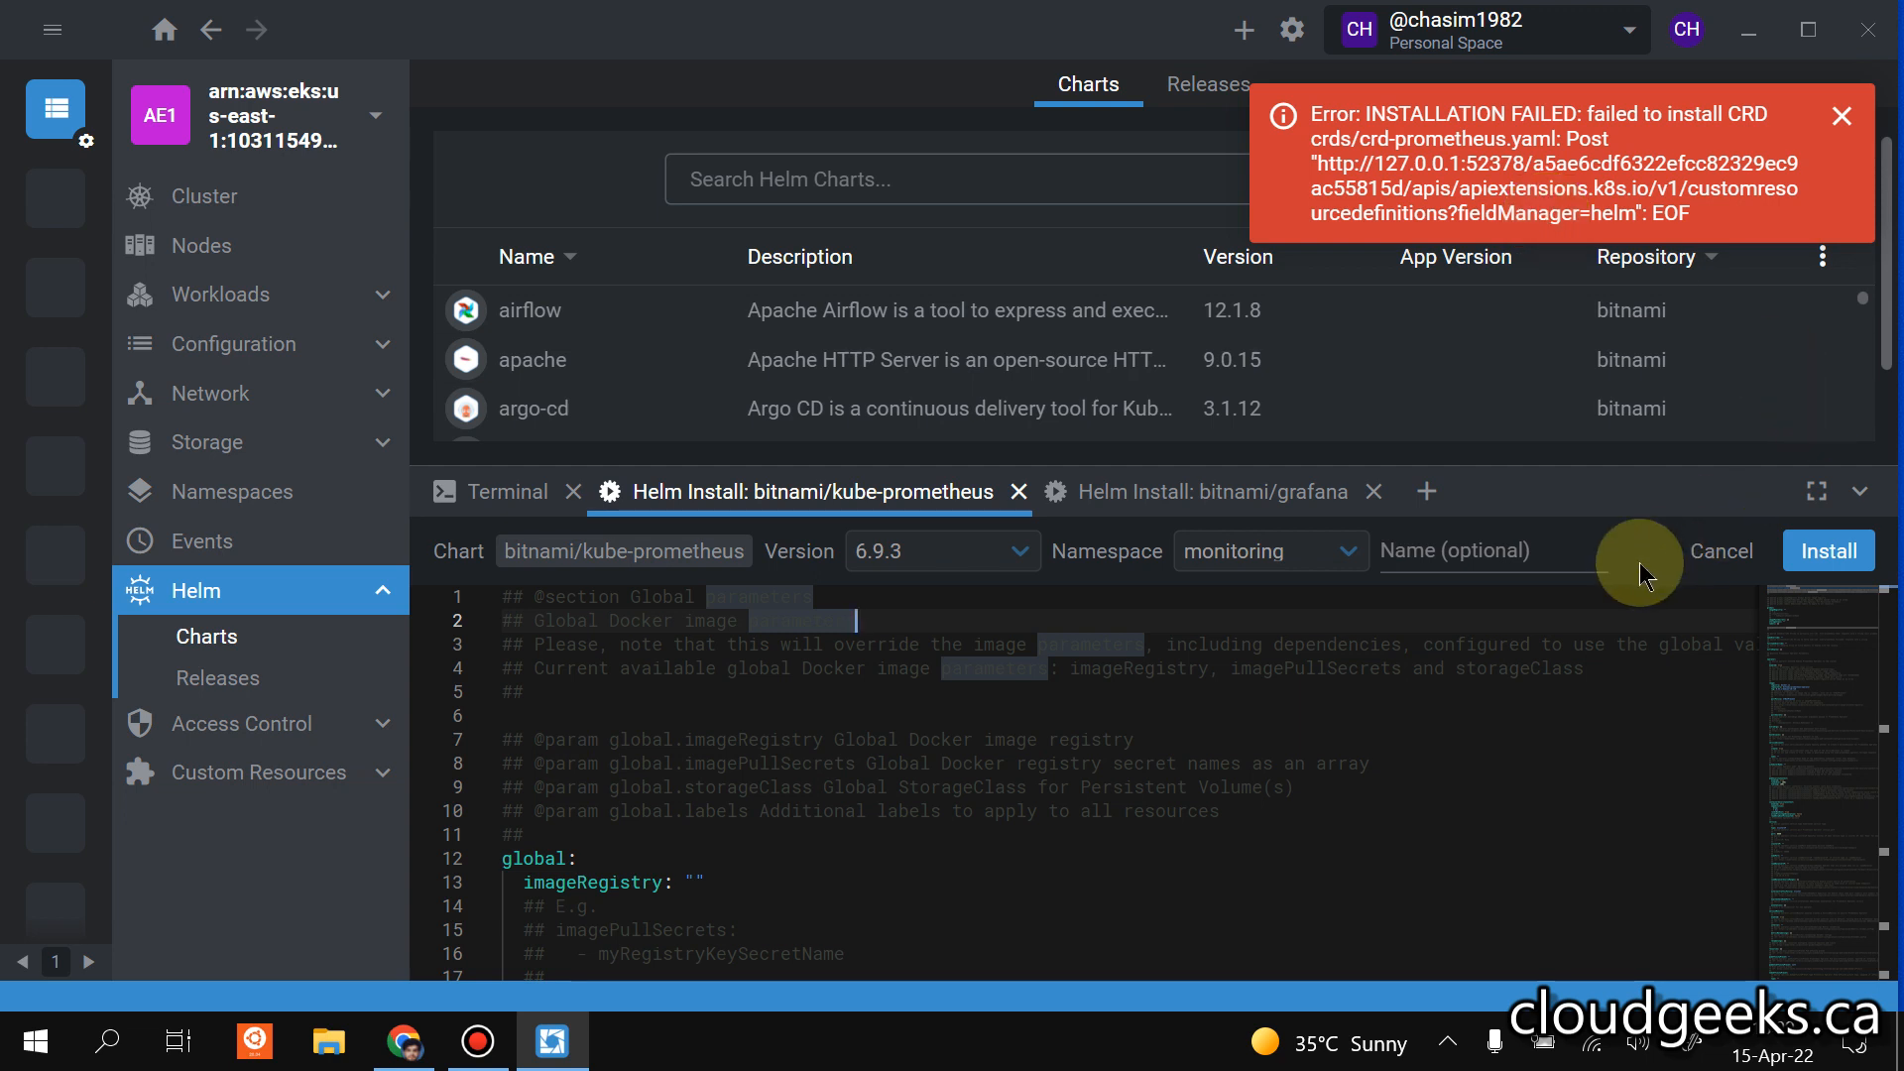
click(1836, 111)
click(1808, 552)
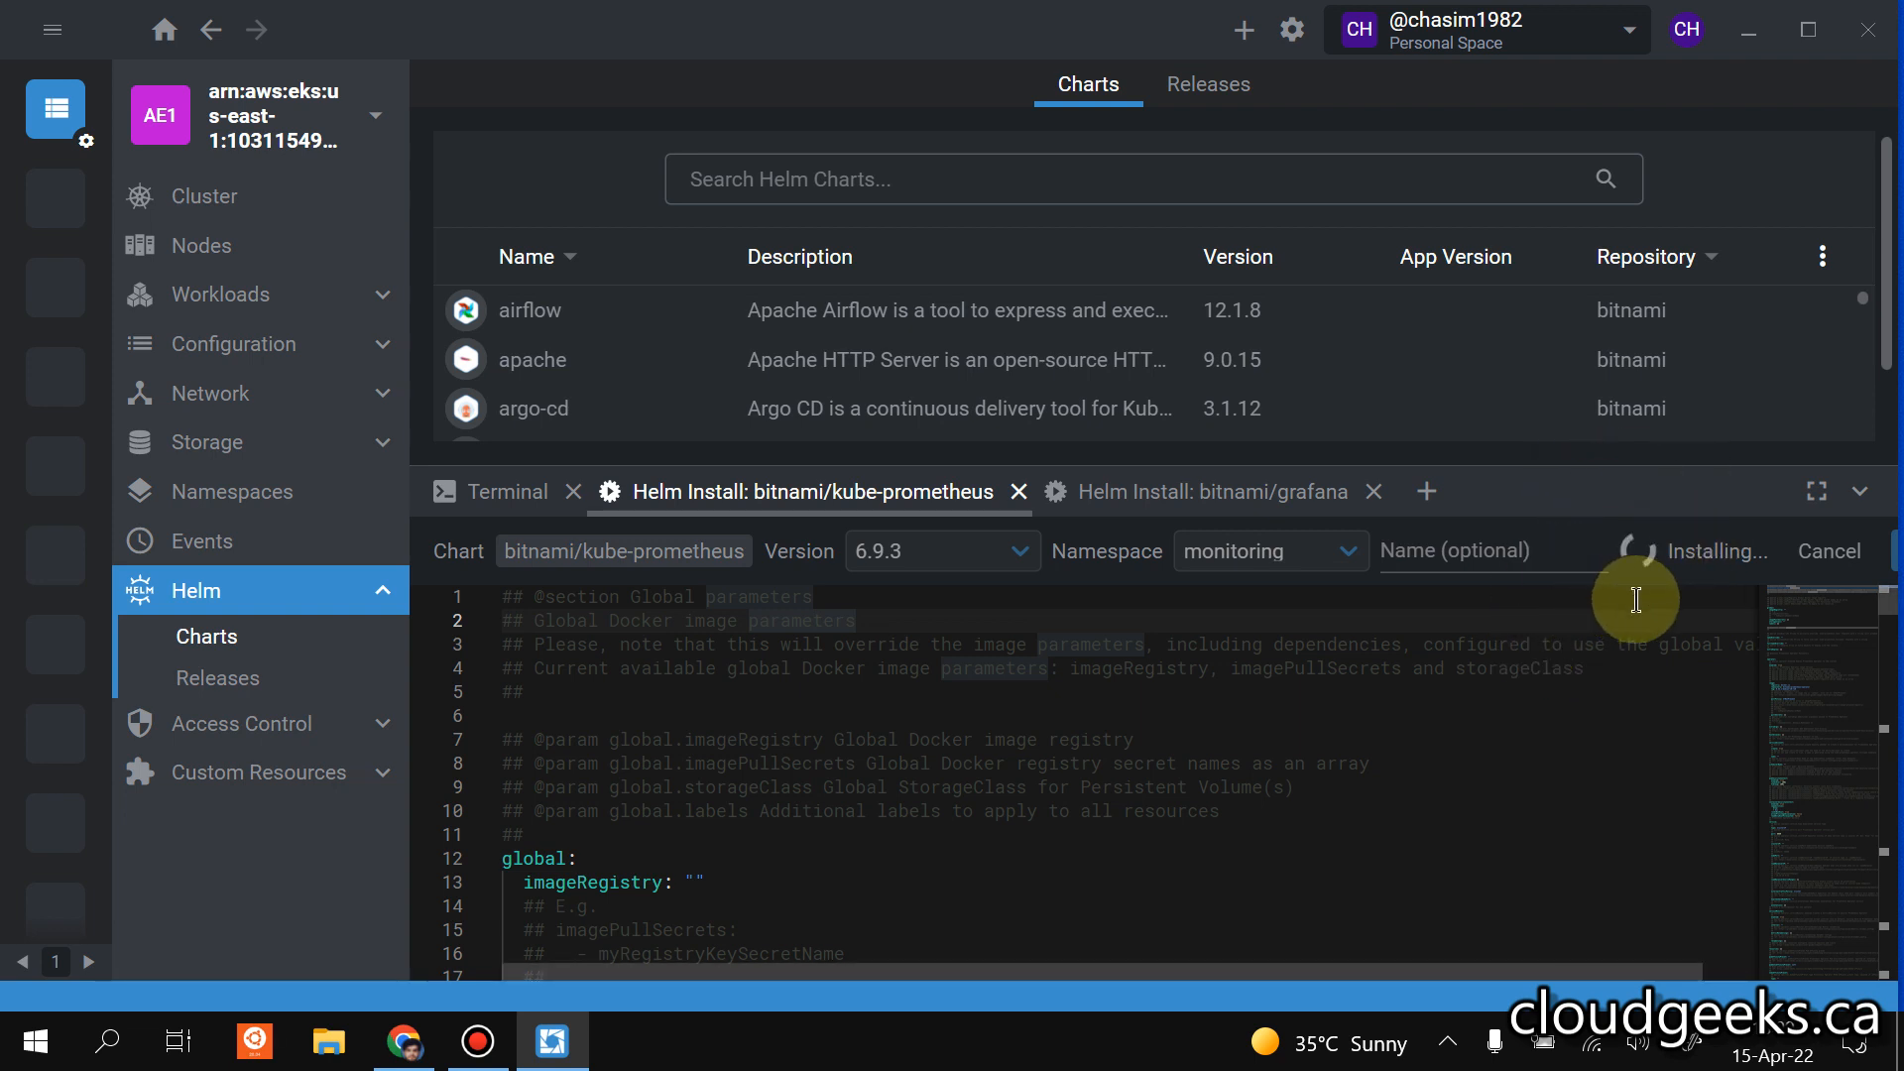
click(1222, 490)
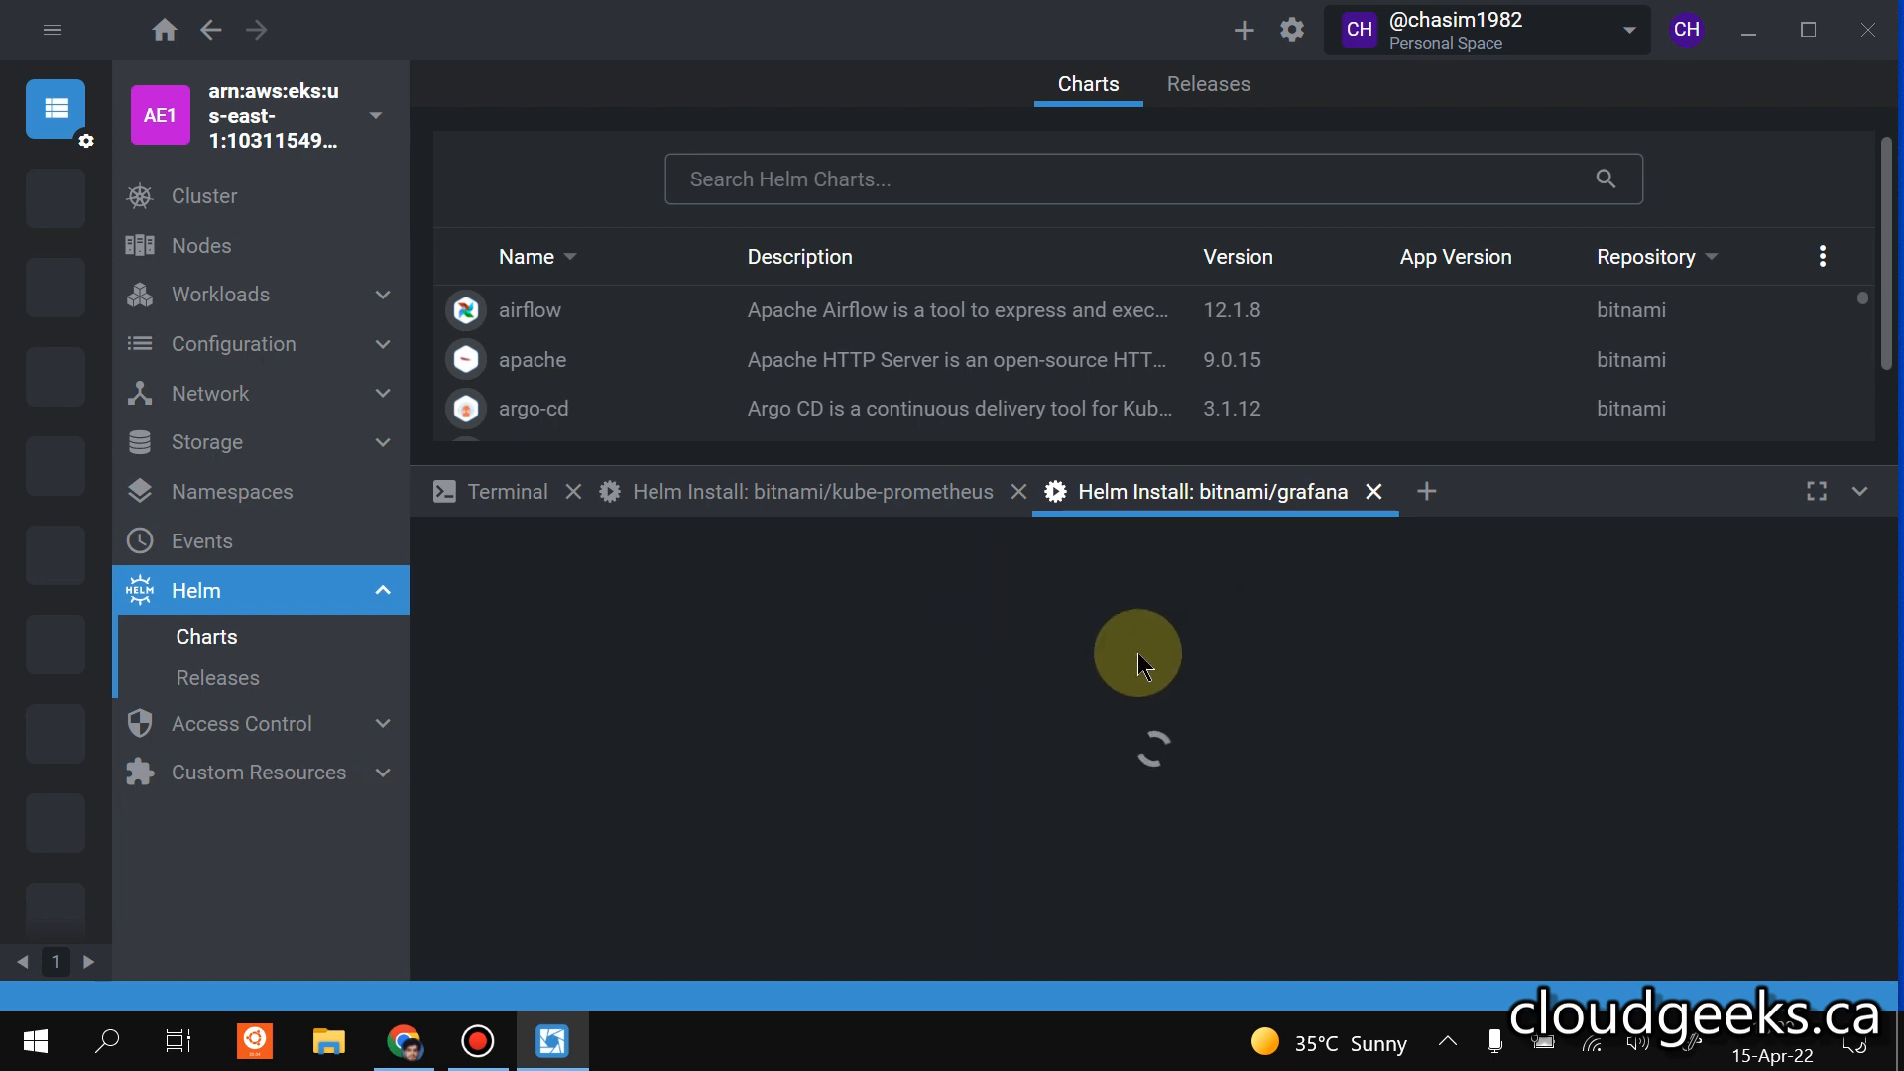
click(793, 490)
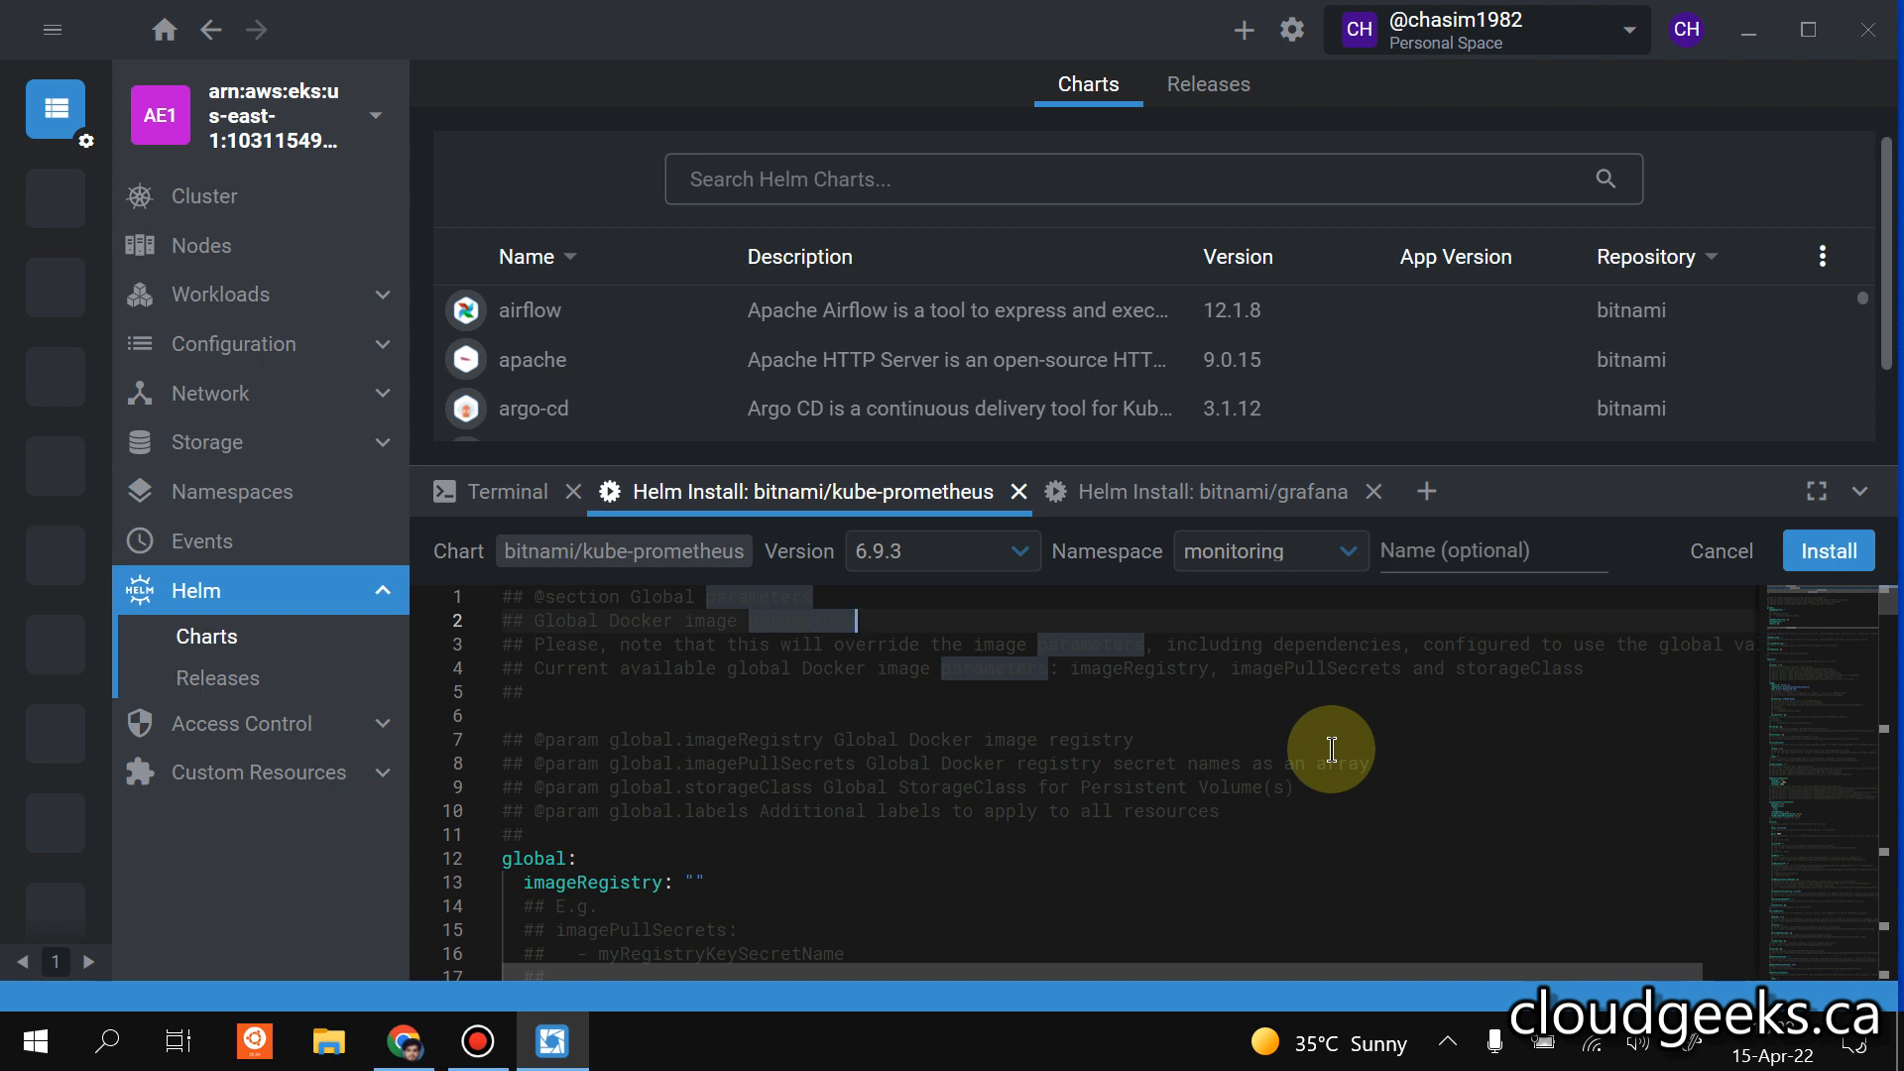
Try to install the kube-prometheus chart with the release name promethues-bitnami.
scroll(1445, 796, down, 5)
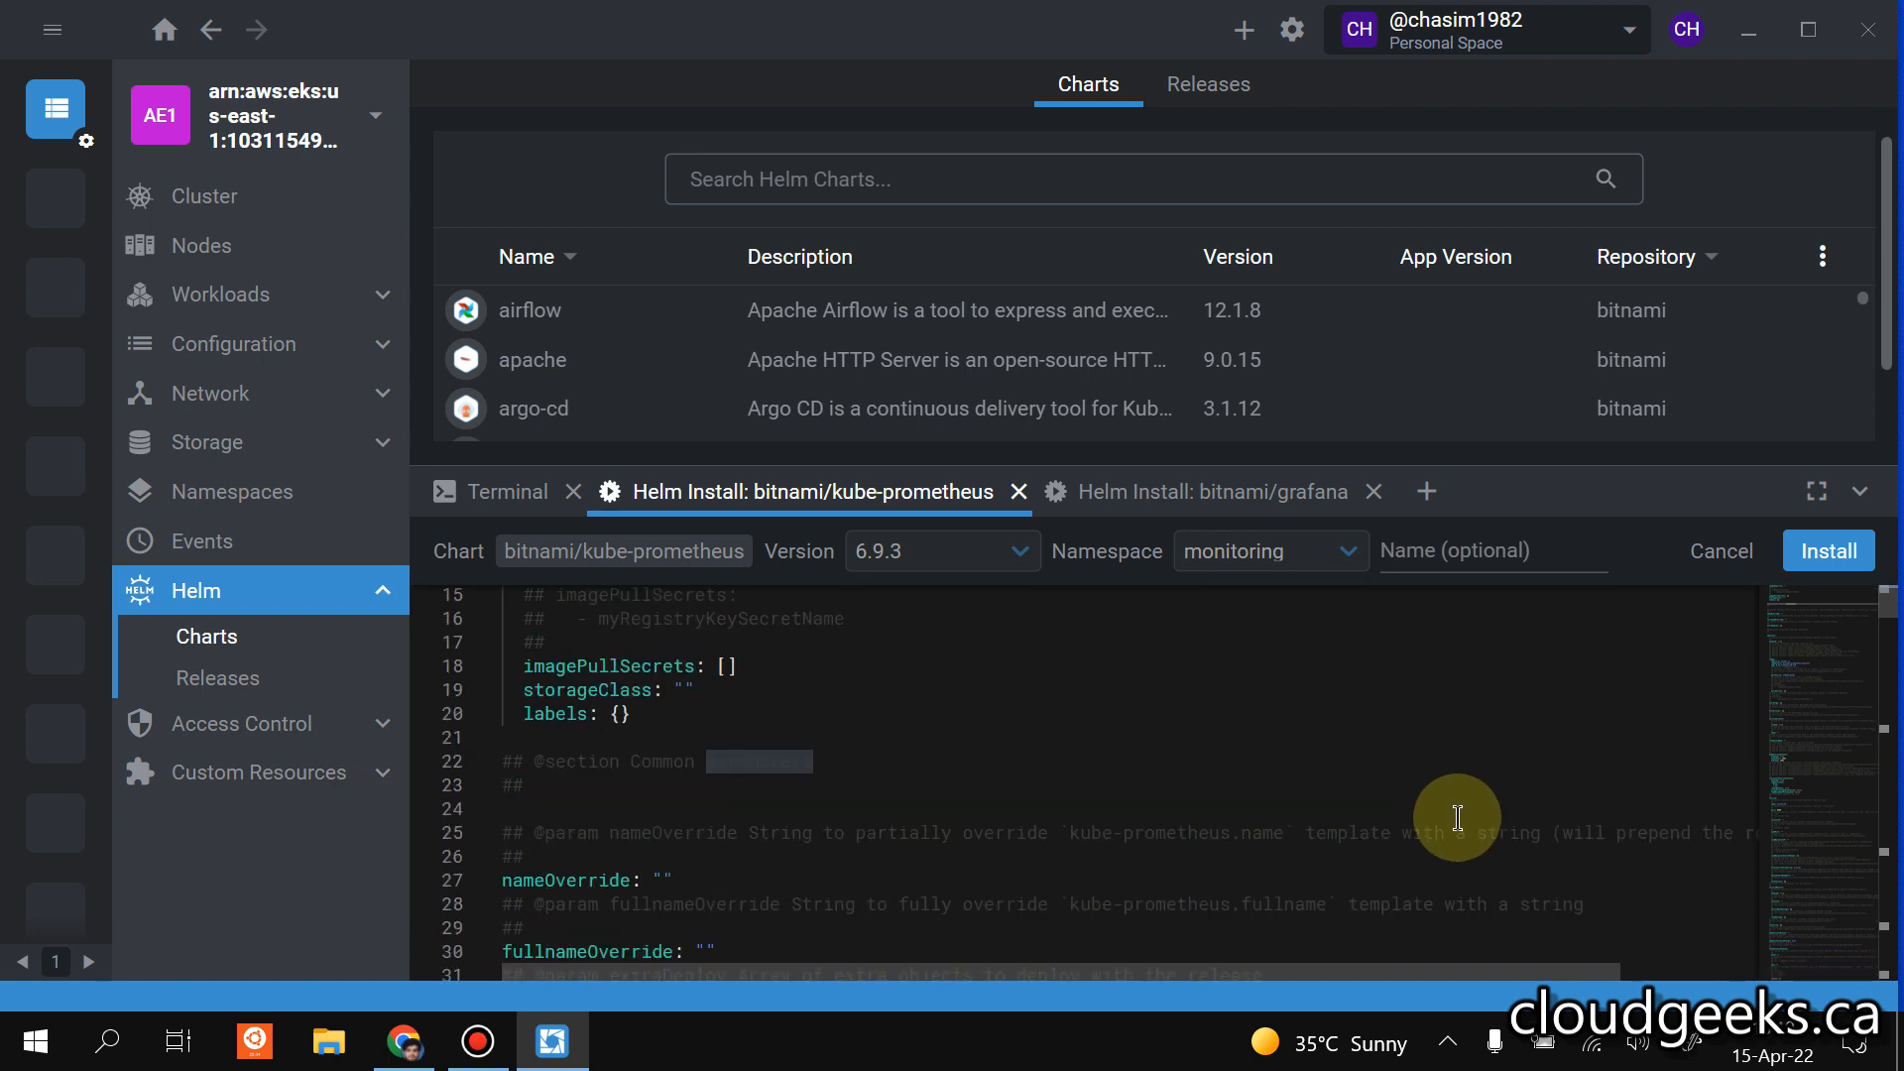
scroll(1456, 813, up, 5)
click(1493, 549)
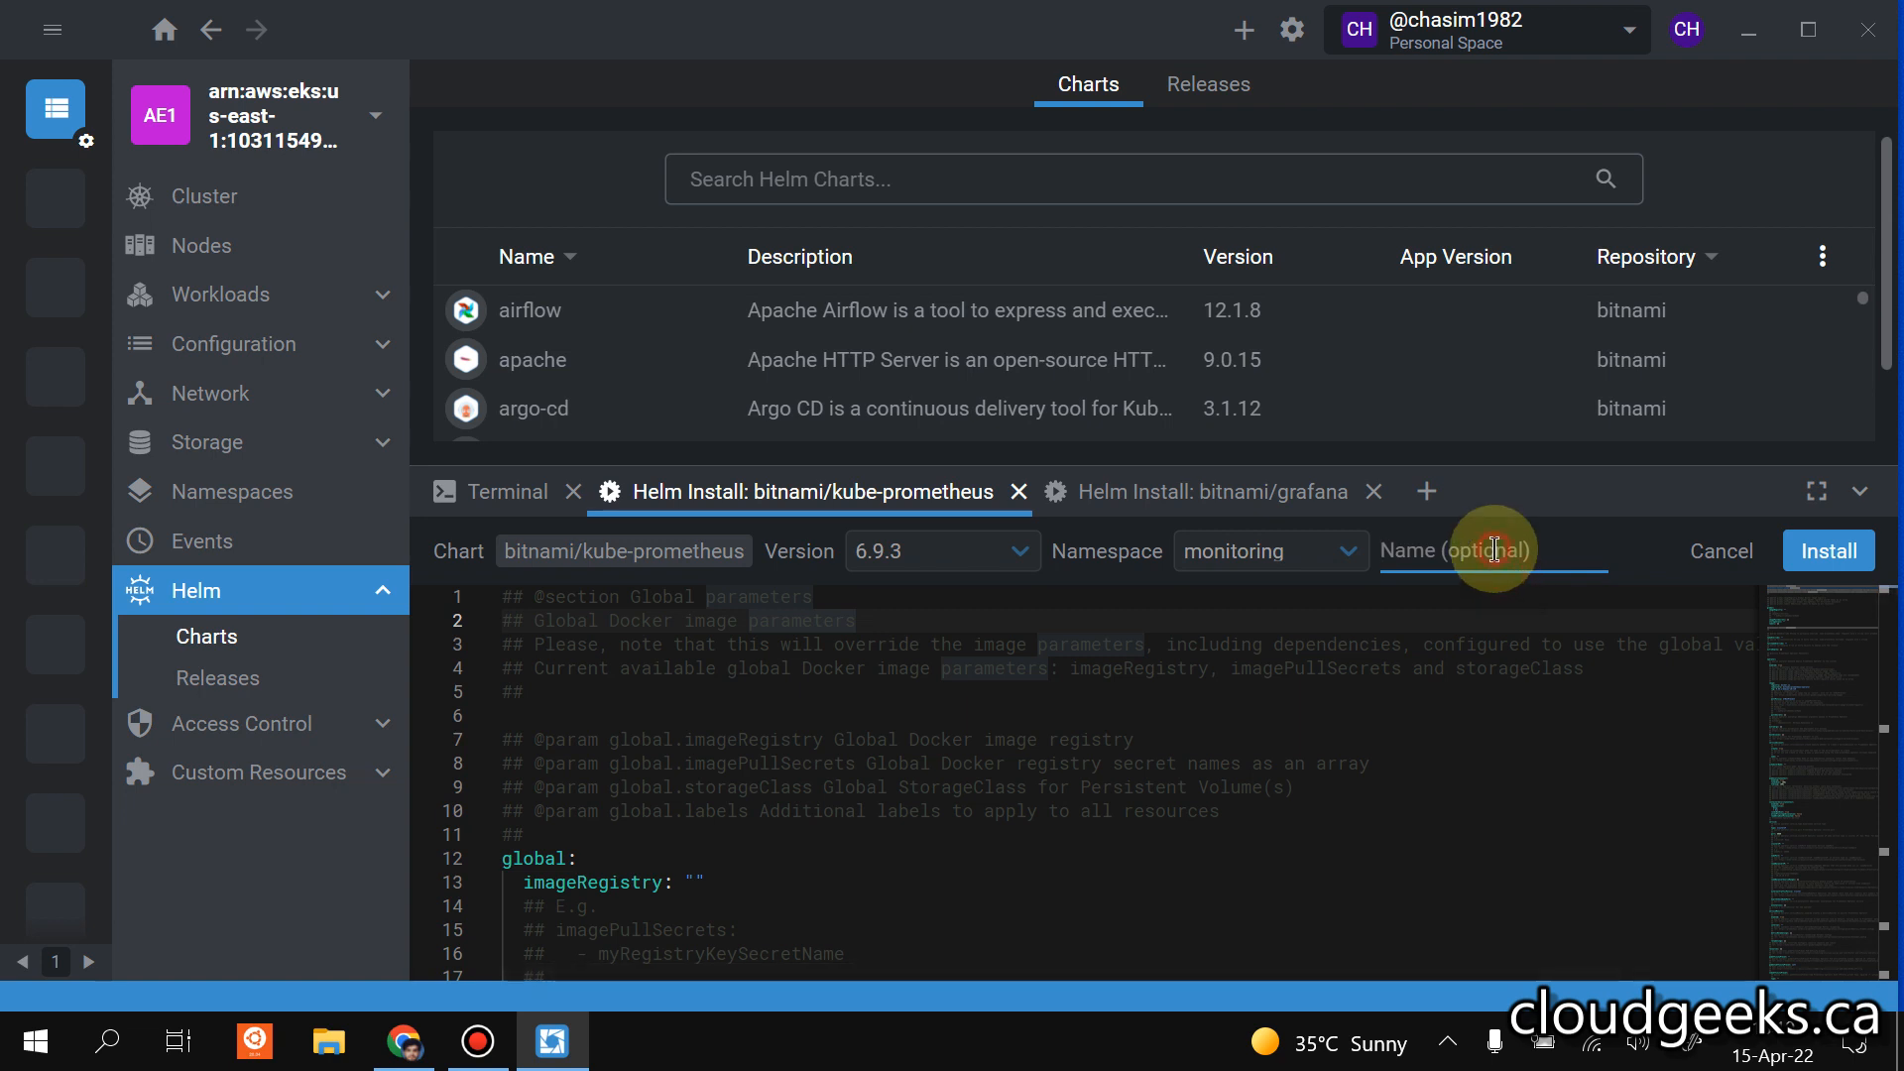
text(promethues-bitnami)
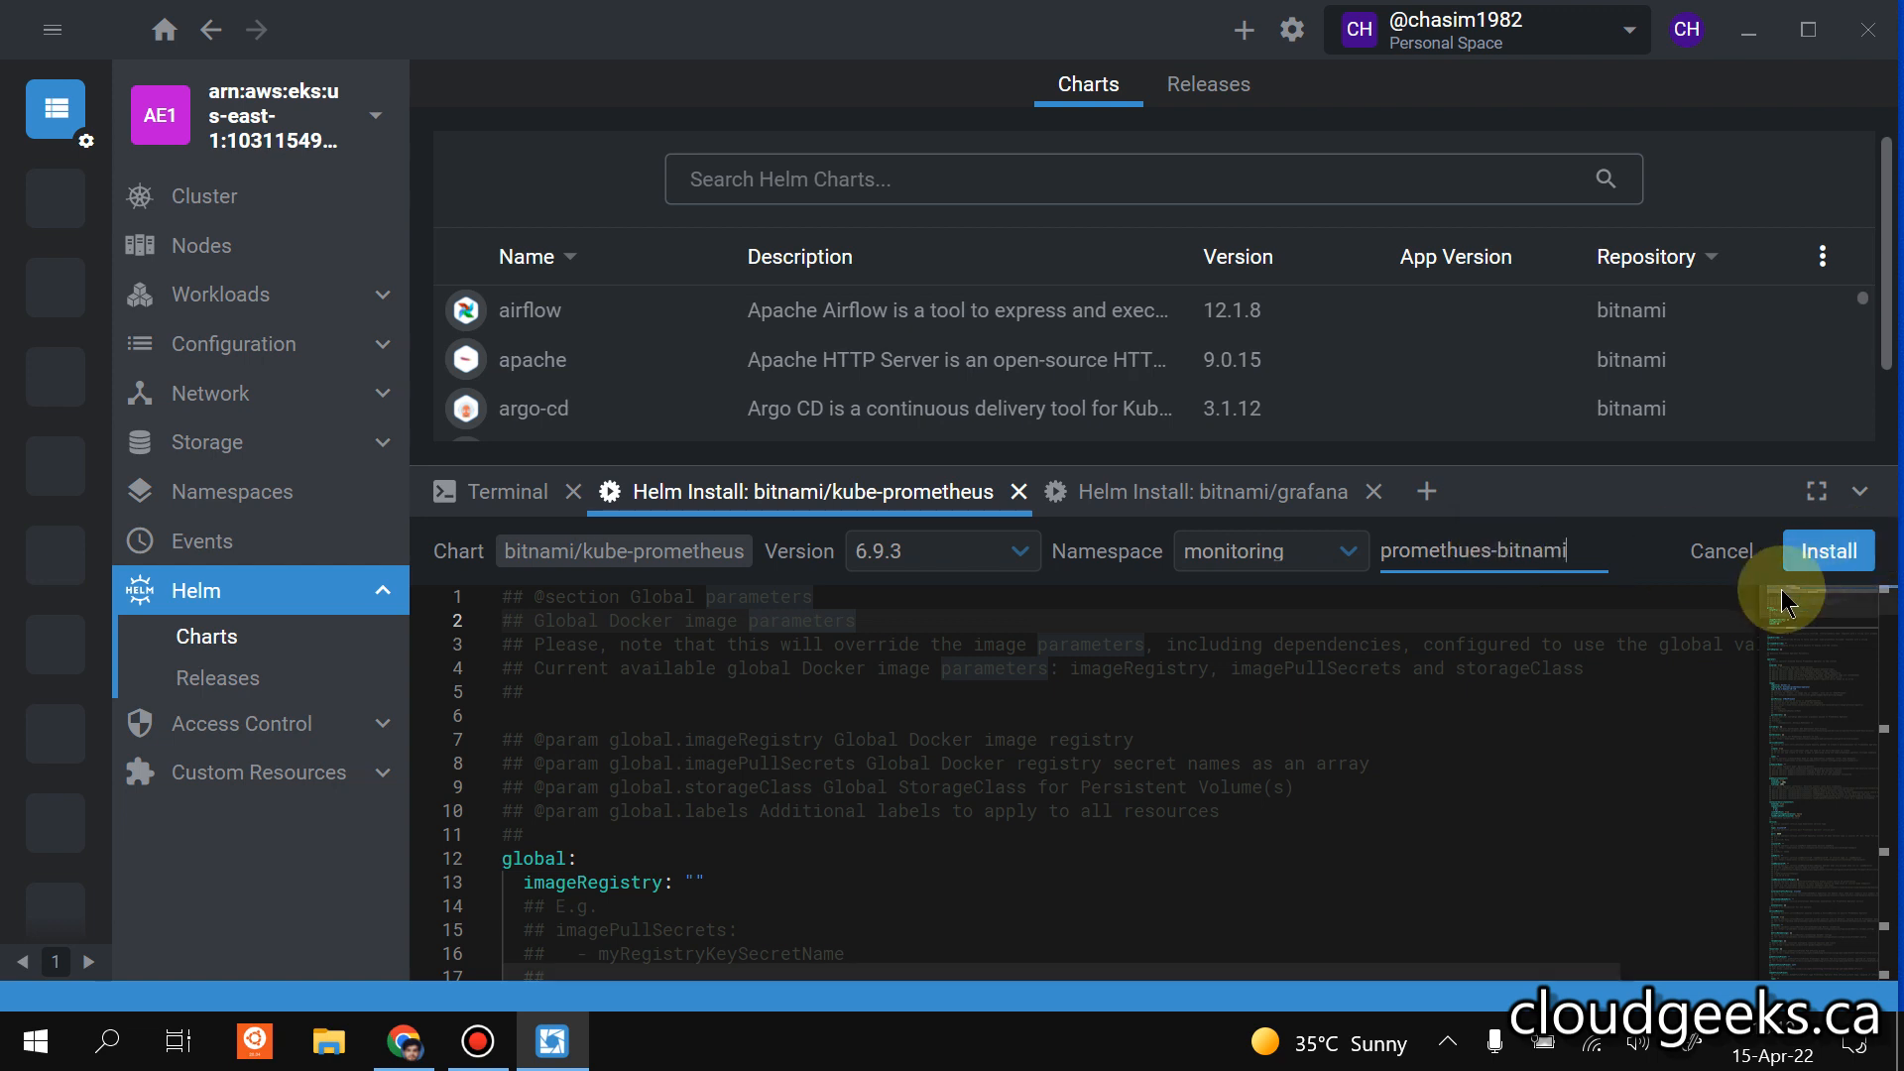
click(1819, 577)
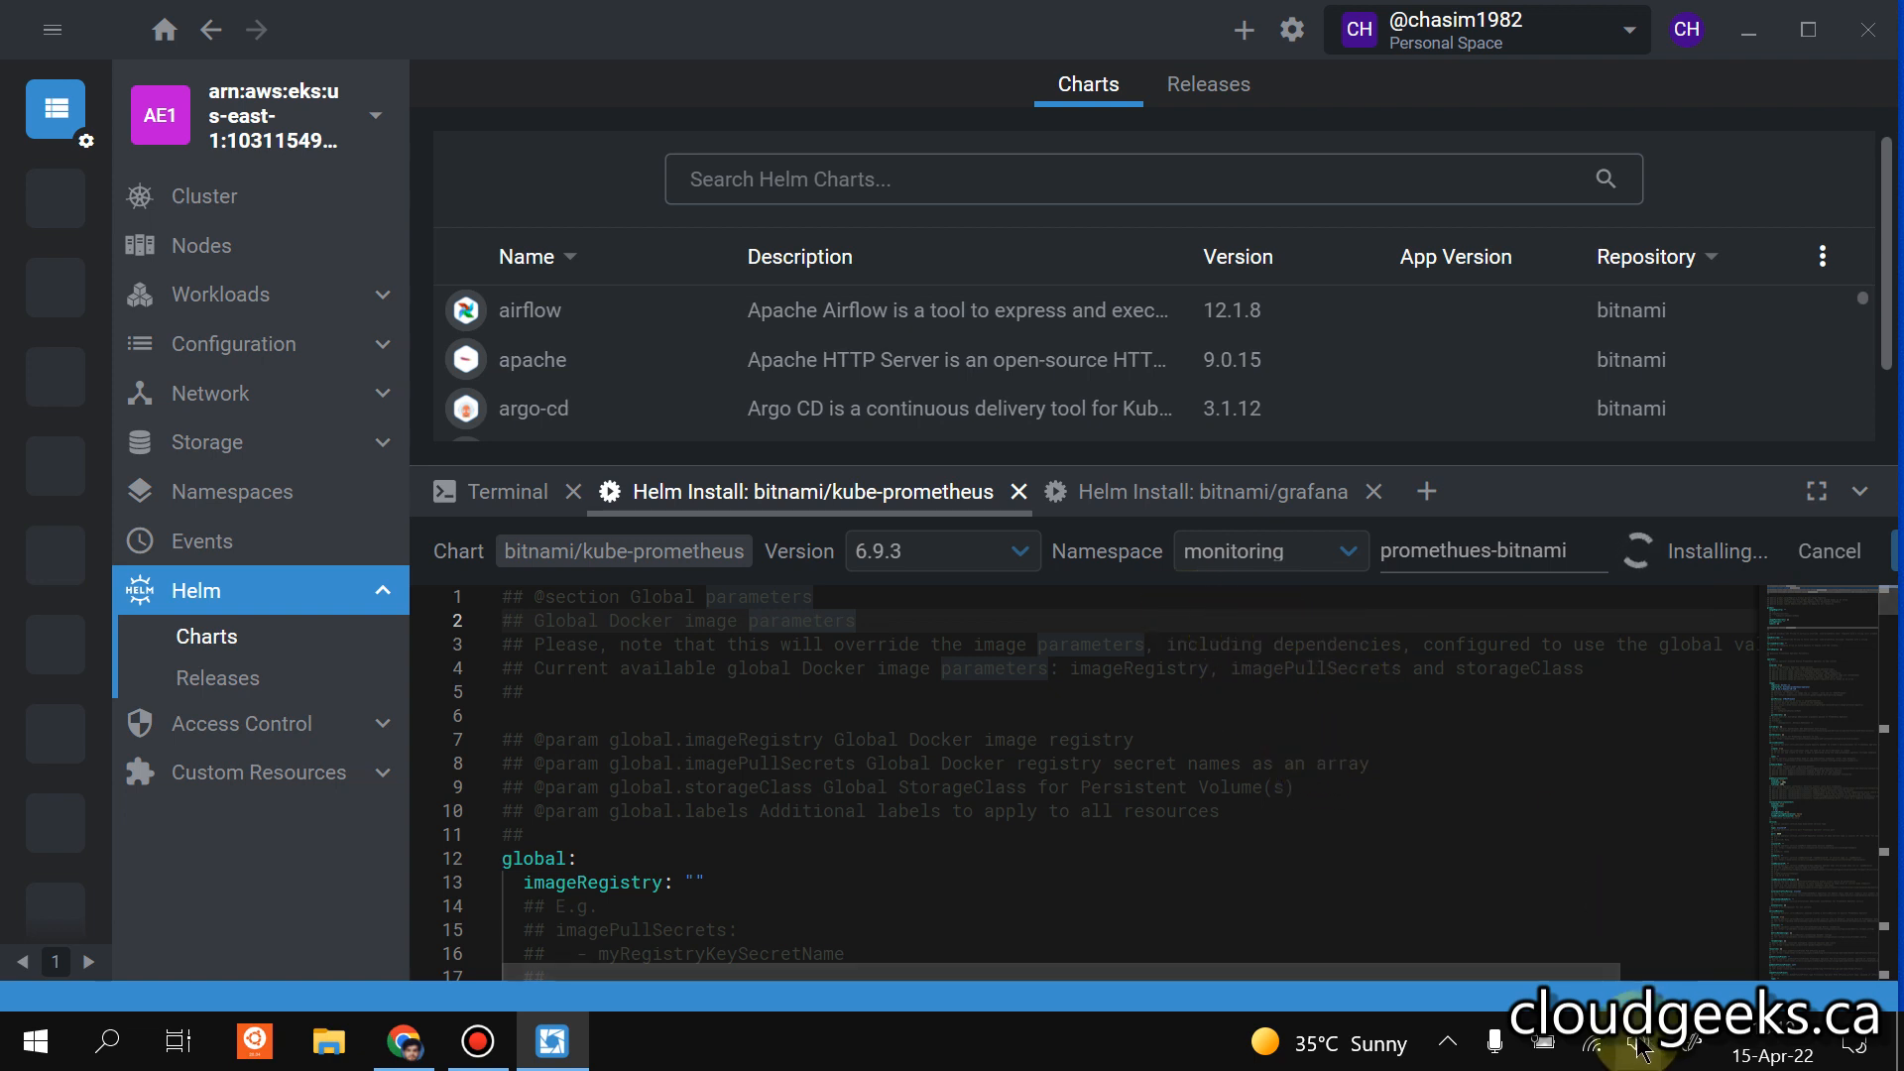
Check the grafana setup, review the kube-prometheus chart values and cancel the kube-prometheus install setup.
click(1255, 496)
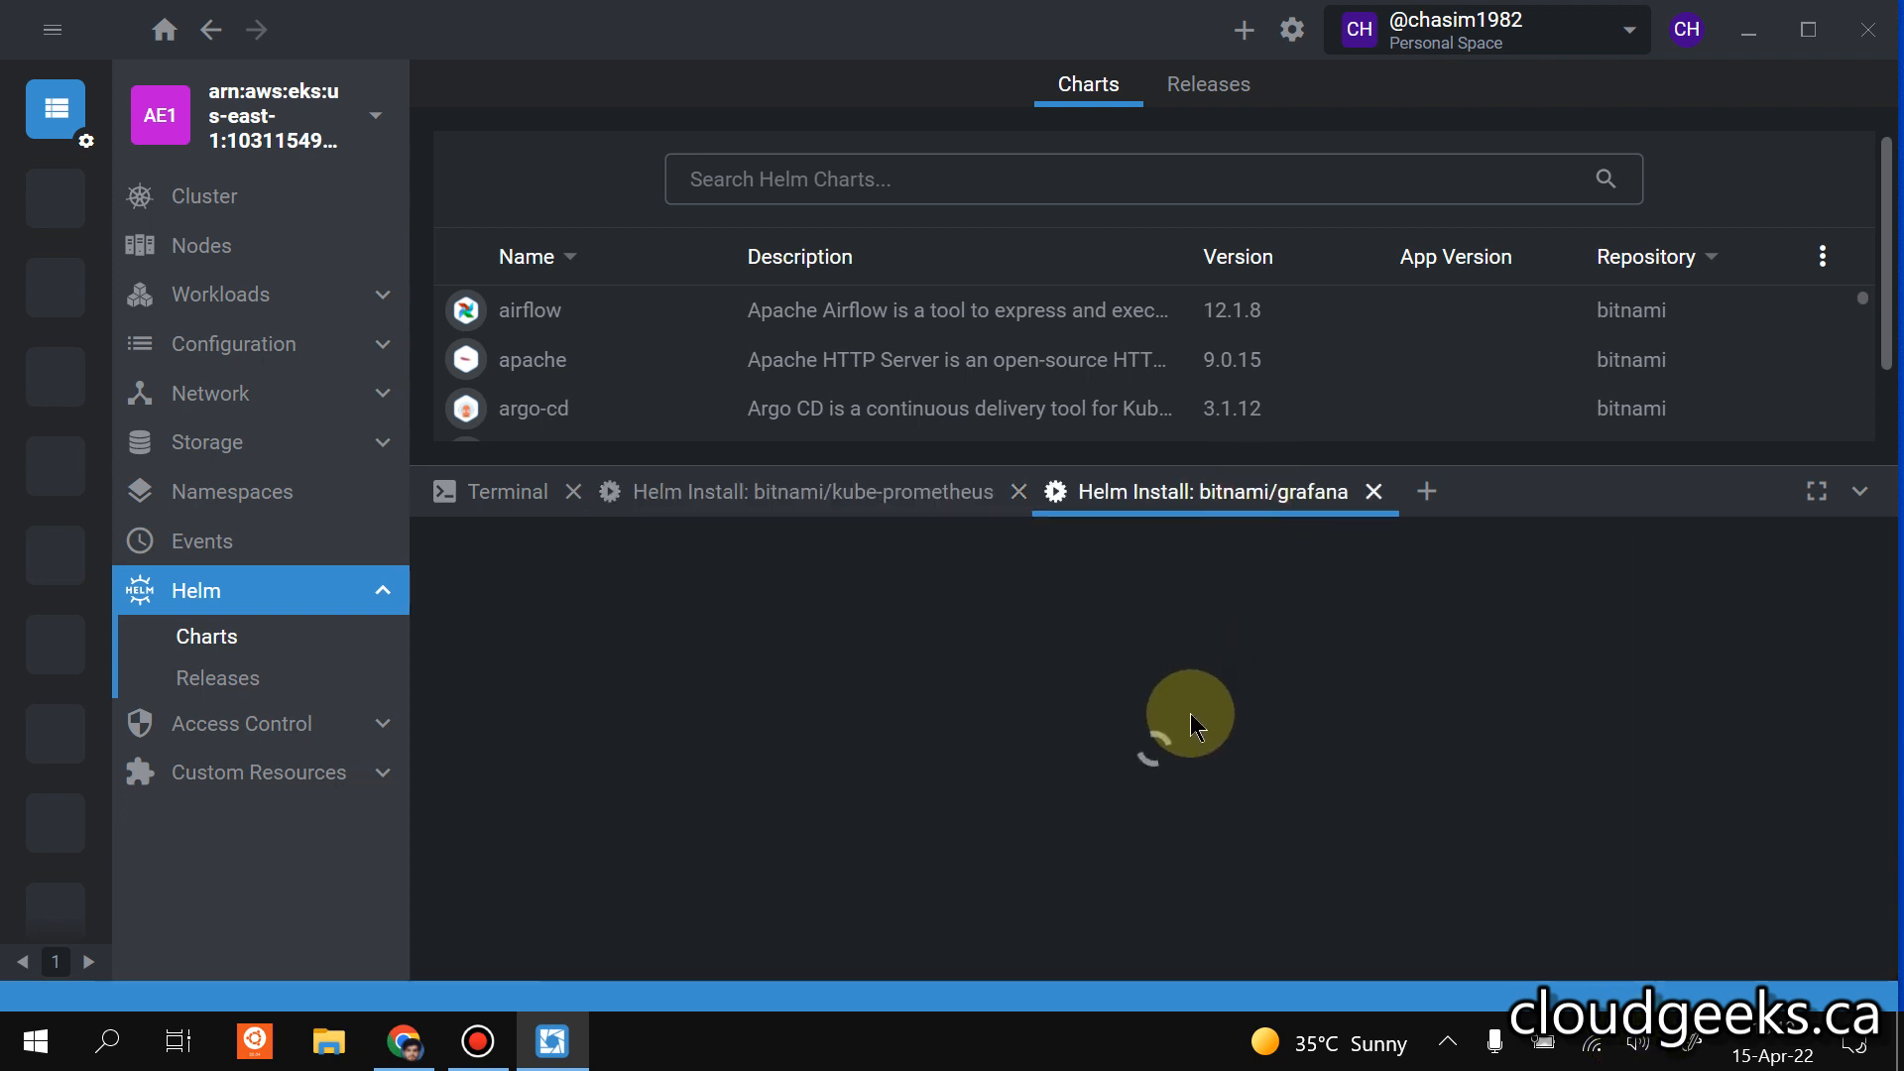
click(890, 506)
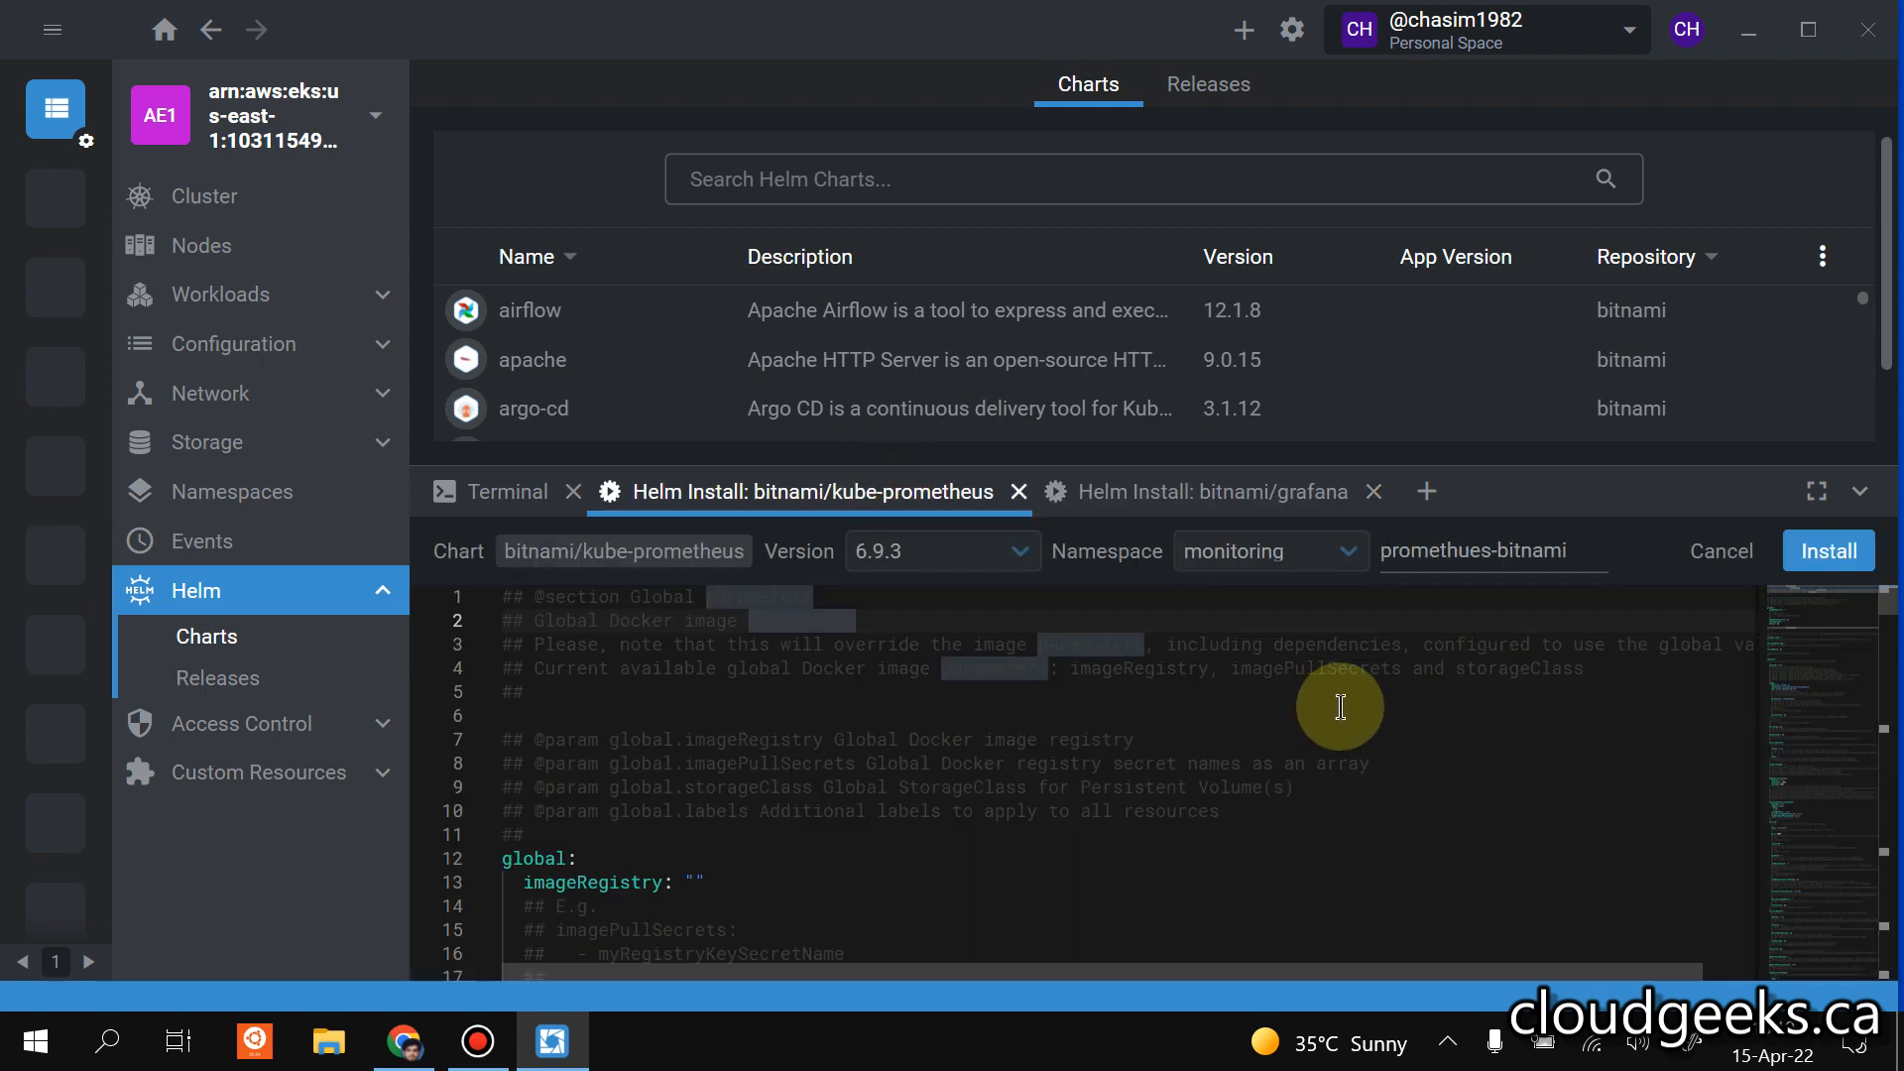
scroll(1350, 706, down, 12)
scroll(1349, 706, down, 20)
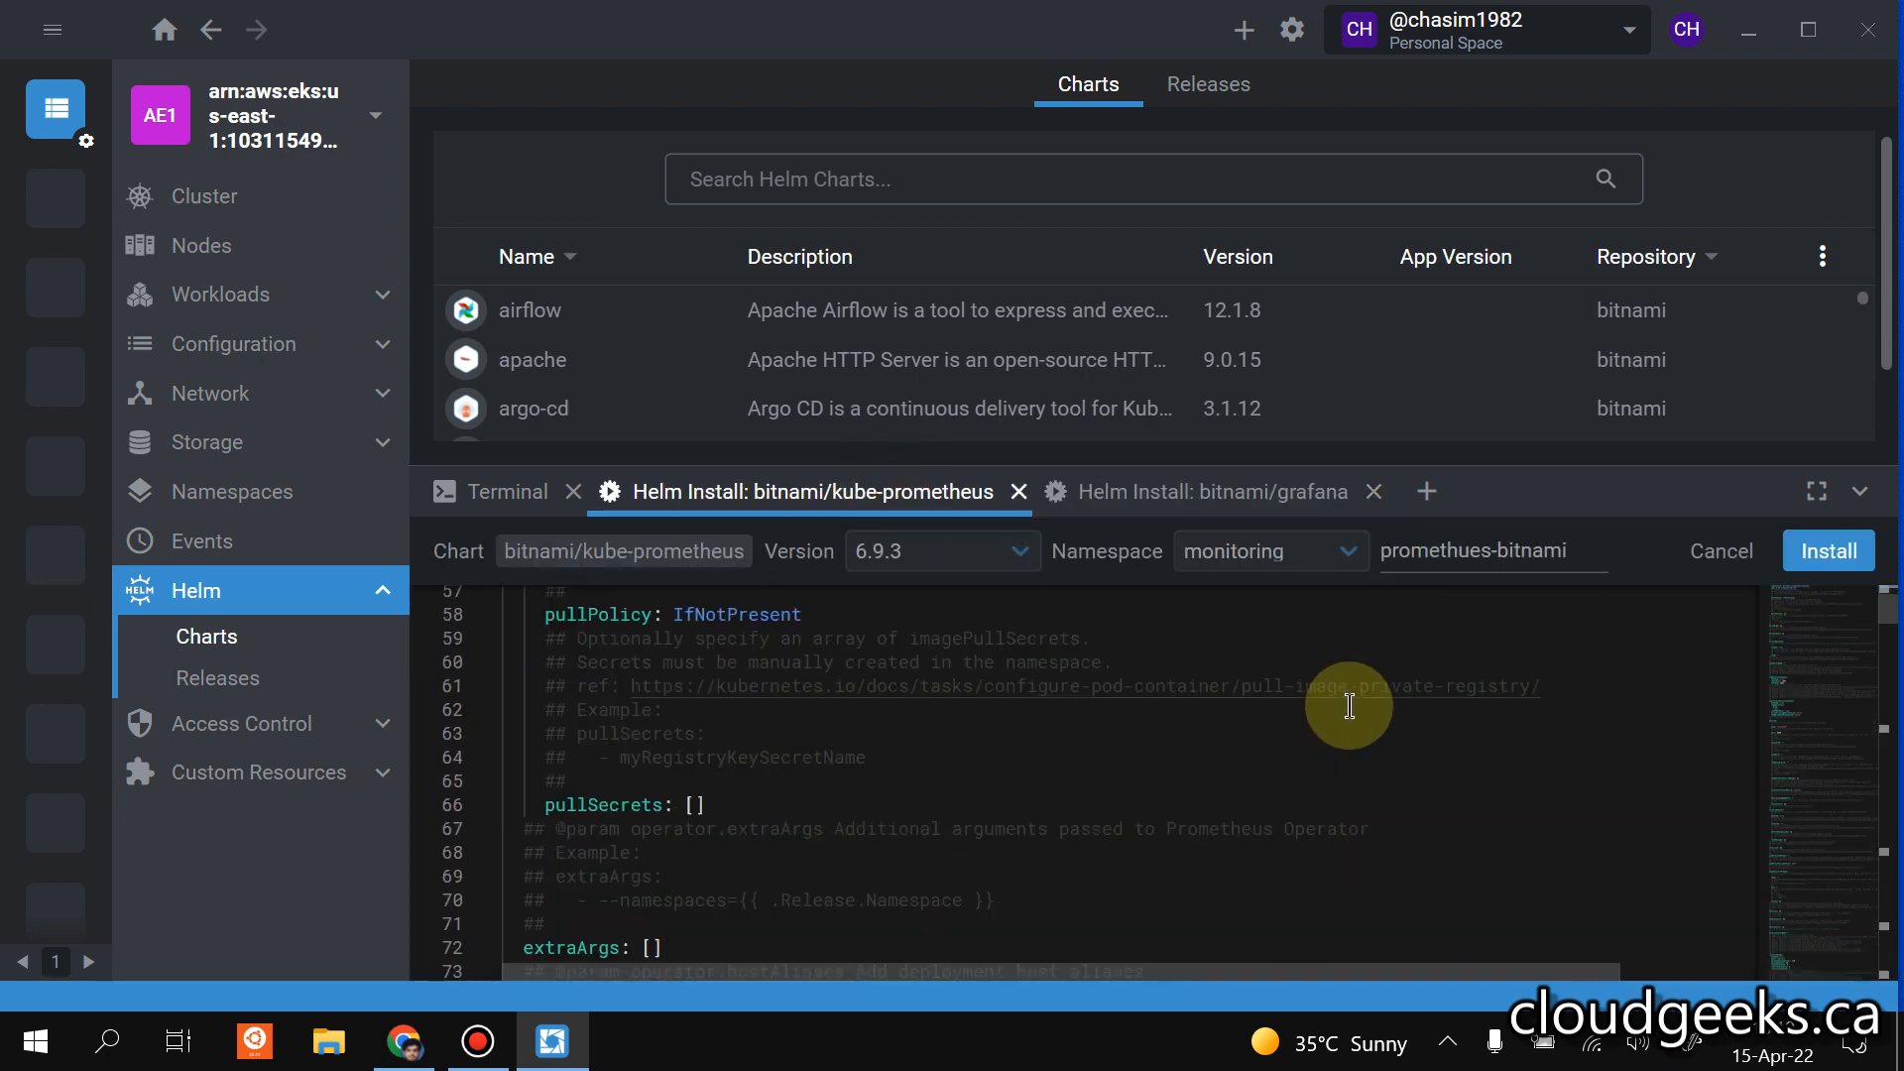
scroll(1376, 698, up, 13)
scroll(1376, 697, up, 20)
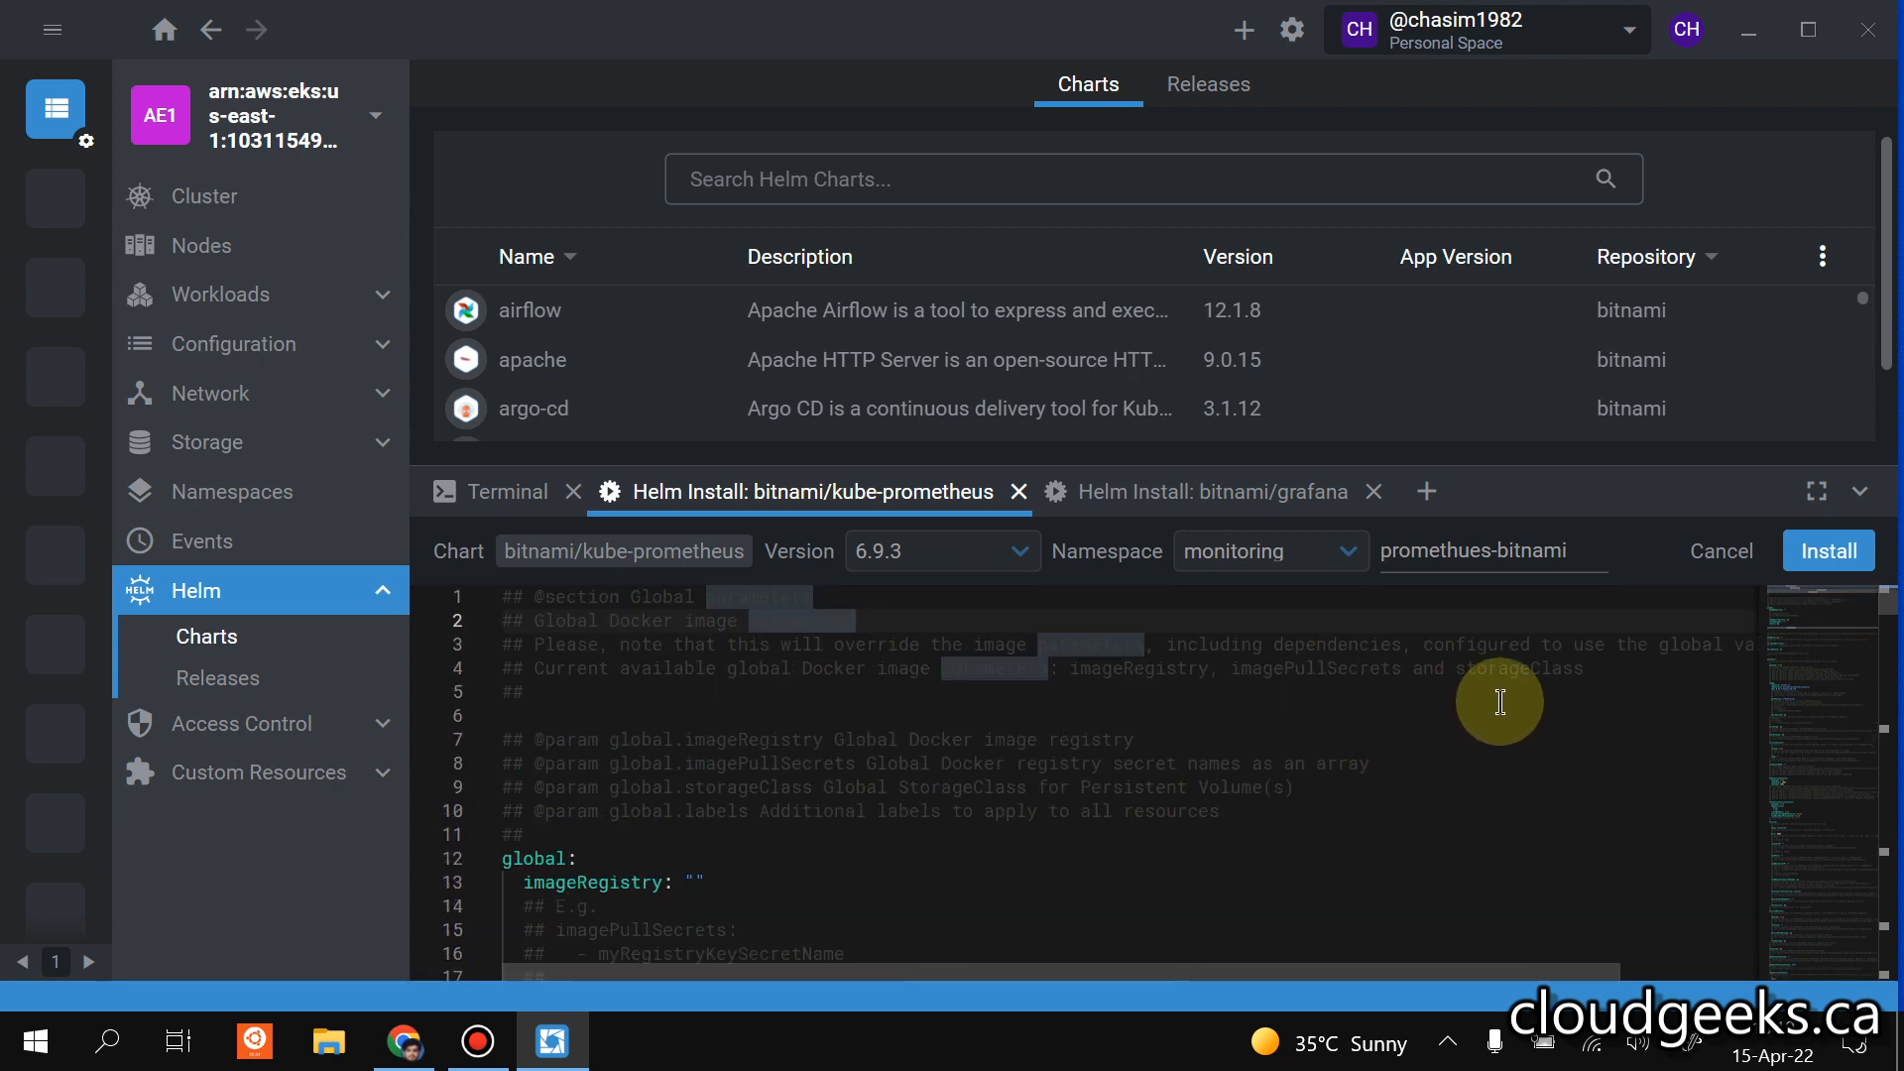
triple_click(1573, 549)
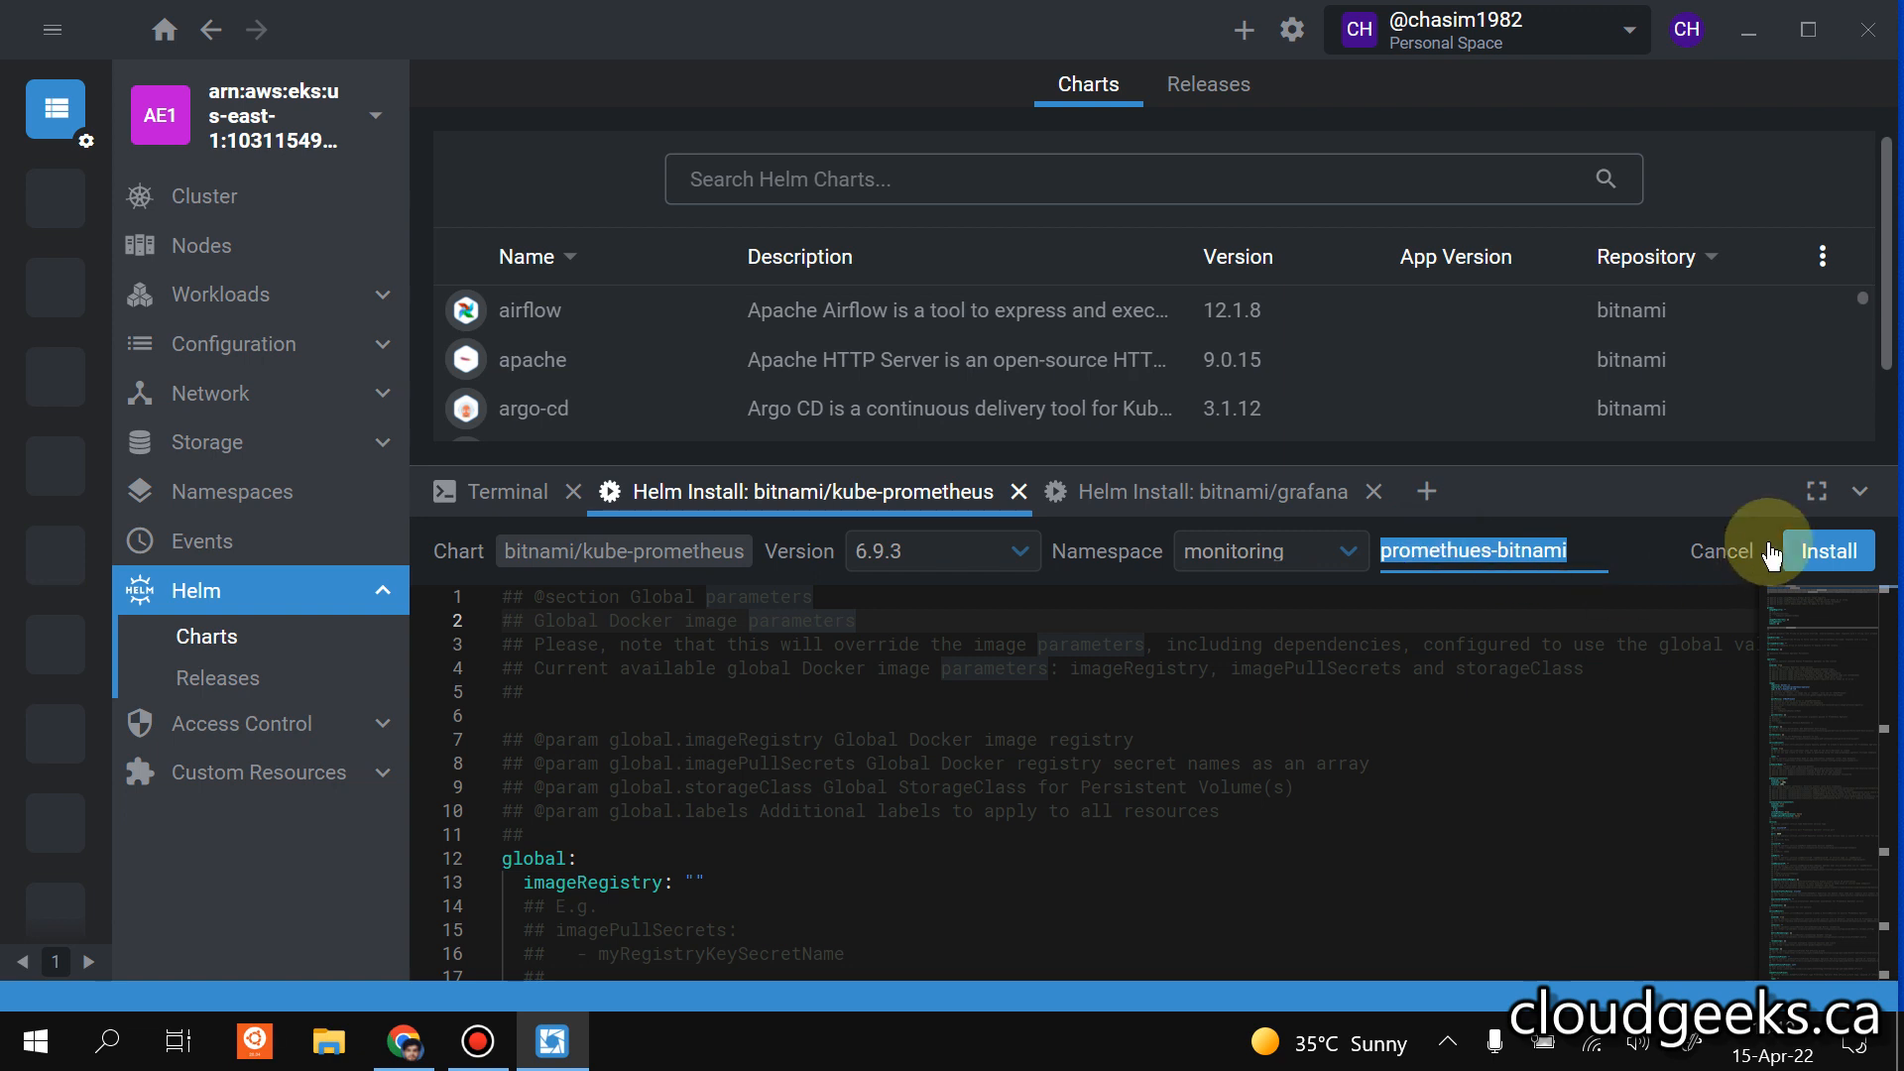
click(1702, 547)
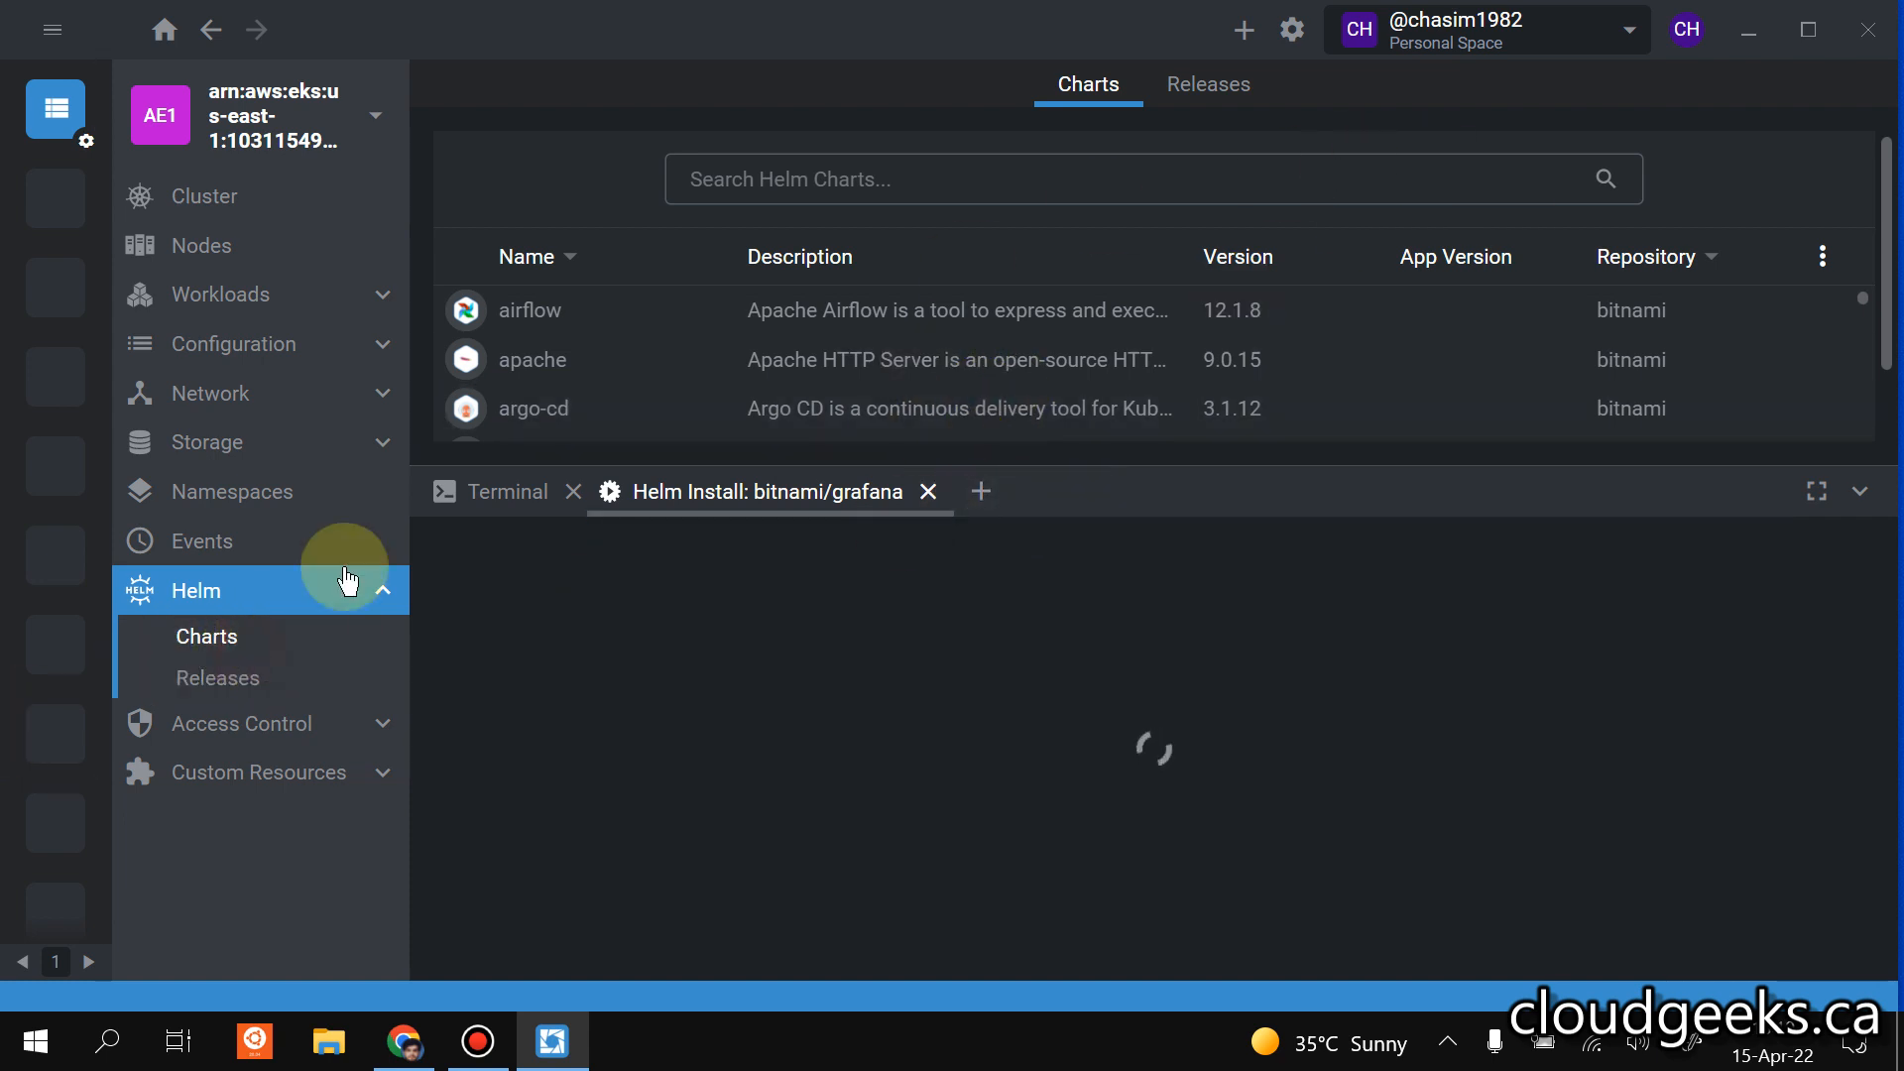
click(897, 182)
text(prometheus)
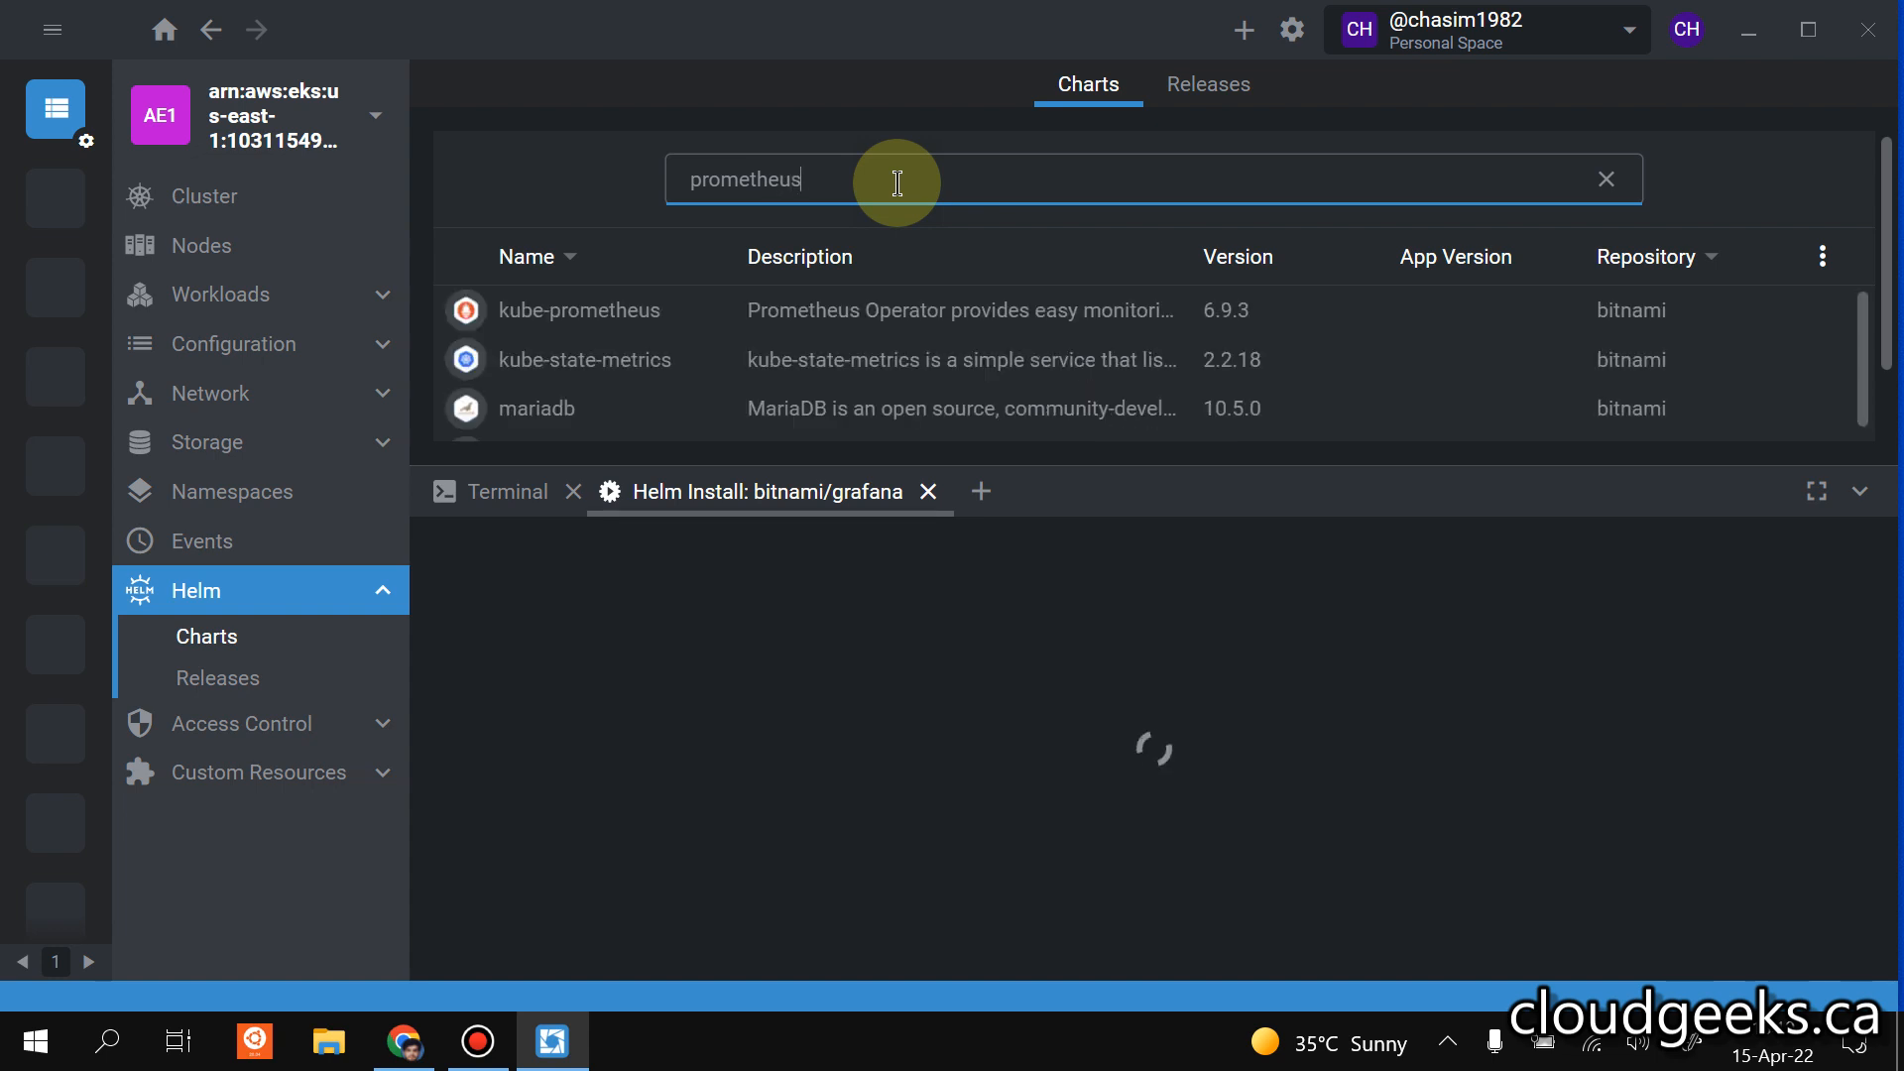
click(1043, 313)
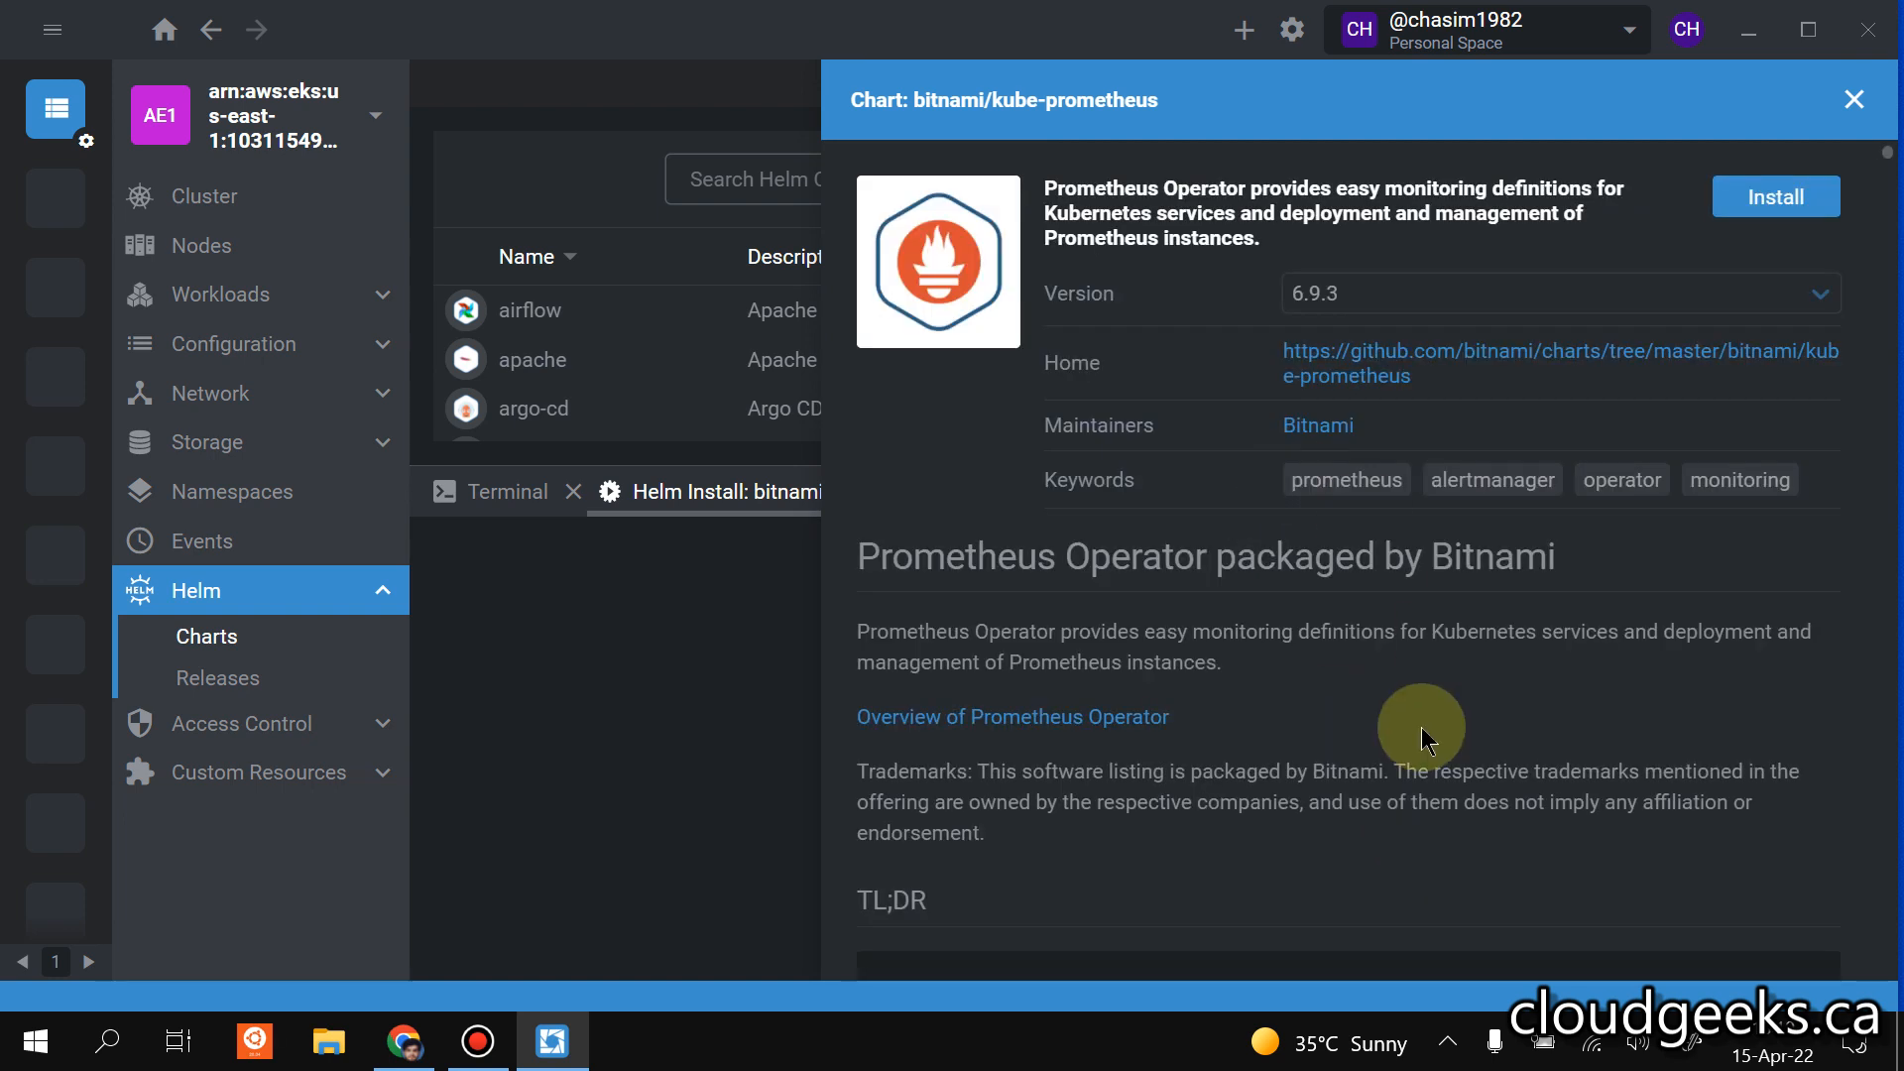
click(1770, 195)
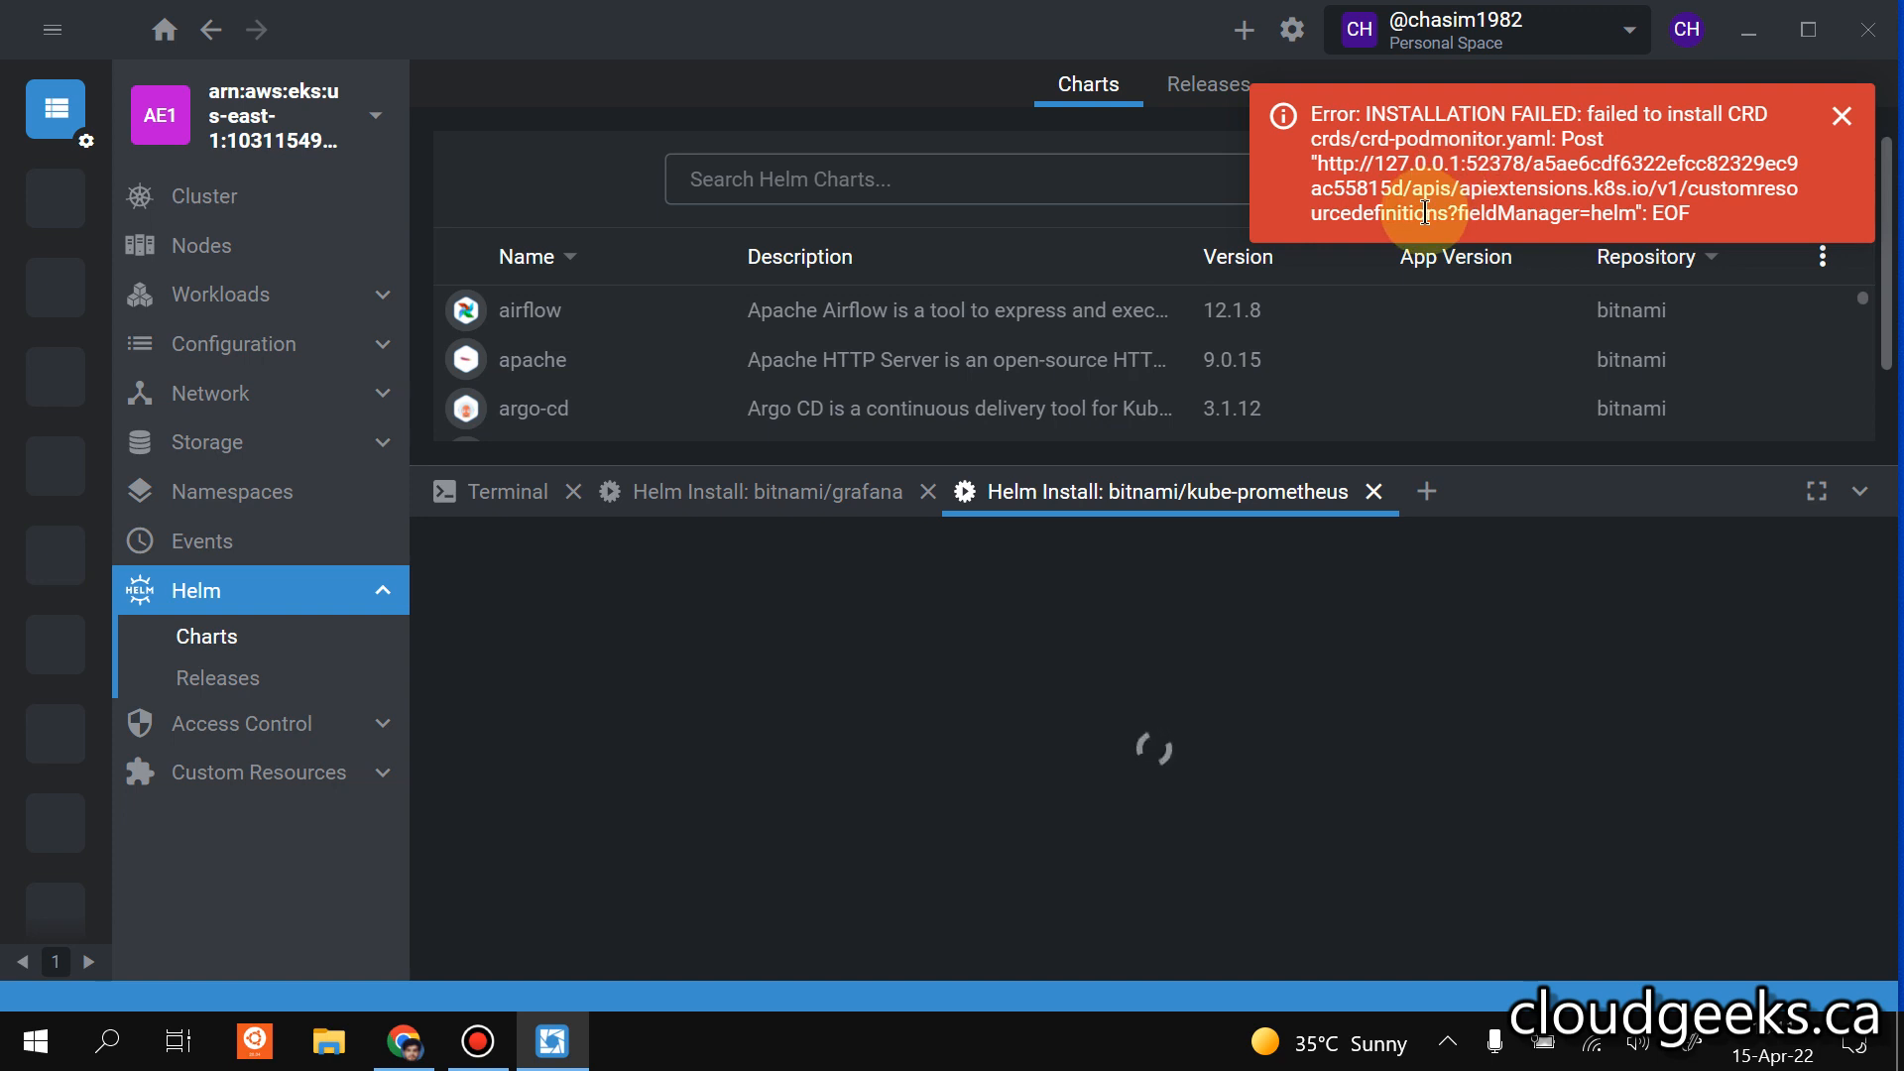
click(838, 496)
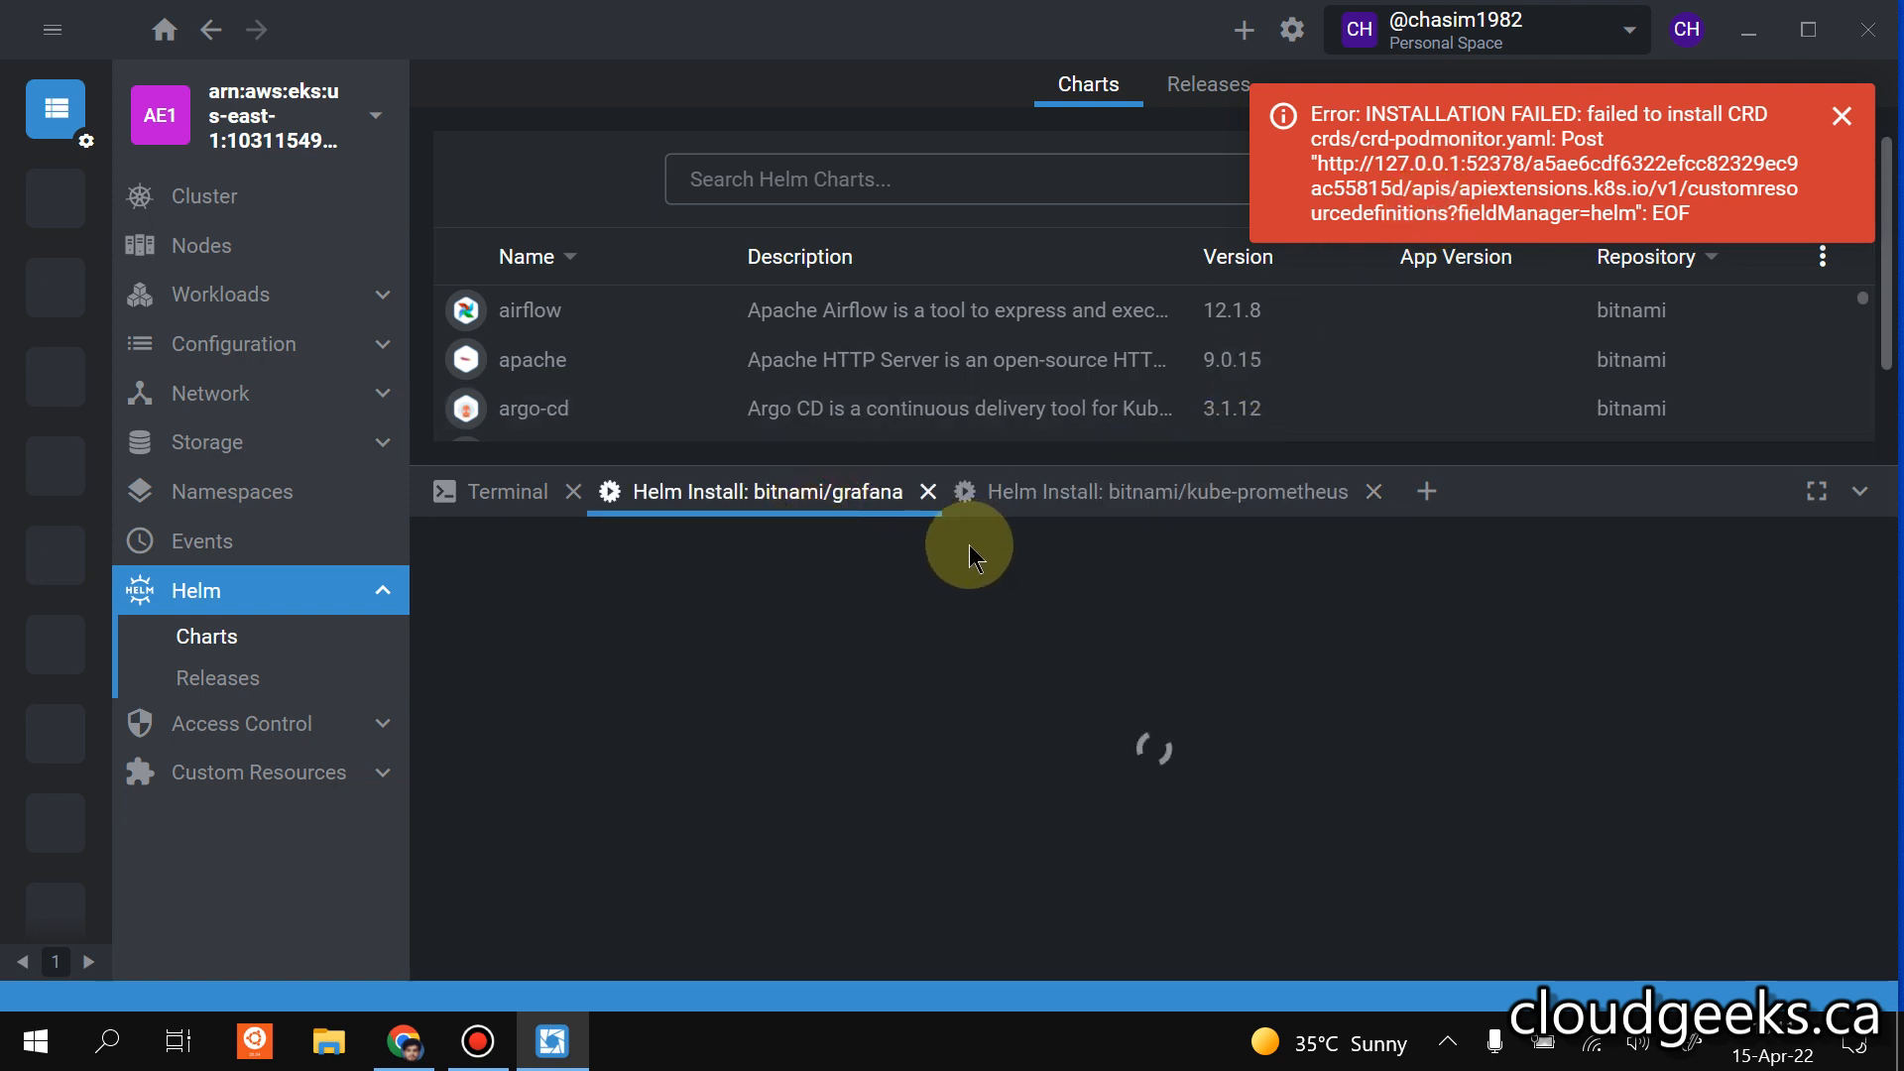
click(1258, 494)
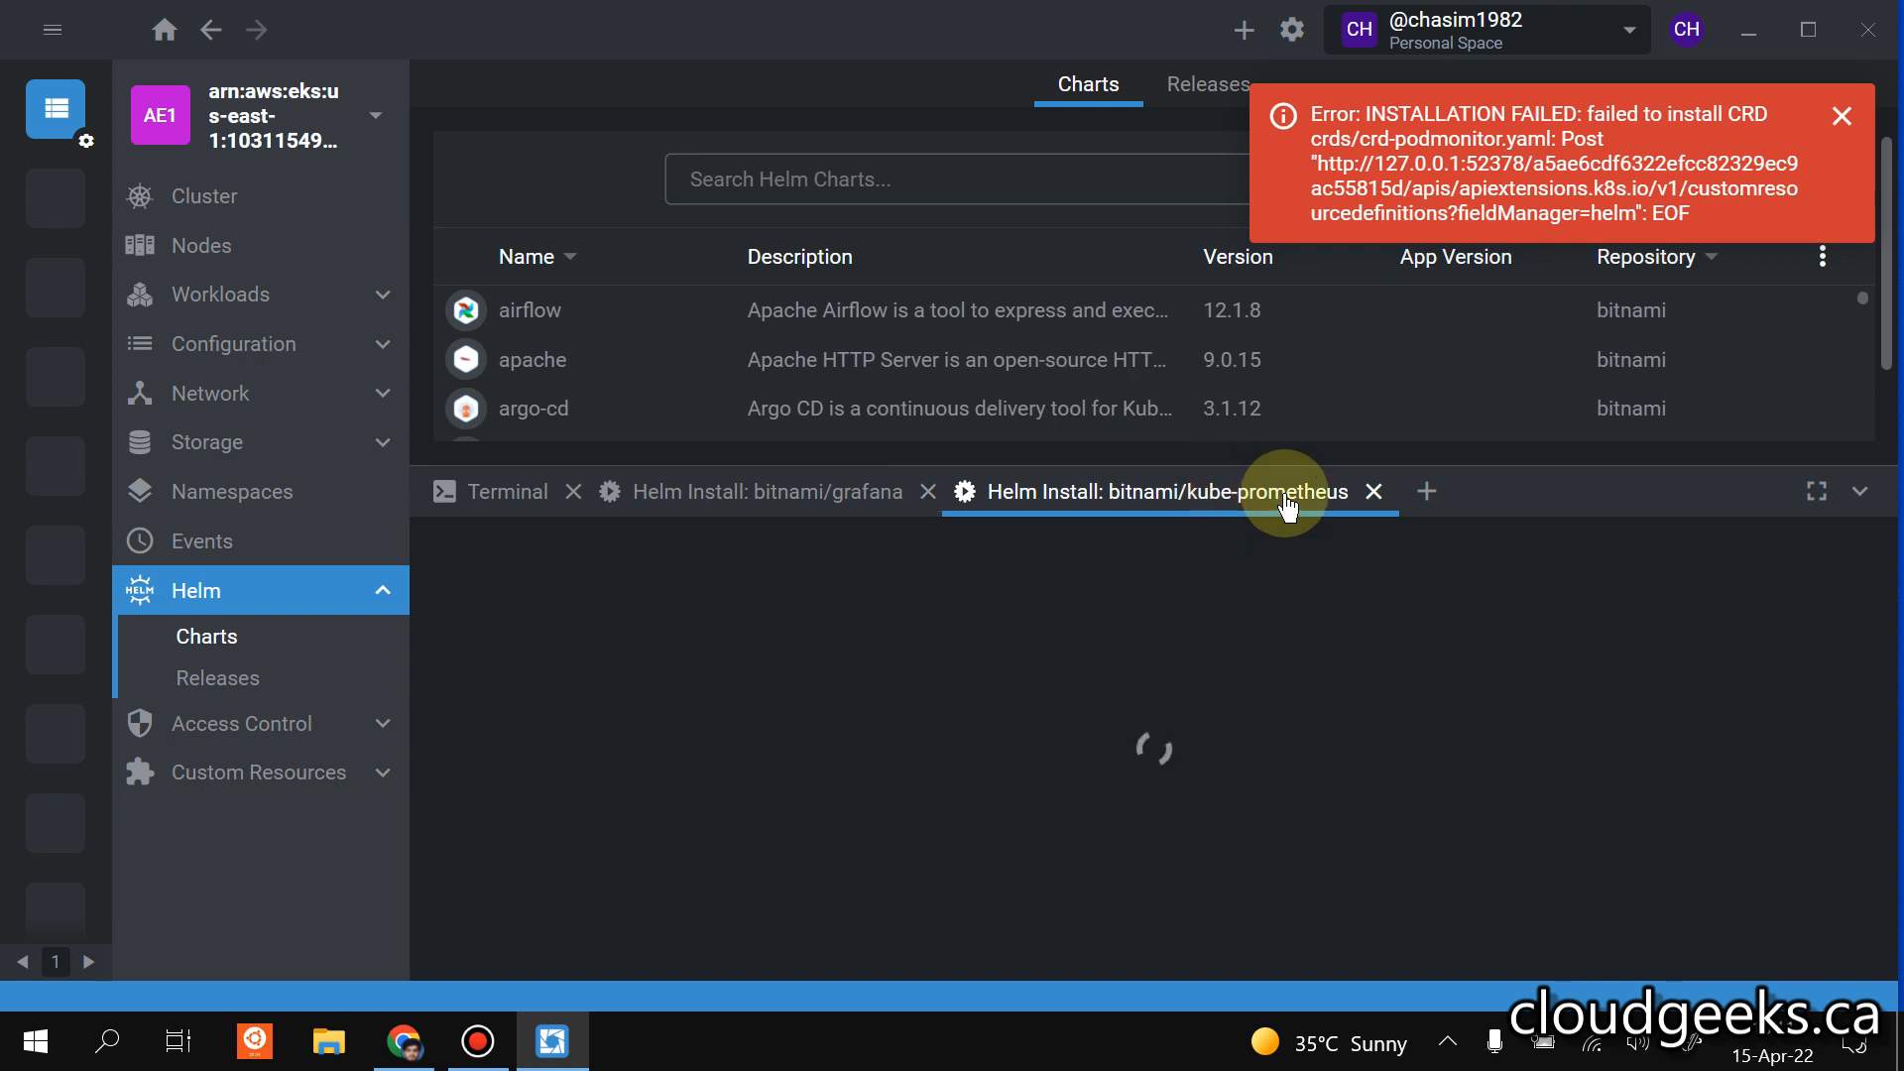
click(1368, 496)
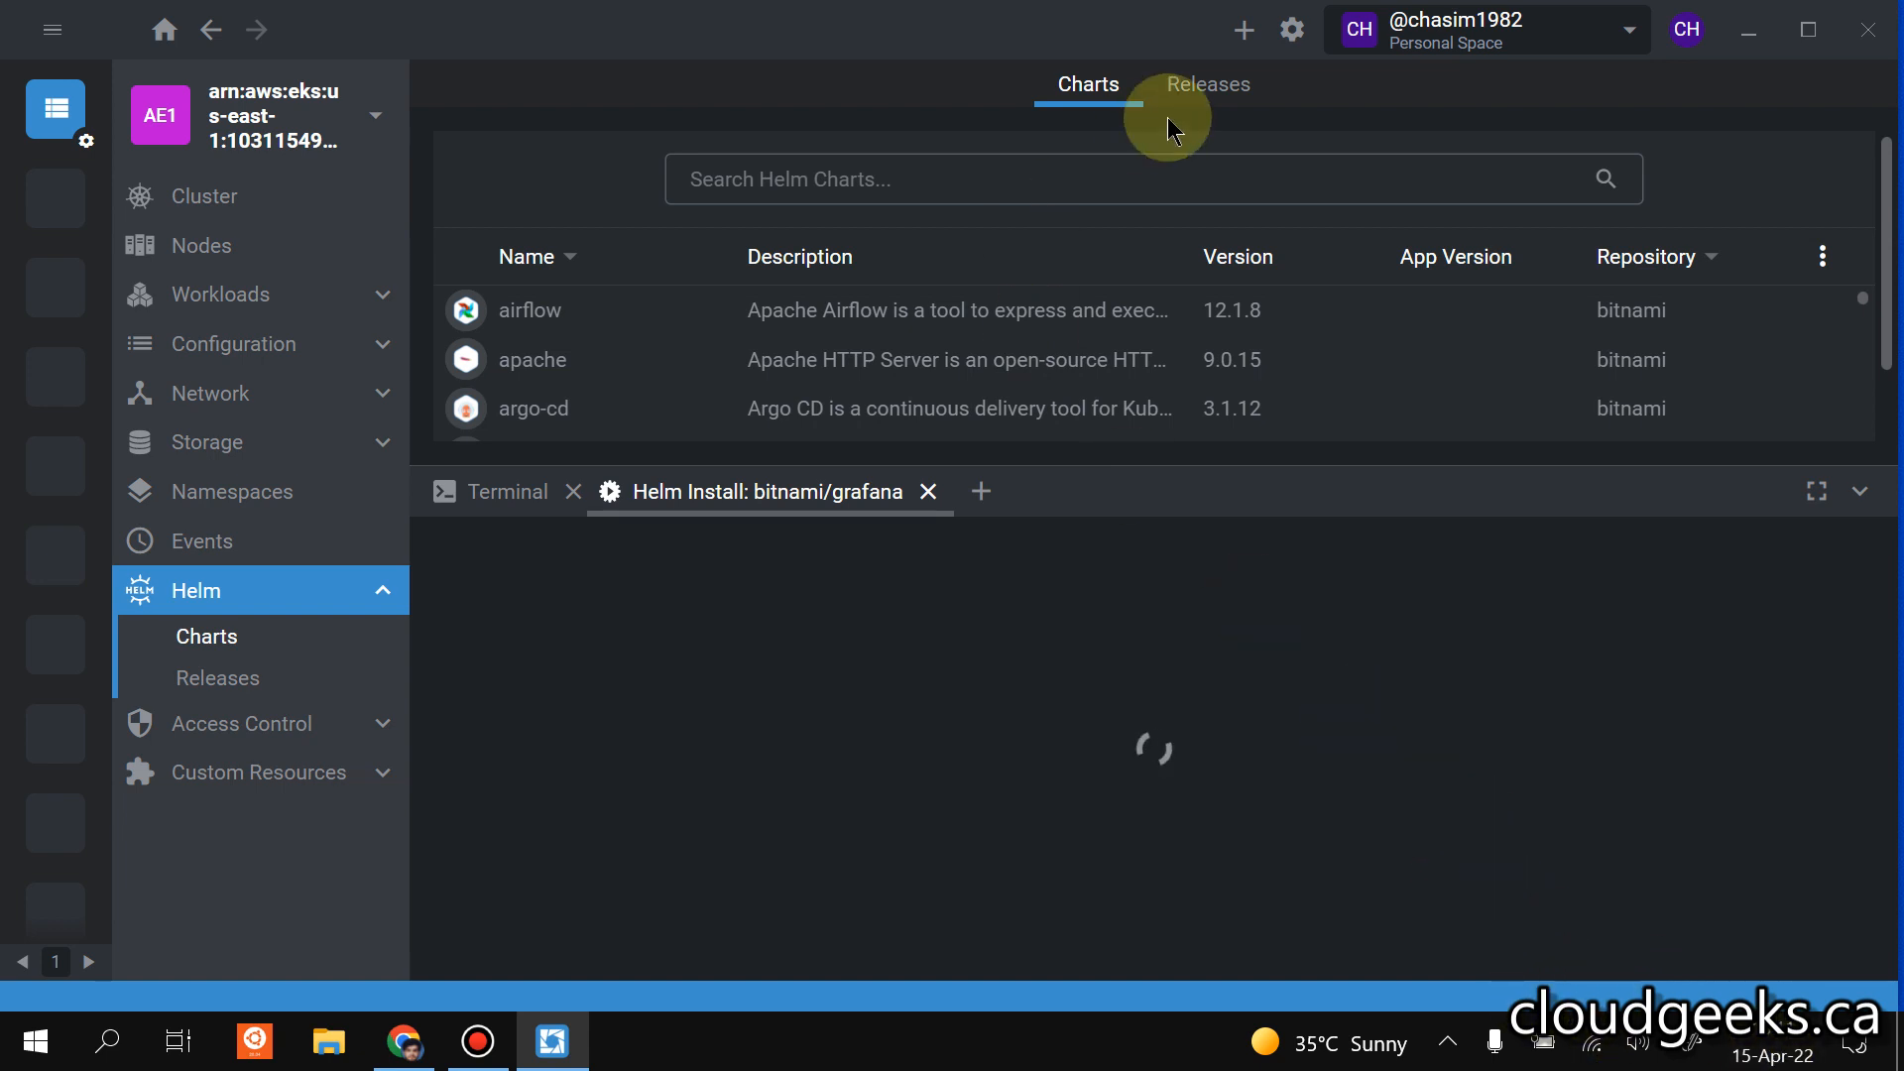
mouse_move(1167, 12)
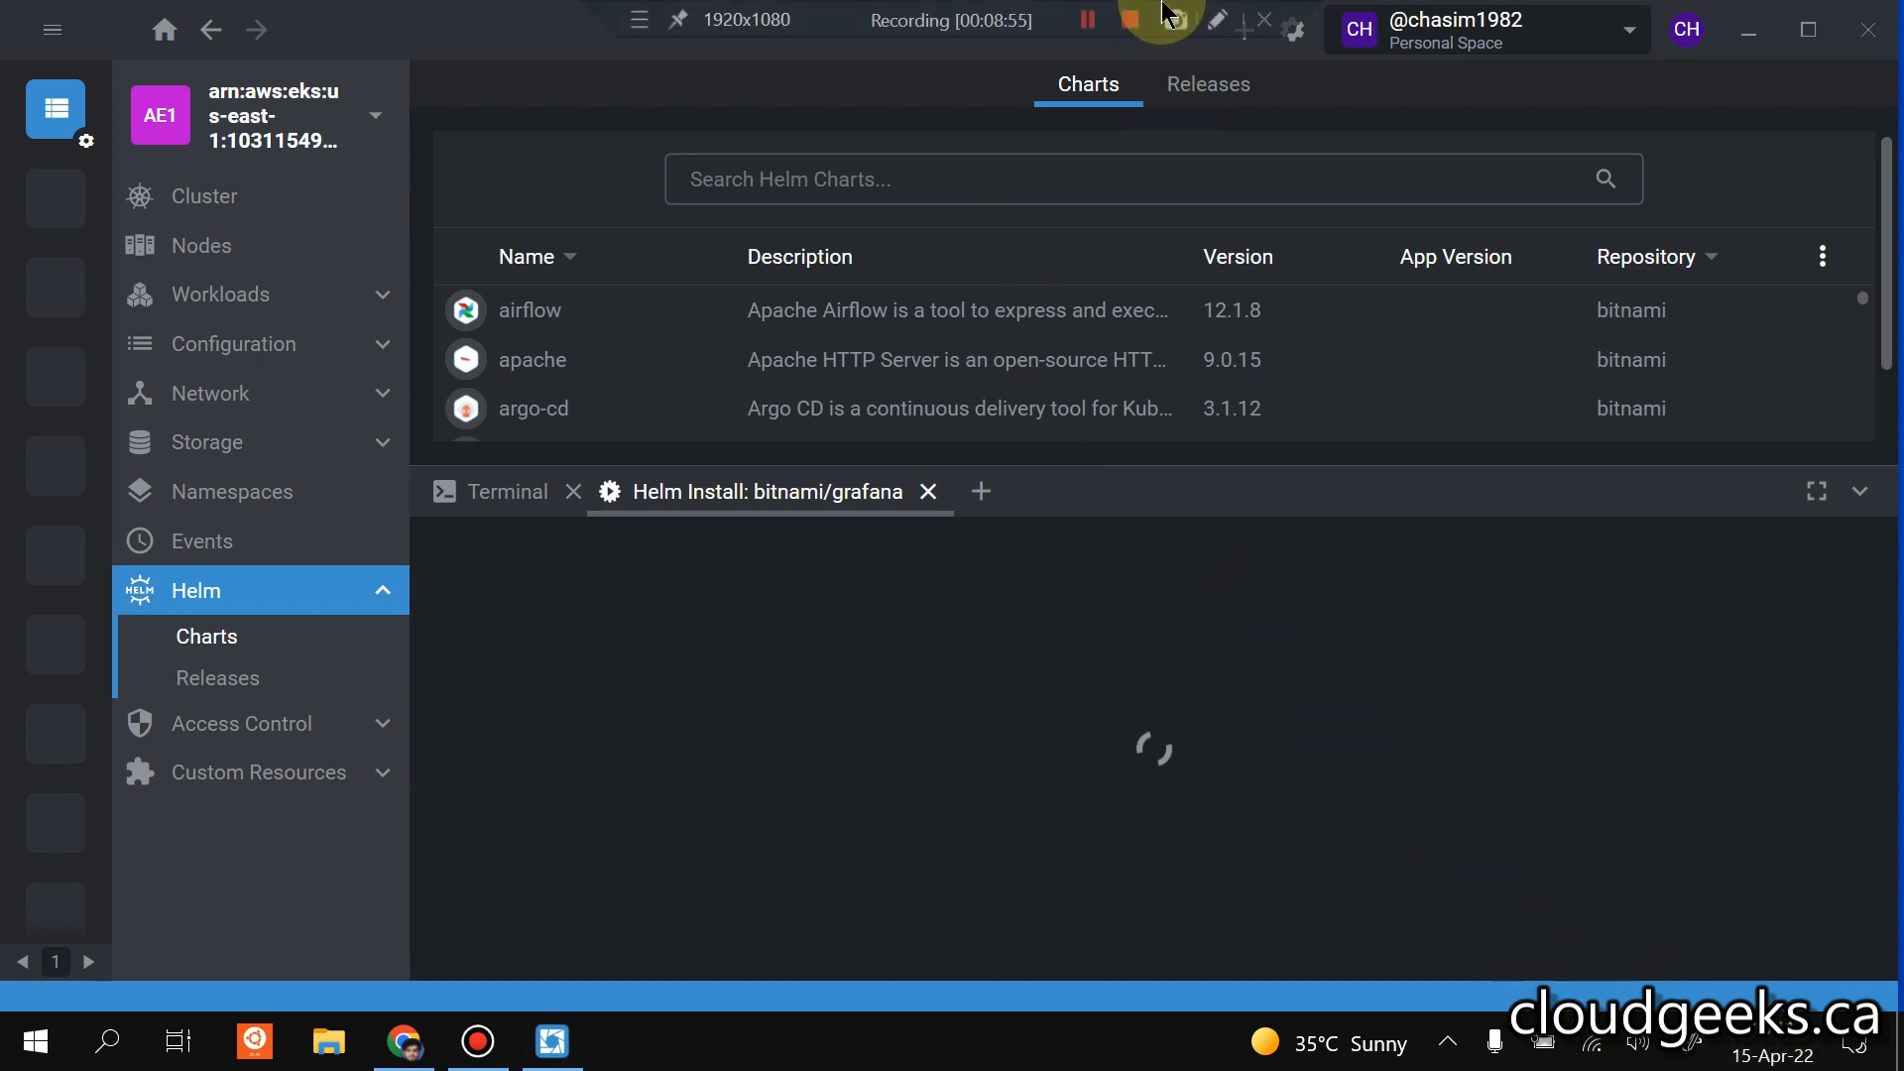
click(1088, 20)
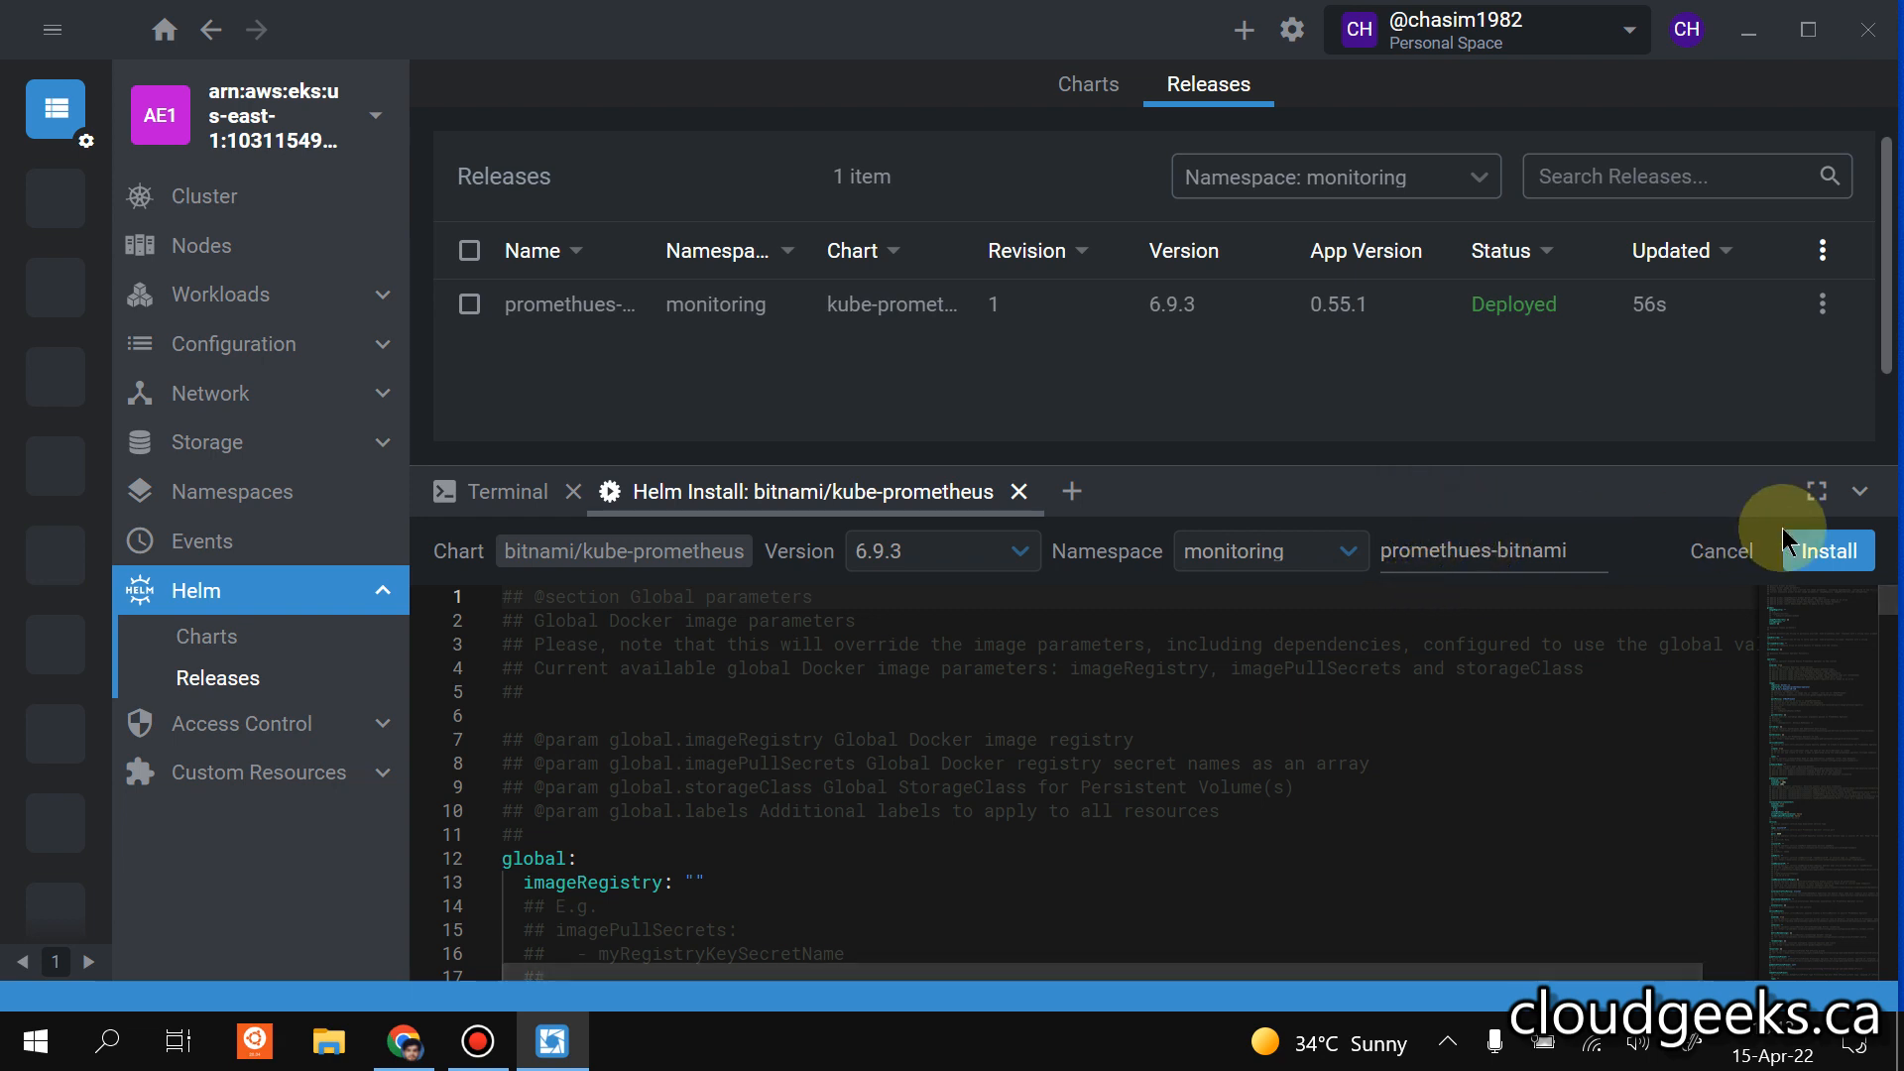
Close the leftover kube-prometheus install setup and check the Helm releases in the monitoring namespace.
click(1018, 492)
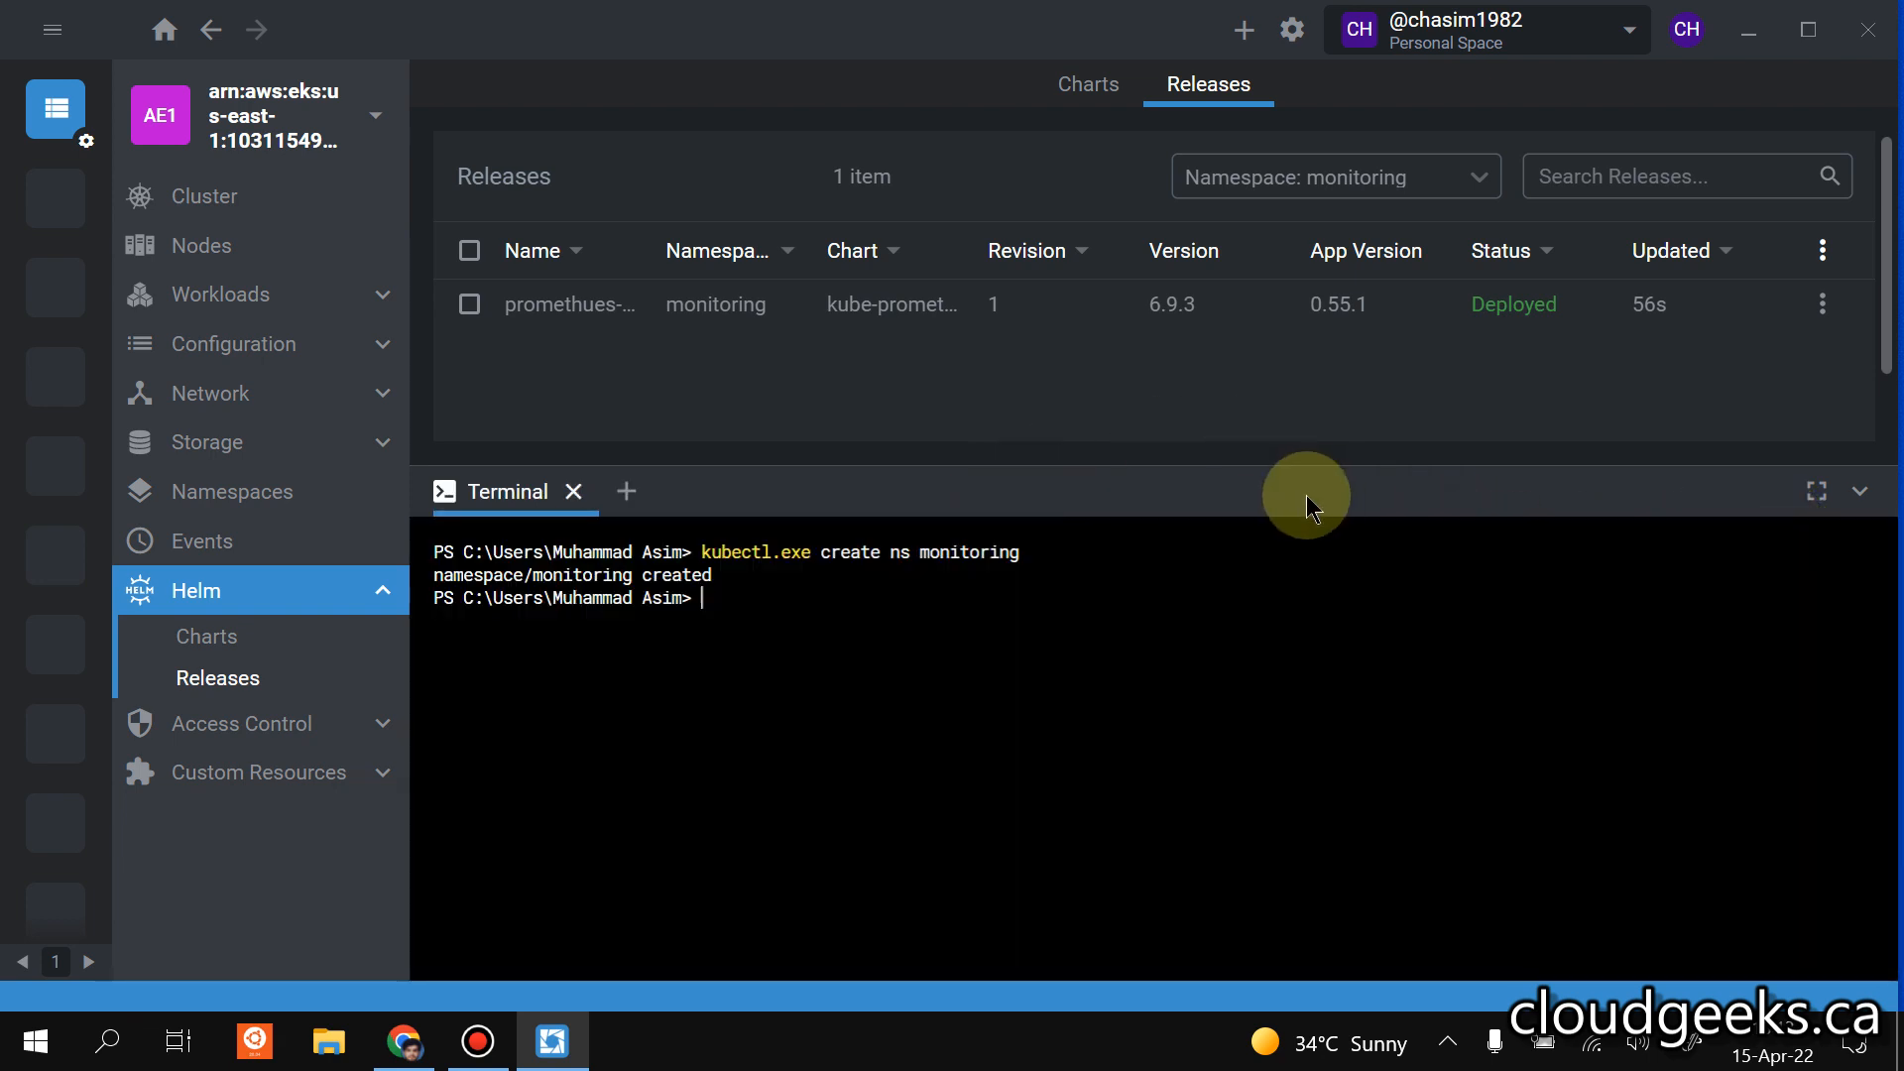
click(243, 640)
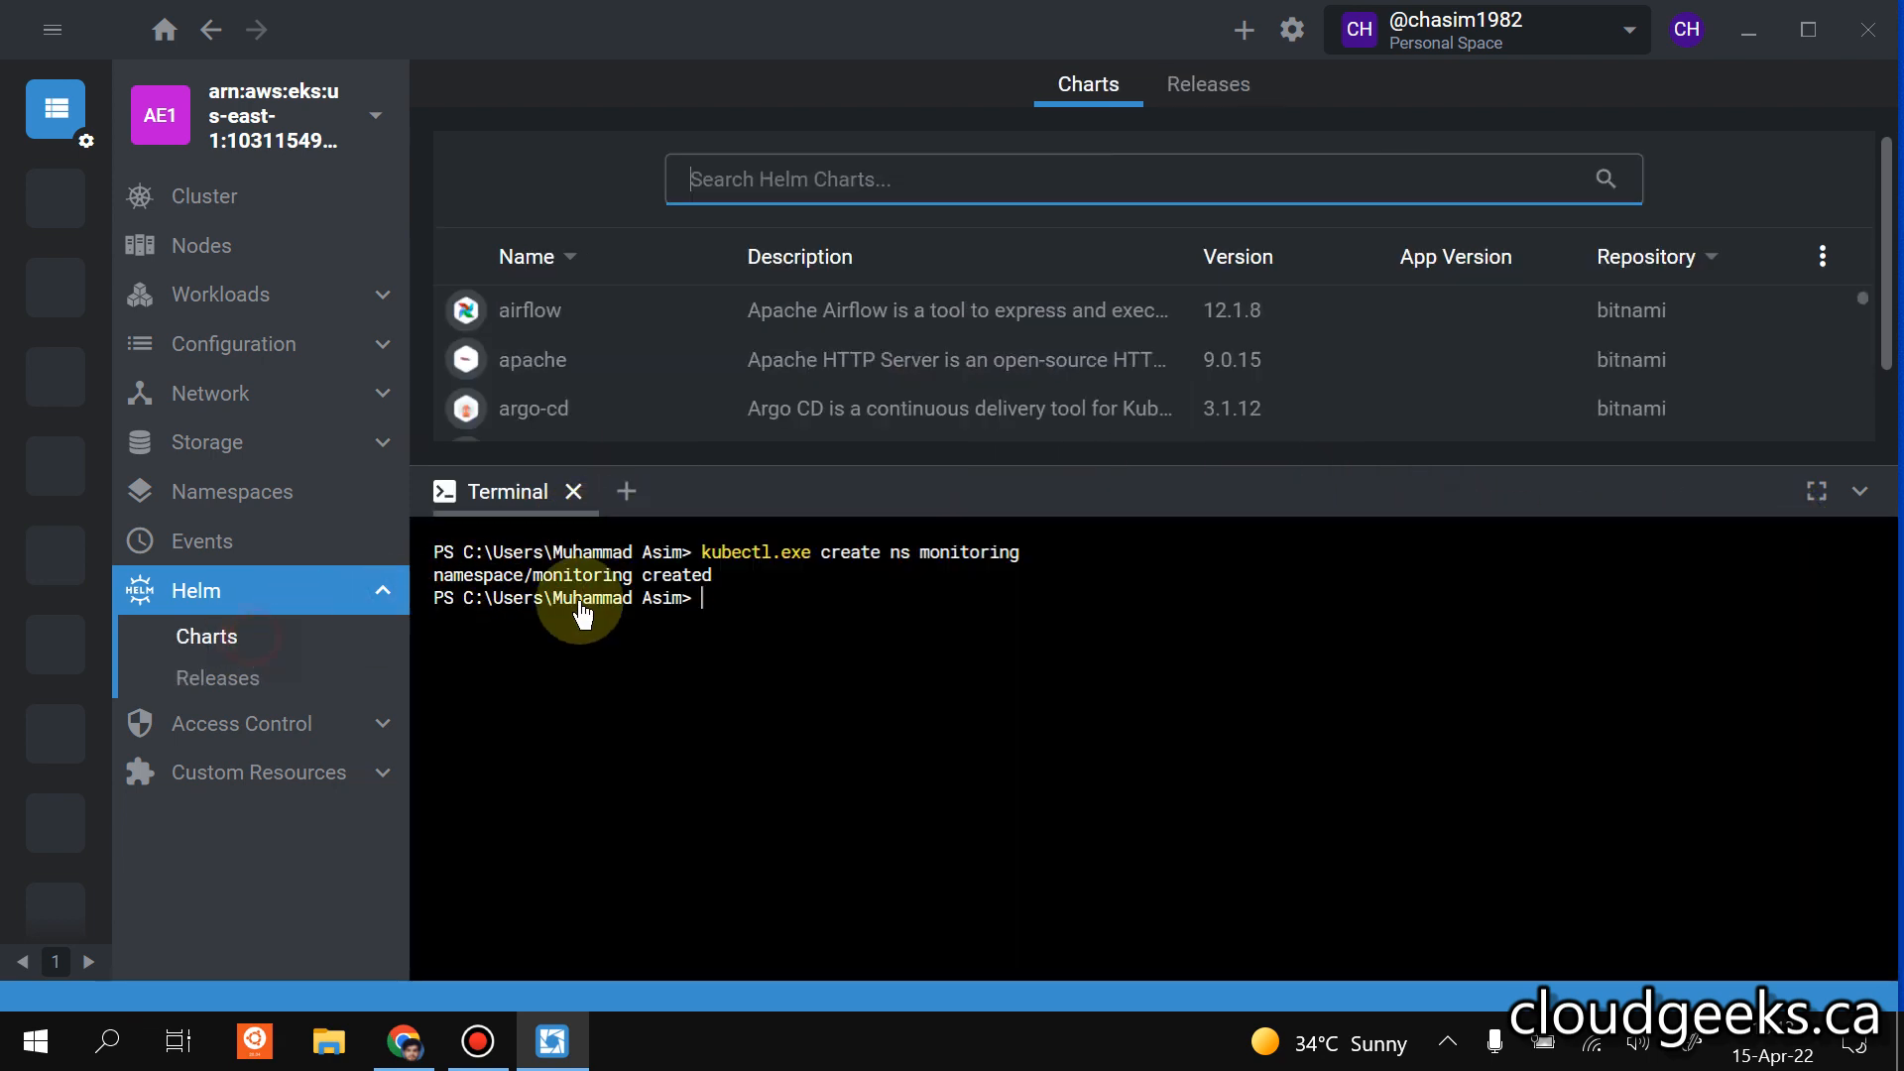
click(230, 680)
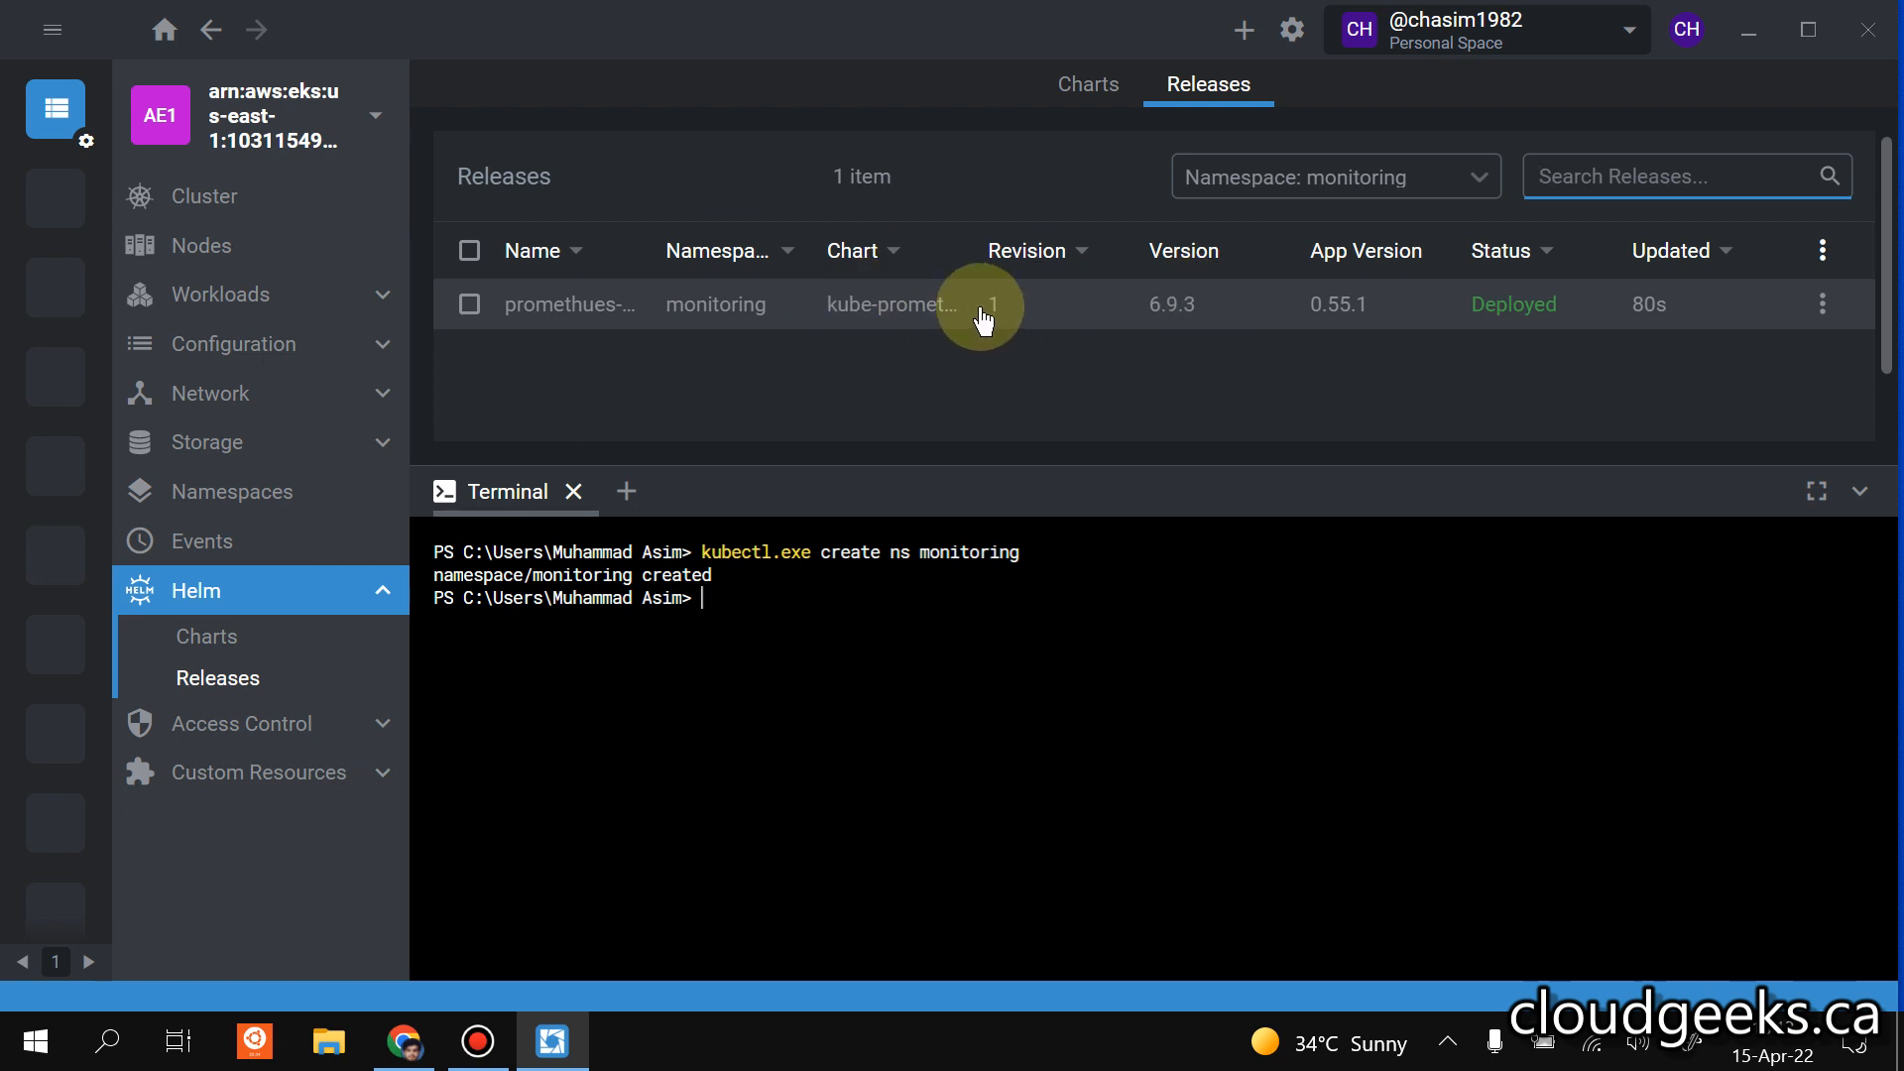
Search the Helm charts for "grafana" and open the install setup for the bitnami/grafana chart.
click(238, 640)
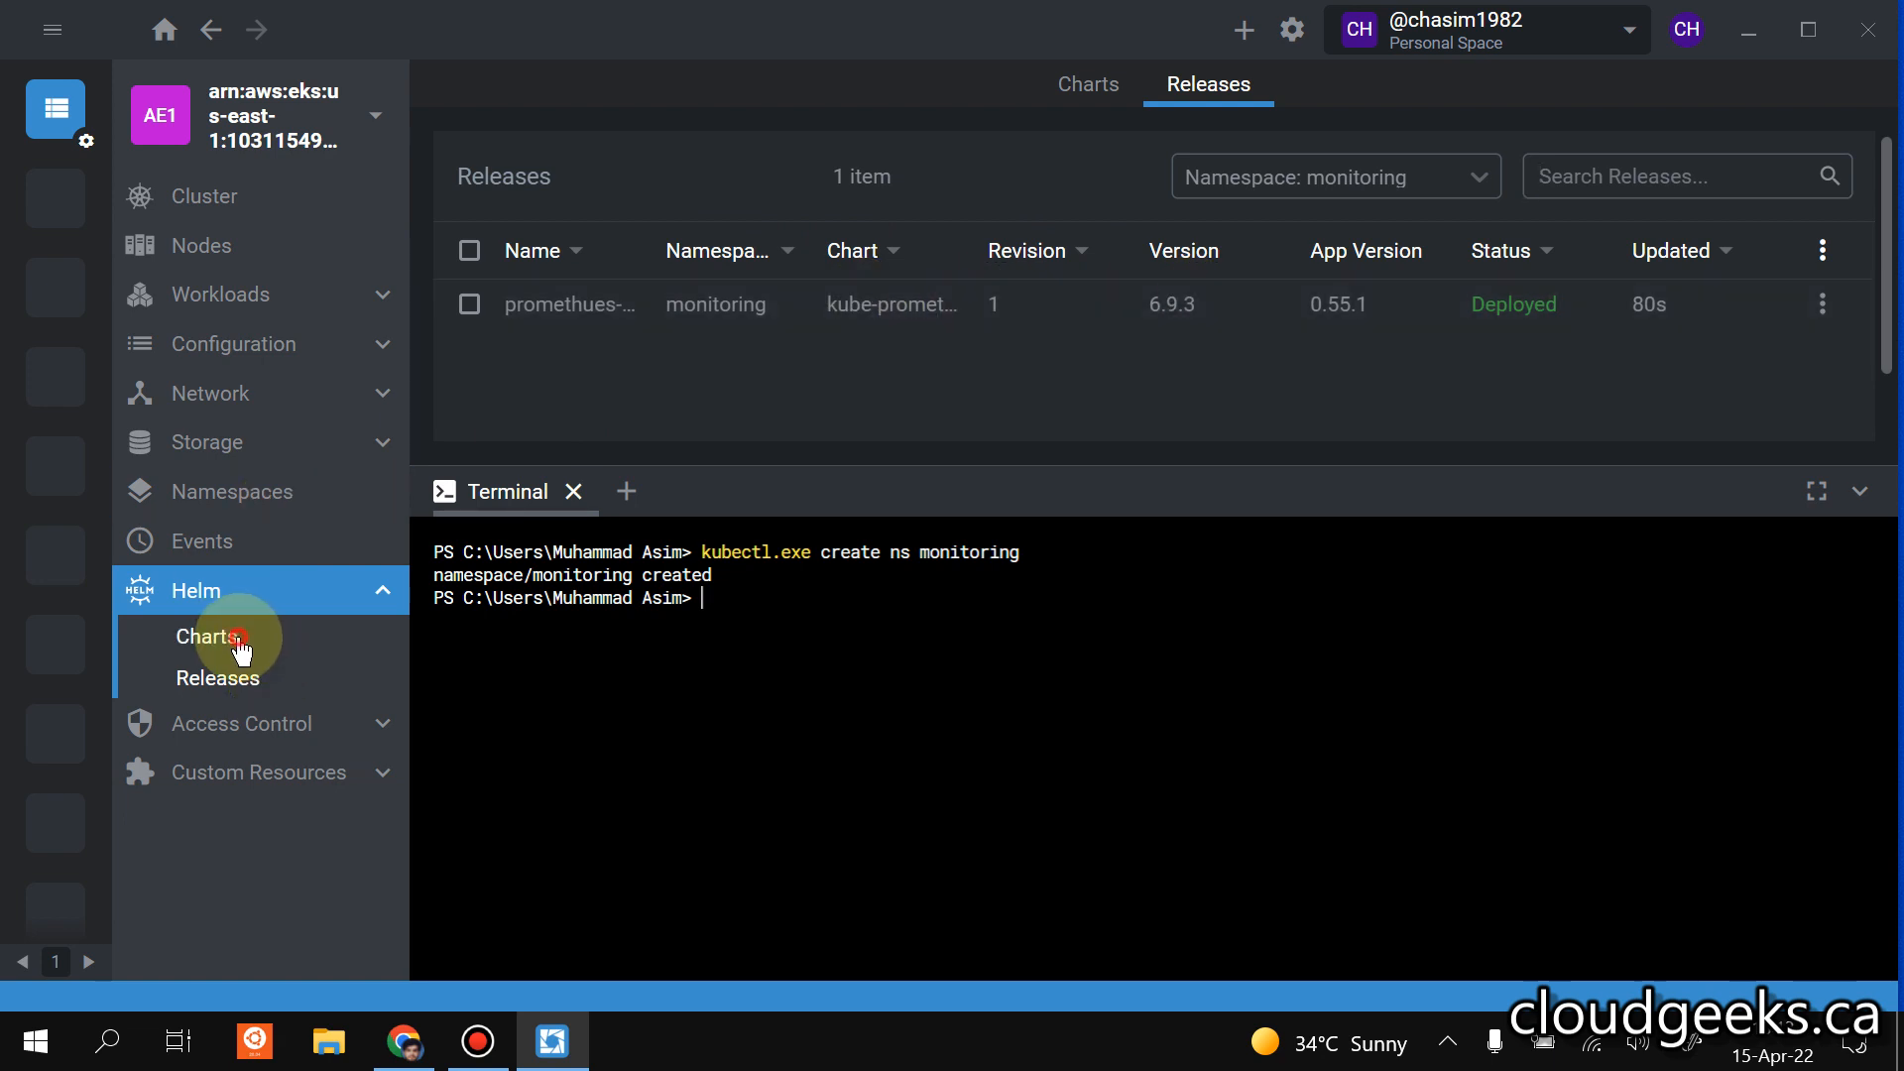
click(1157, 174)
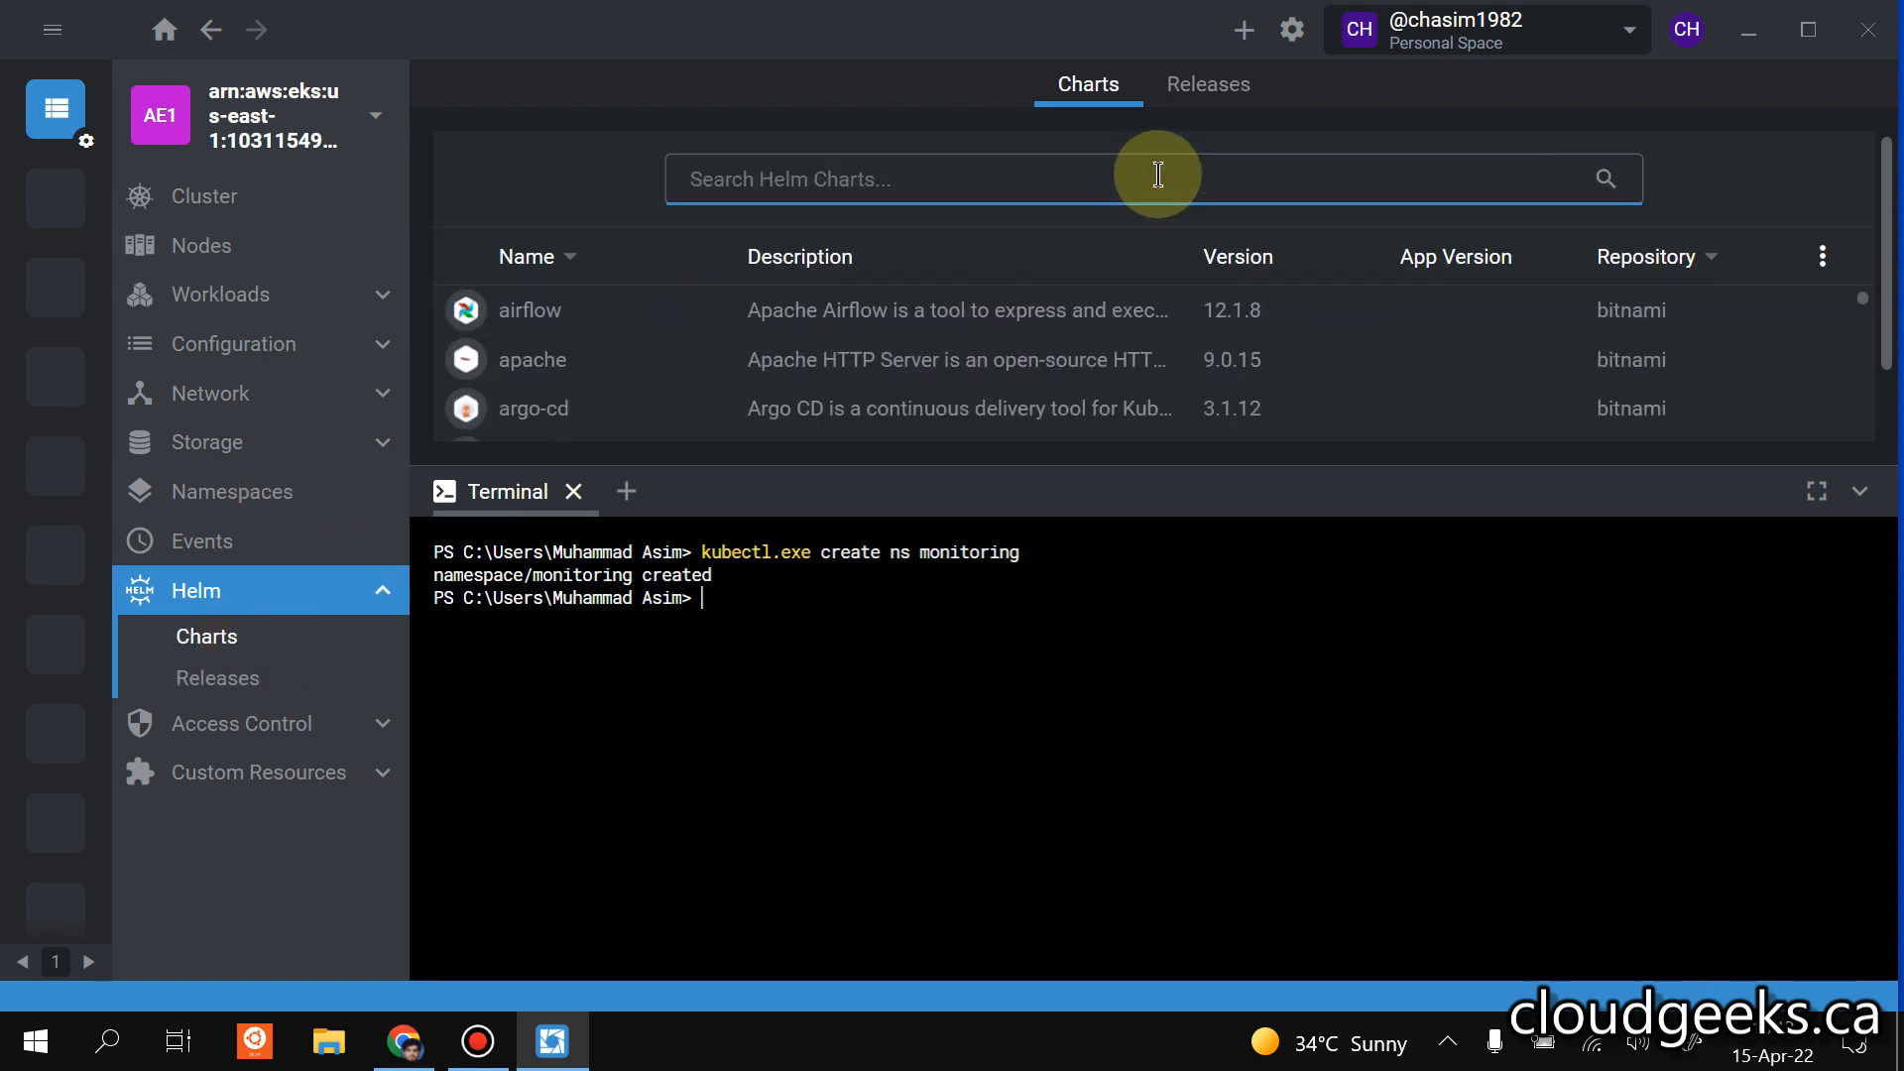
text(grafana)
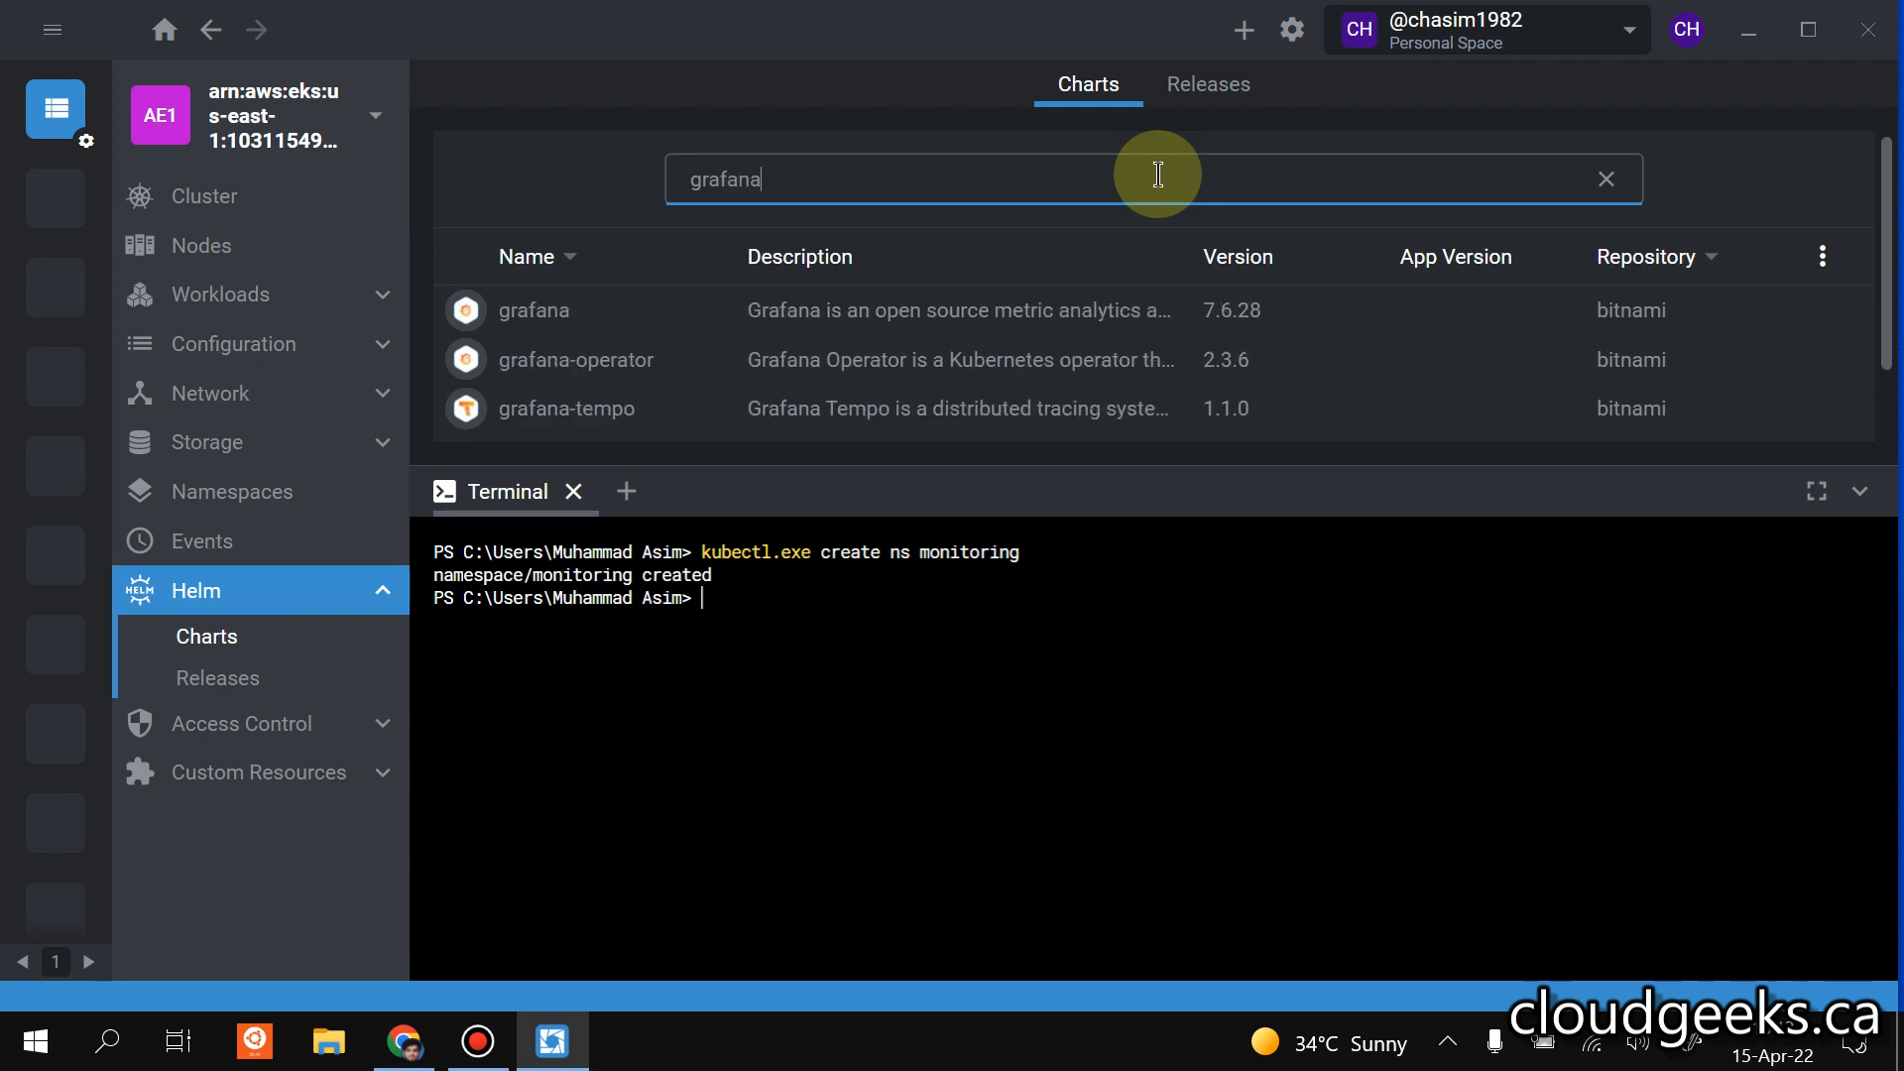
click(1086, 310)
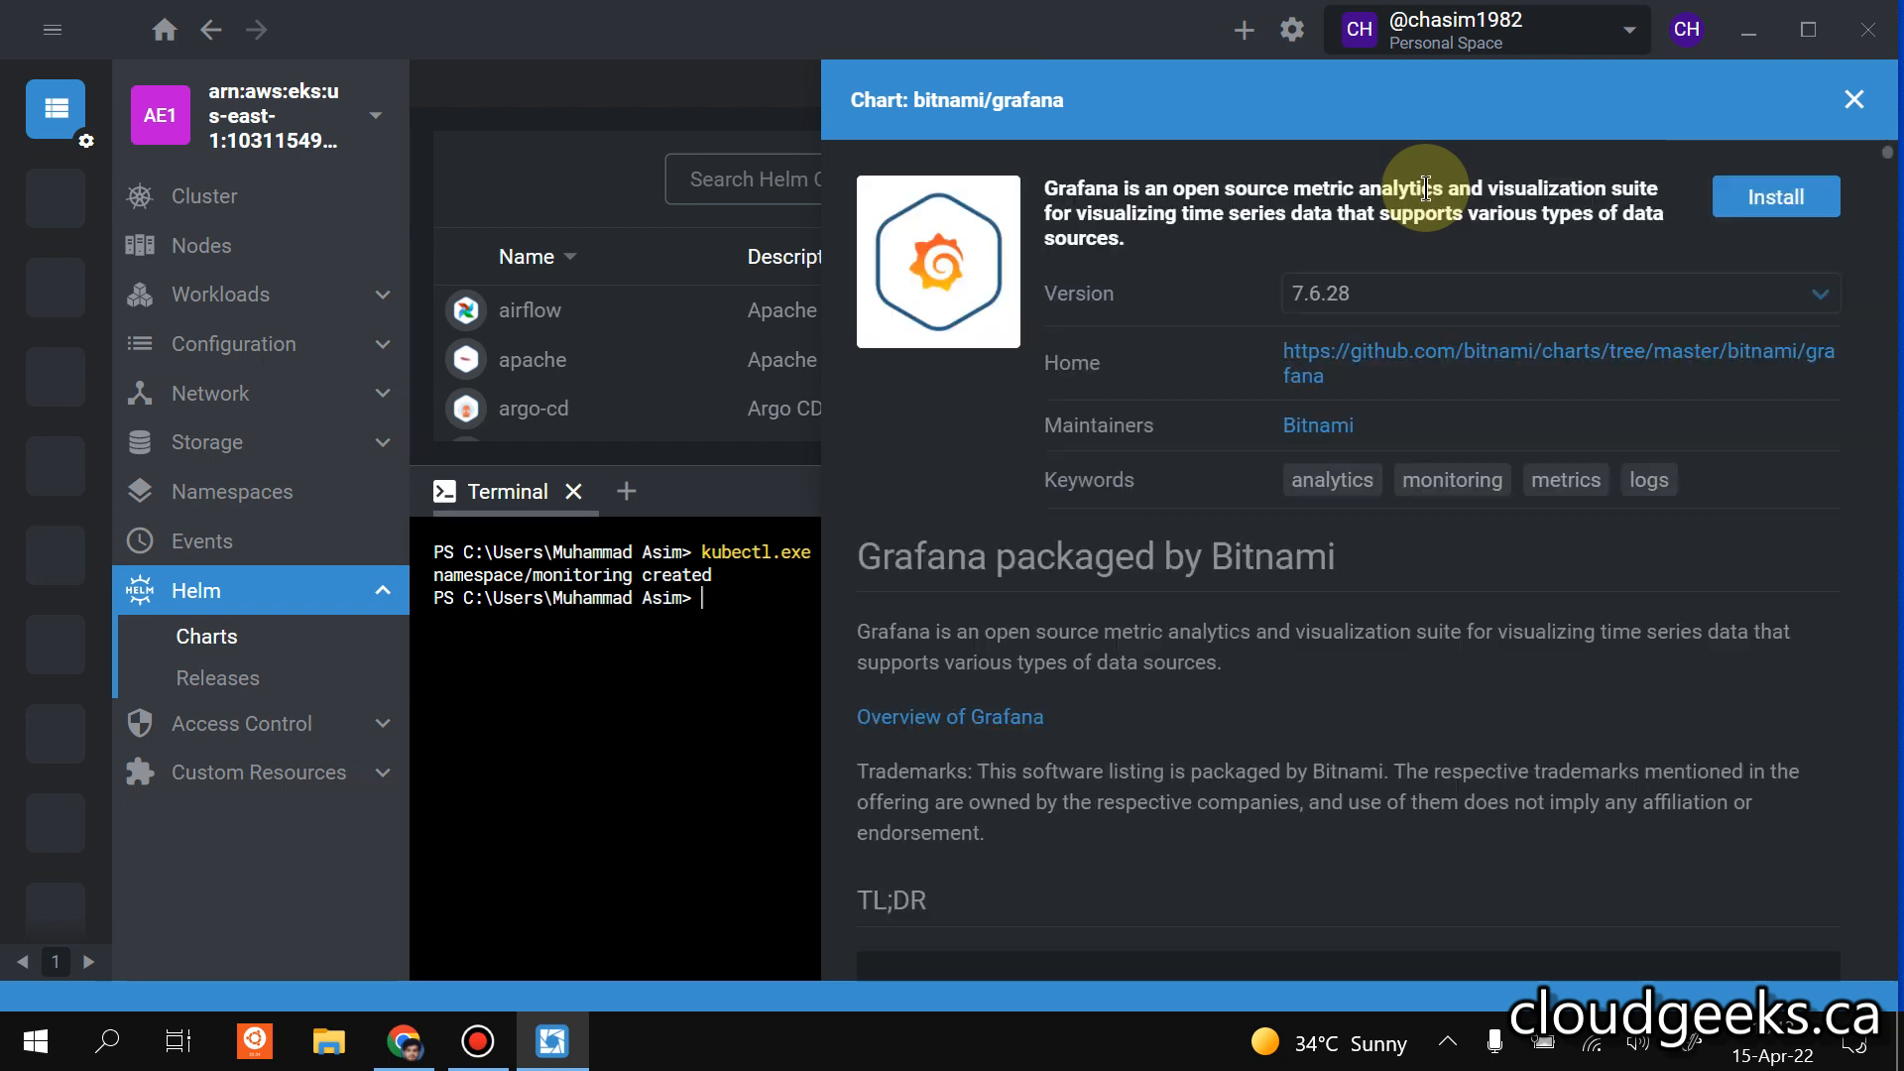
click(1755, 196)
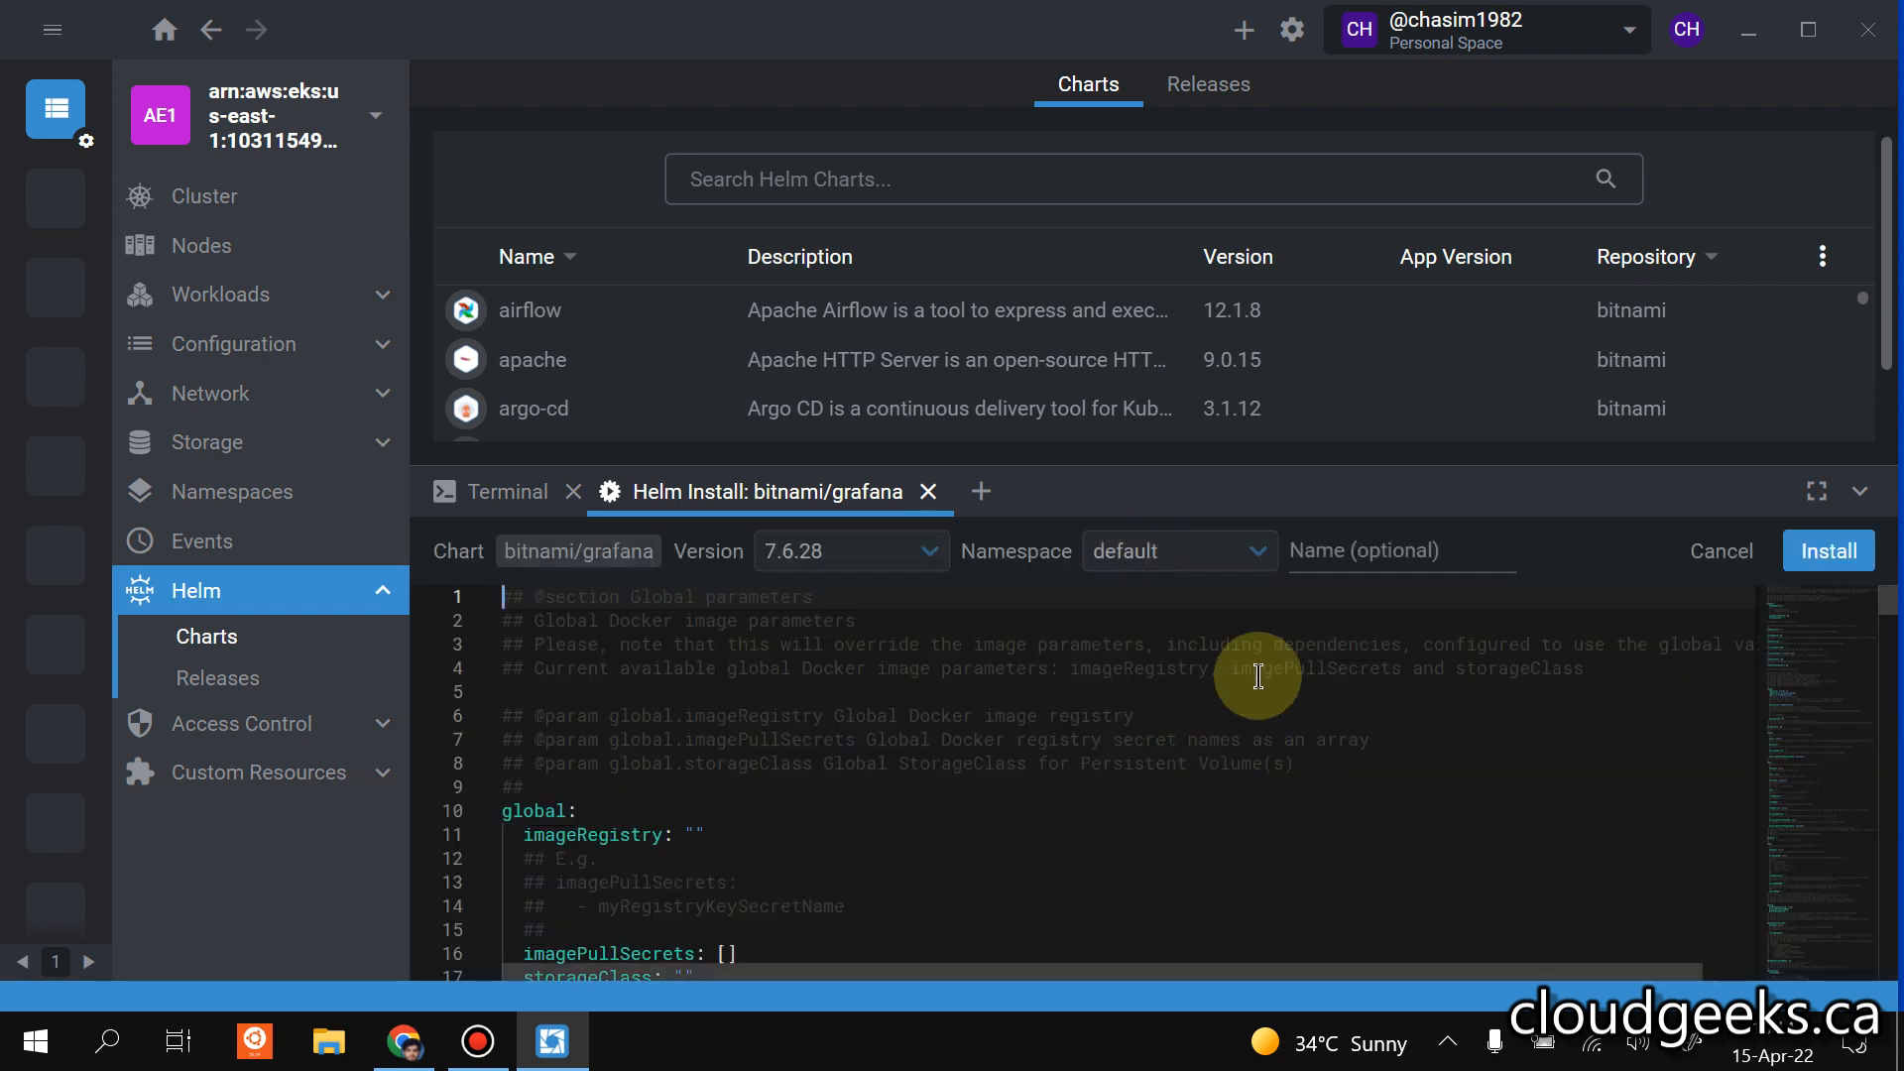
Install bitnami/grafana version 7.6.28 in the monitoring namespace with the release name grafana-bitnami.
click(1203, 557)
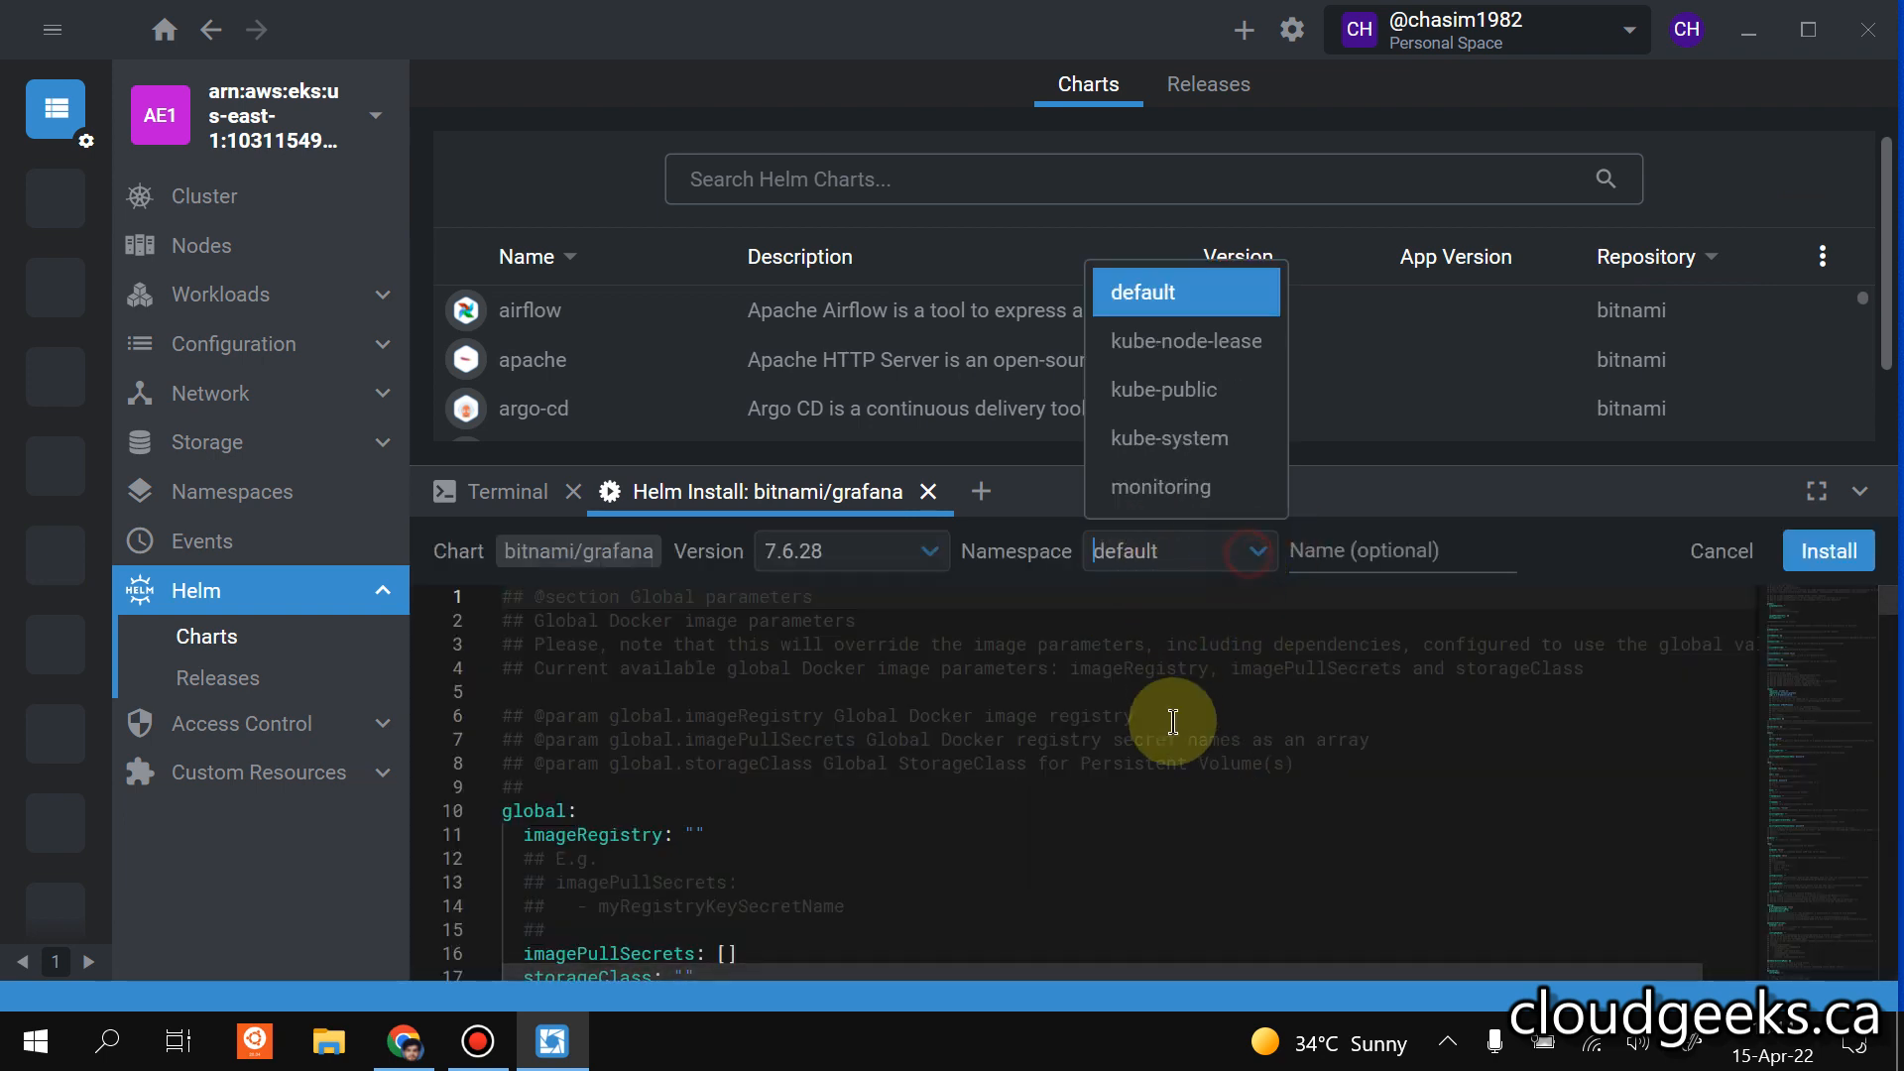
click(1203, 487)
click(1364, 549)
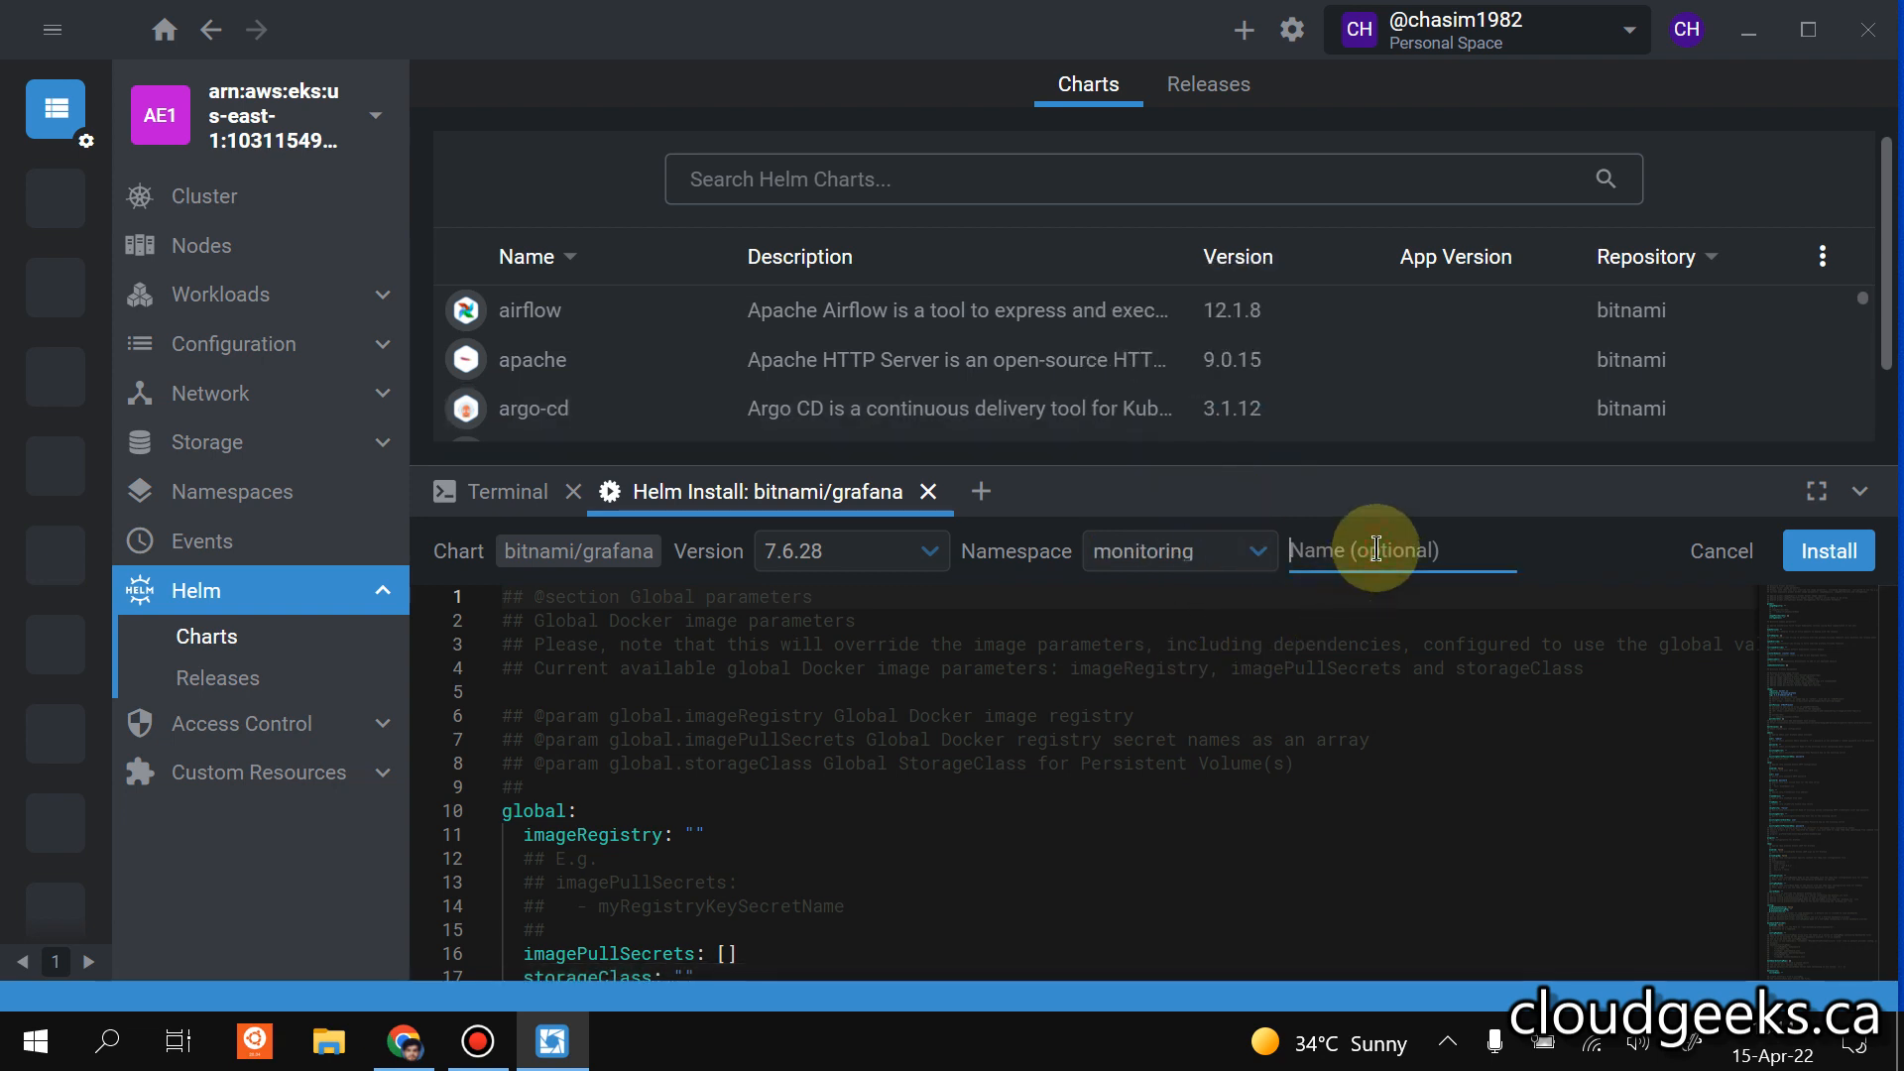
text(grafana-bitnami)
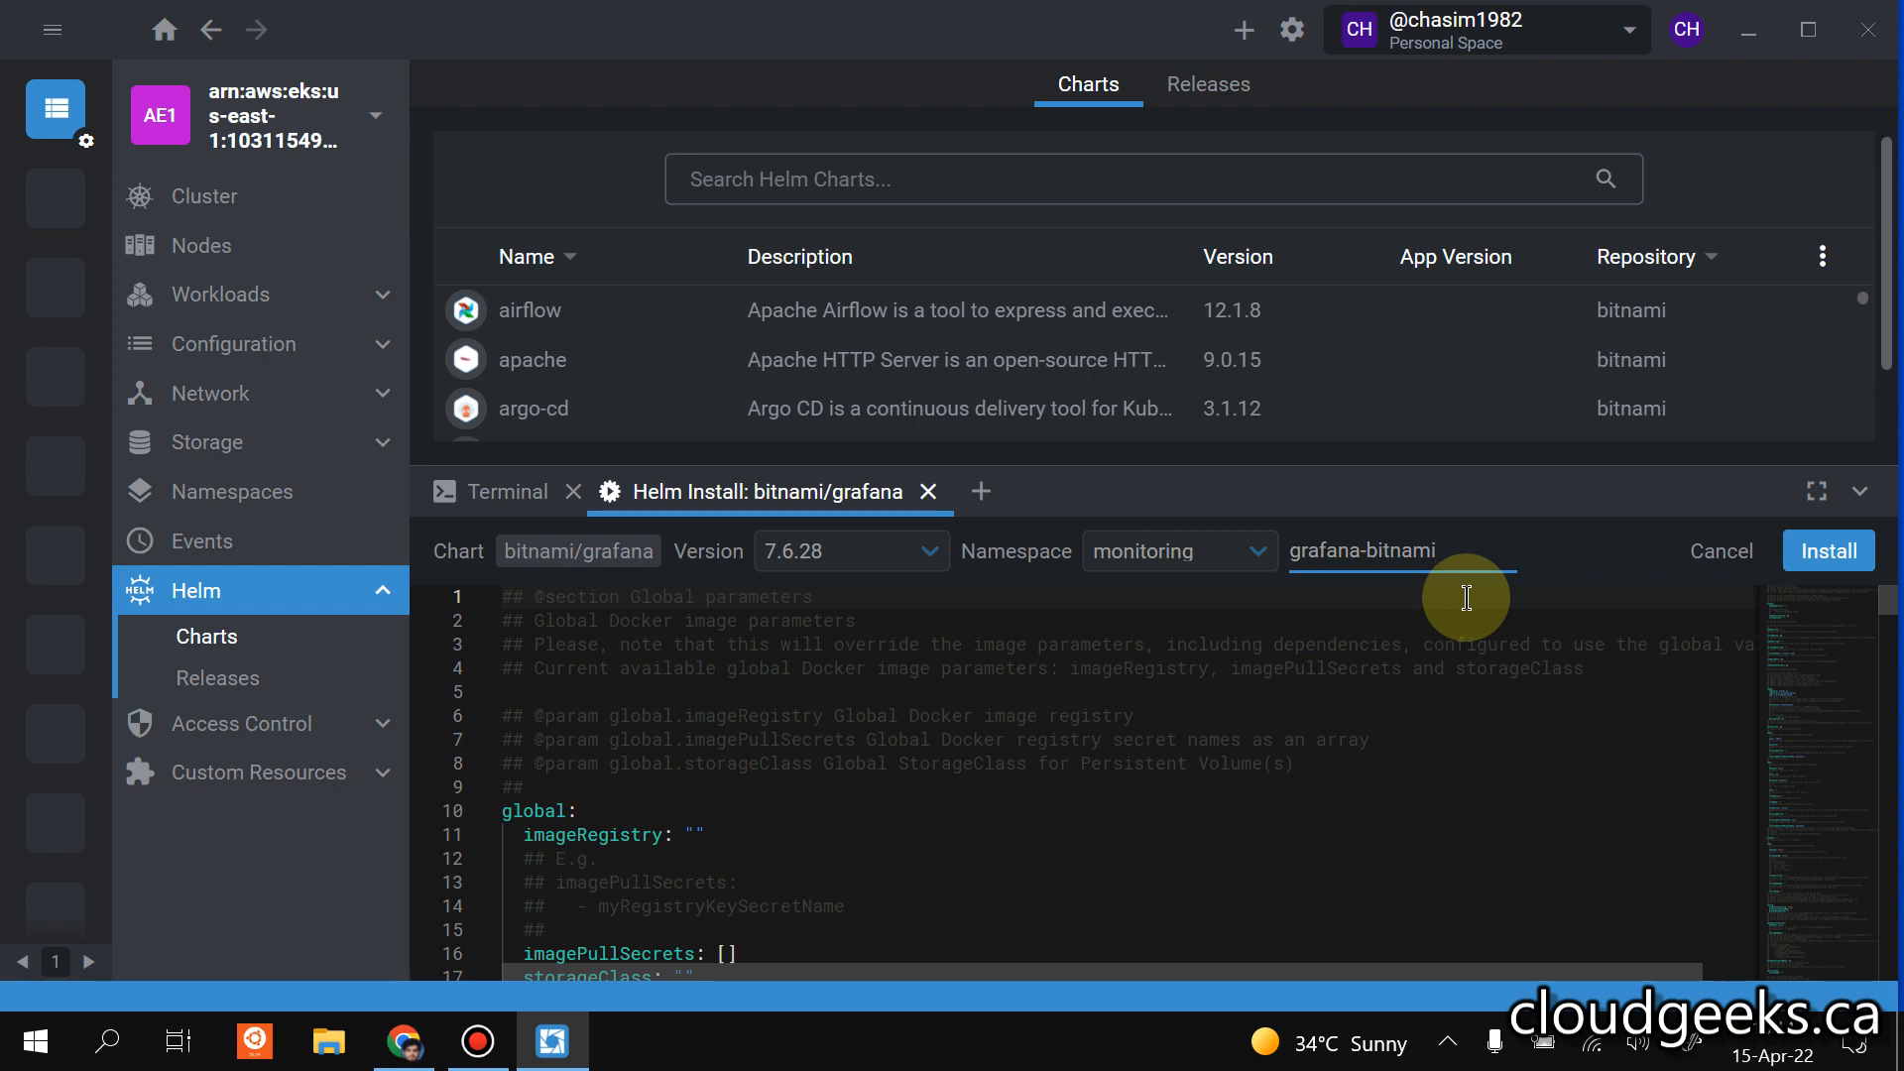
click(1829, 550)
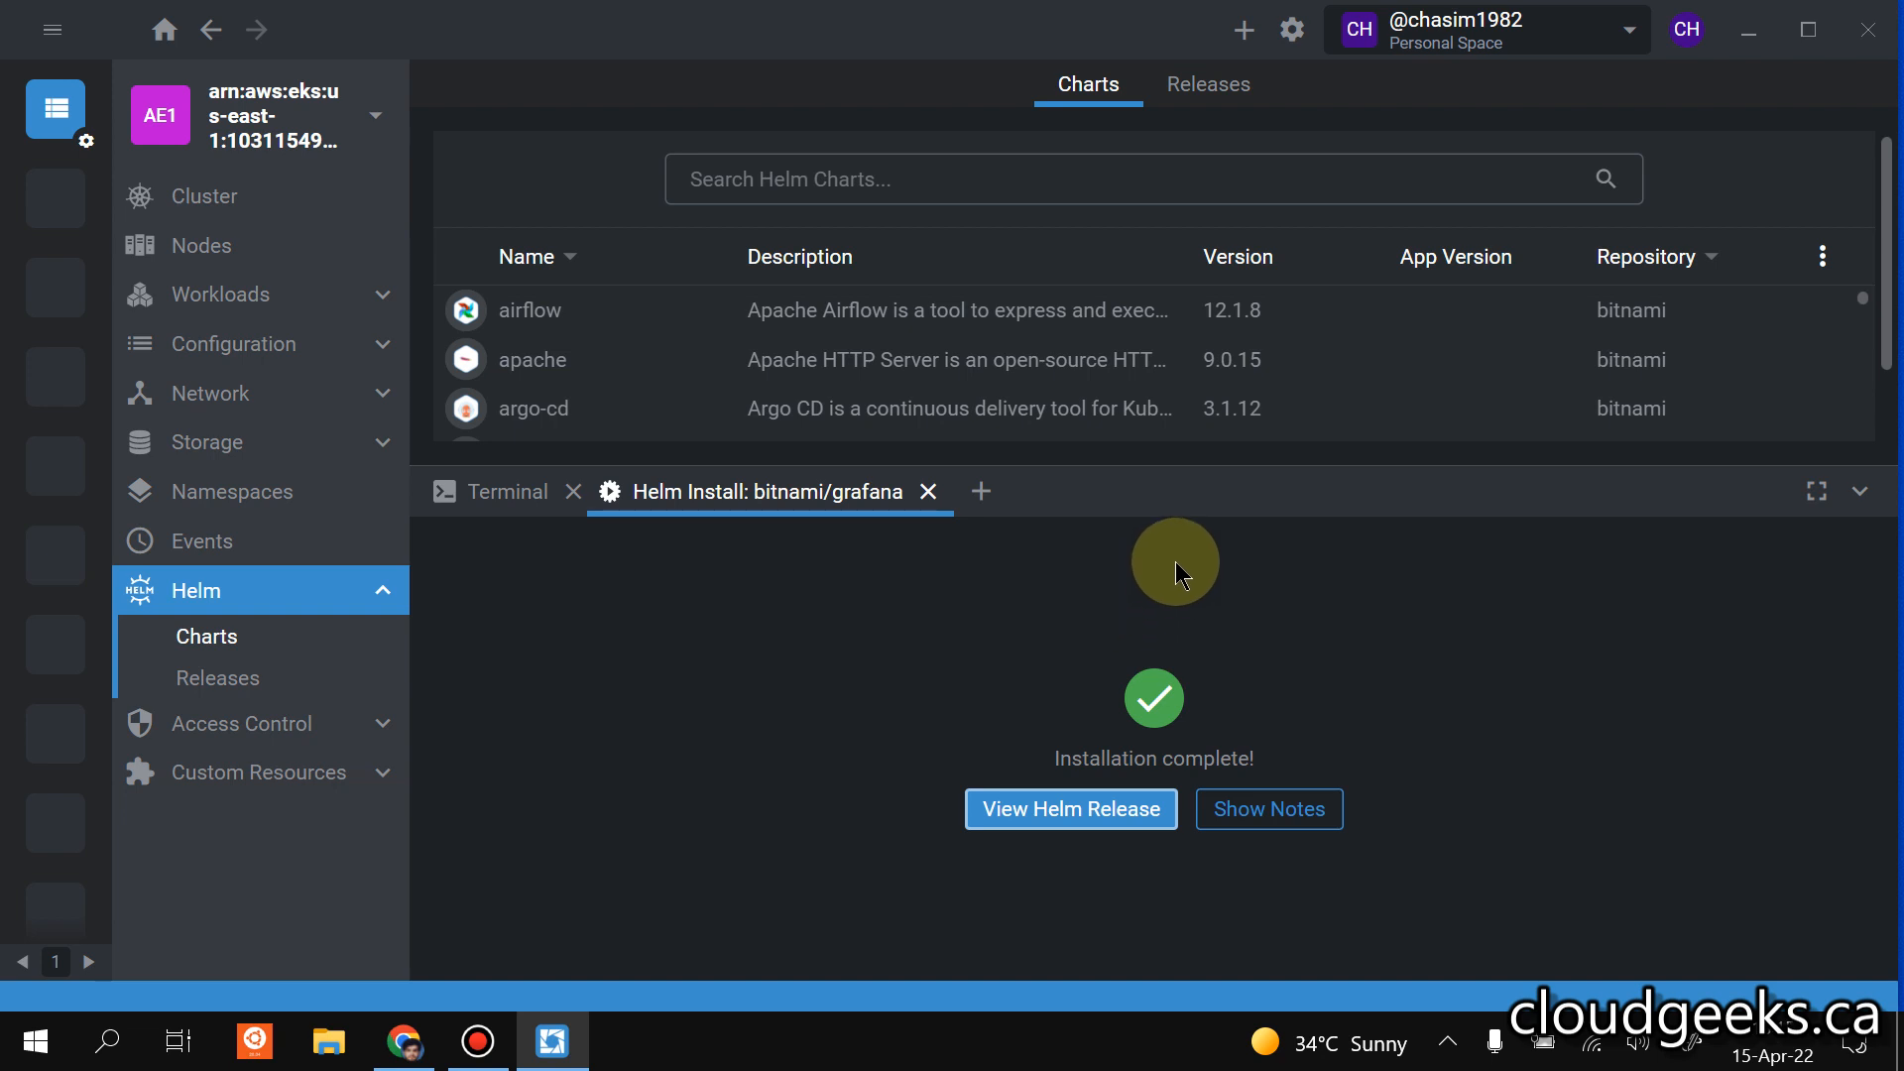
Check the installed Helm releases, the cluster's resource usage and the node list.
click(245, 674)
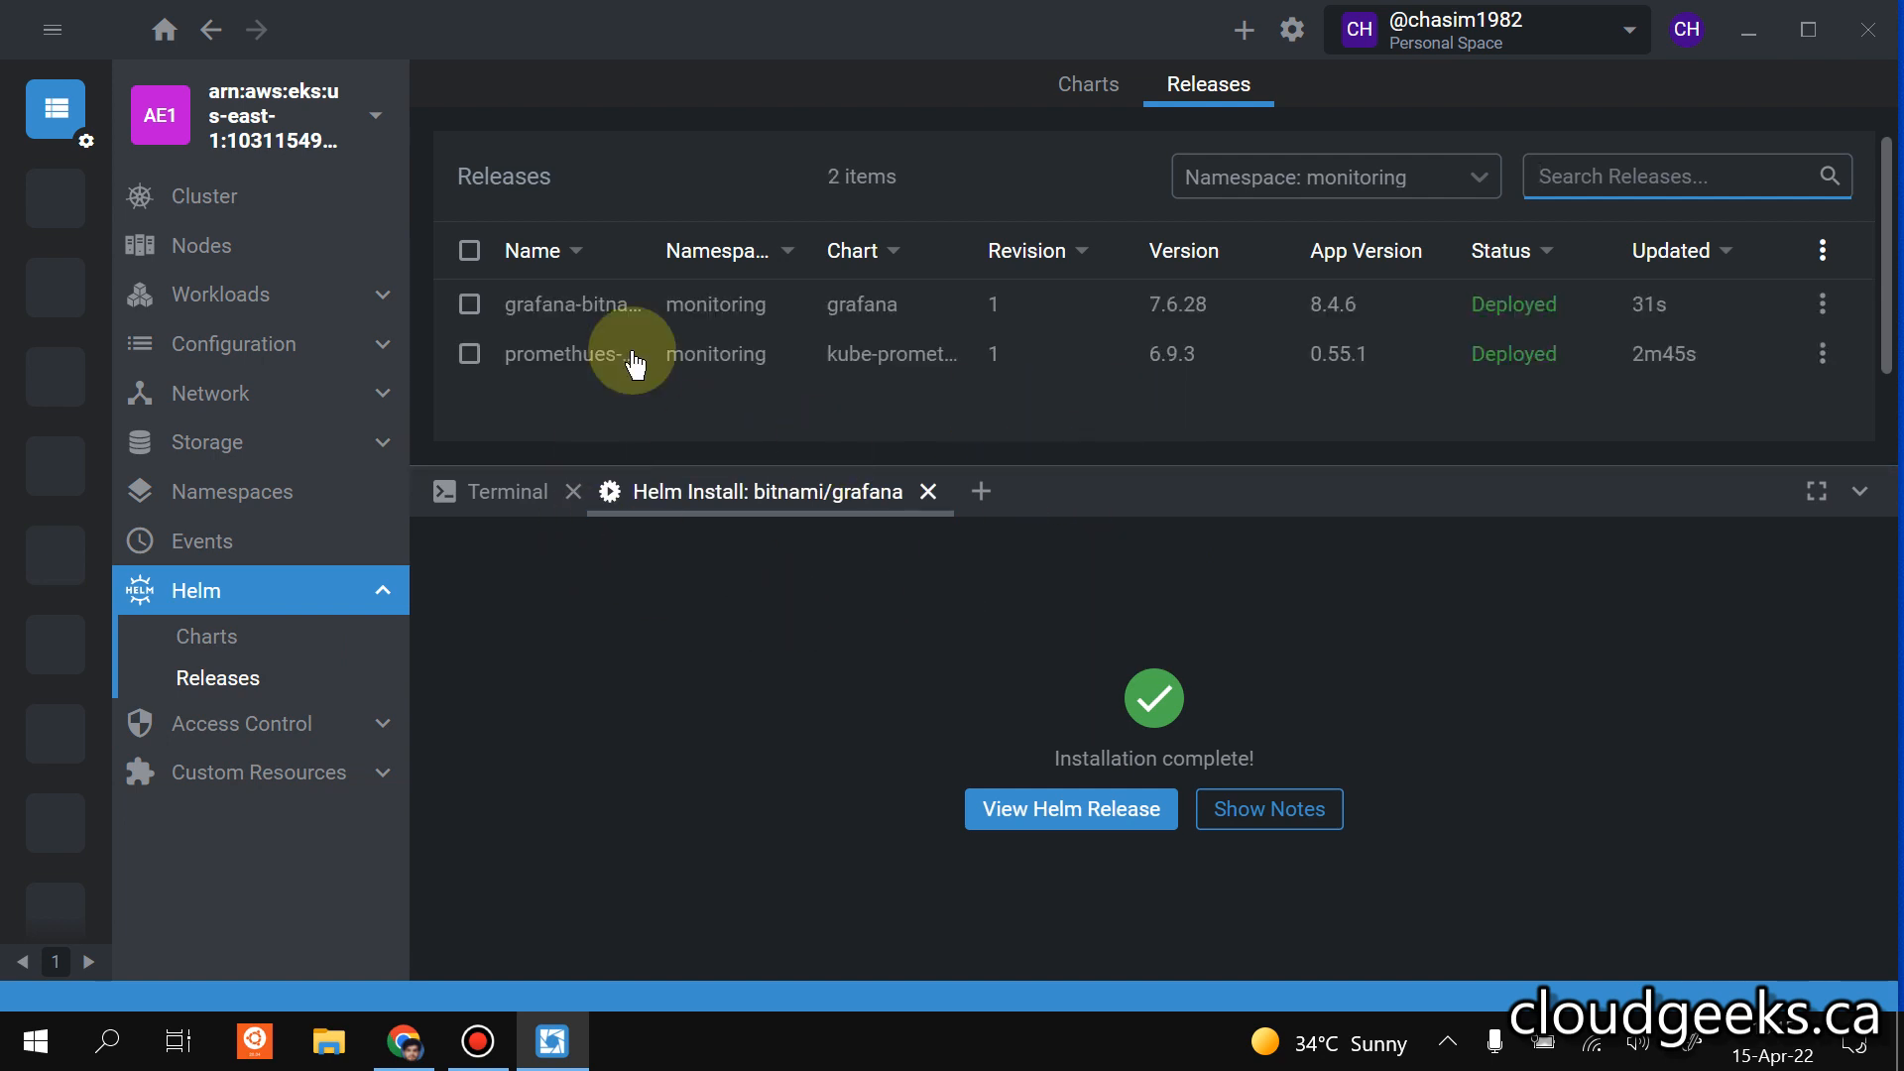
click(982, 492)
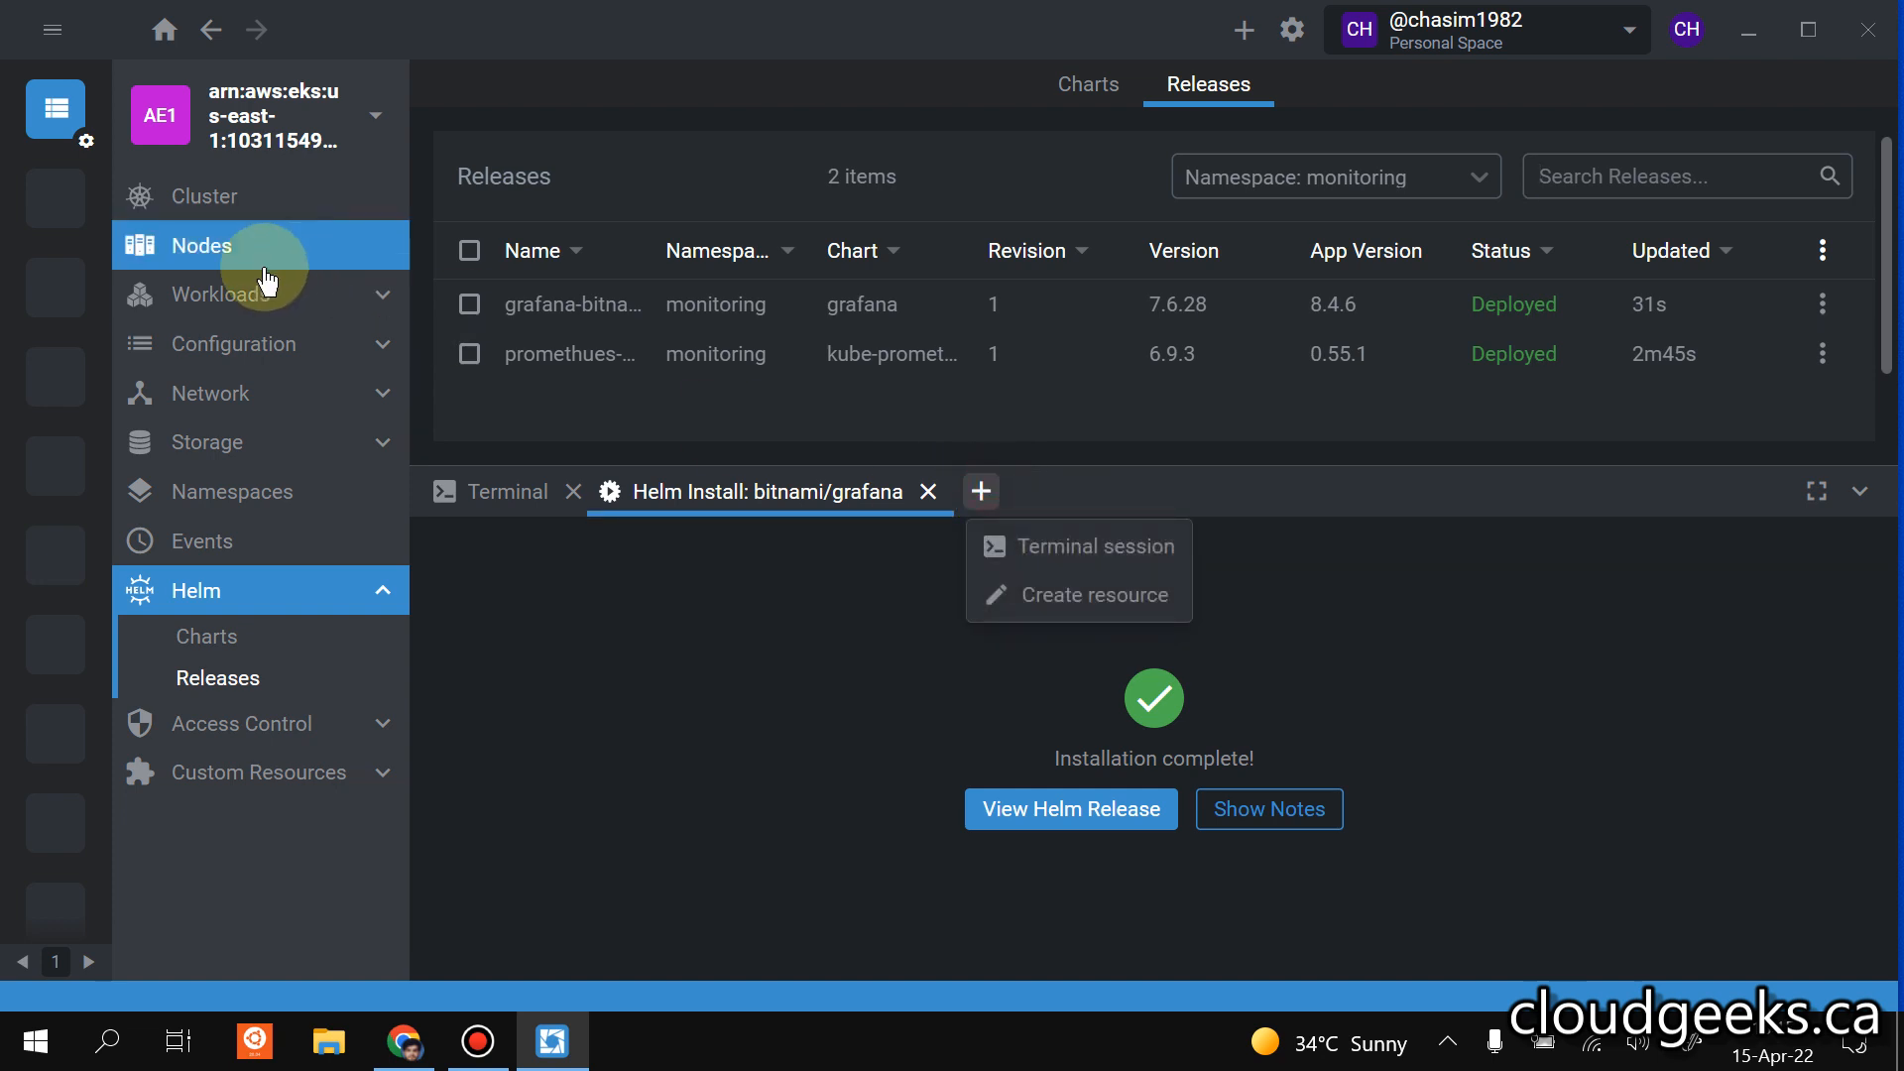
click(208, 194)
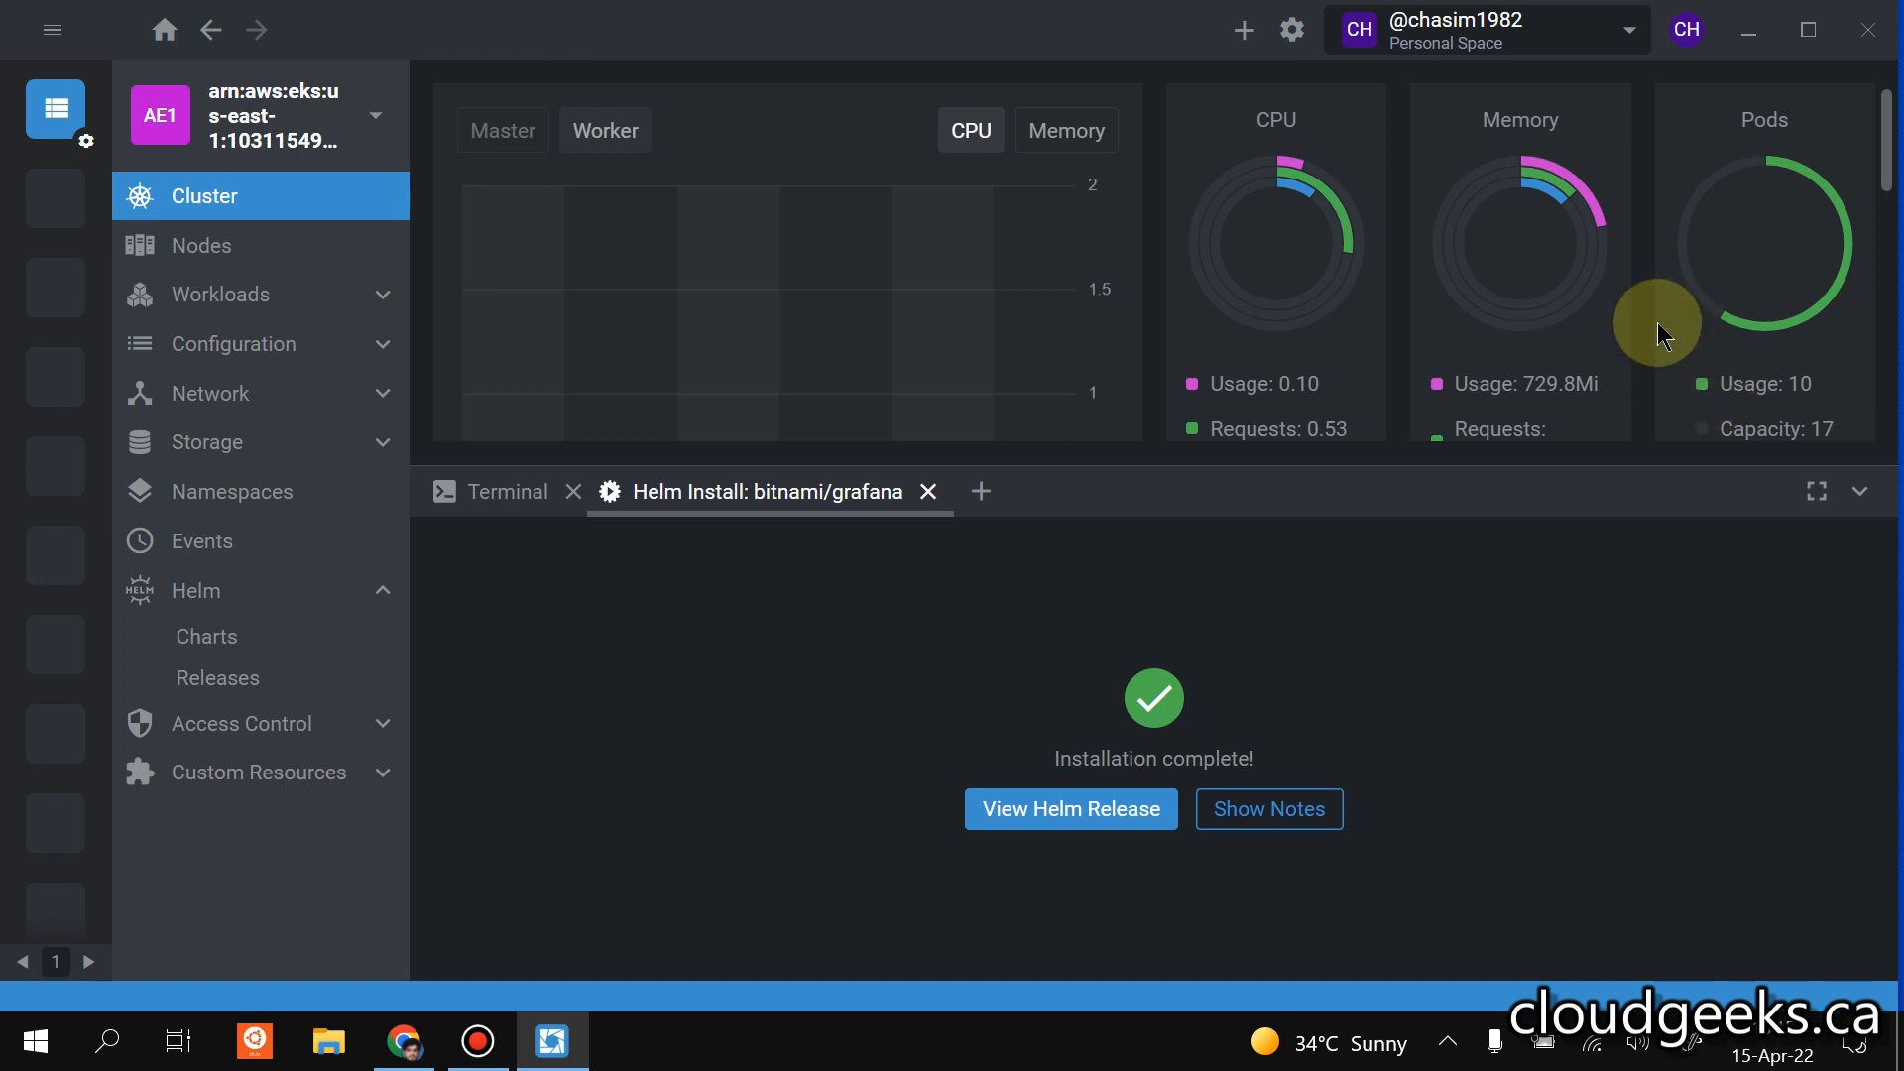
click(275, 351)
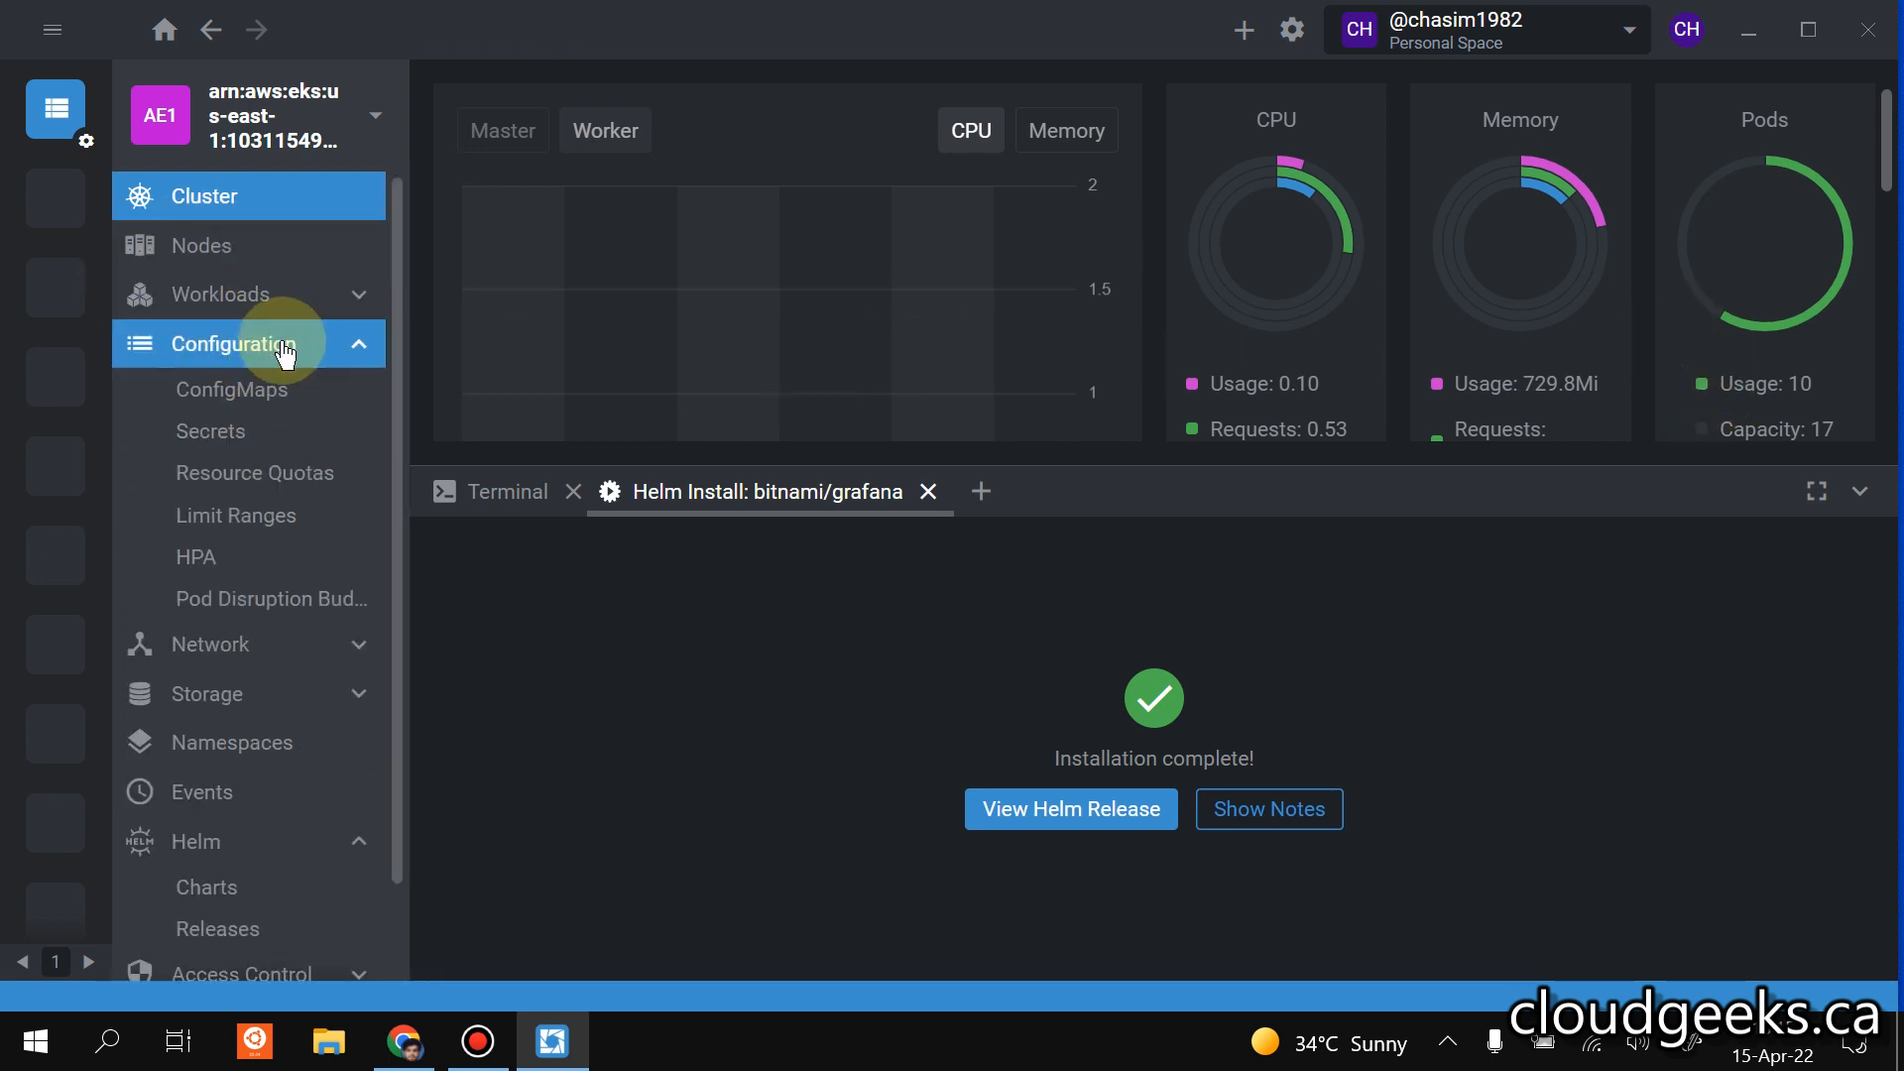
click(266, 263)
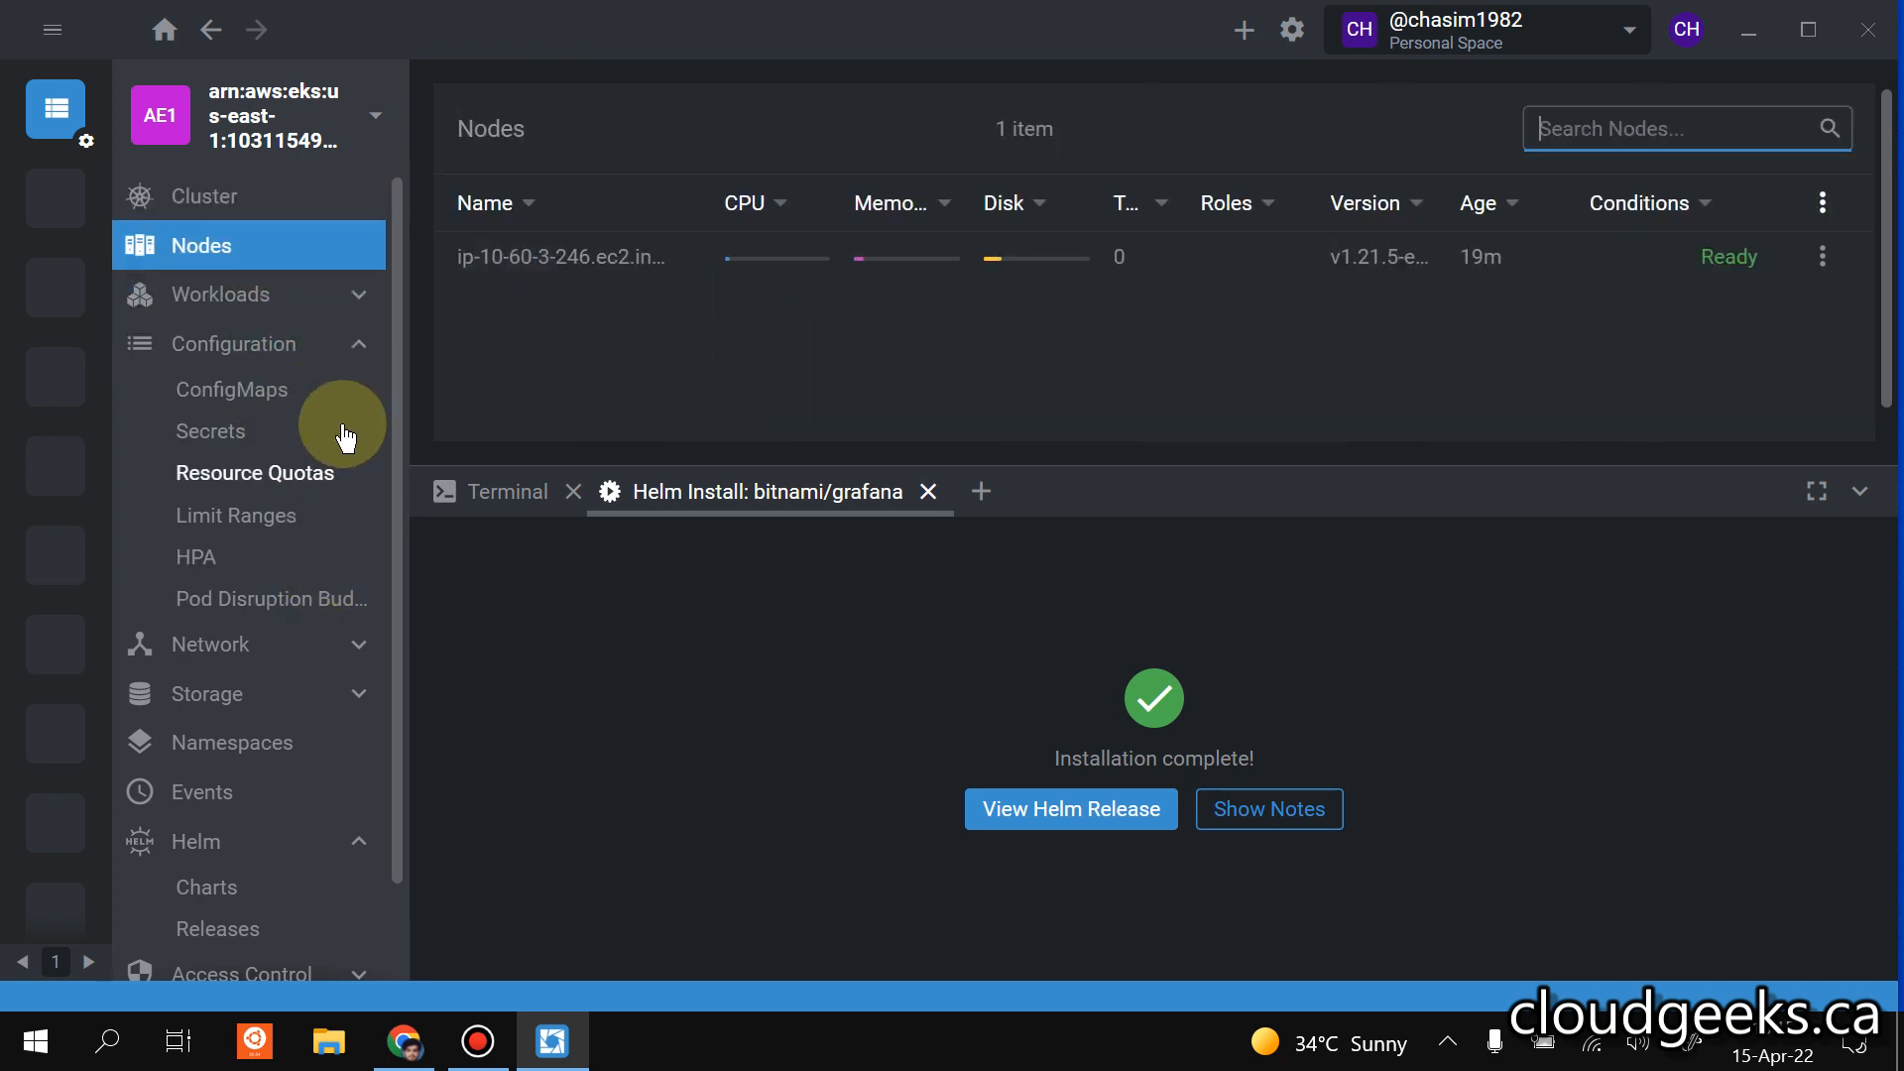
scroll(345, 385, down, 1)
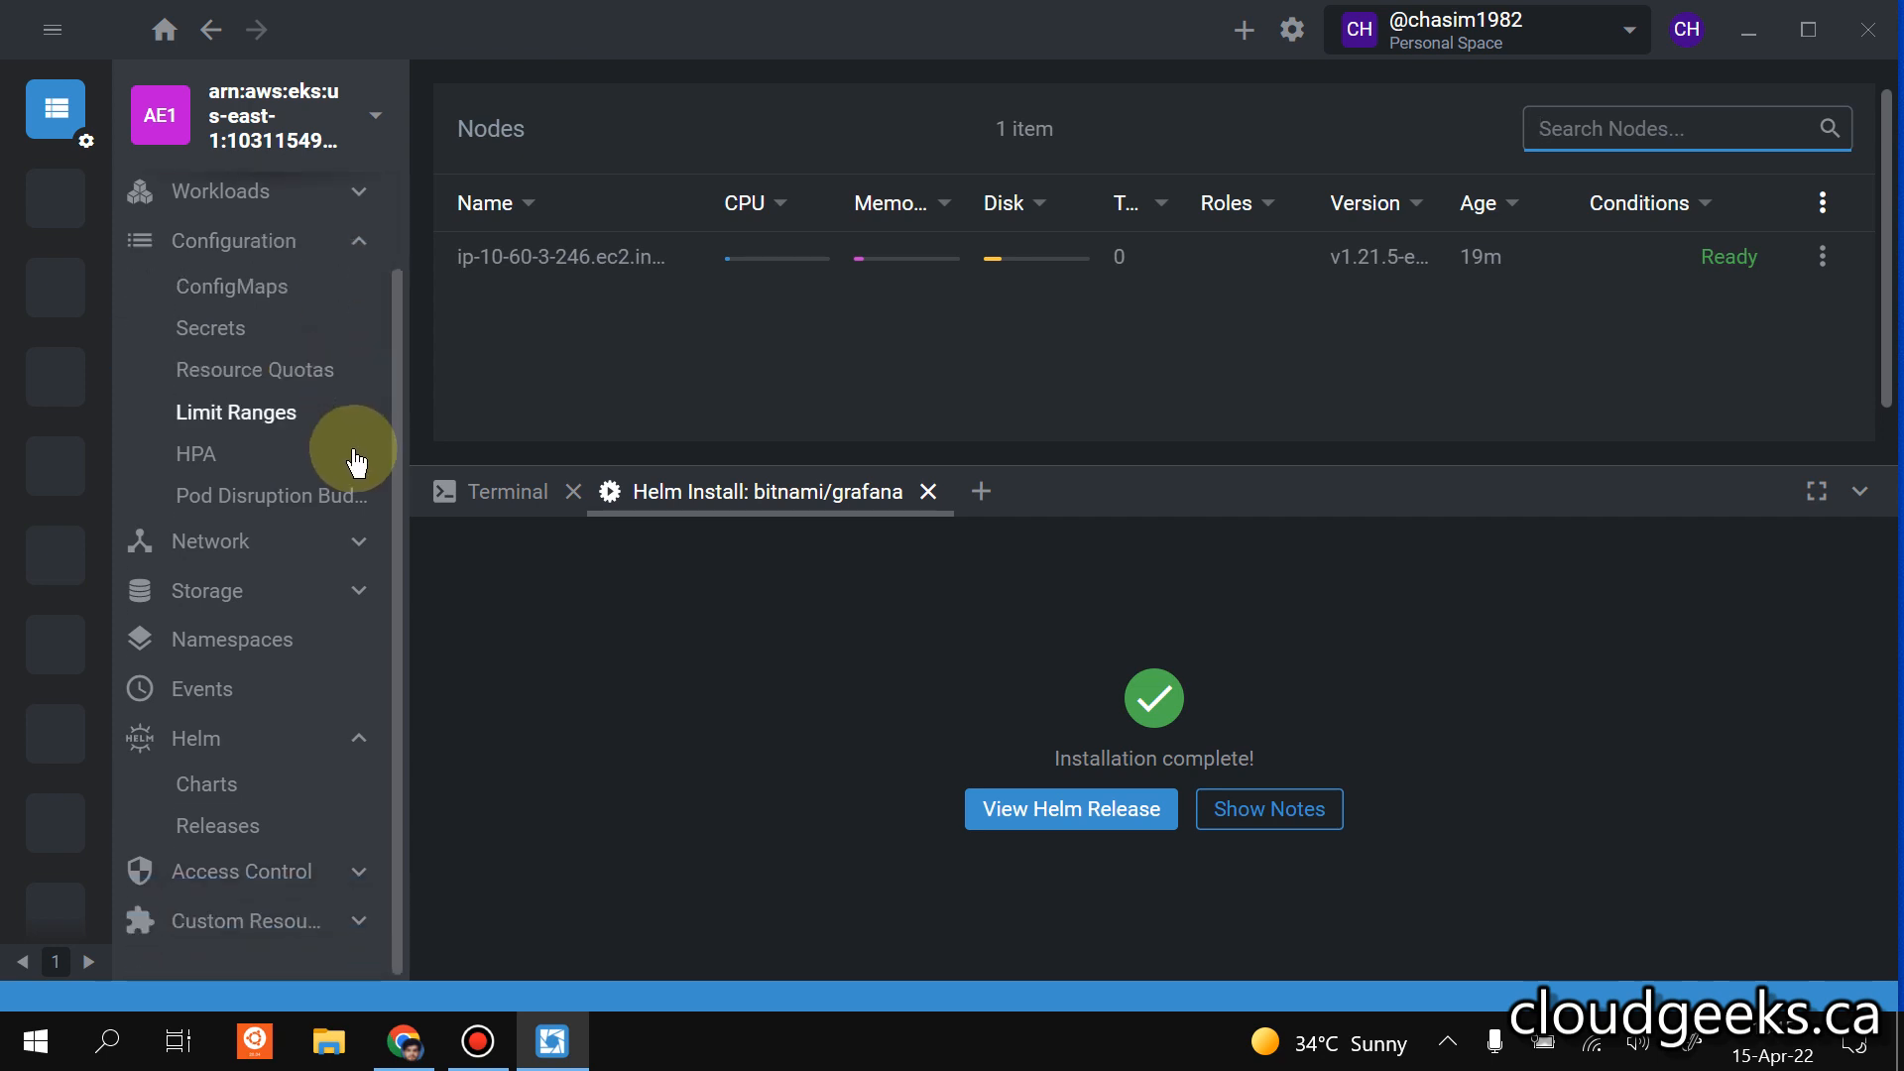
click(359, 243)
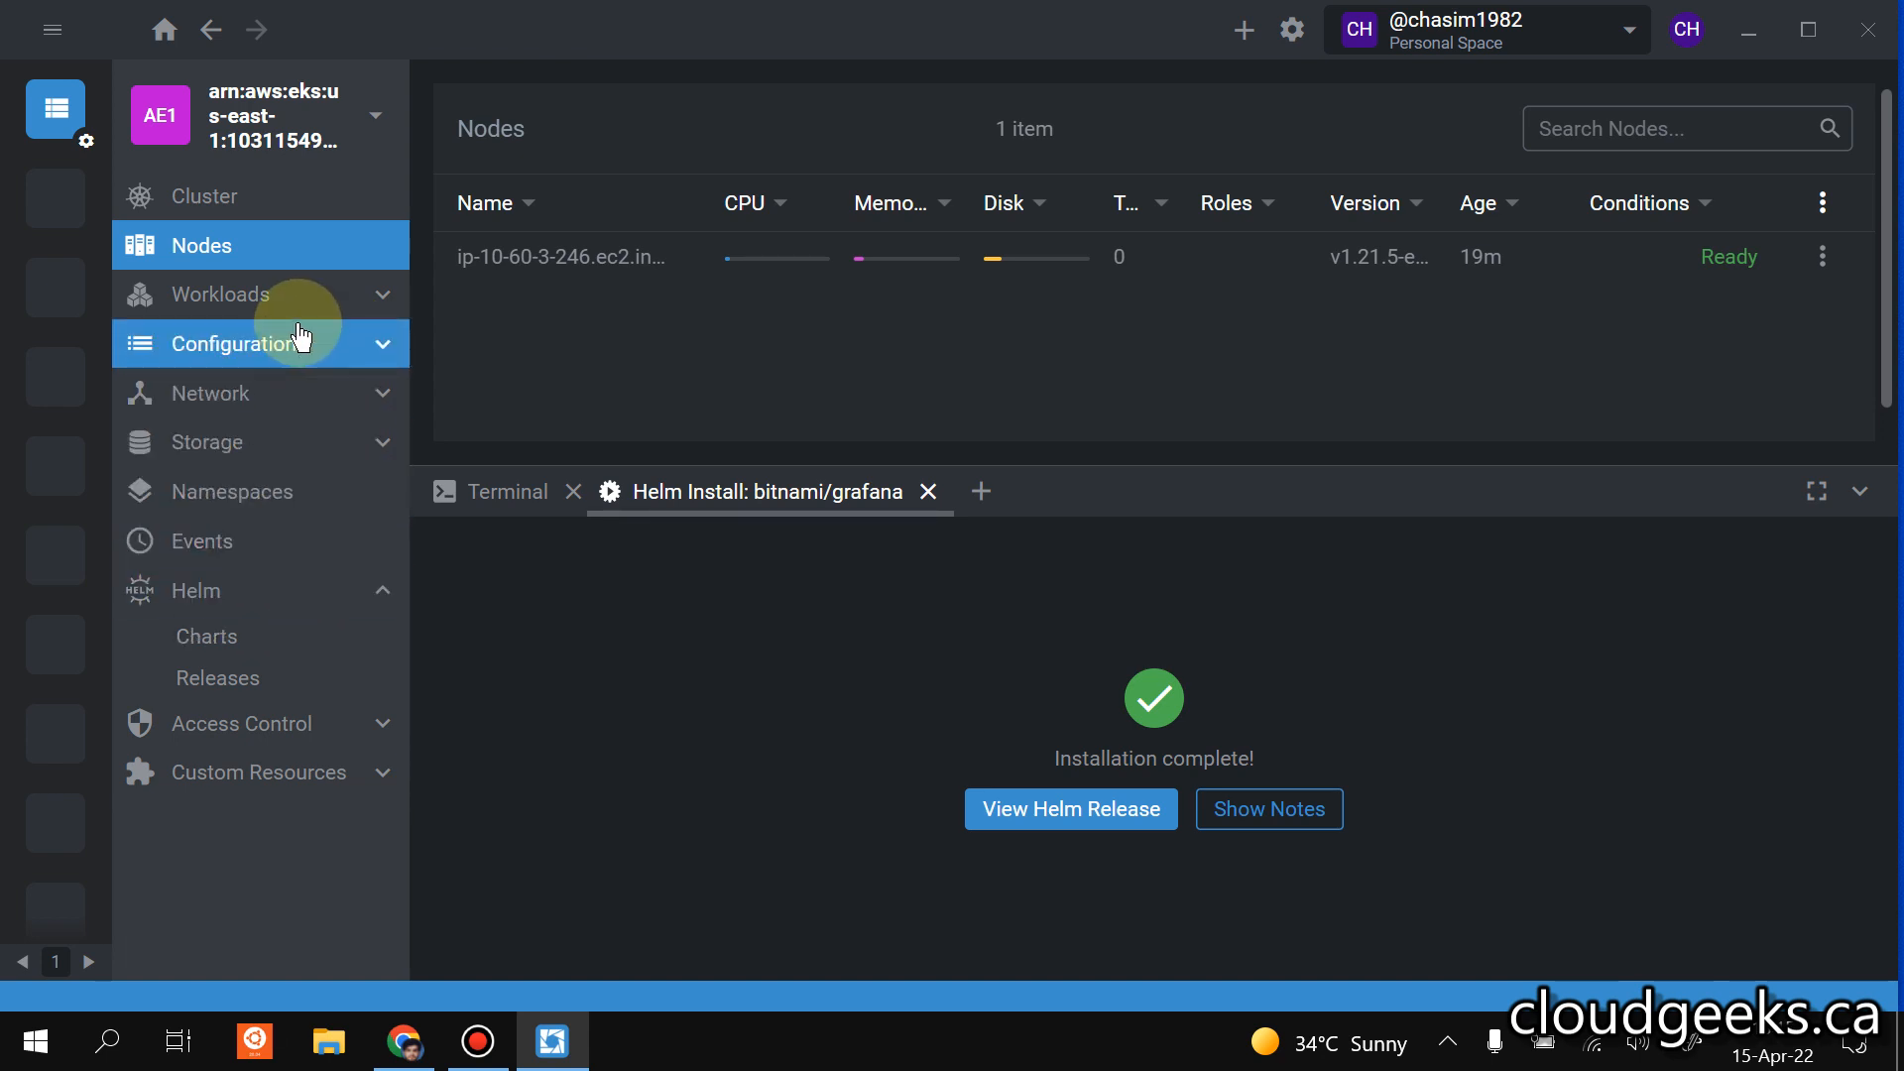
click(378, 344)
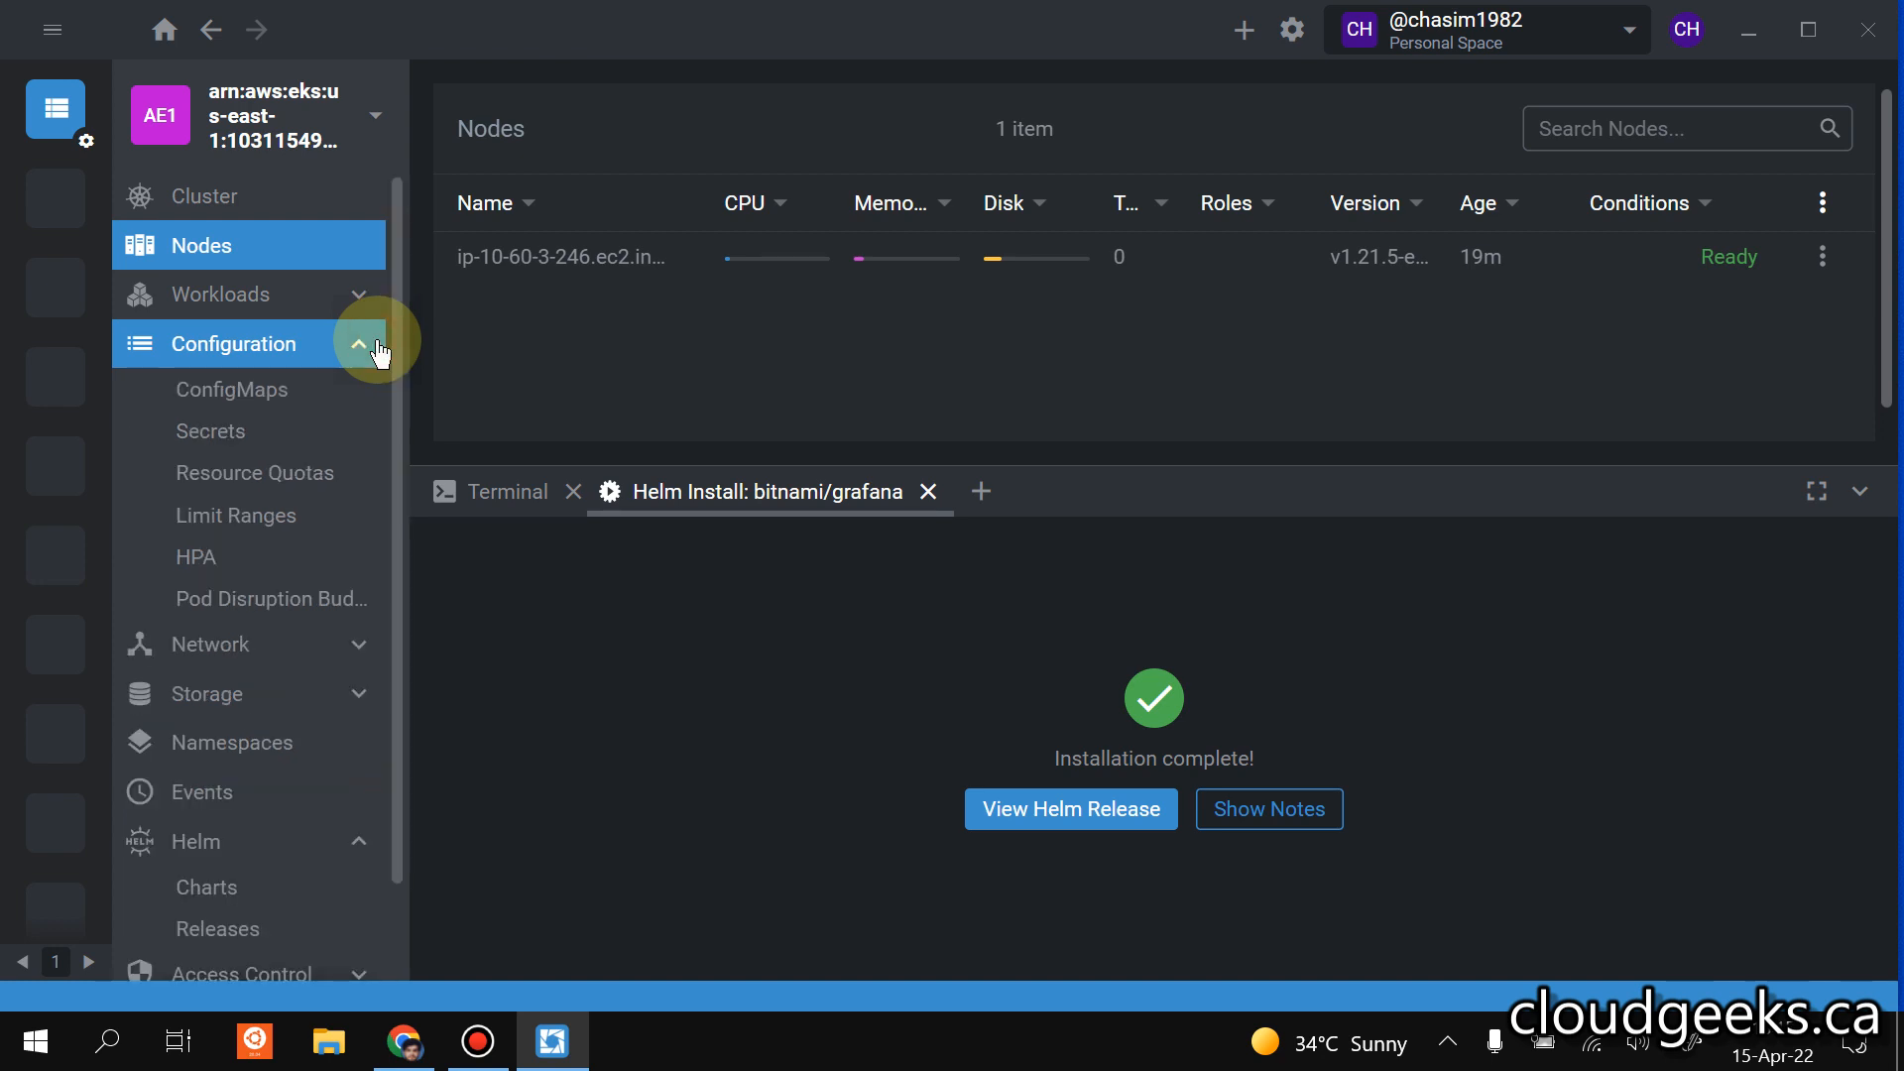
click(377, 344)
Show the workloads overview for the monitoring namespace and close the grafana install and terminal sessions.
click(350, 291)
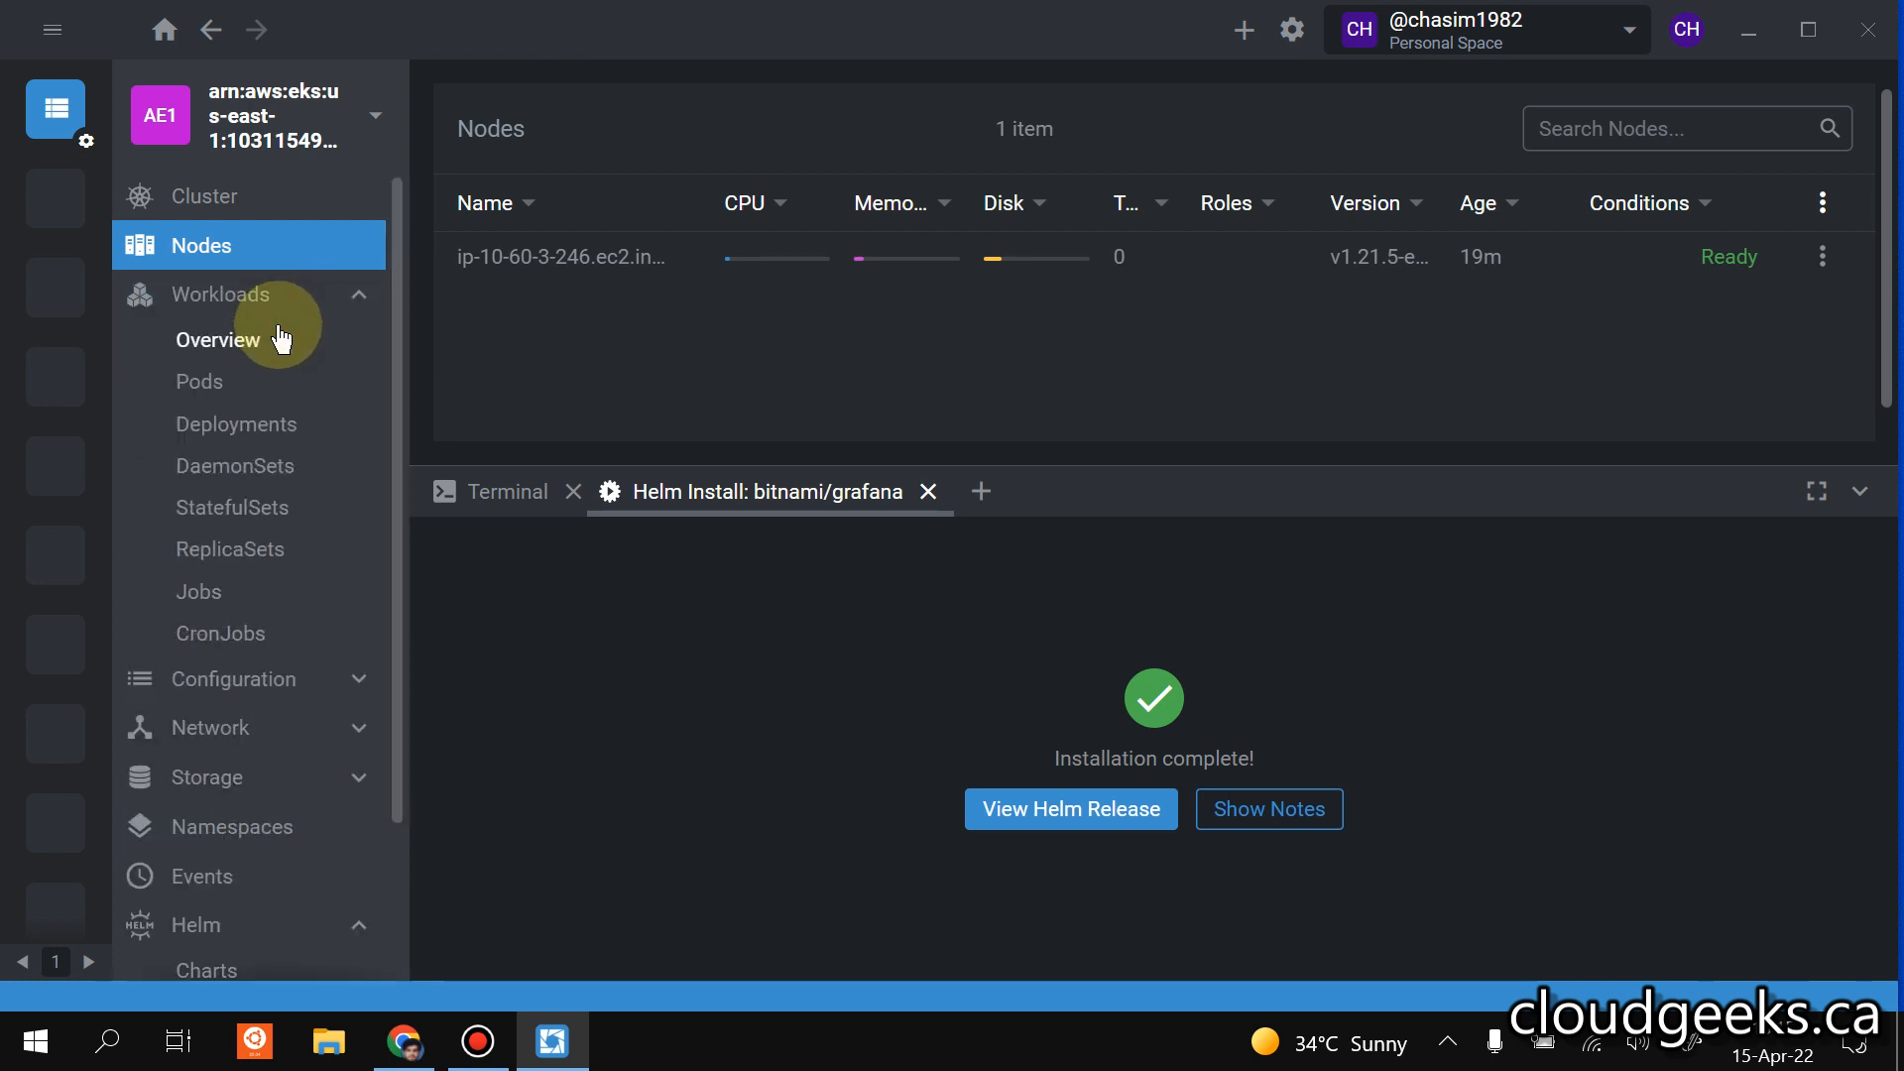
click(213, 342)
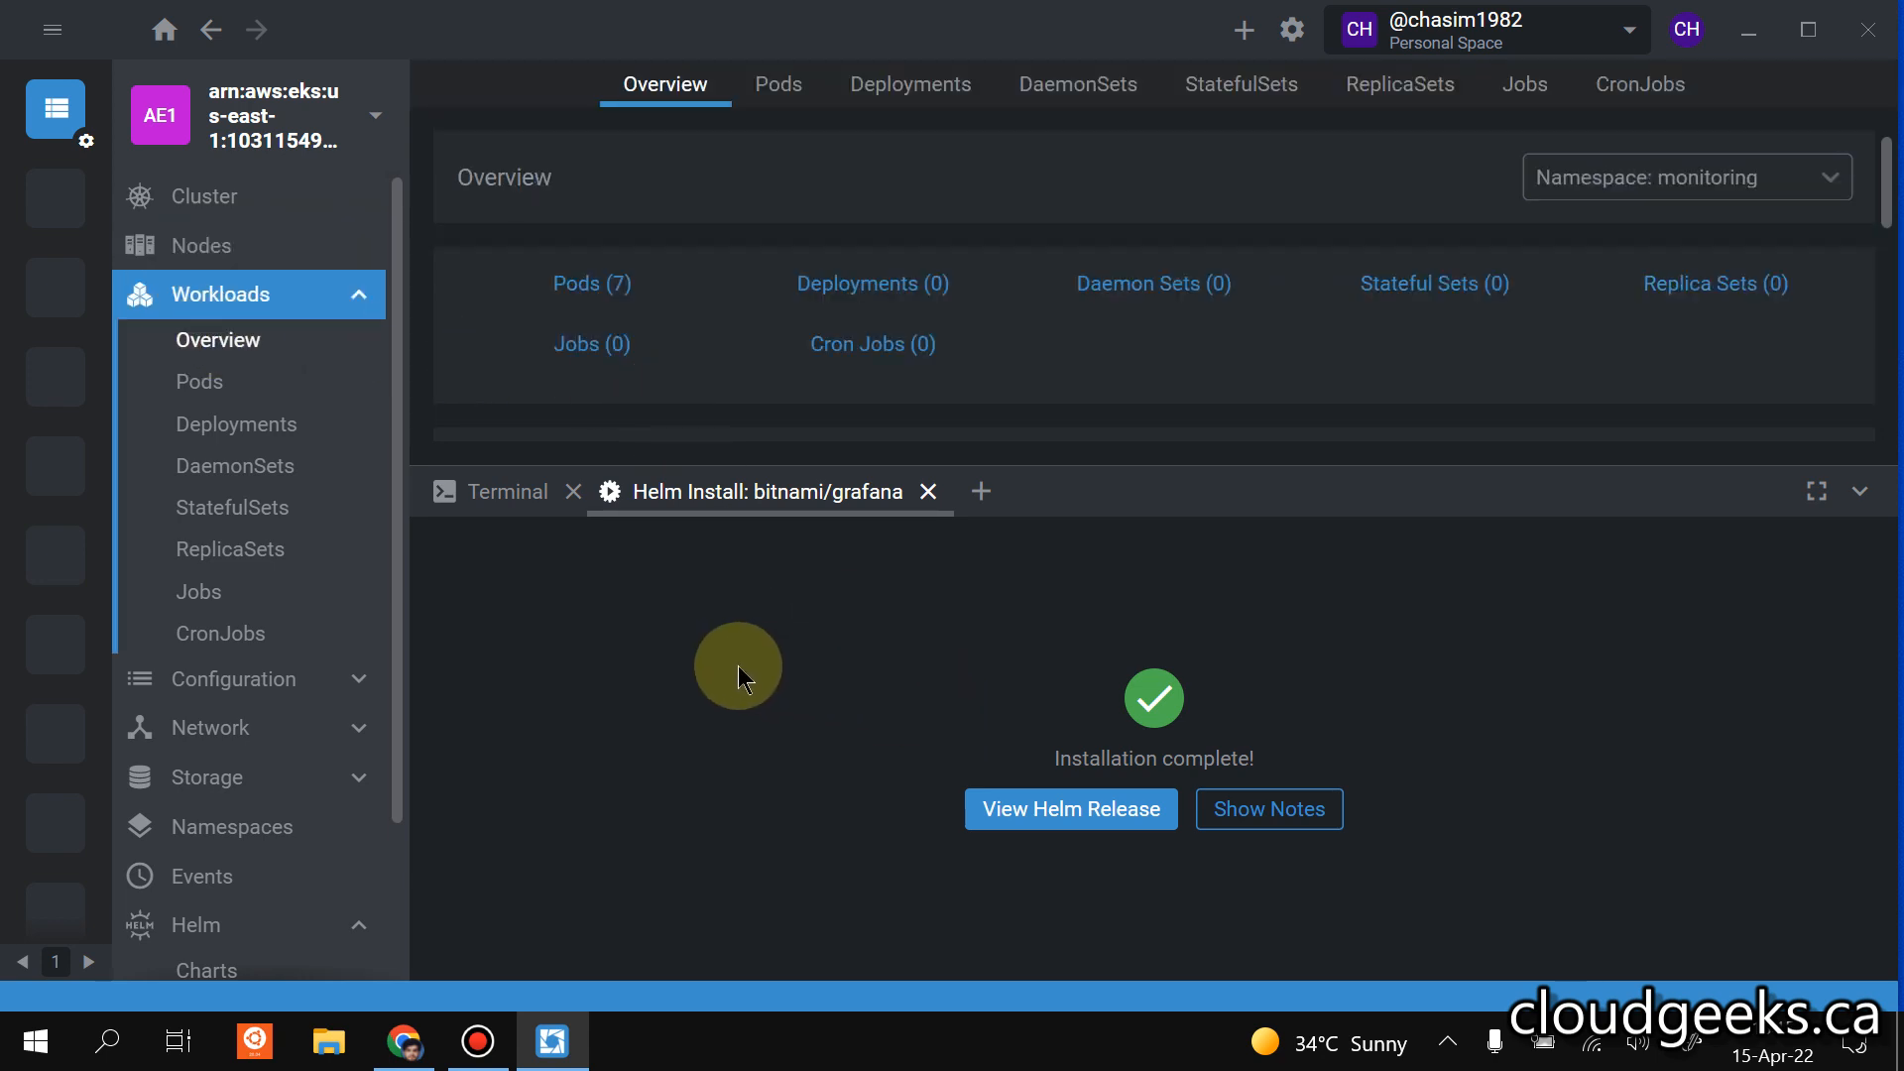
click(930, 493)
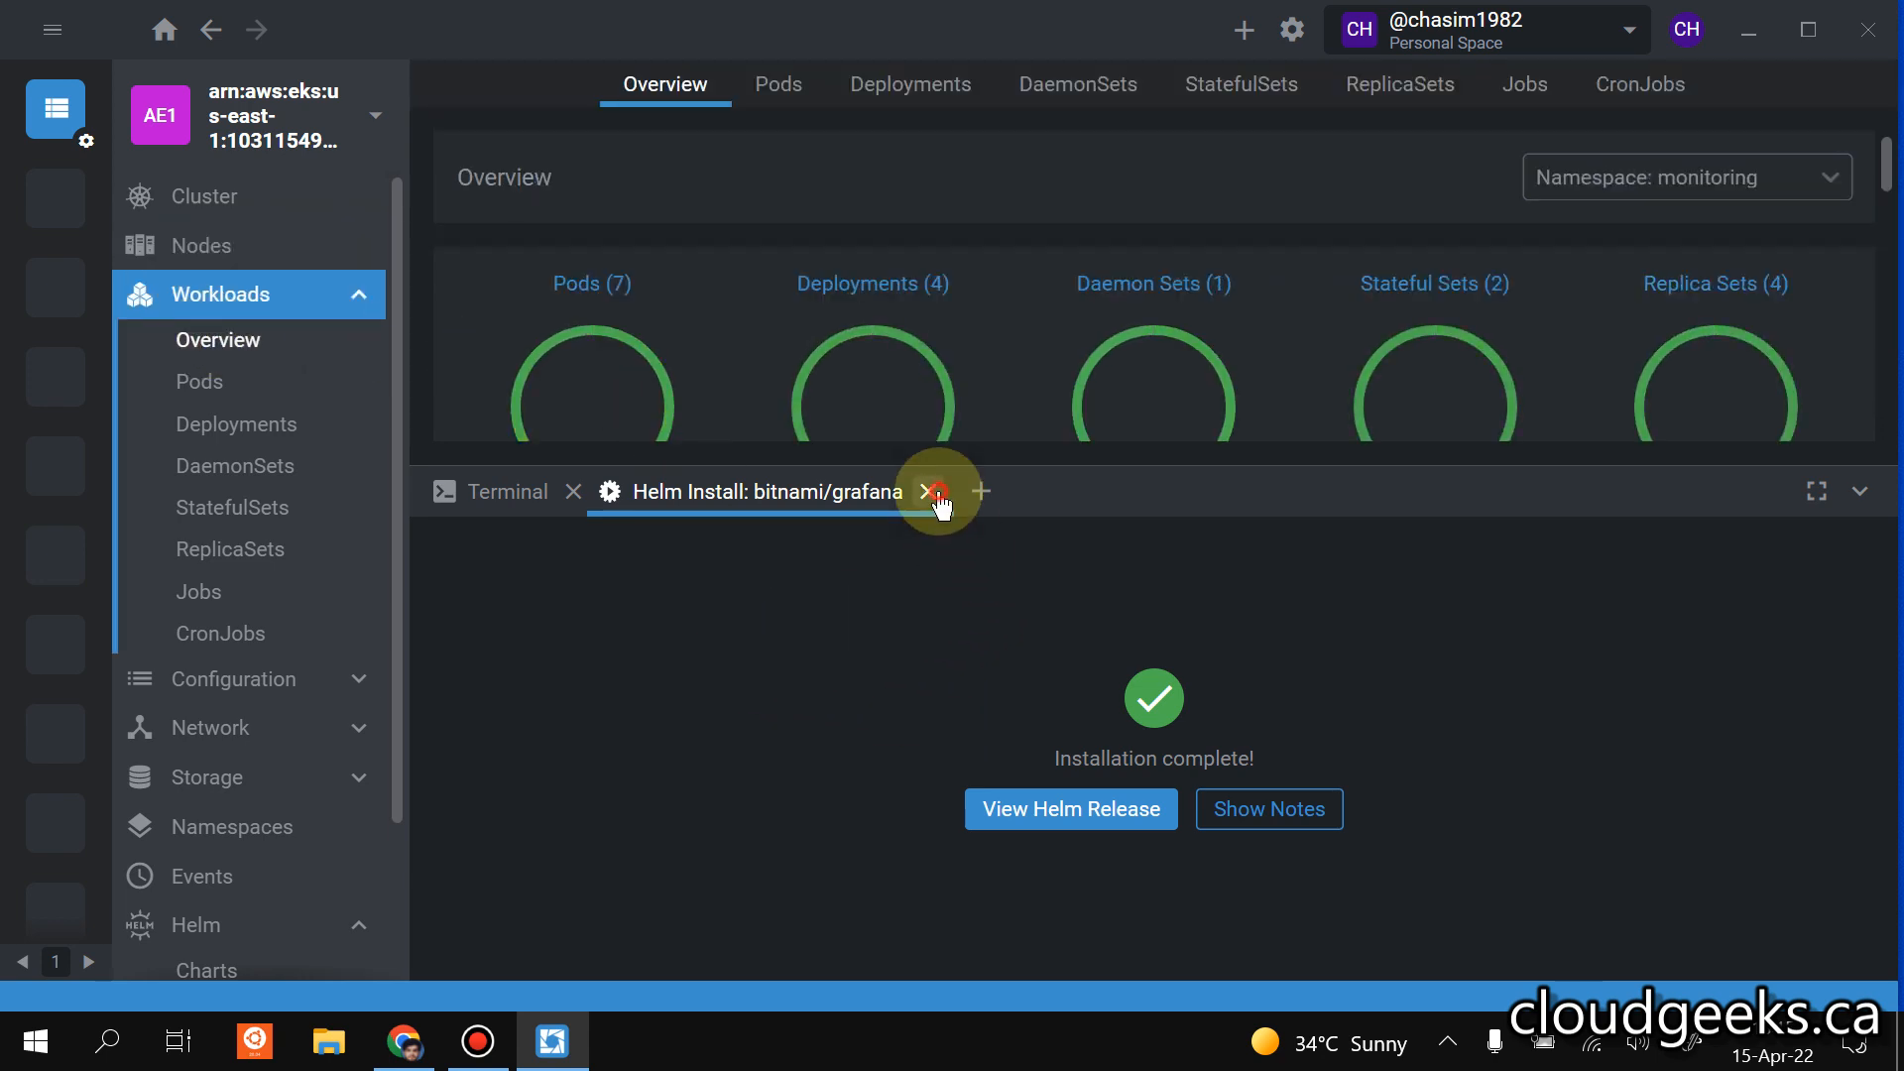
click(585, 493)
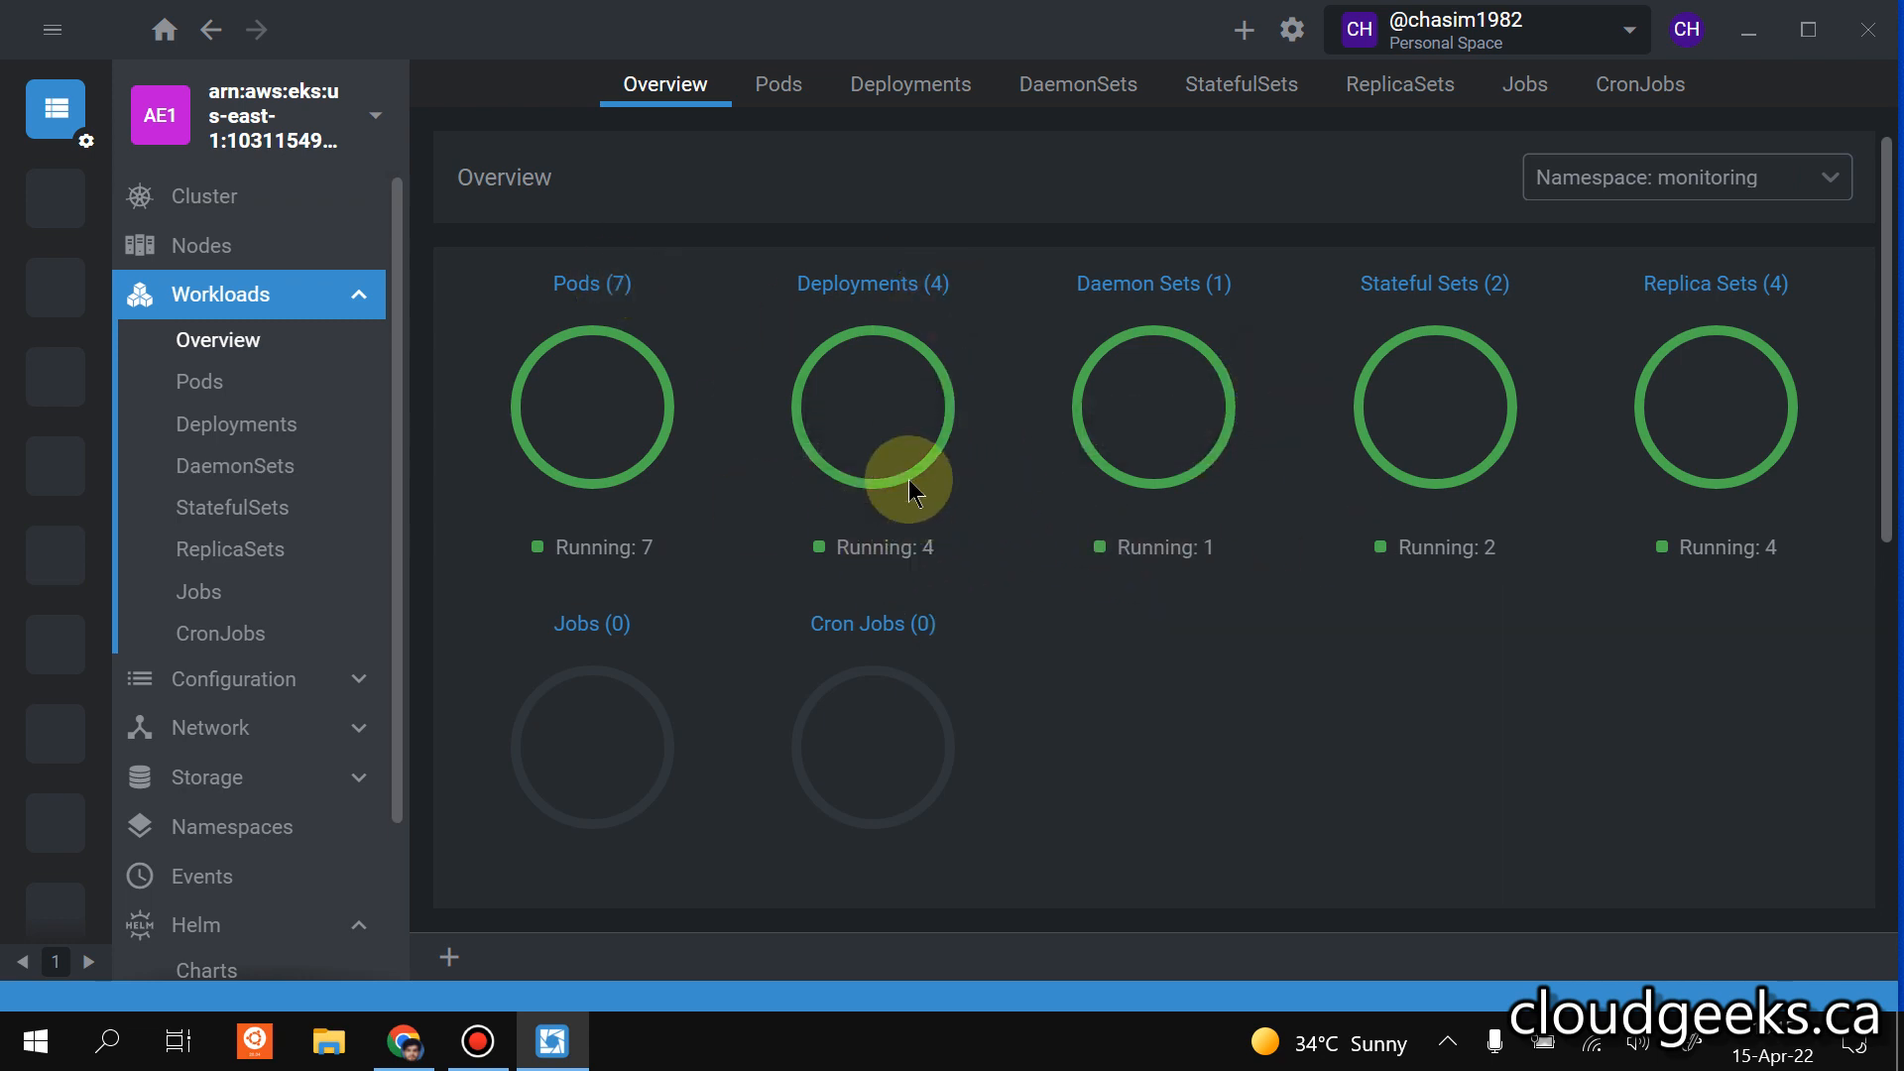
List the pods in the monitoring namespace and review their containers and status.
click(199, 382)
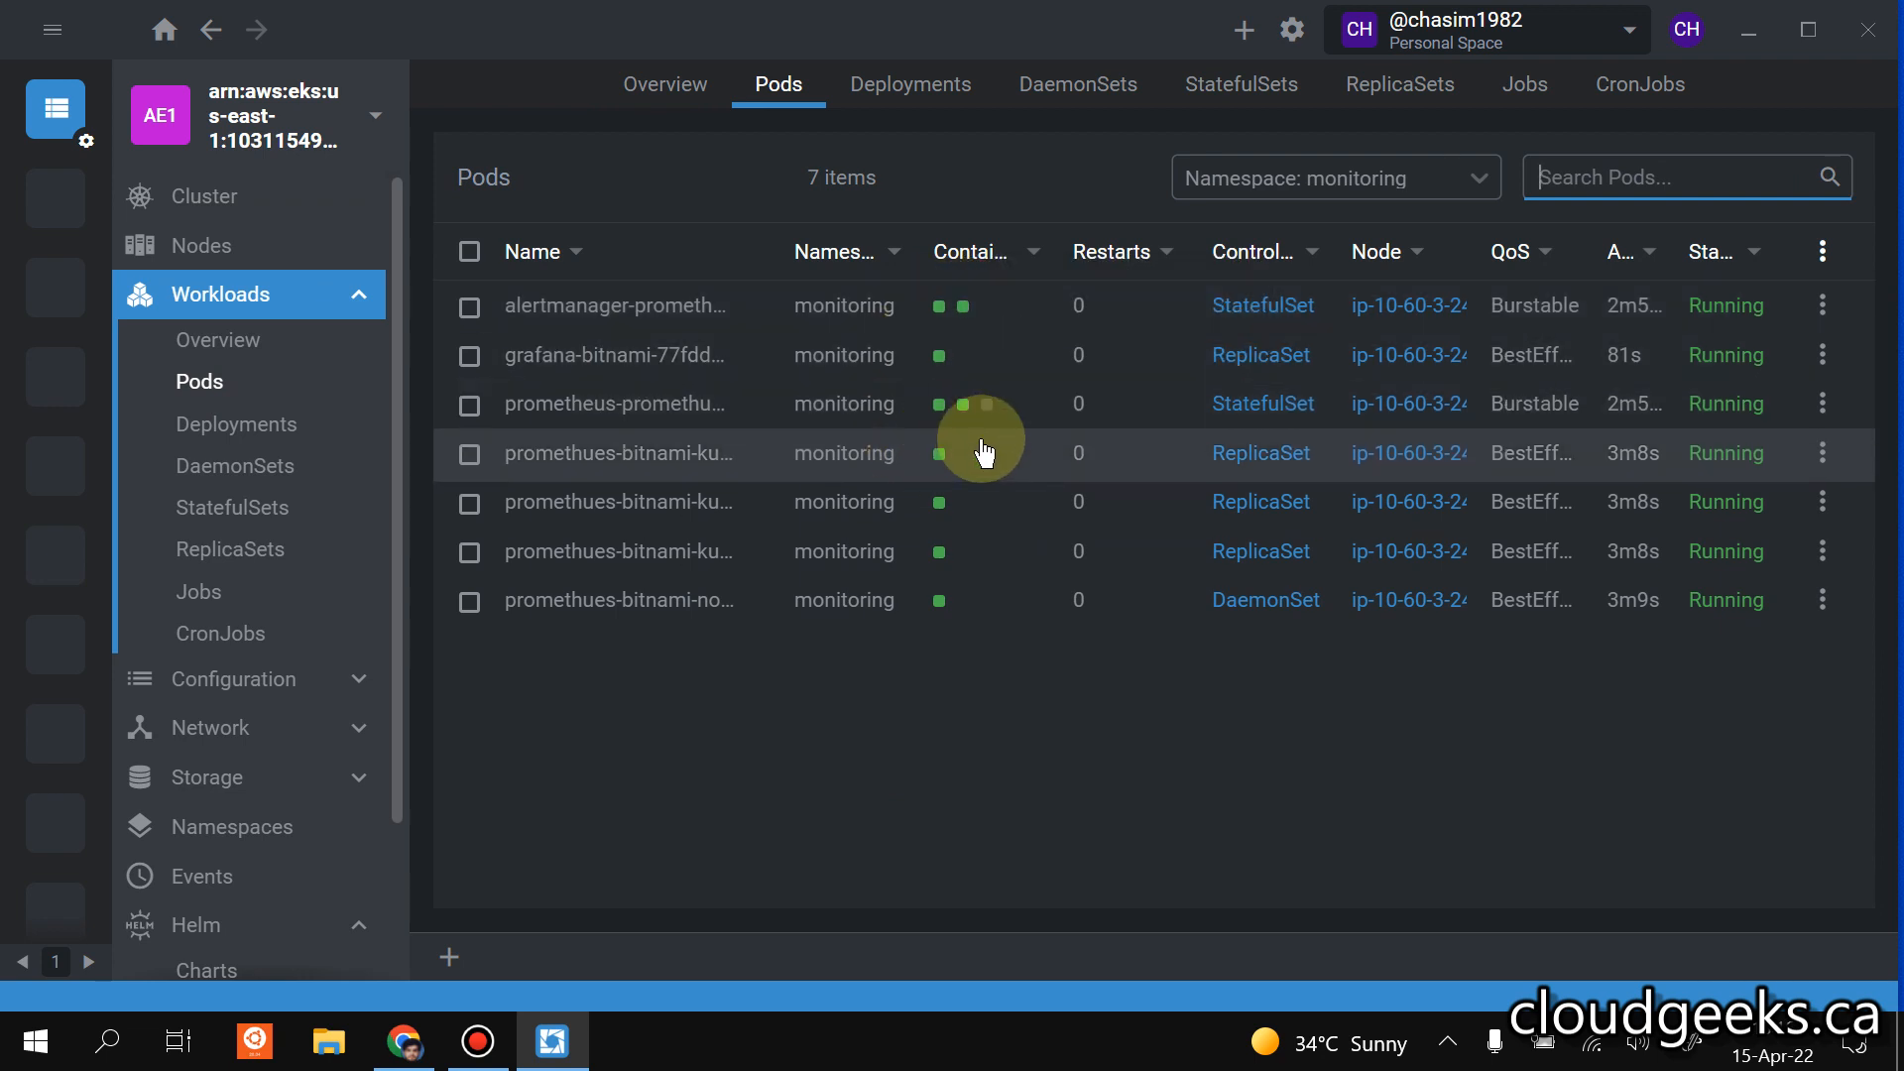
mouse_move(989, 412)
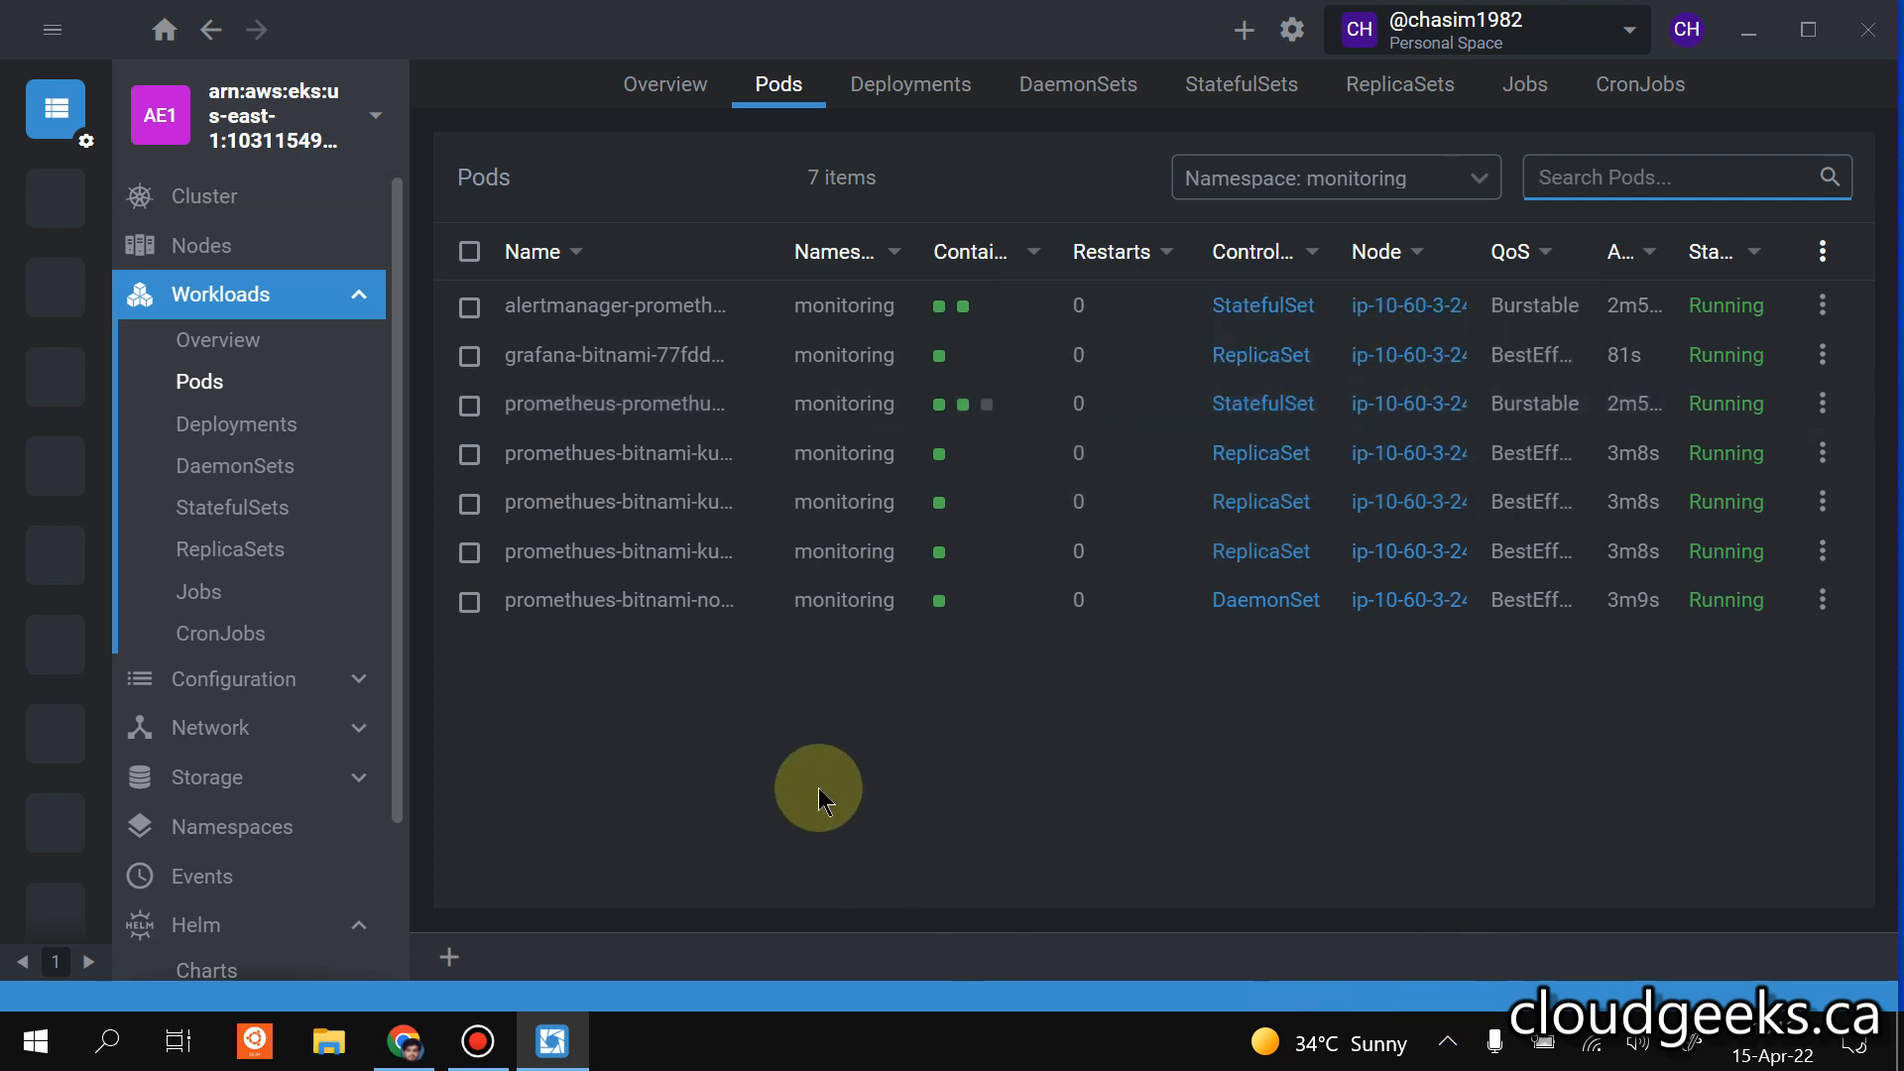
scroll(264, 541, down, 1)
scroll(366, 765, down, 4)
scroll(365, 765, up, 5)
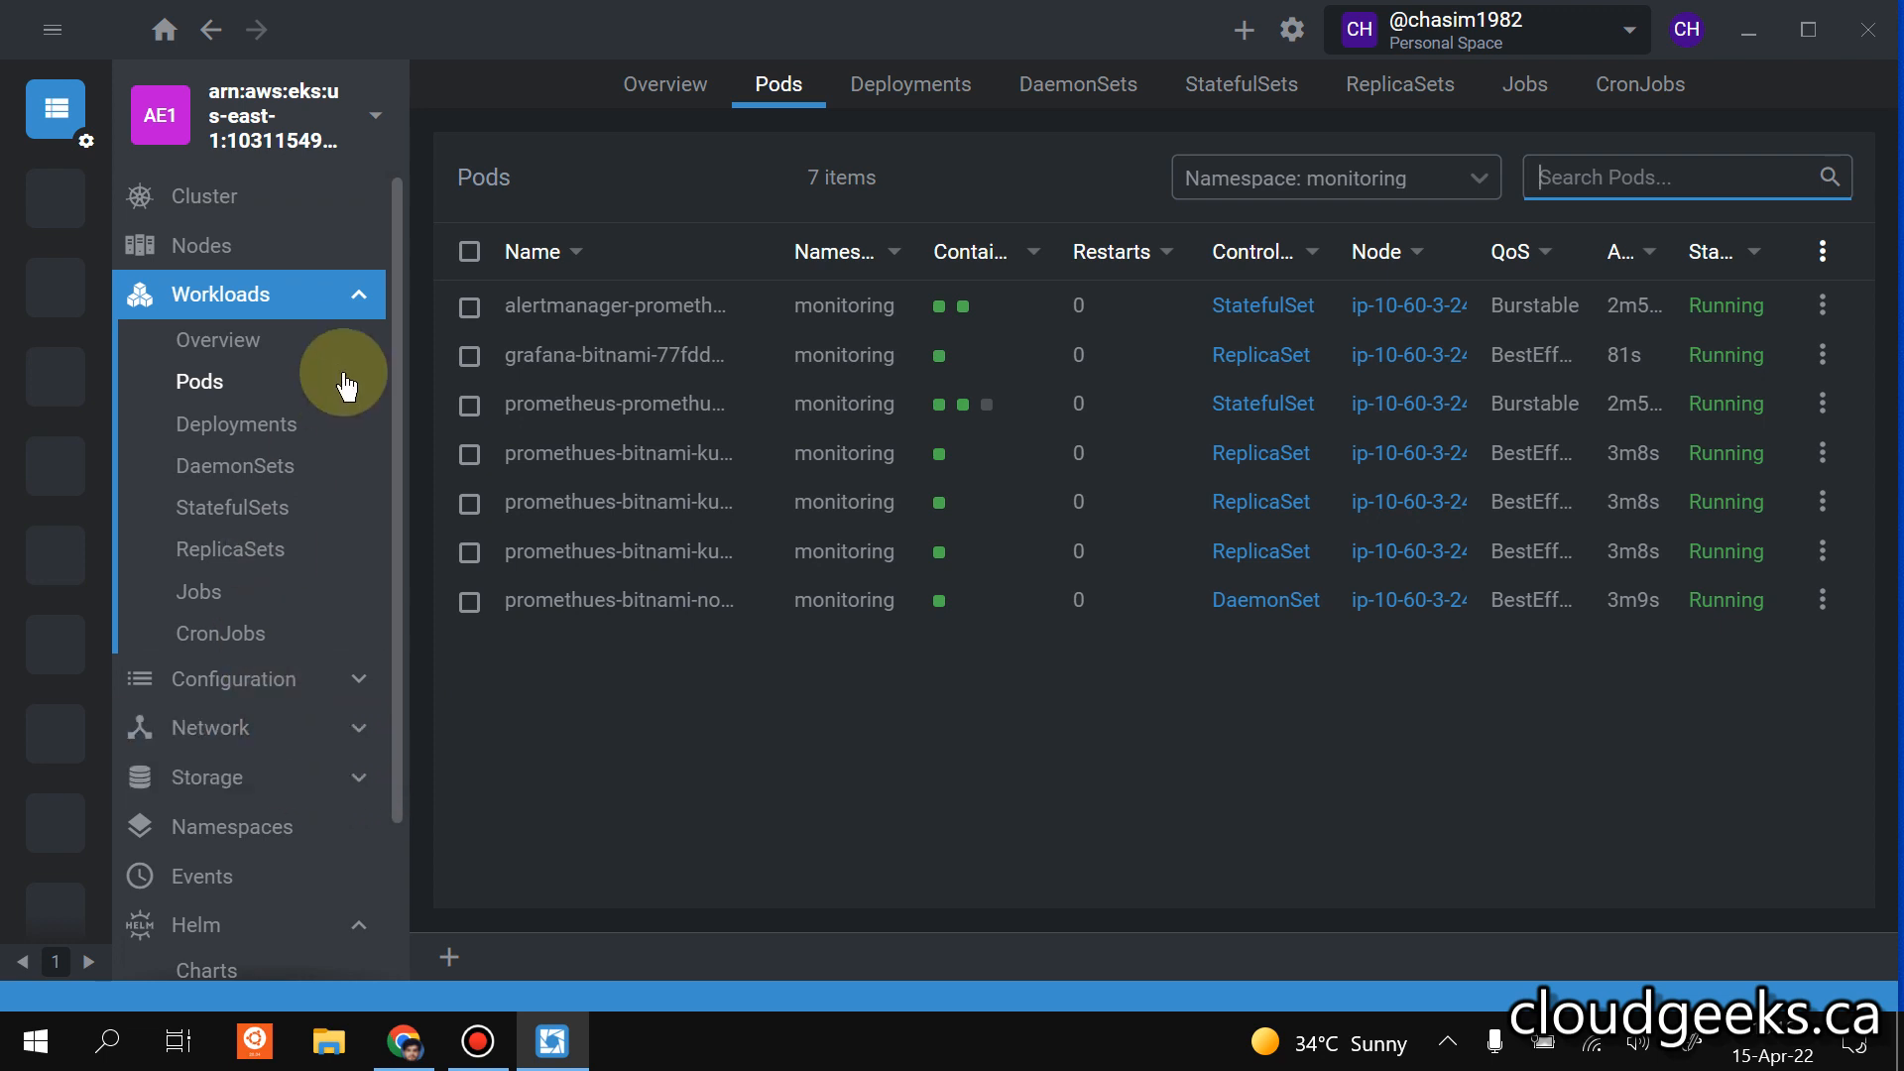
Forward the grafana-bitnami pod's dashboard port 3000/TCP from local port 9090, without https, and open it in the browser.
click(556, 357)
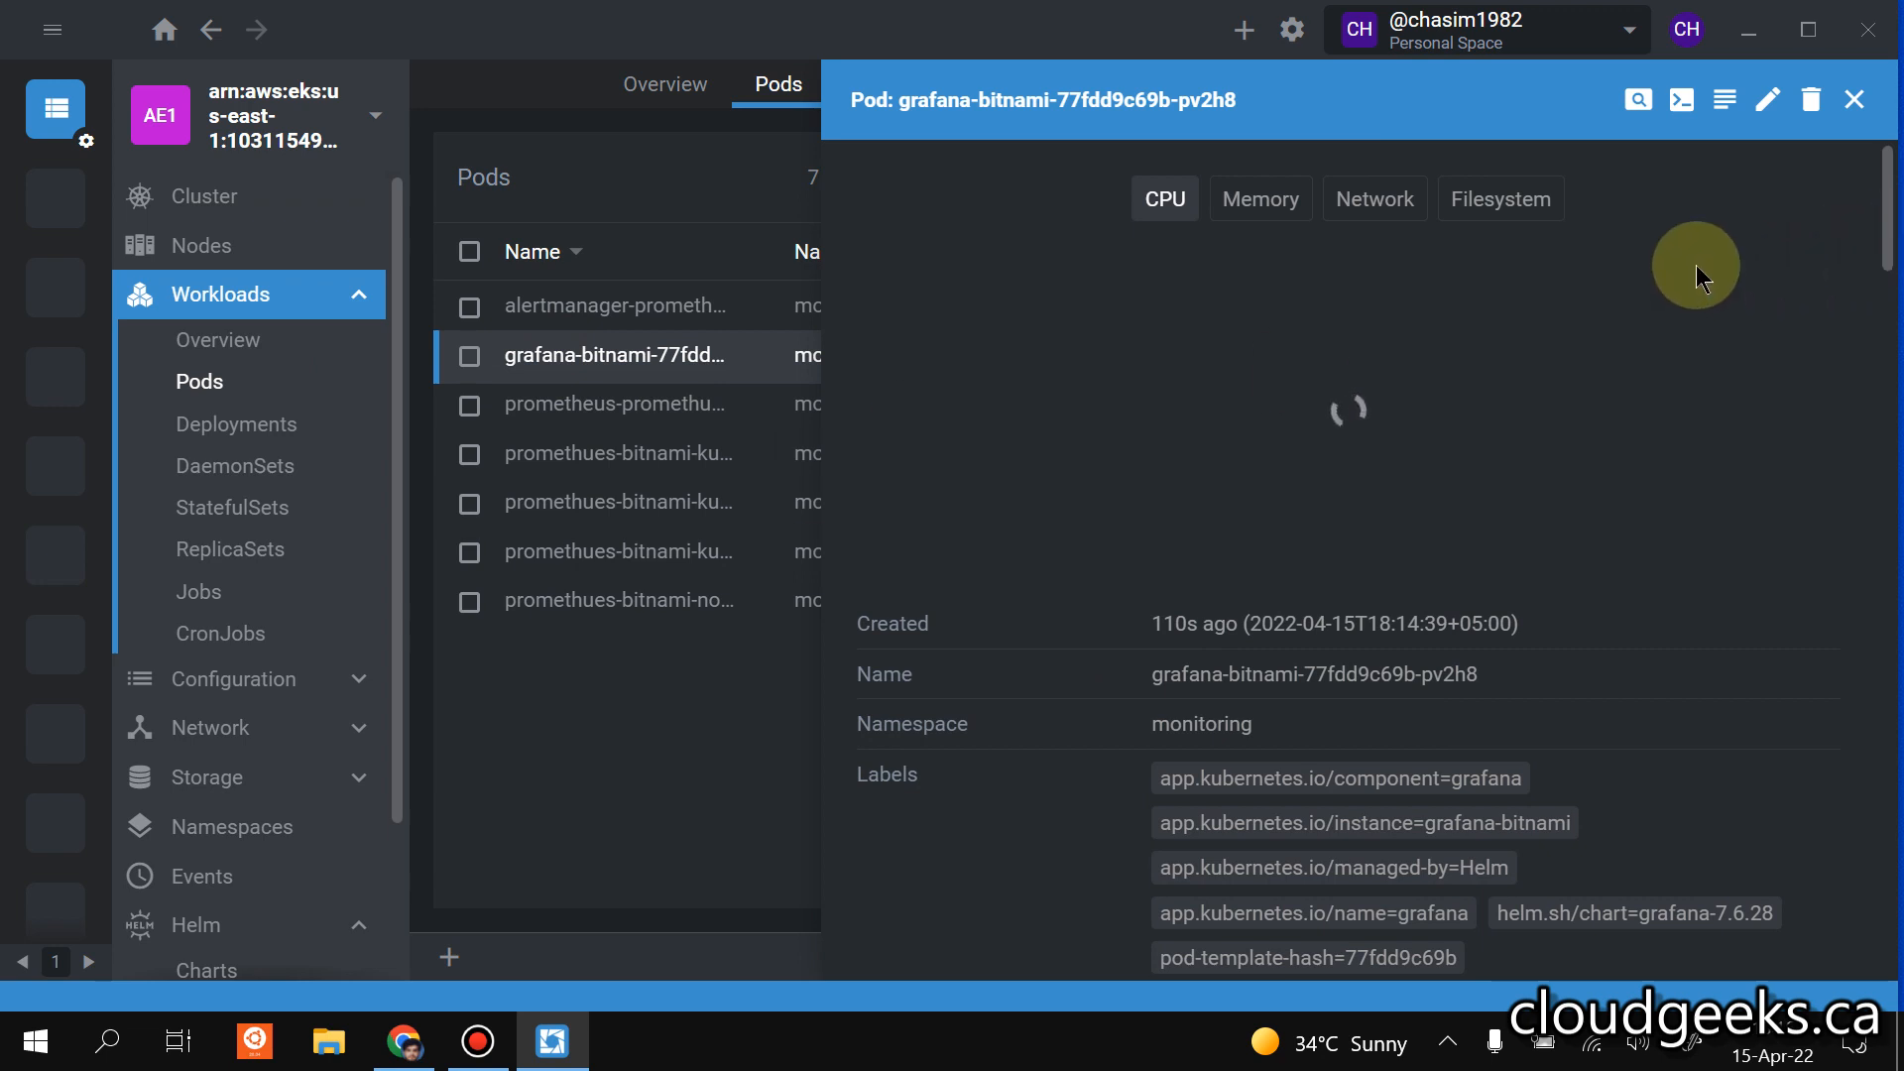
scroll(1697, 273, down, 6)
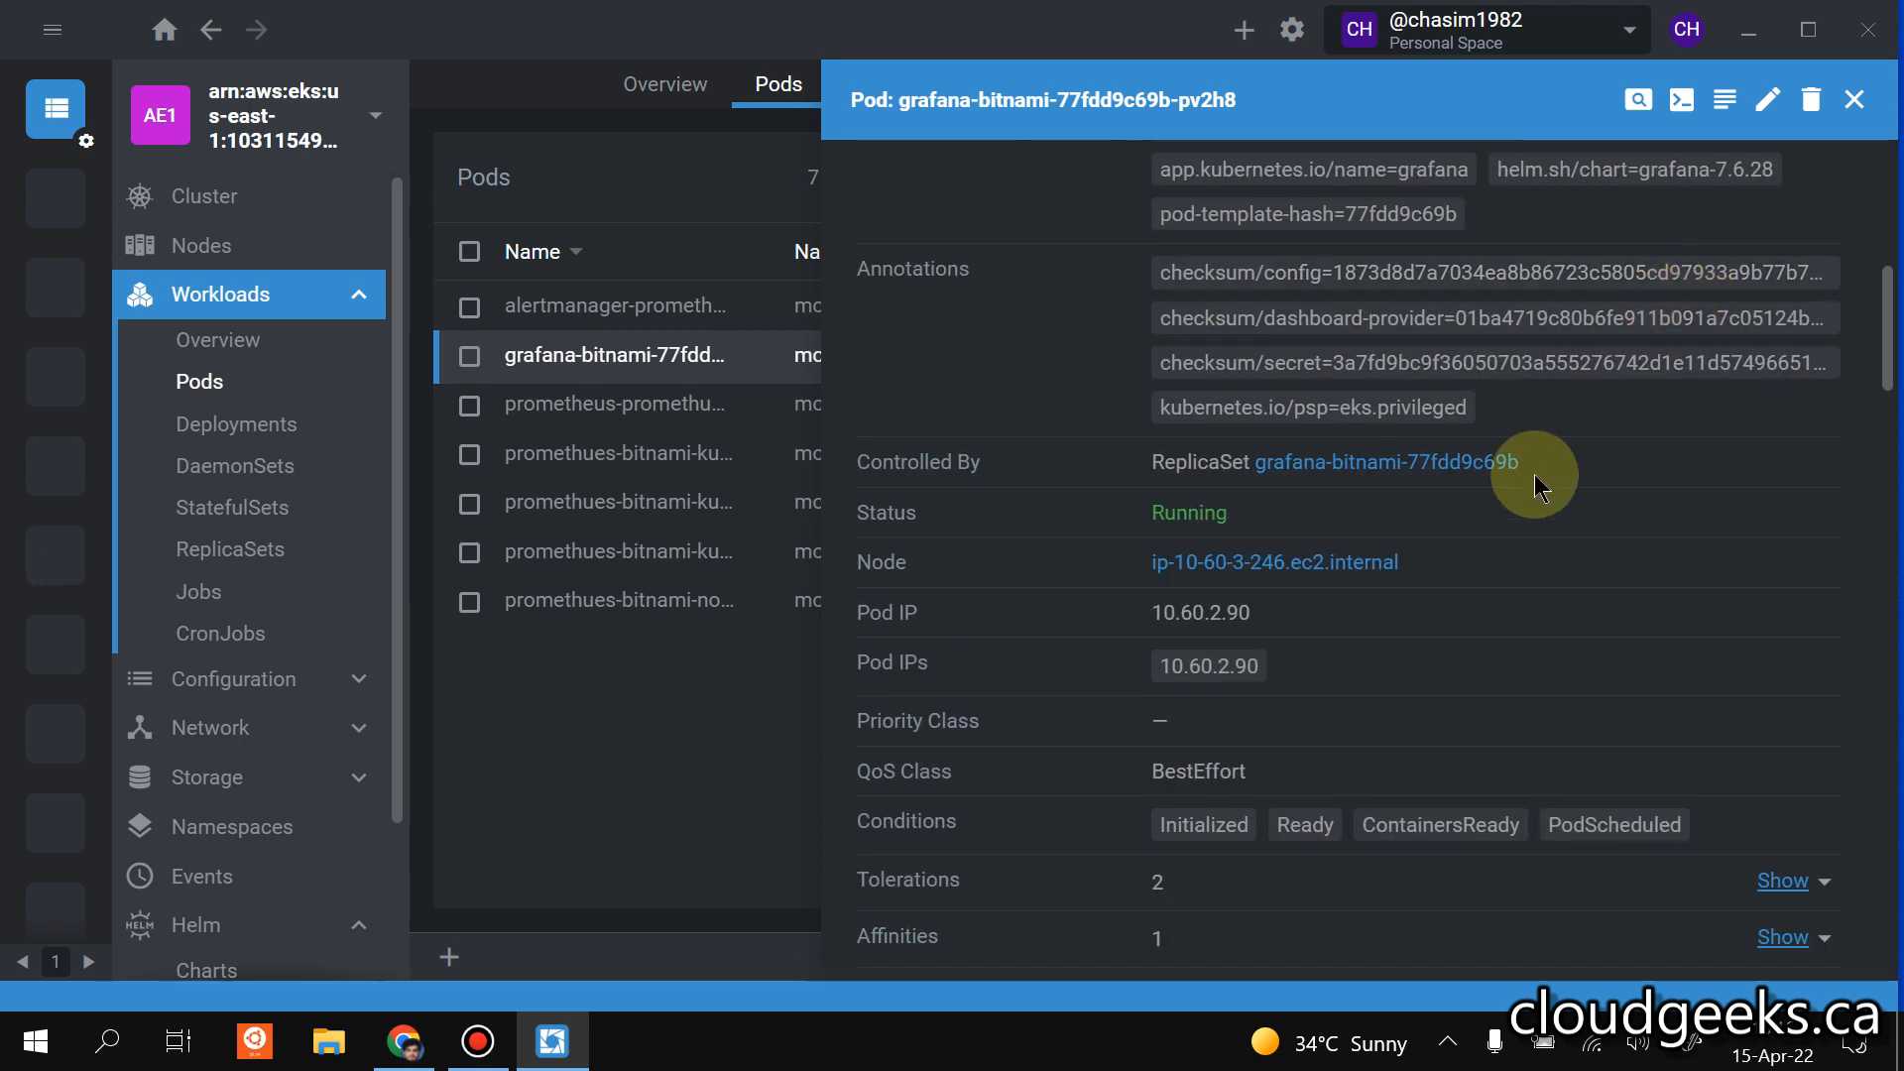
scroll(1497, 516, down, 6)
scroll(1326, 791, down, 4)
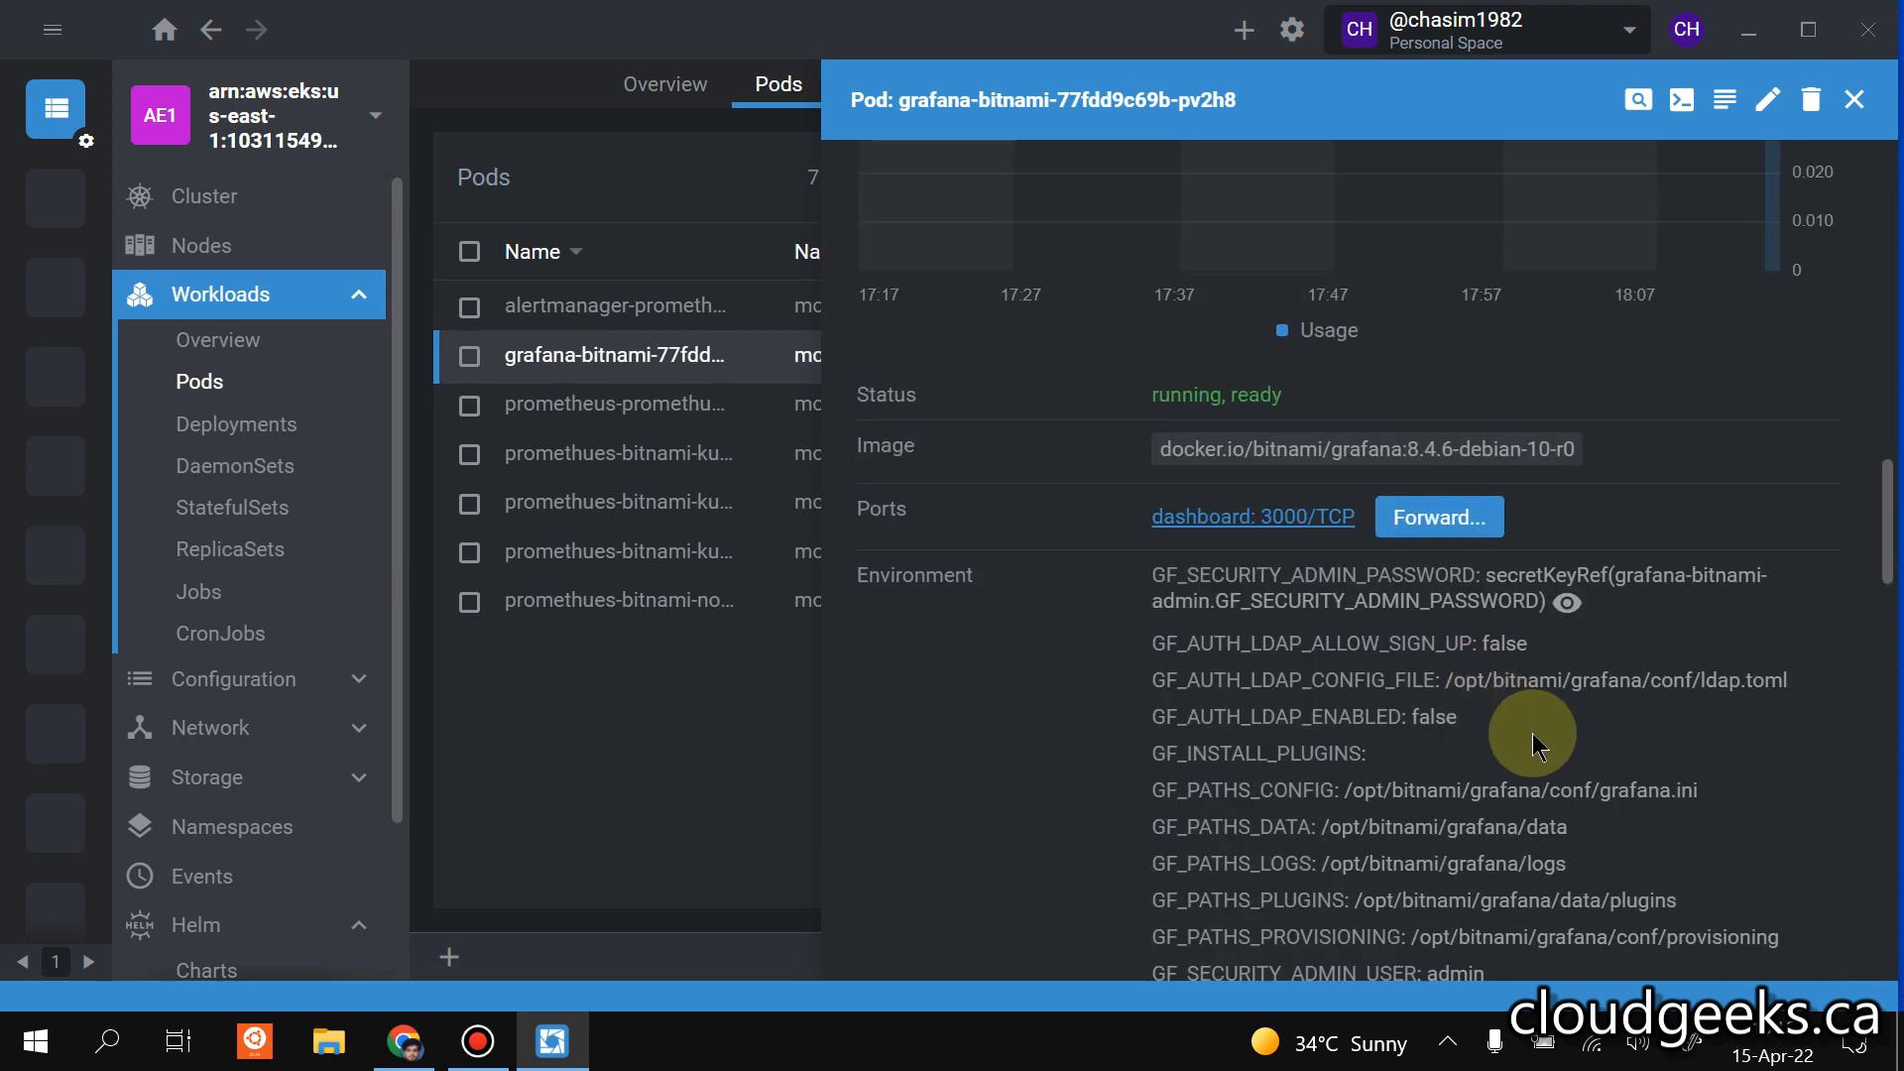
click(1478, 526)
click(1008, 486)
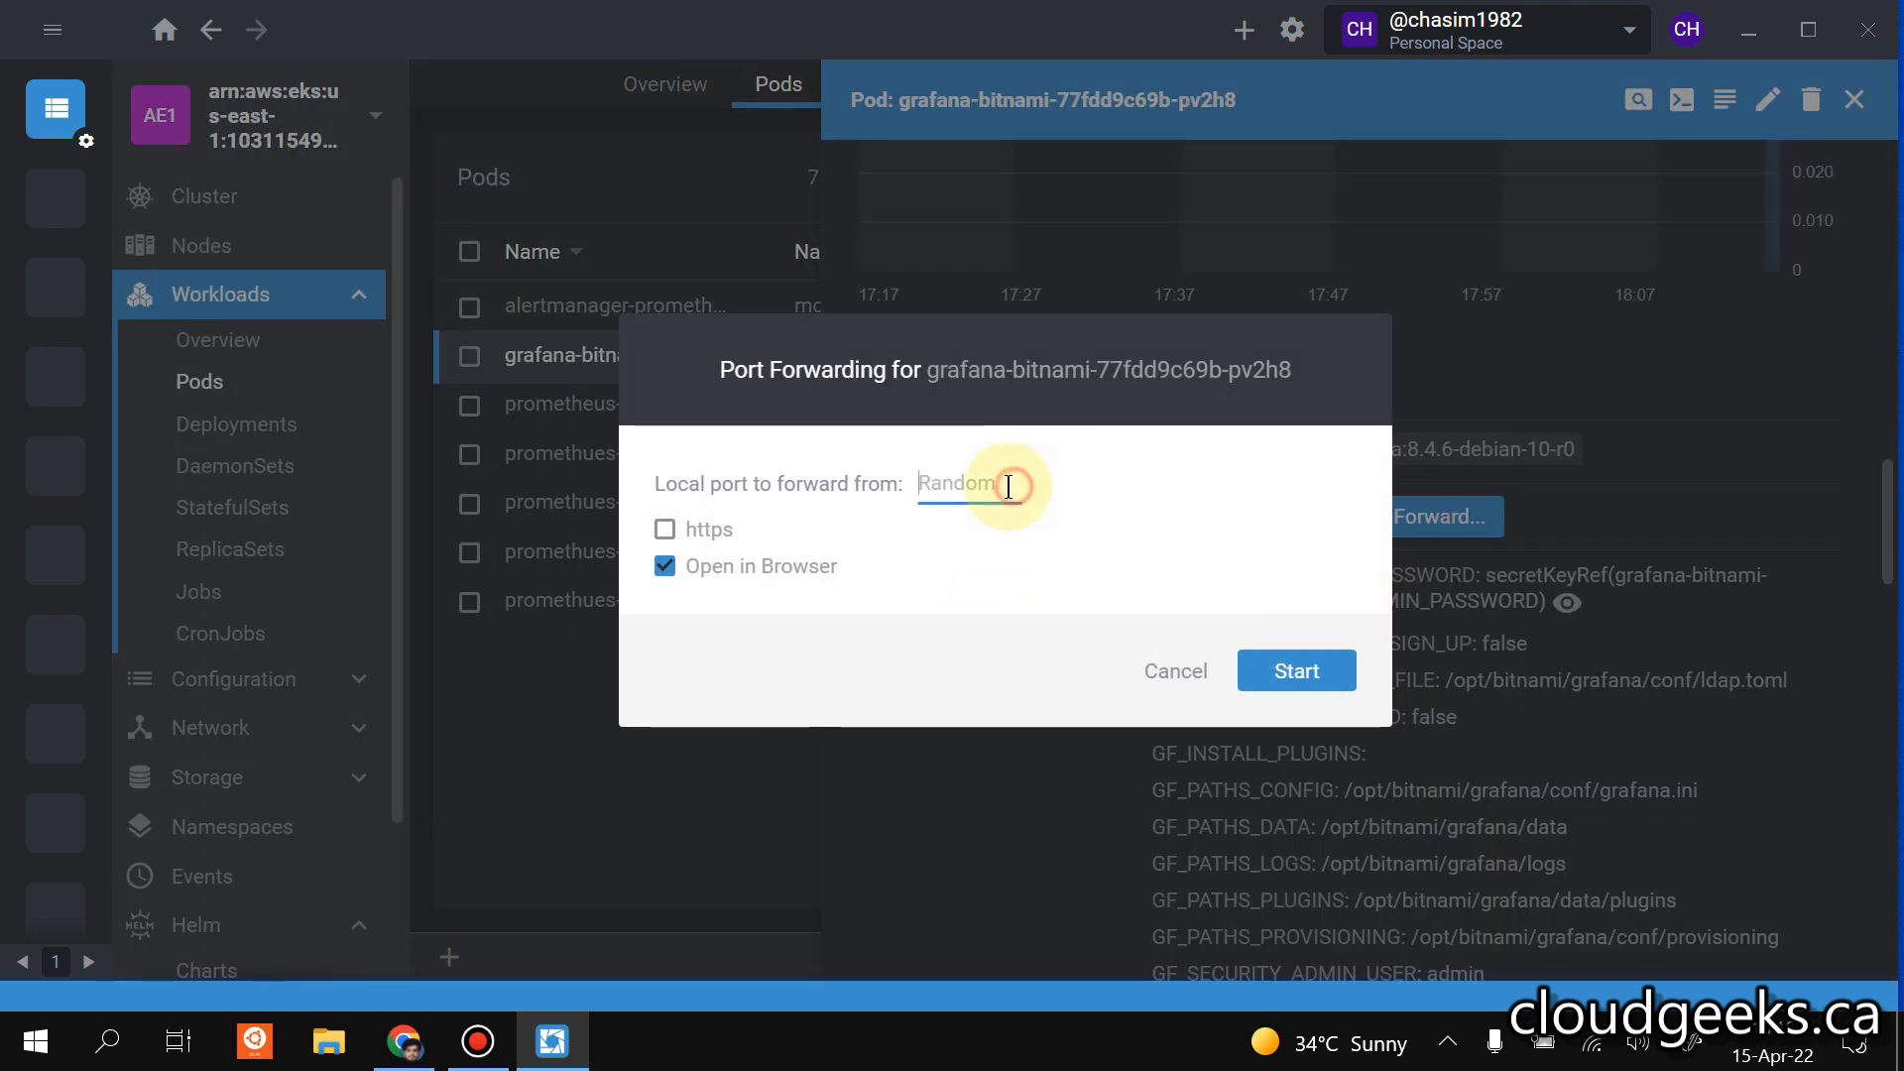
text(9090)
click(1002, 917)
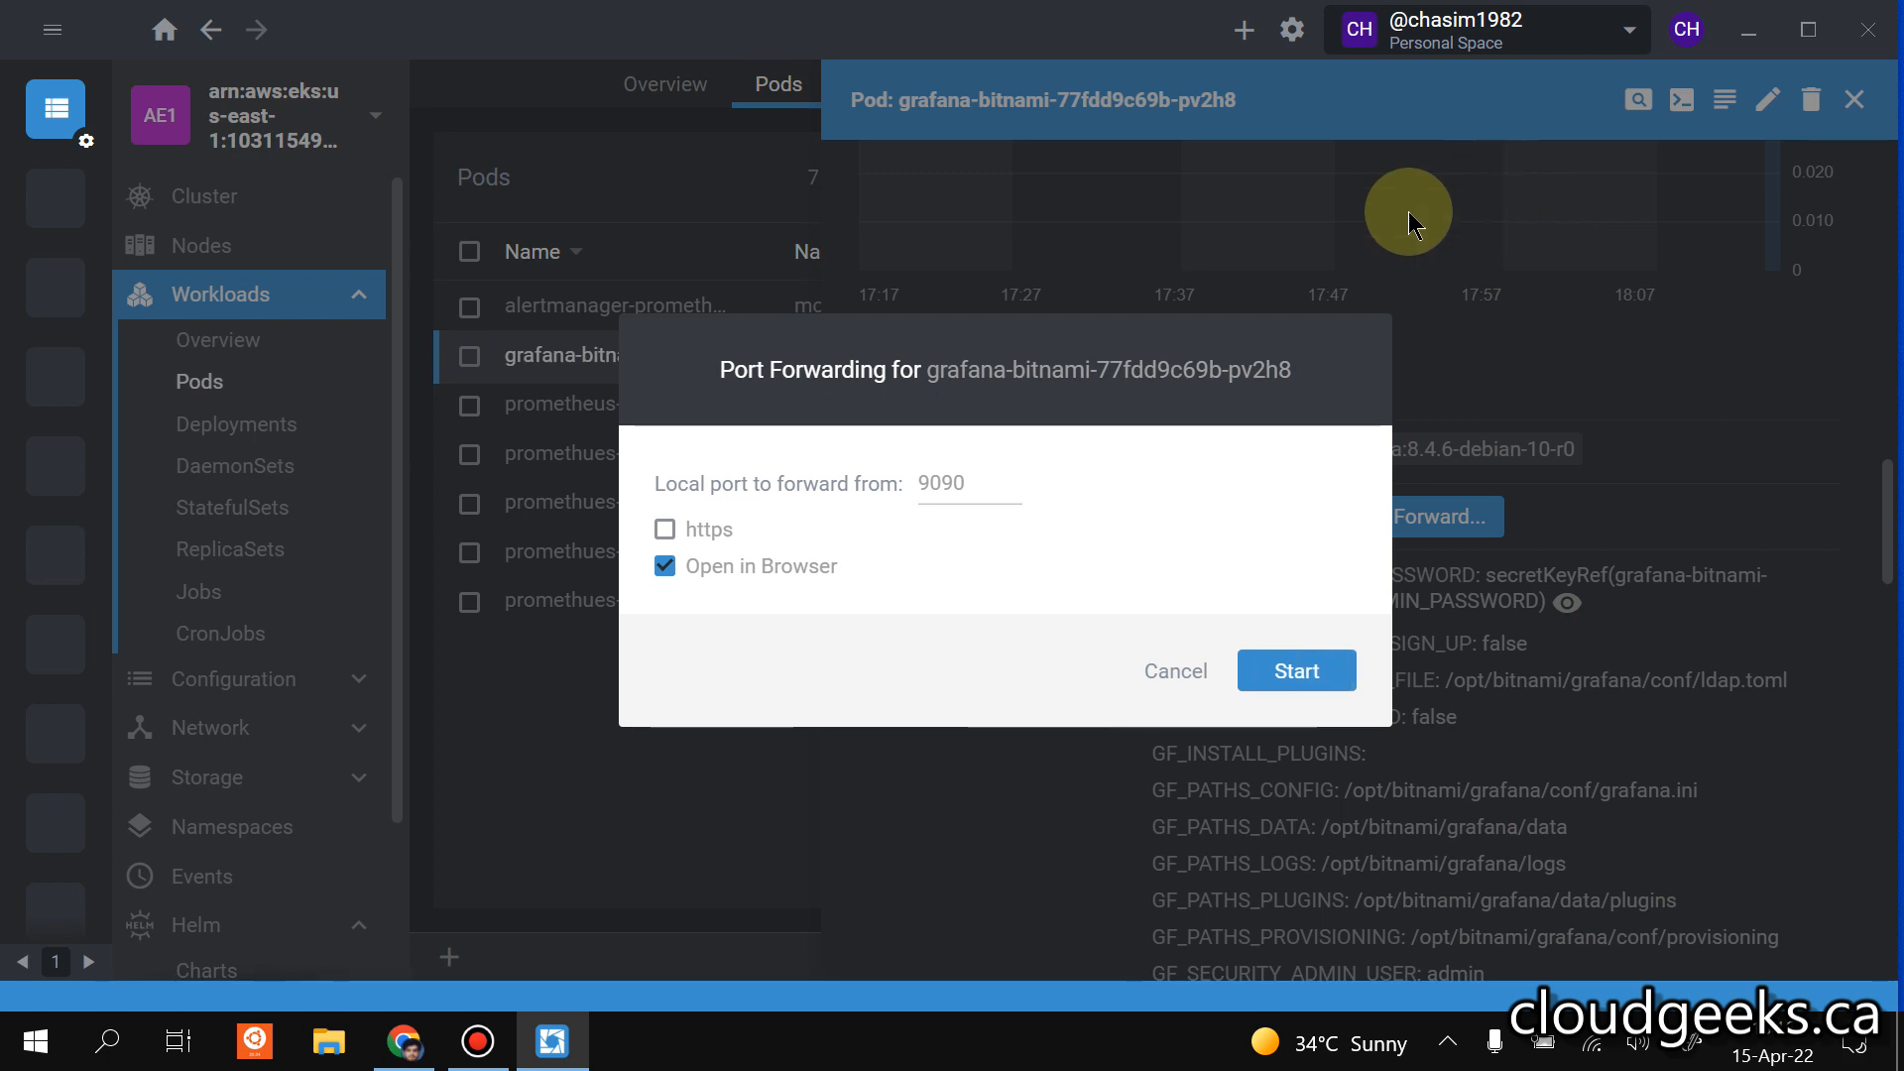
click(1307, 658)
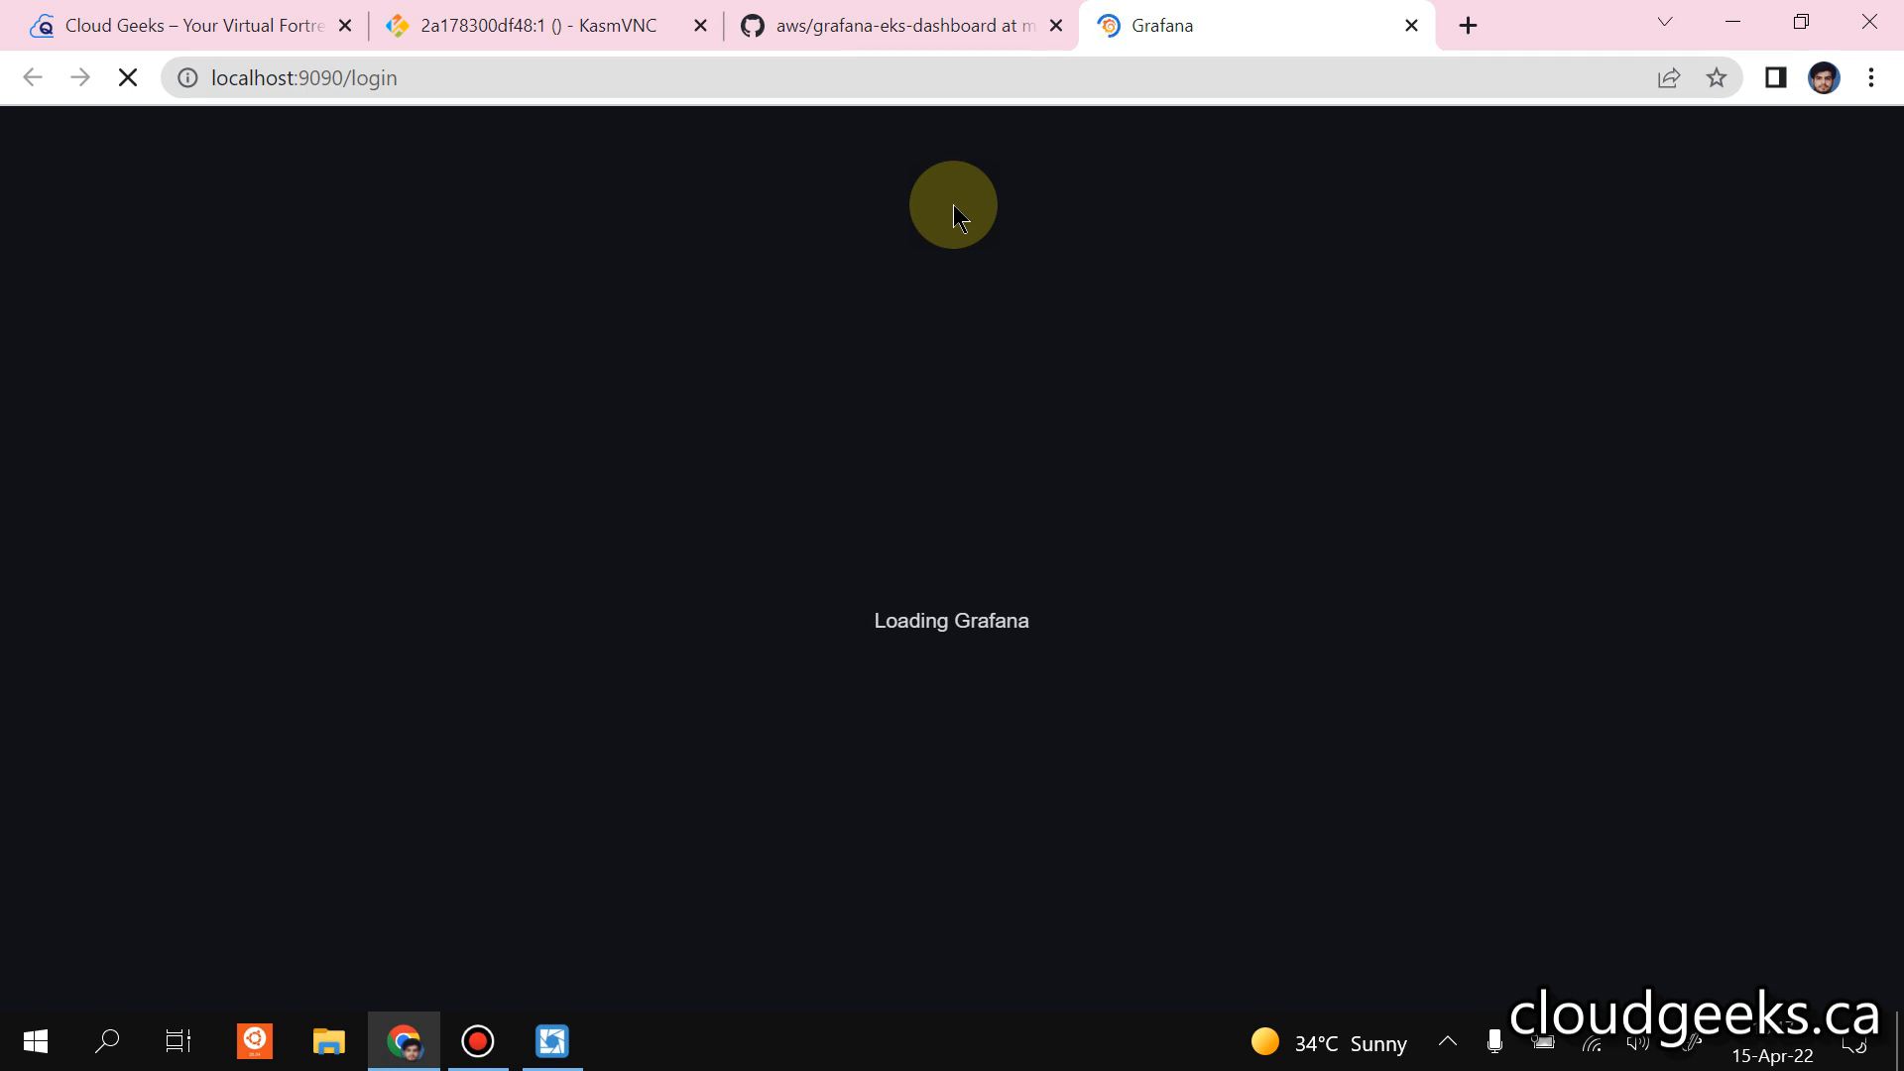
Switch back to Lens and reveal the Grafana admin password in the pod's environment variables.
click(552, 1041)
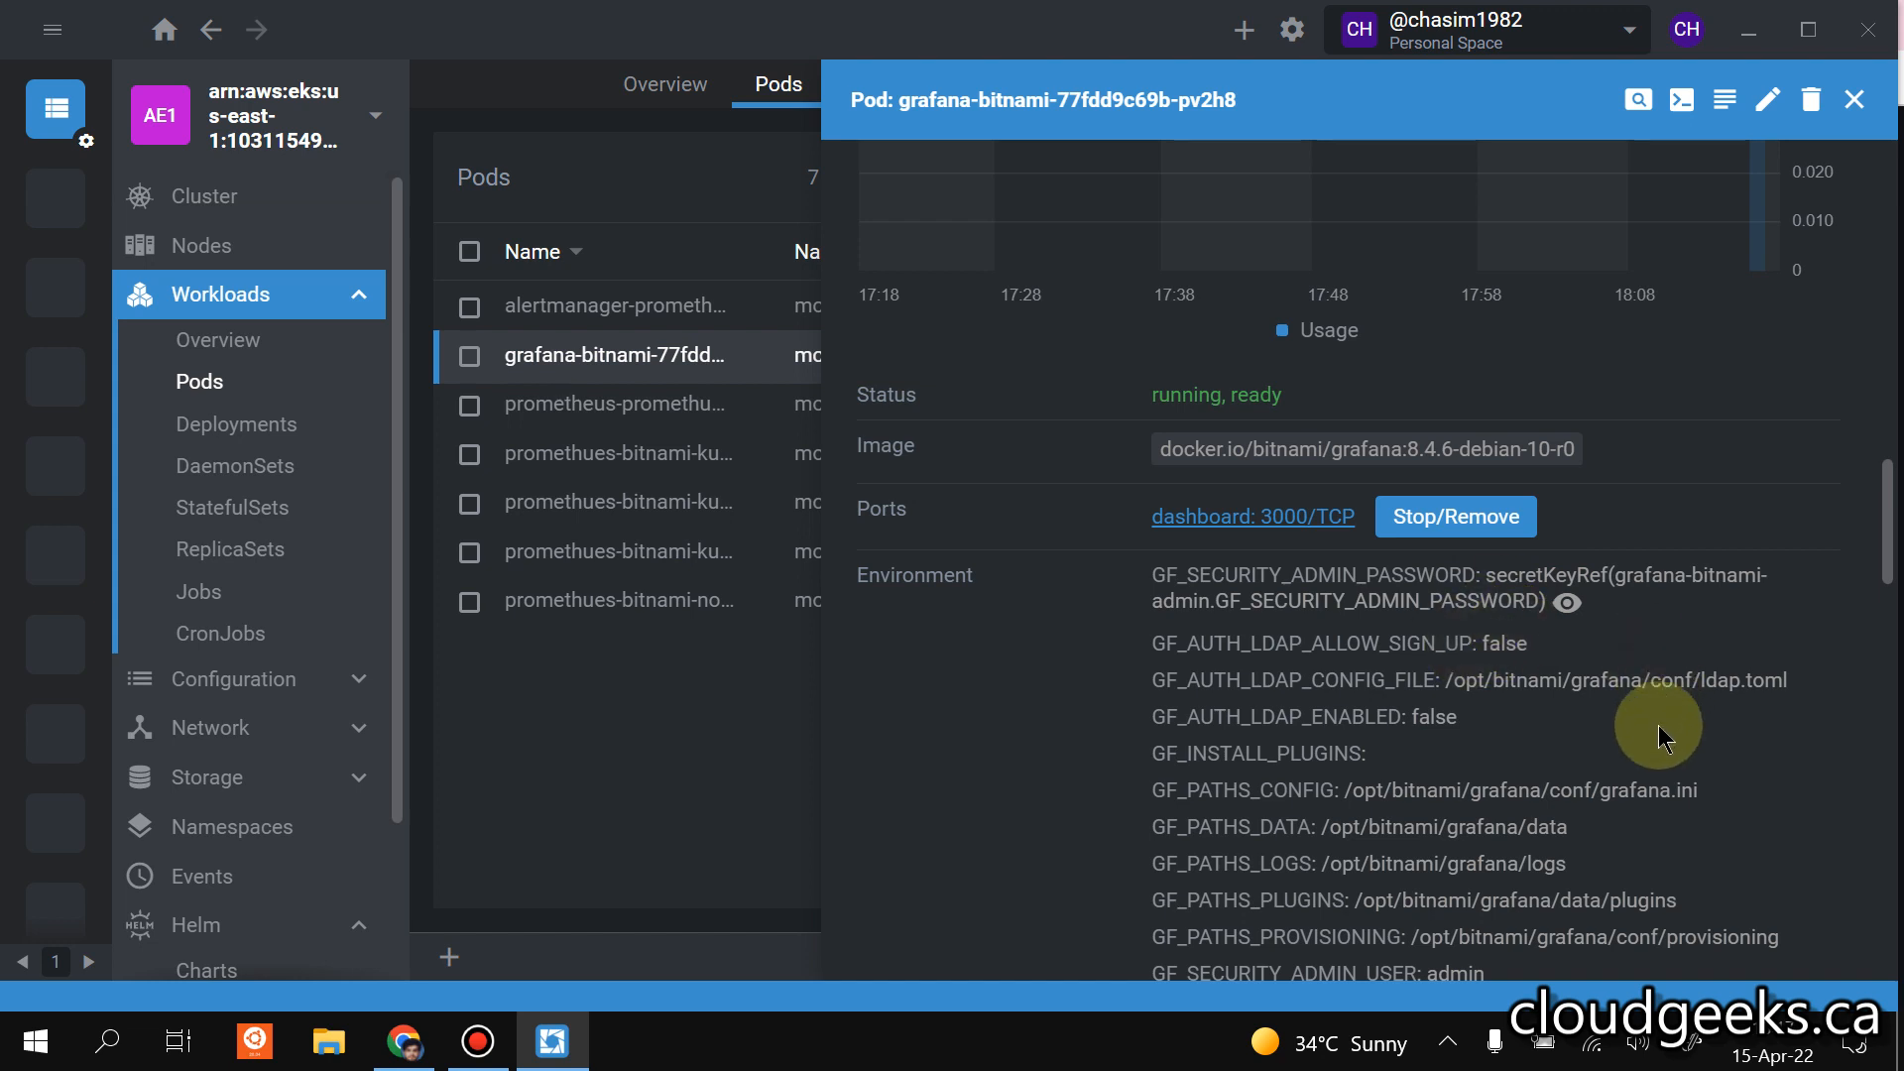
click(1567, 602)
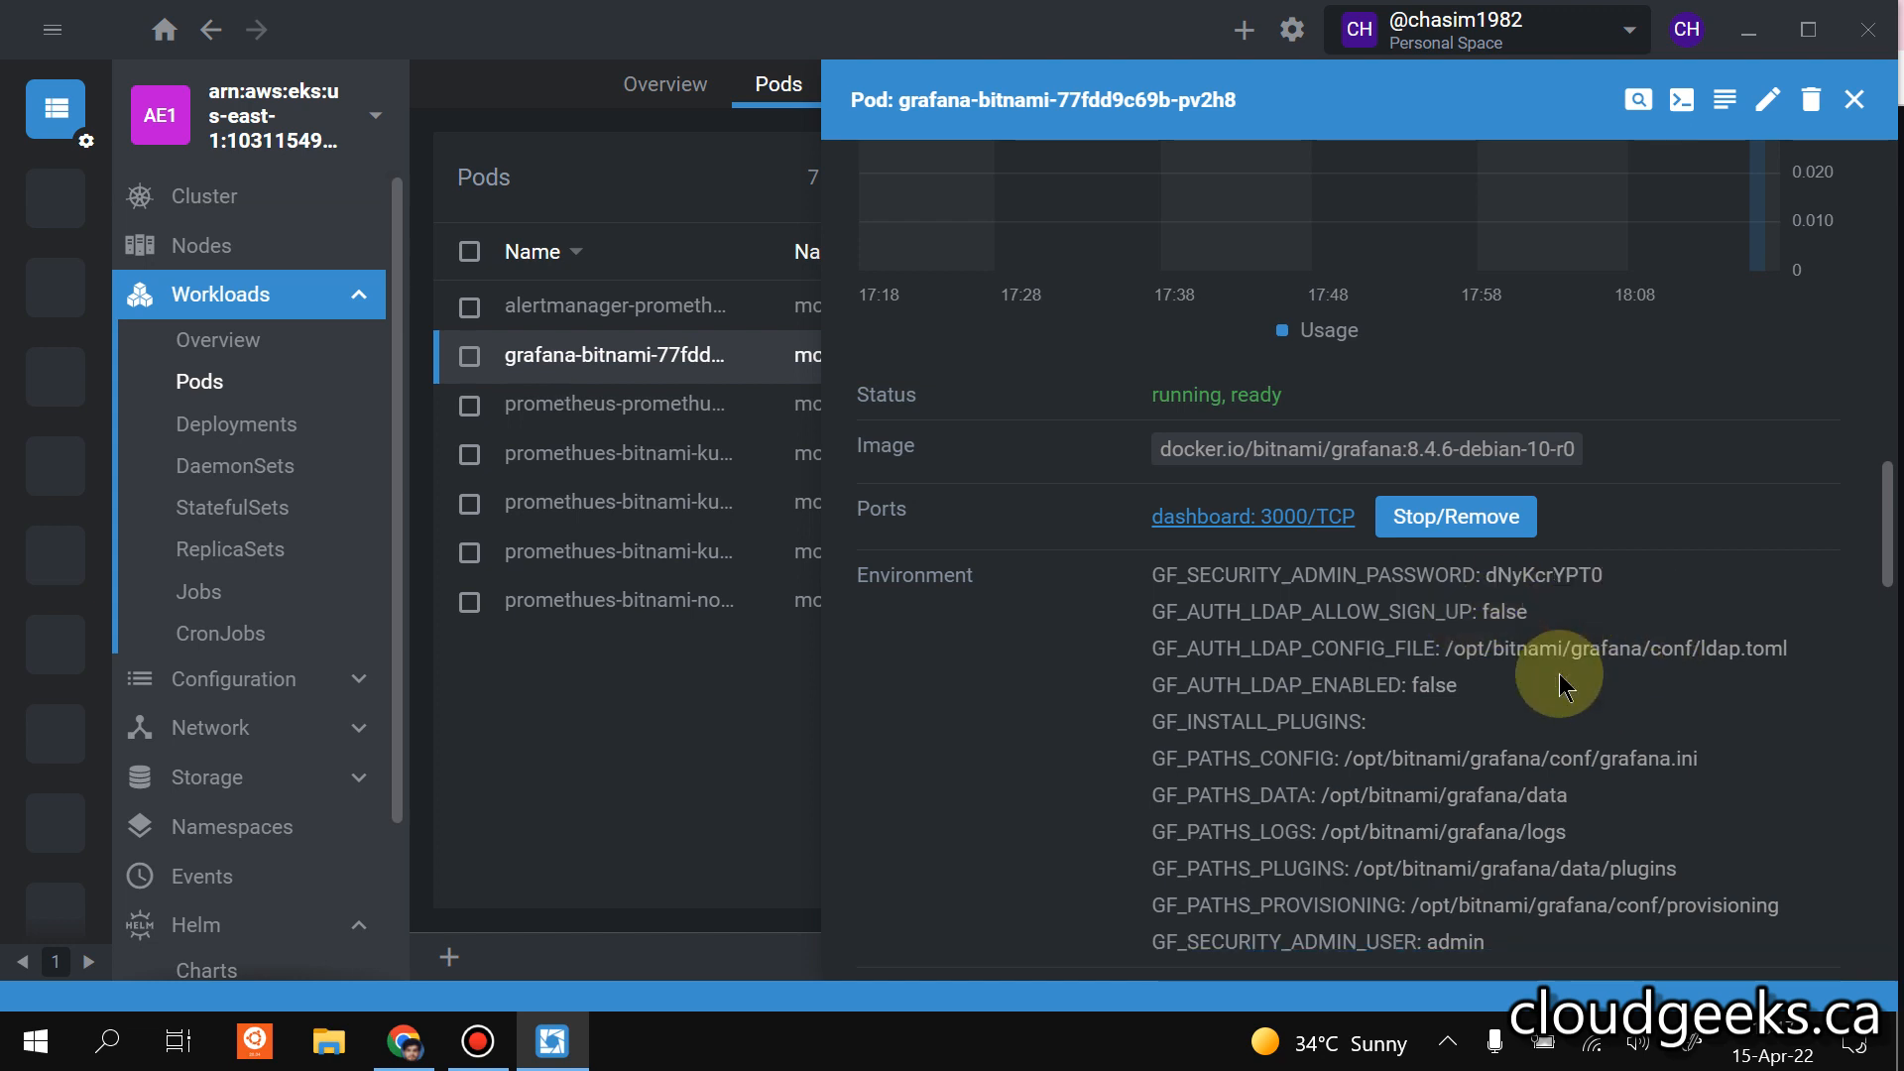
Copy the Grafana admin password from the pod's environment variables and switch to the Grafana login page in Chrome.
drag(1489, 576, 1614, 575)
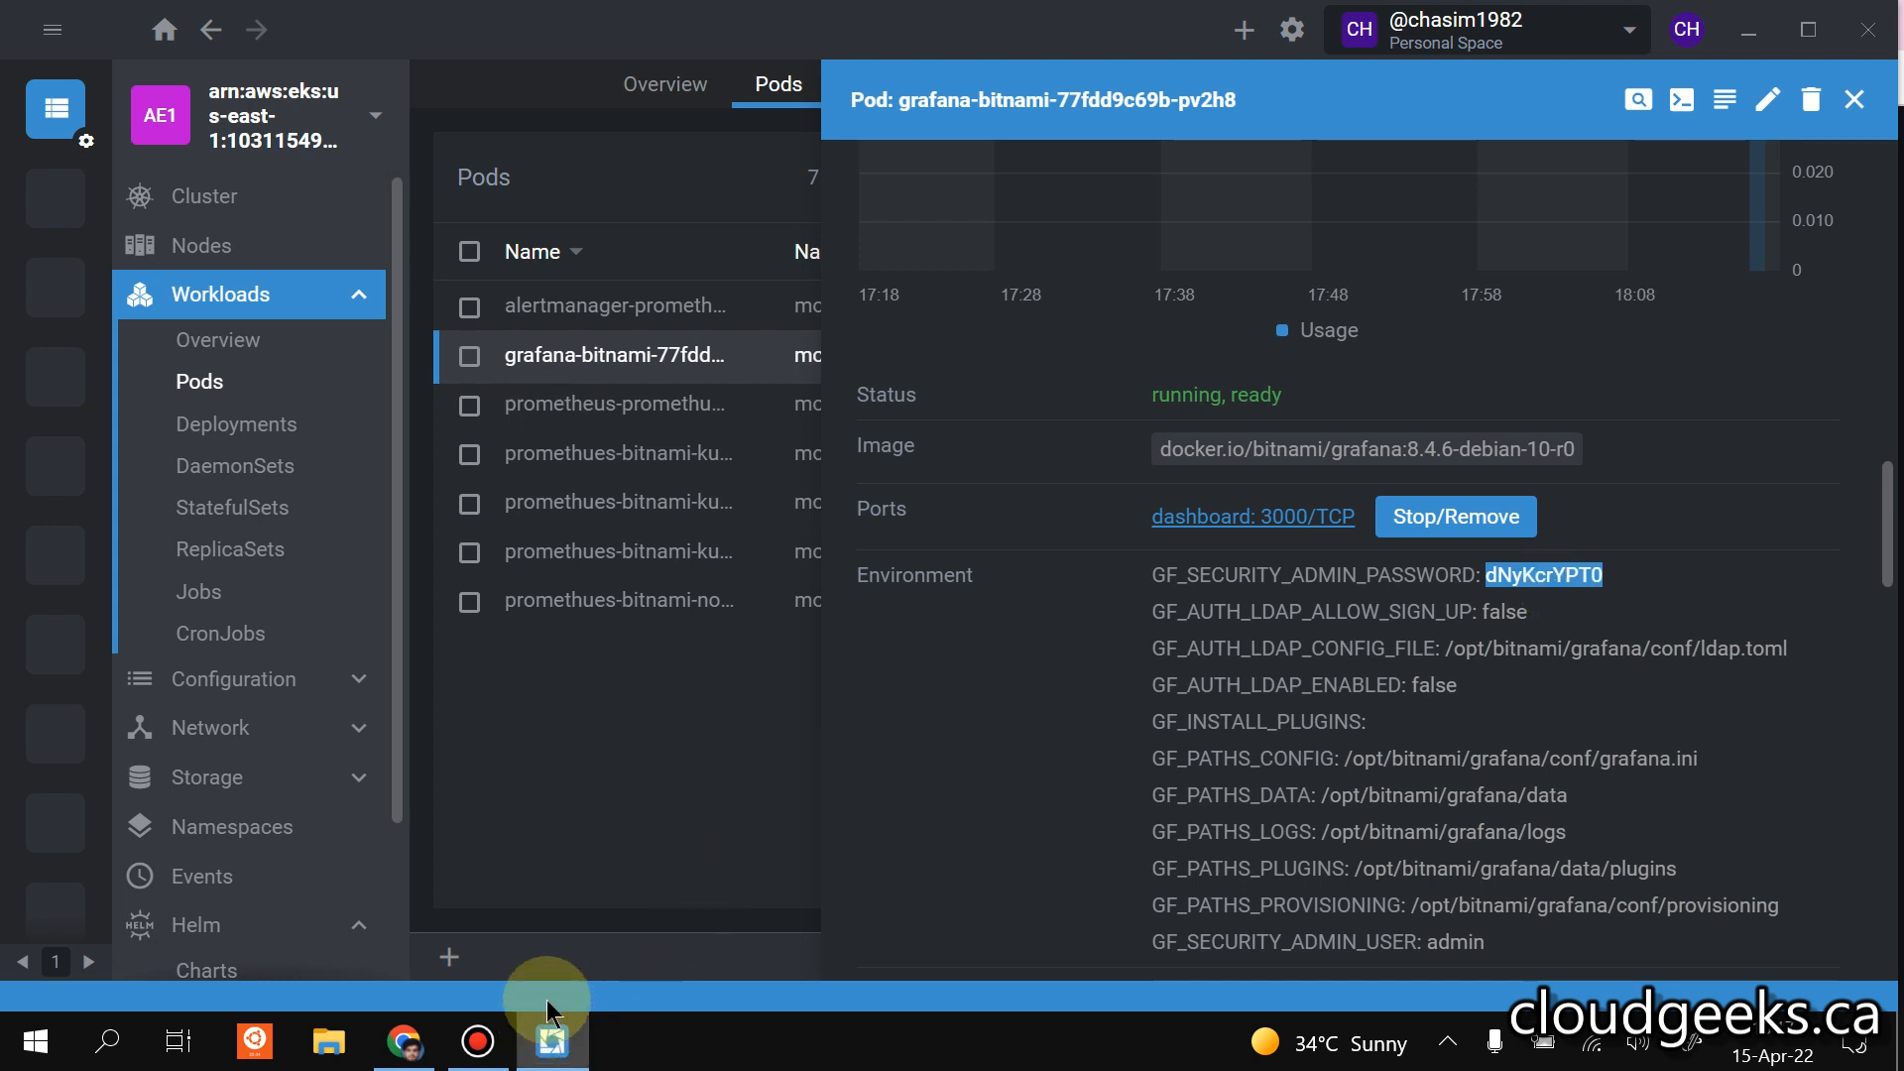
click(408, 1036)
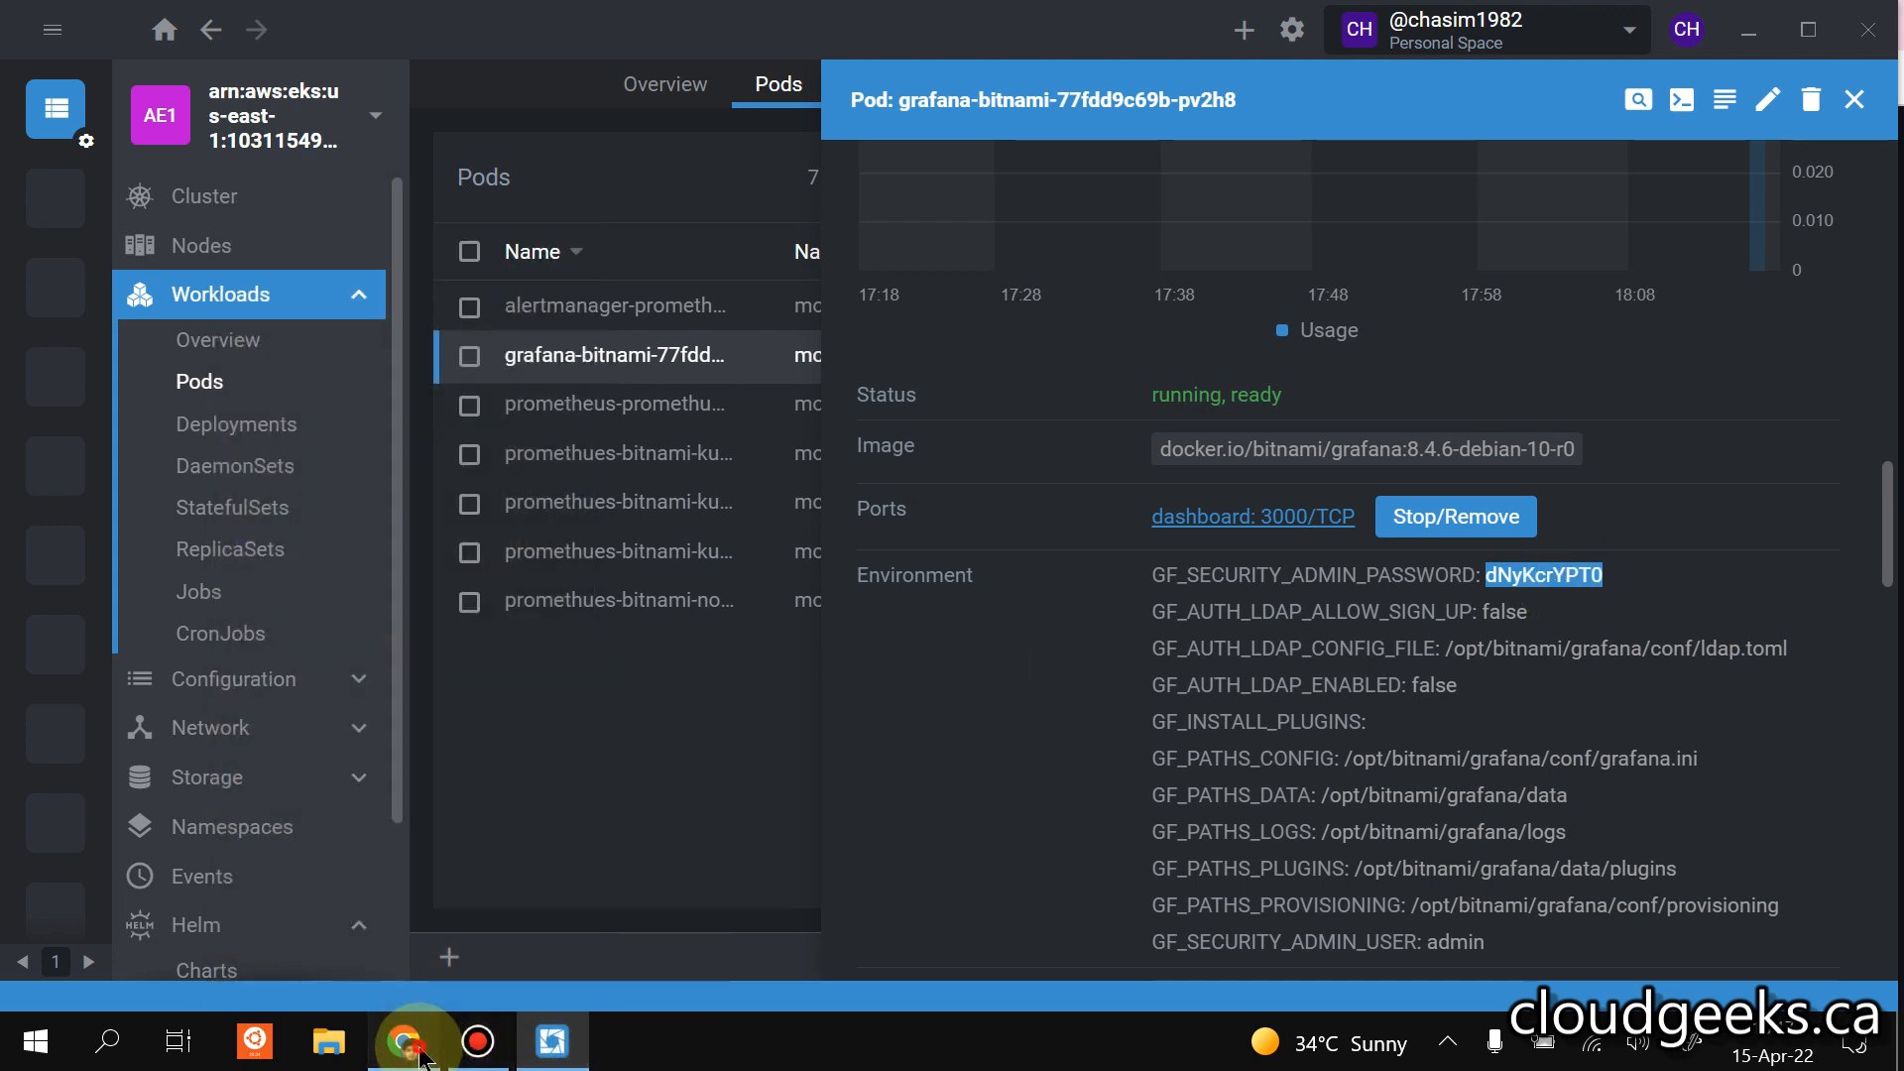
drag(401, 1041, 603, 1036)
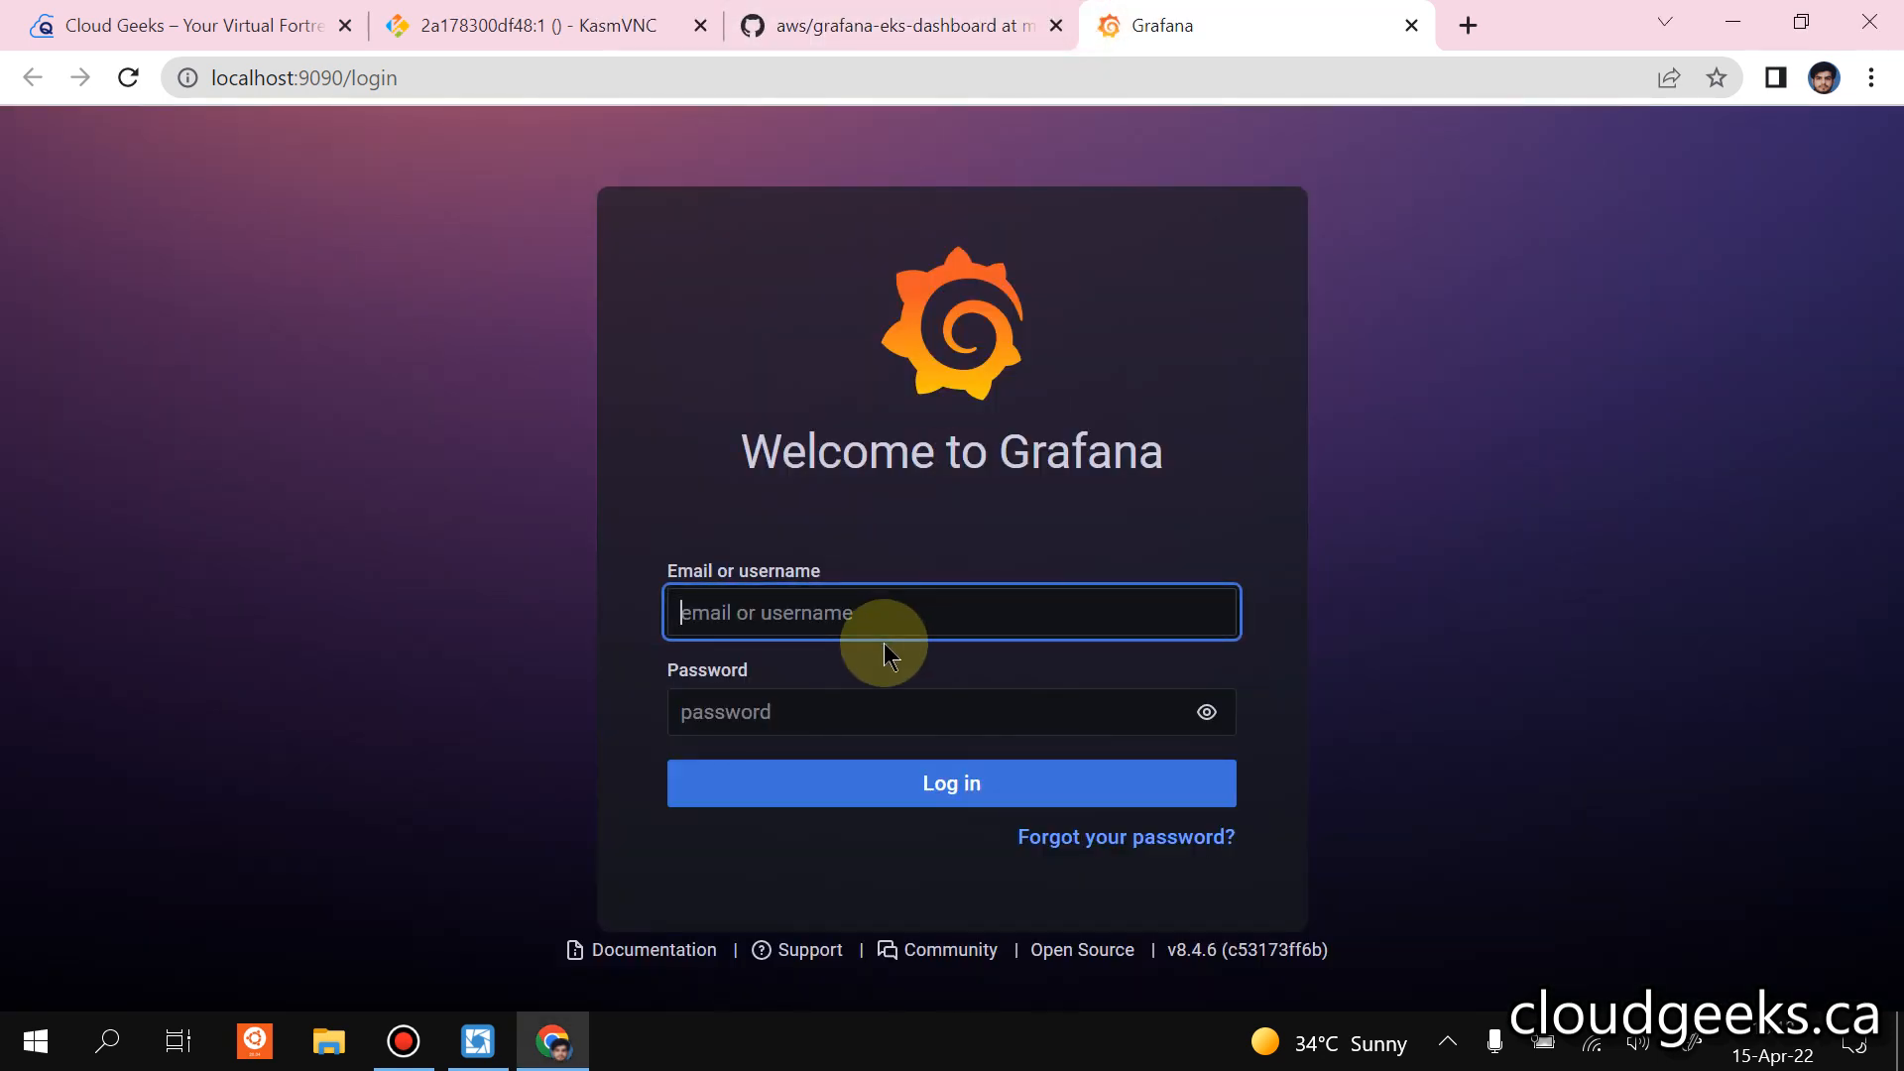
Log in to Grafana as admin, pasting the copied account password and showing it in plain text before submitting.
click(861, 618)
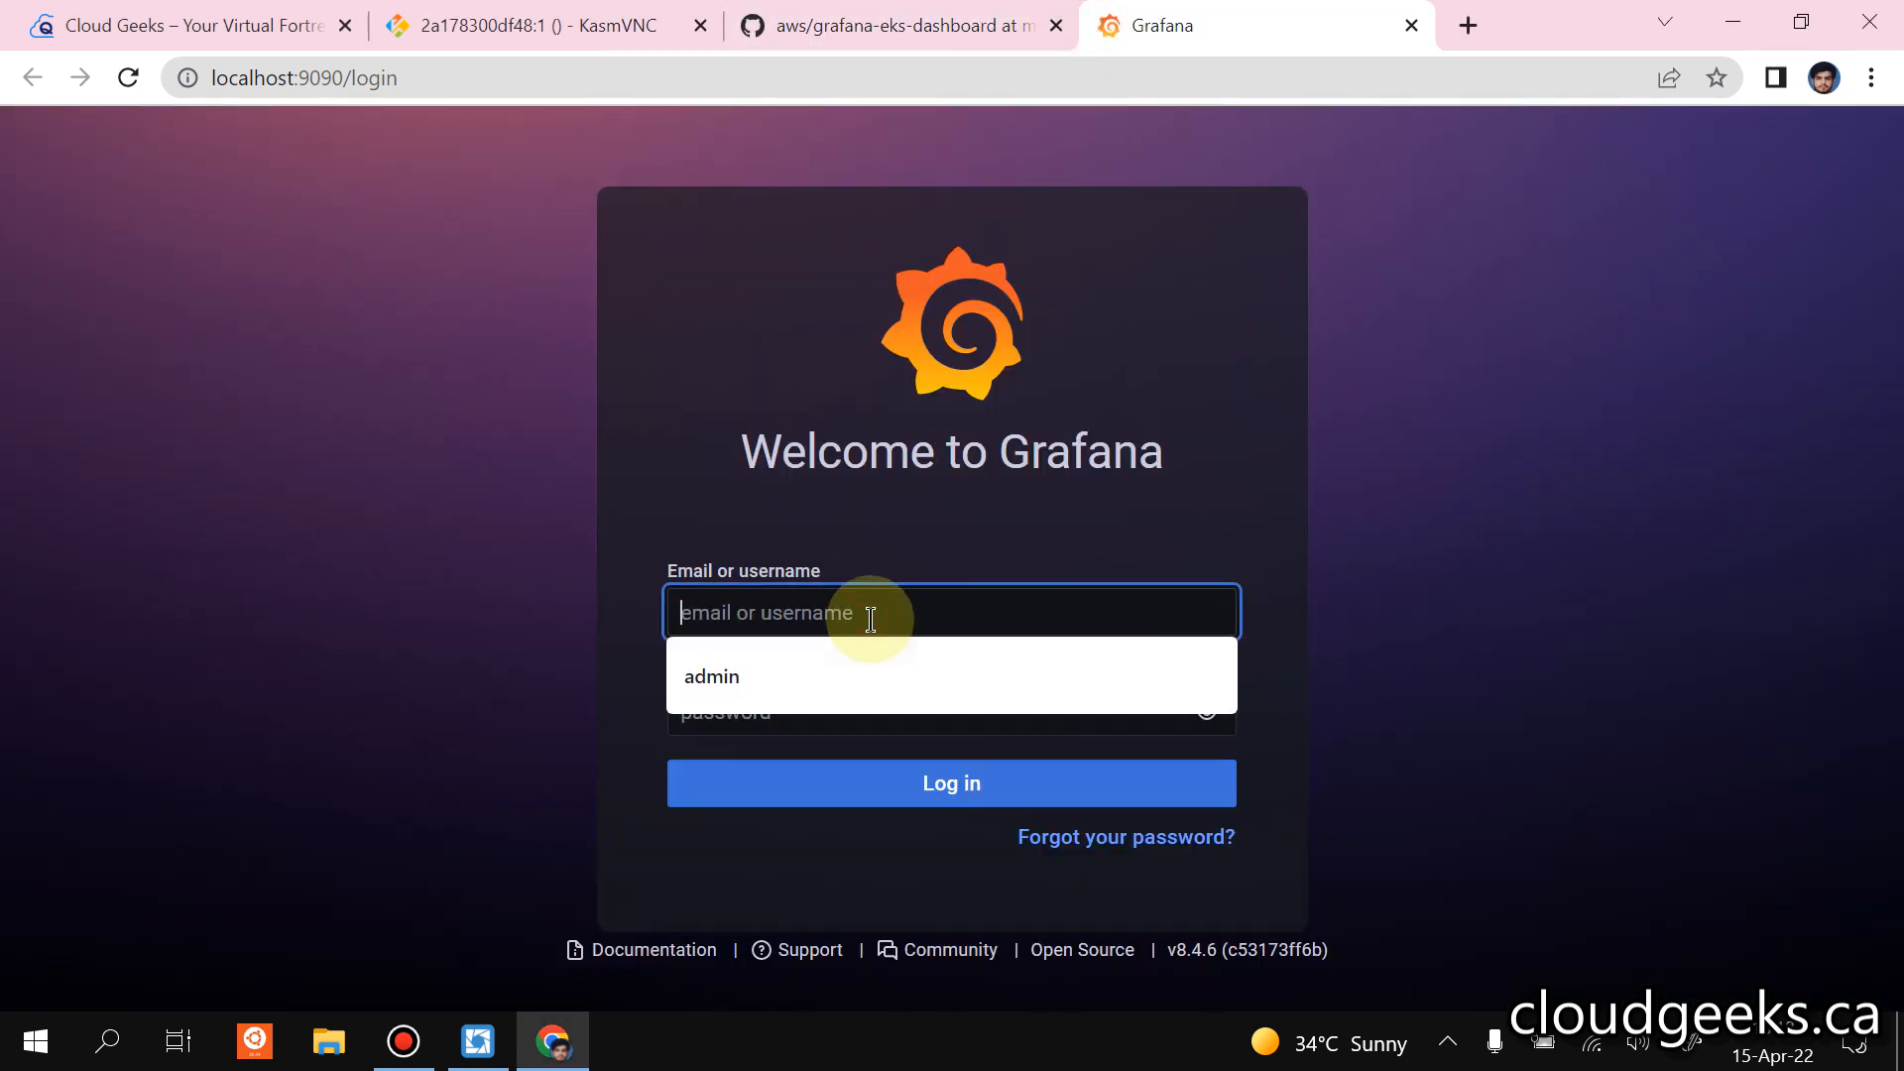
click(856, 670)
click(792, 716)
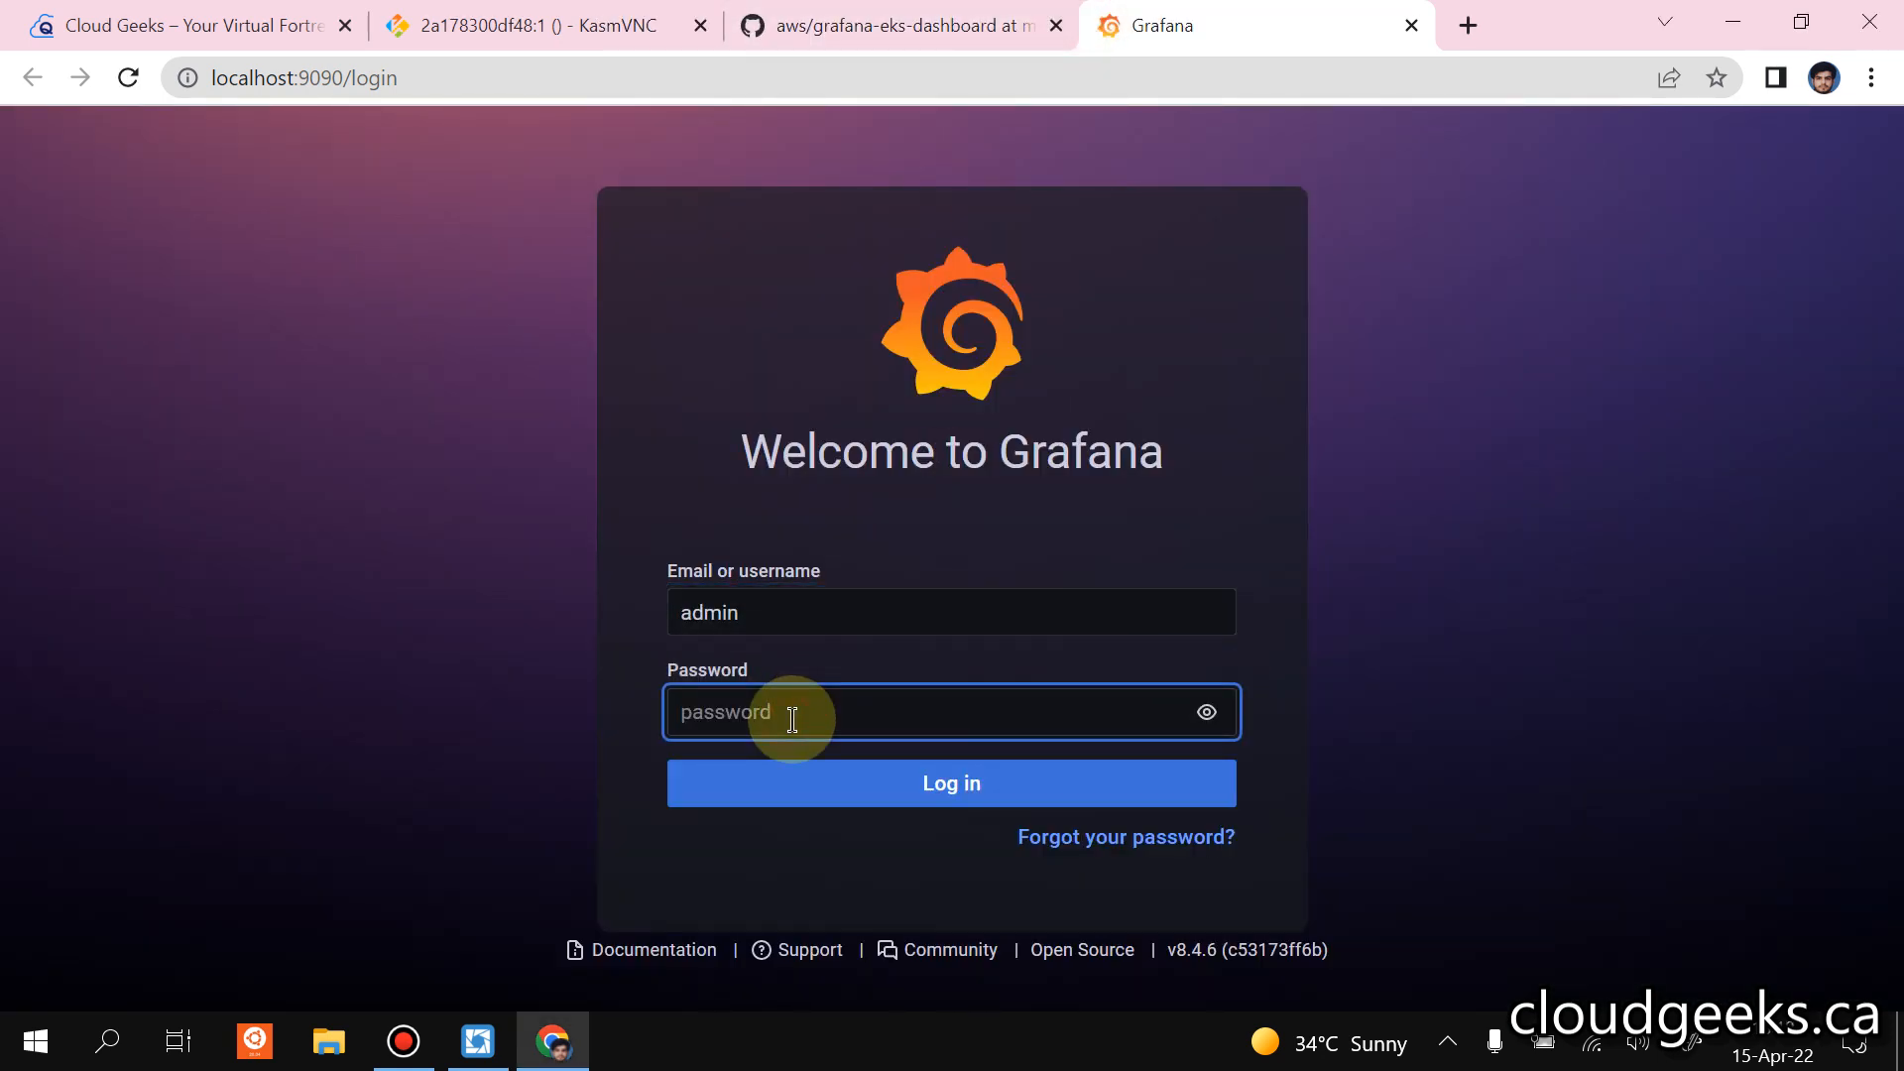
key(ctrl+v)
click(1206, 712)
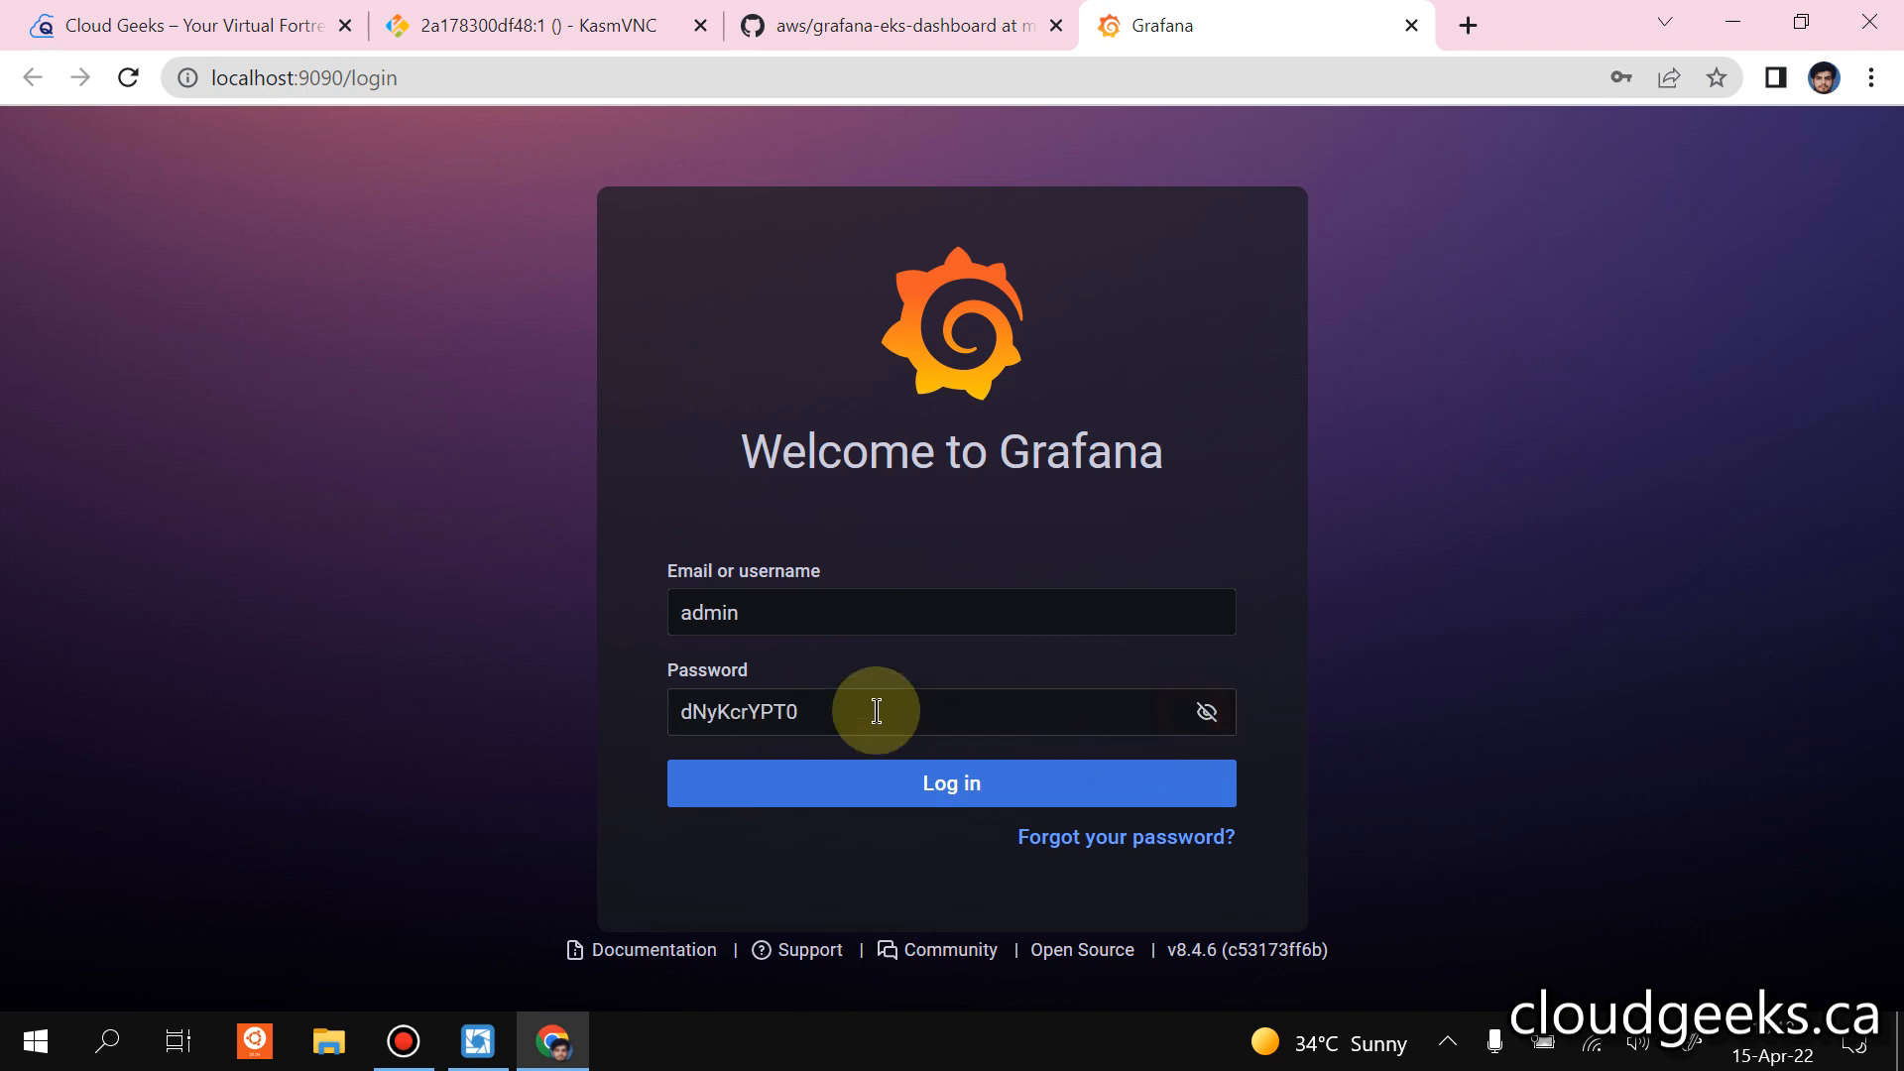
click(892, 784)
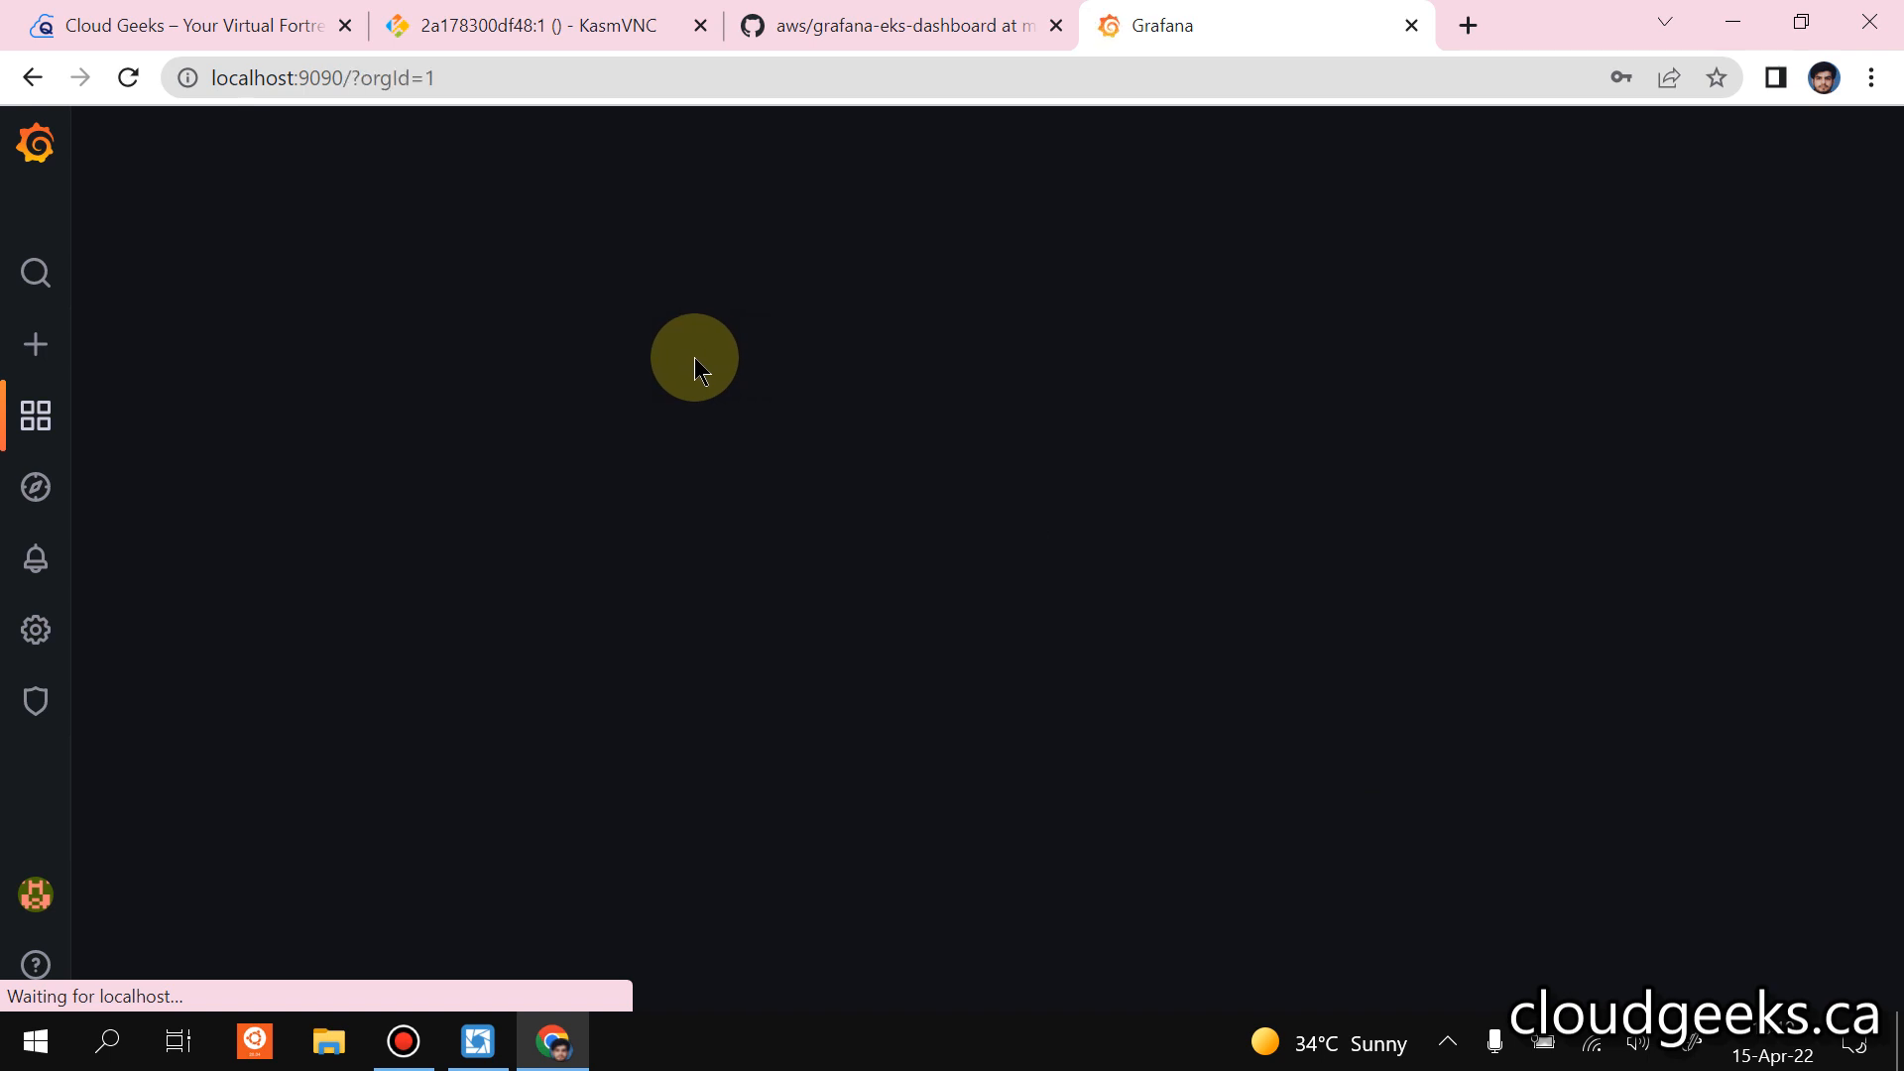
Add a new Prometheus data source in Grafana's configuration and bring up its HTTP settings.
mouse_move(12, 638)
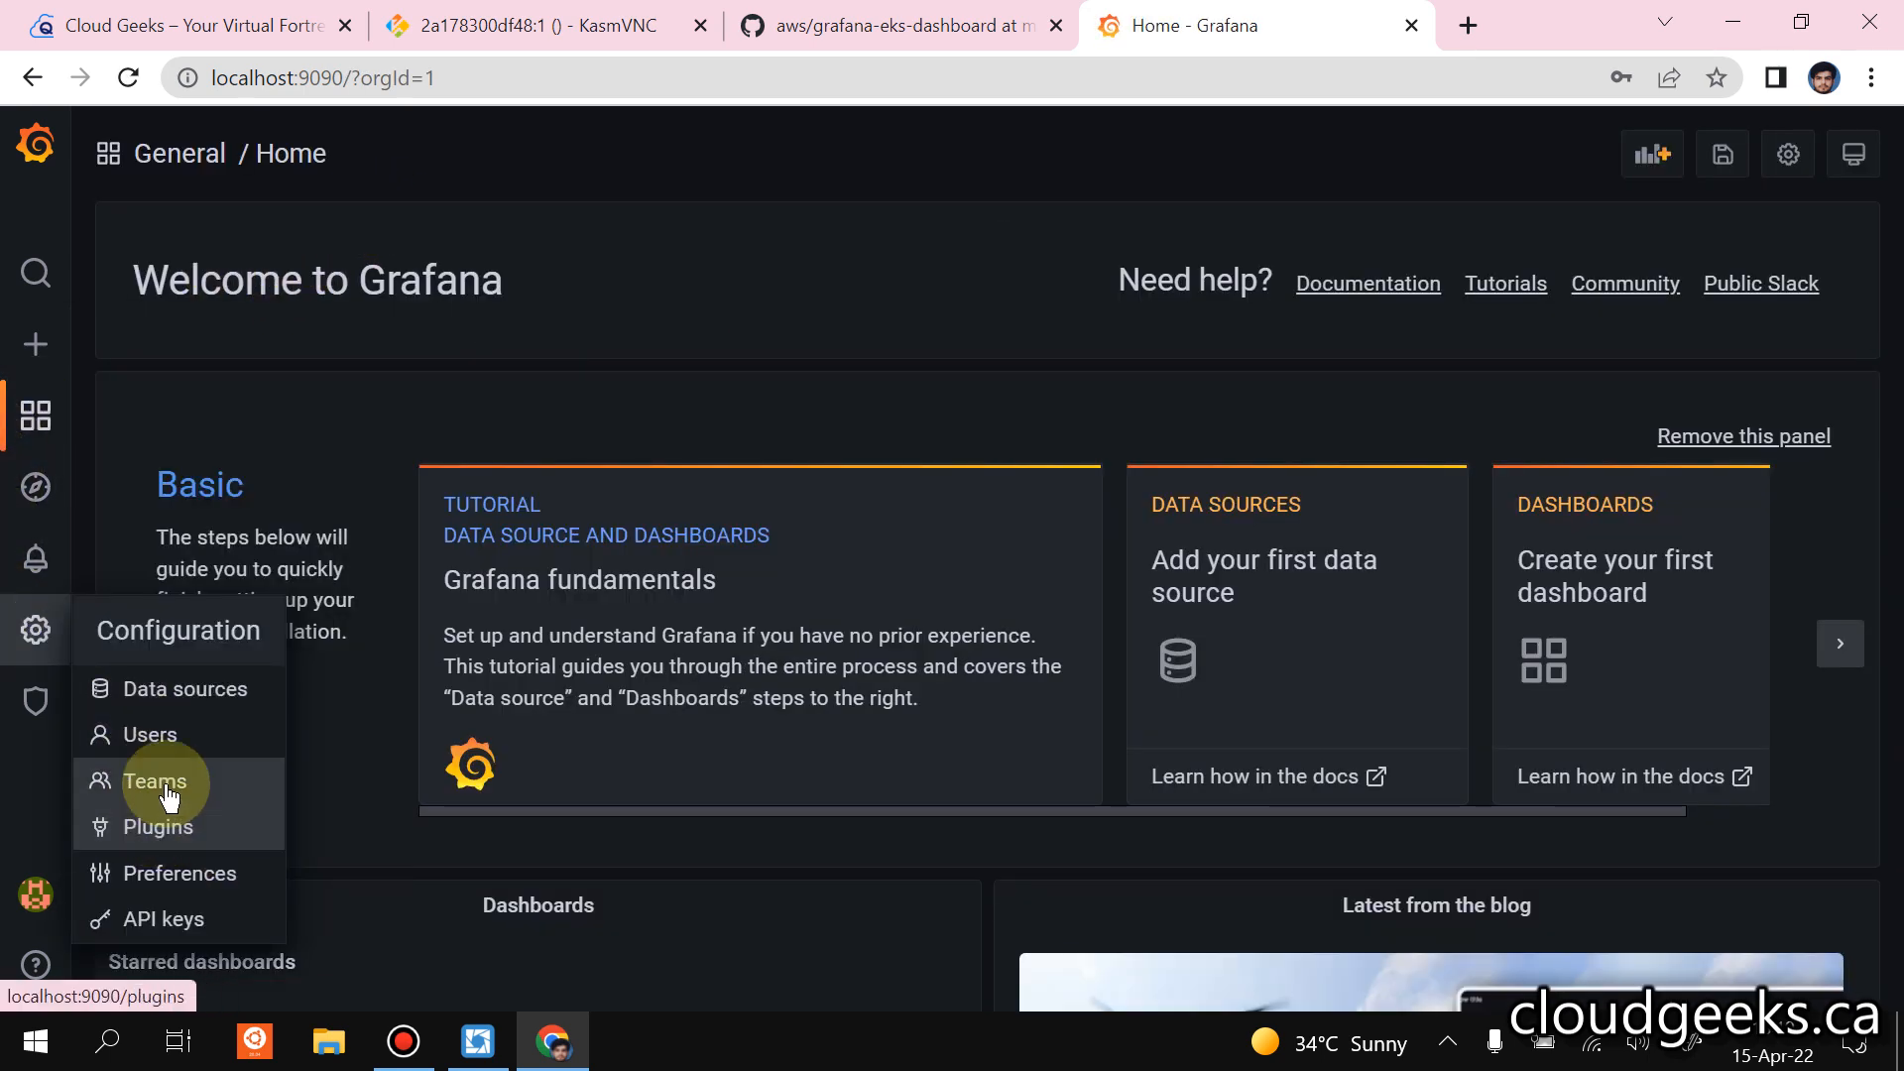
click(193, 695)
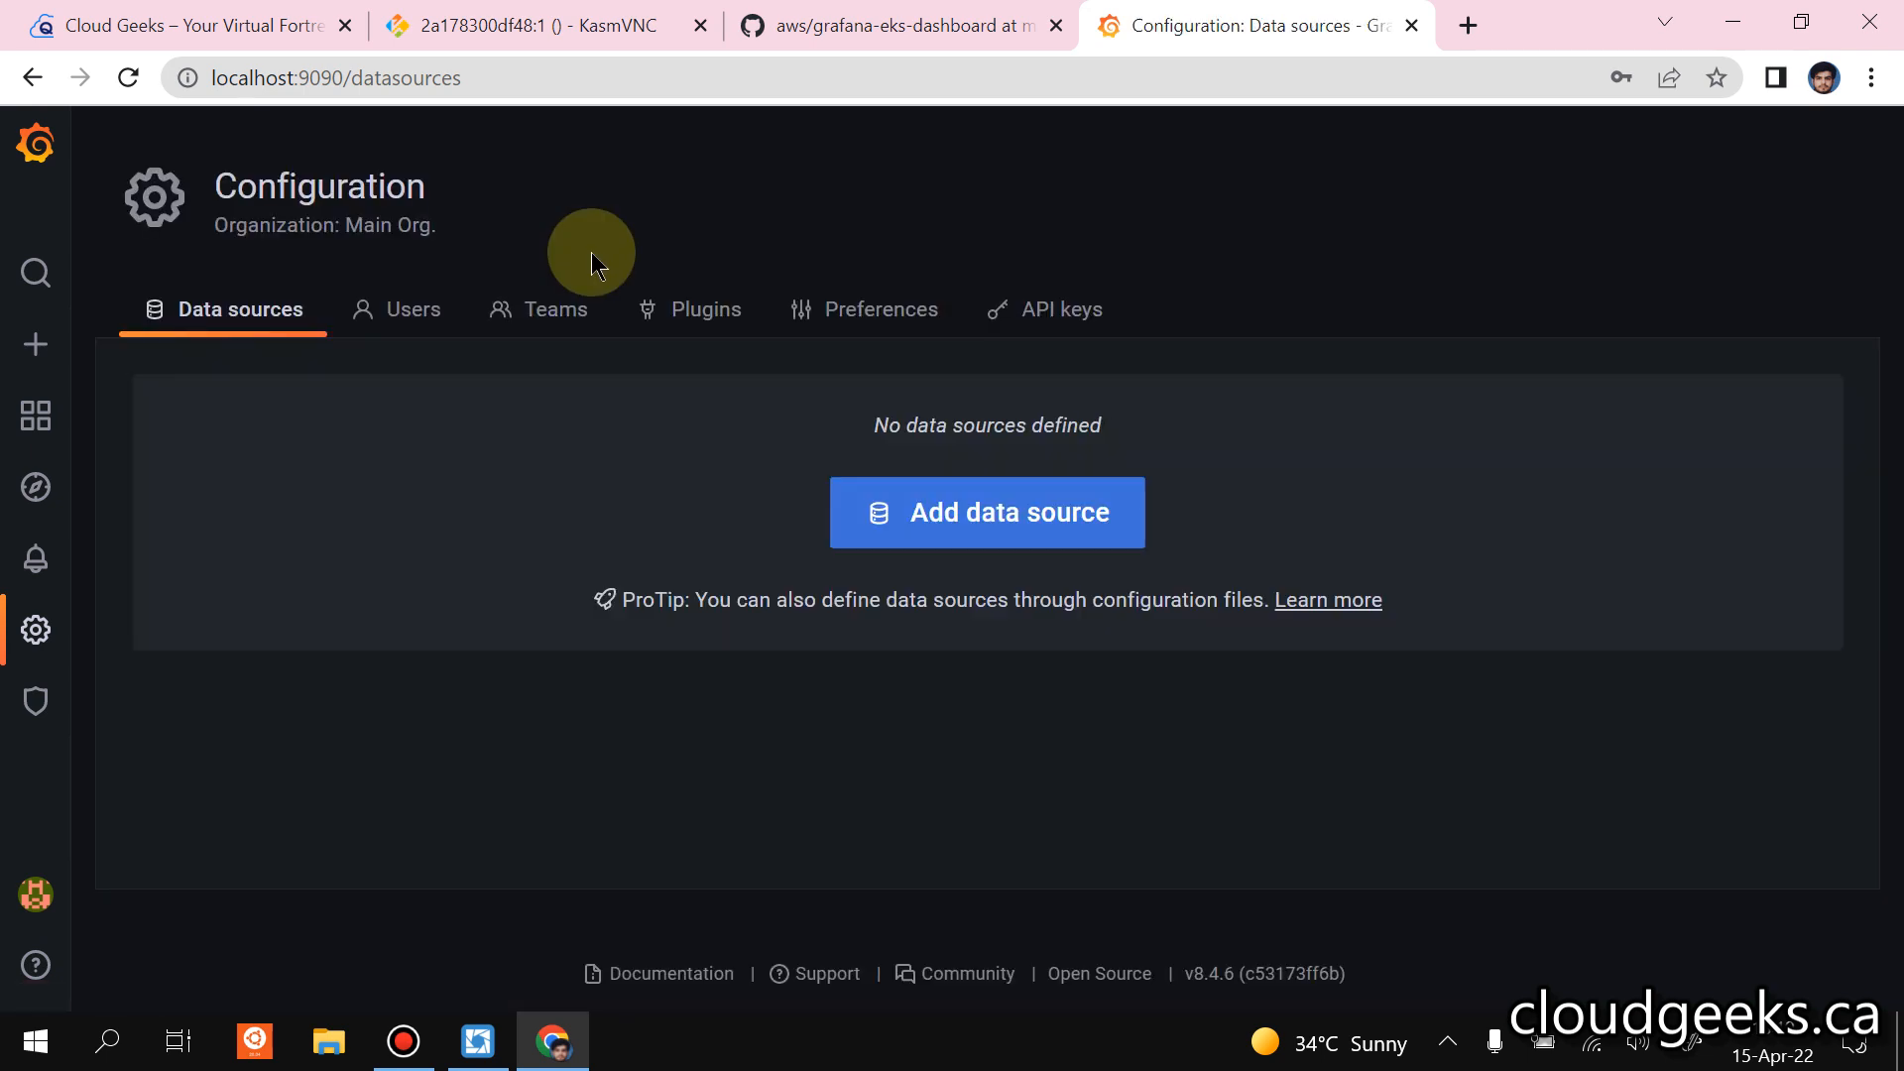
click(947, 514)
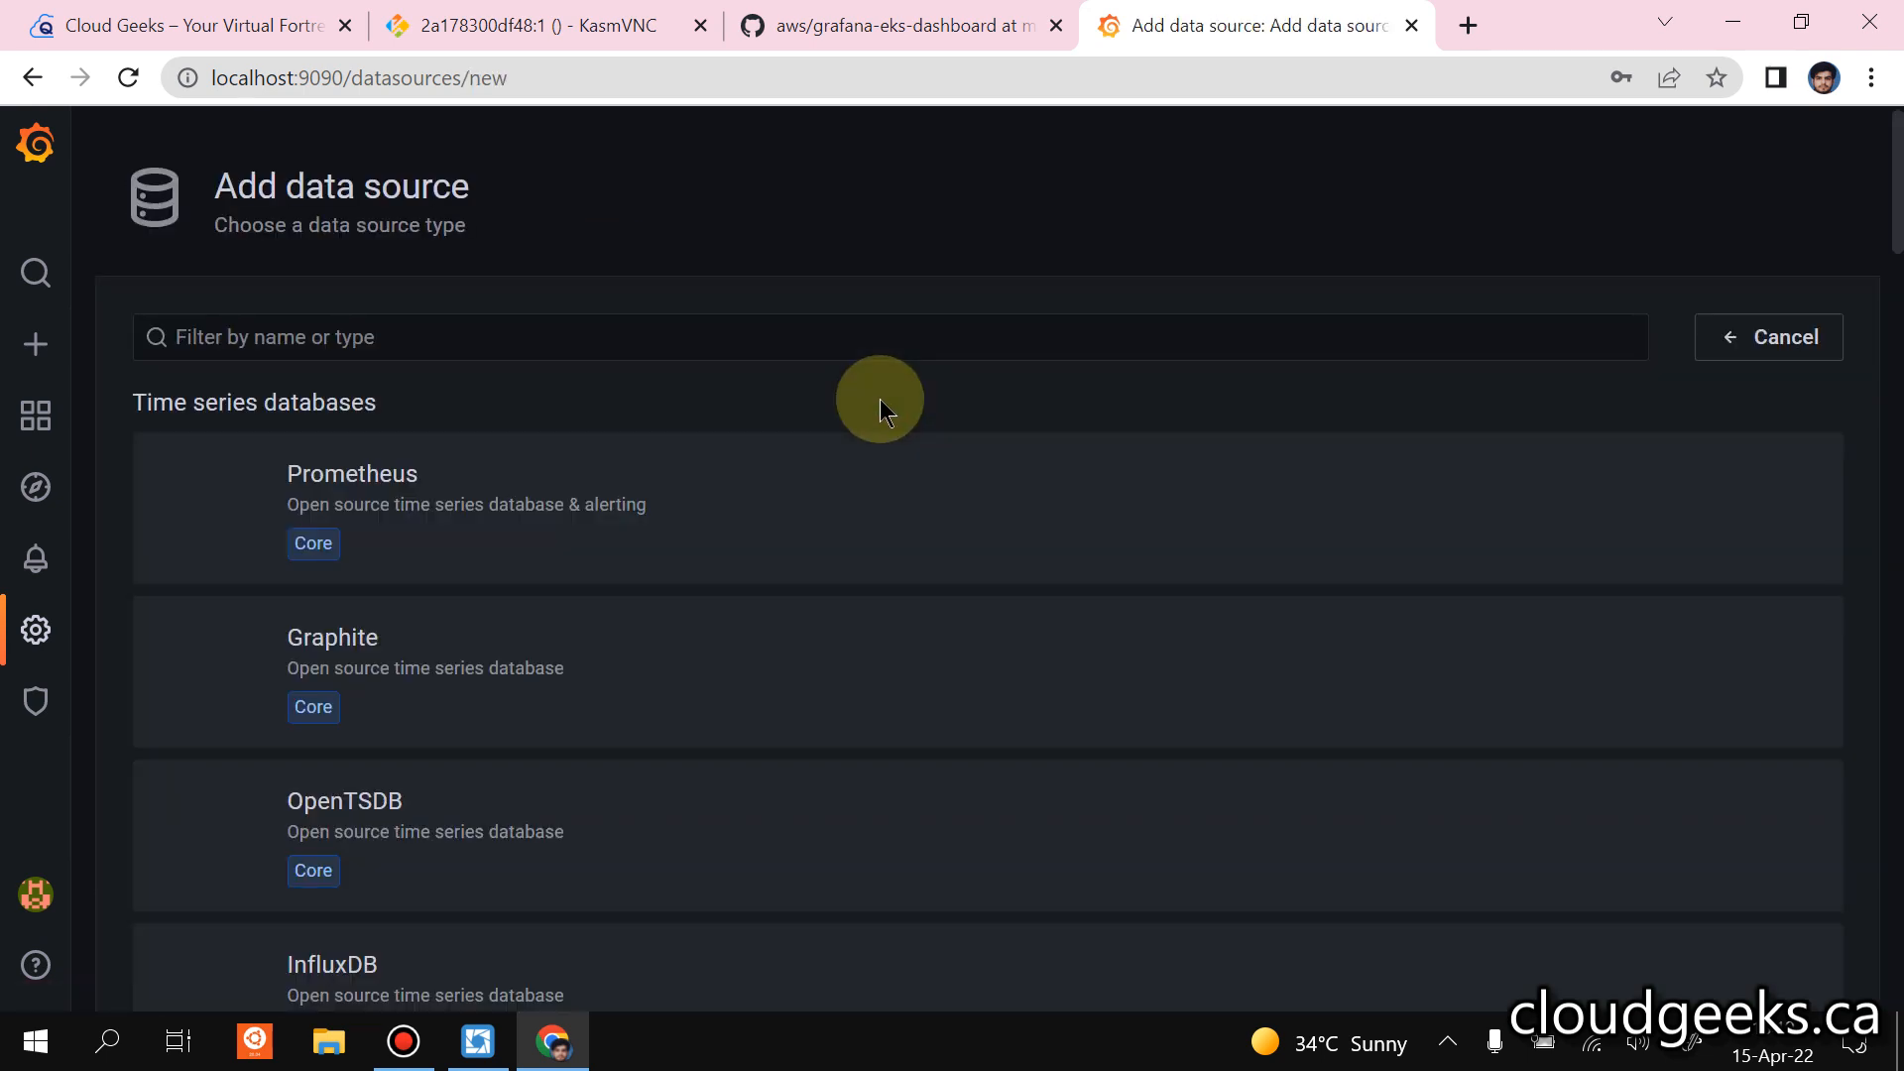
click(523, 494)
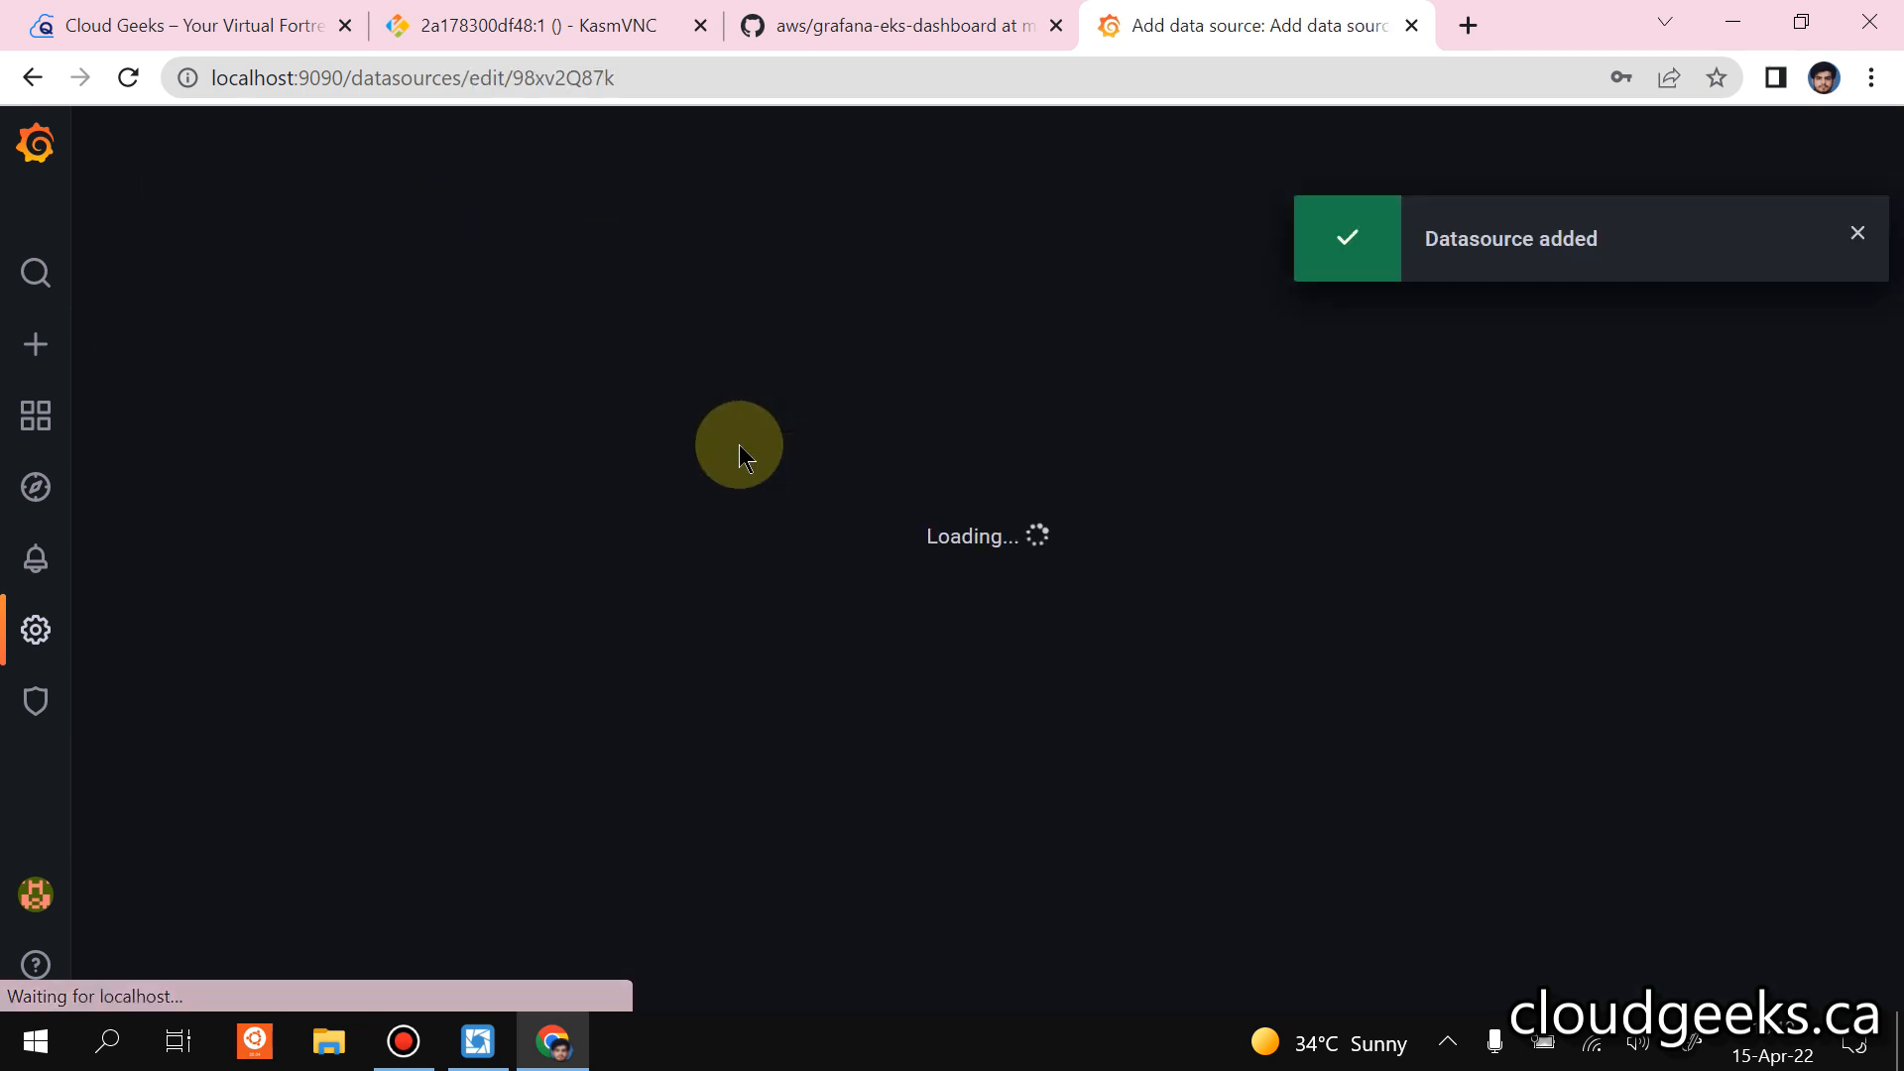
scroll(937, 479, down, 2)
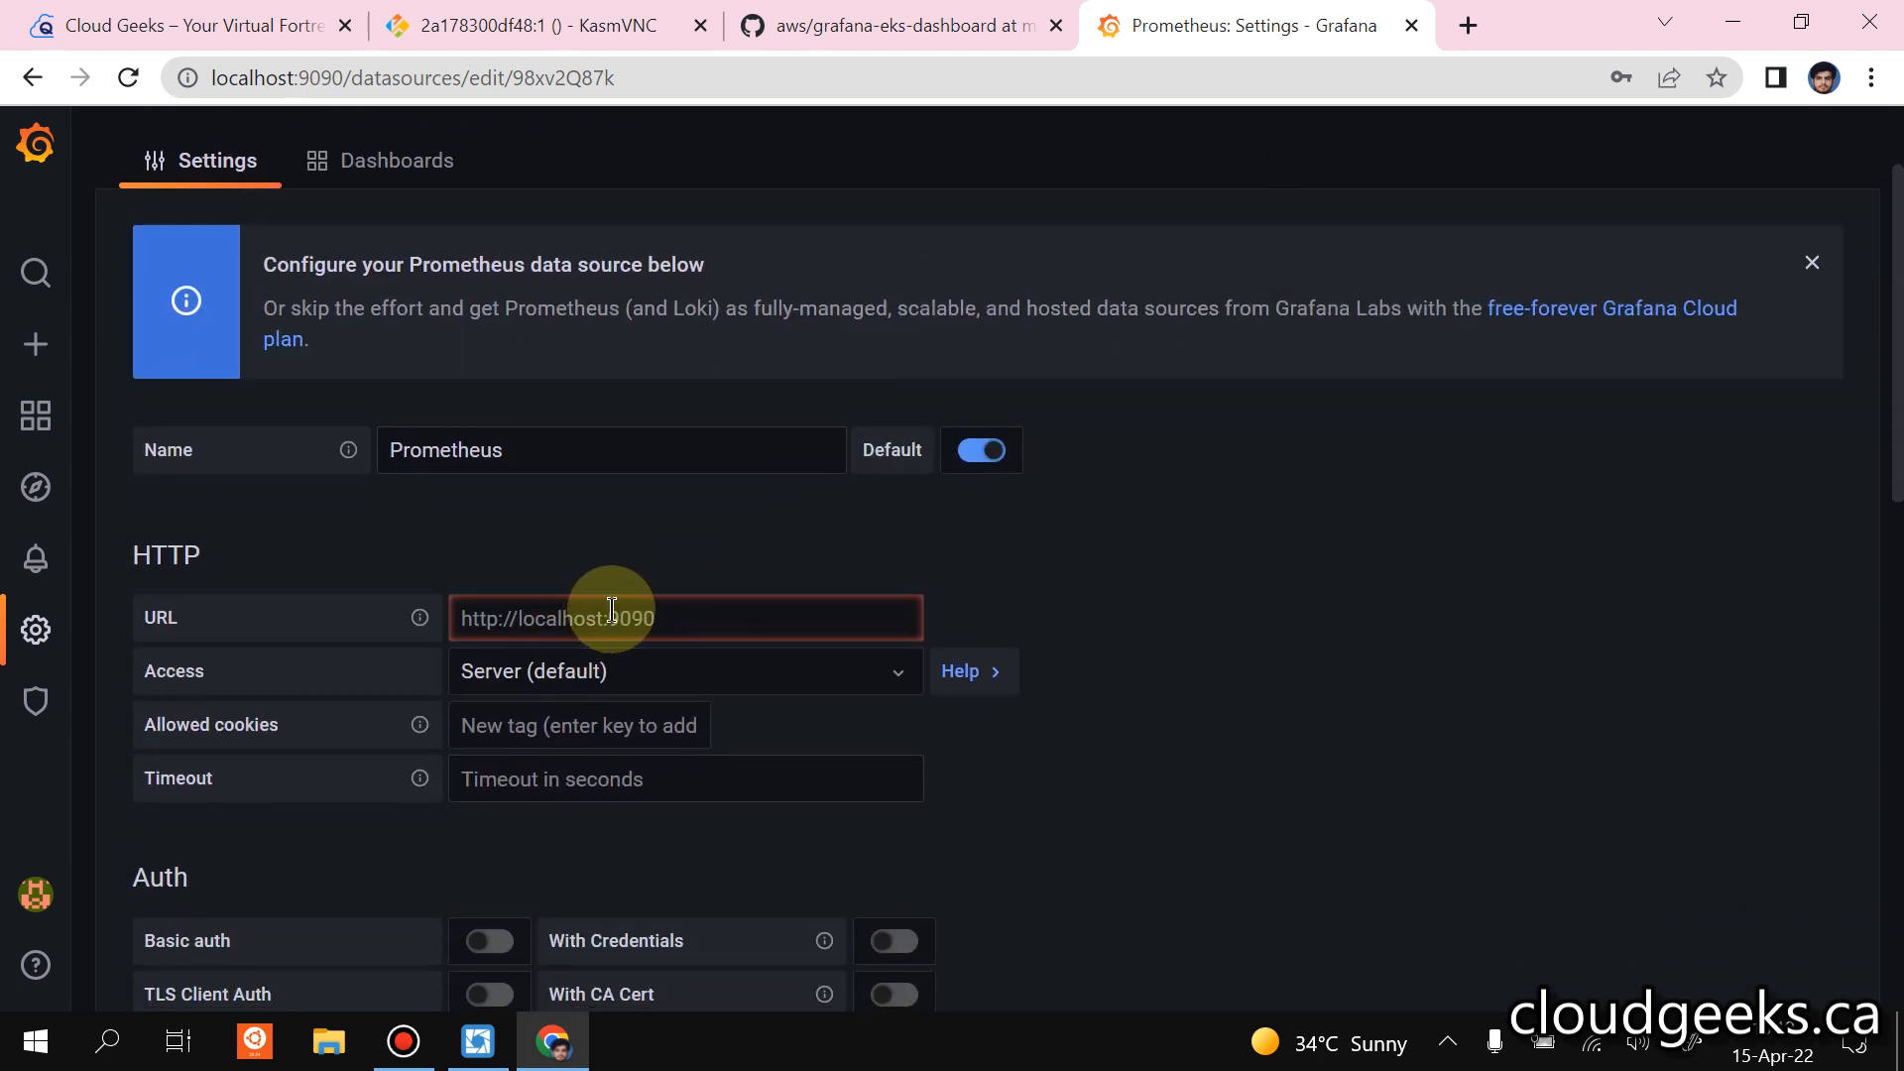
Switch to Lens, close the Grafana pod details, and open the prometheus-operated service among the monitoring namespace's network services.
click(477, 1041)
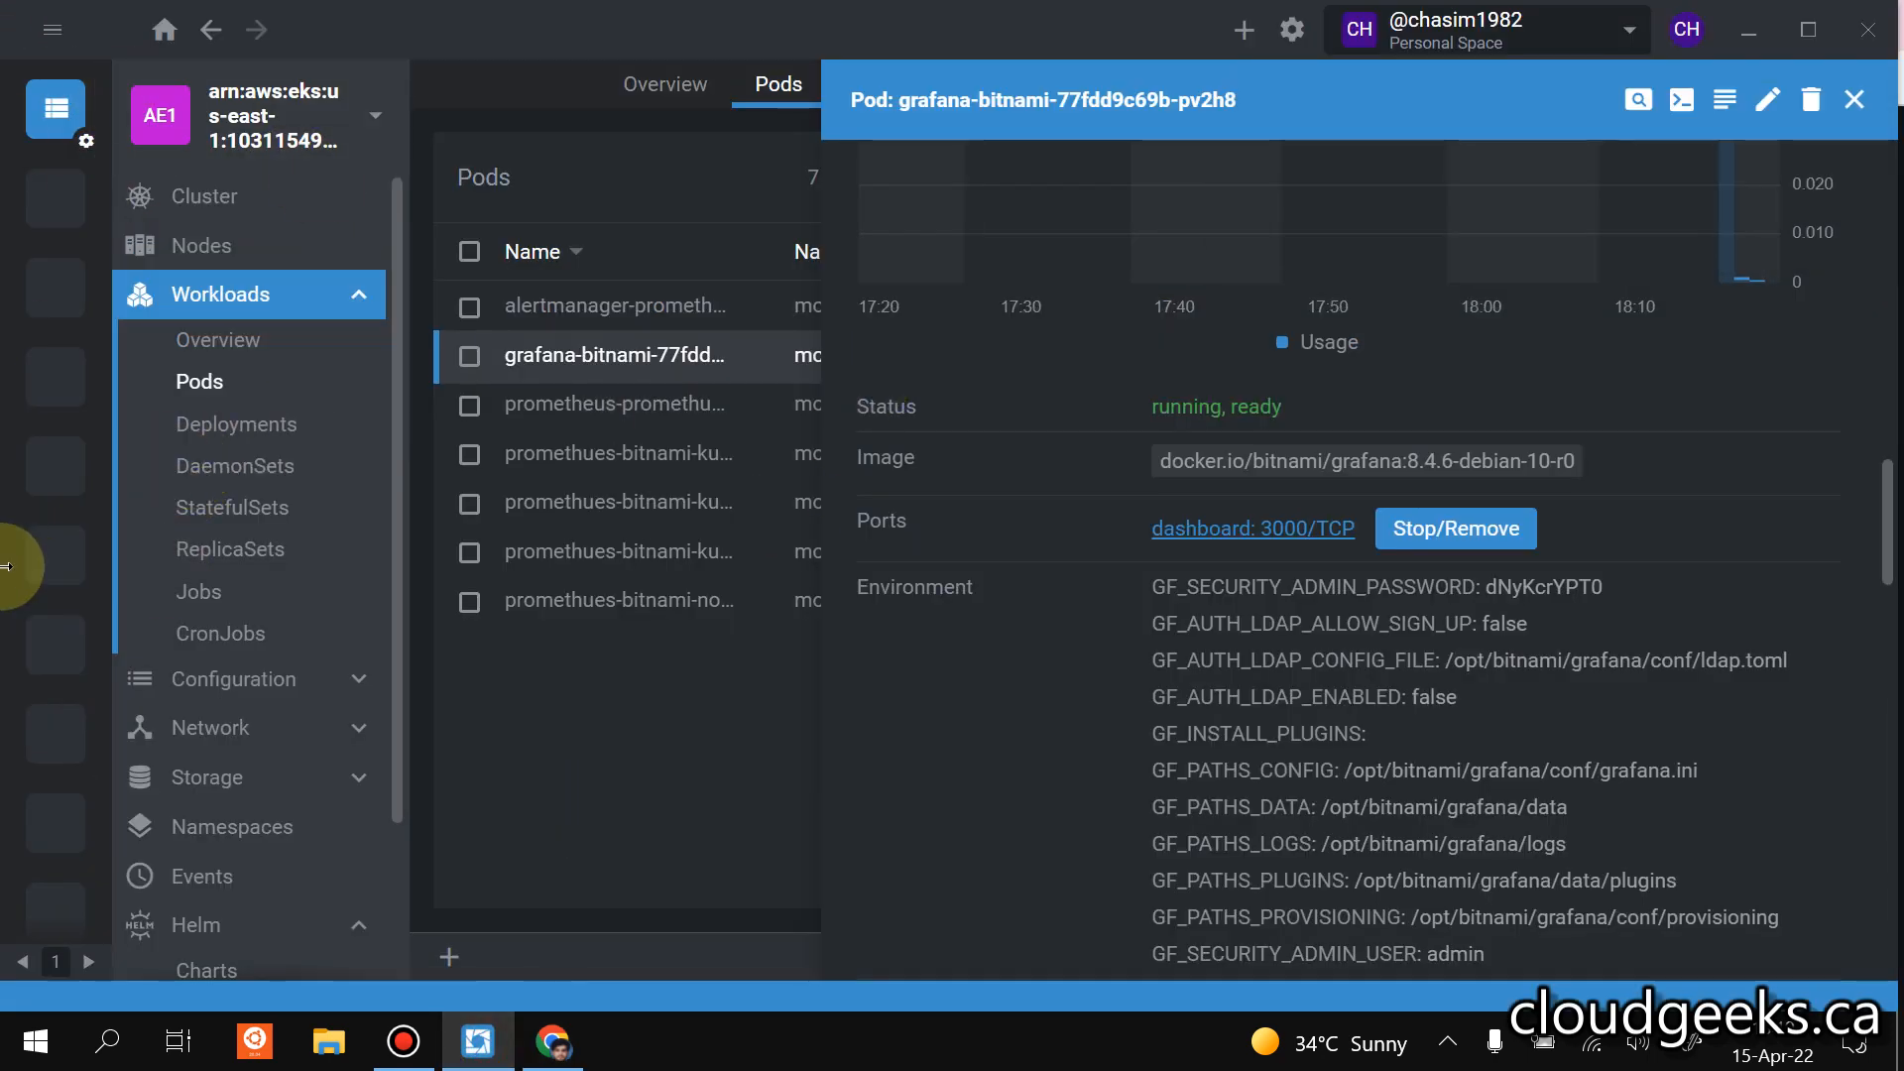
scroll(199, 645, down, 3)
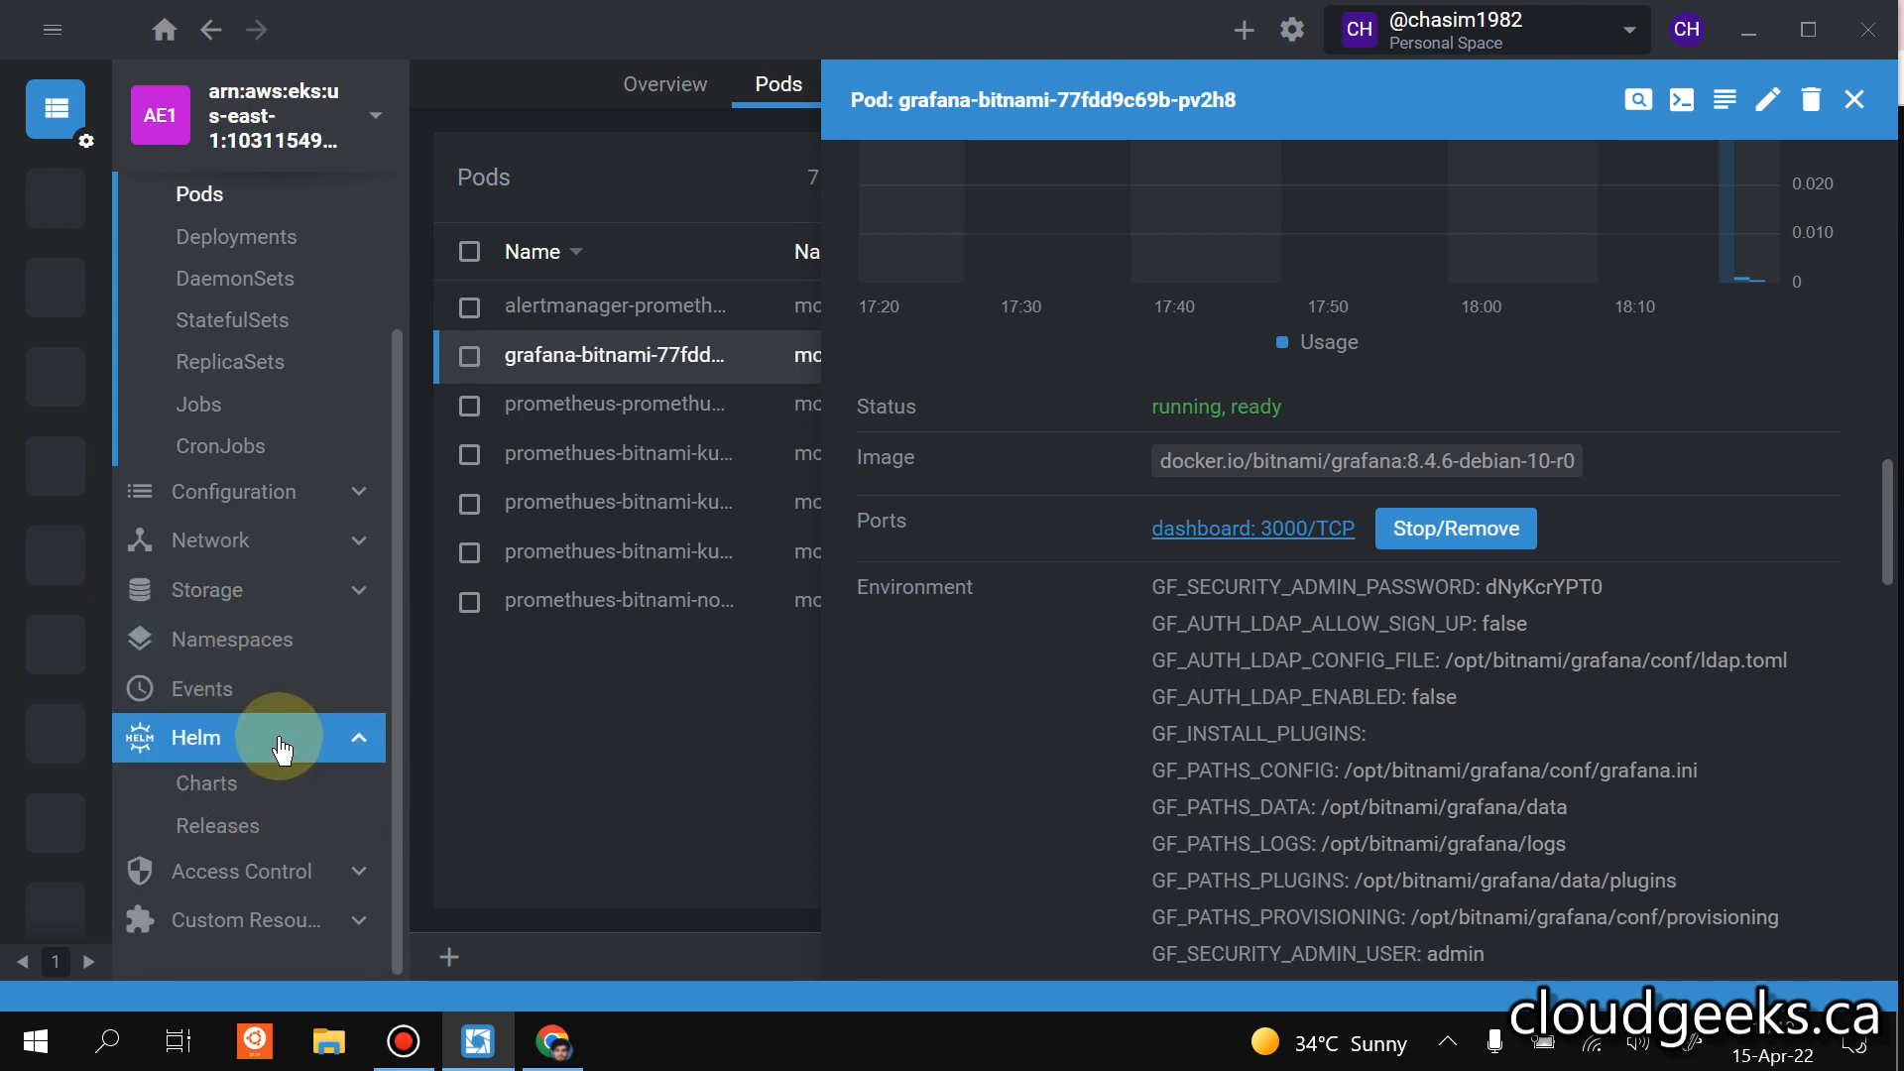
click(1850, 100)
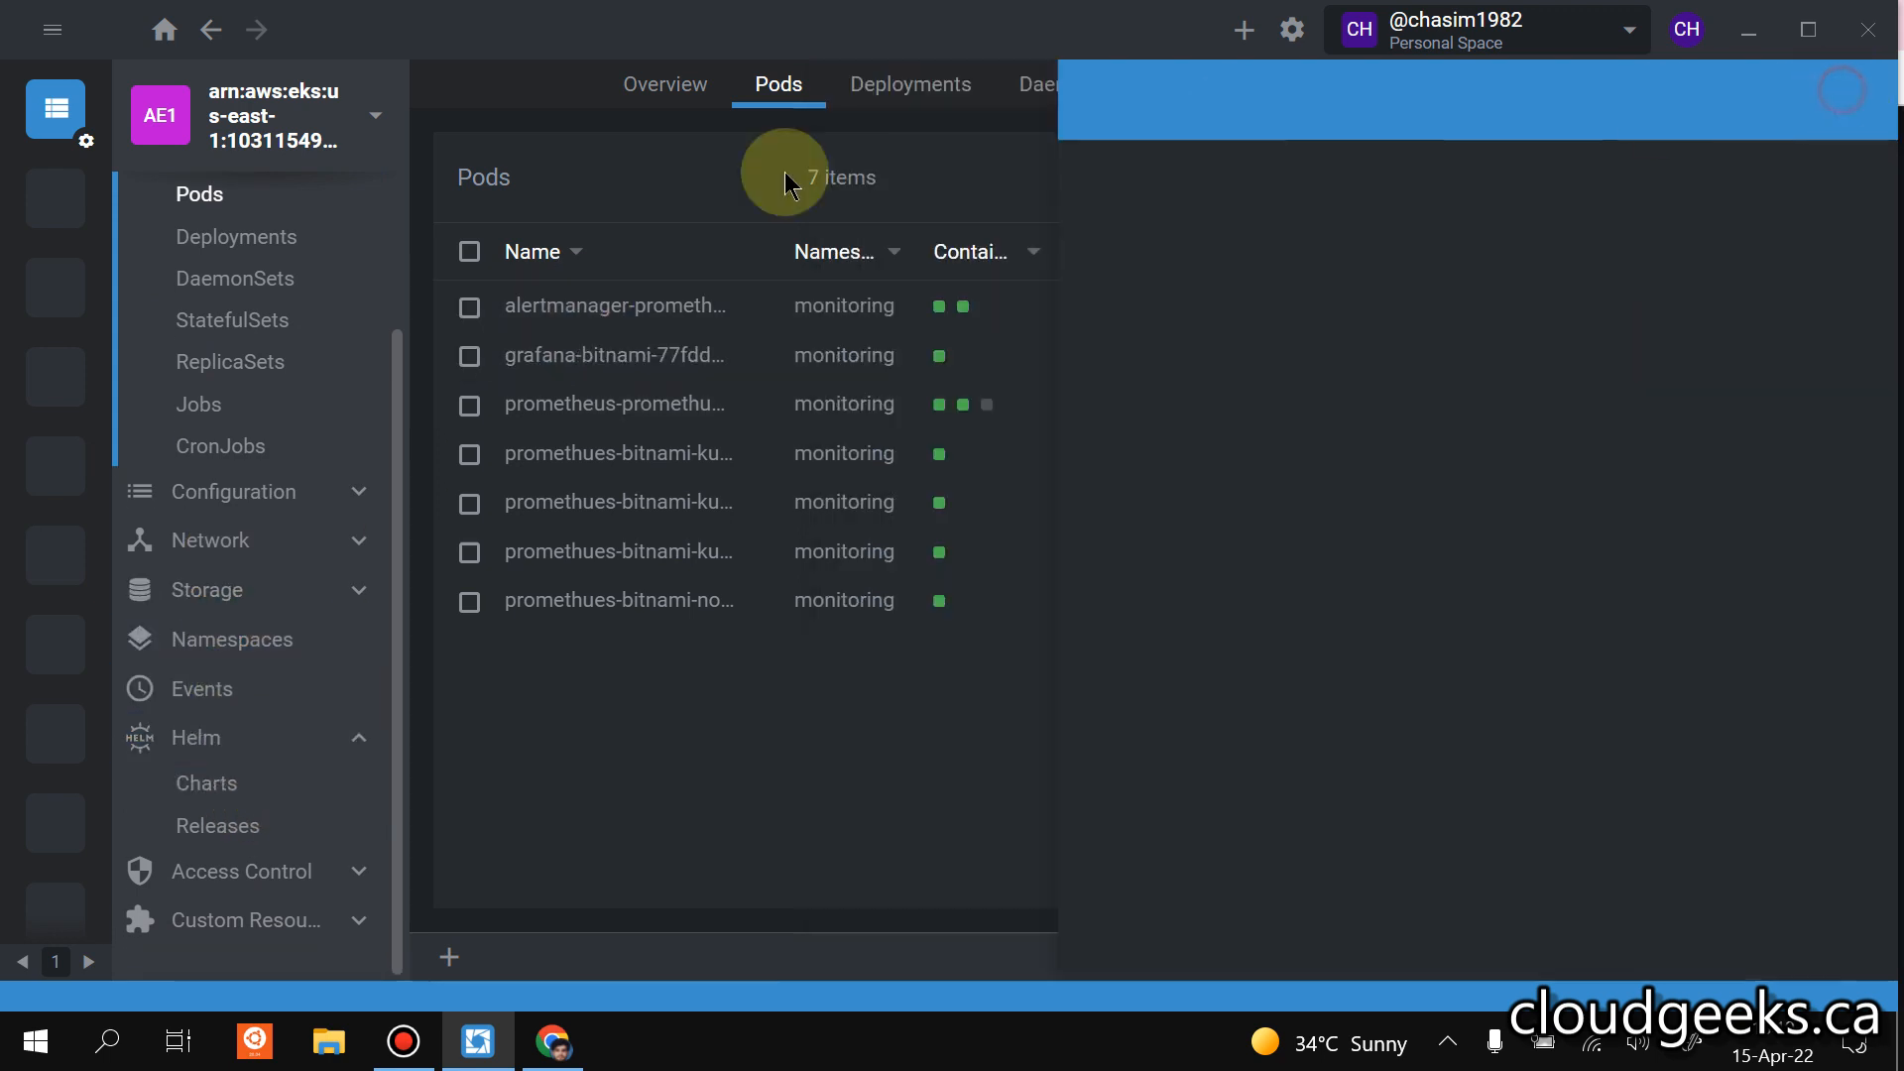
scroll(238, 268, up, 3)
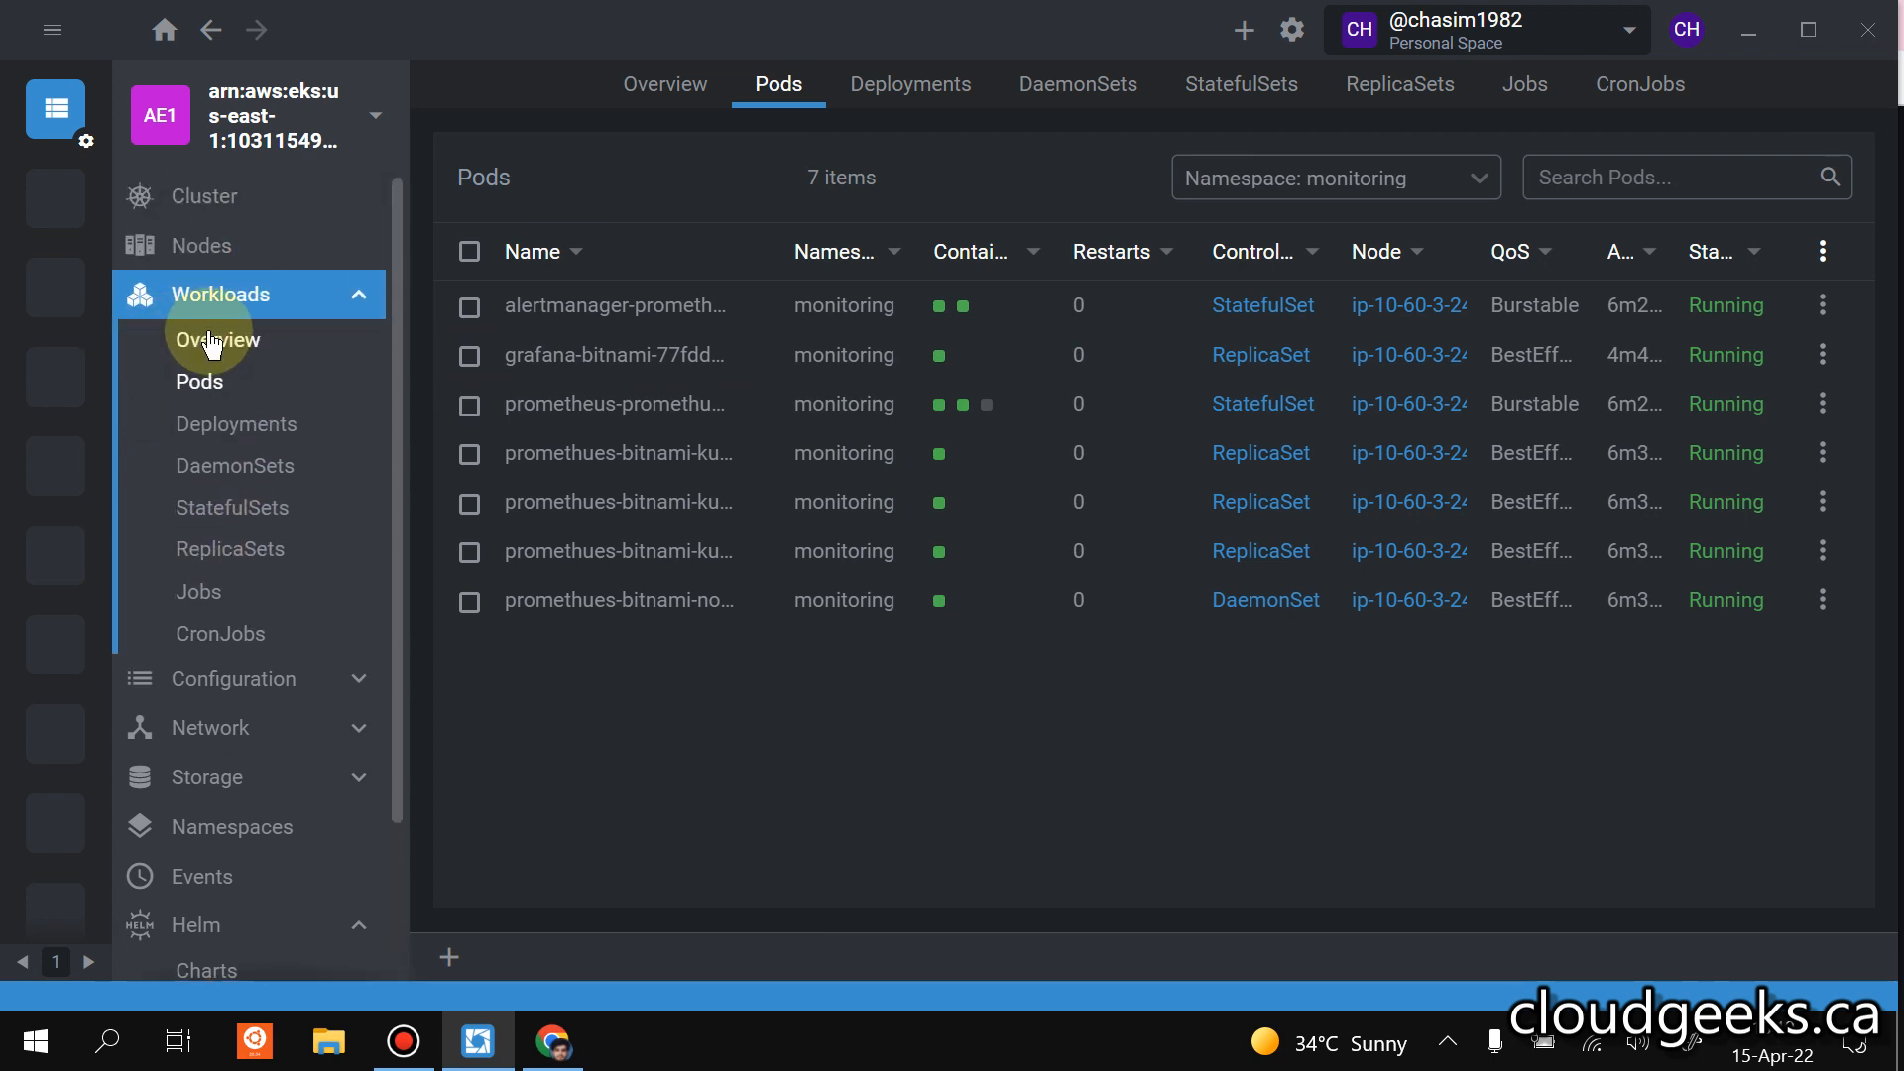
click(212, 307)
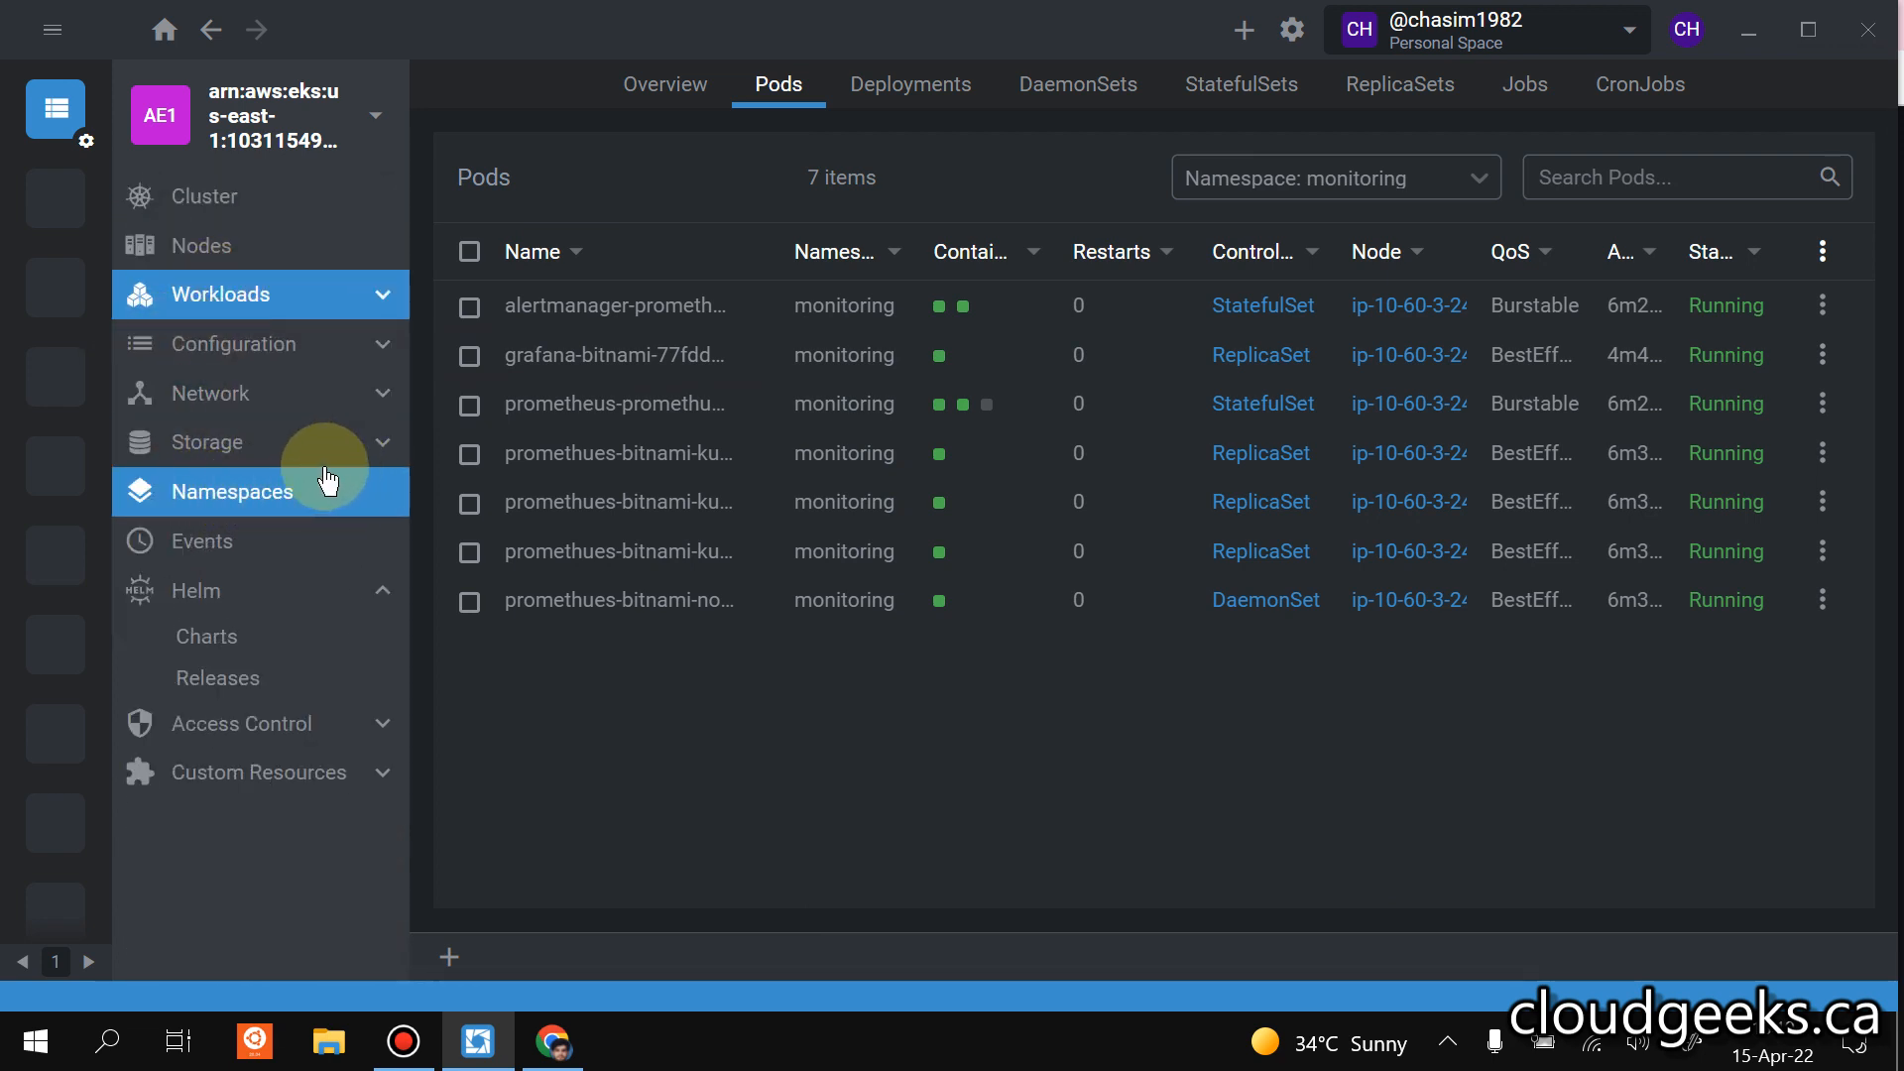
click(235, 309)
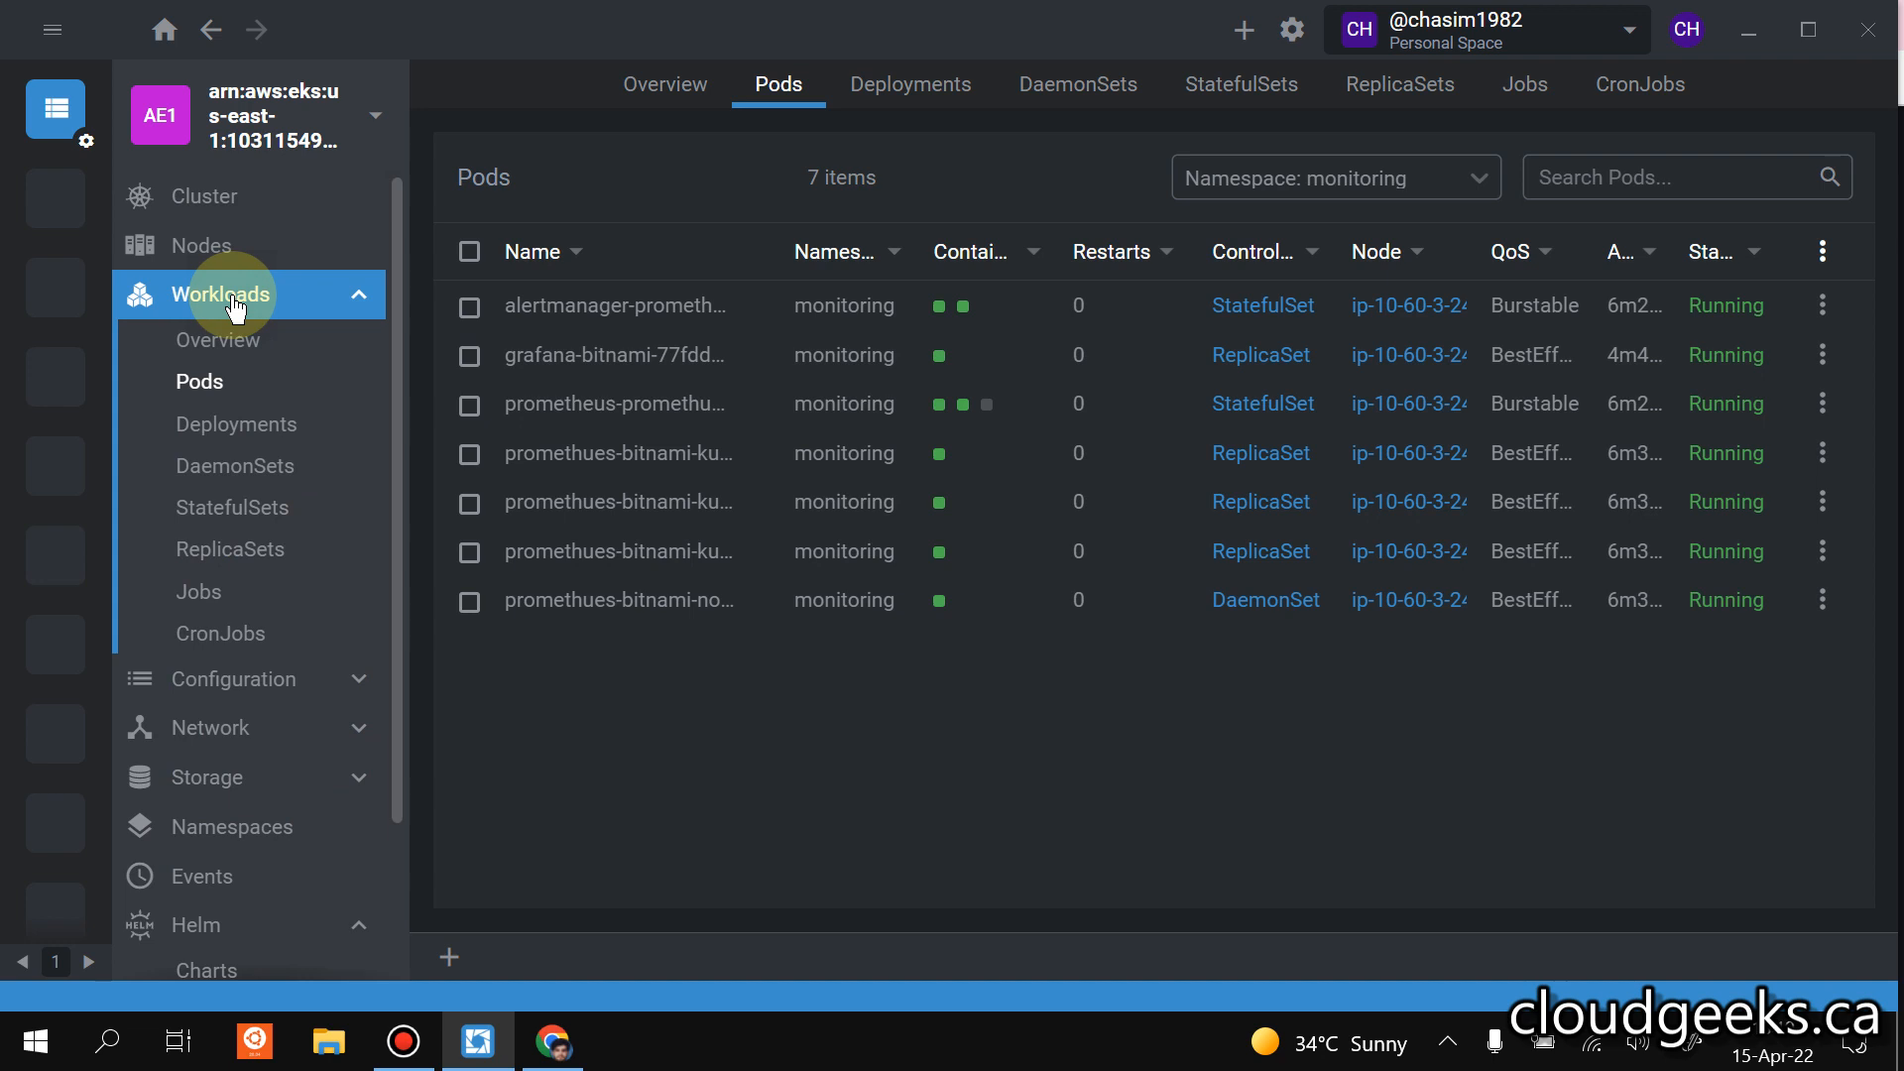
click(235, 309)
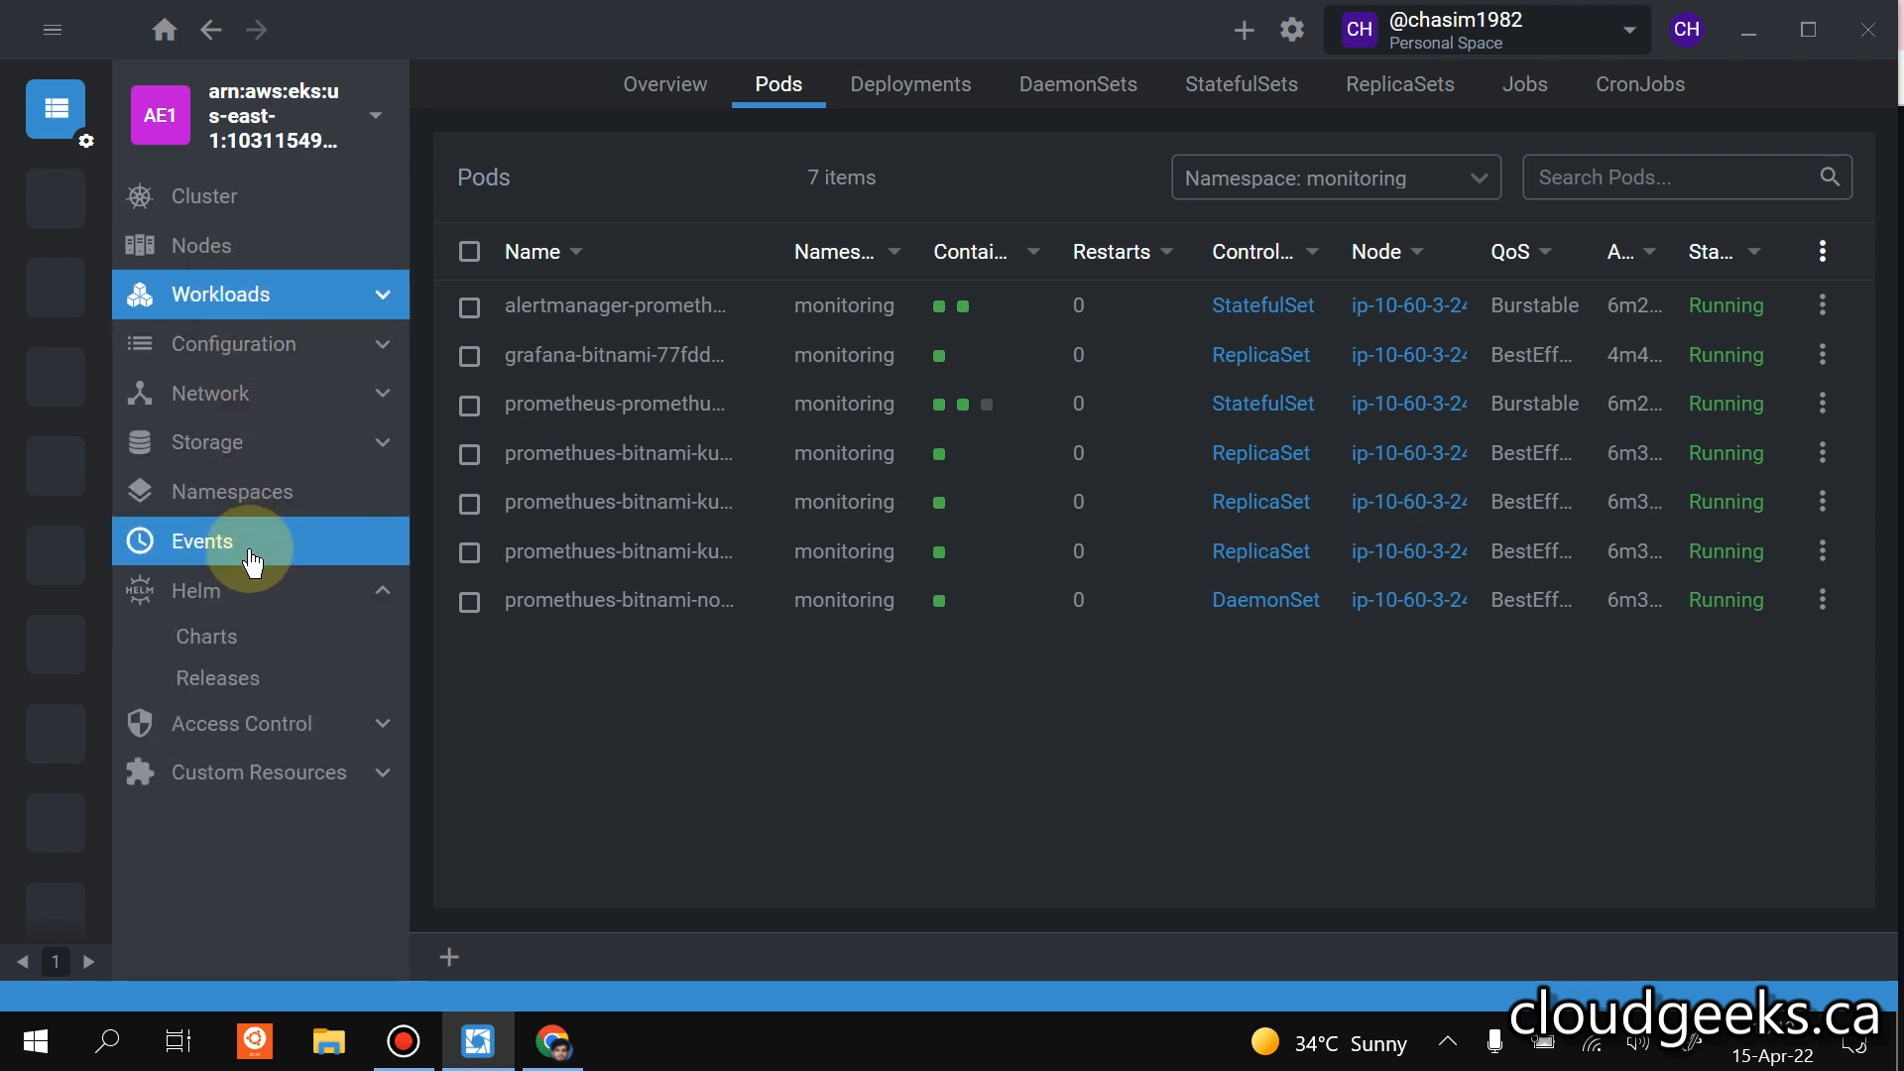
click(251, 405)
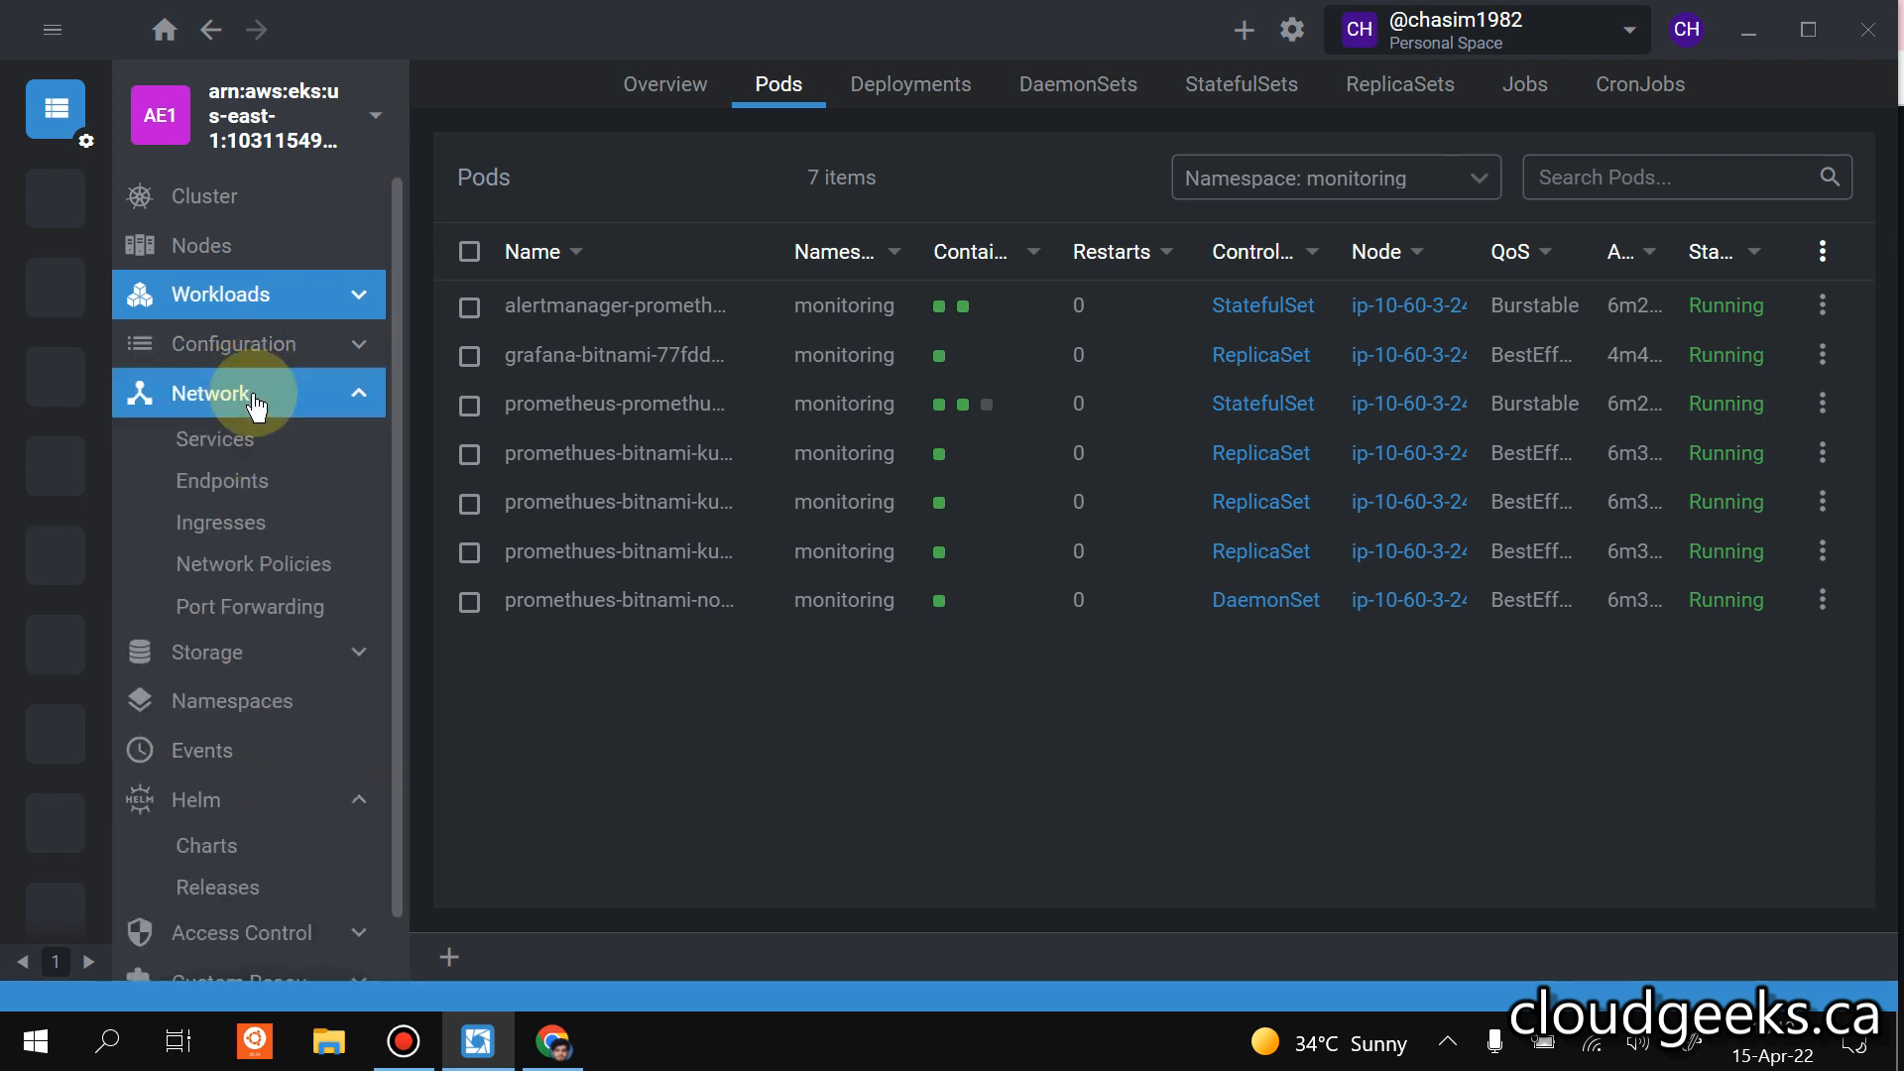
click(217, 453)
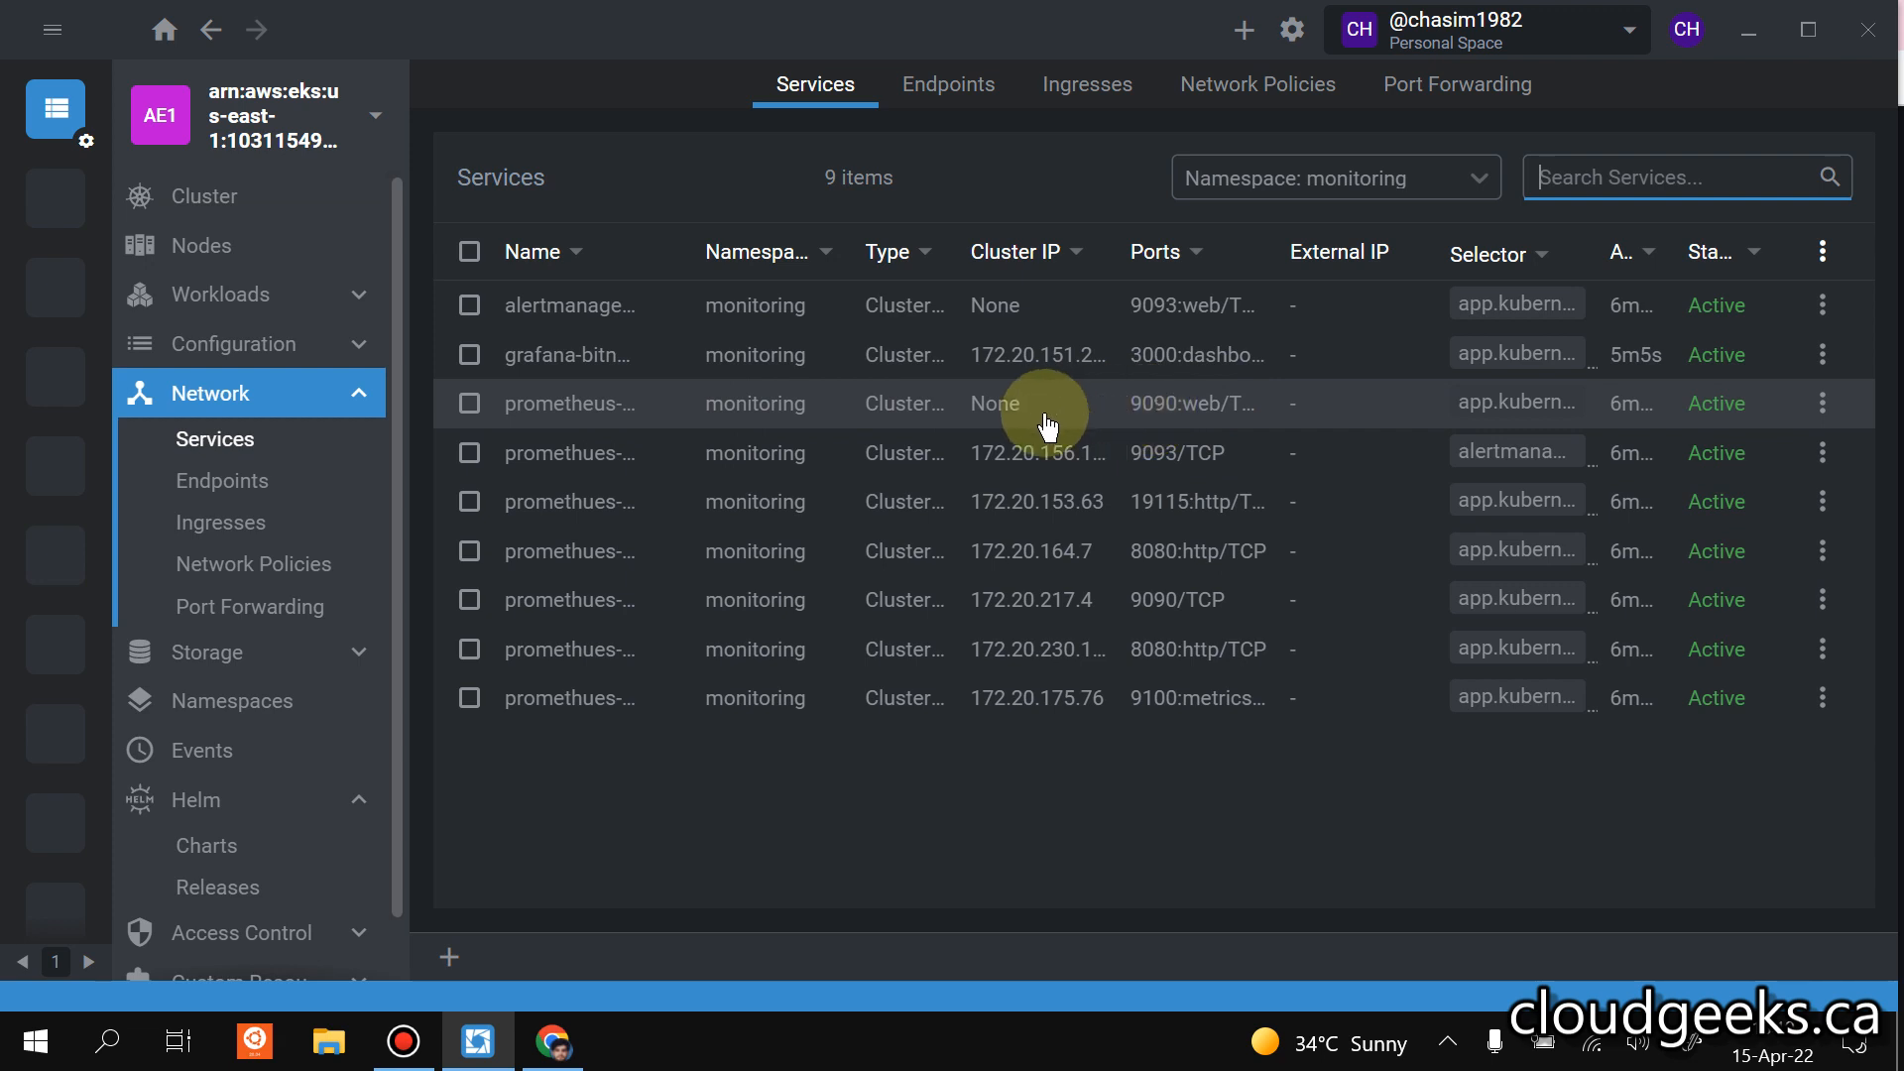
click(629, 410)
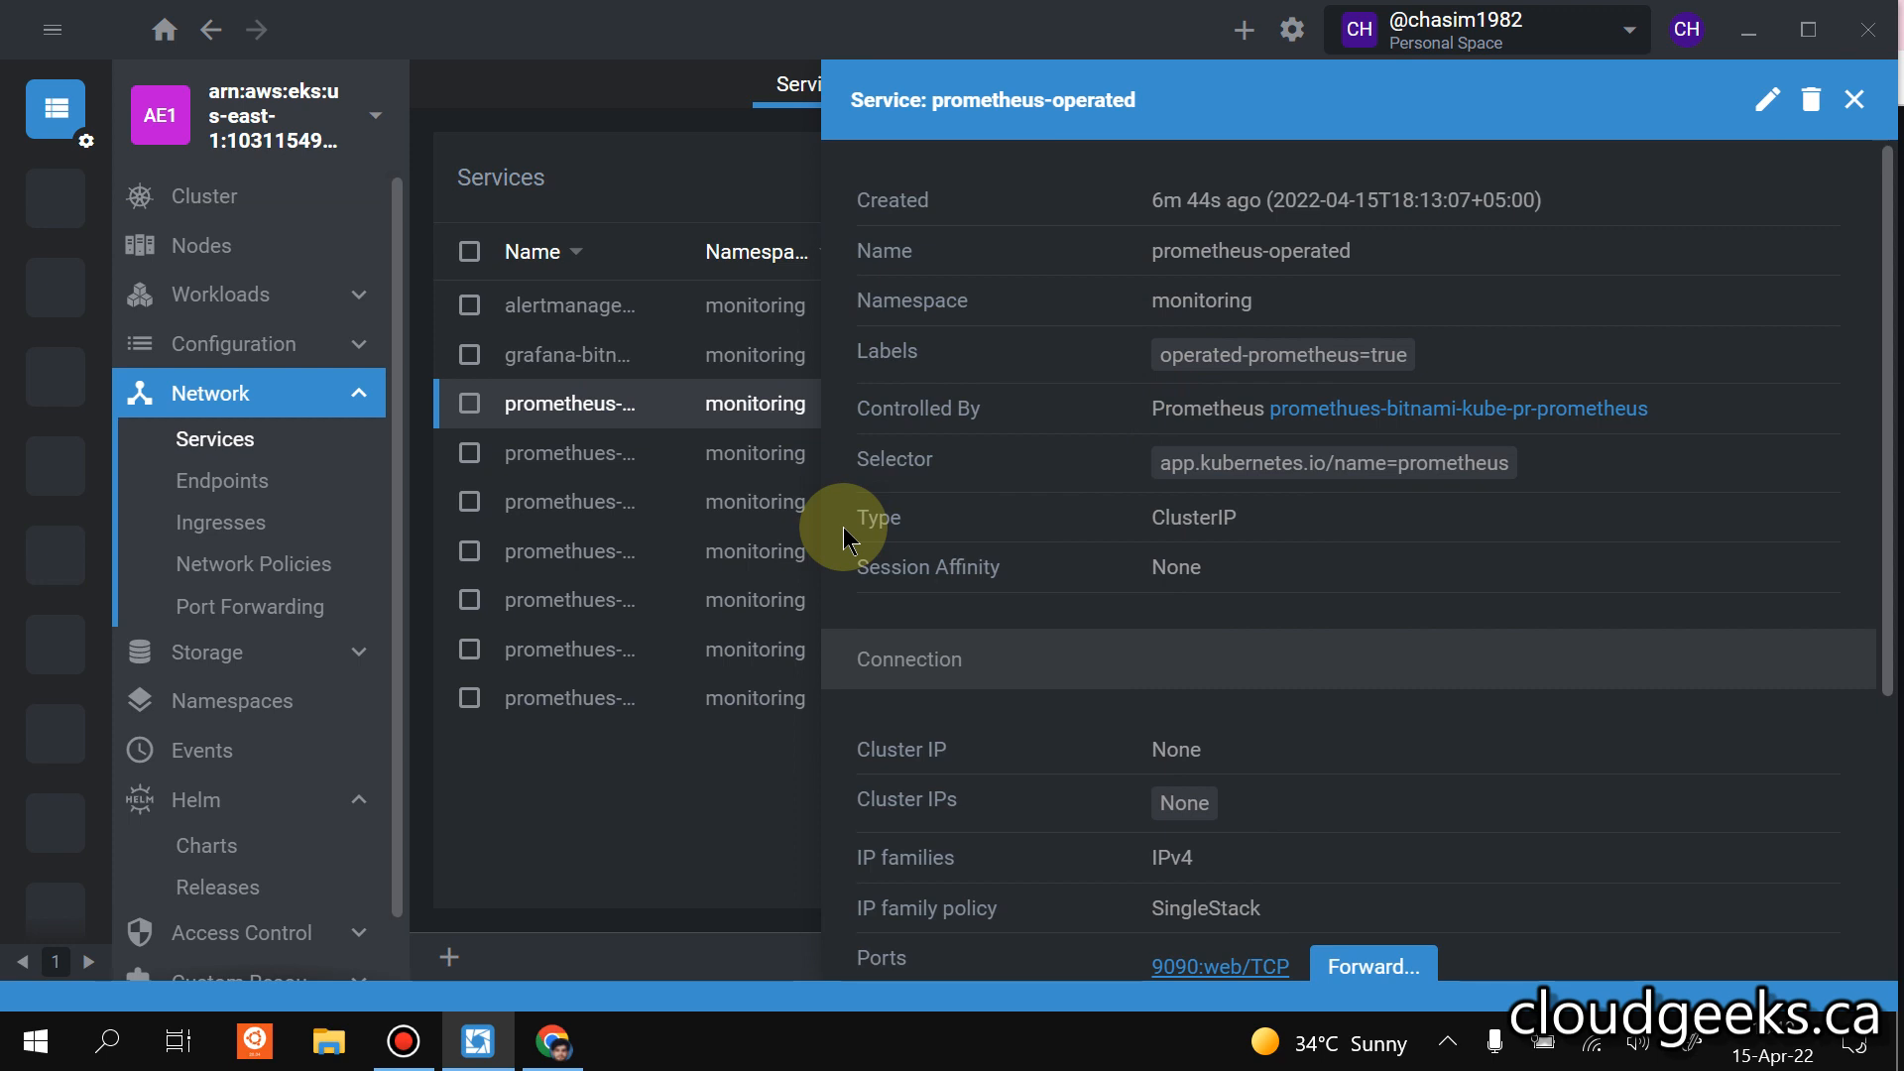
Open the target pod of the prometheus-operated endpoint, copy the pod's full name, and close the details.
click(251, 489)
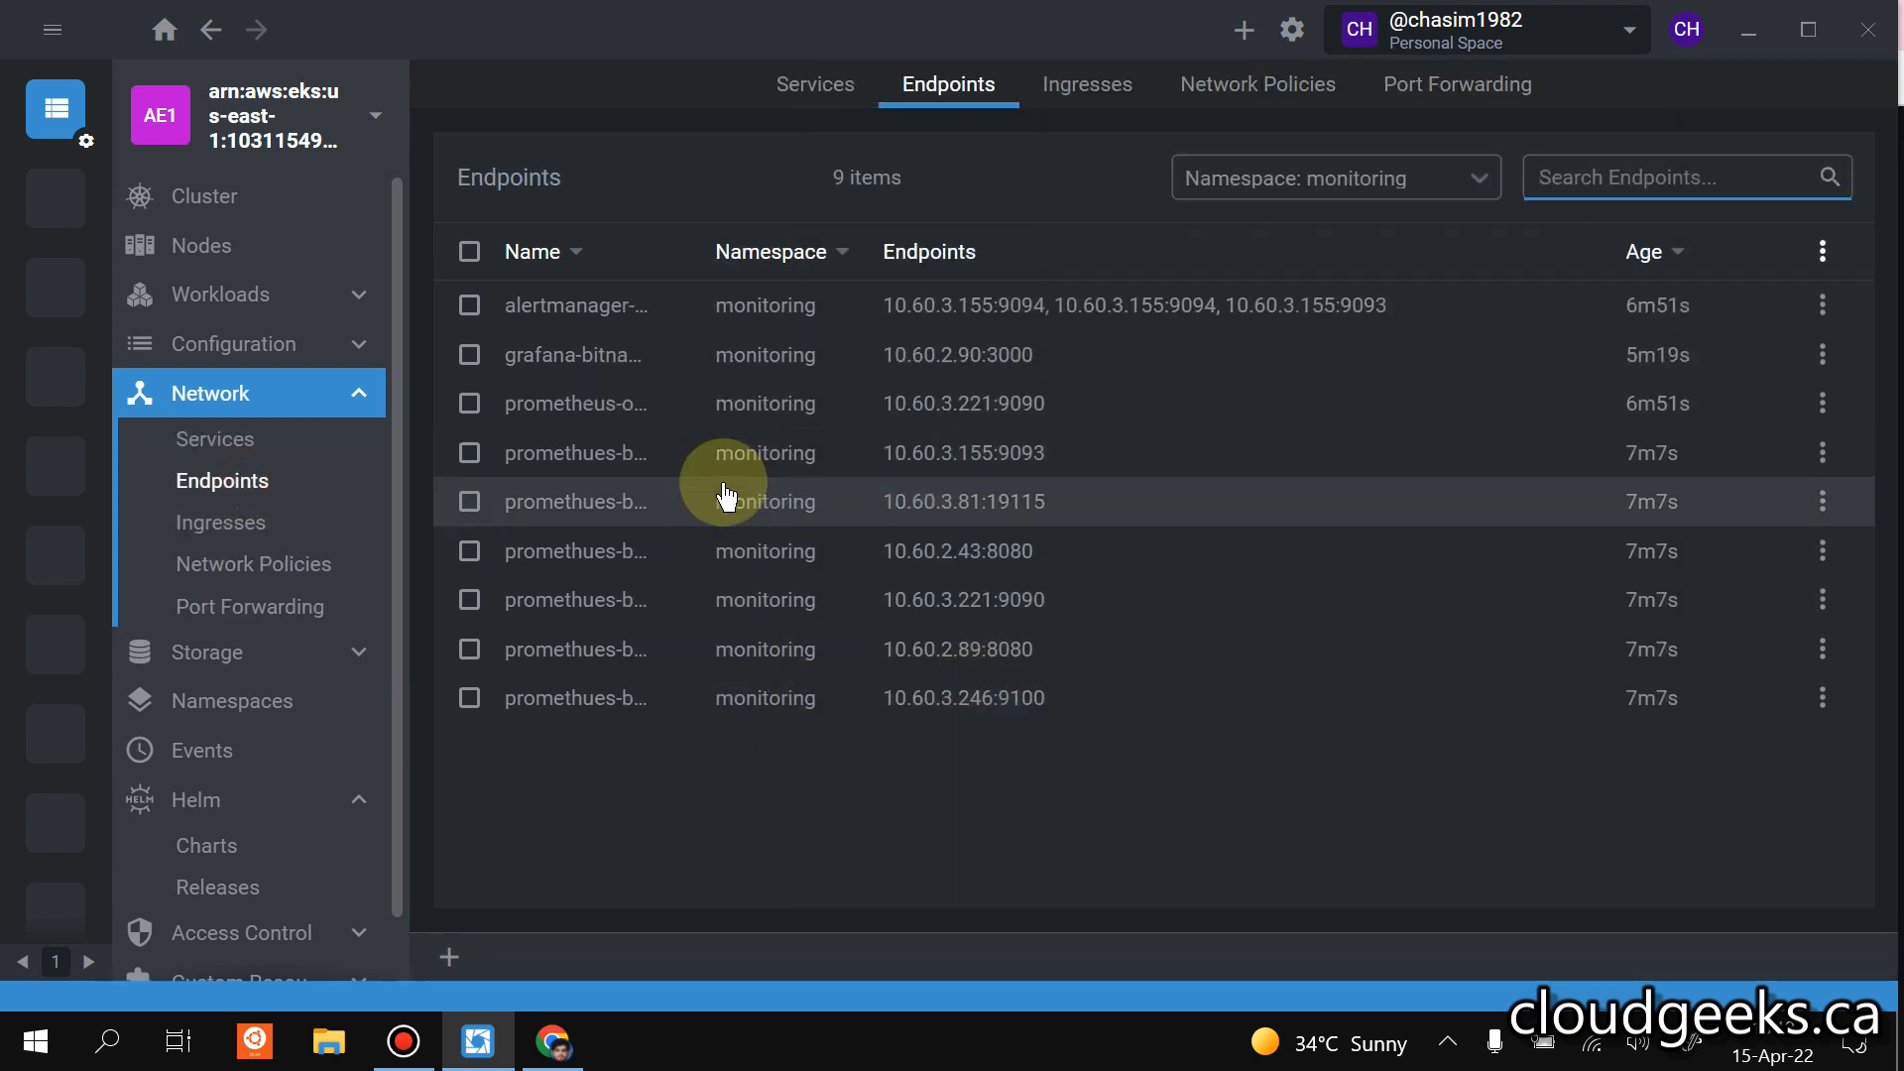
click(572, 422)
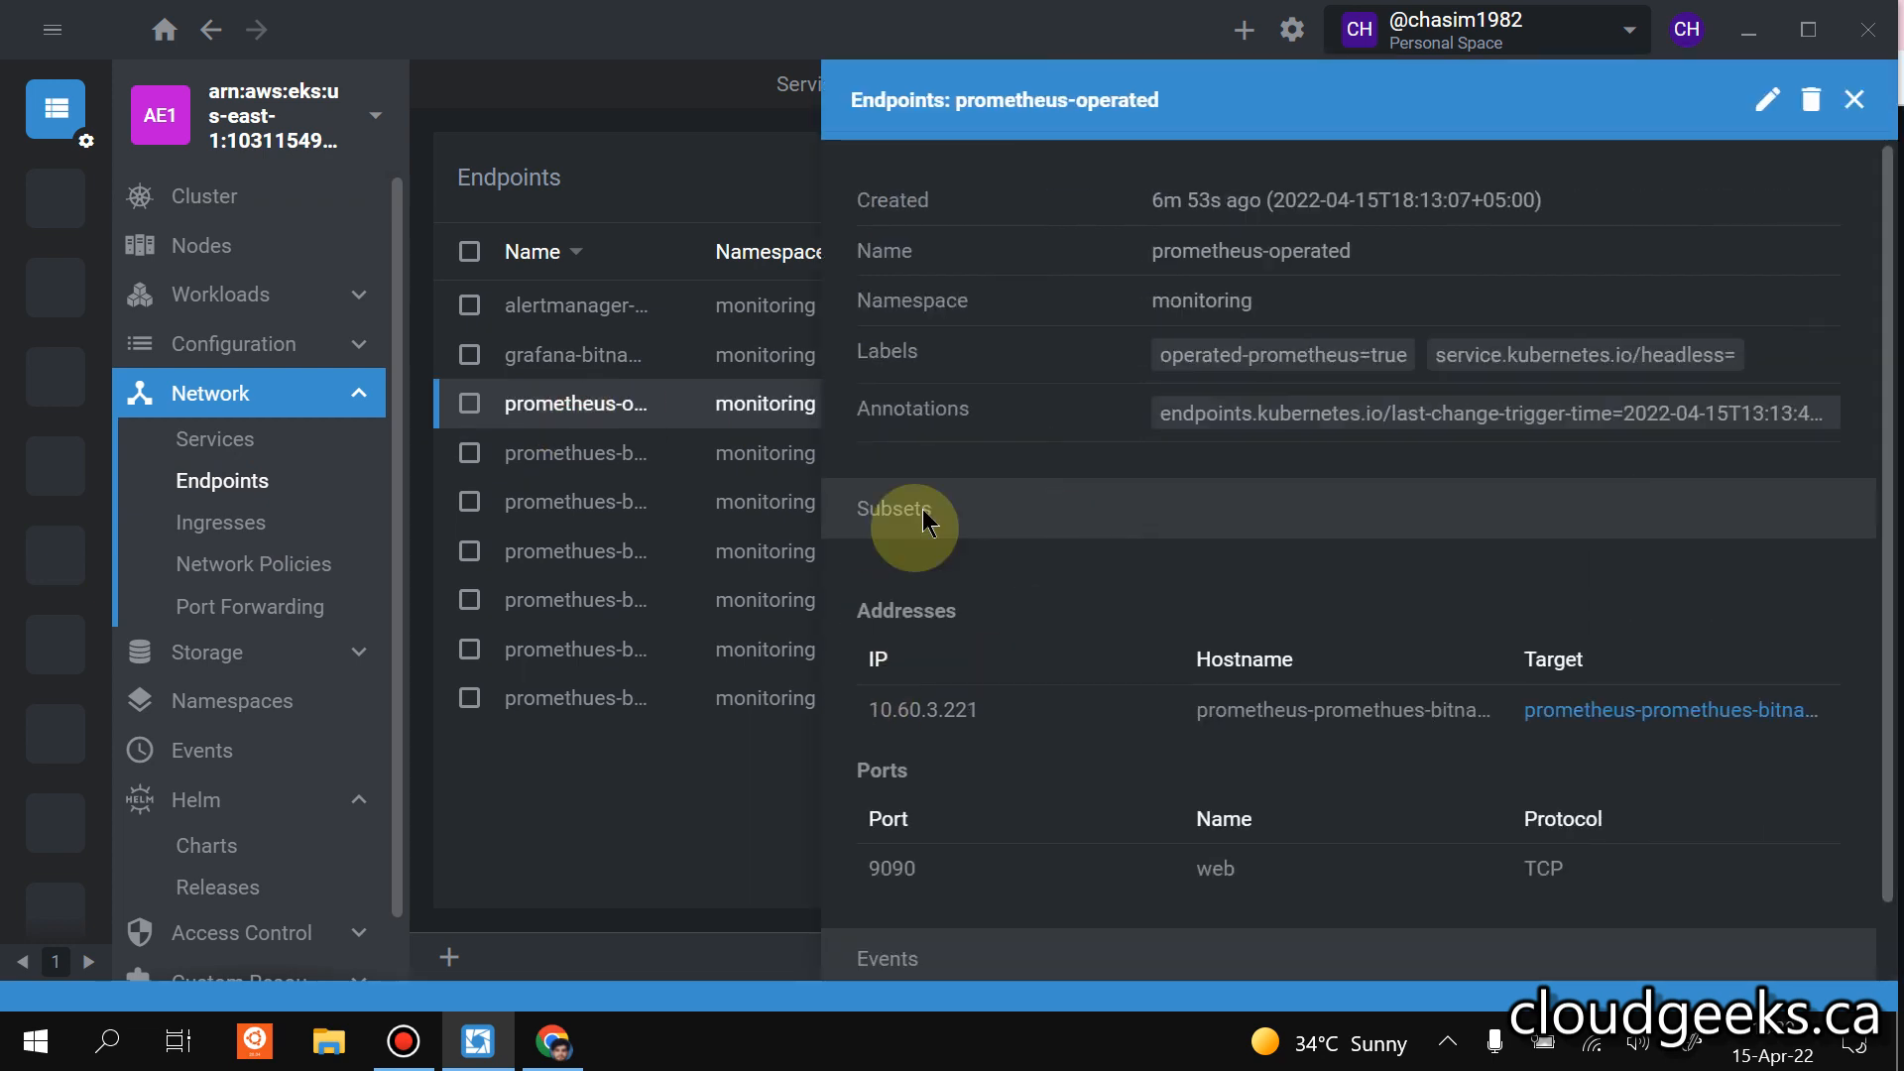
drag(1383, 254, 1135, 254)
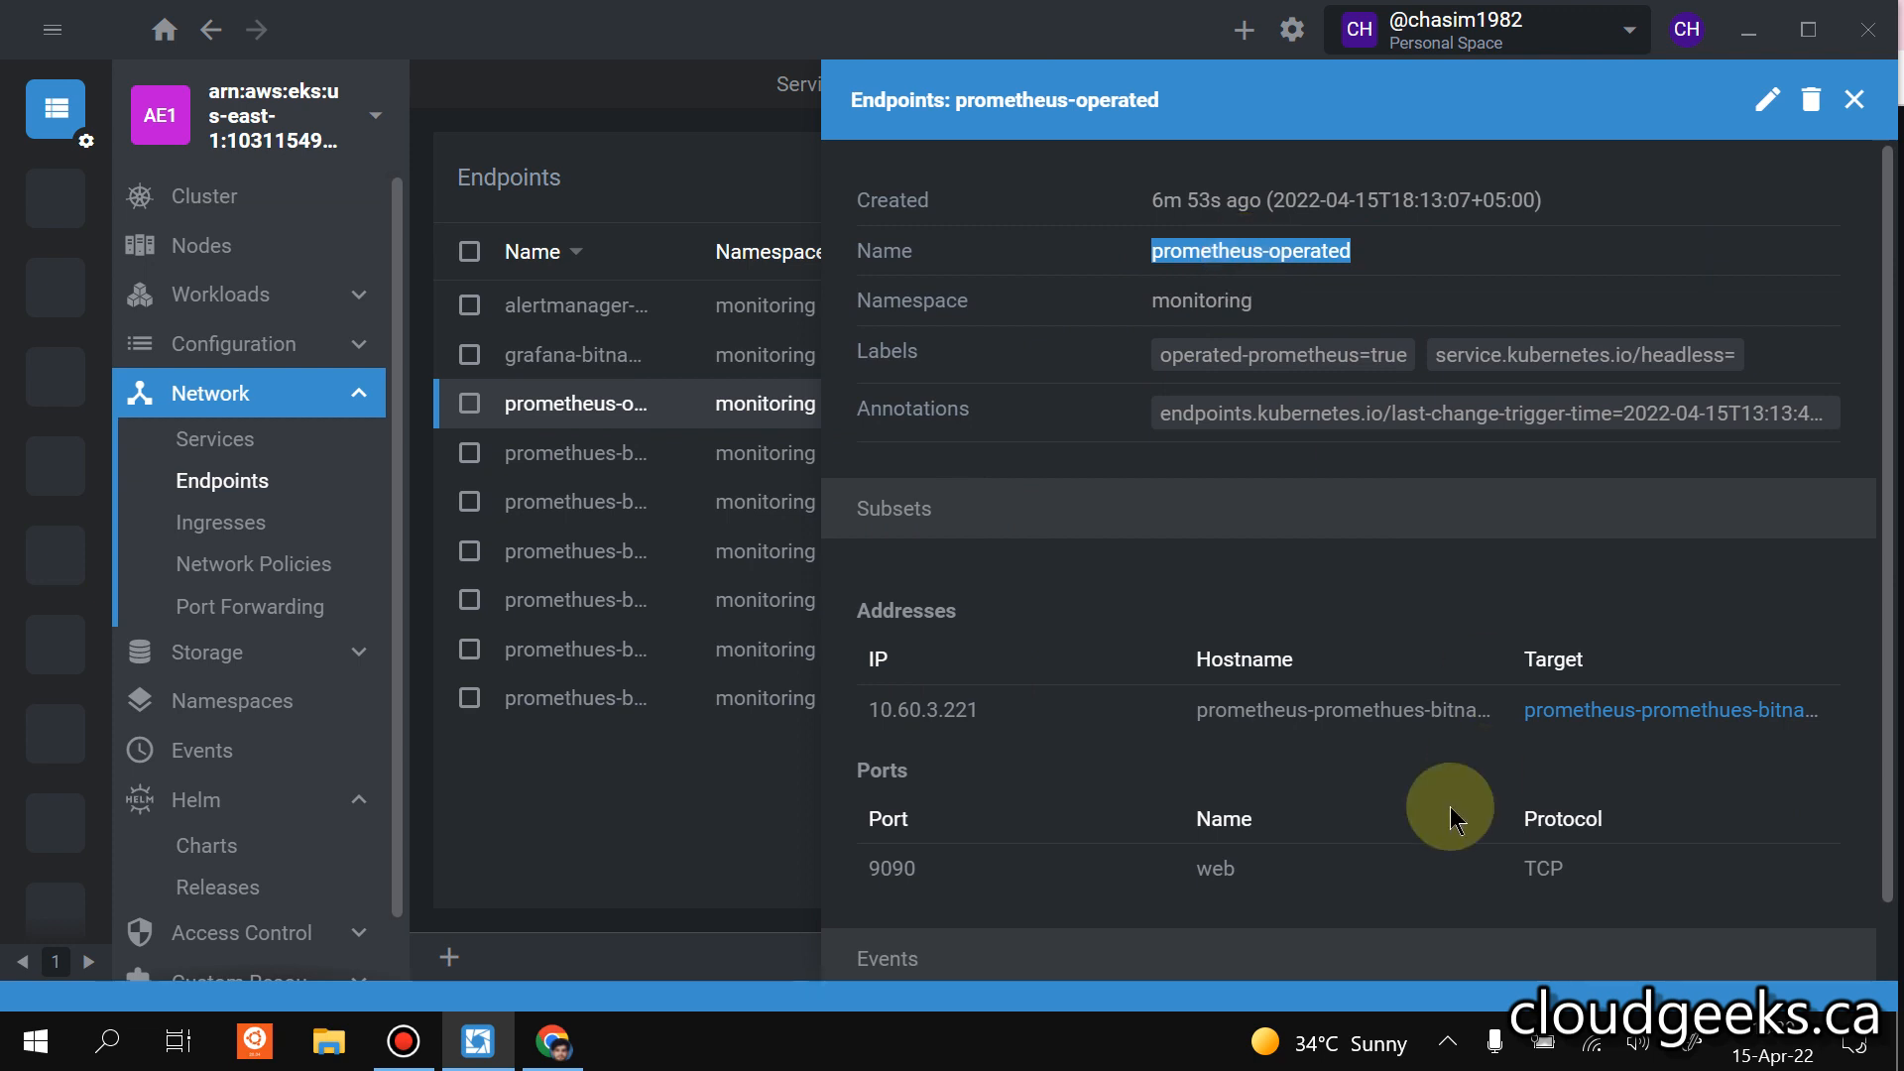
click(1309, 712)
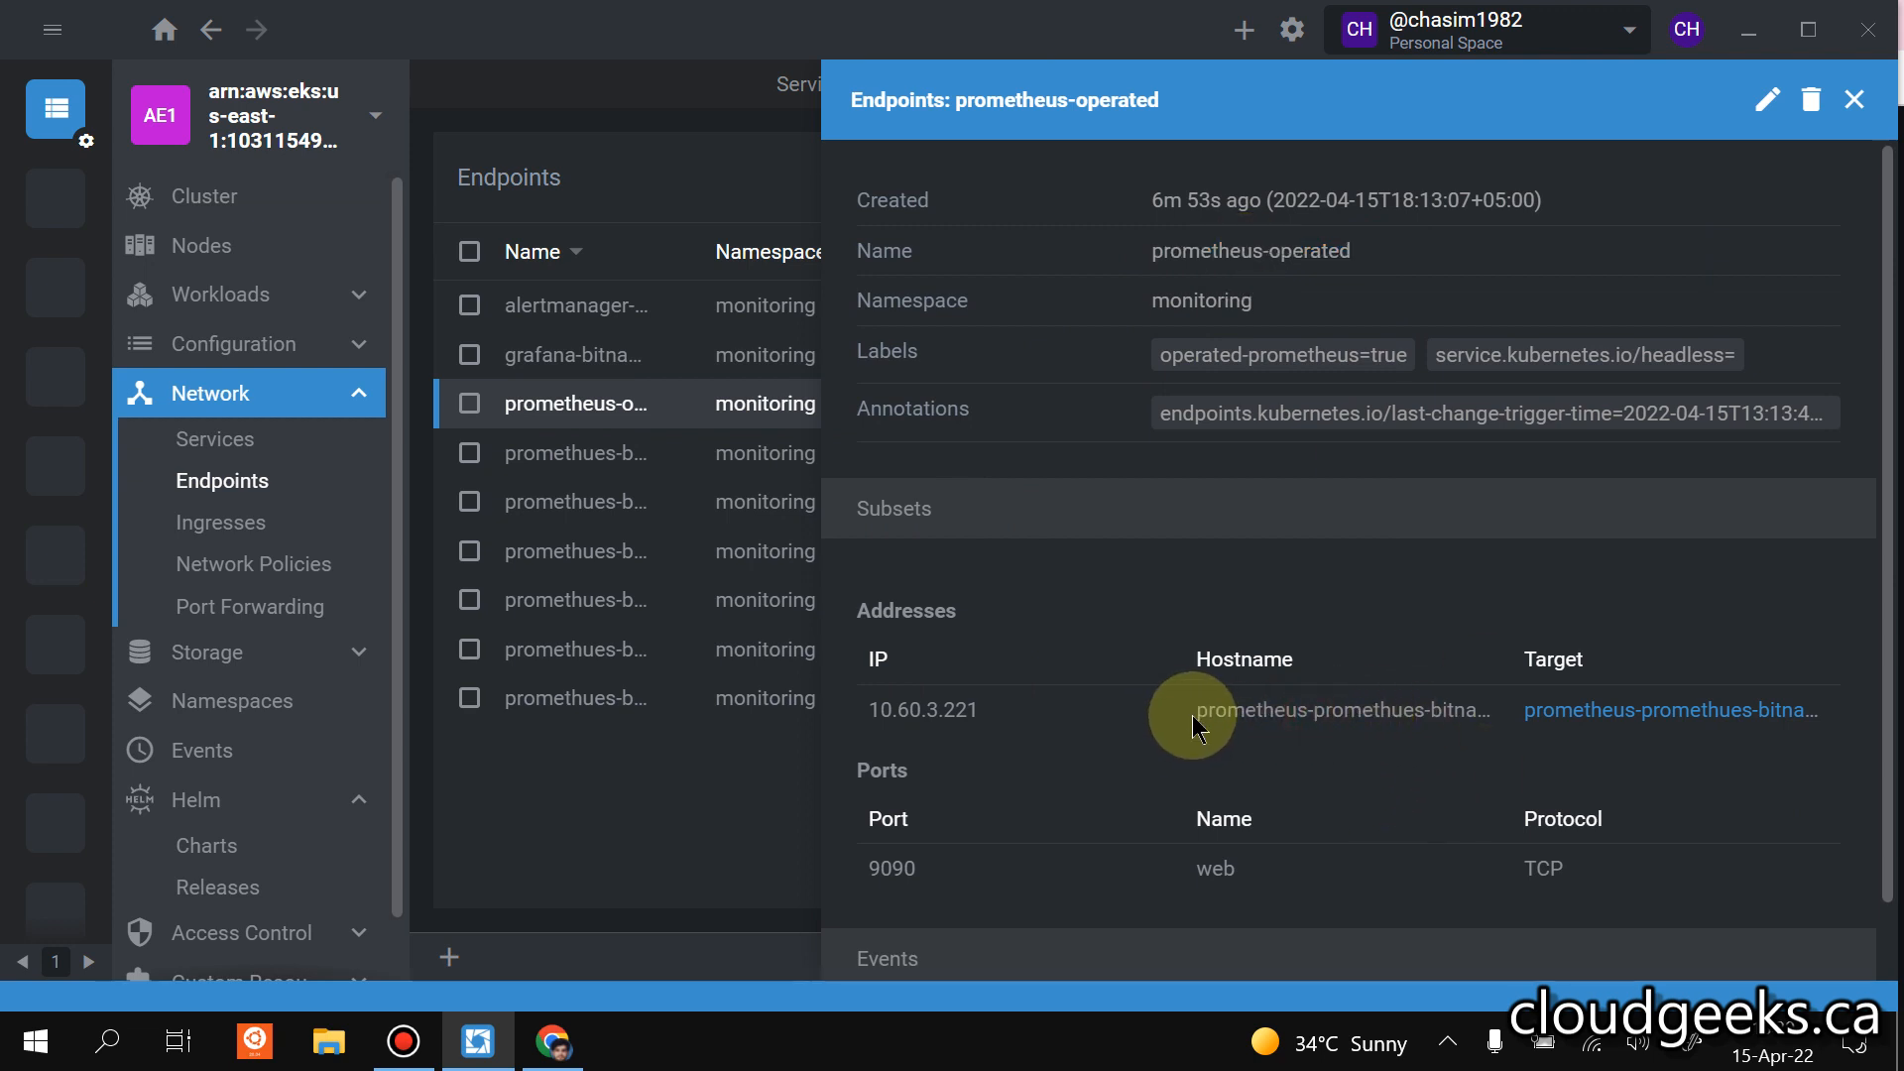
drag(1192, 712, 1285, 712)
click(1666, 710)
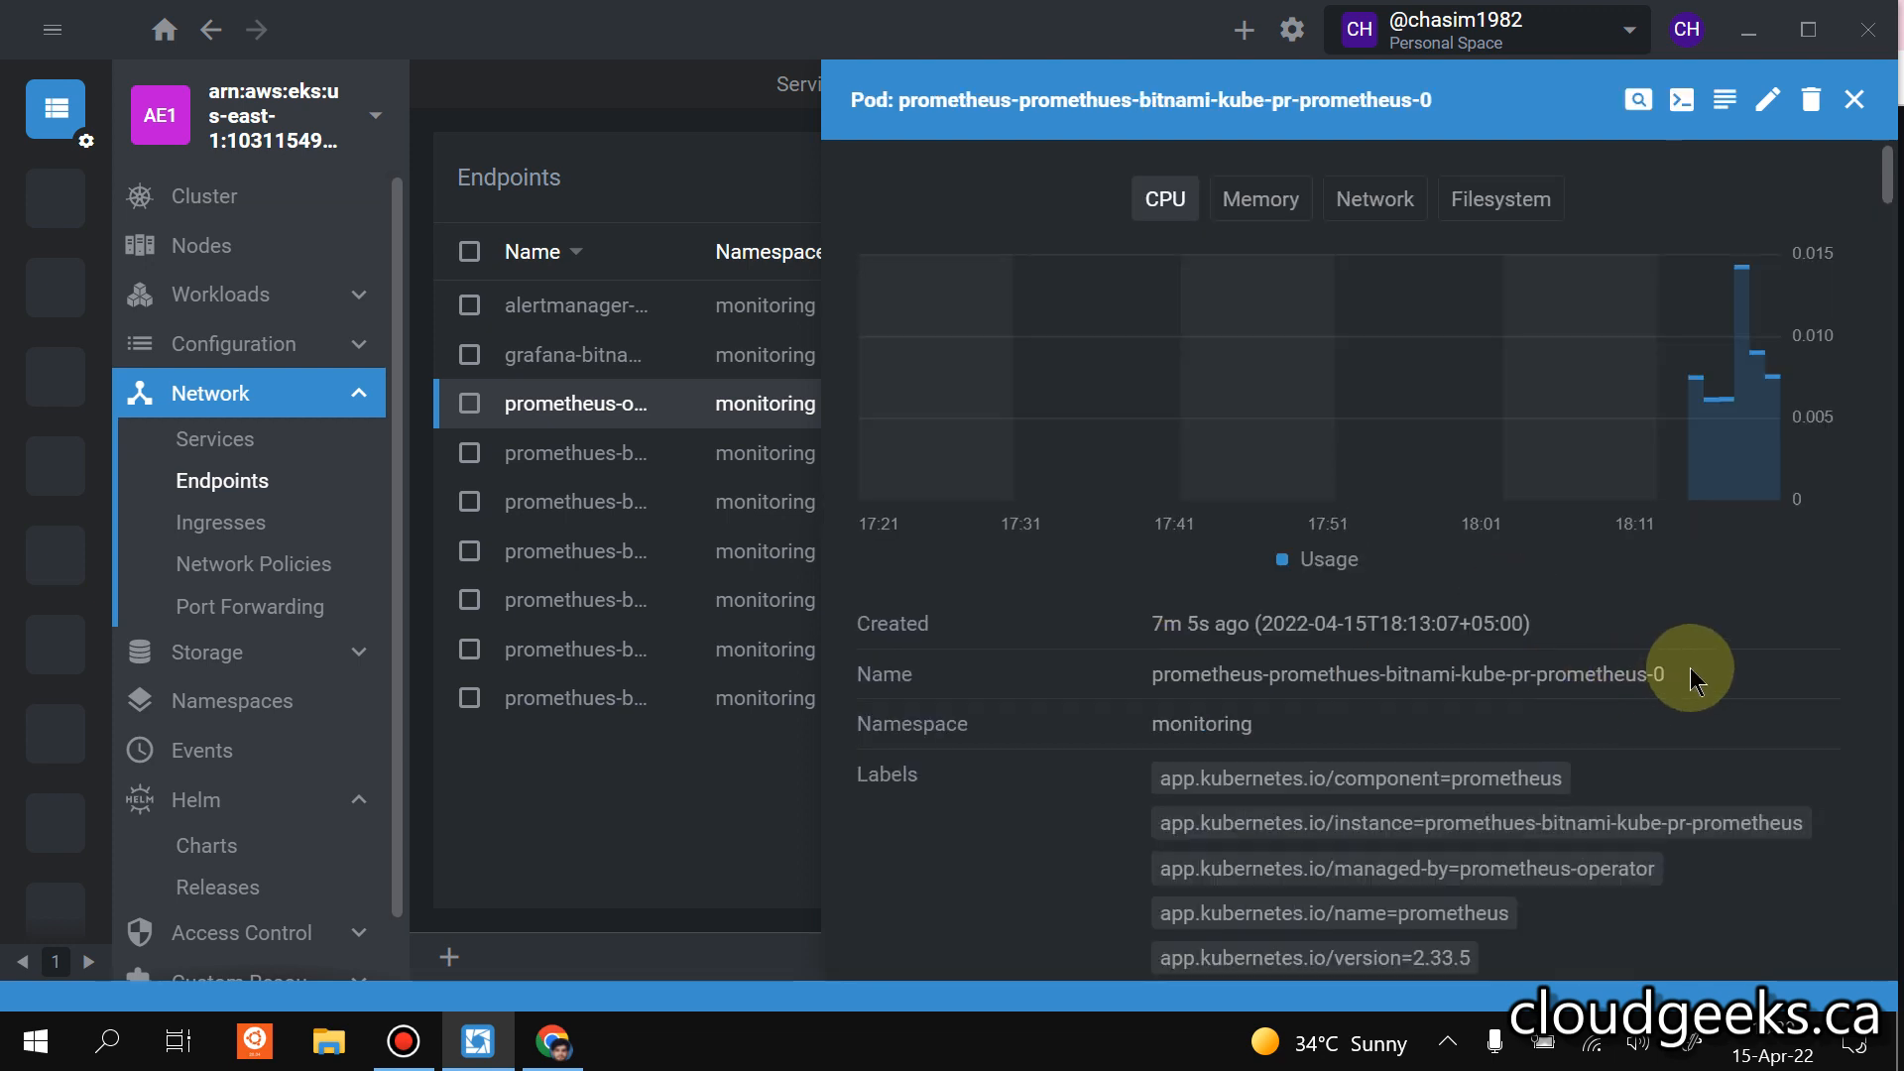
drag(1690, 668, 1155, 675)
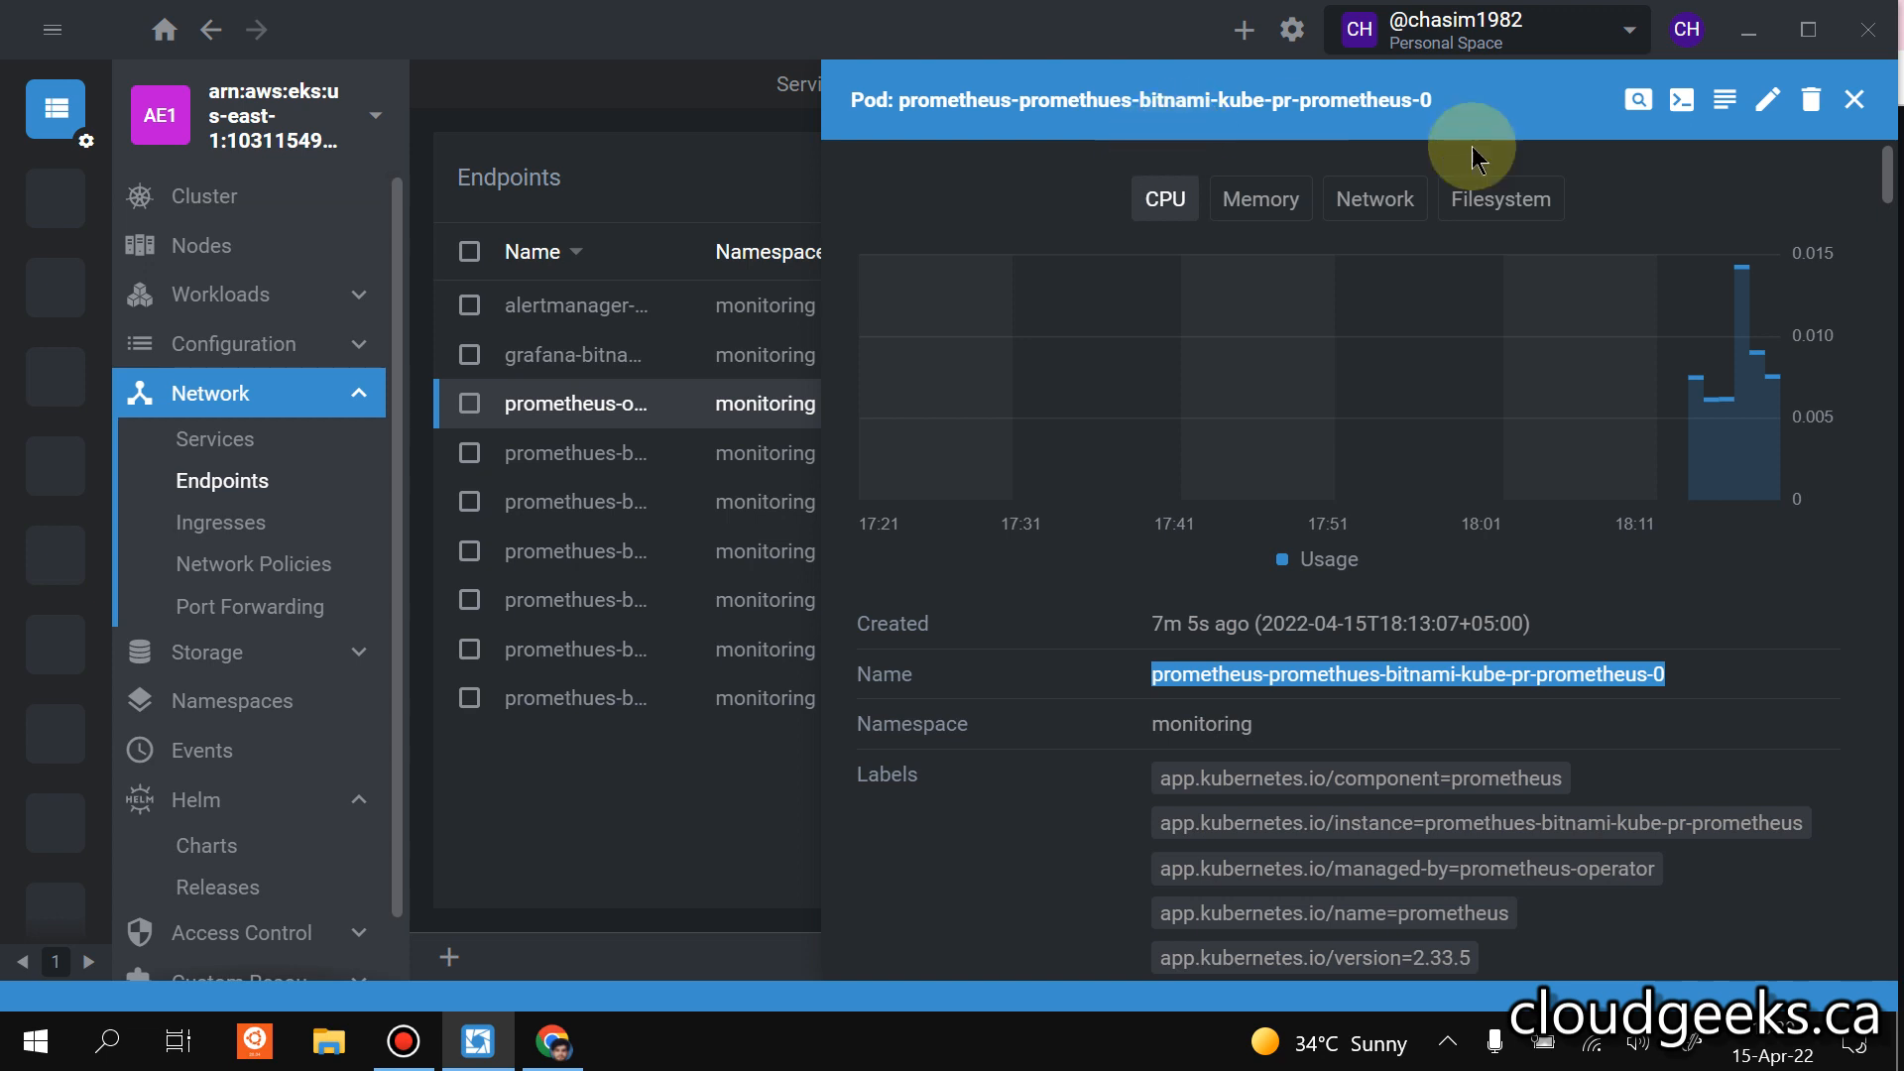
click(684, 781)
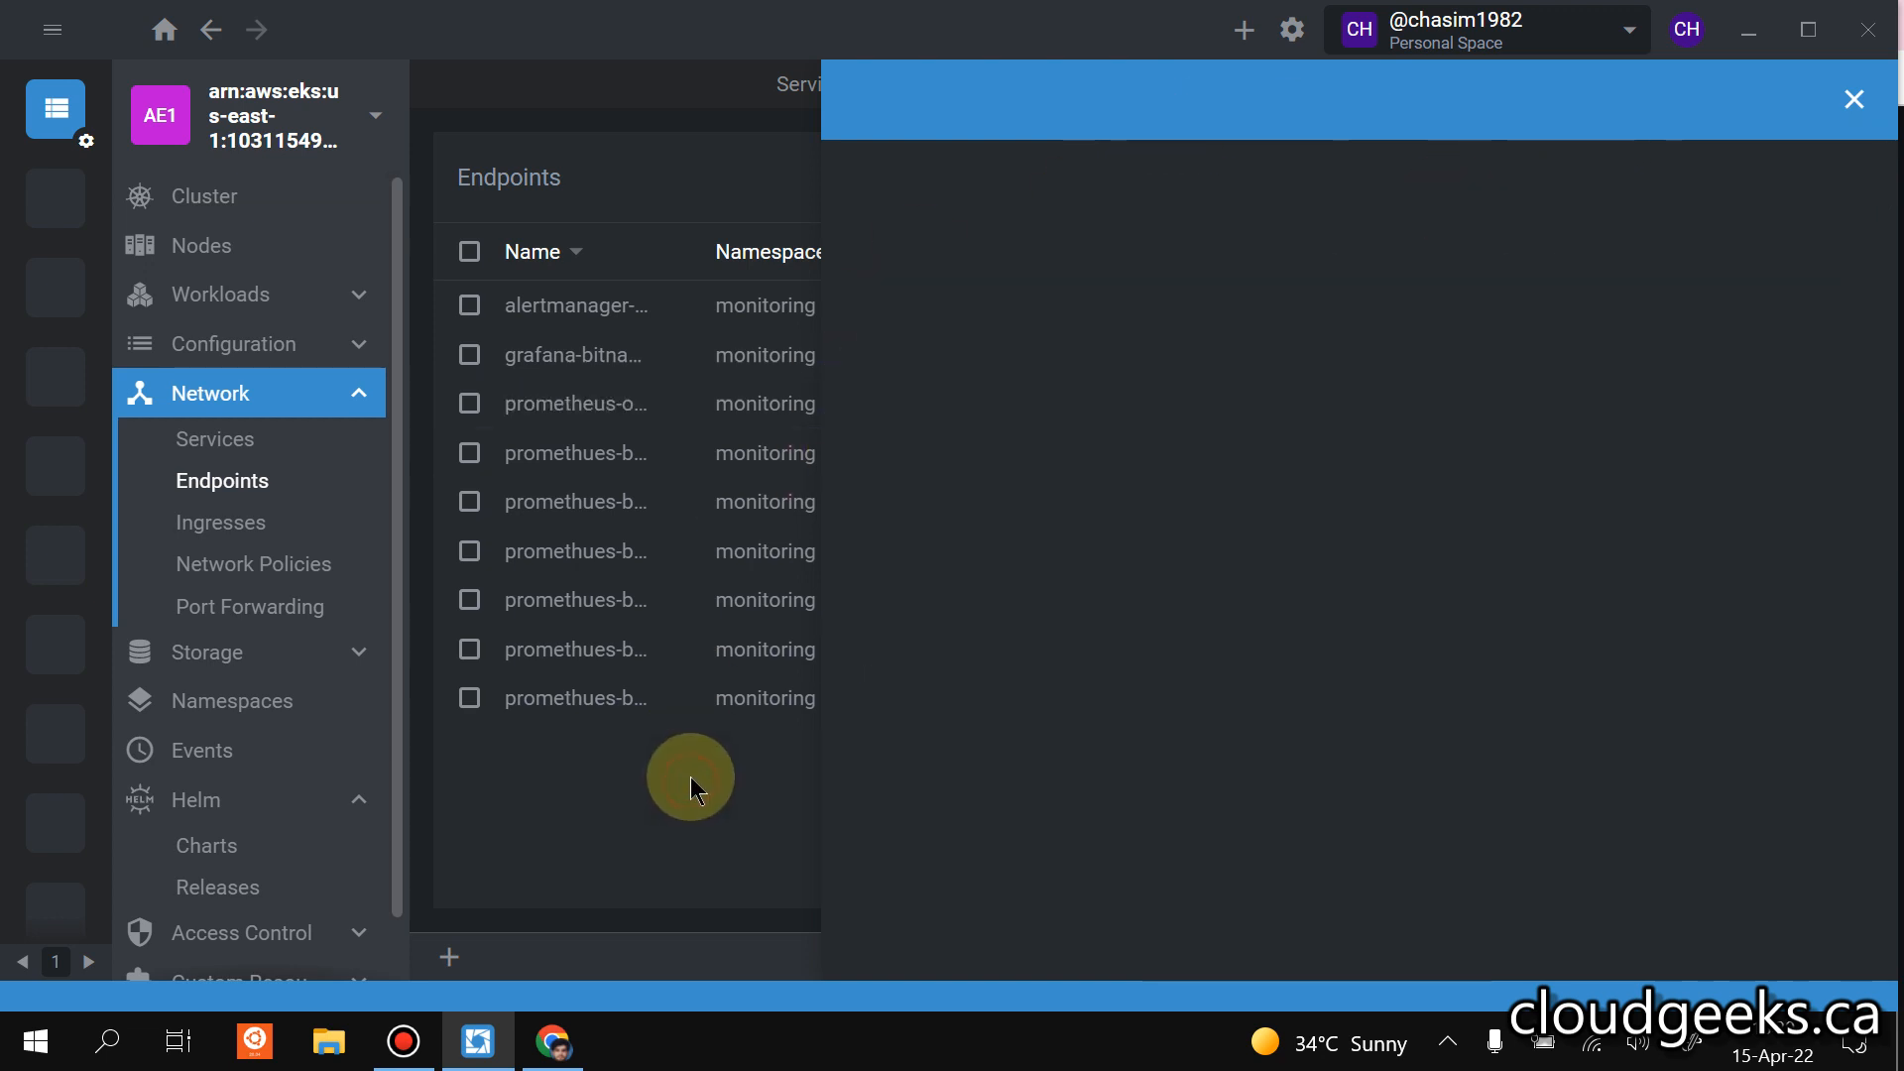
click(540, 1044)
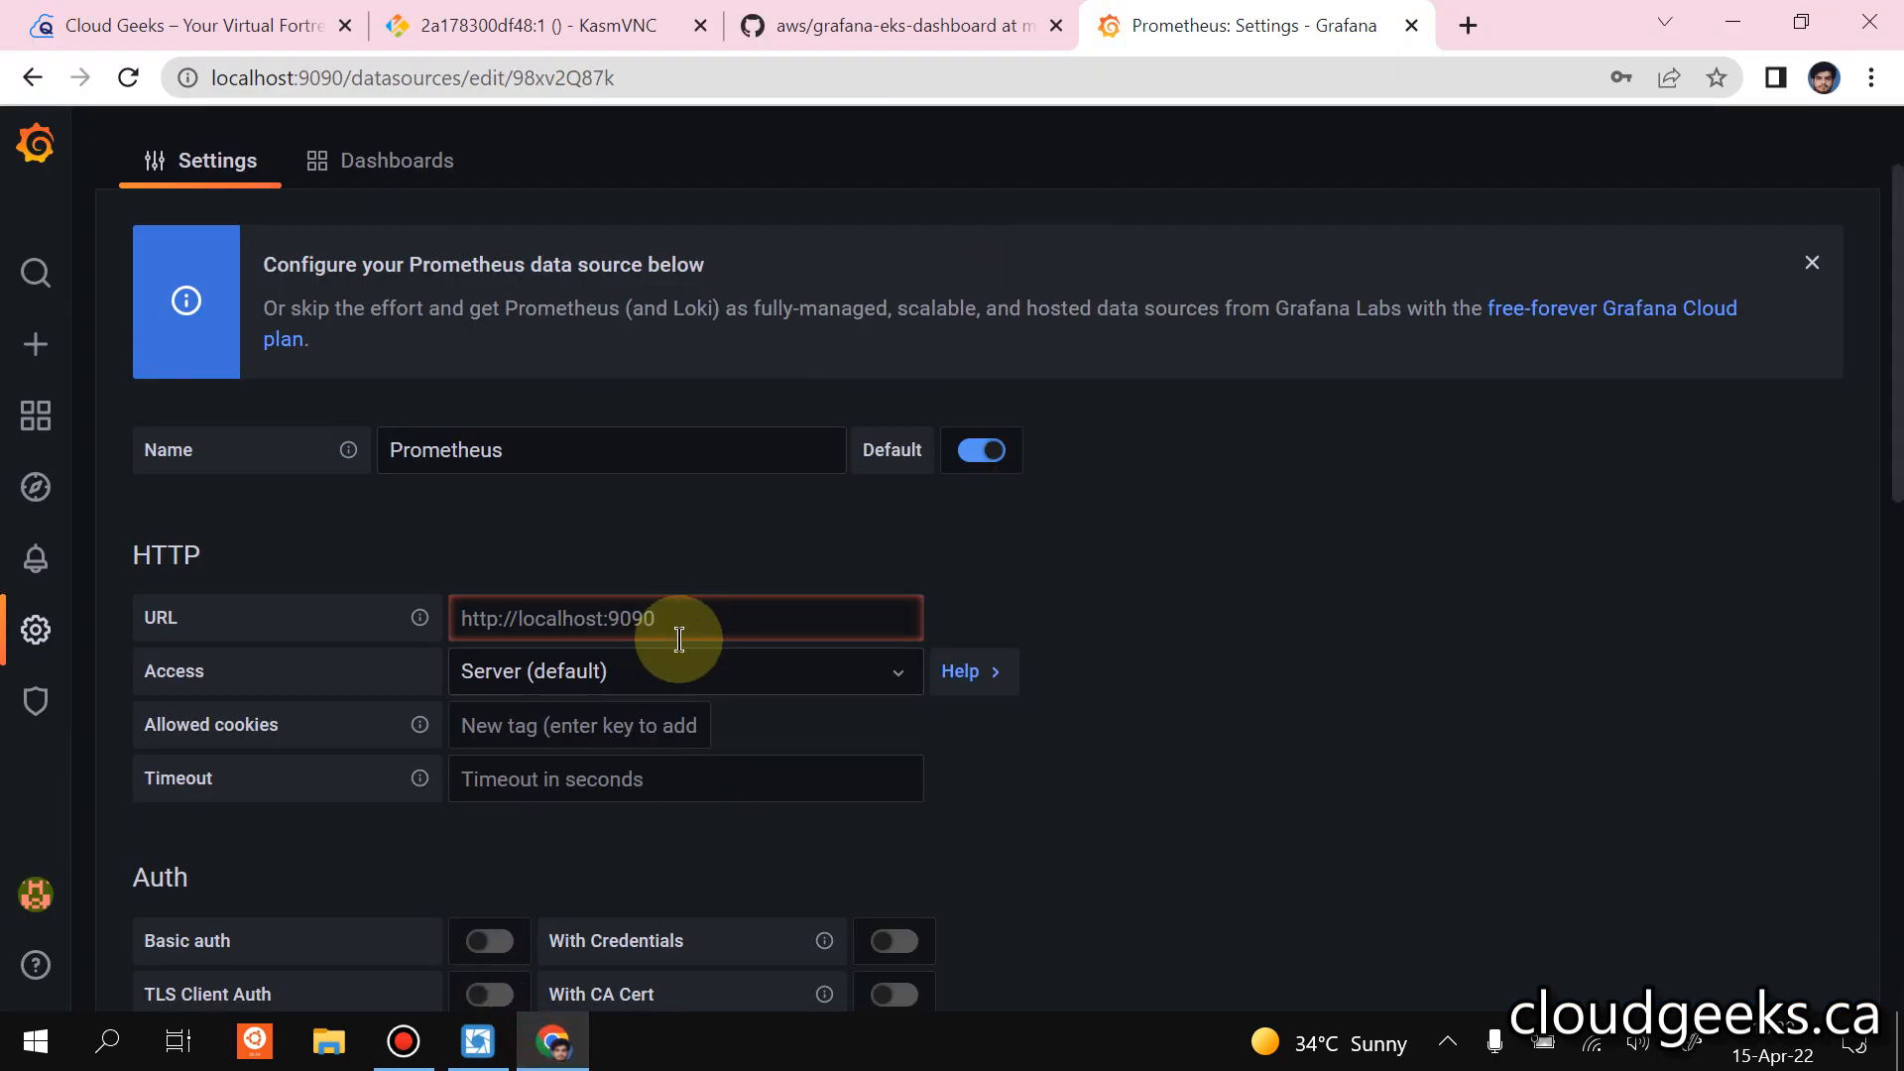
click(703, 615)
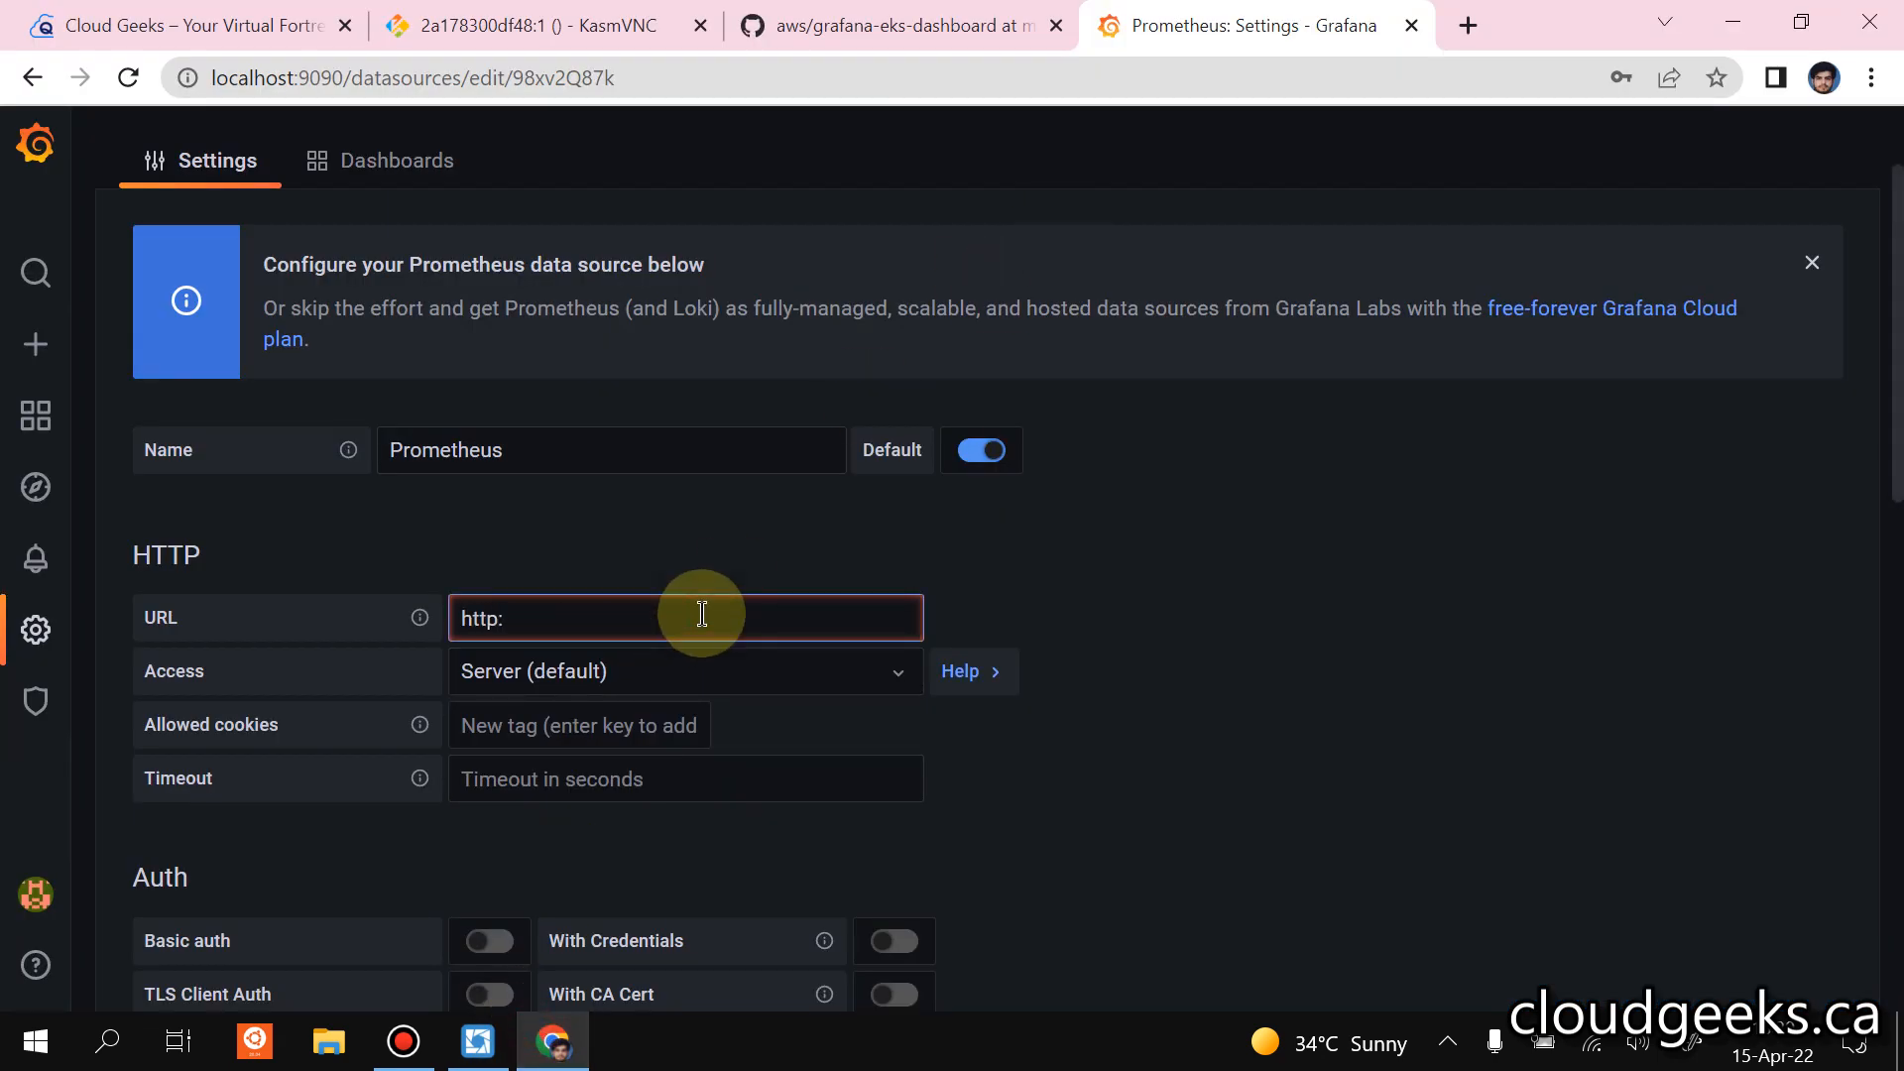
key(ctrl+v)
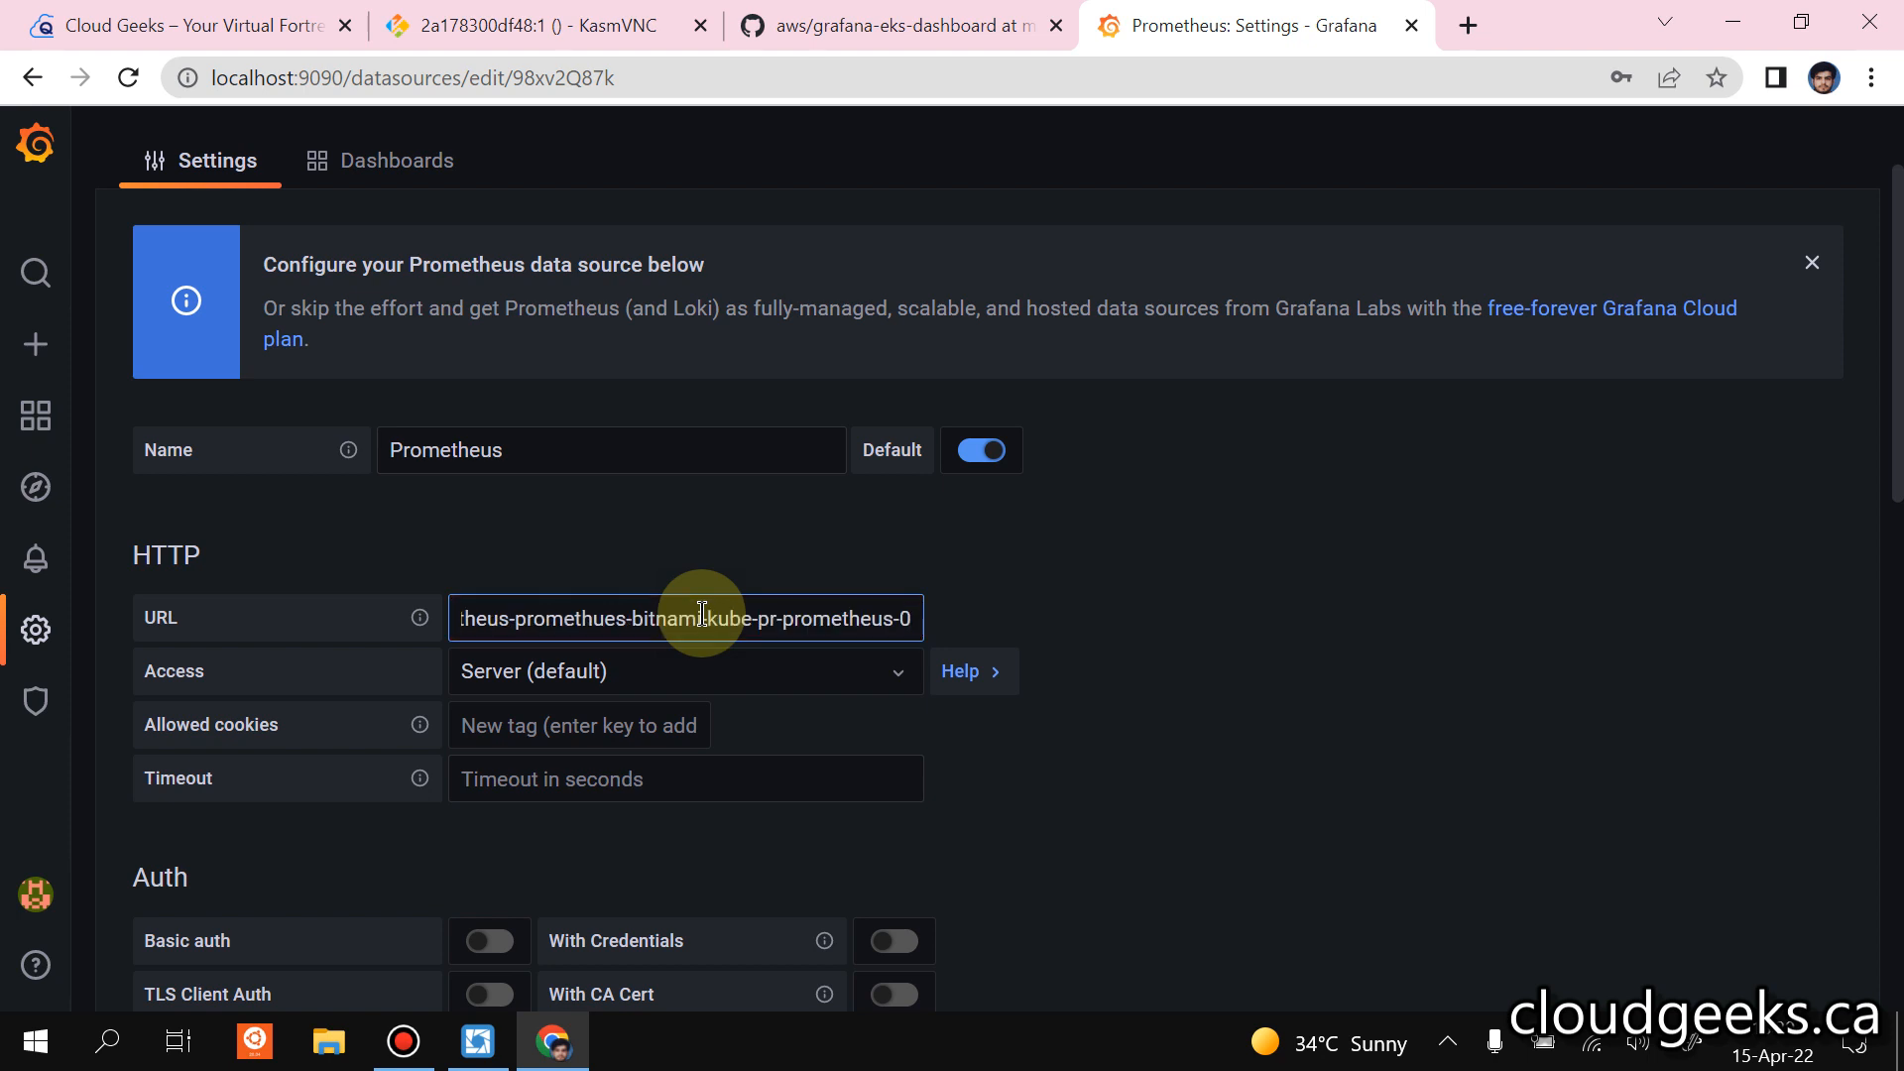
text(:9090)
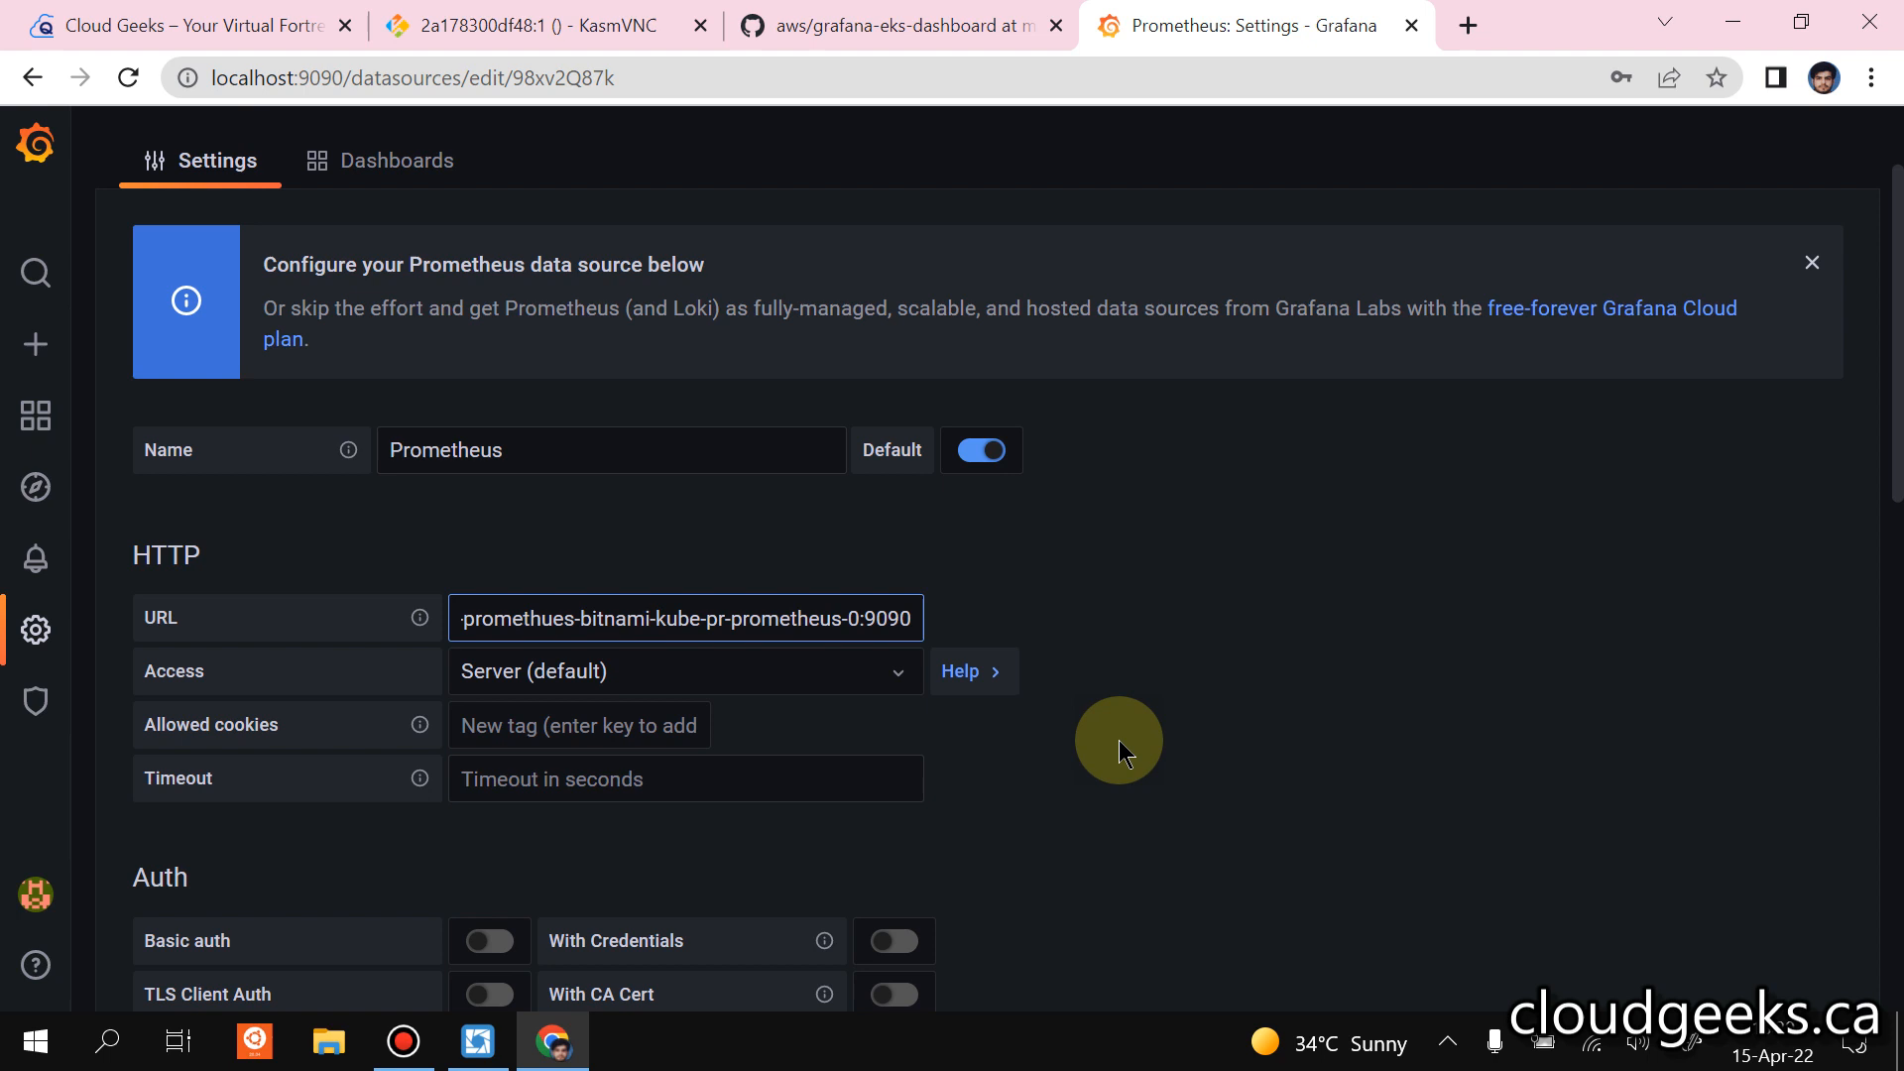
scroll(1305, 580, down, 2)
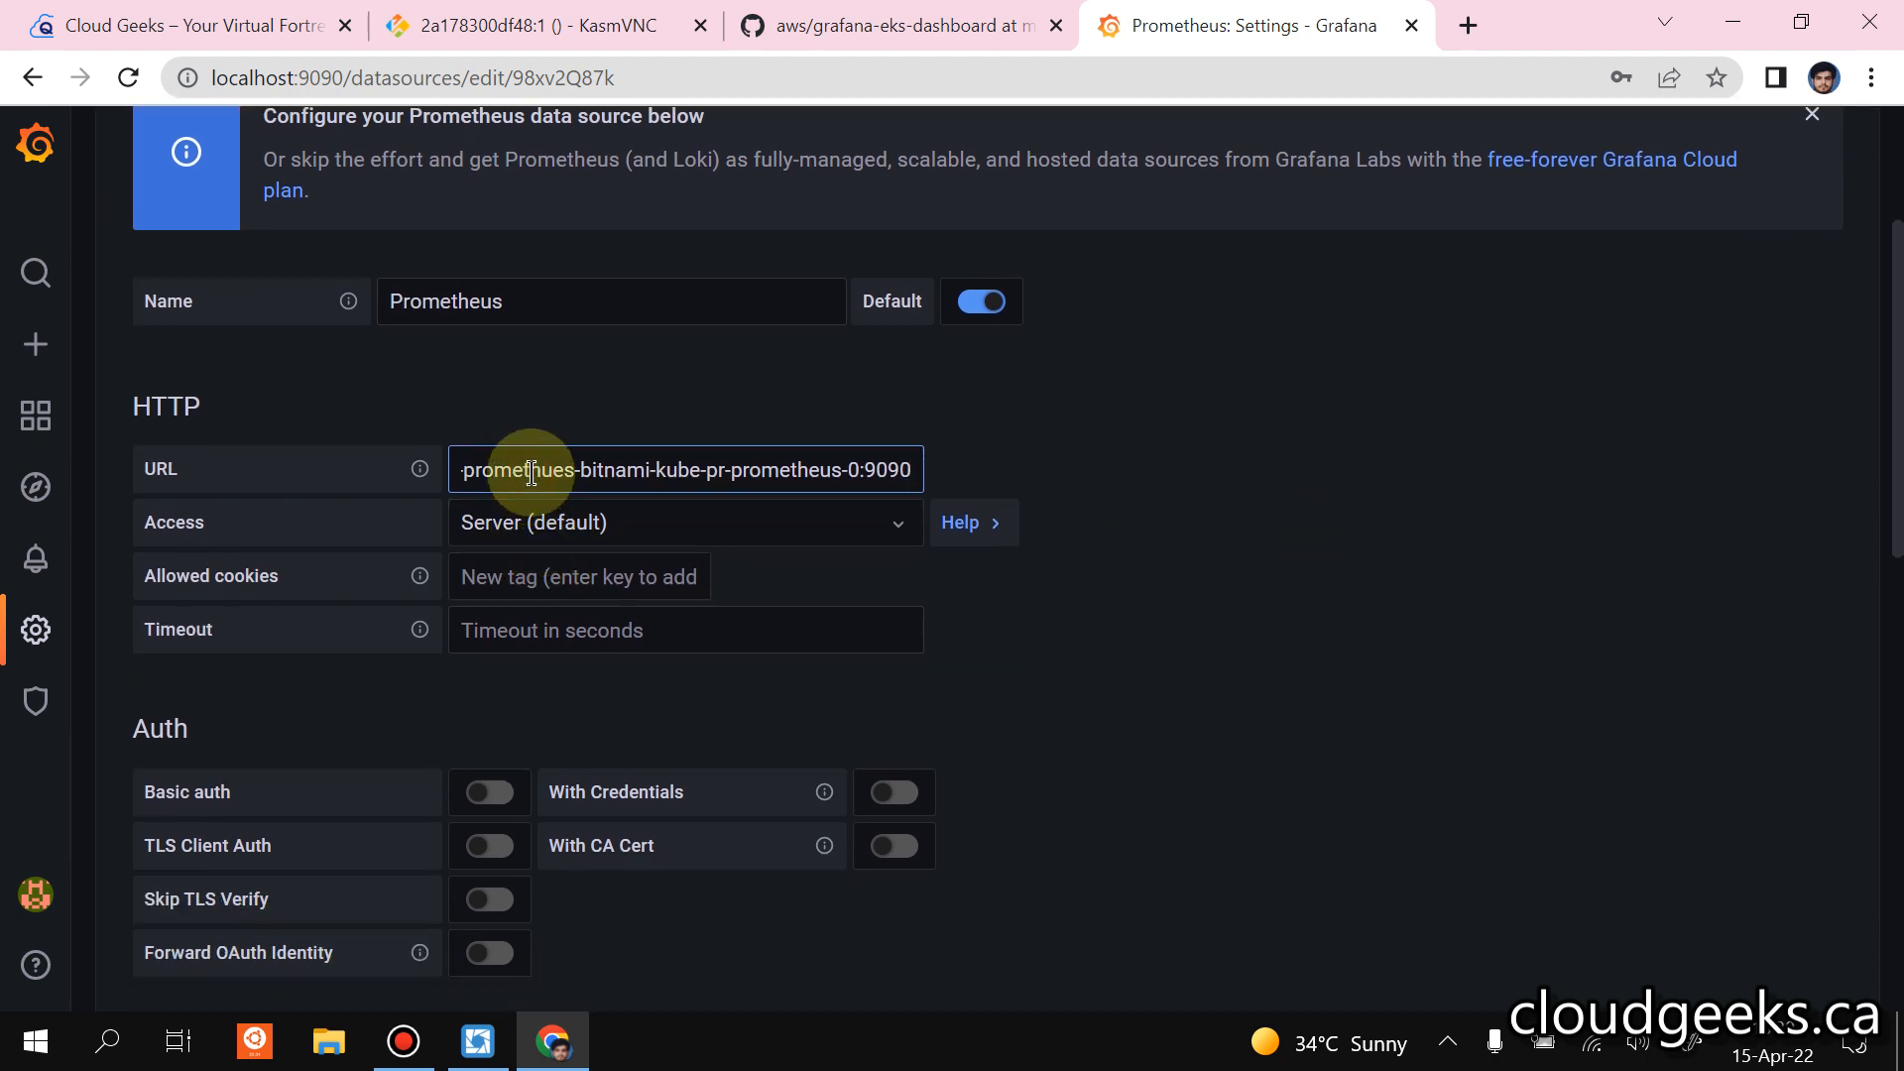
text(http://prometheus)
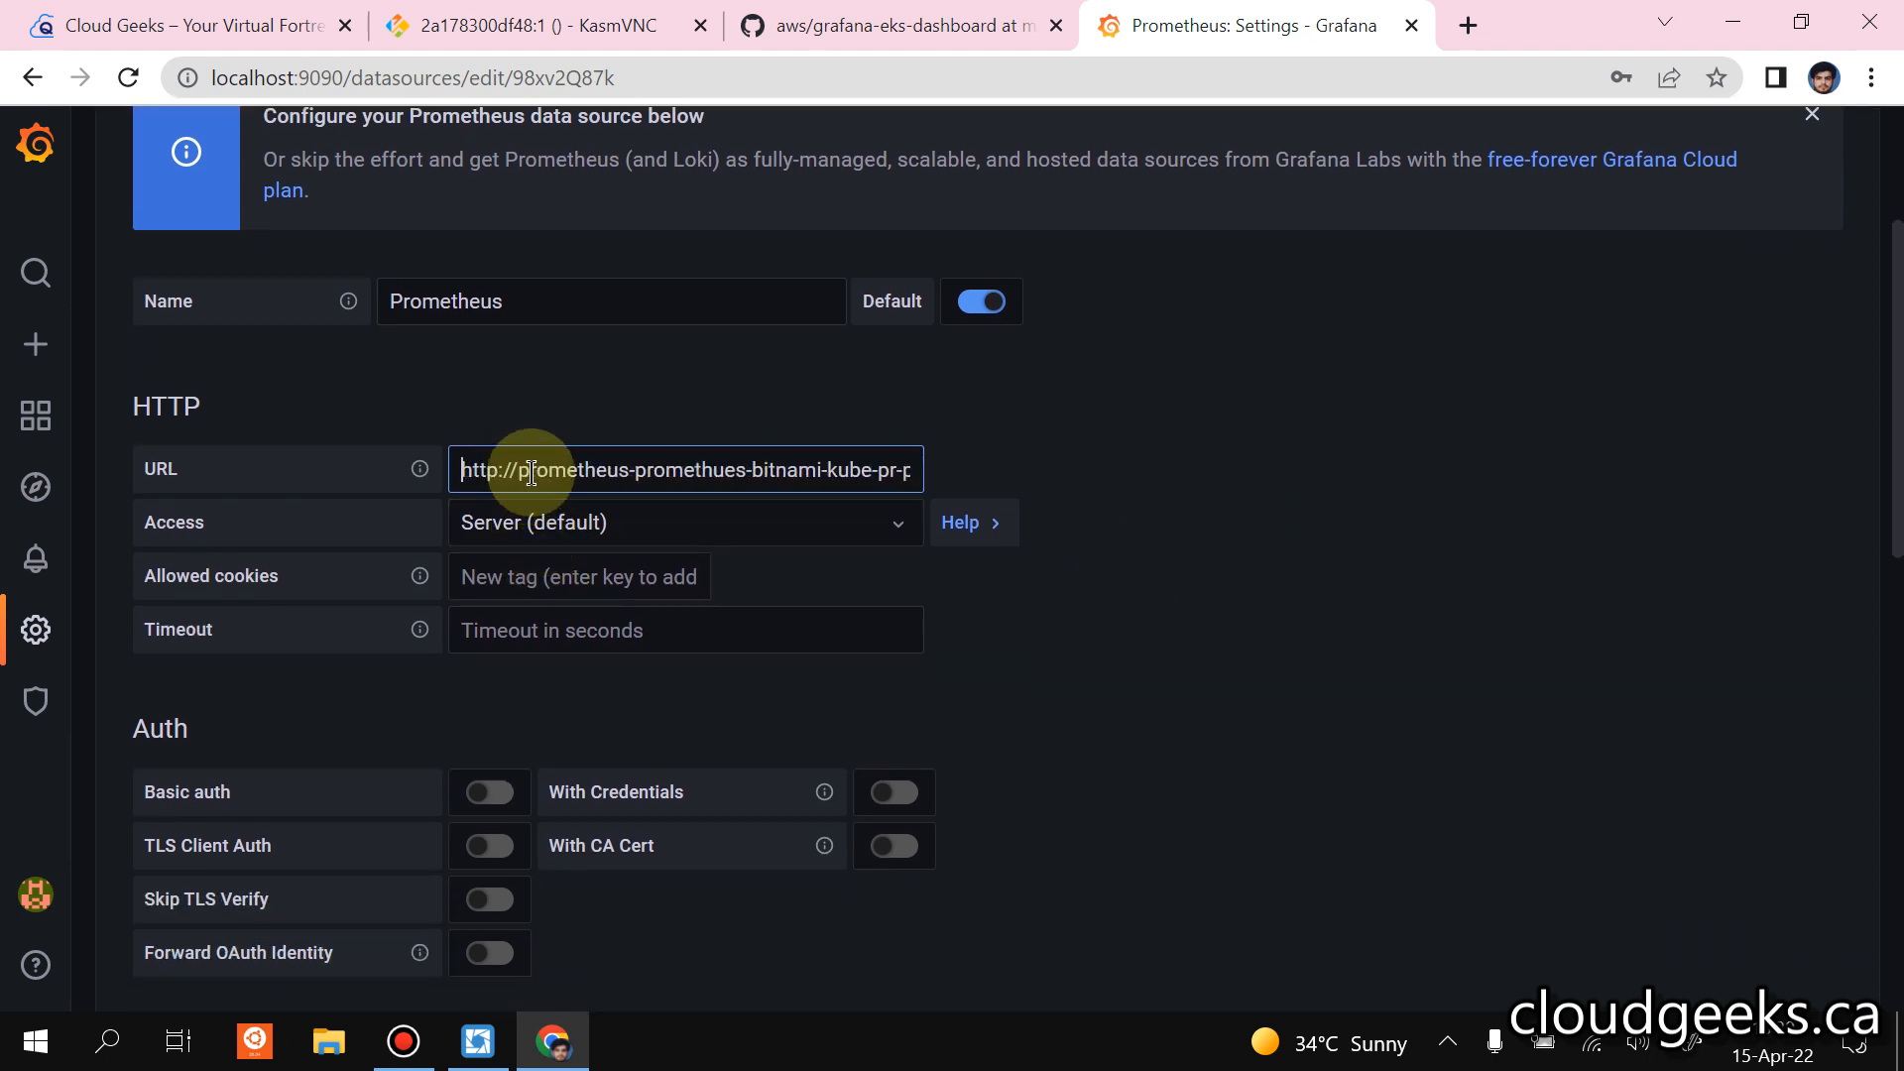
Save and test the Prometheus data source with its current URL.
scroll(1041, 706, down, 8)
scroll(1041, 706, down, 4)
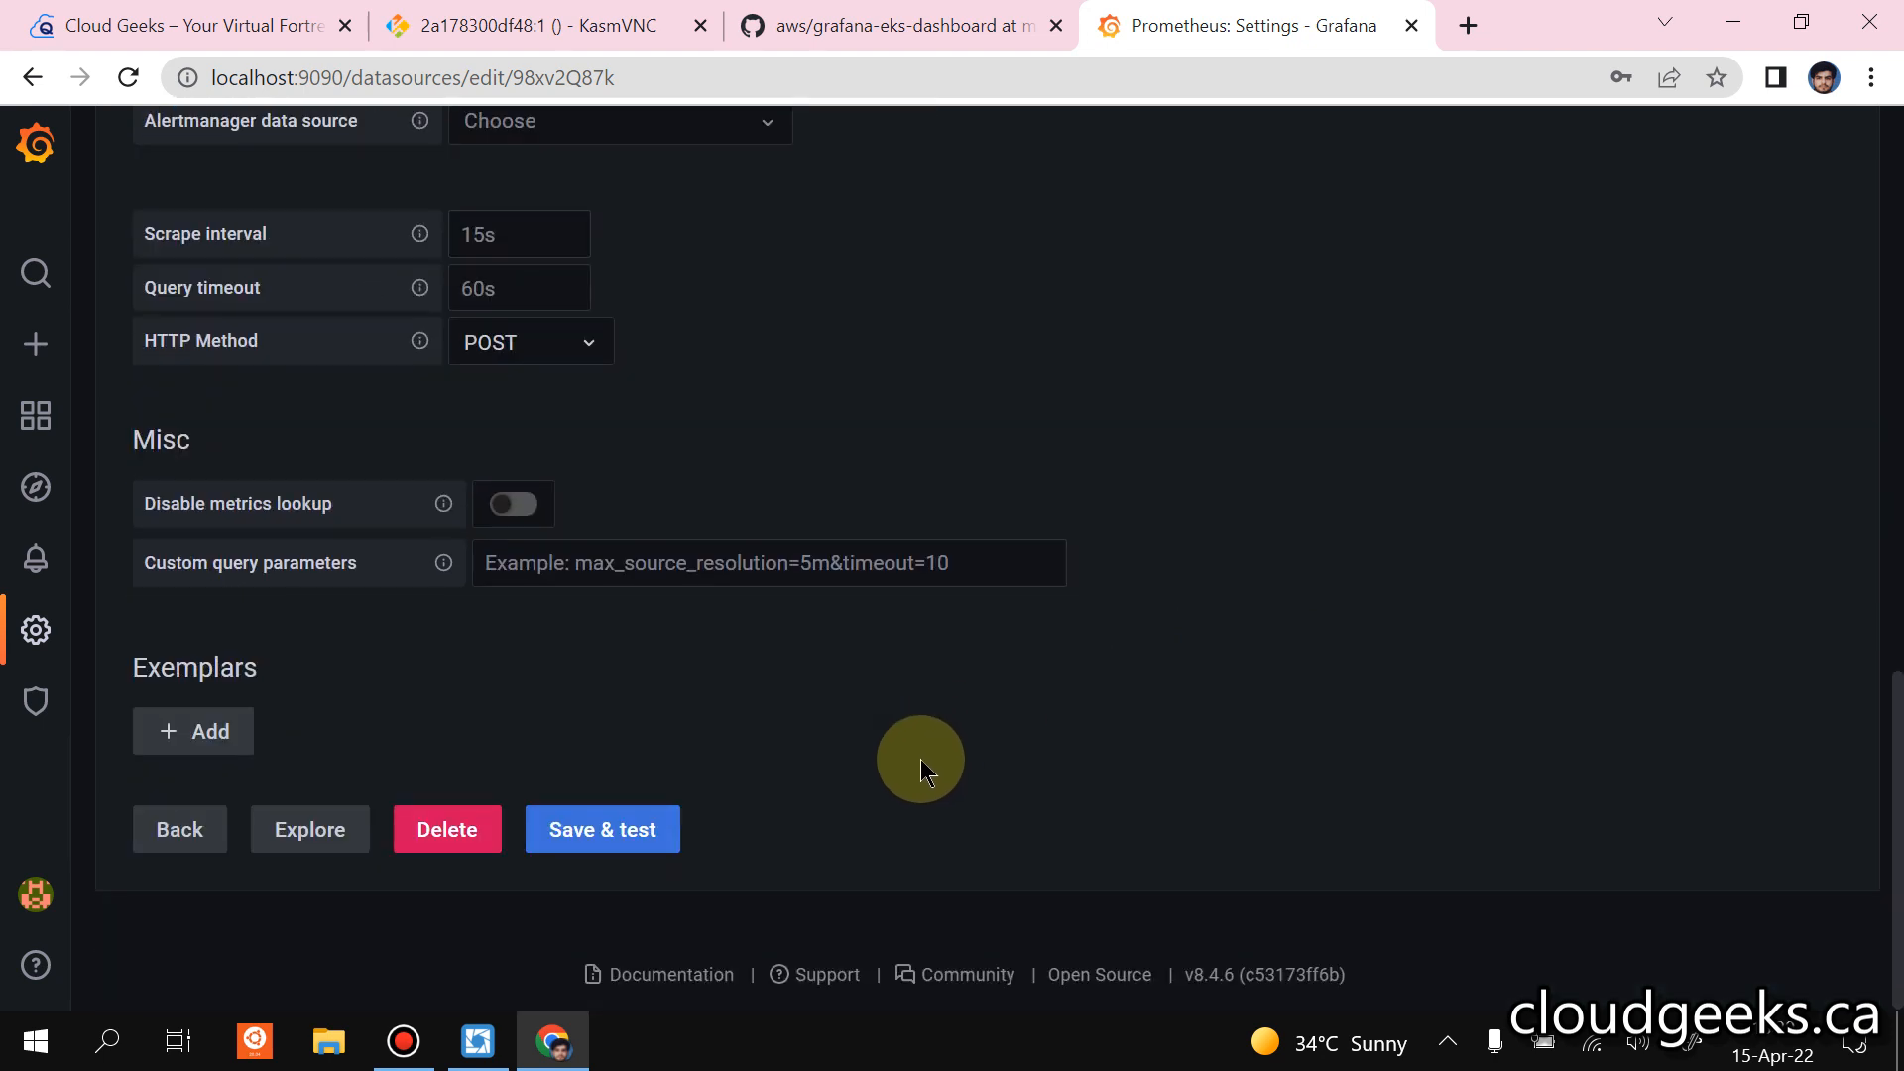
click(656, 831)
scroll(926, 603, up, 3)
scroll(926, 602, up, 7)
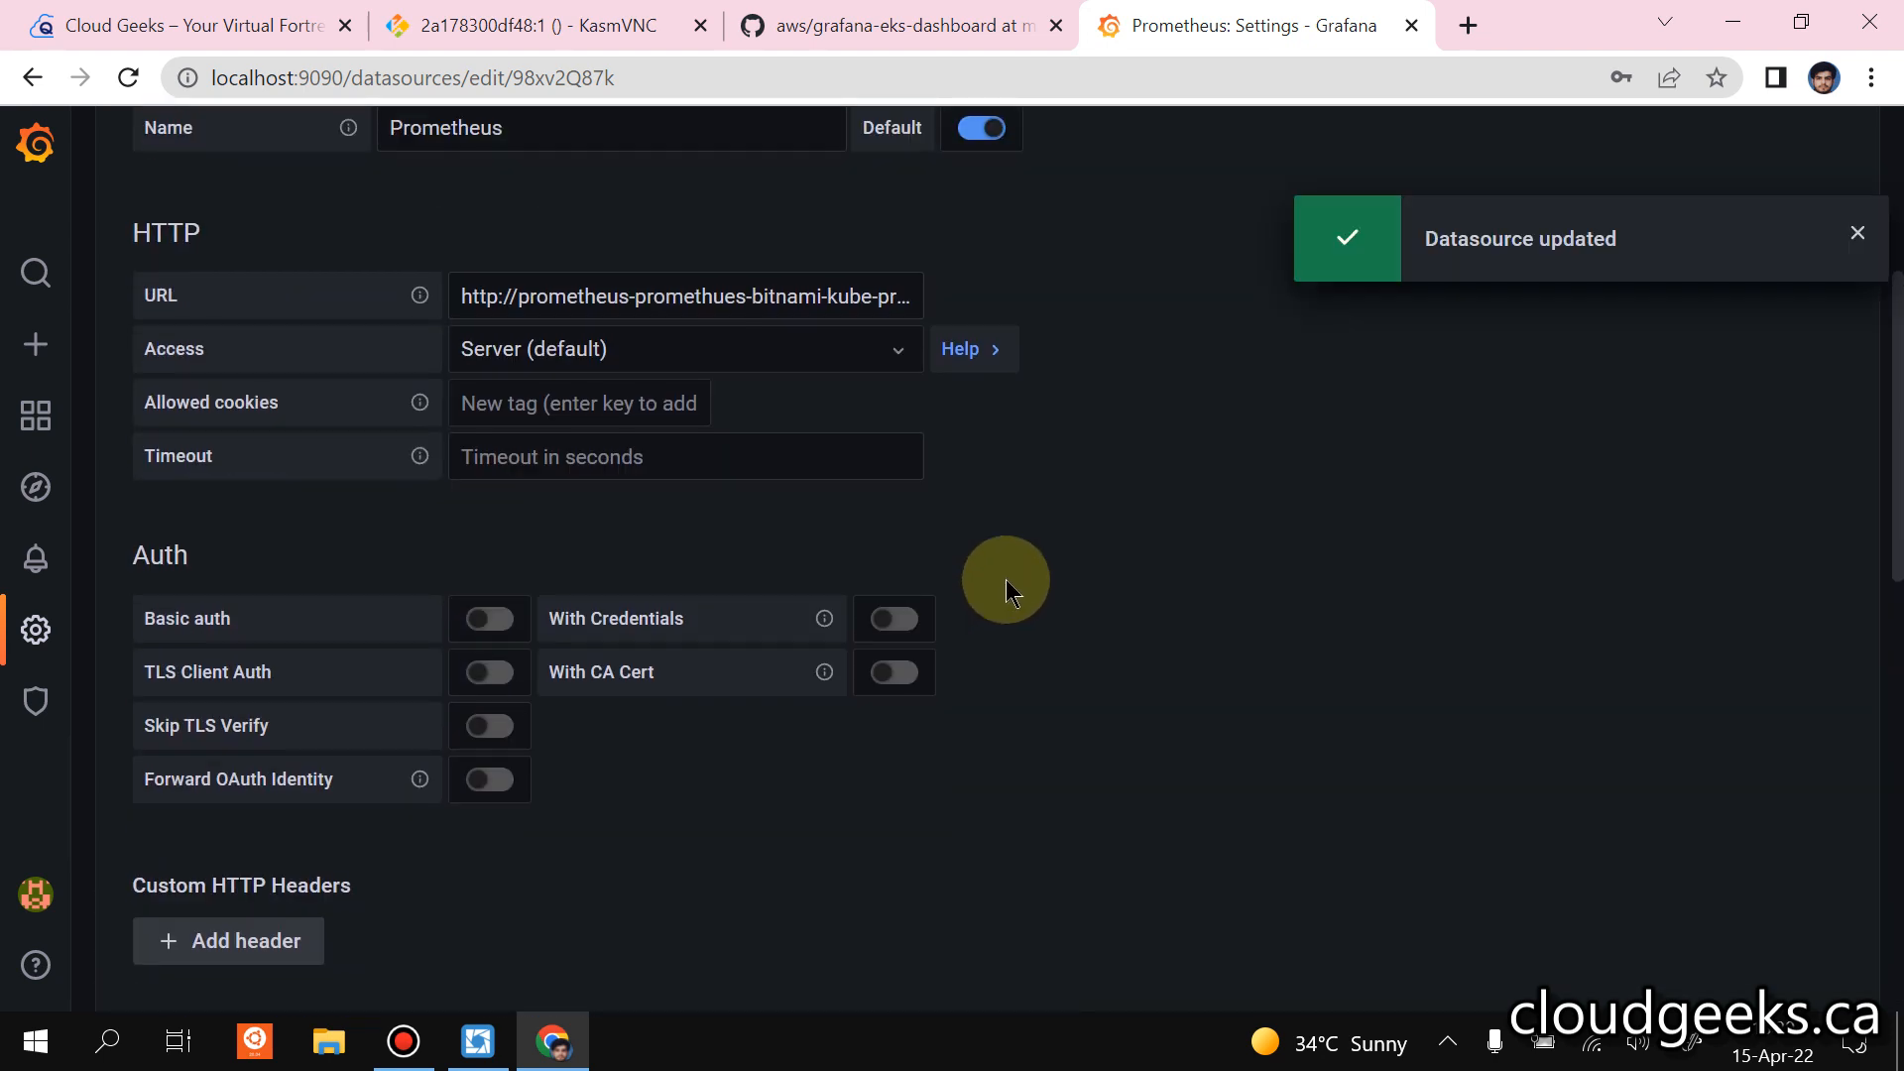
scroll(1005, 579, up, 5)
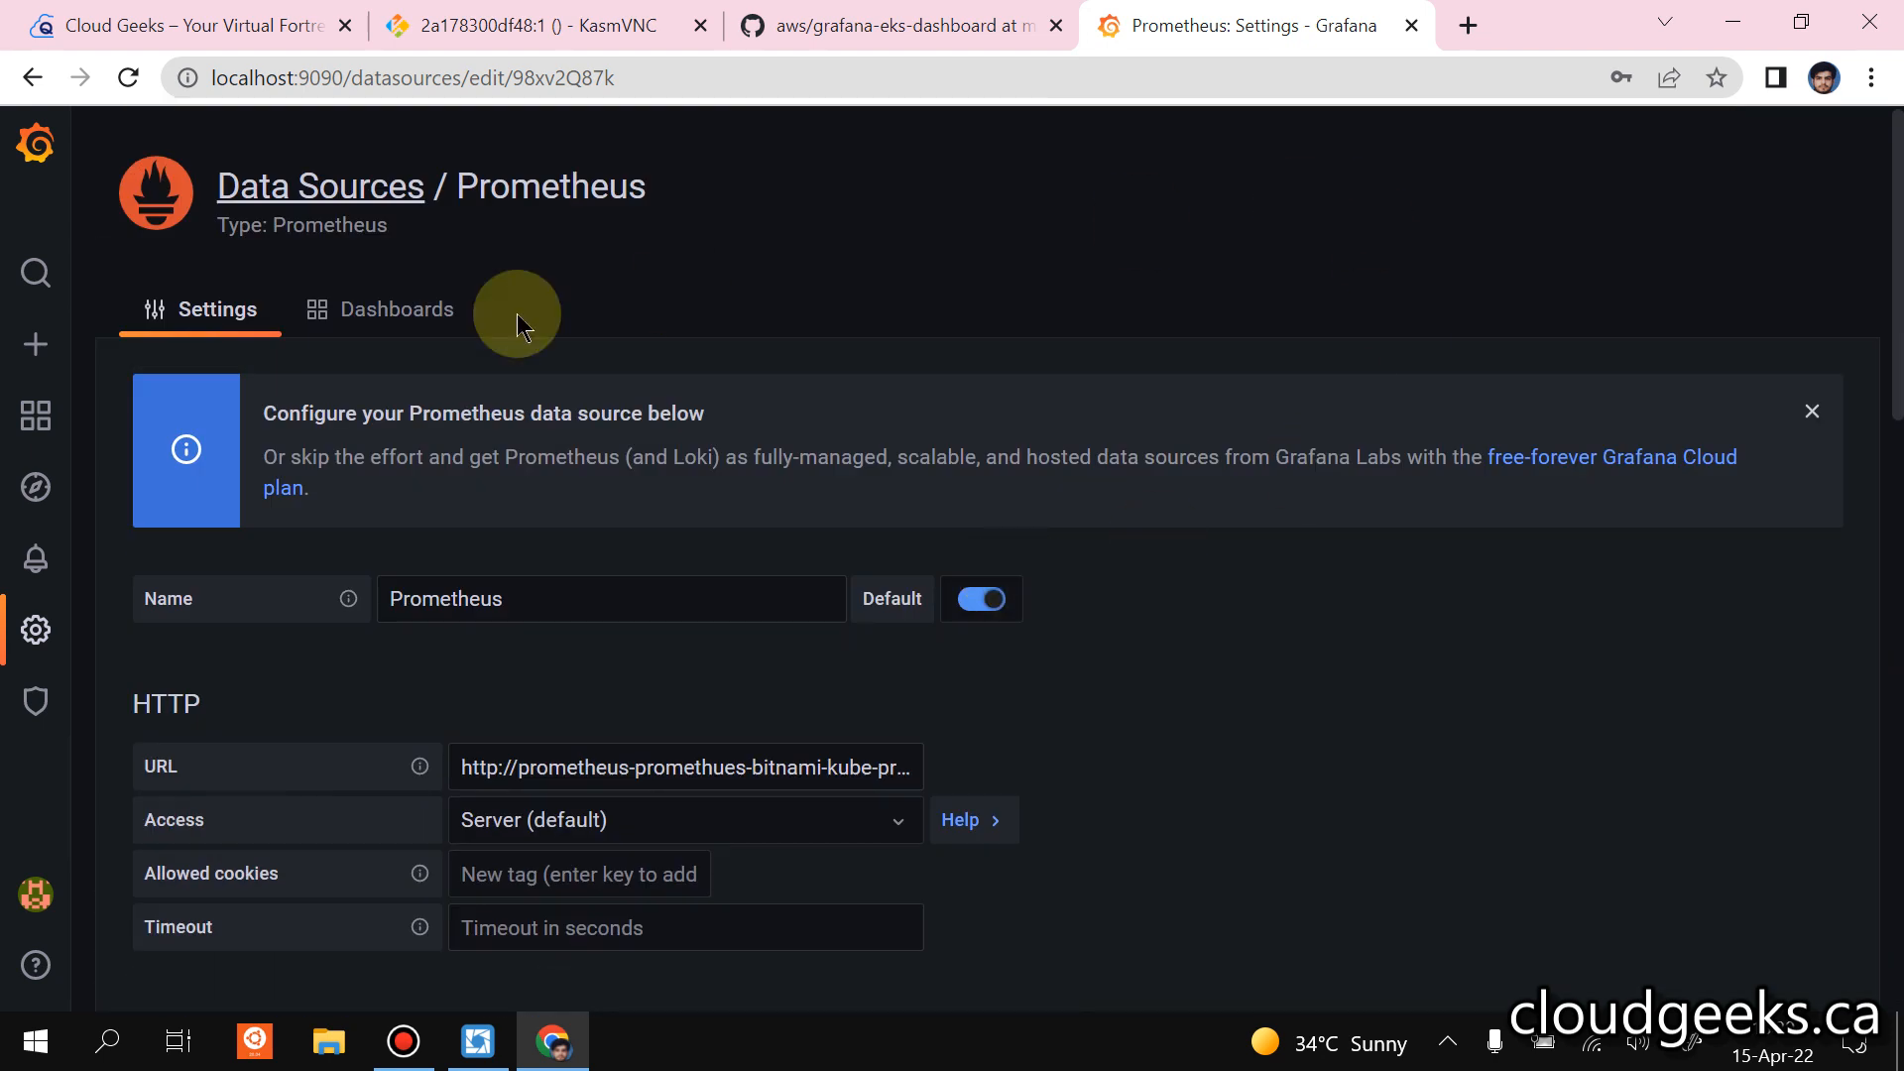
click(35, 349)
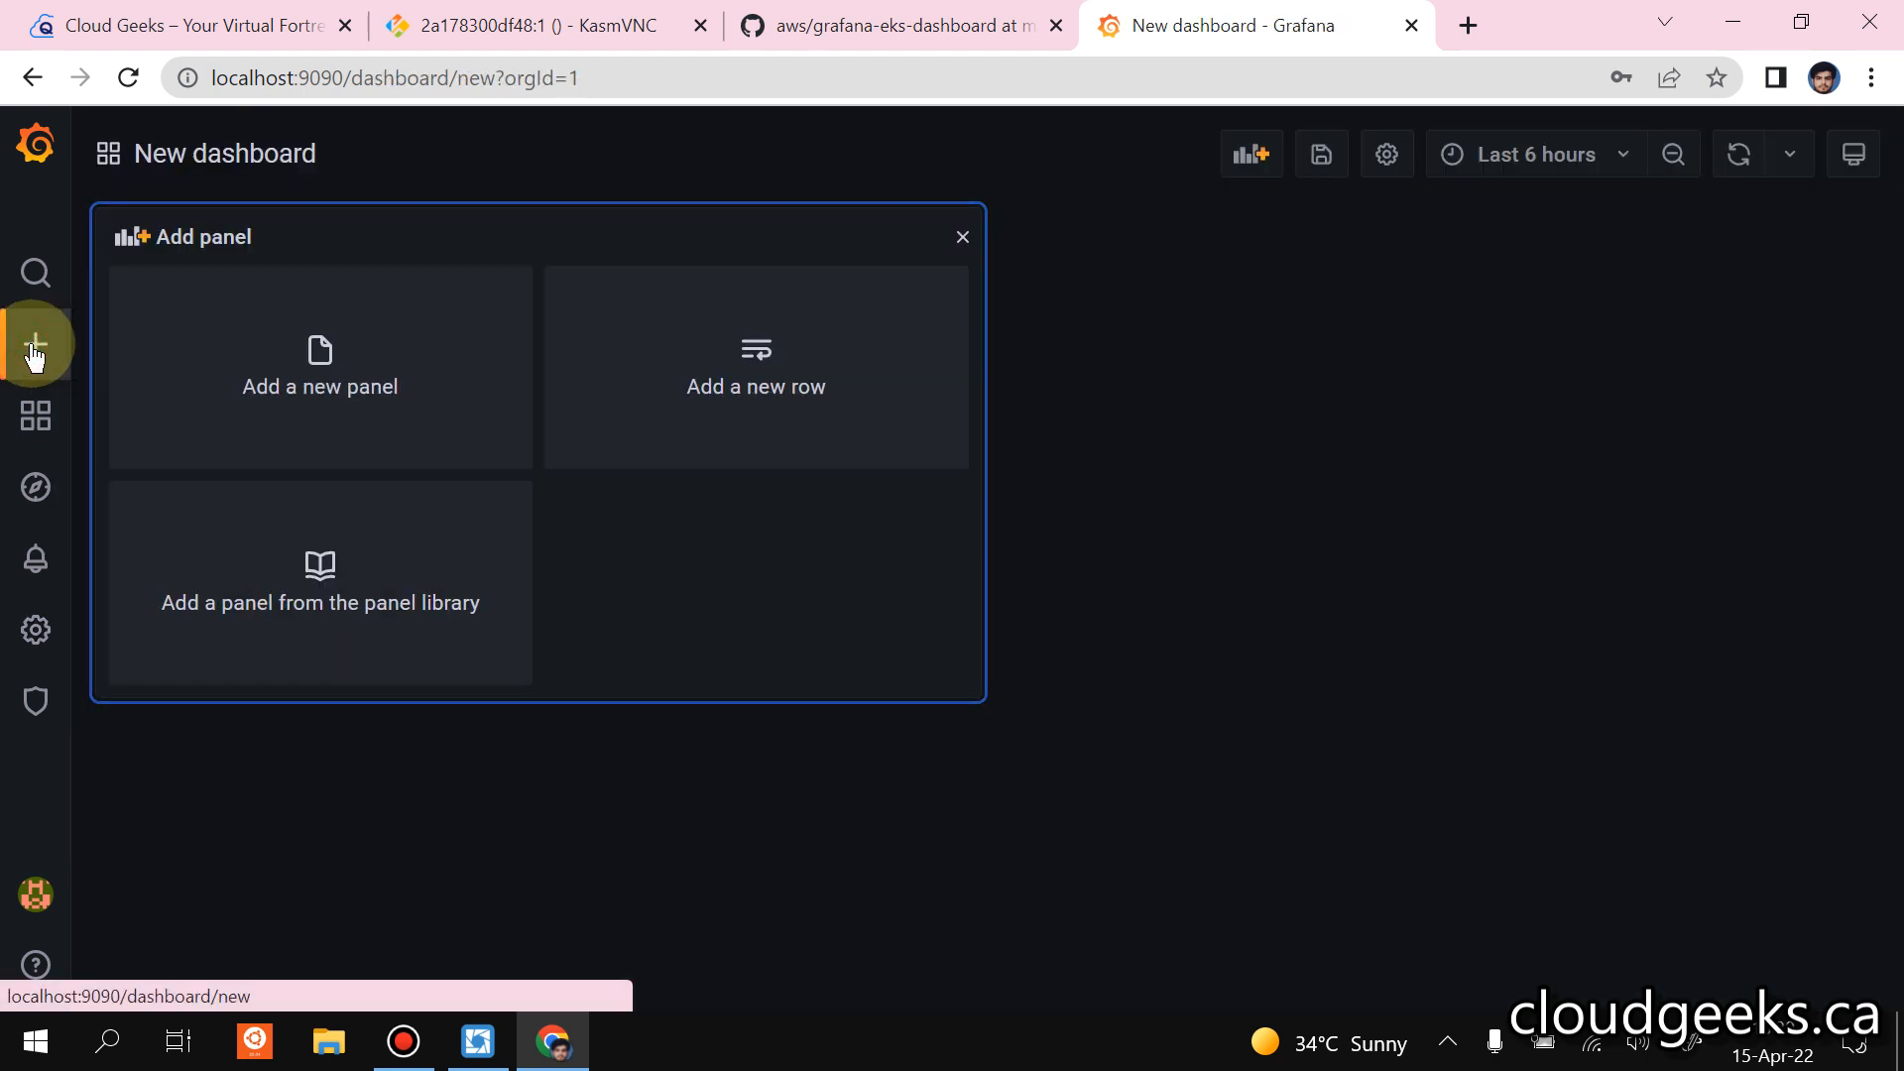
mouse_move(38, 419)
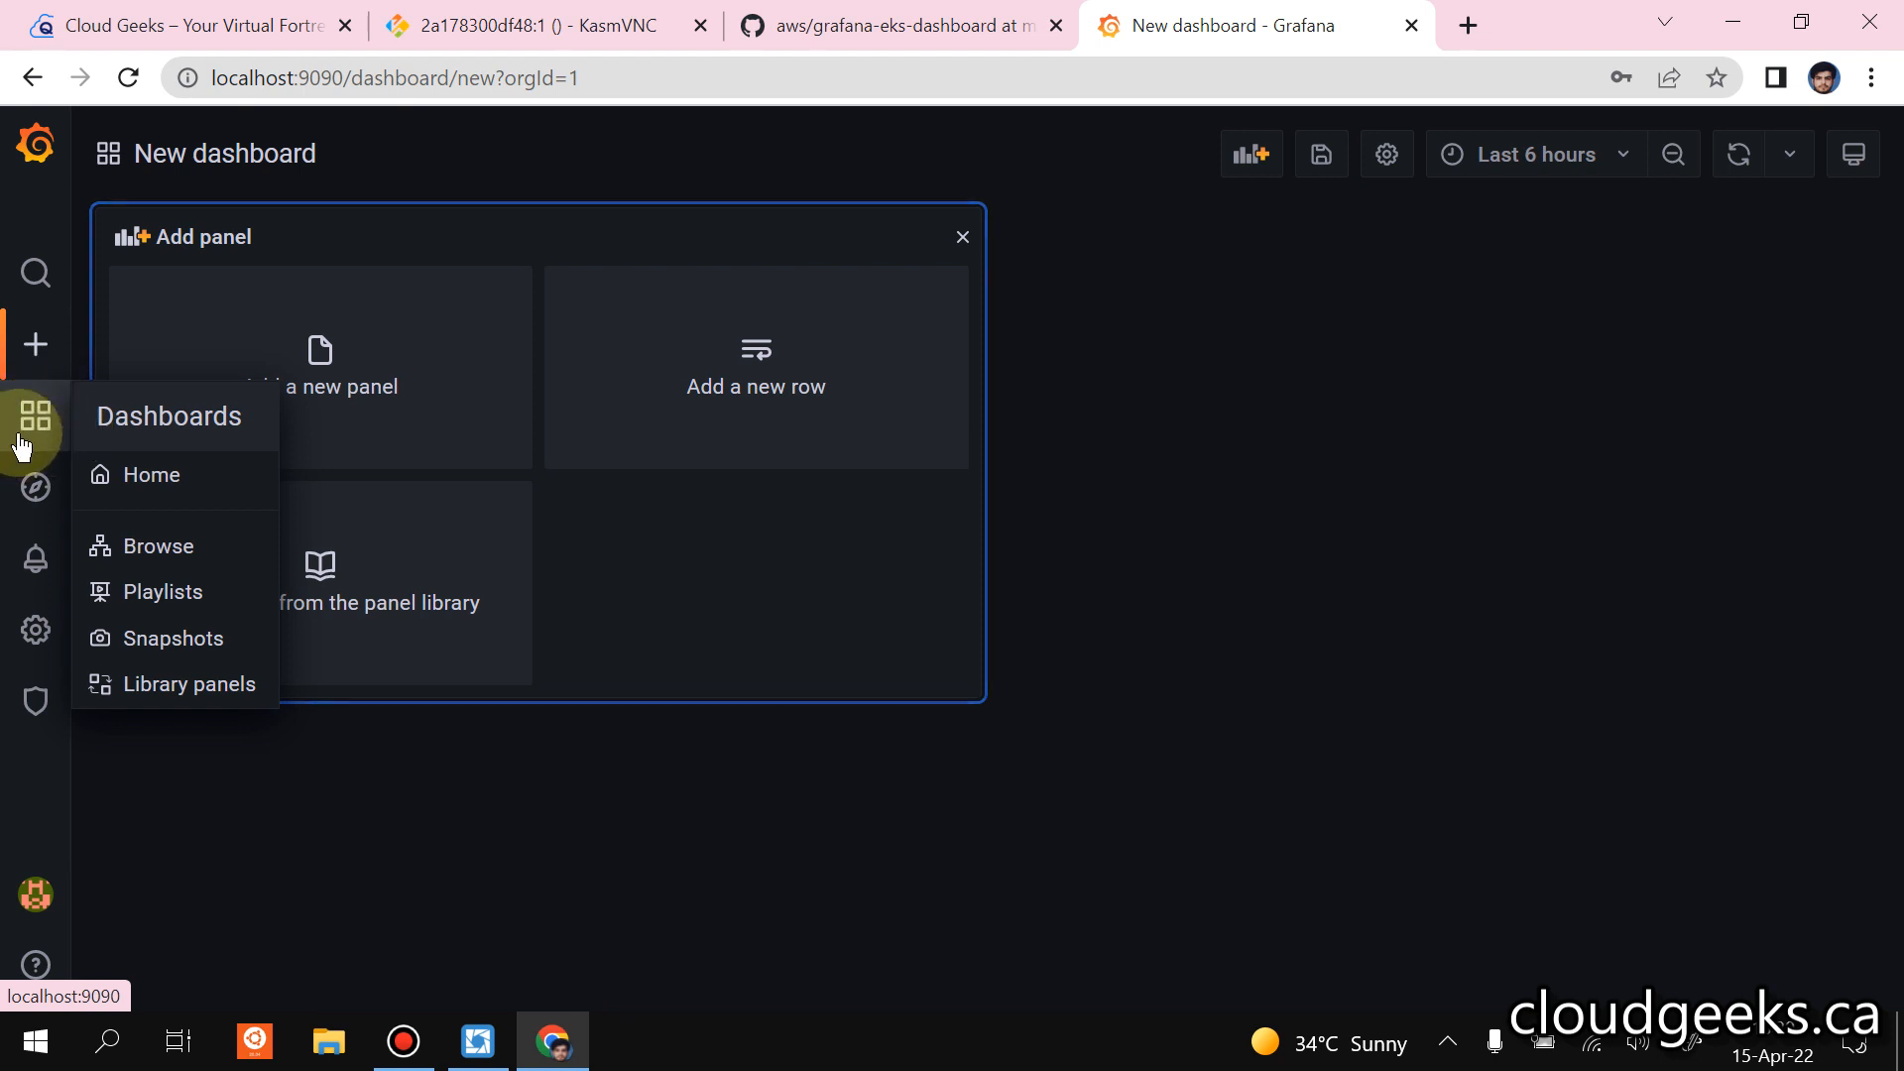
click(179, 501)
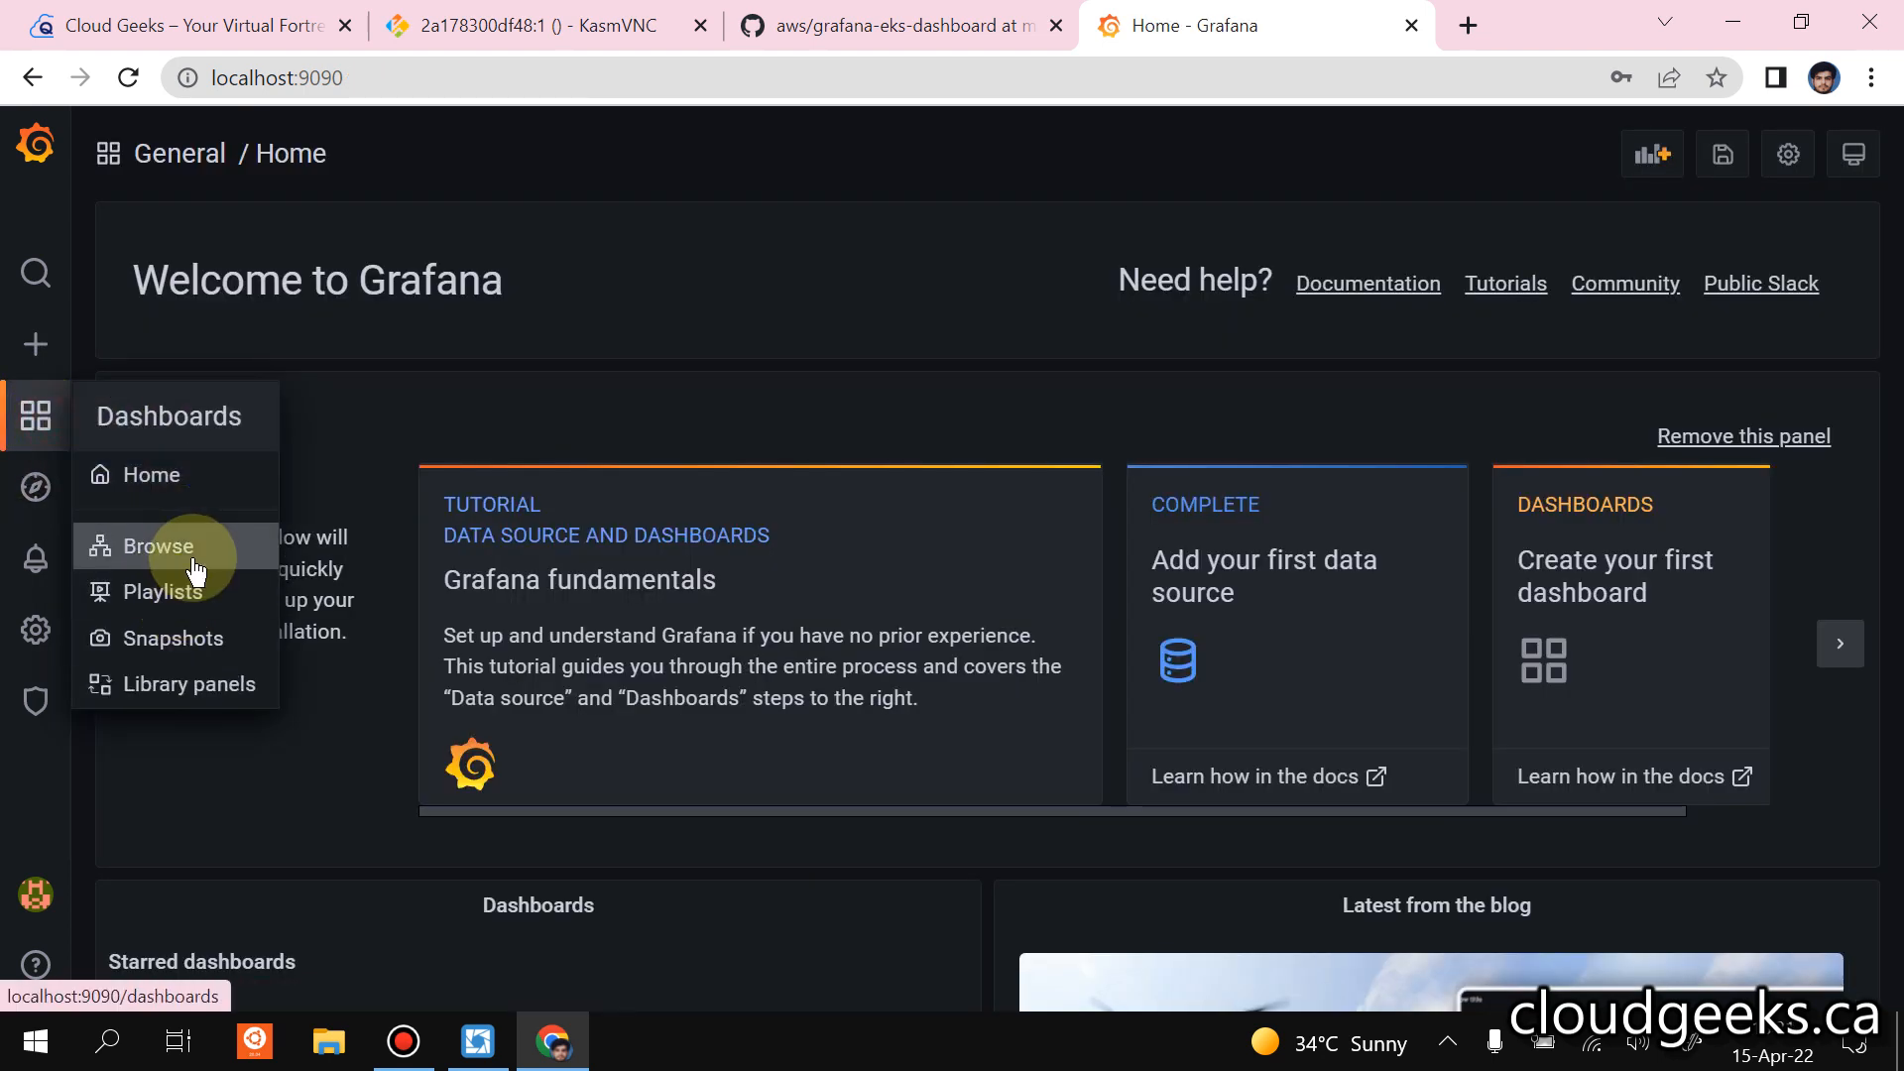
click(192, 553)
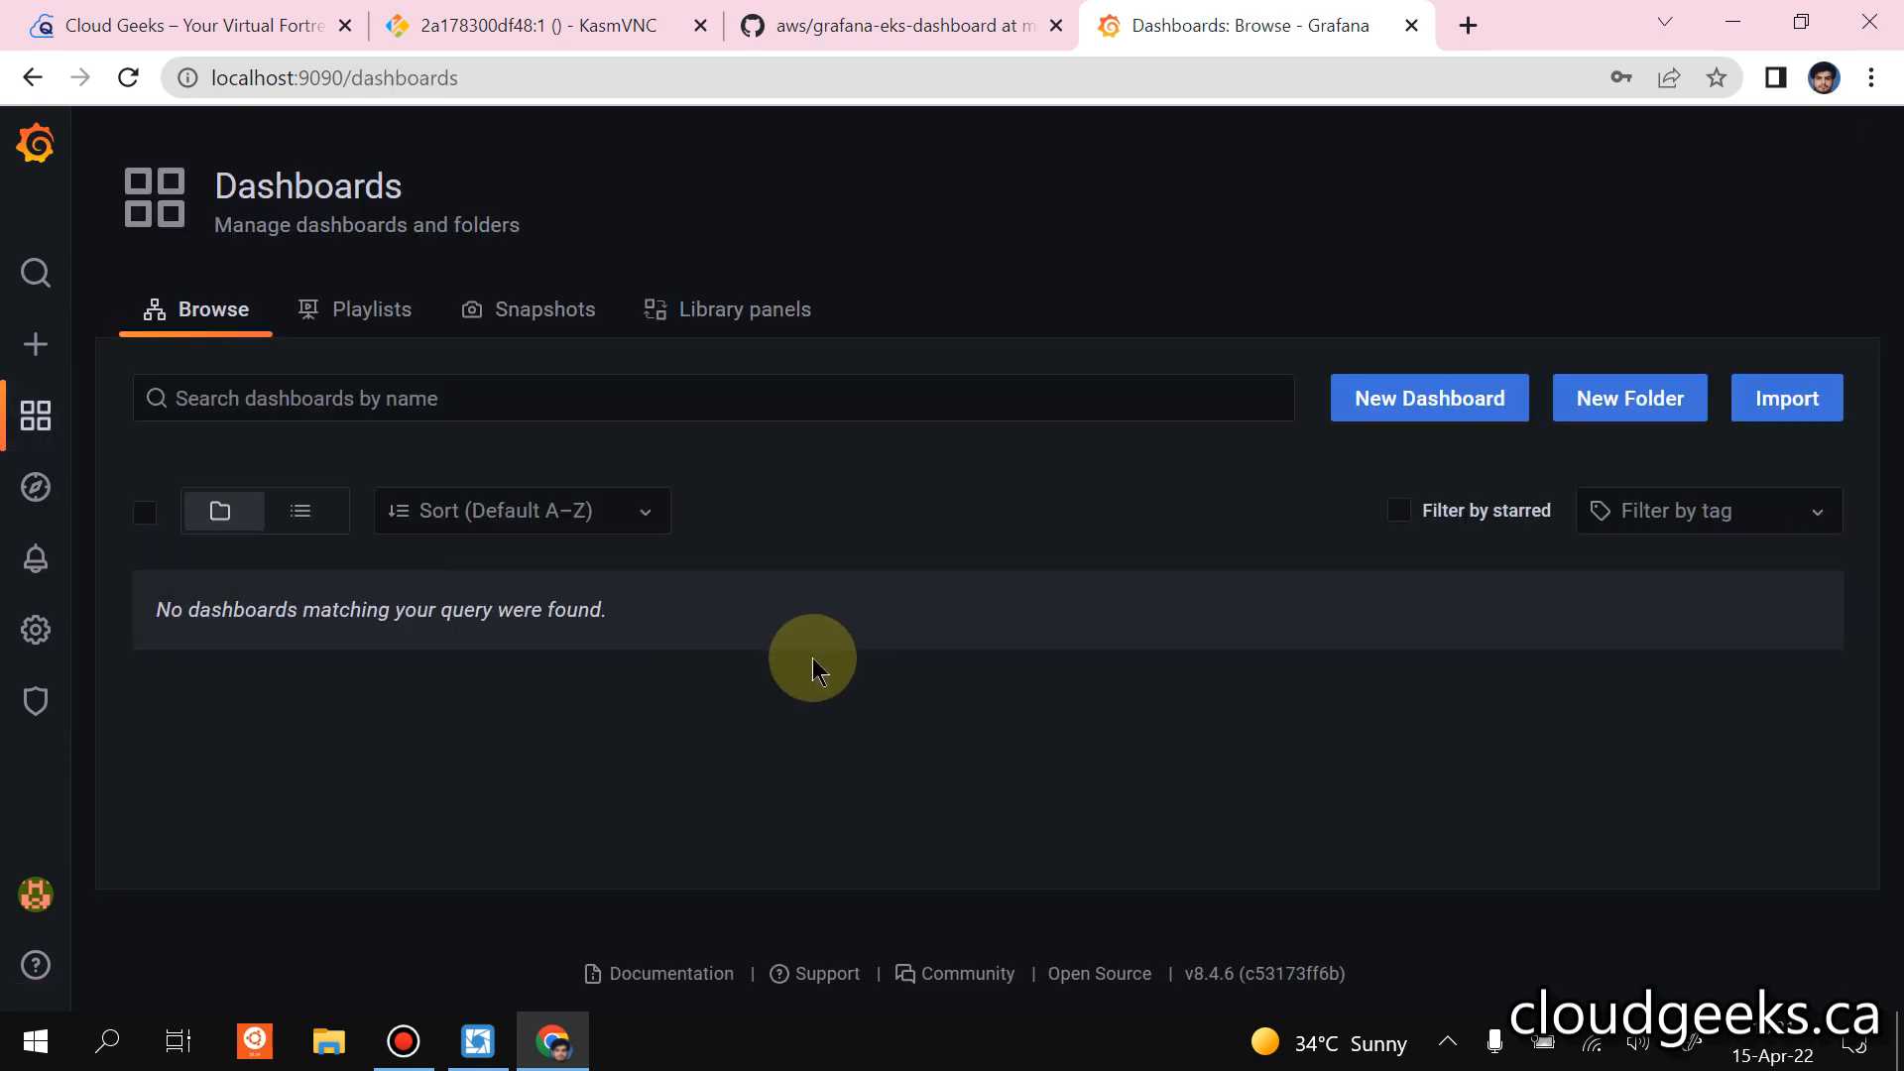
Start a dashboard import and load the Grafana.com dashboard with ID 12740.
mouse_move(30, 342)
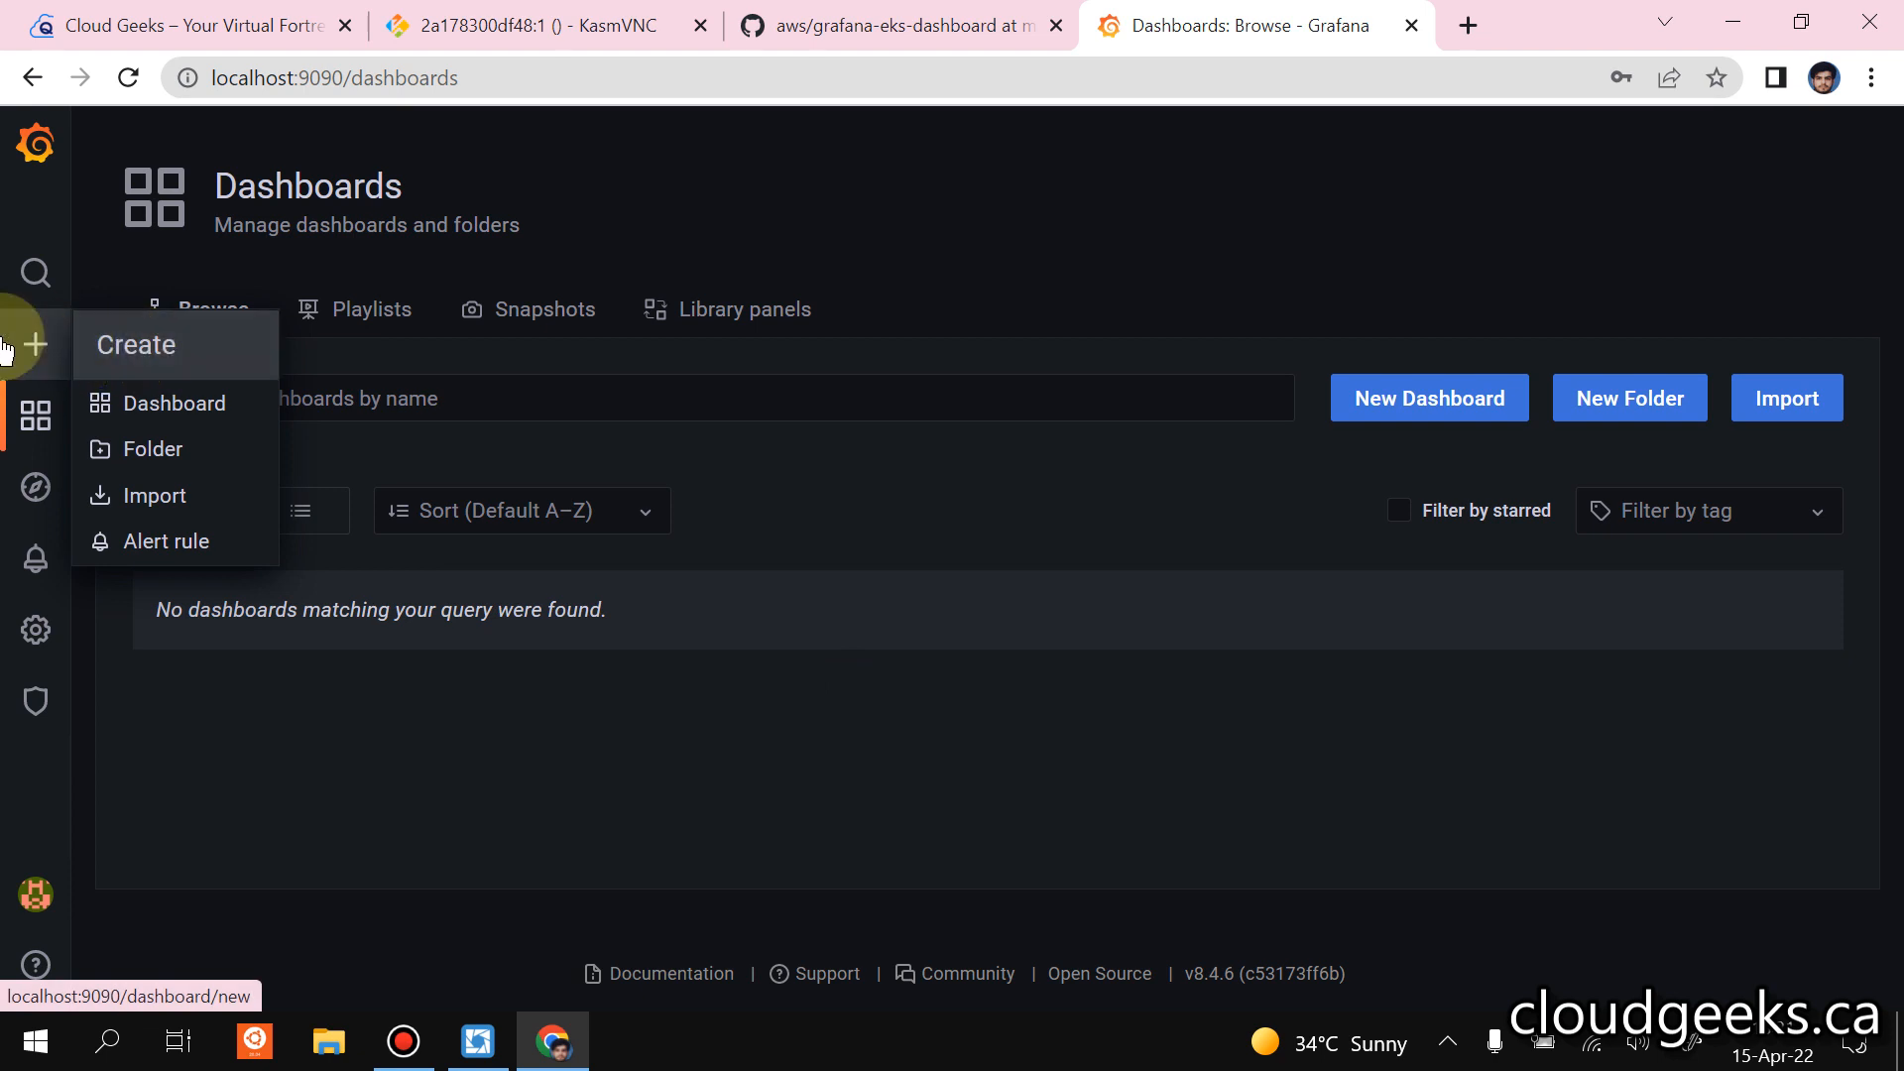
click(150, 494)
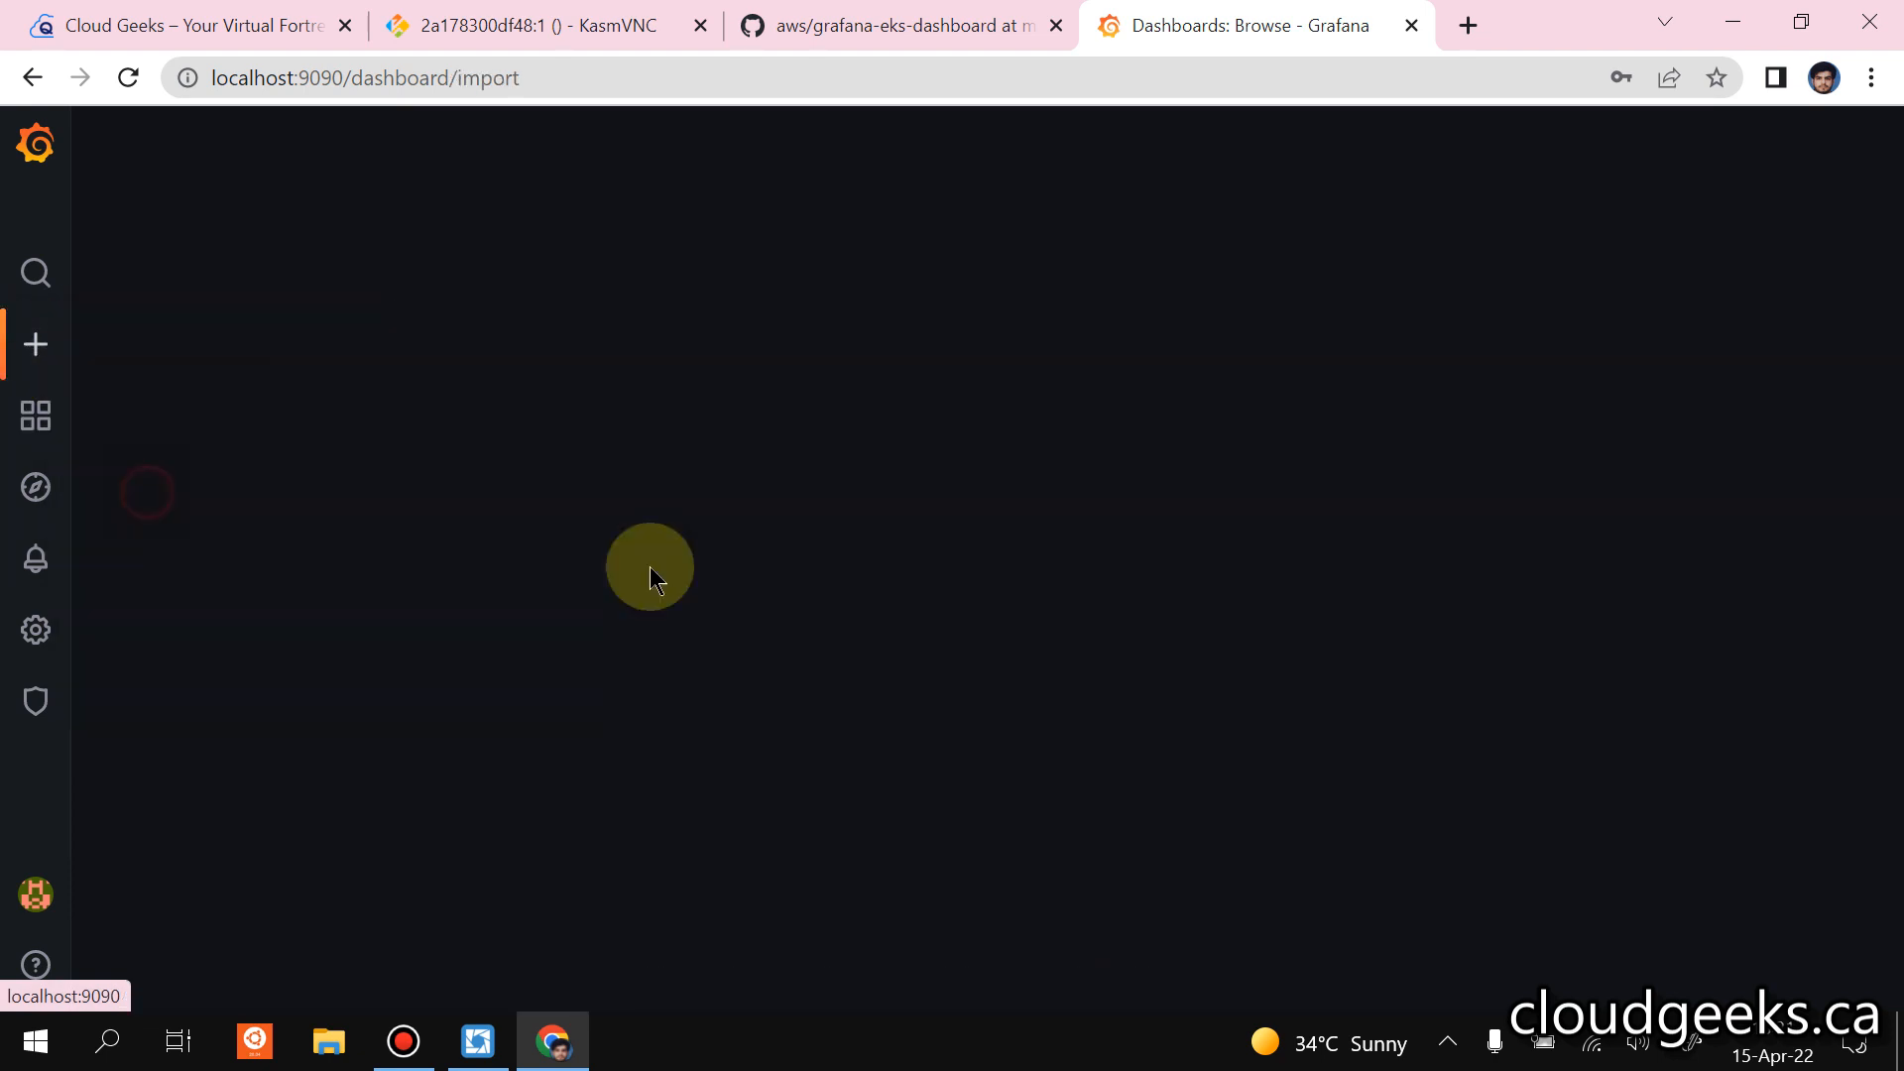
click(530, 456)
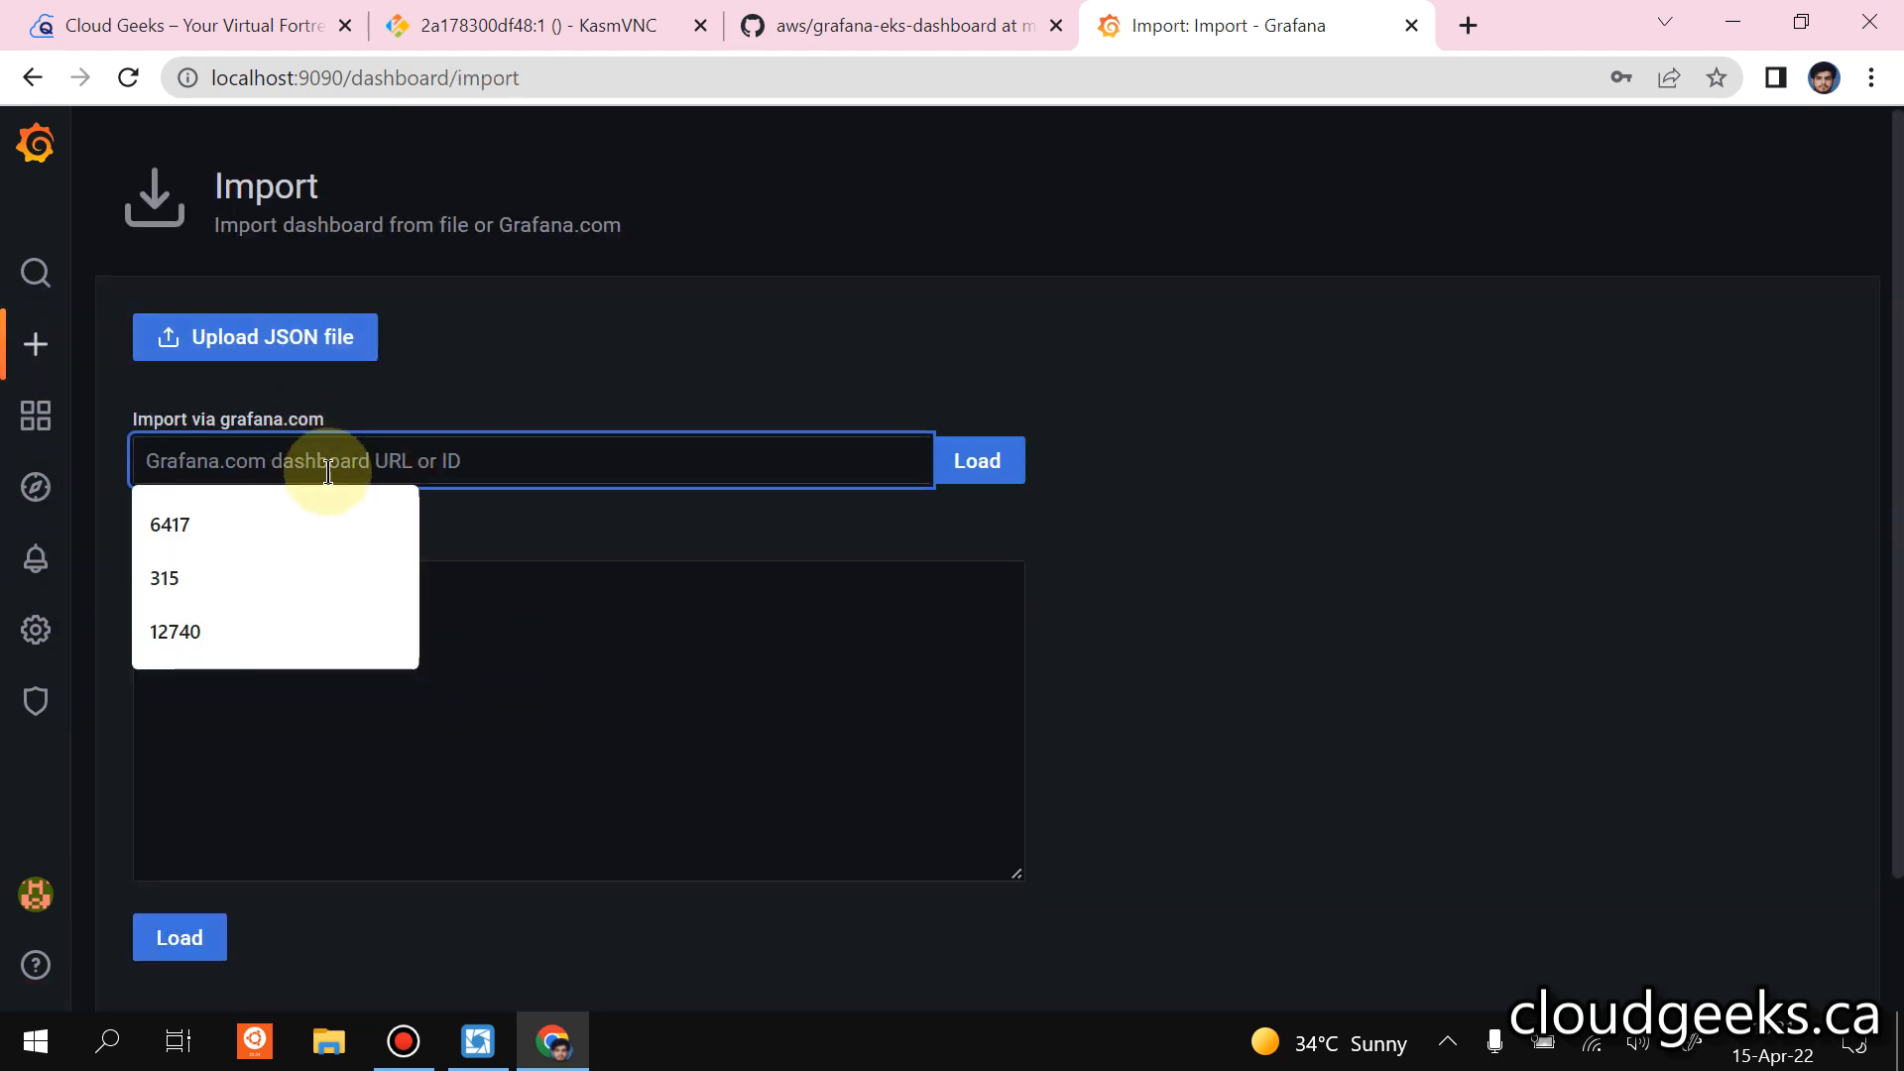
click(175, 629)
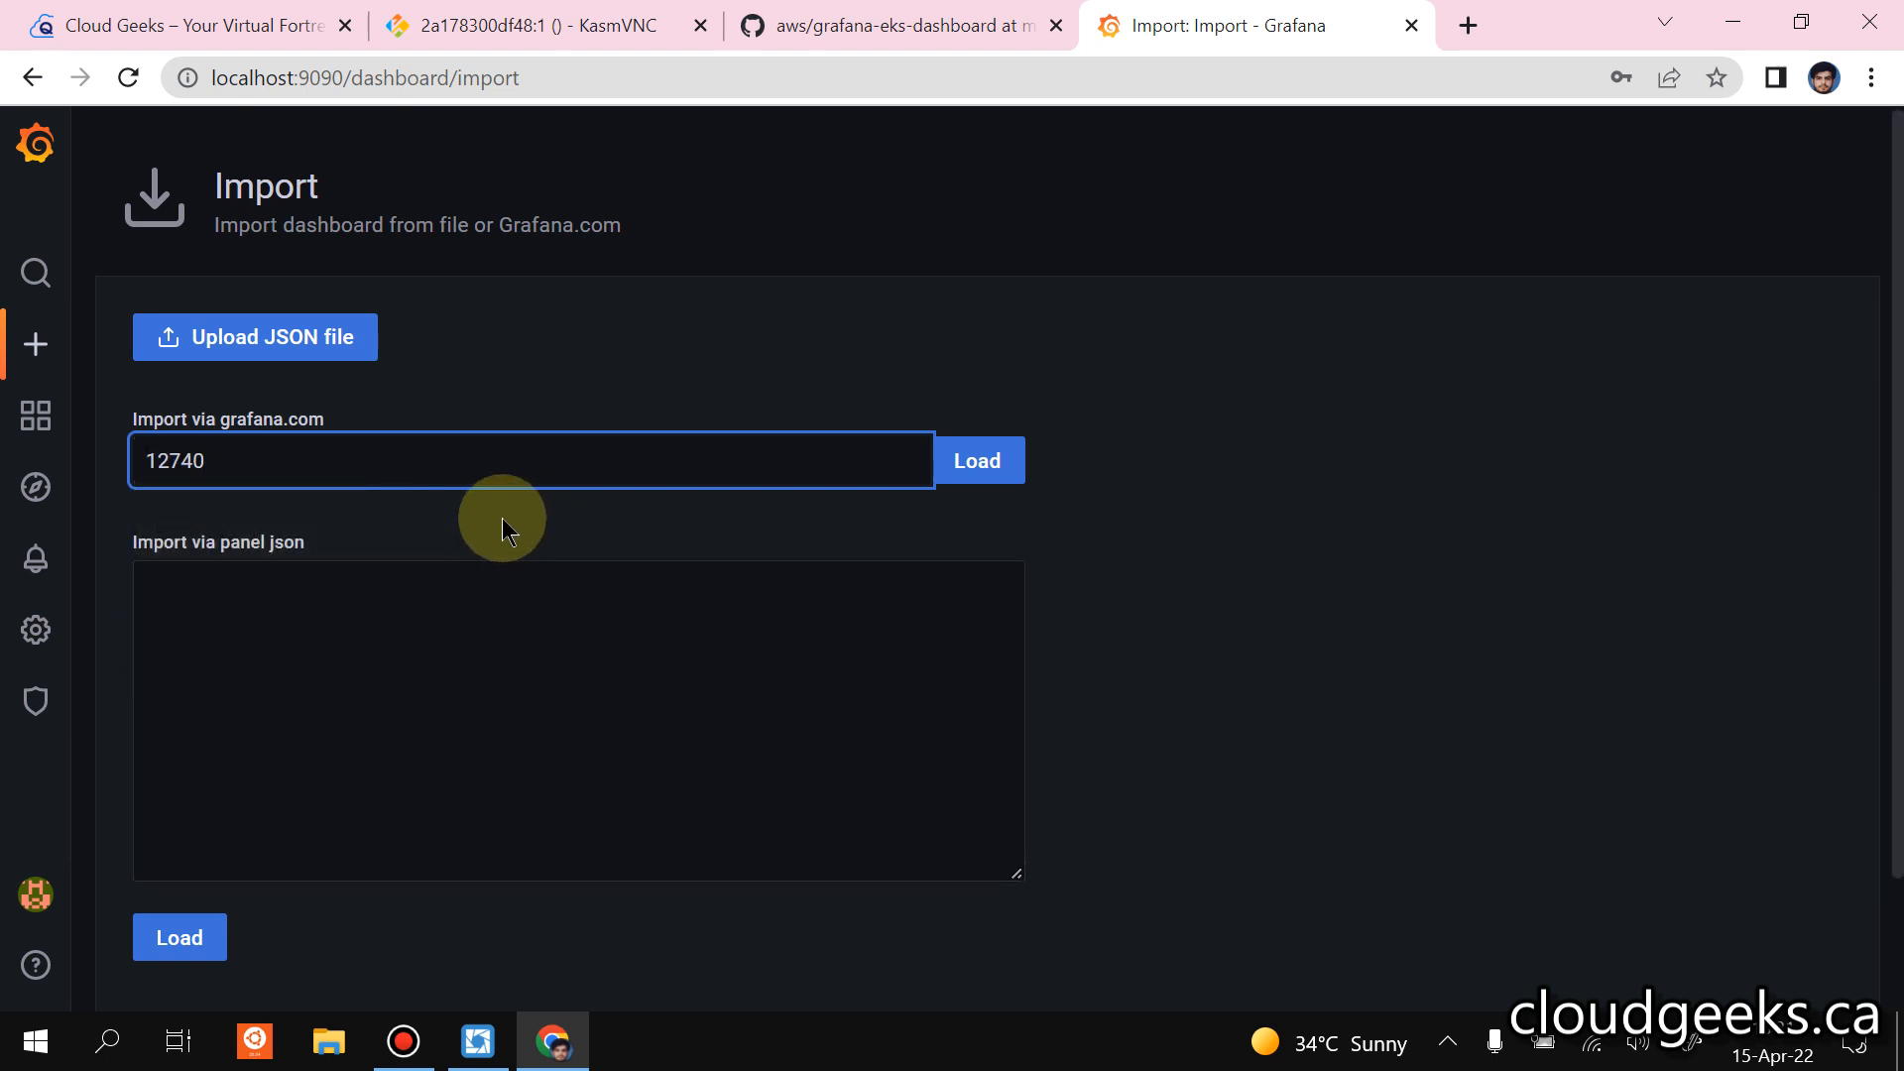
click(986, 471)
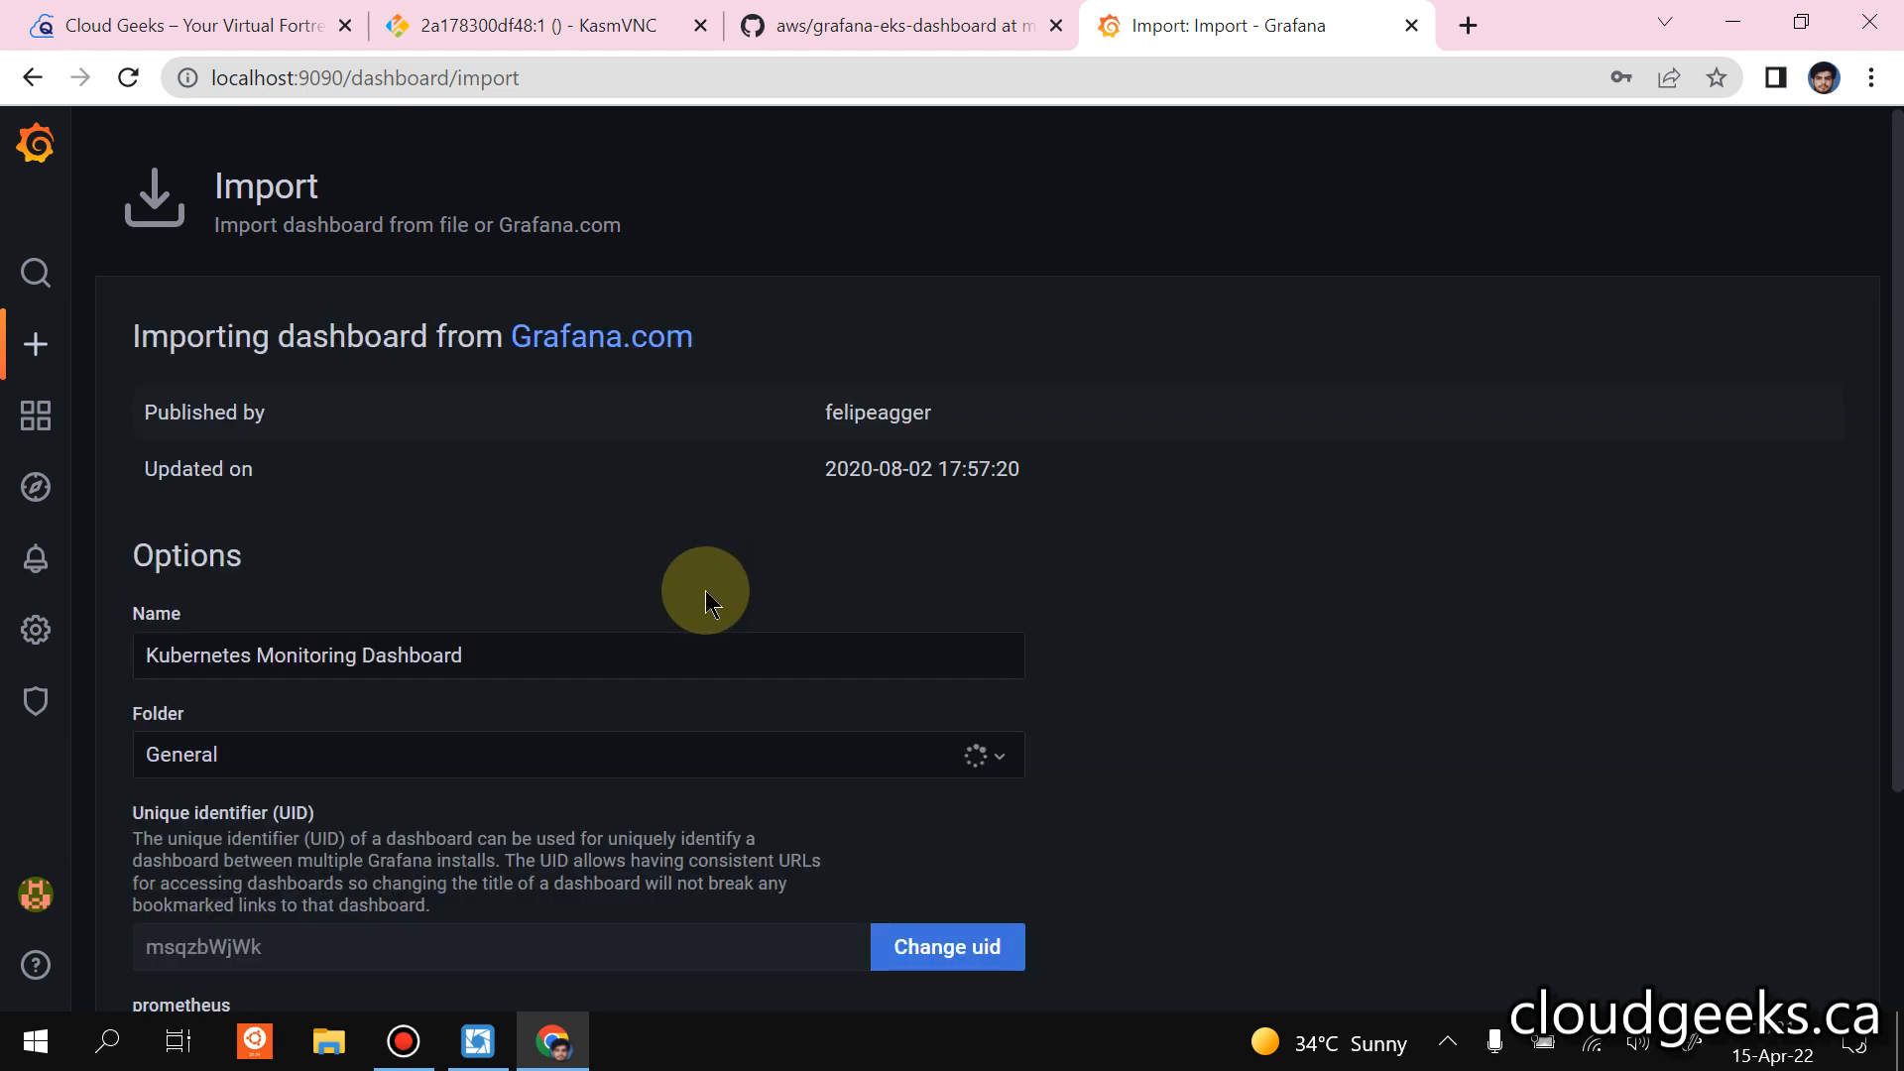
Choose Prometheus as the data source for the Kubernetes Monitoring Dashboard and import it.
scroll(640, 550, down, 3)
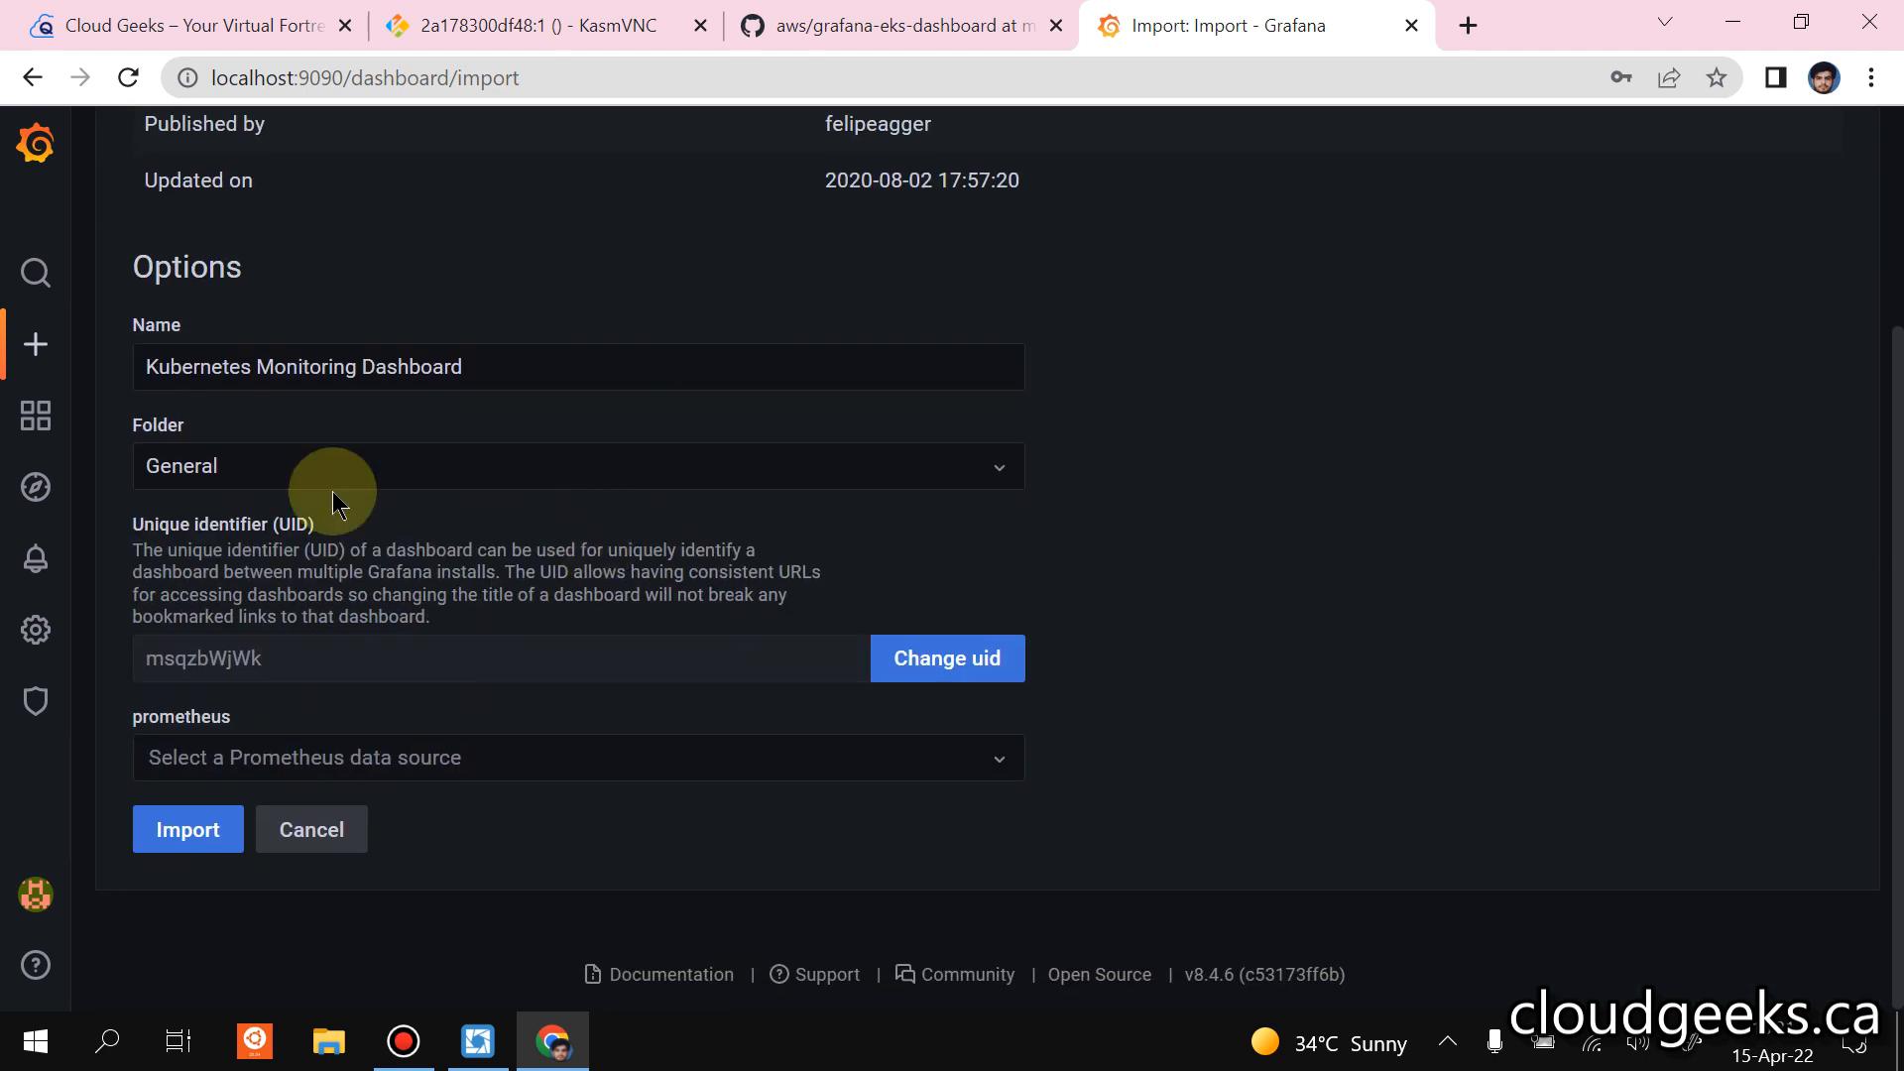
click(493, 739)
click(297, 804)
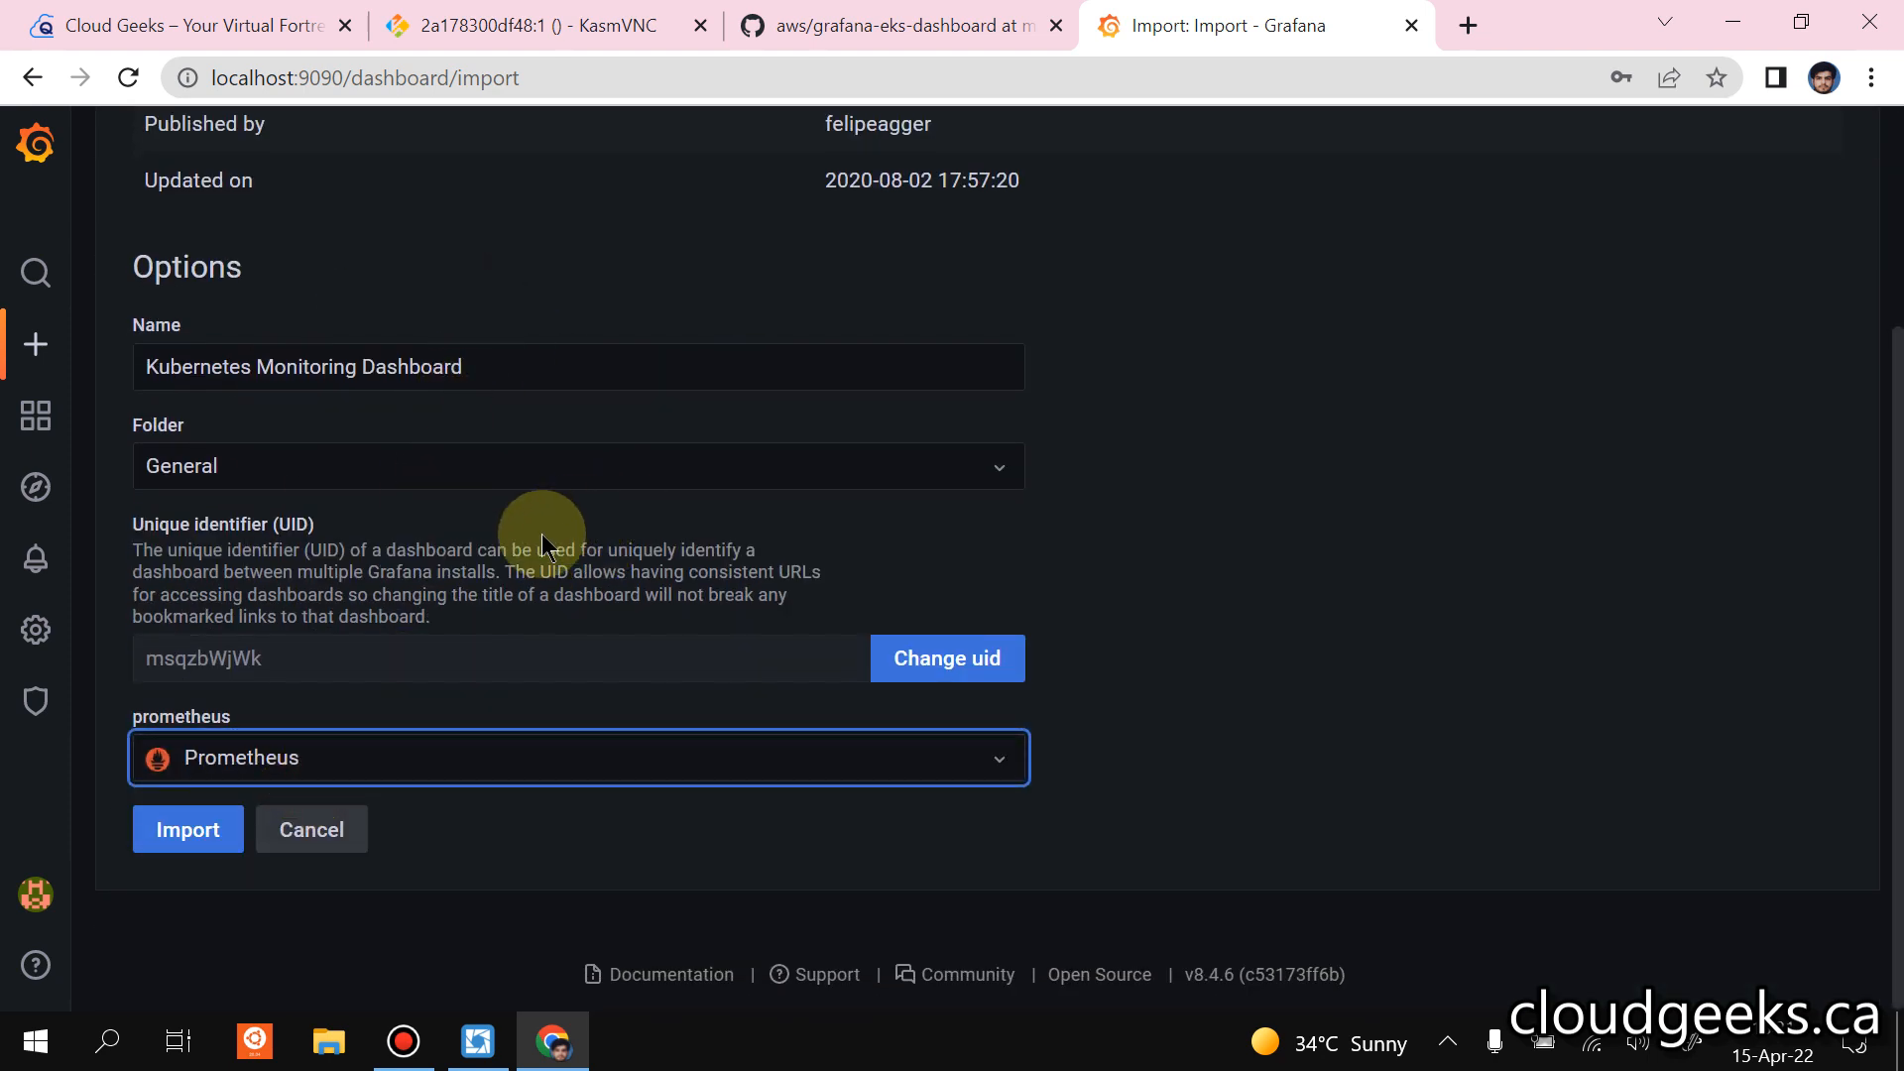
scroll(544, 536, up, 3)
scroll(545, 532, down, 3)
click(180, 834)
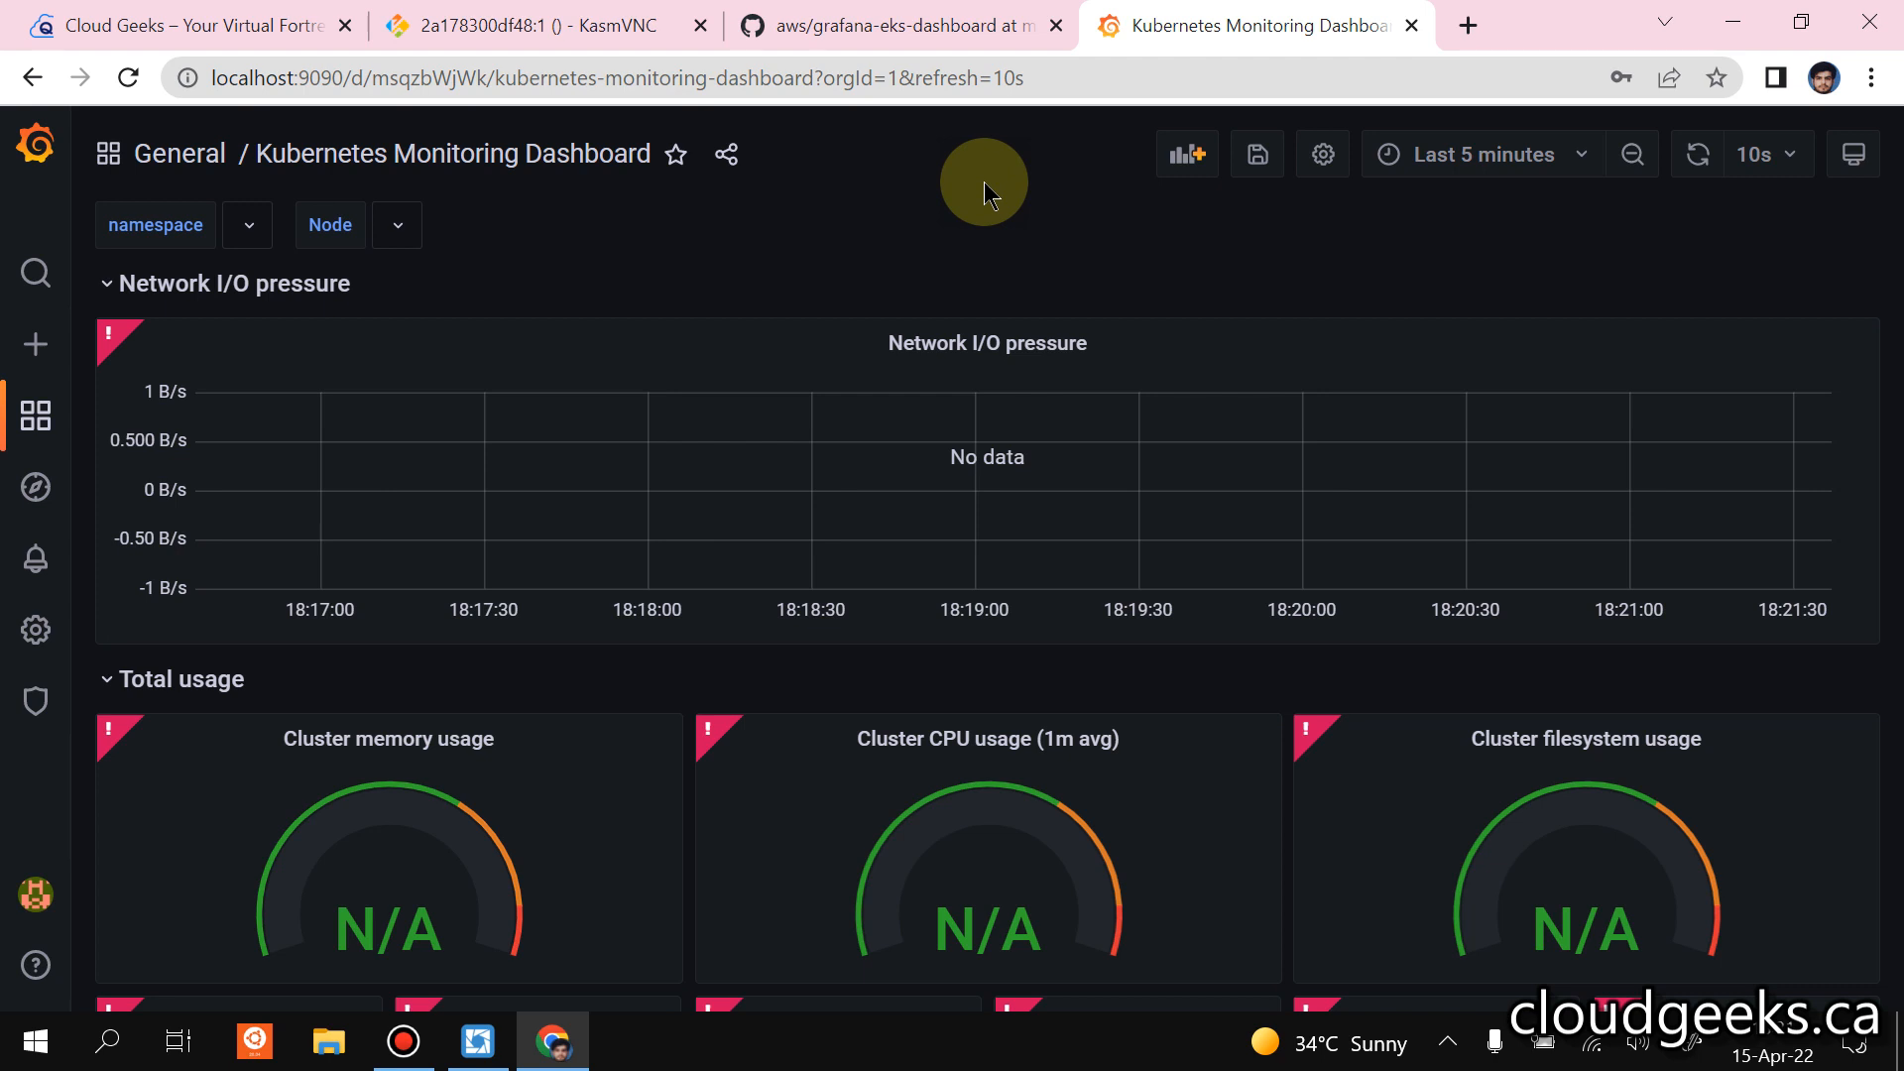
Set the dashboard's time range to the last 5 minutes and its auto-refresh interval to 5s.
click(1575, 161)
click(1508, 287)
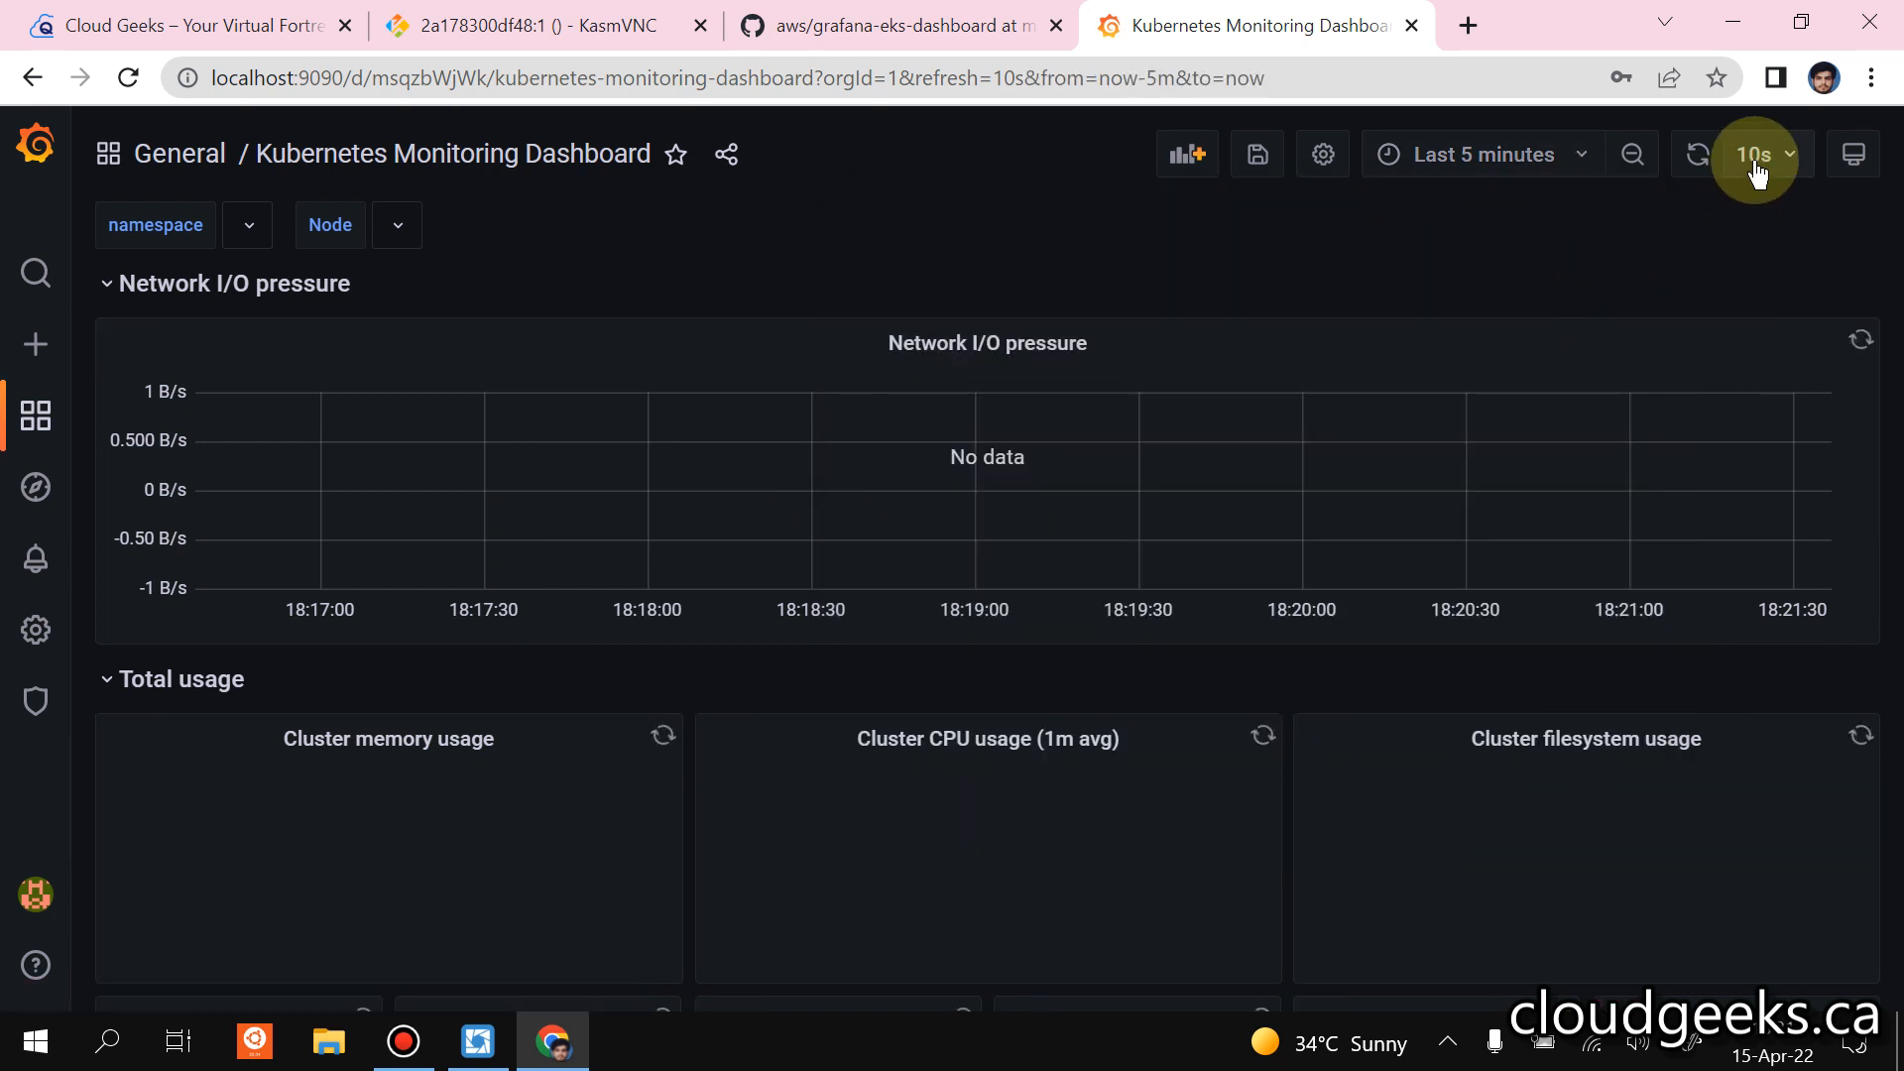
click(1755, 167)
click(1769, 248)
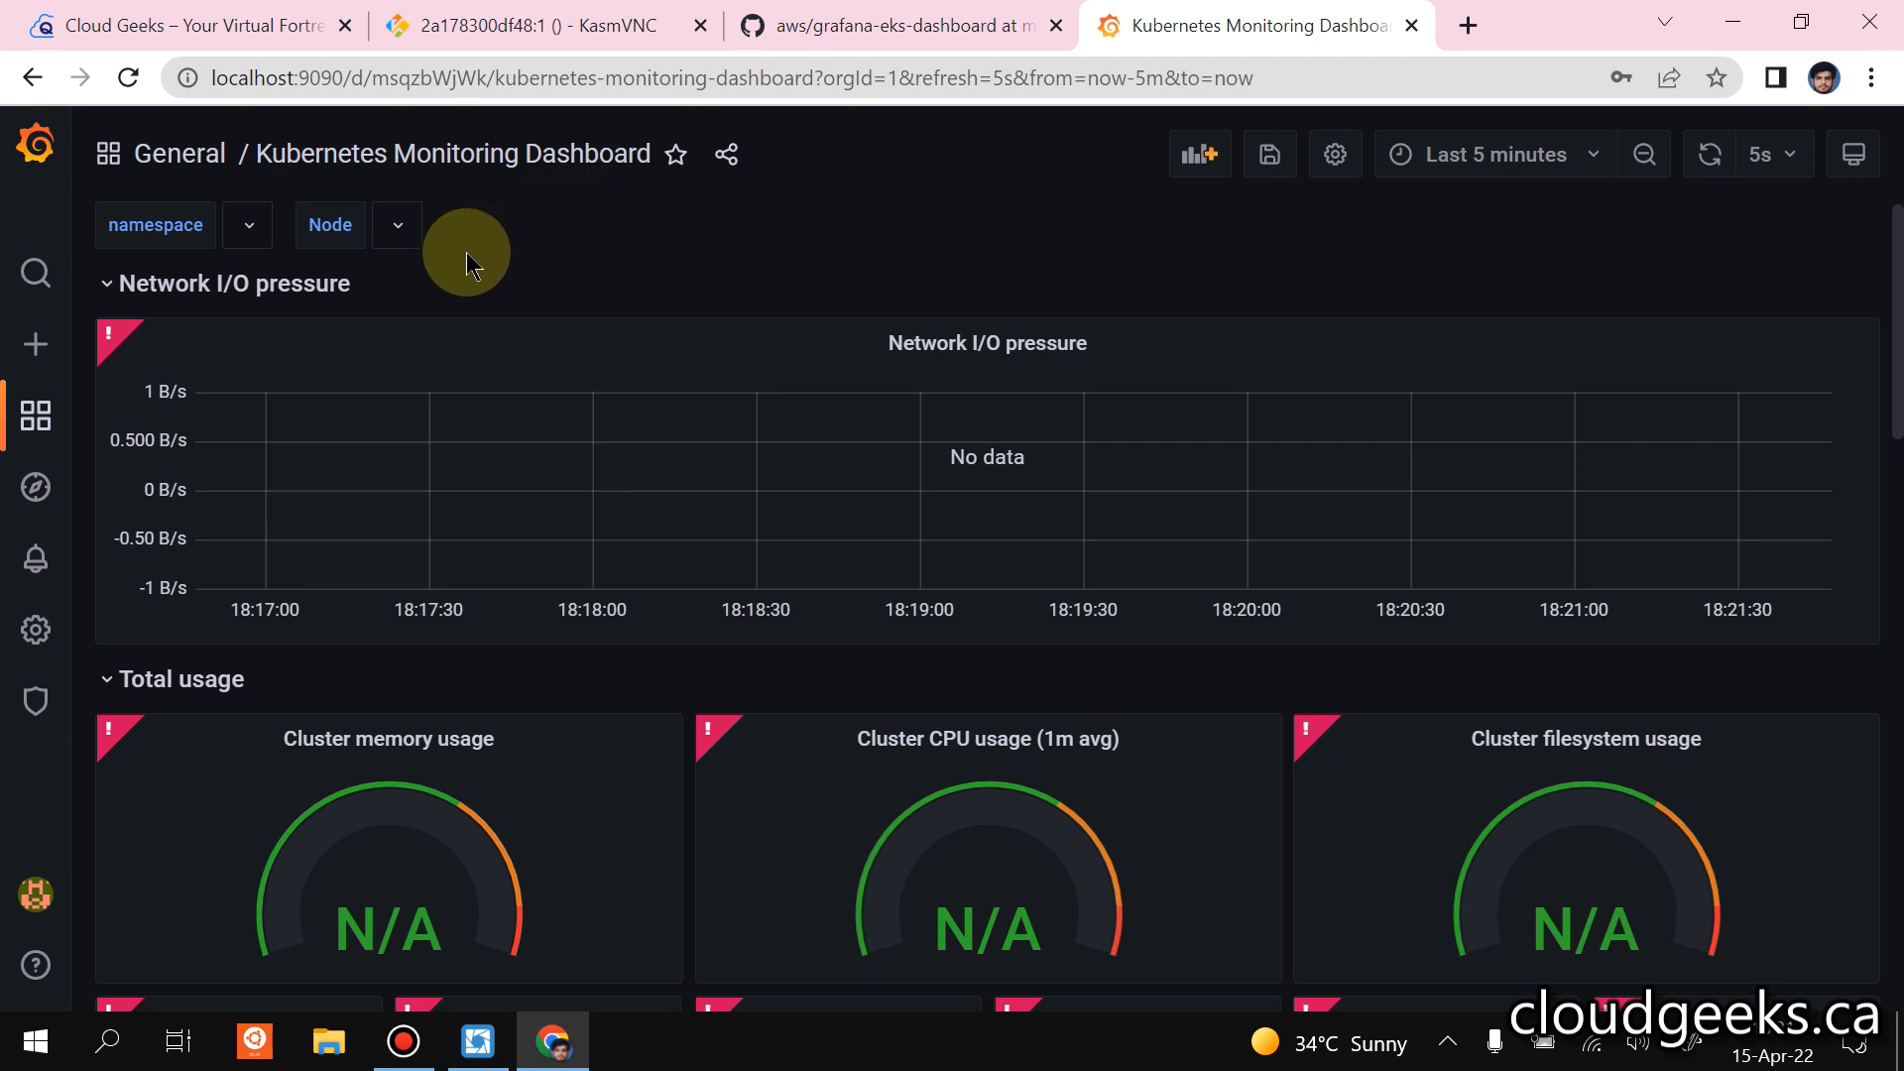
Check the usage panels of the Kubernetes Monitoring Dashboard for data and reload the page.
scroll(591, 262, down, 1)
scroll(591, 262, down, 5)
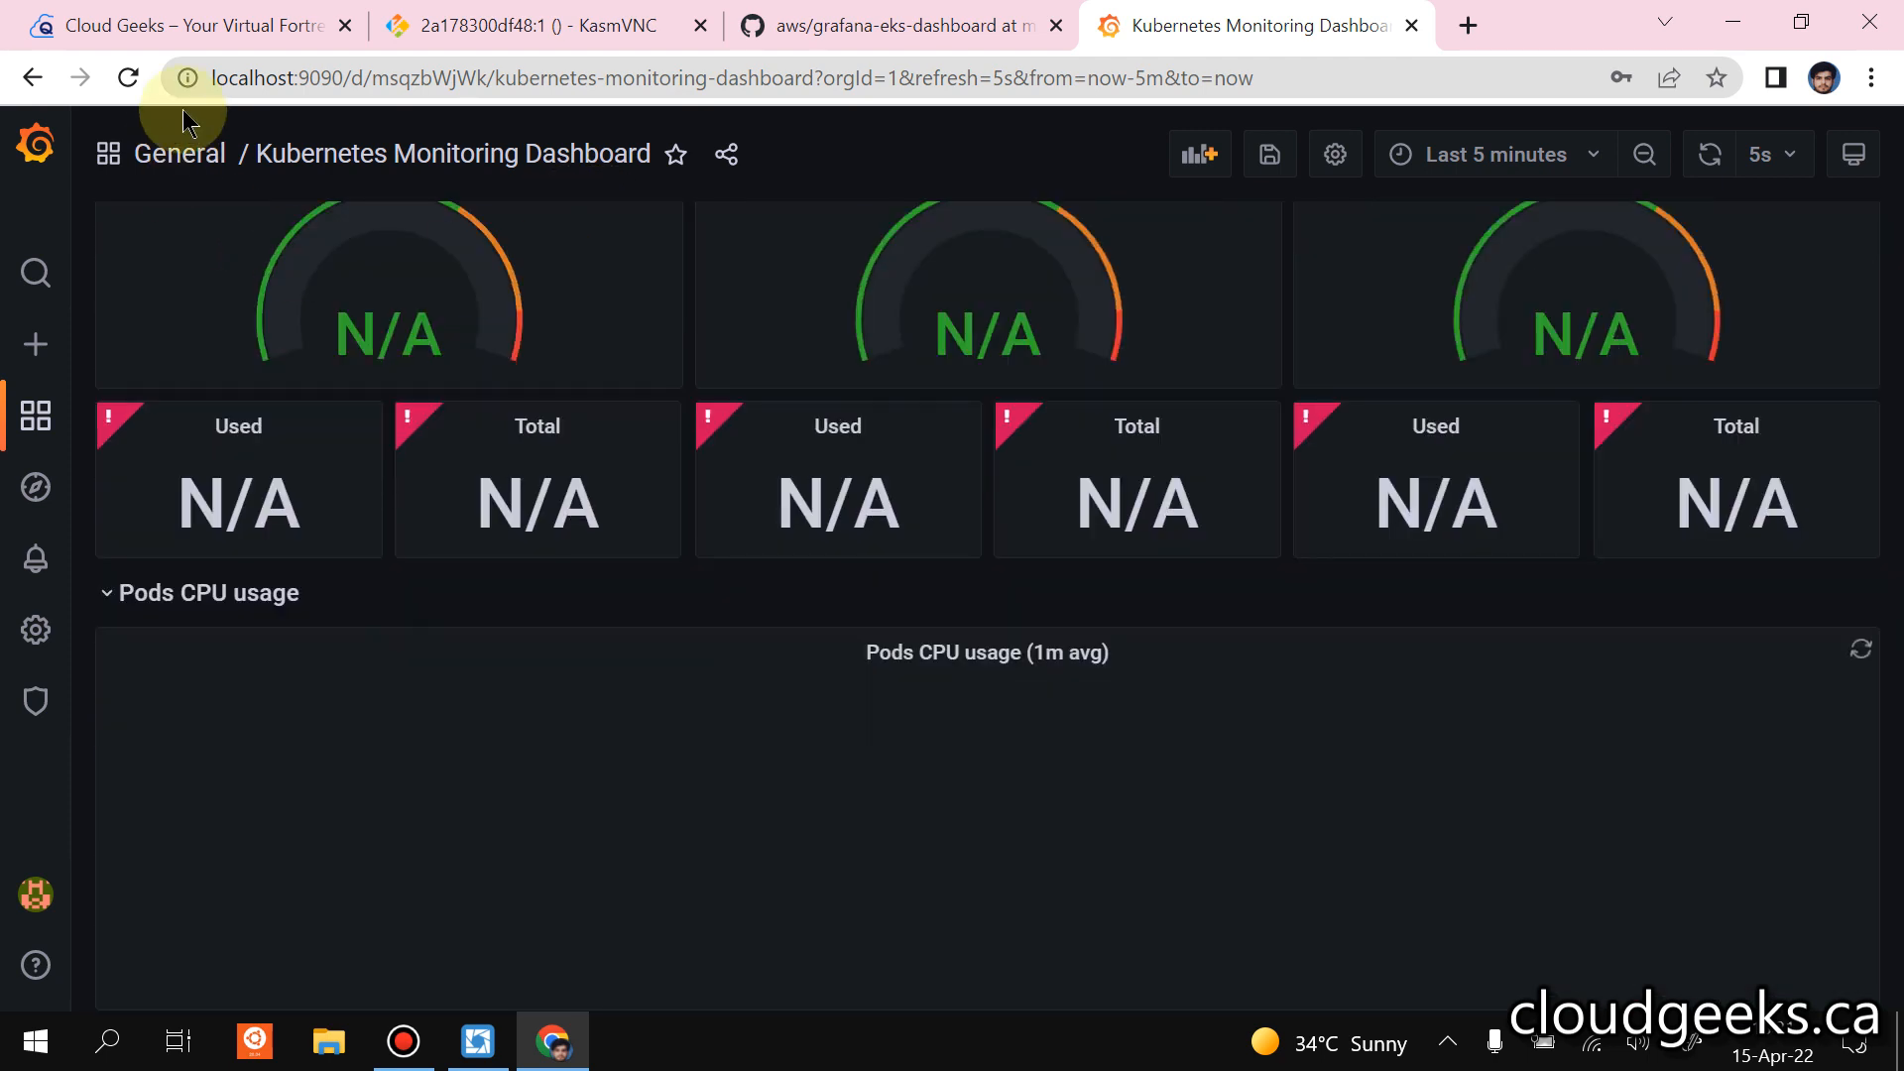
click(128, 78)
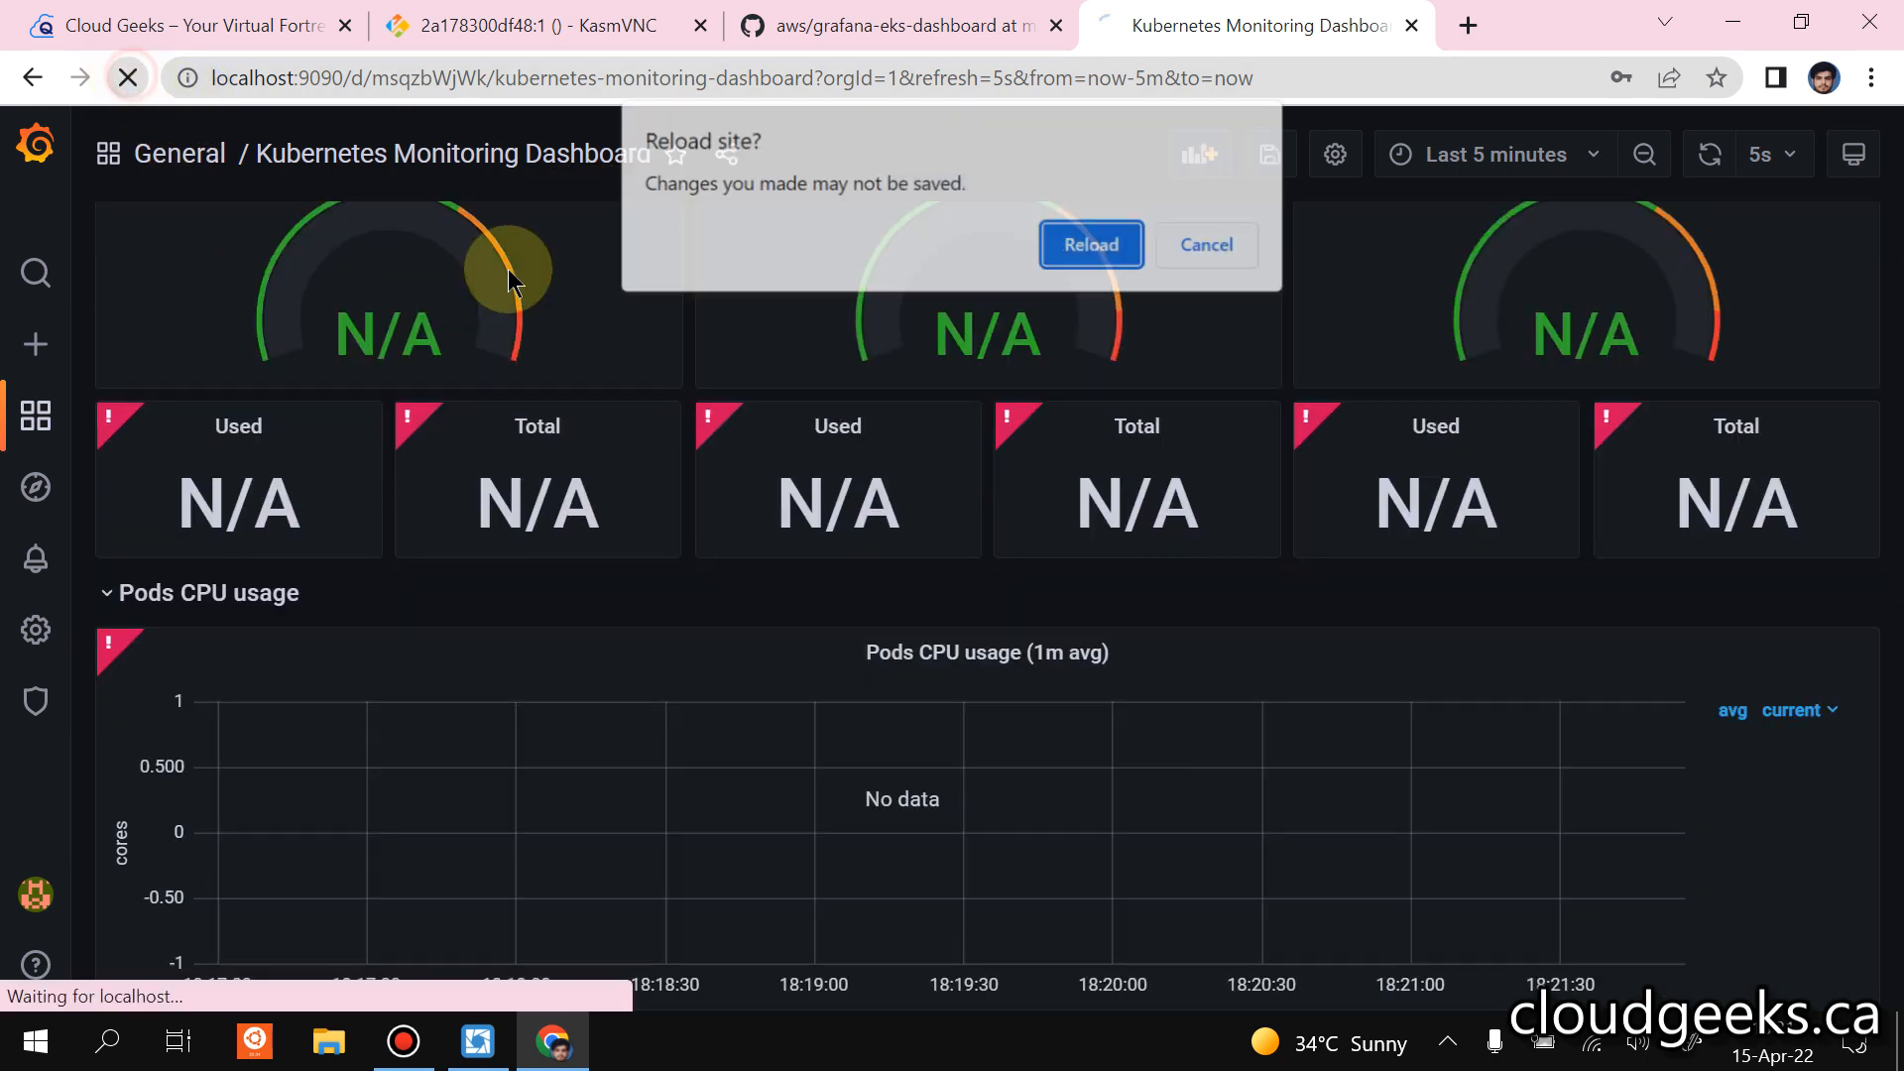
click(1095, 245)
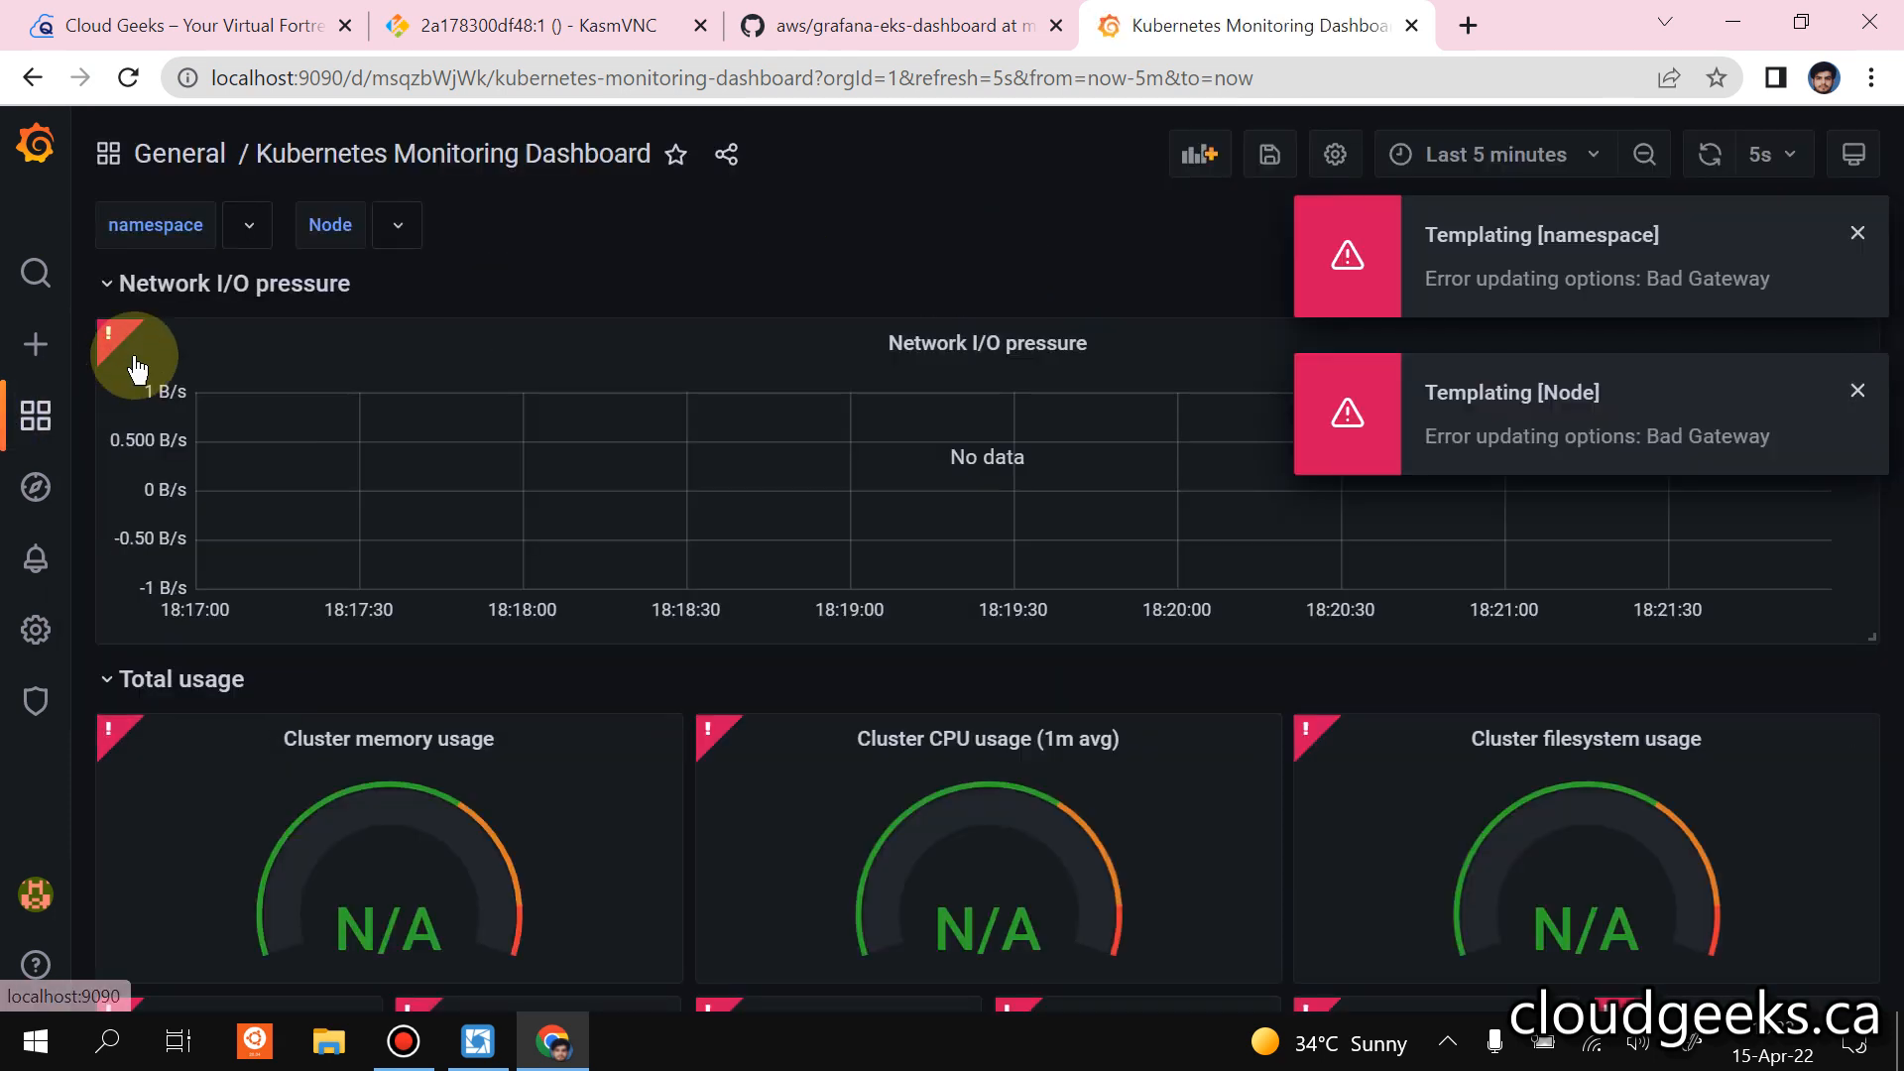
Open the Prometheus data source from Grafana's configuration, check its URL through to the end, and save and test it again.
mouse_move(38, 629)
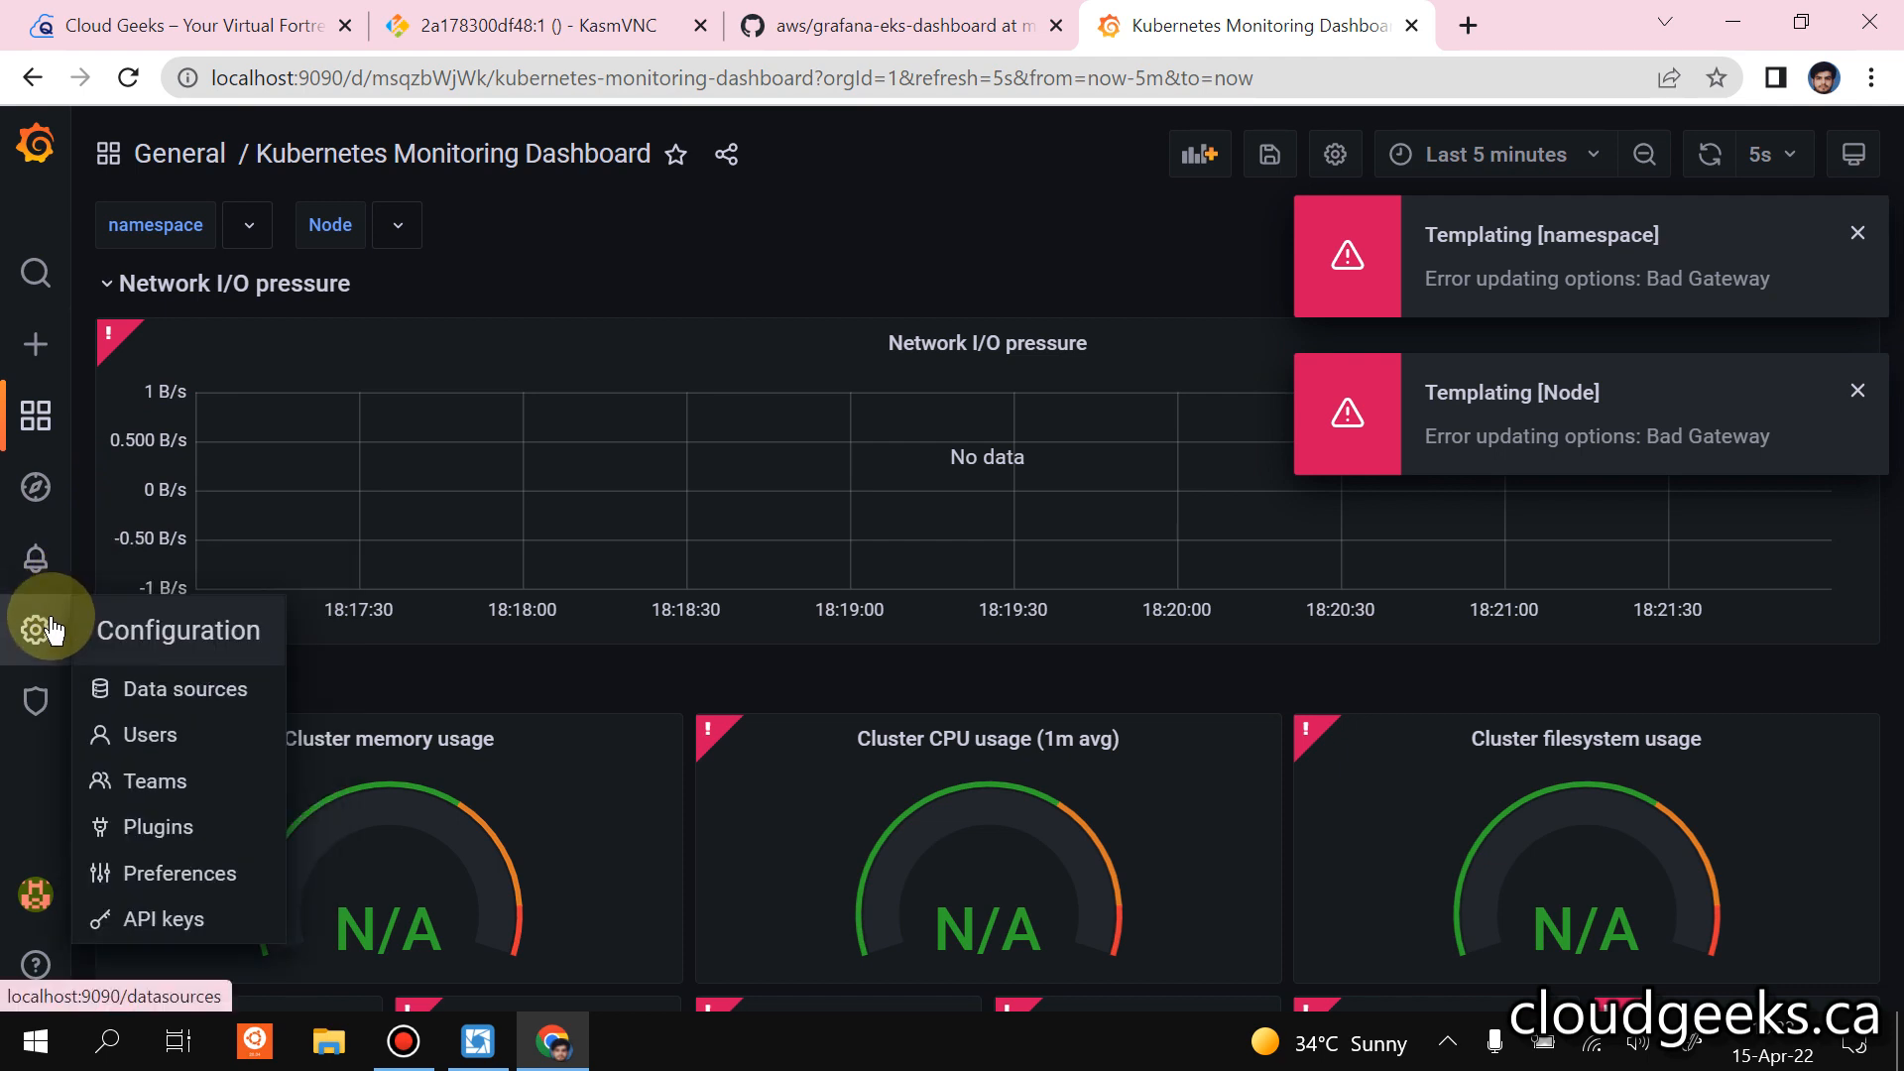
click(159, 694)
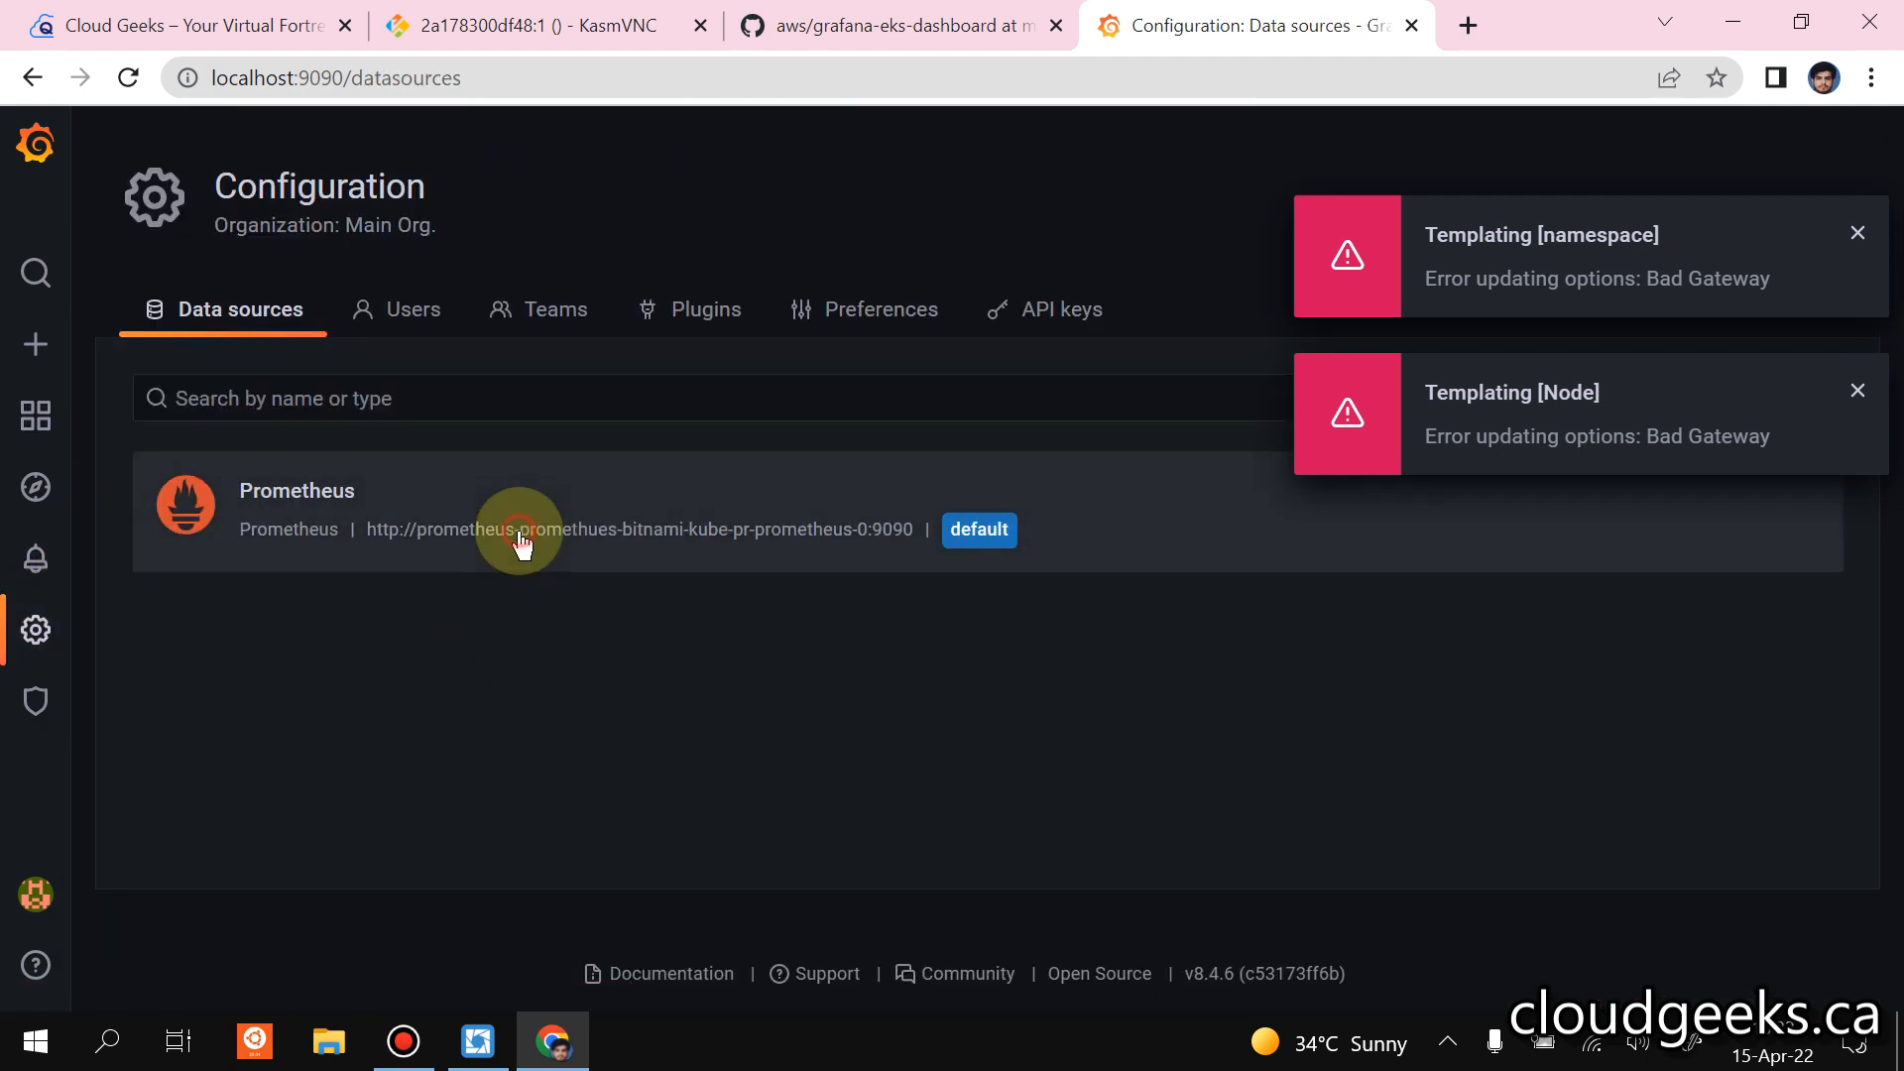
click(332, 488)
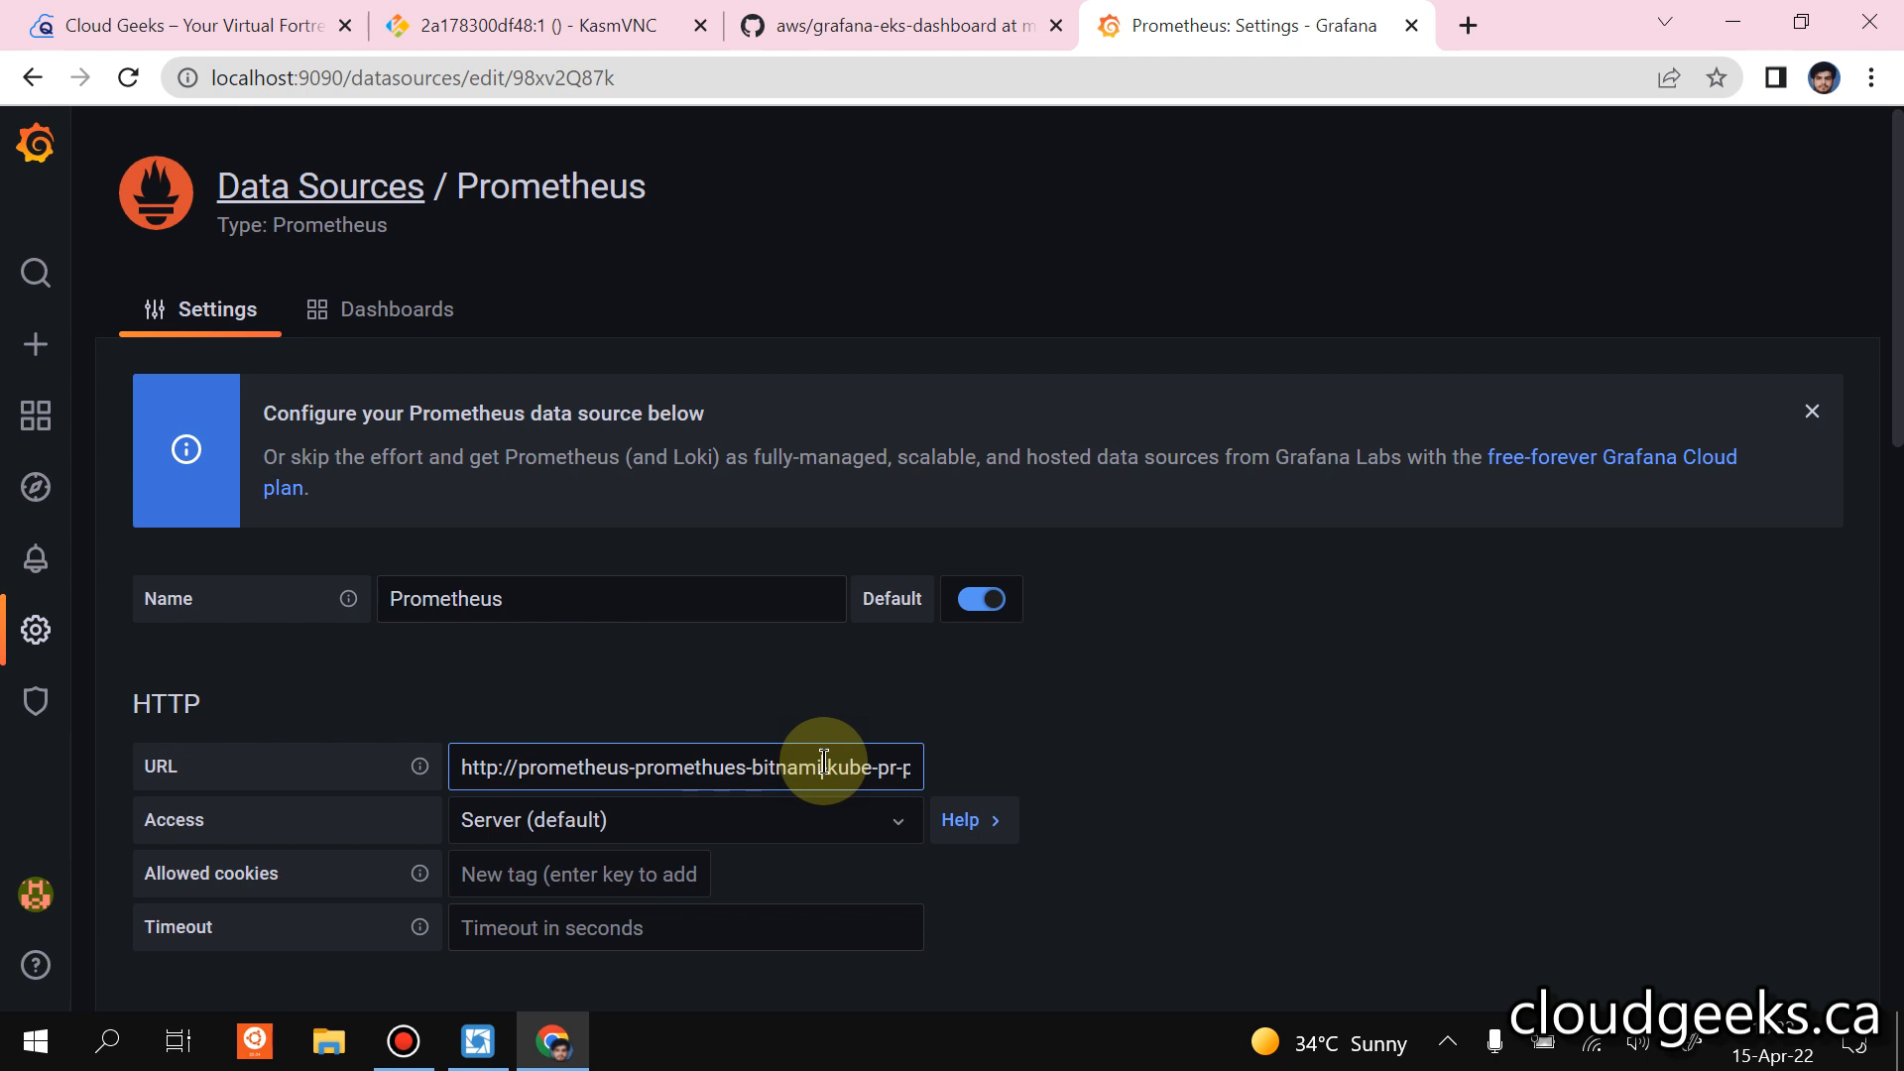
key(Right)
key(Right)
key(Right)
key(Right)
key(Right)
key(Right)
key(Right)
key(Right)
key(Right)
key(Right)
key(Right)
key(Right)
key(Right)
key(Right)
key(Right)
key(Right)
key(Right)
key(Right)
key(Right)
key(Right)
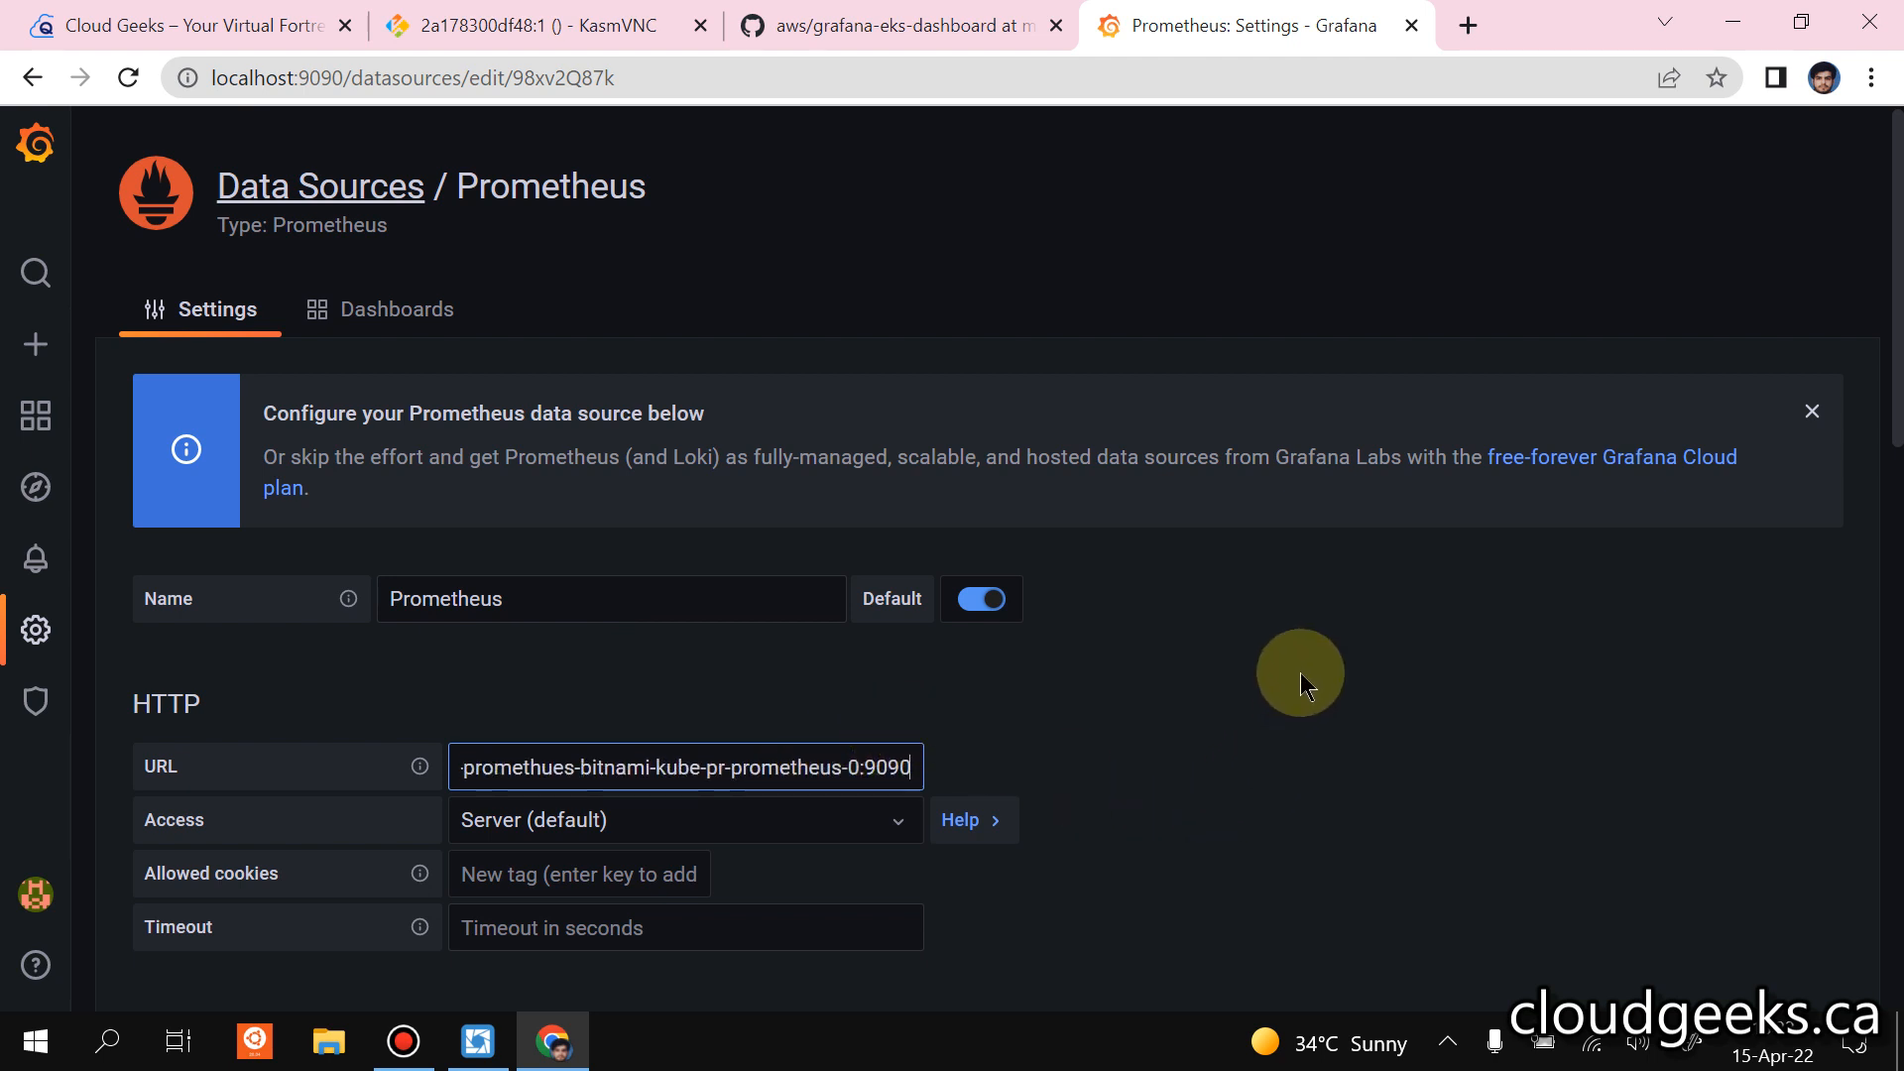
scroll(1300, 673, down, 9)
scroll(1301, 655, down, 5)
click(605, 827)
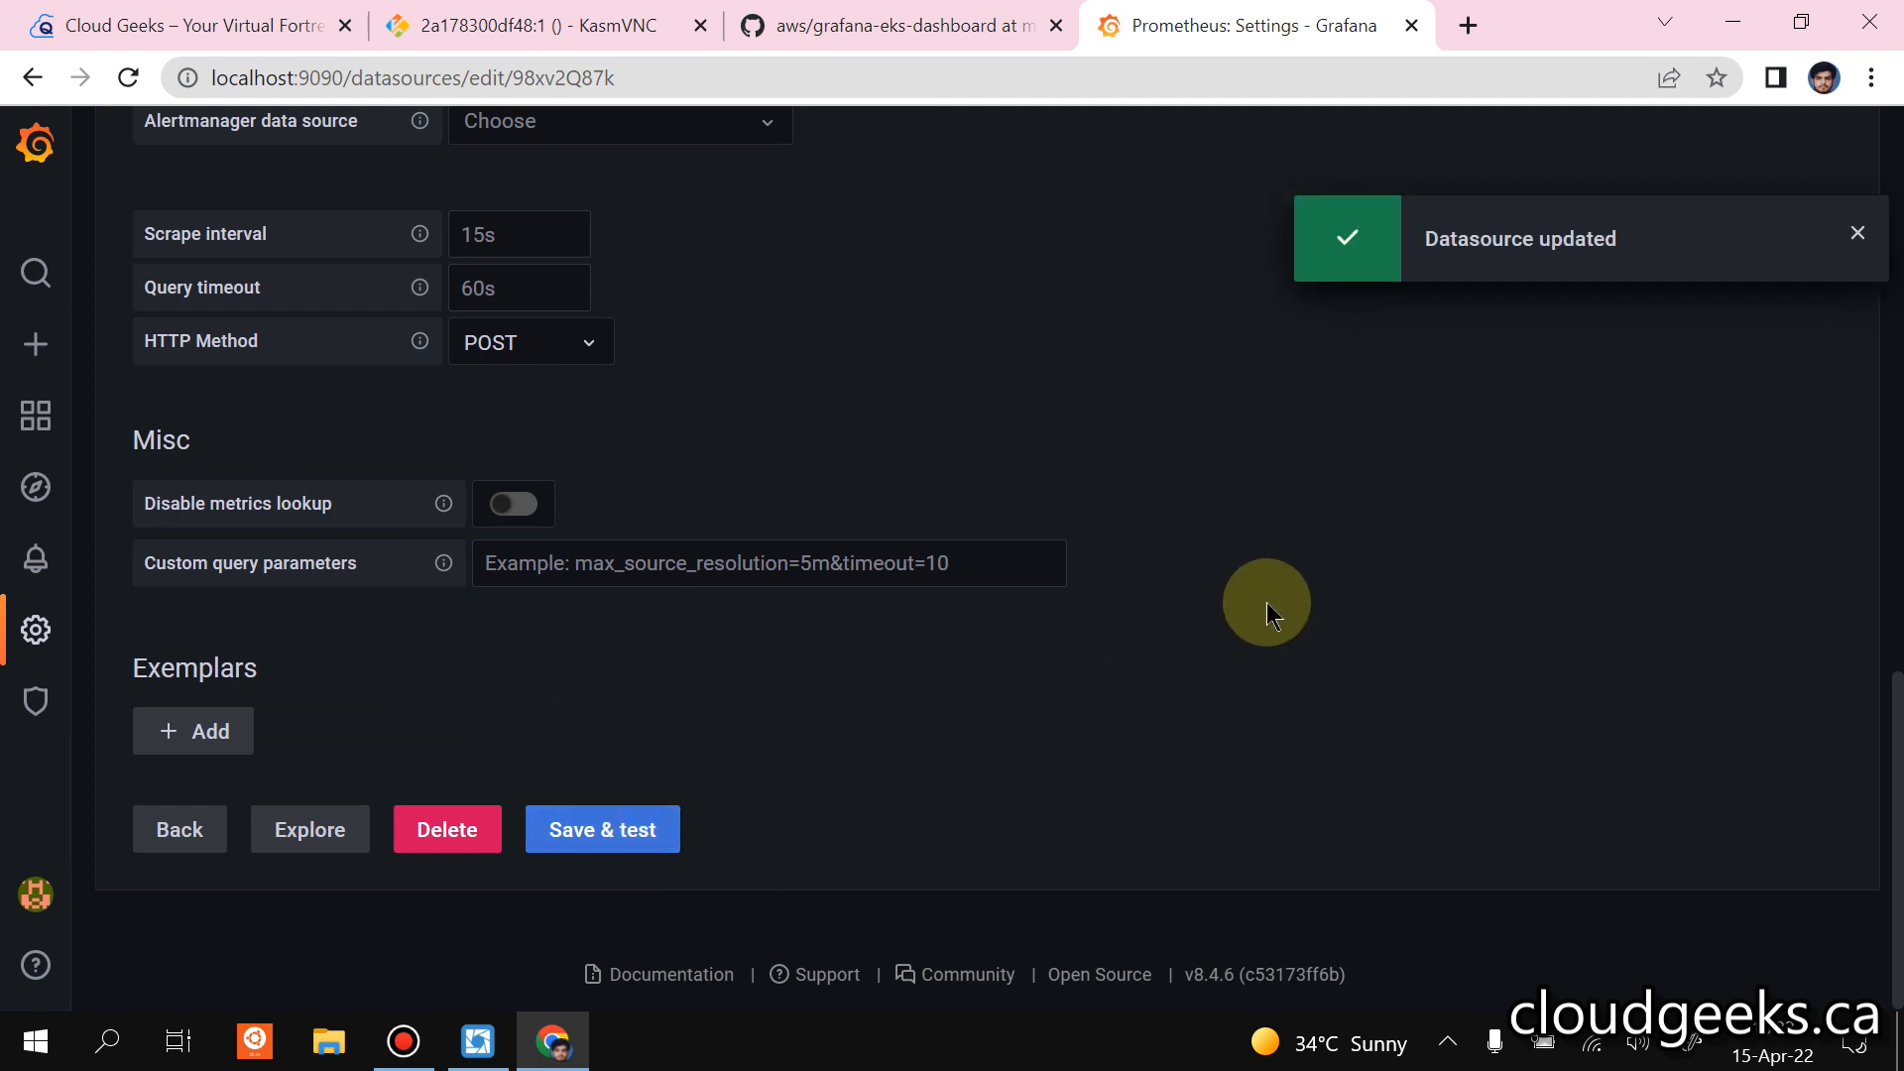
scroll(1265, 603, up, 5)
scroll(1265, 603, up, 7)
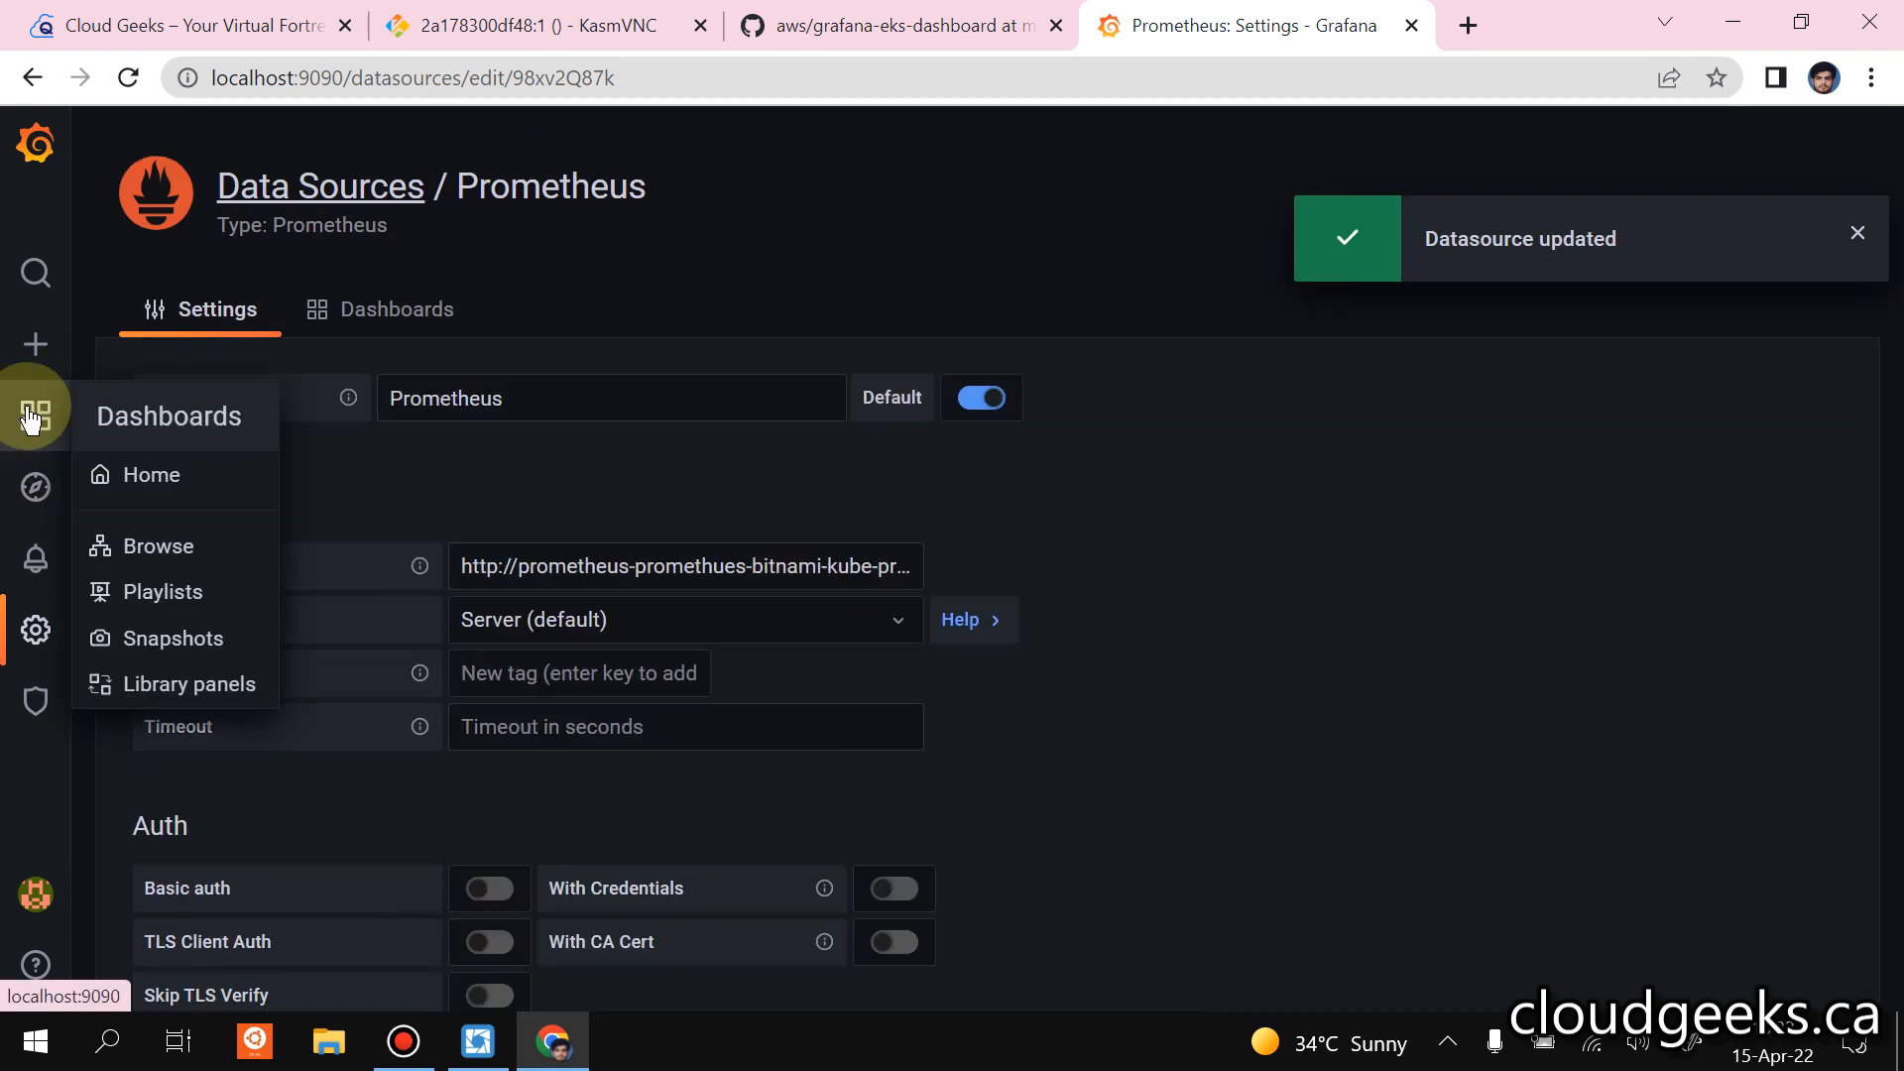
Reopen the Kubernetes Monitoring Dashboard from the recently viewed dashboards to check its panels for data.
click(35, 415)
scroll(123, 651, down, 7)
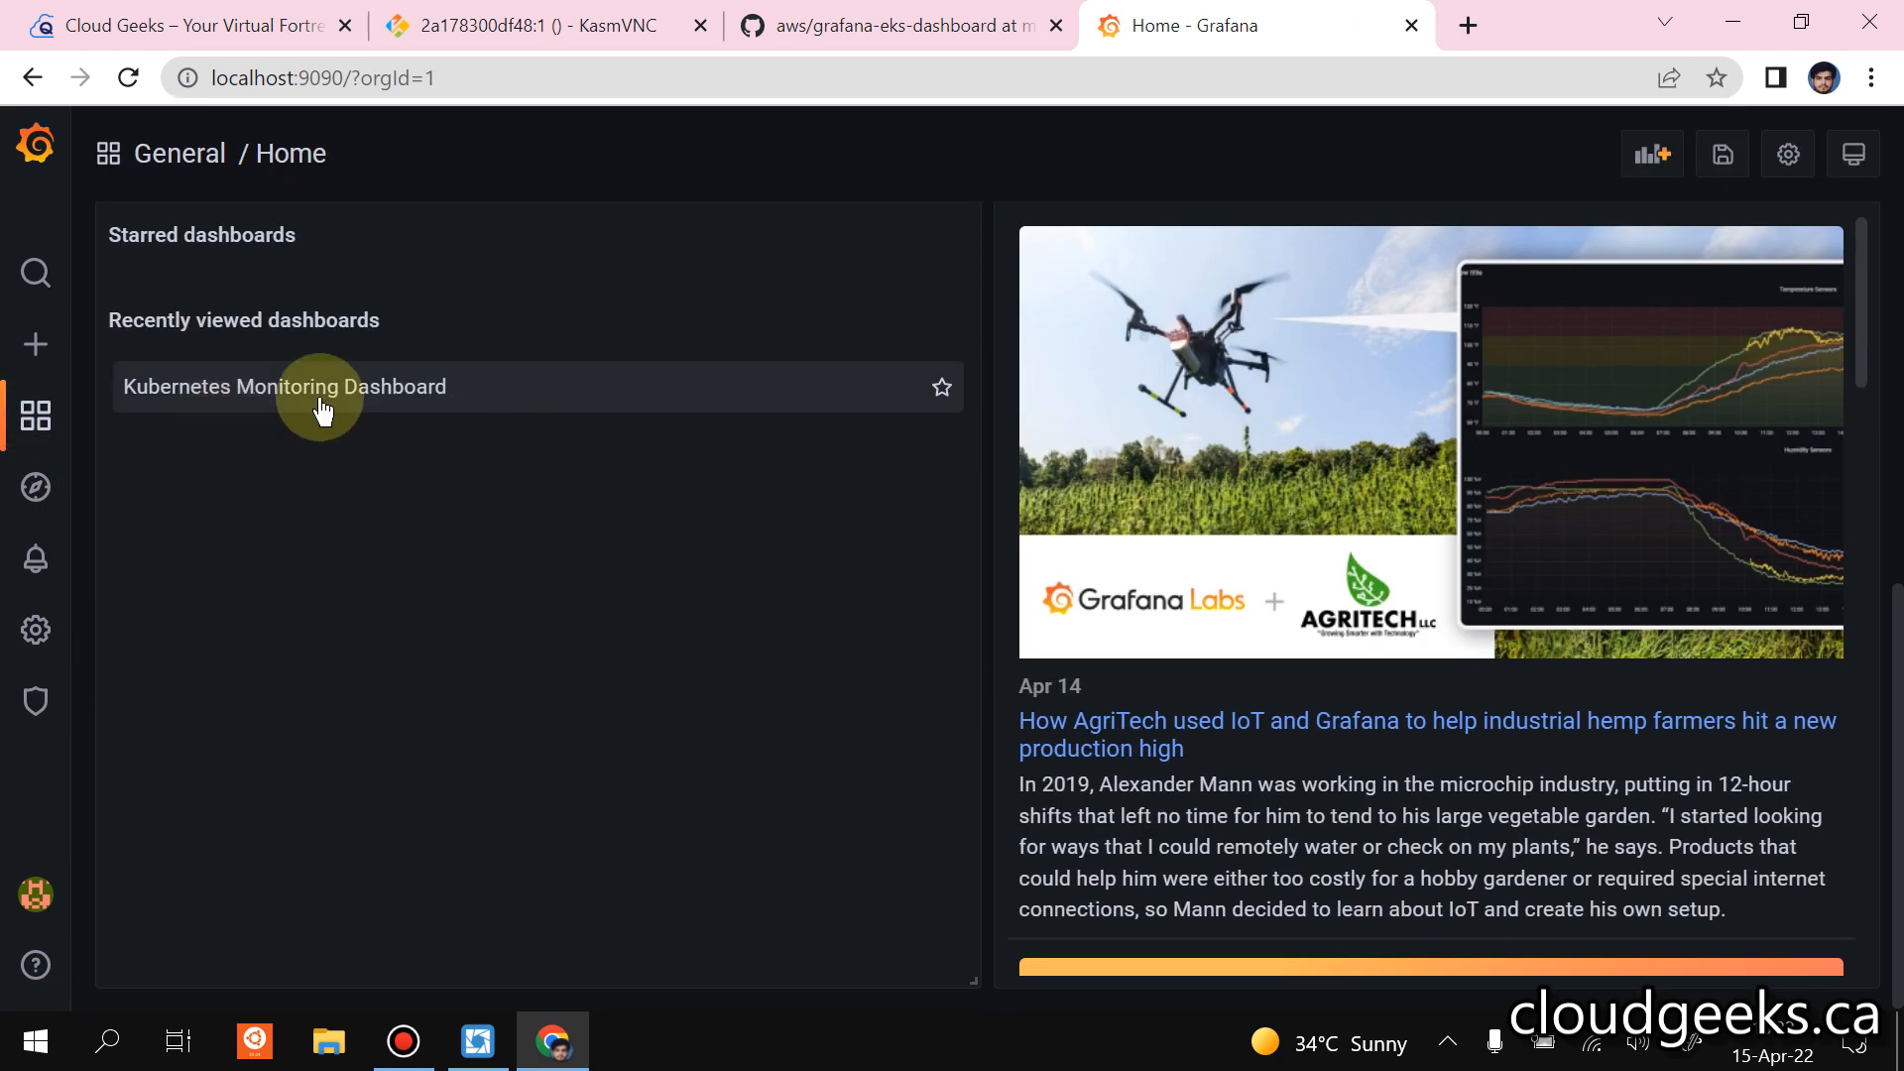
click(270, 397)
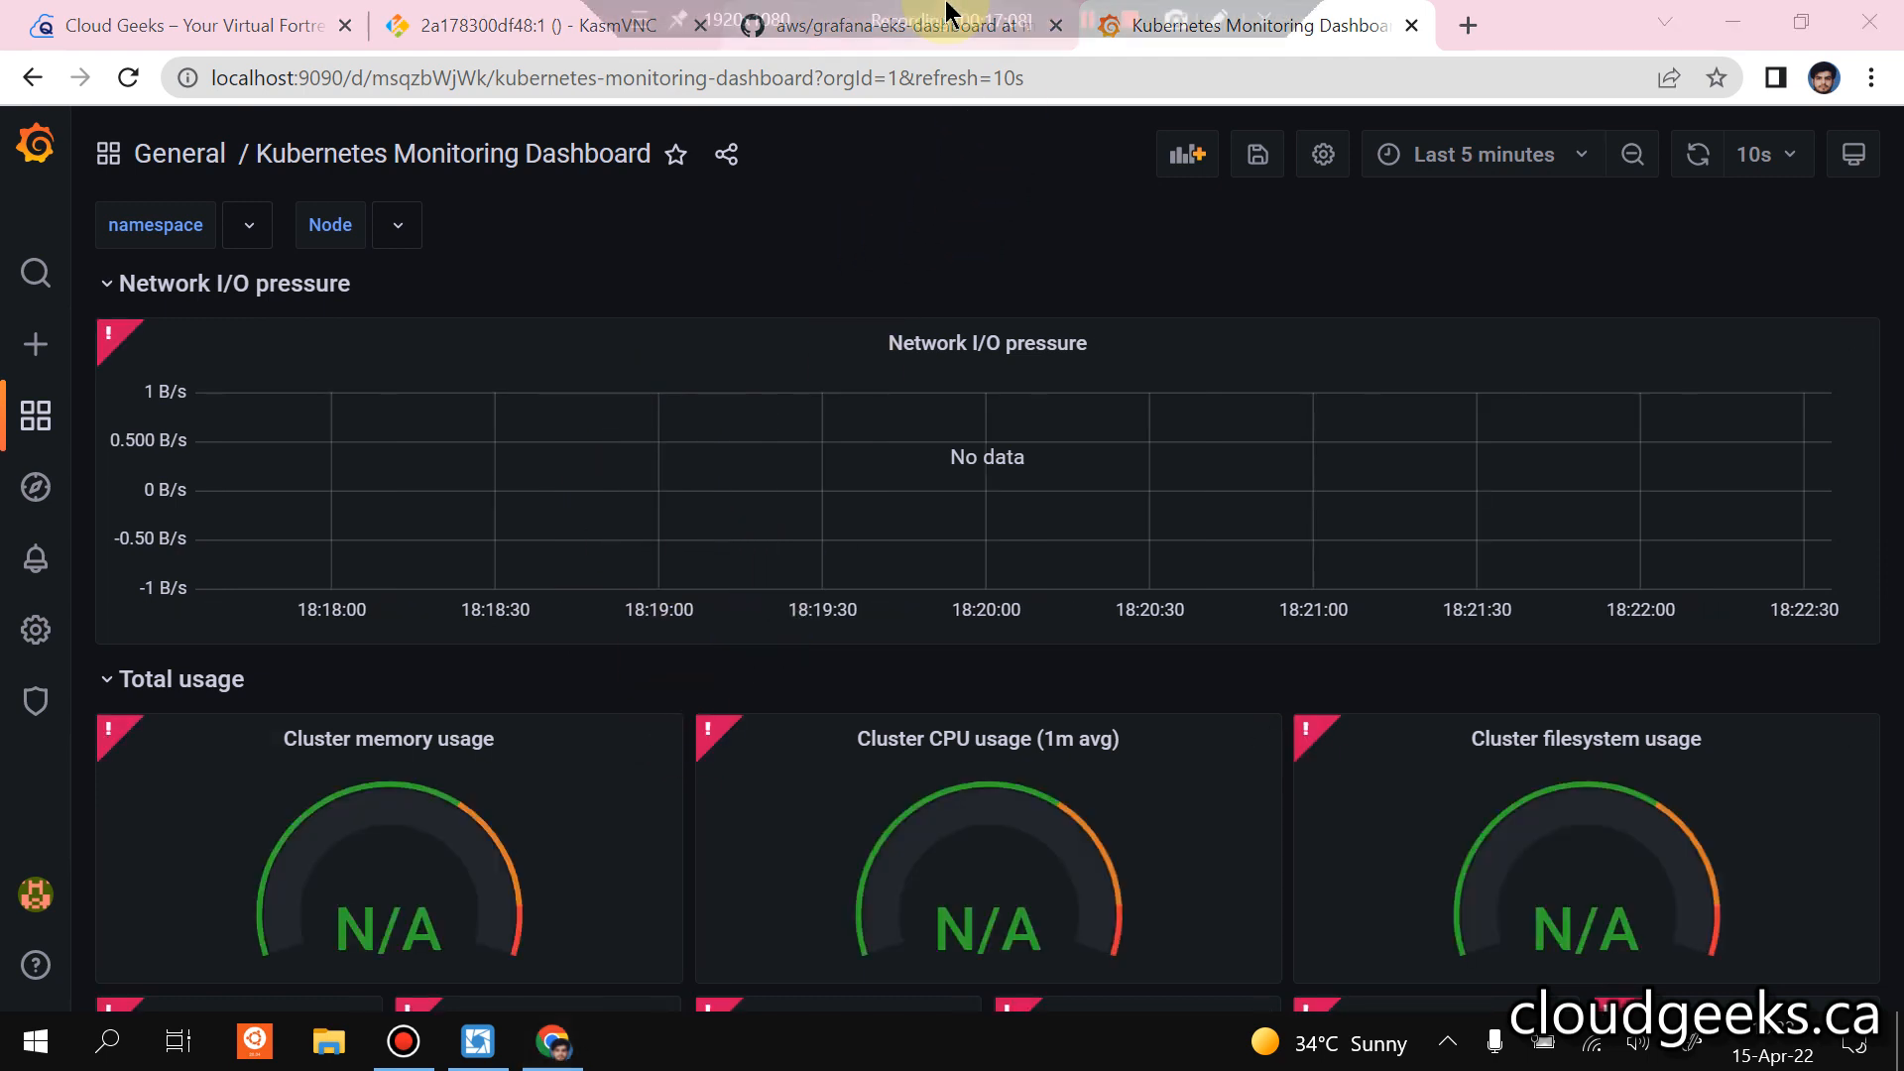
Switch to Lens, open the promethues-bitnami-kube-pr-prometheus service in the monitoring namespace, and copy its name.
click(1088, 24)
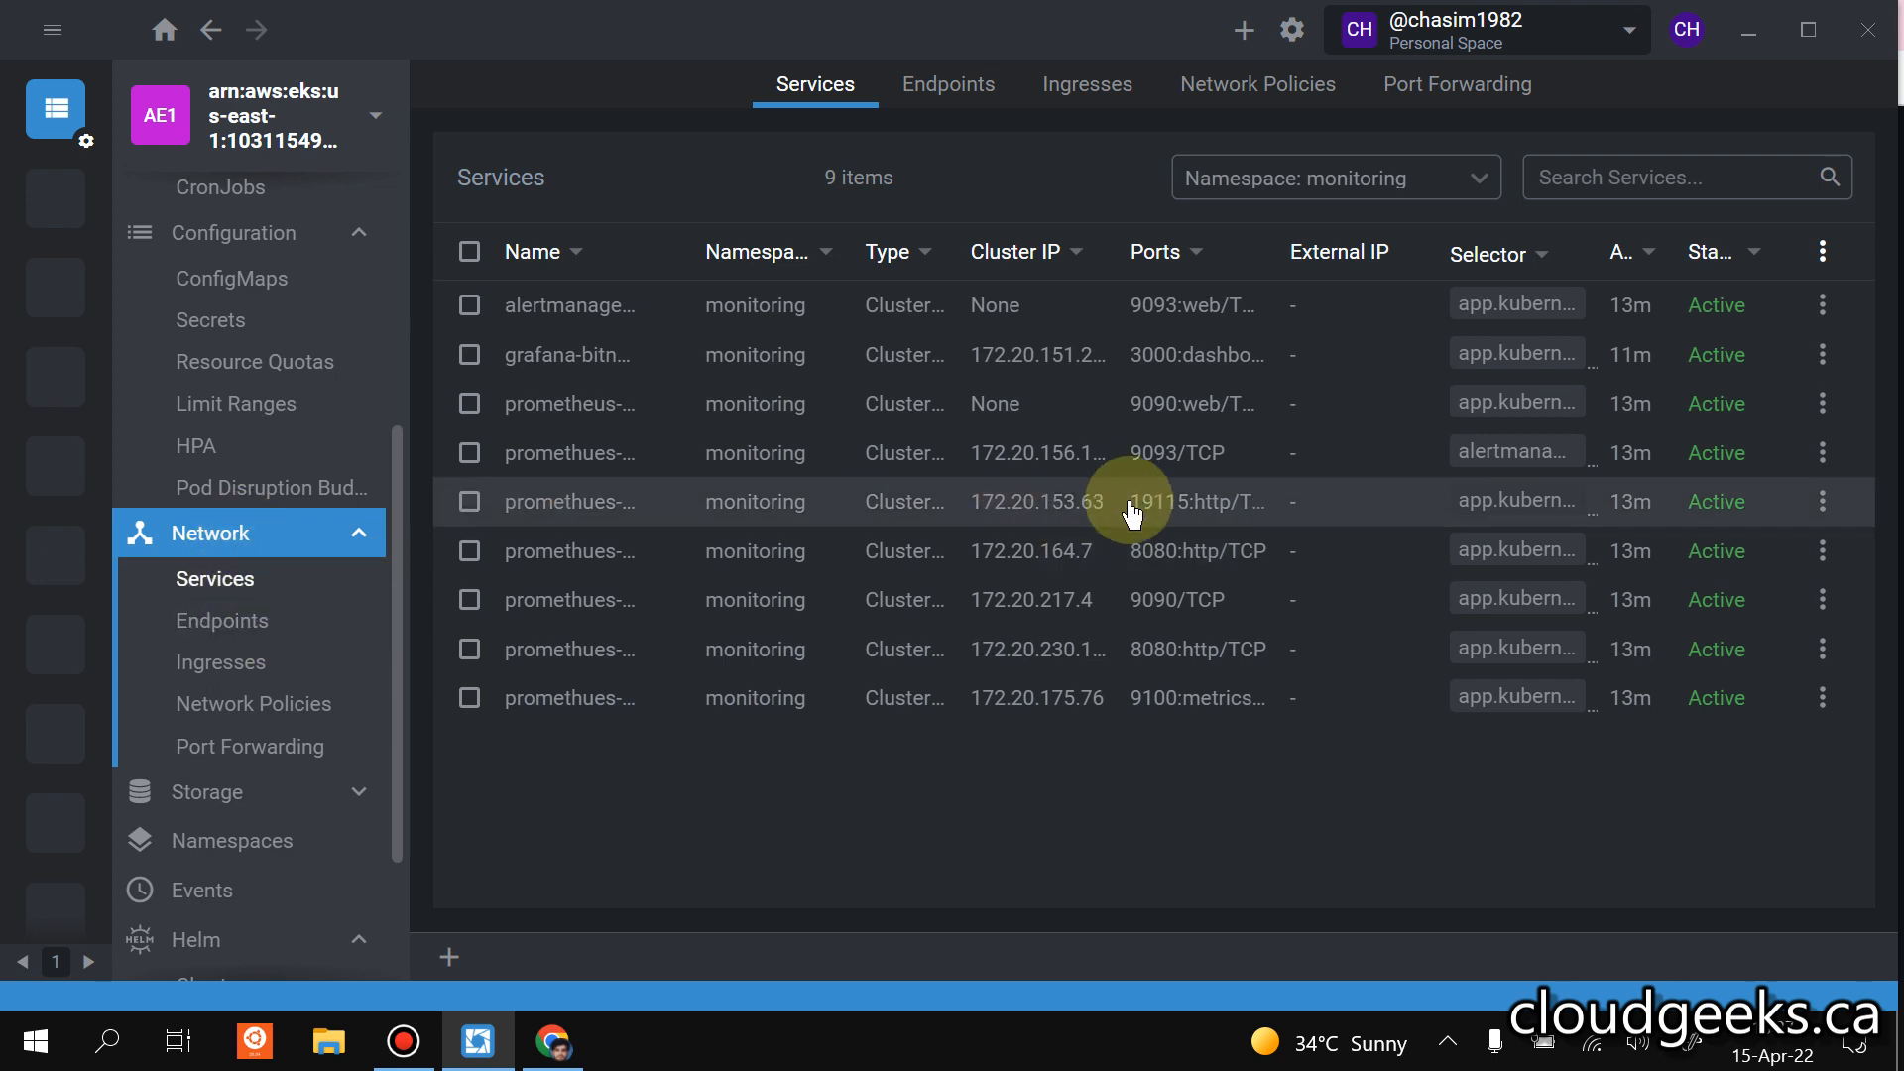
click(819, 610)
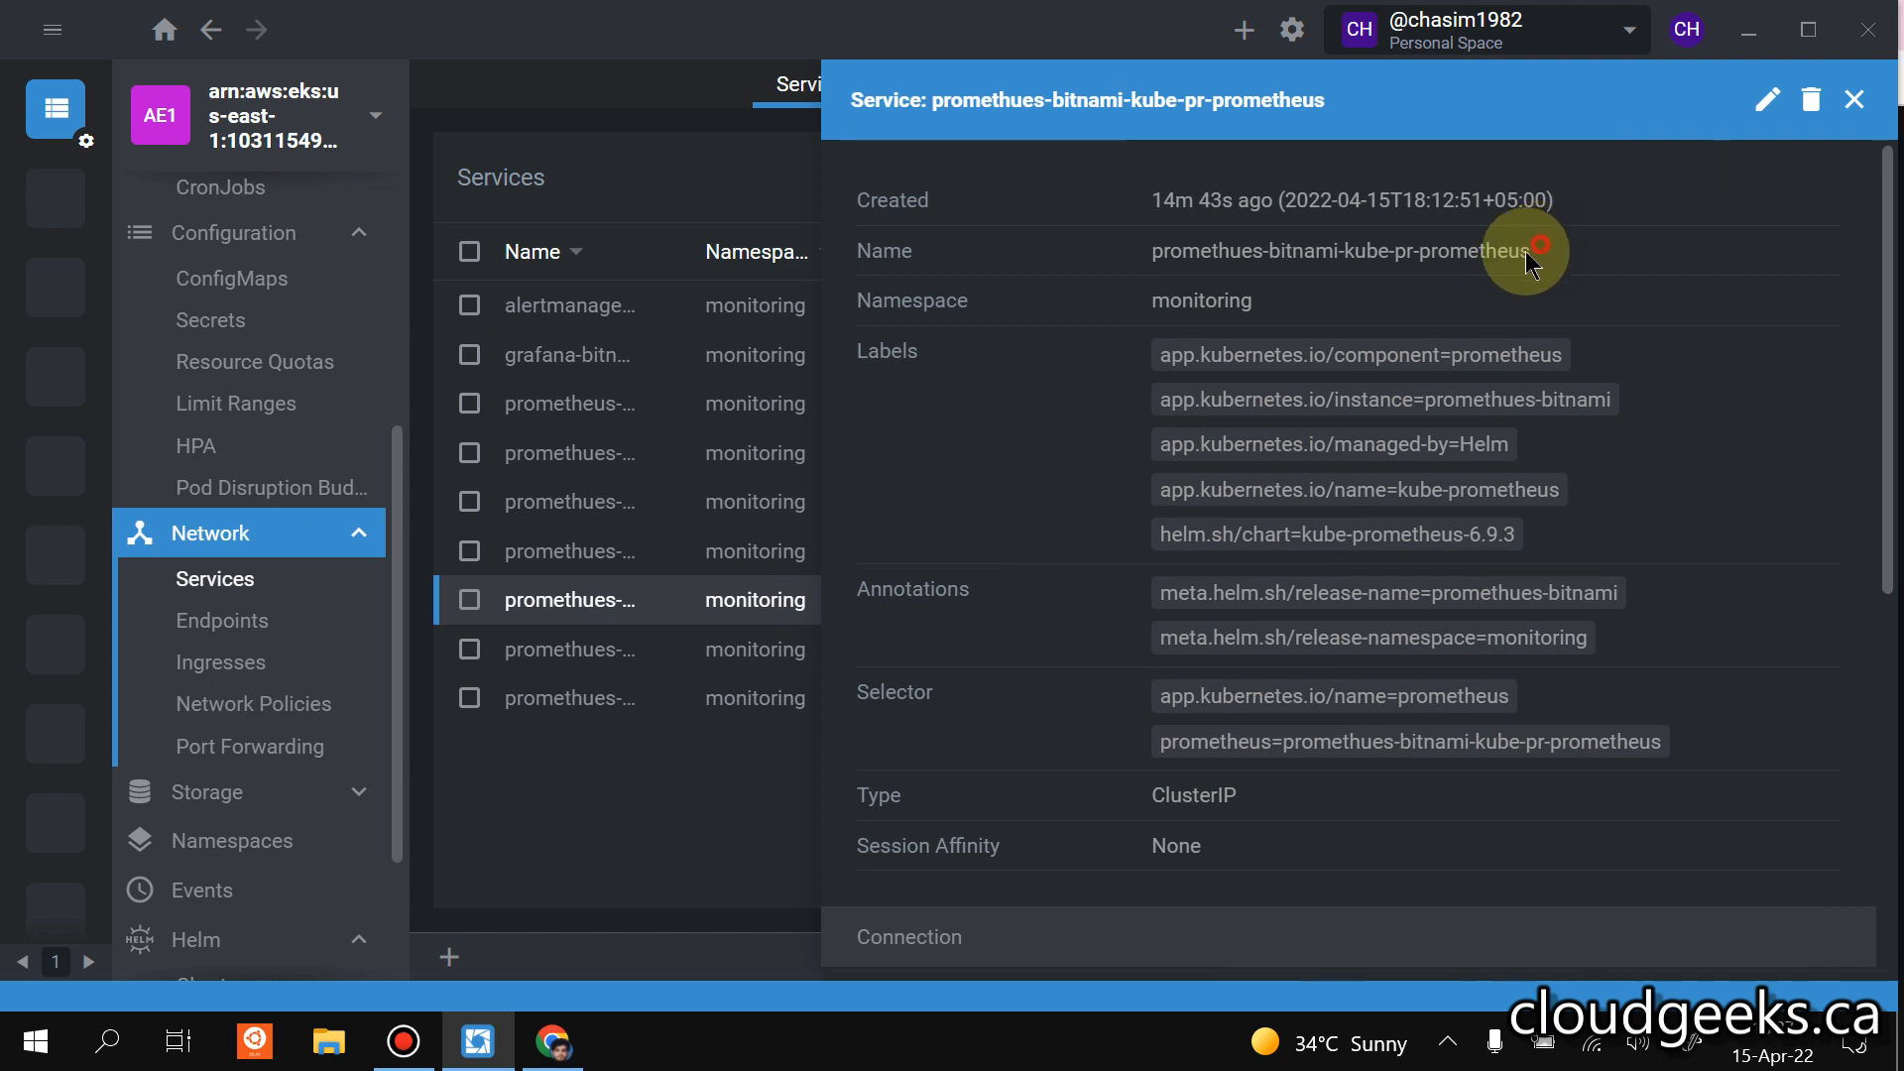
drag(1530, 251, 1151, 250)
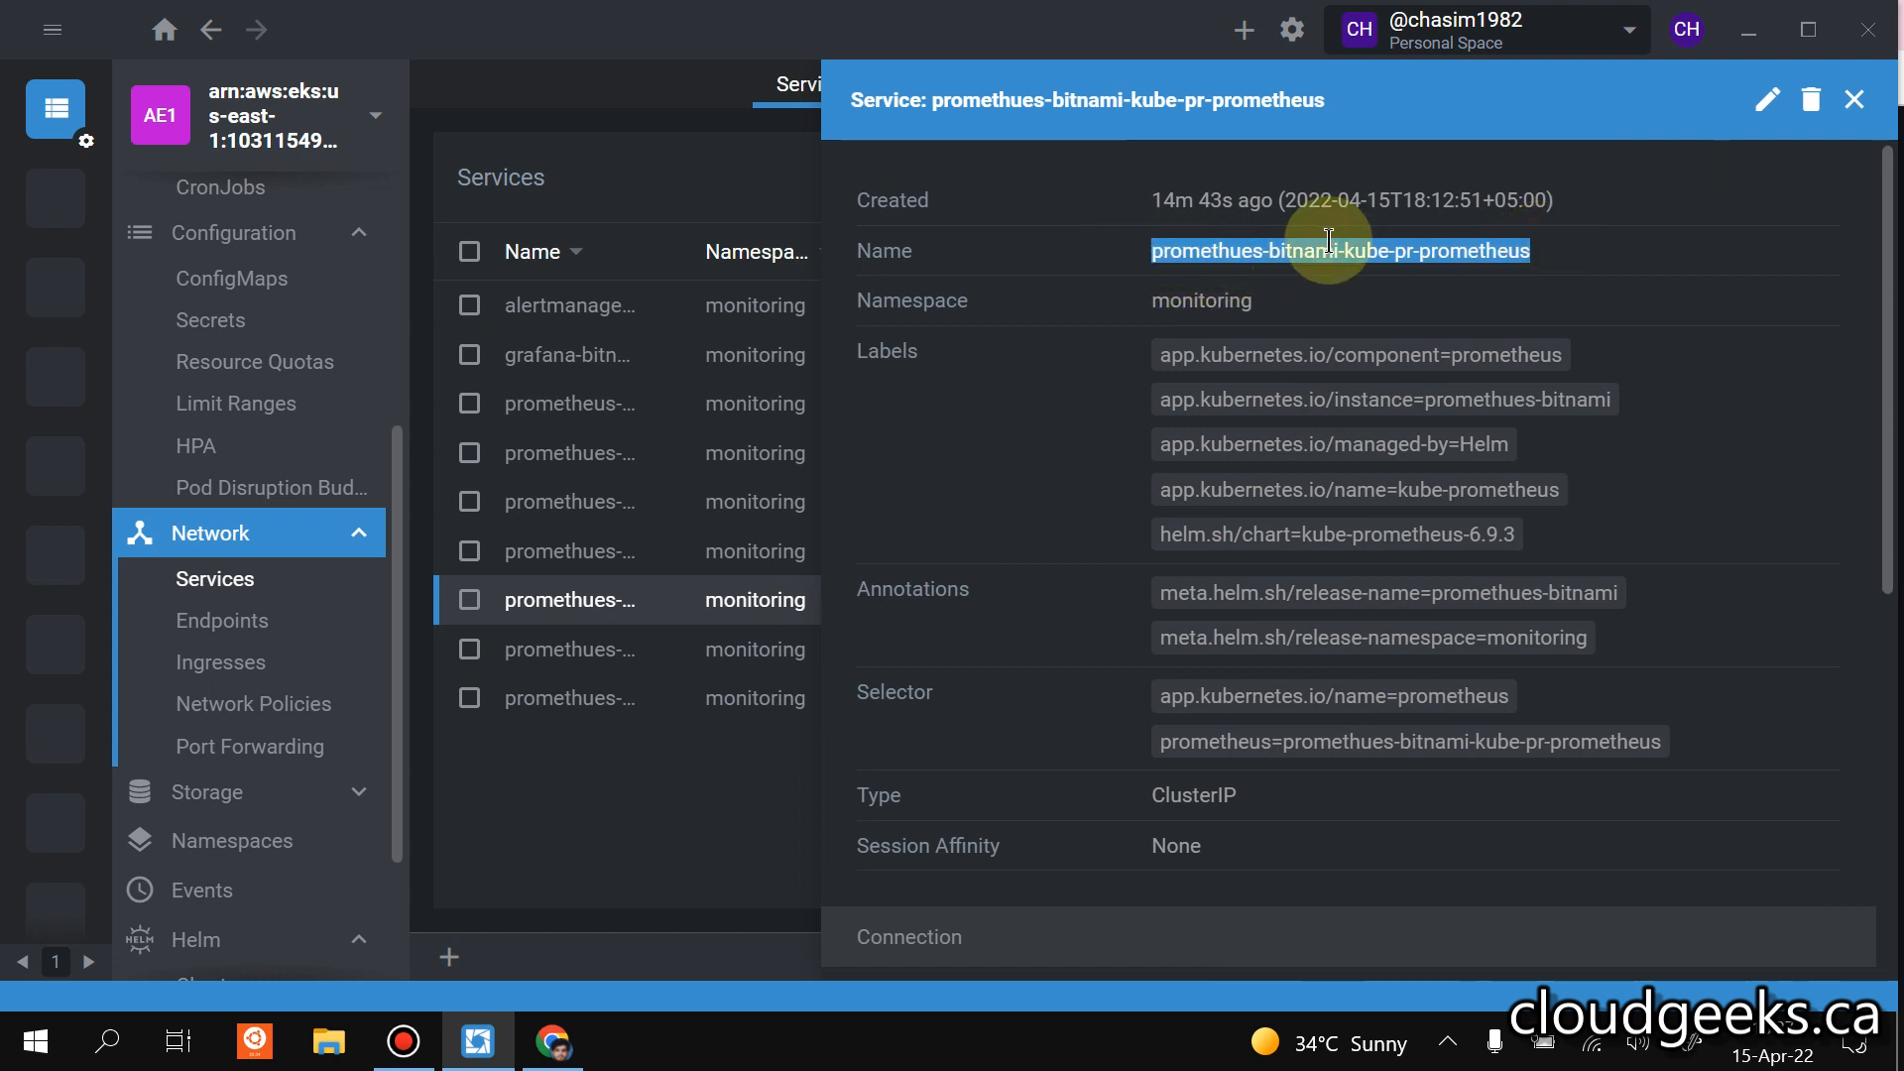
Switch to Grafana in Chrome, replace the host in the Prometheus data source URL with promethues-bitnami-kube-pr-prometheus before :9090, and try to save and test it.
click(587, 1036)
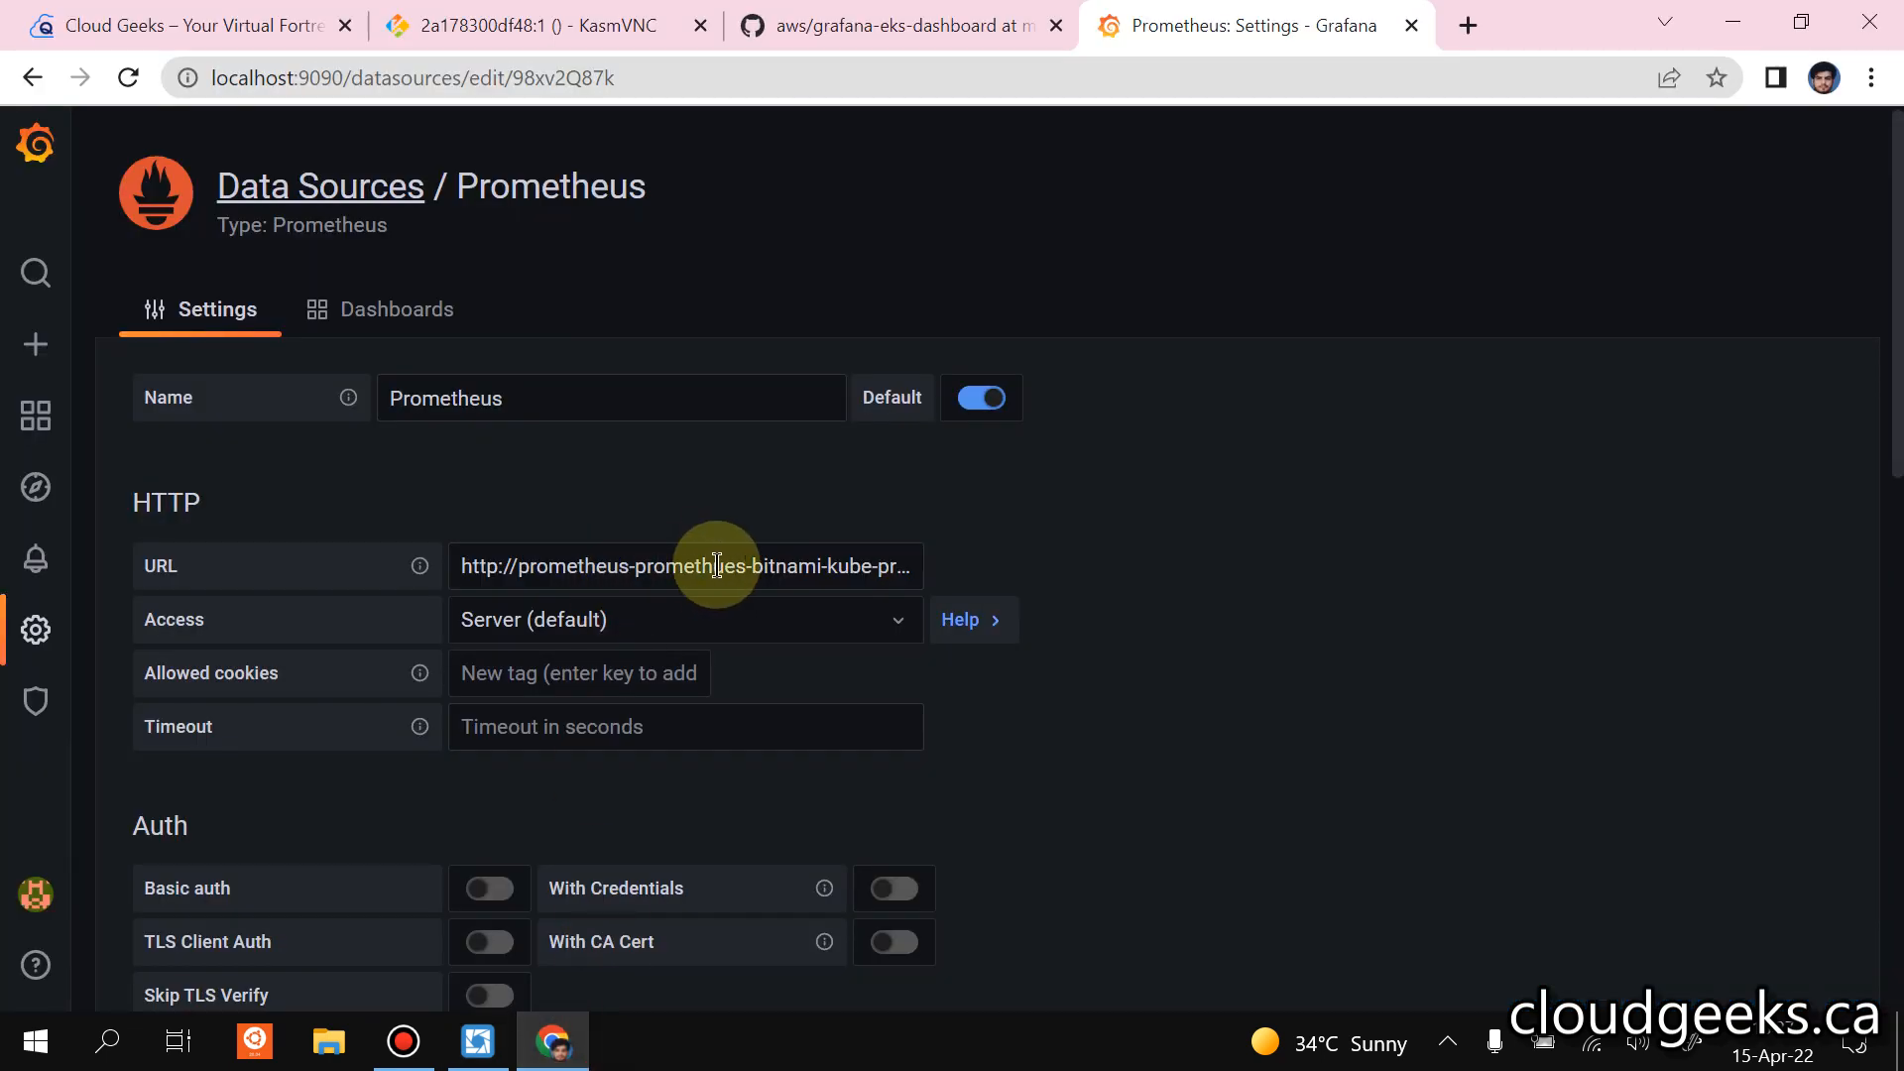
drag(520, 566, 859, 566)
key(ctrl+c)
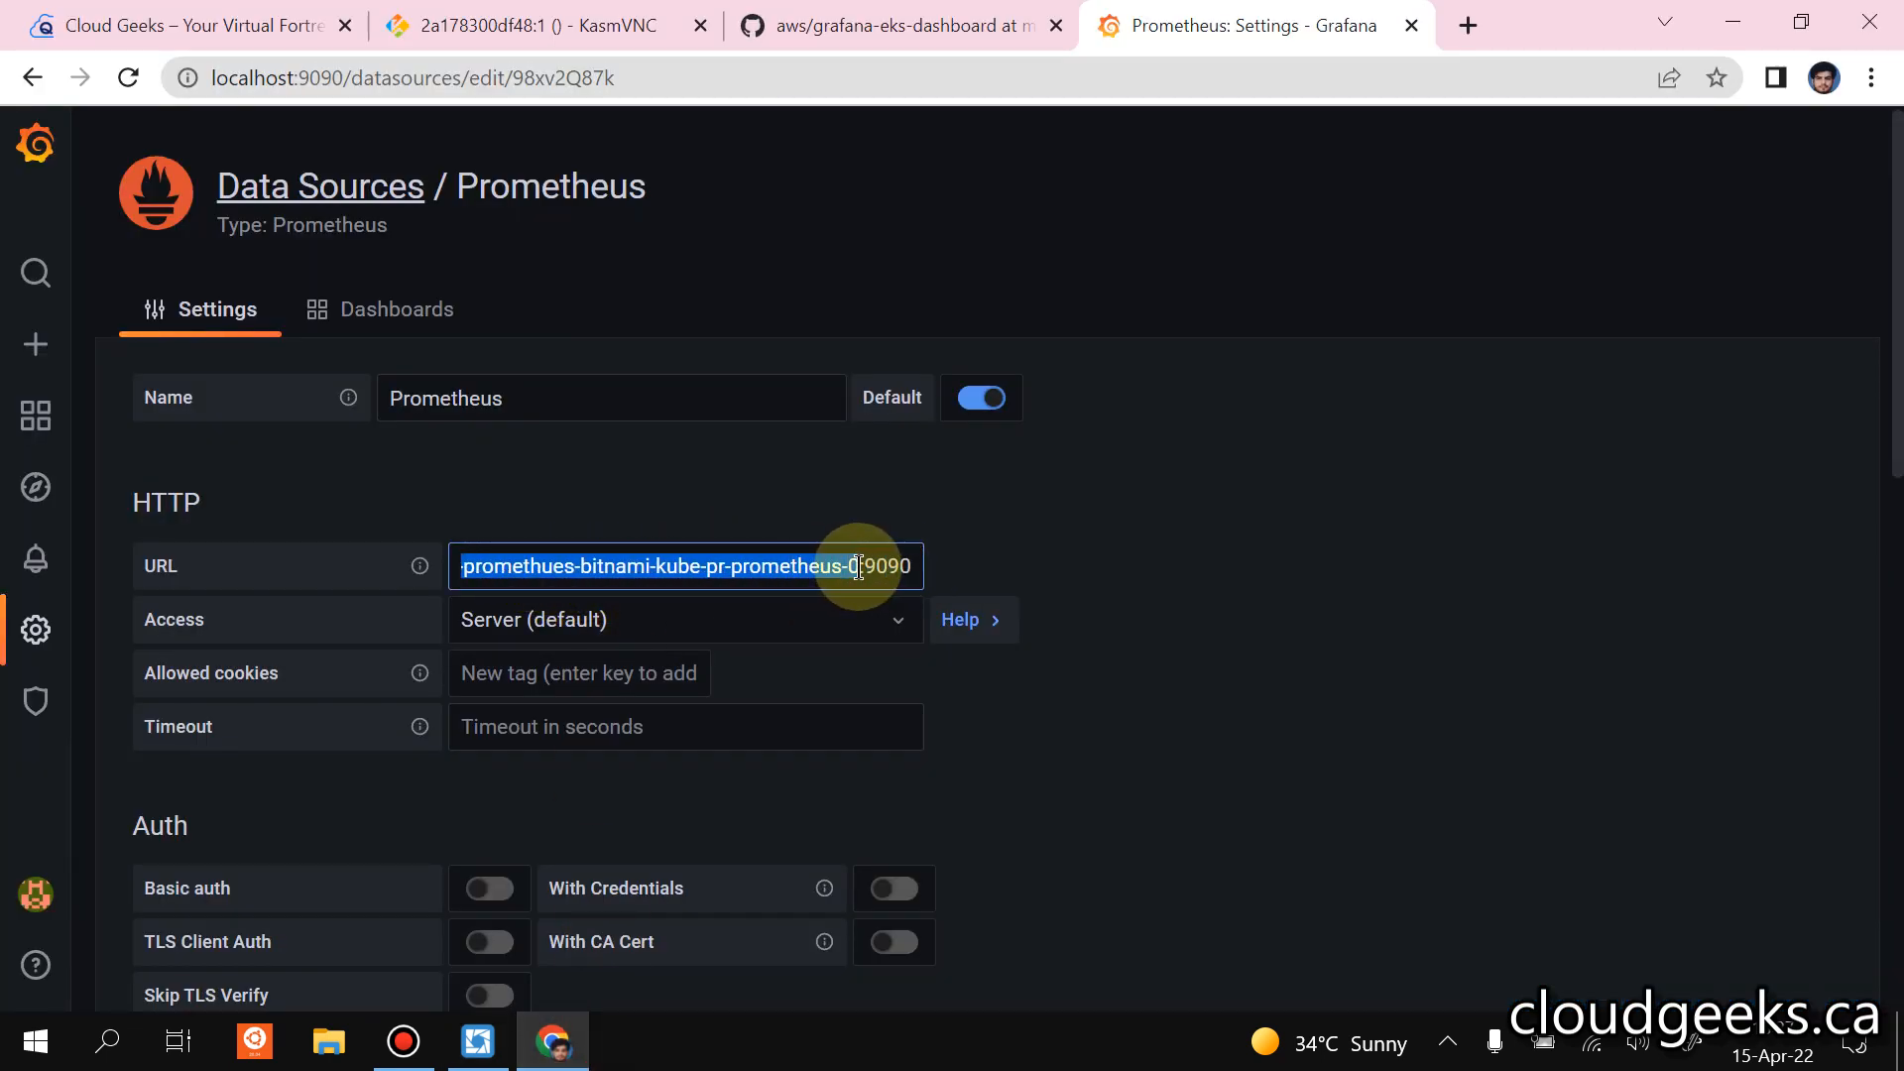
key(BackSpace)
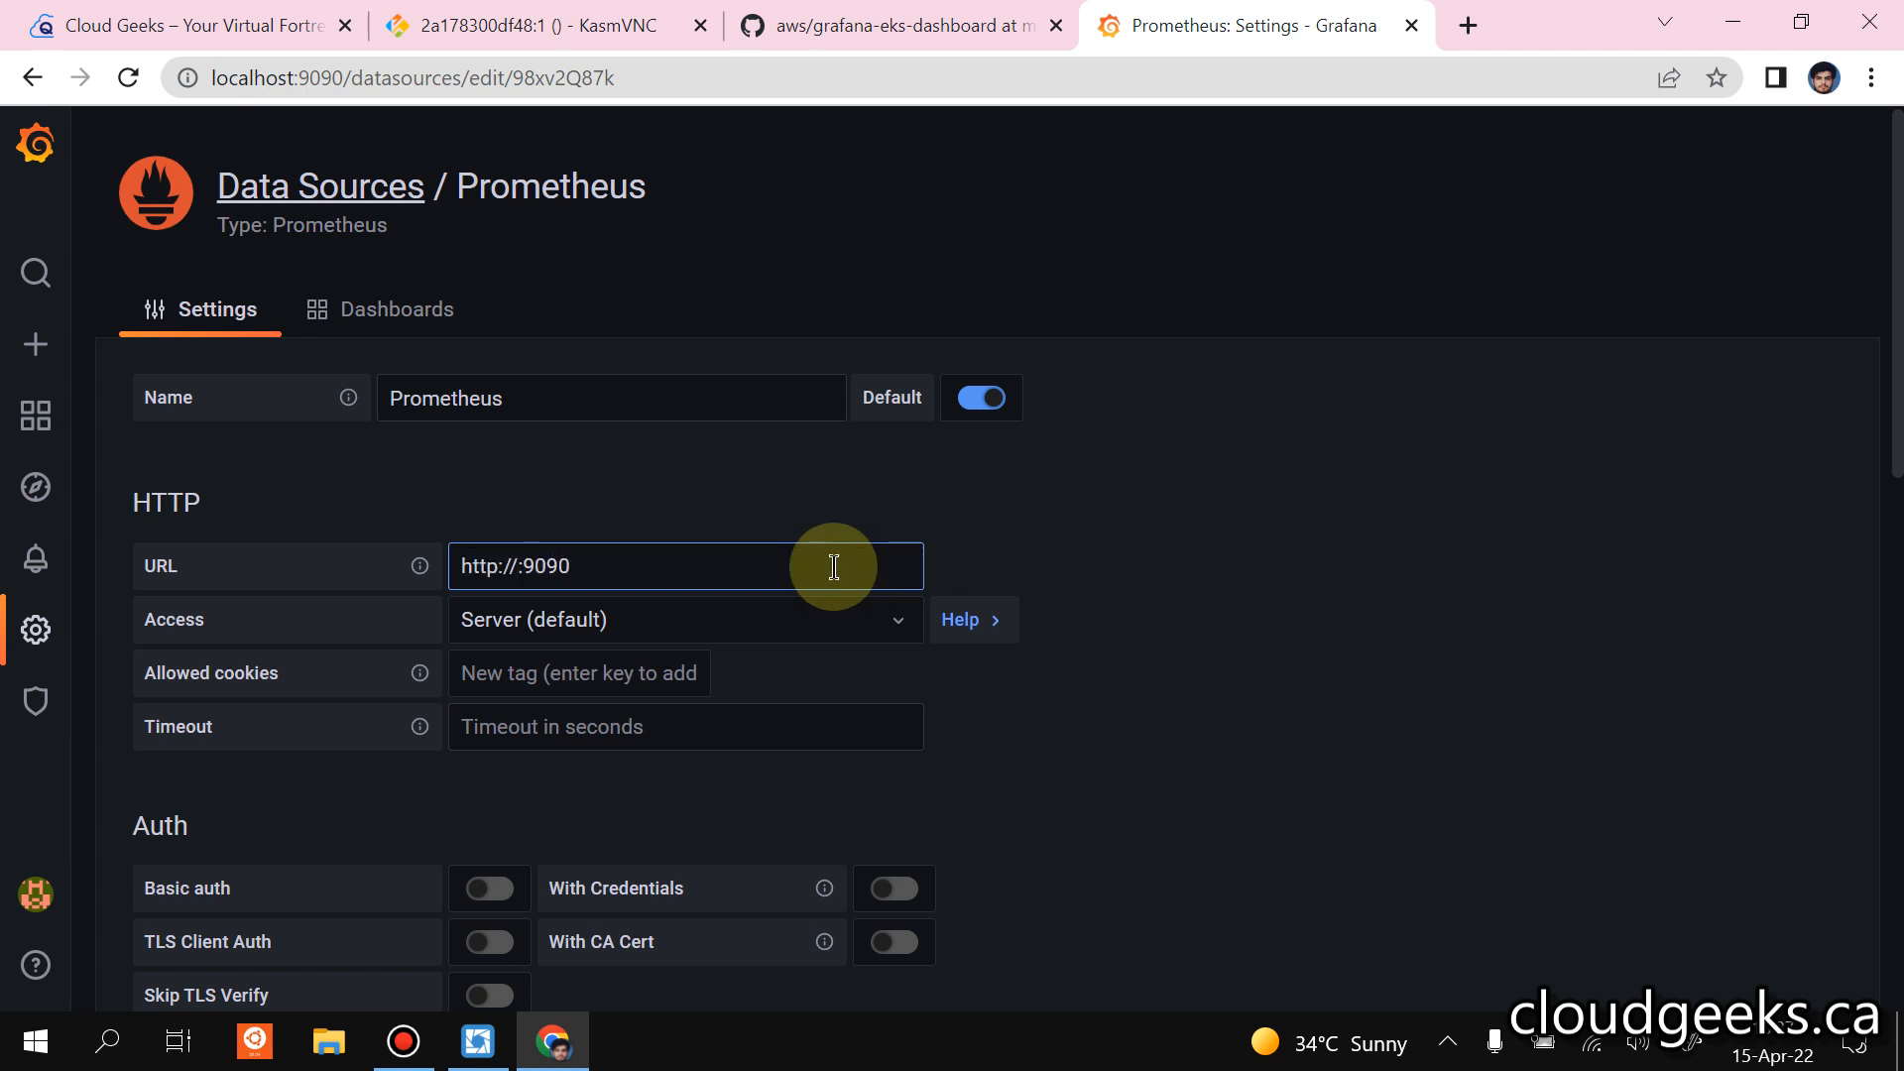
key(ctrl+v)
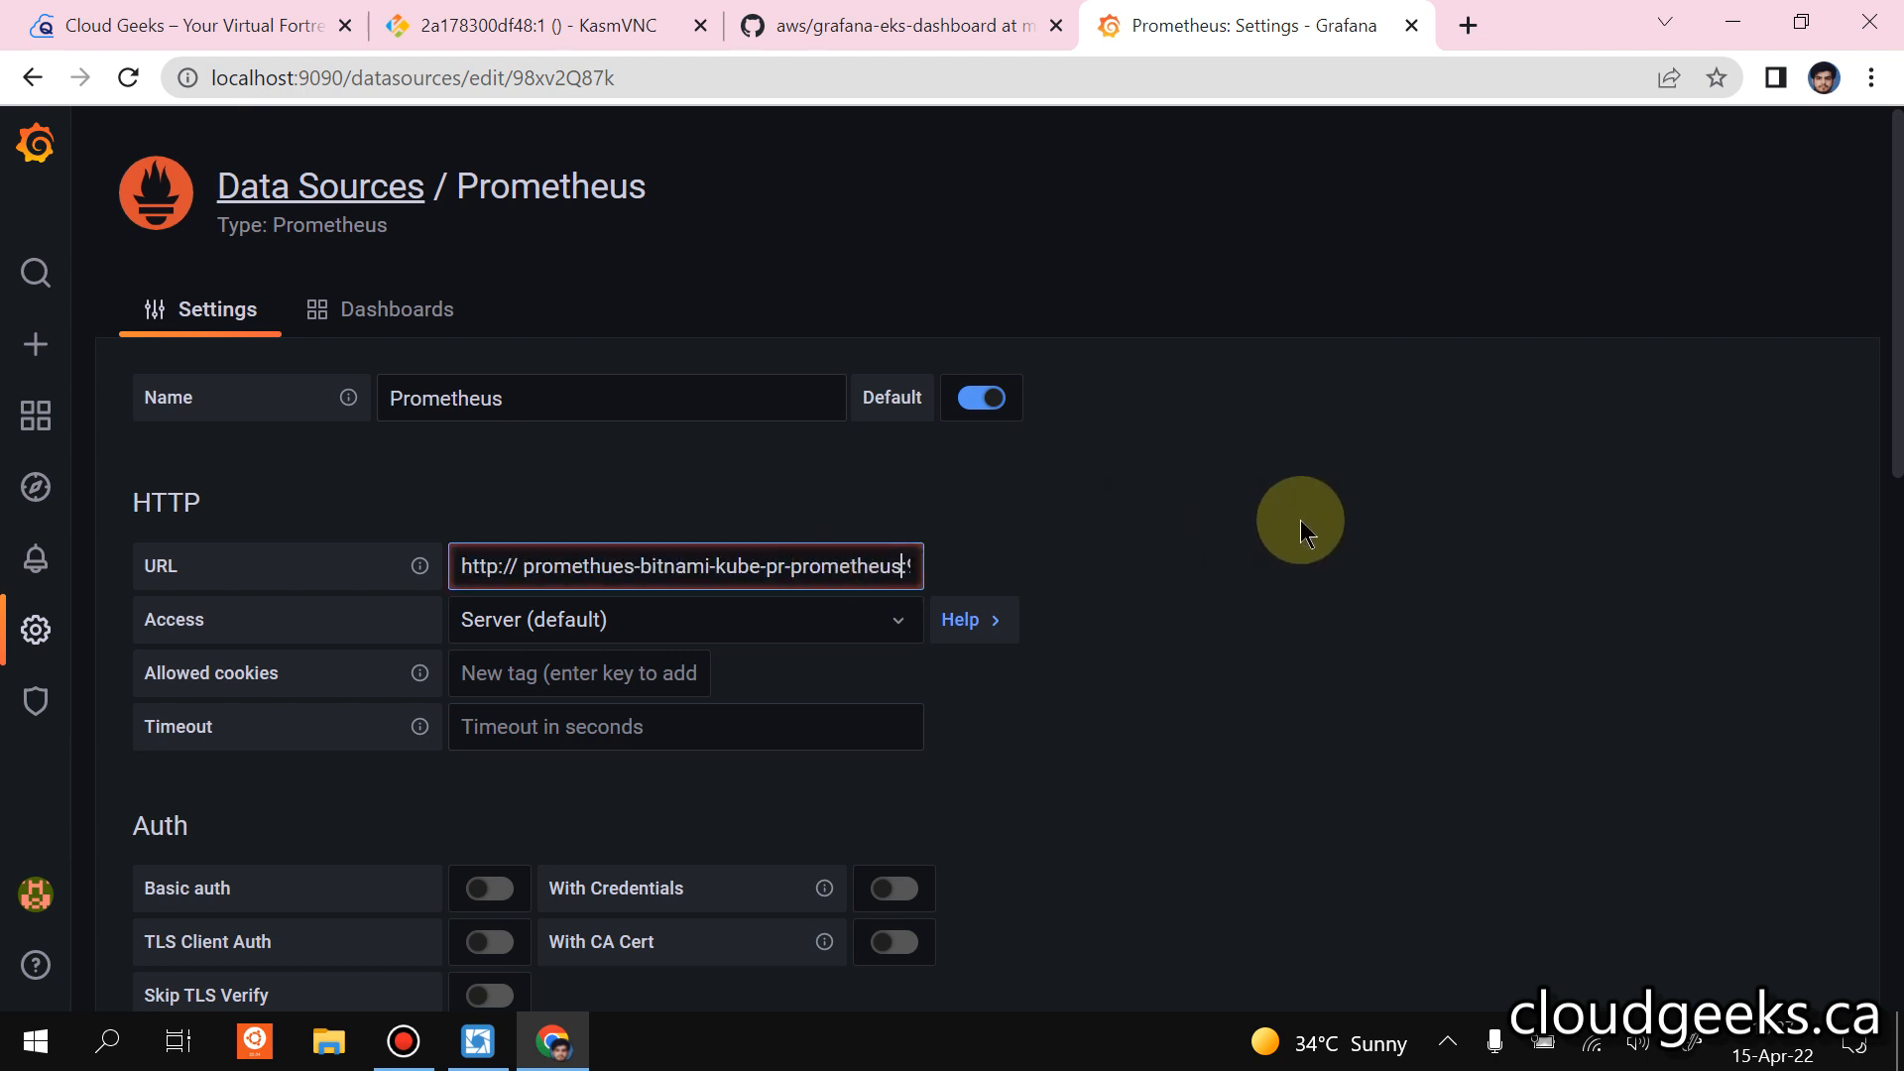
scroll(1305, 519, down, 15)
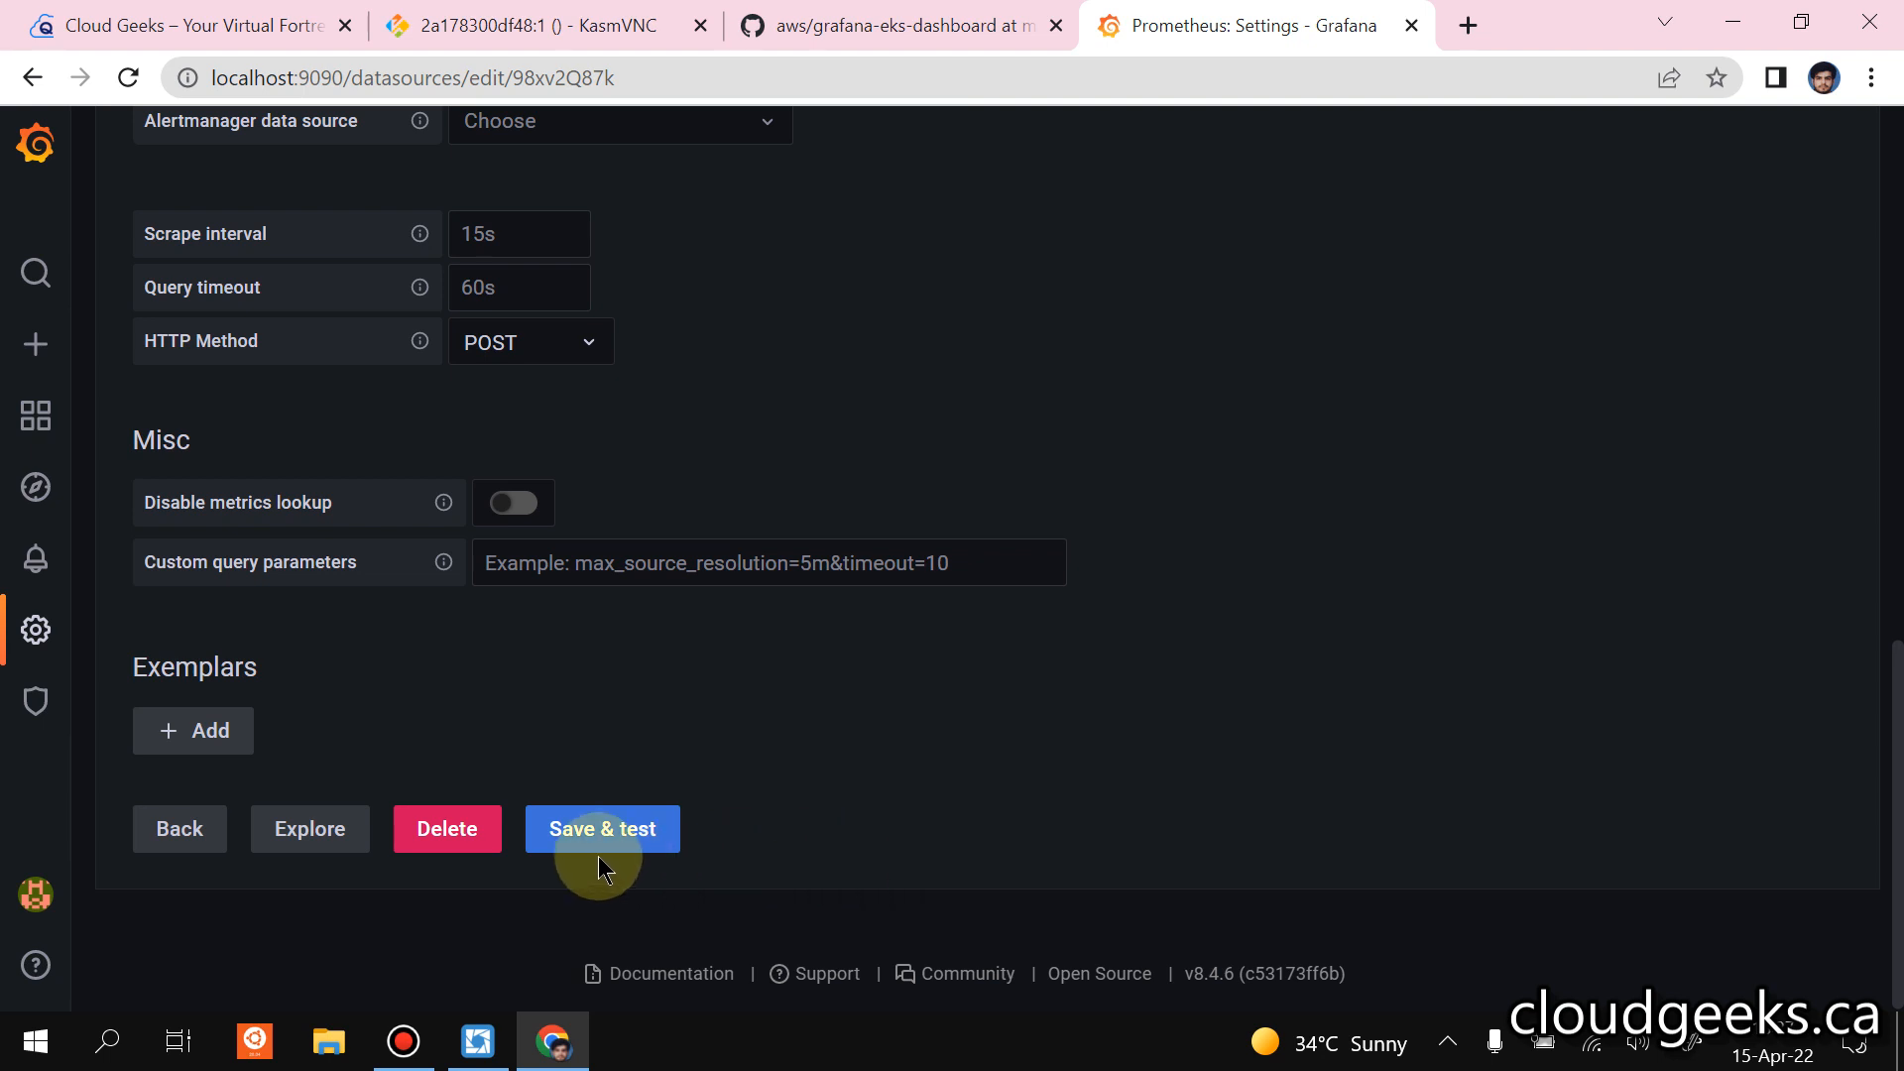
click(600, 841)
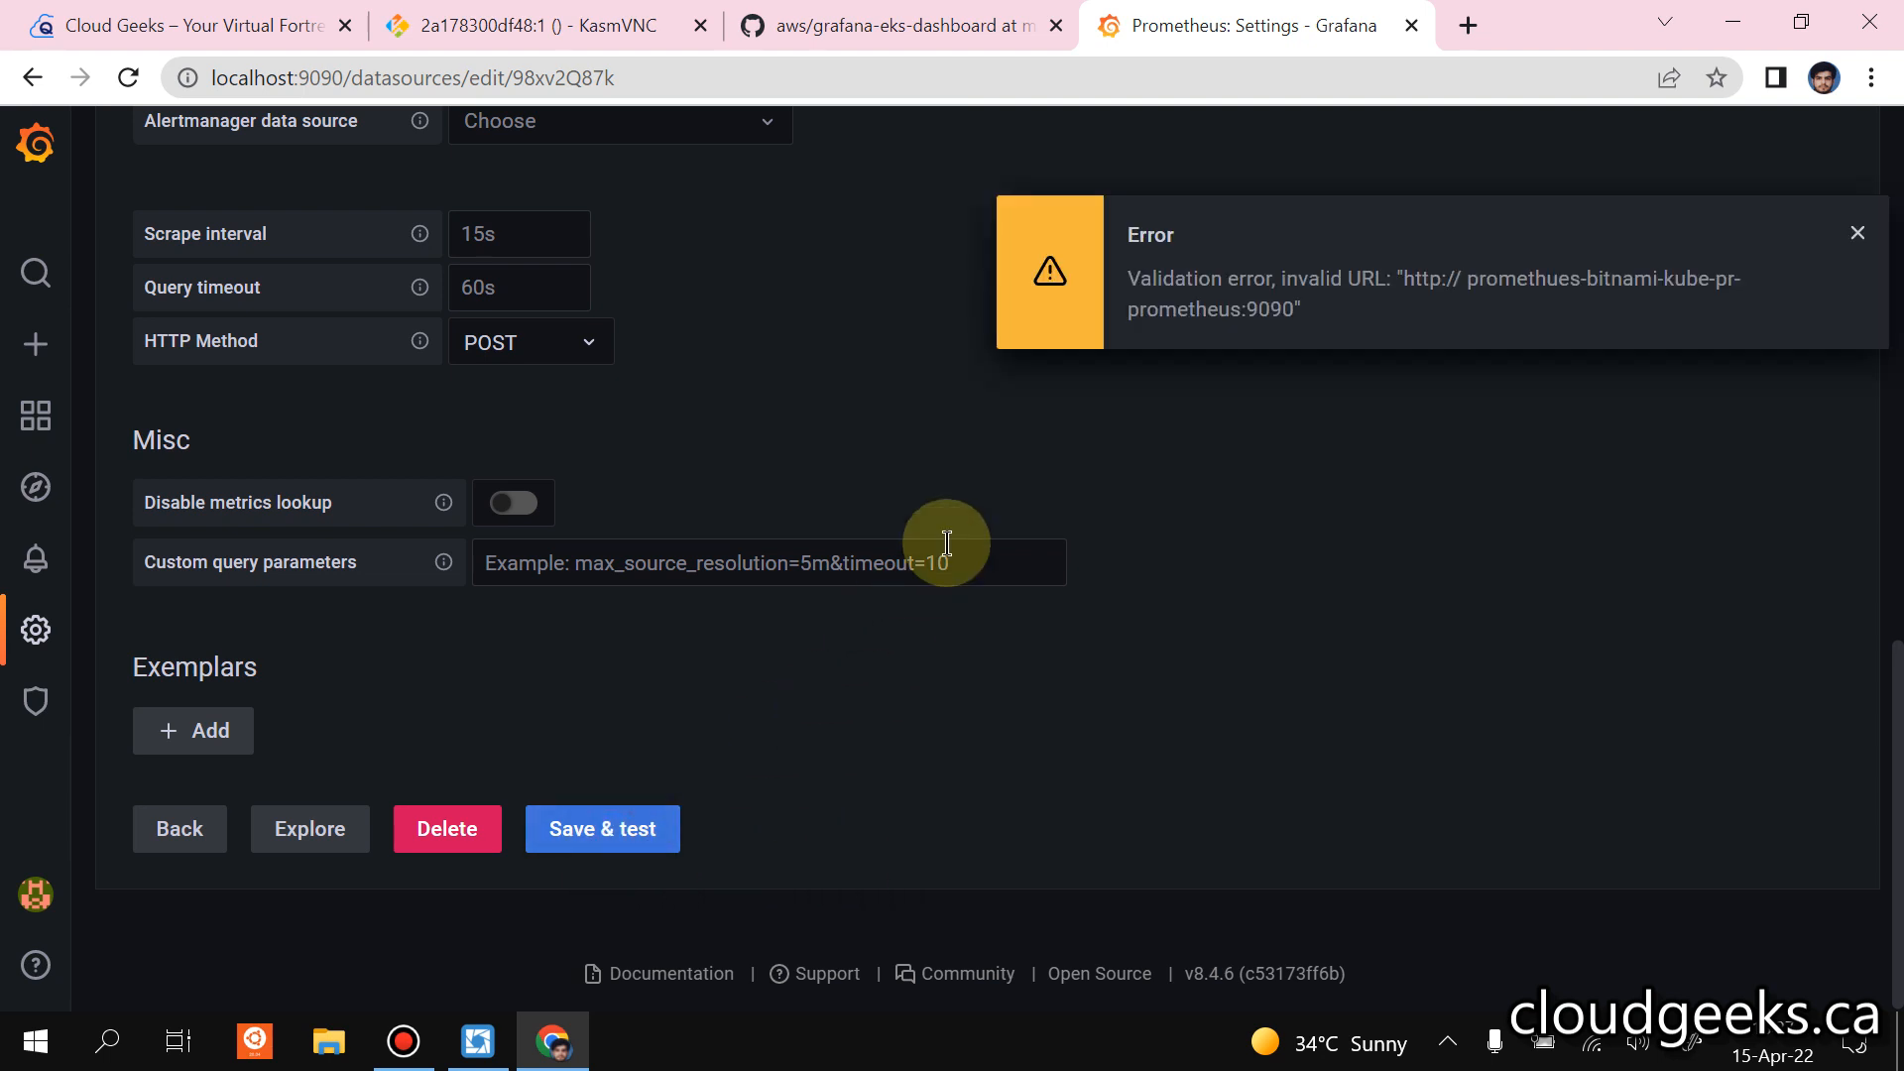
scroll(947, 544, up, 15)
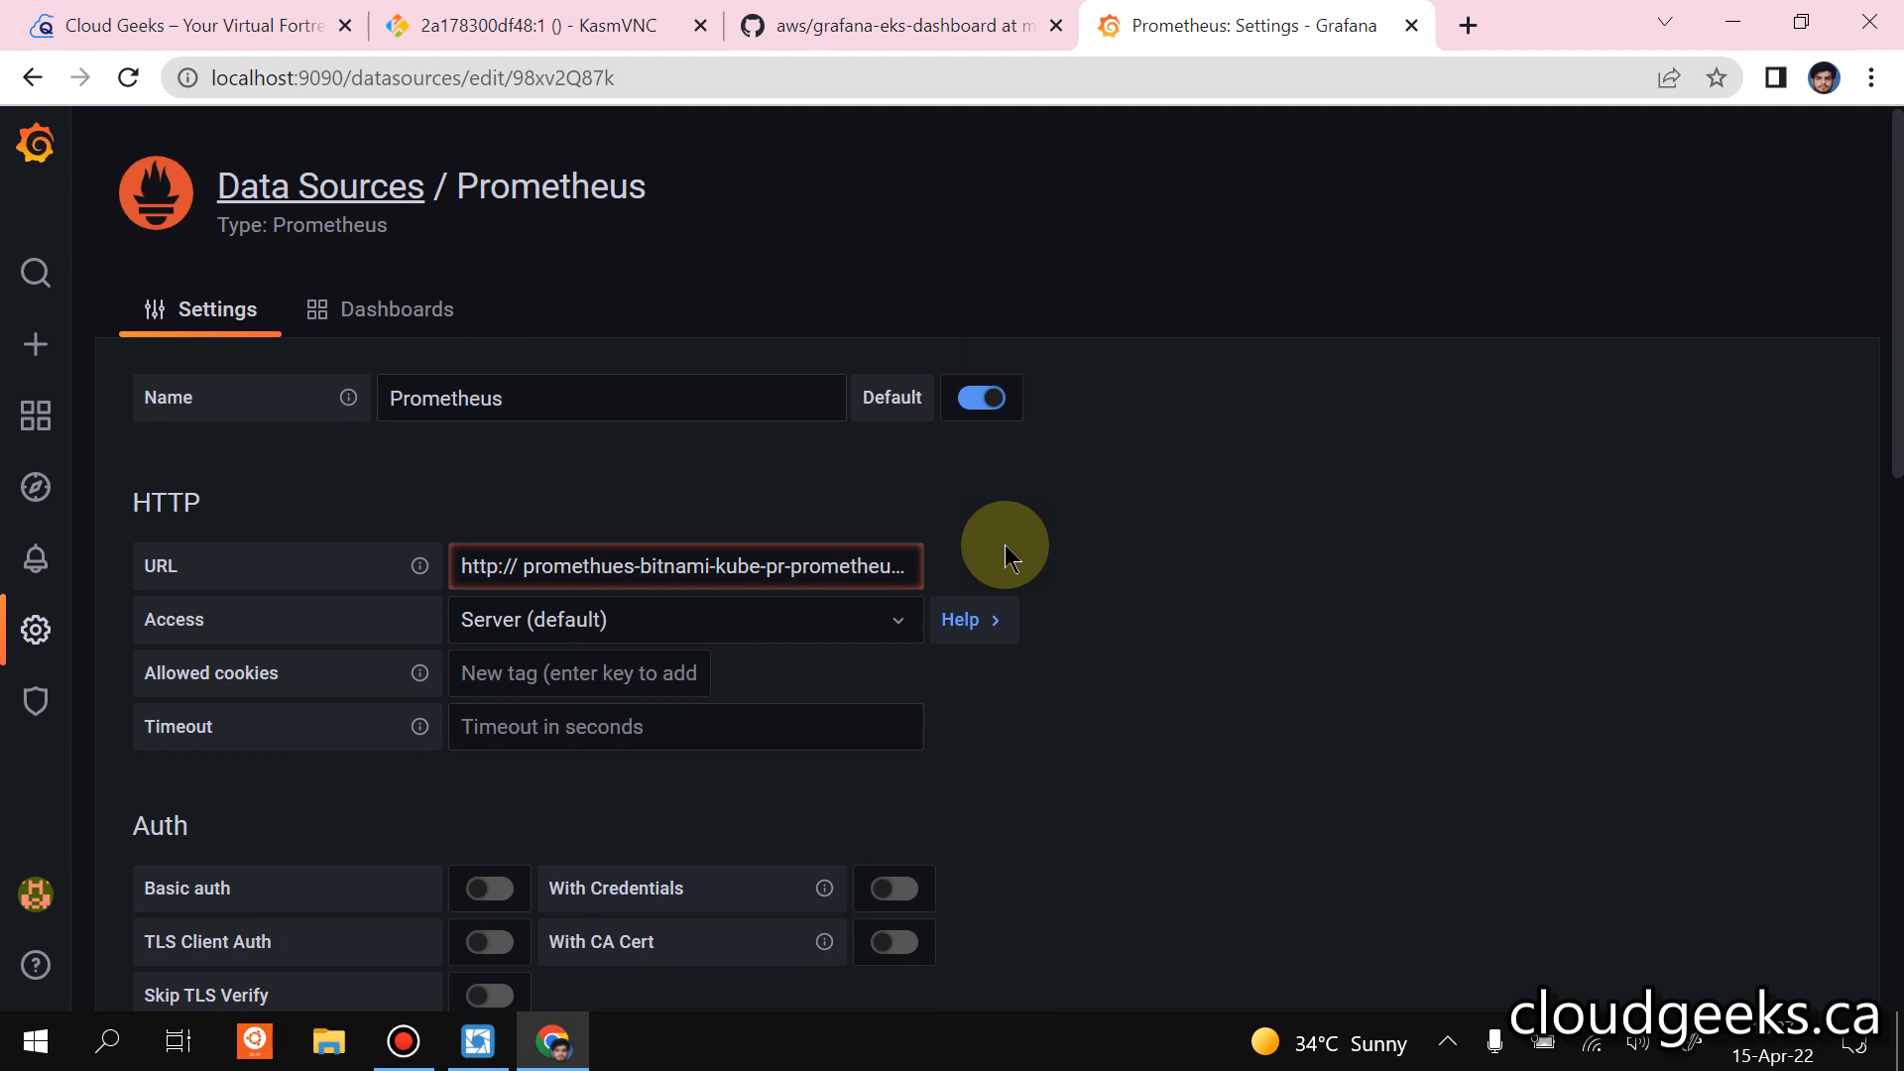
click(523, 565)
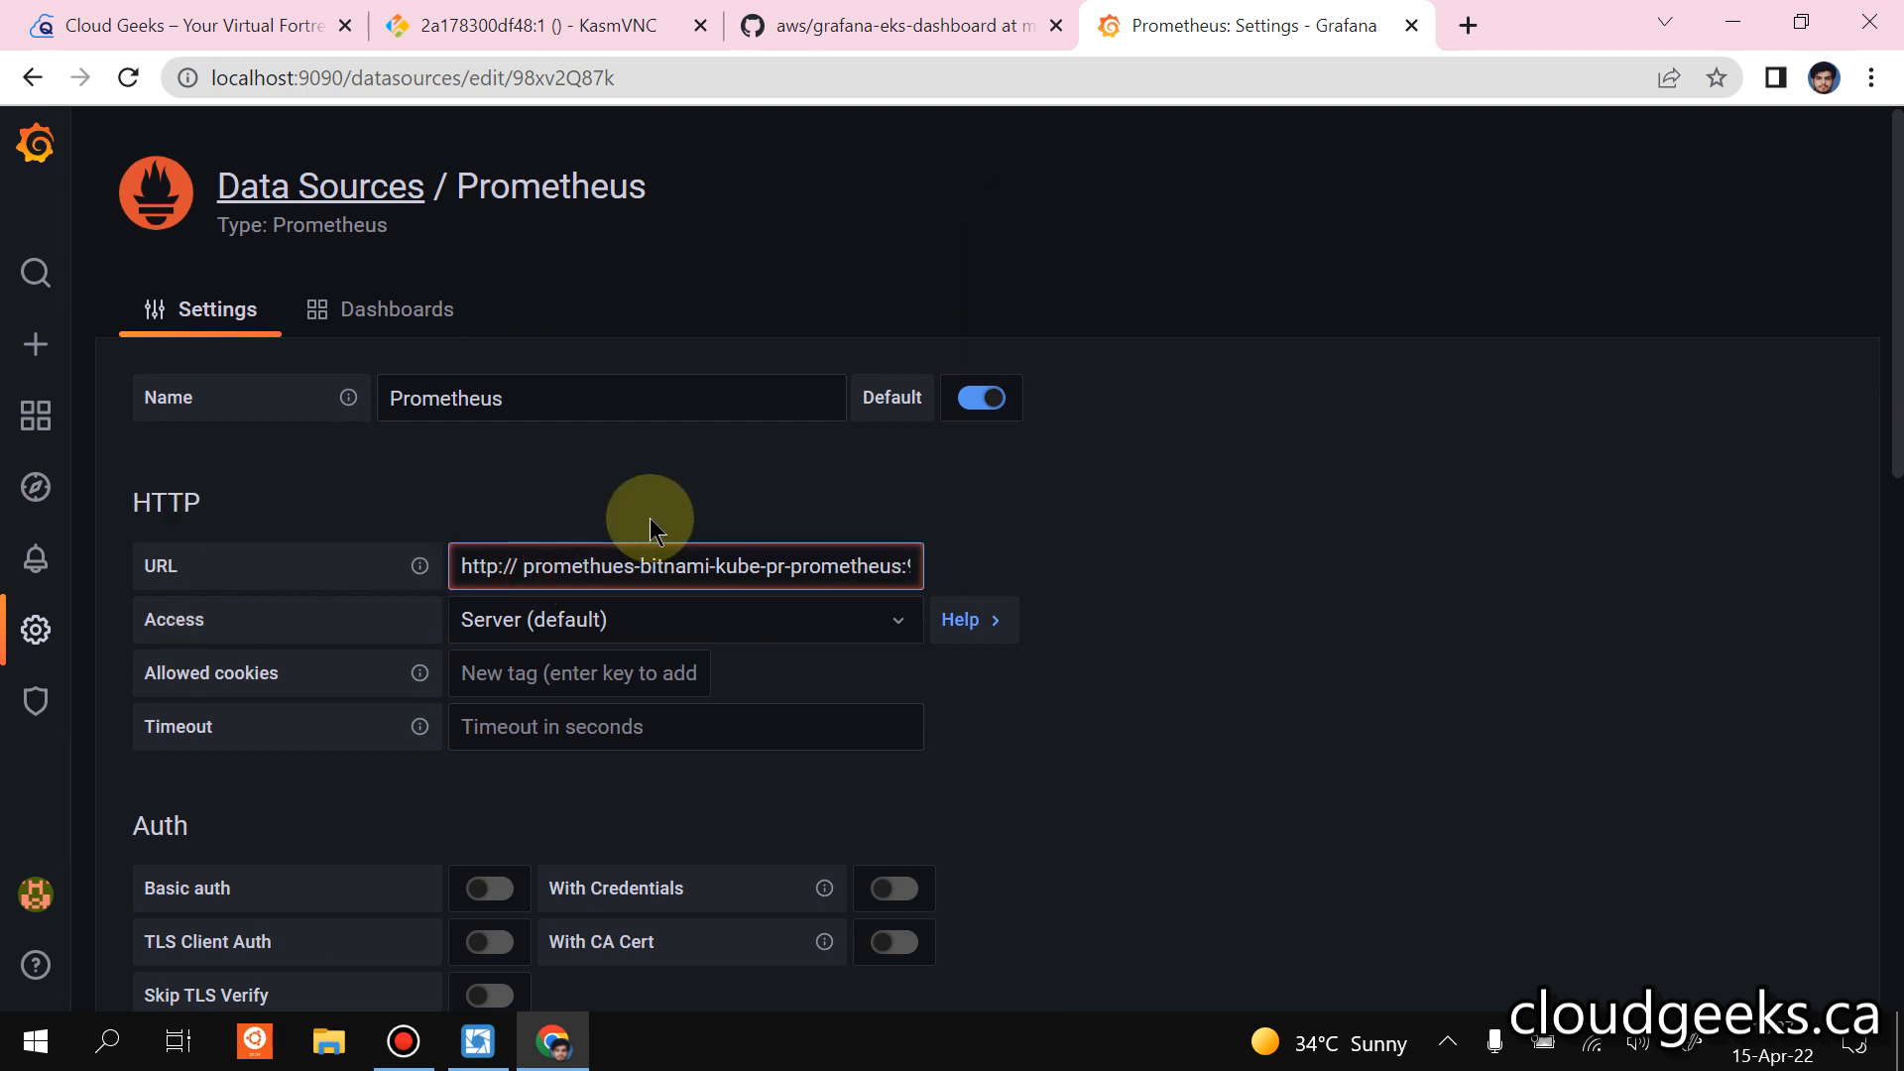
key(BackSpace)
scroll(938, 657, down, 15)
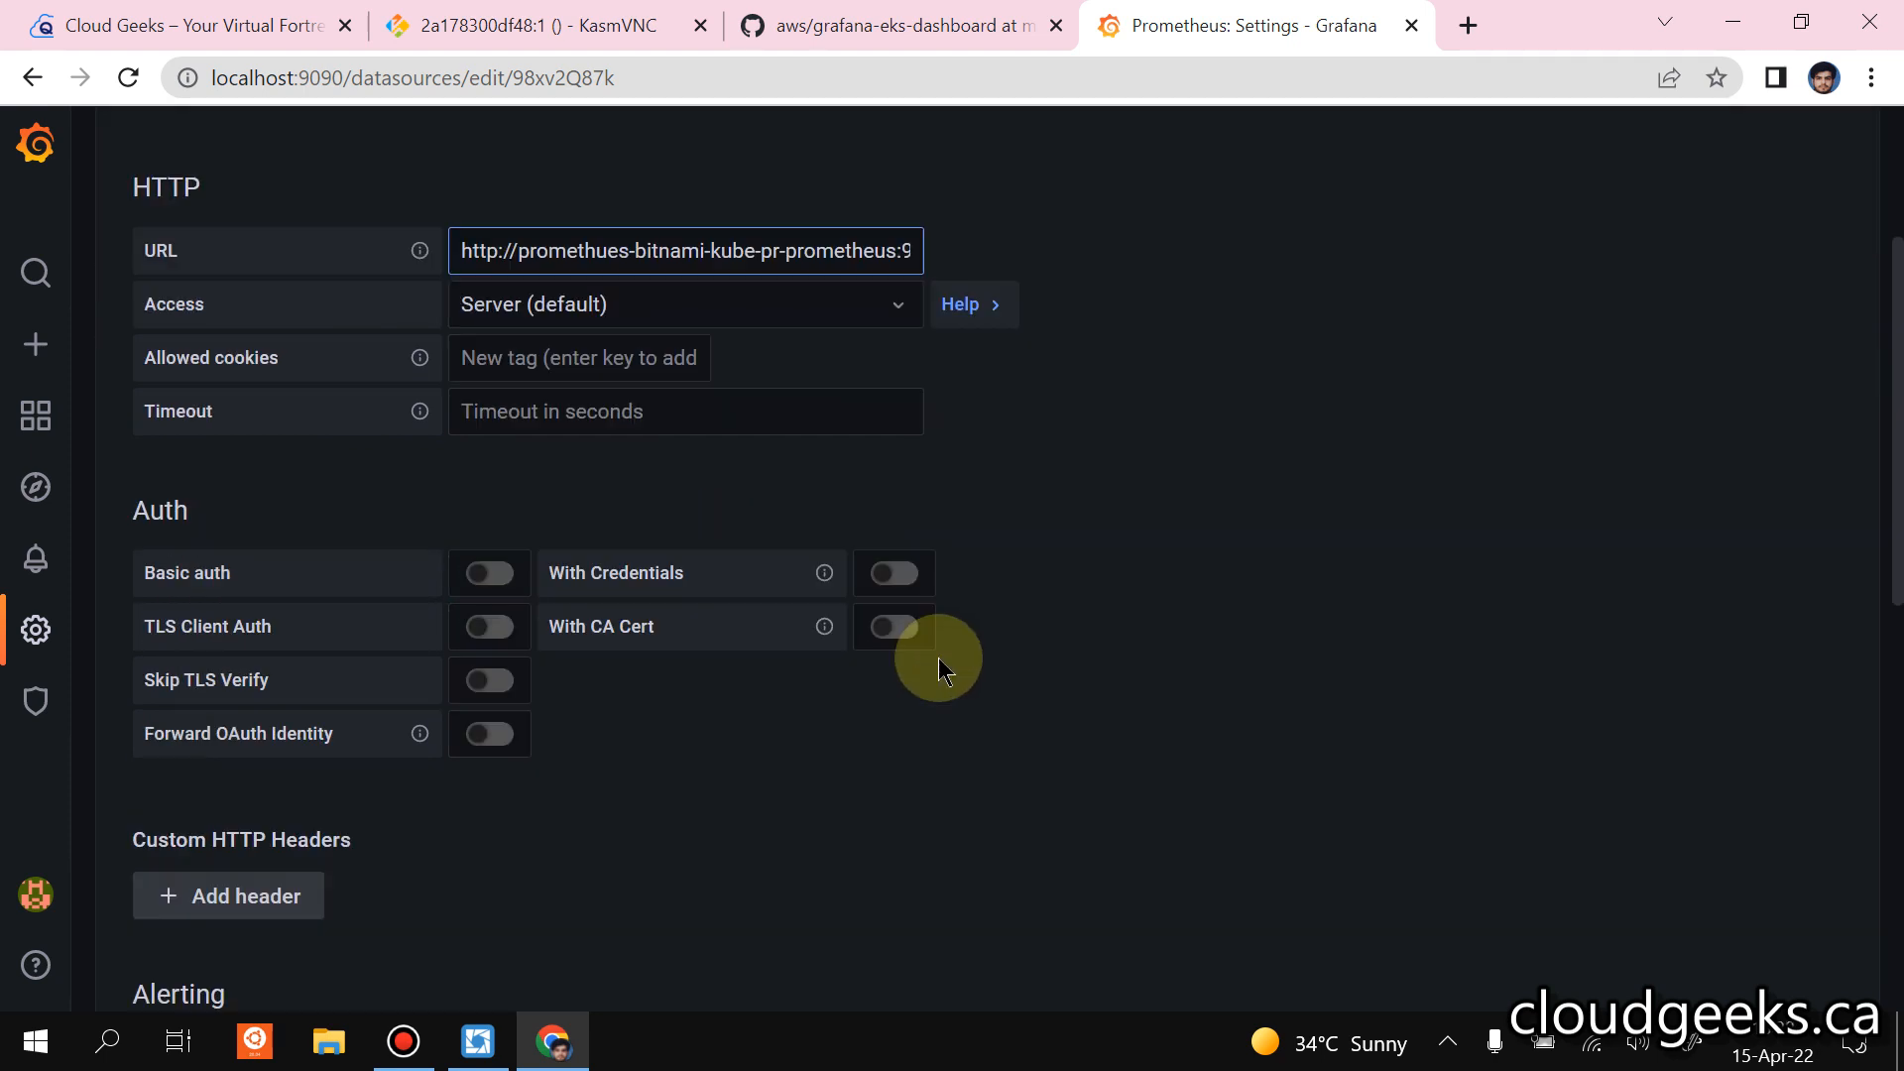
click(622, 849)
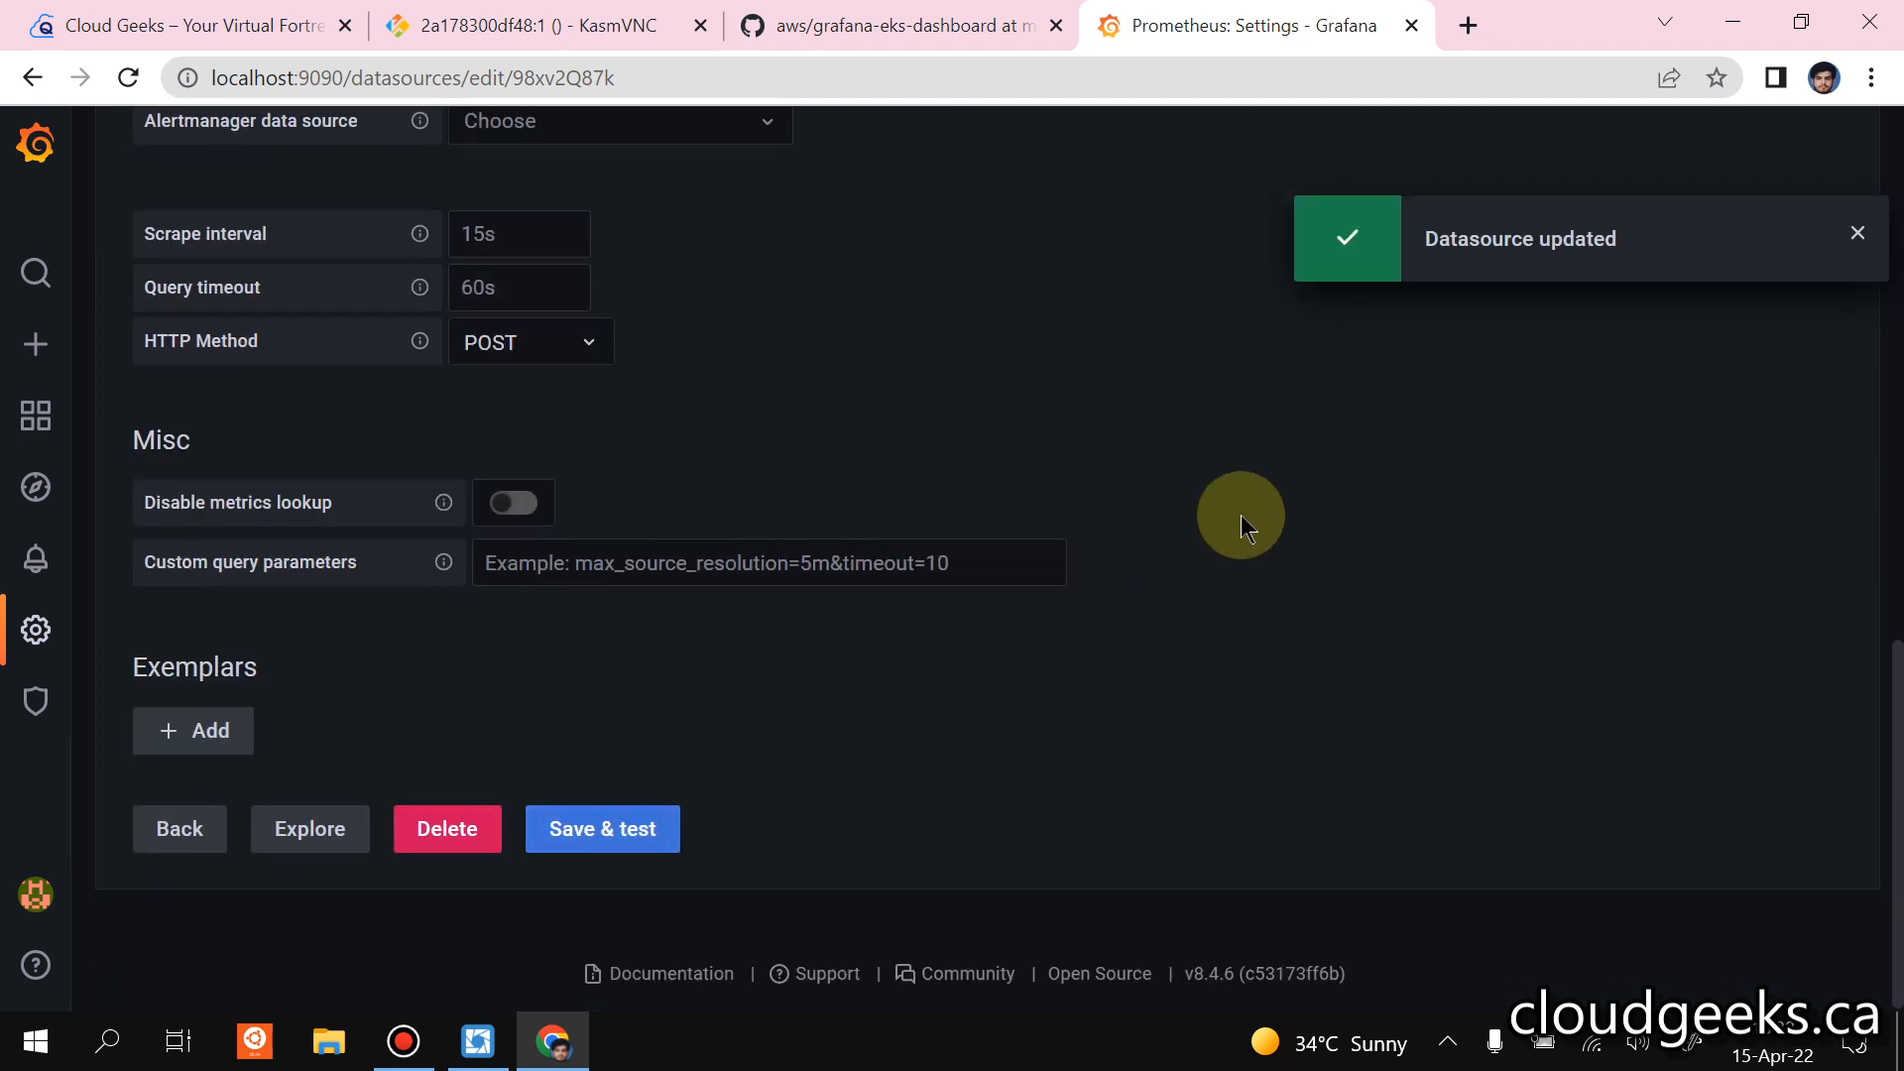
Open the Kubernetes Monitoring Dashboard from the dashboard search and check its network I/O and total usage panels for data.
scroll(1240, 514, up, 6)
click(34, 269)
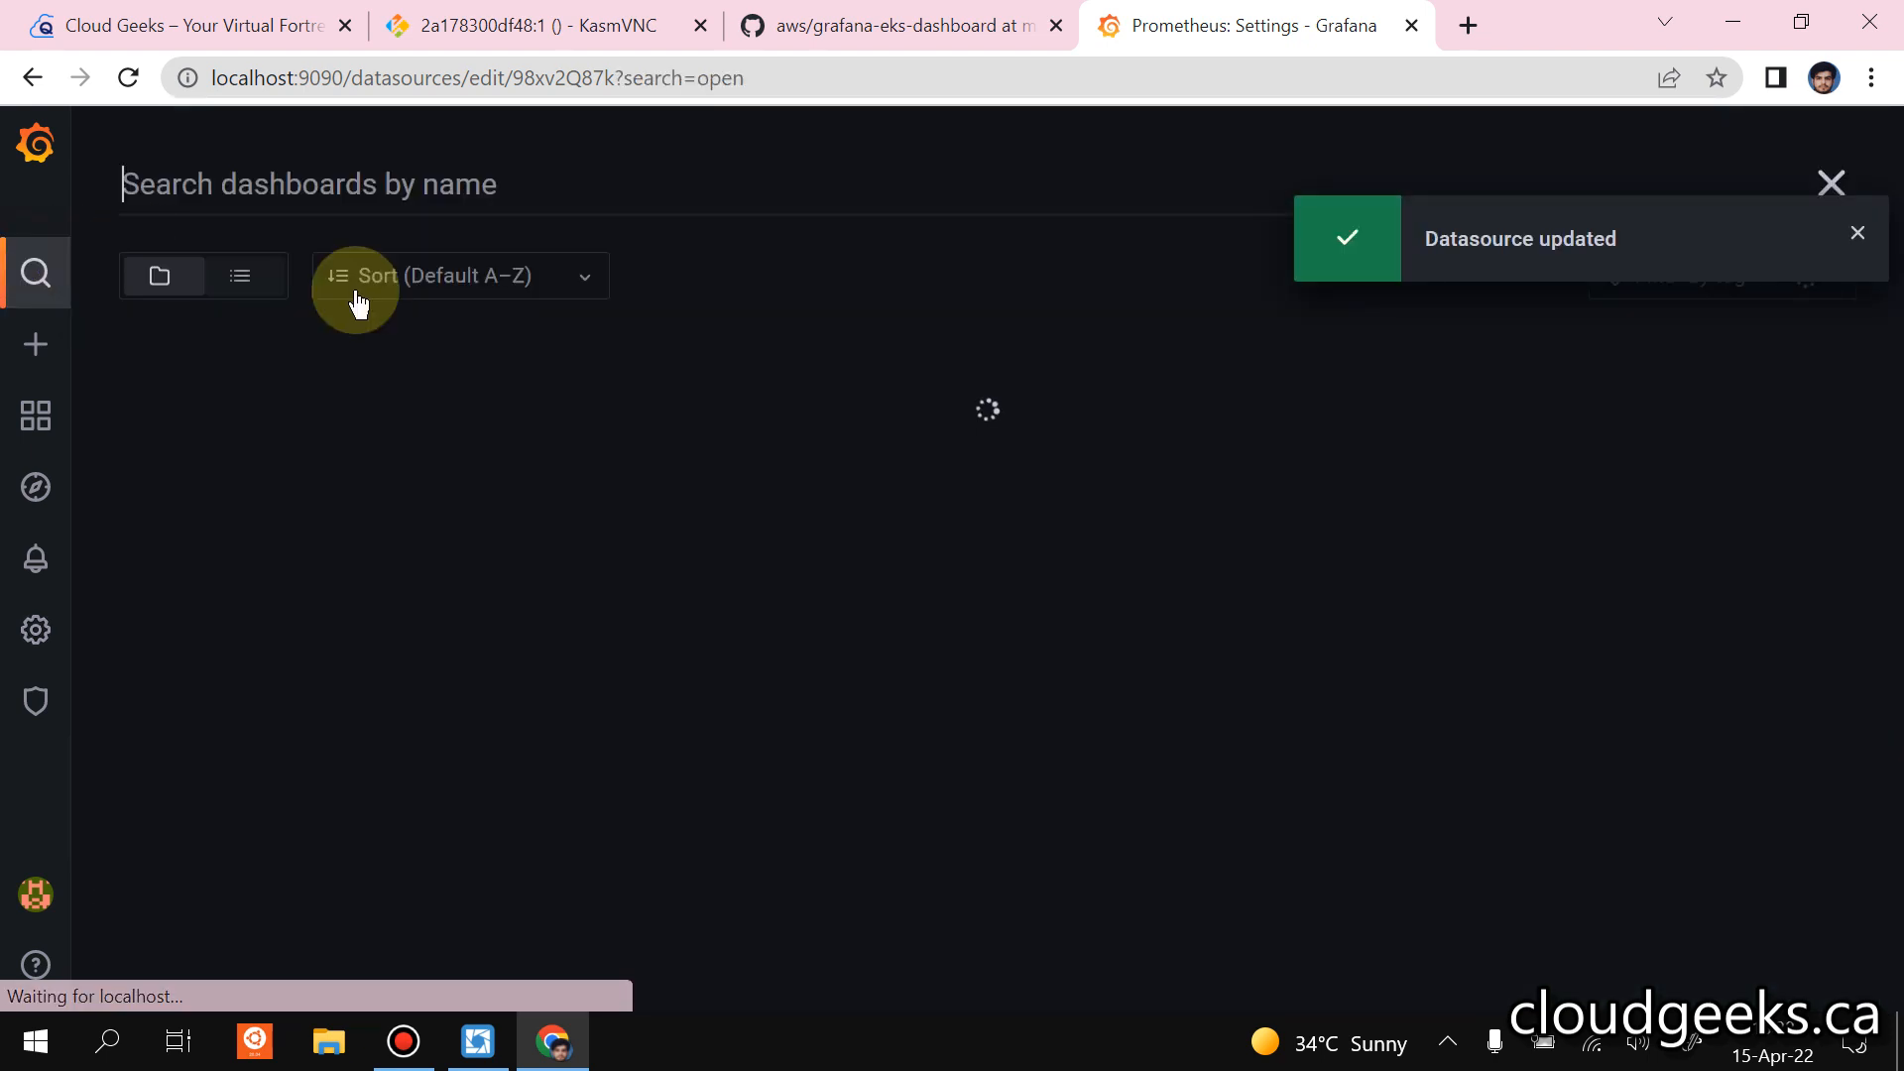
click(412, 605)
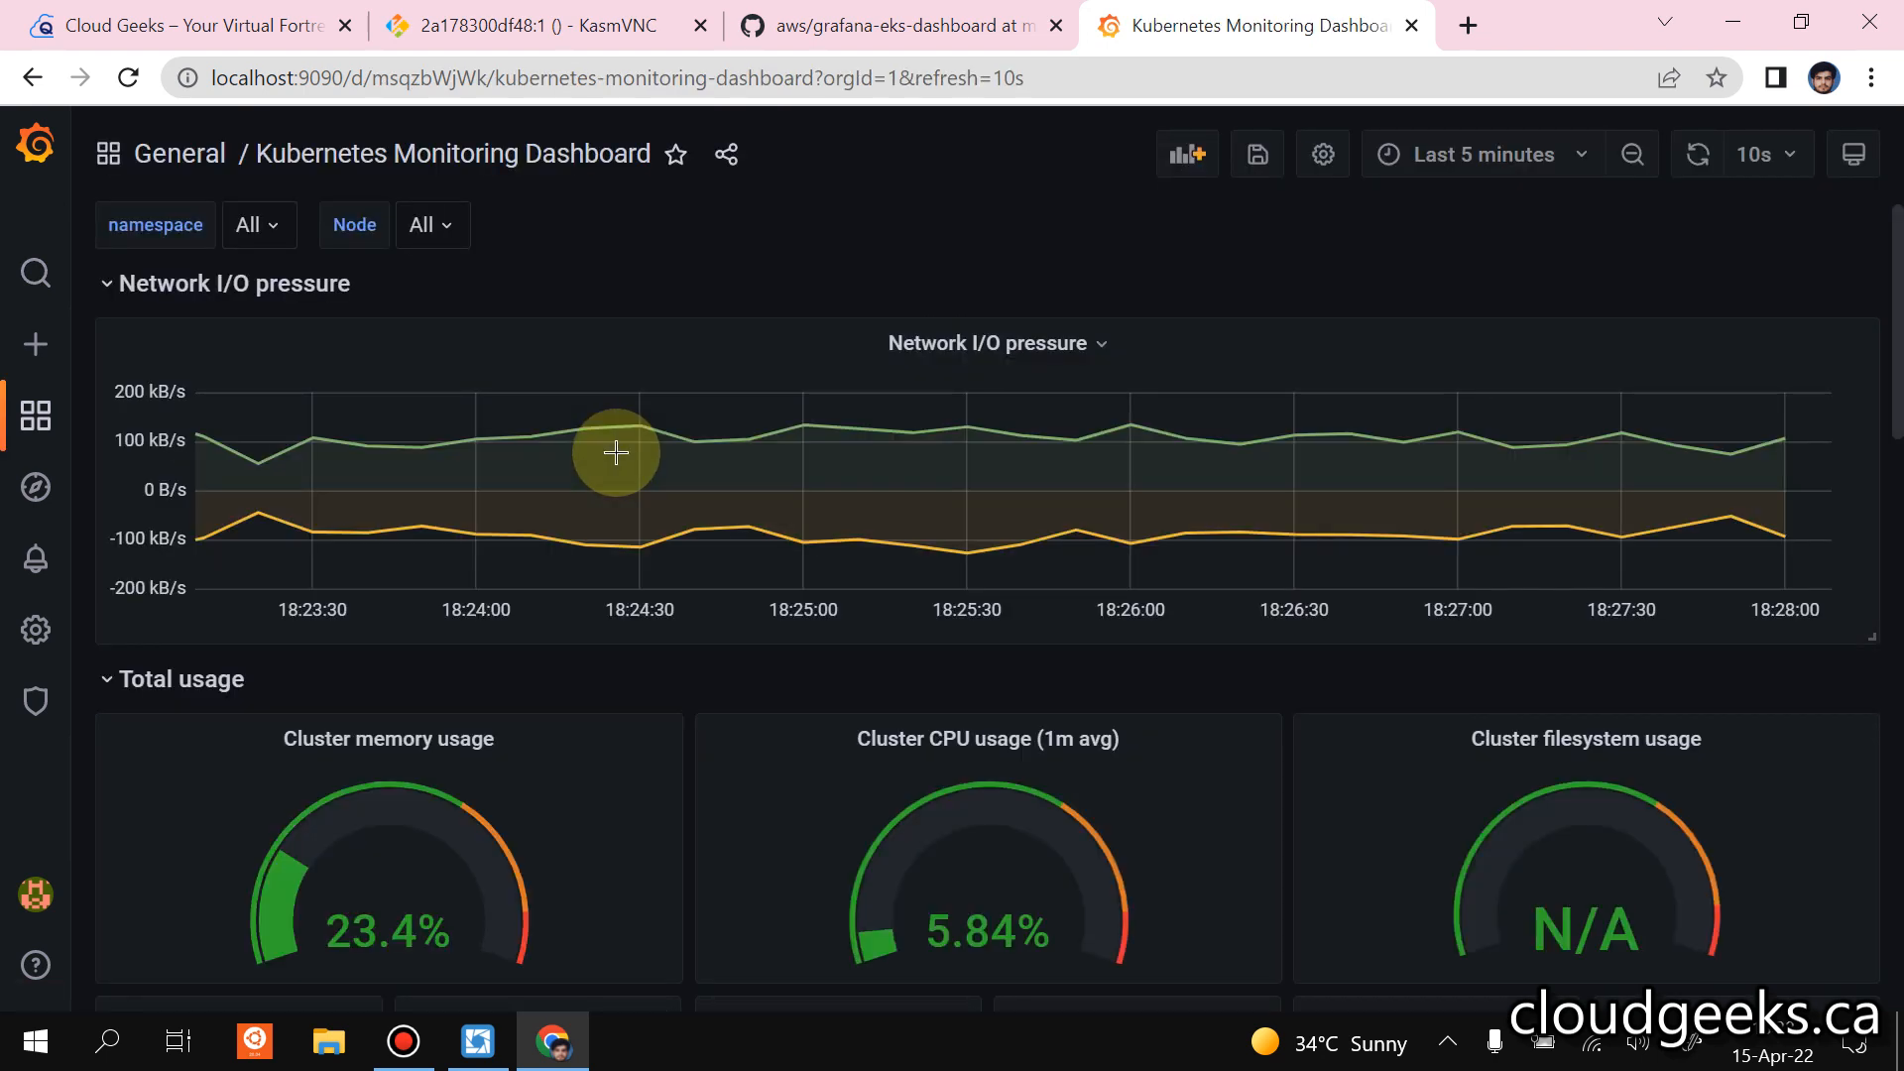
scroll(616, 454, down, 2)
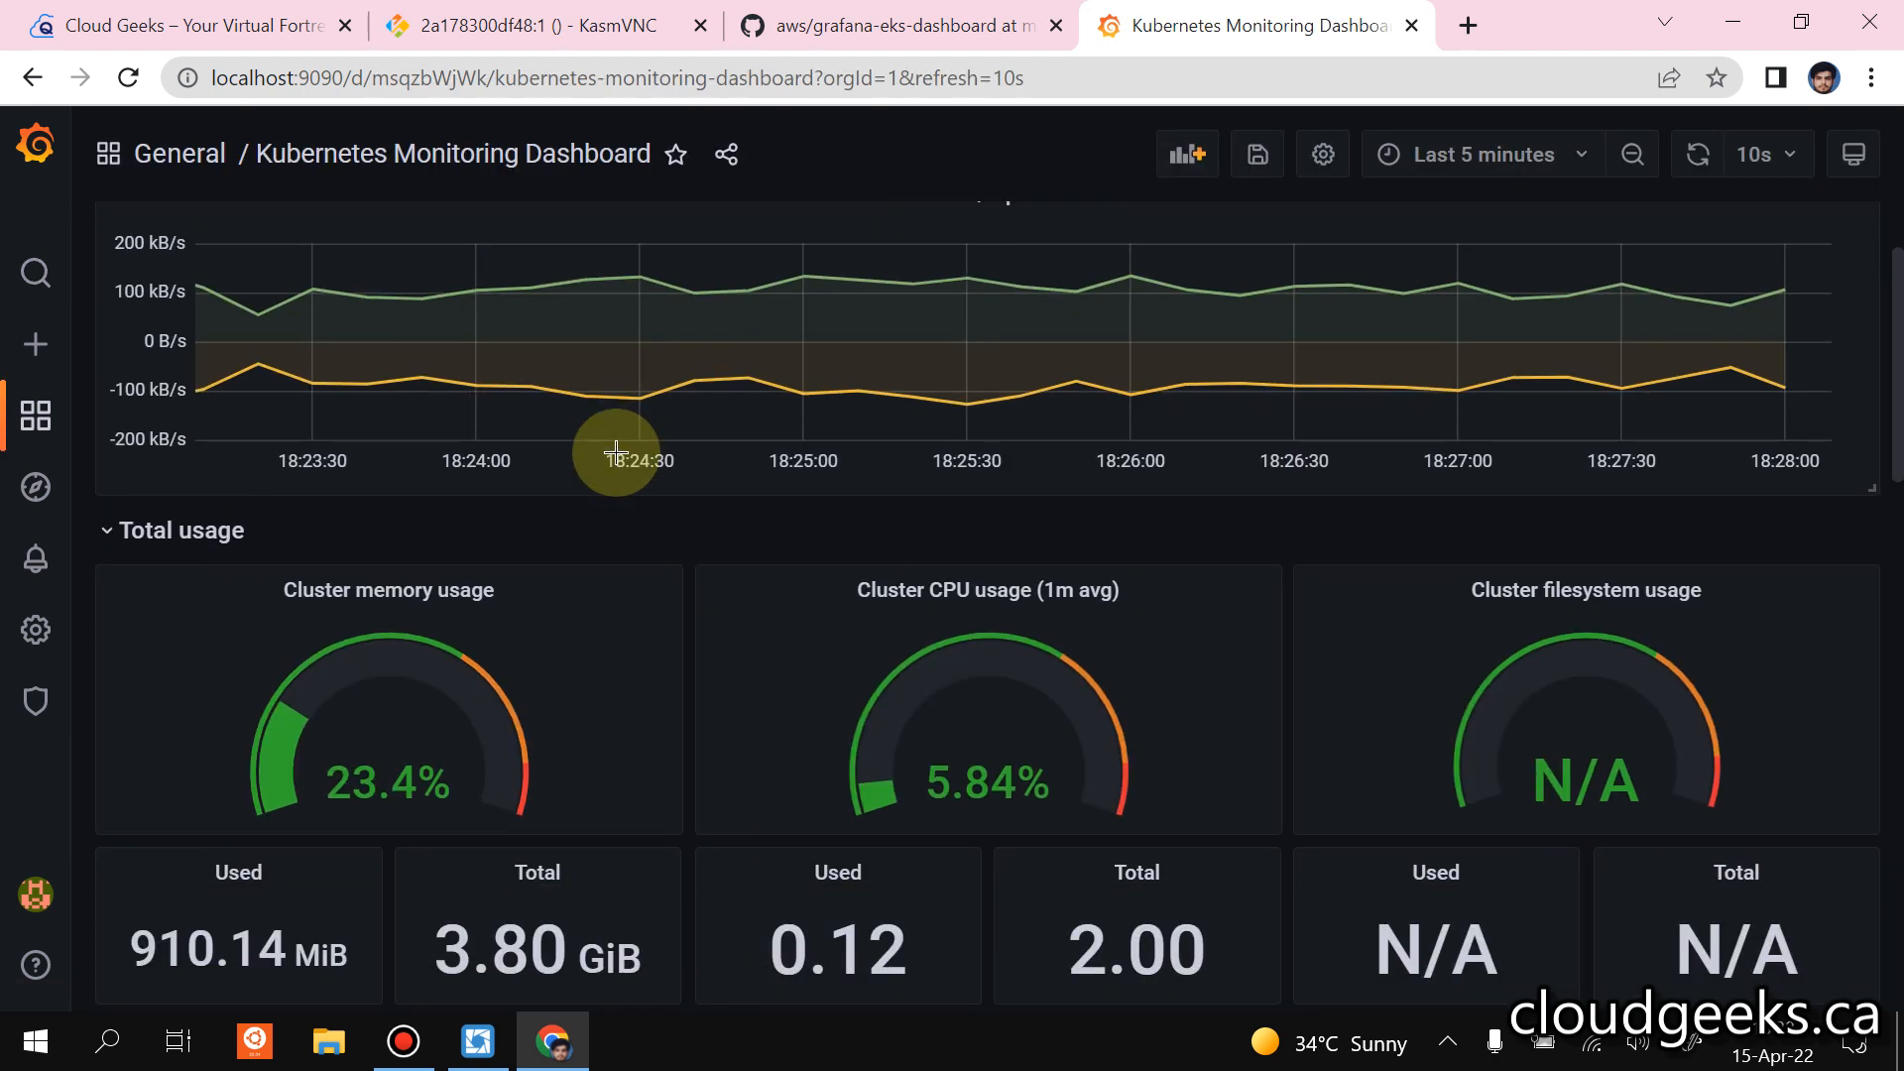
scroll(616, 453, down, 2)
scroll(557, 524, up, 4)
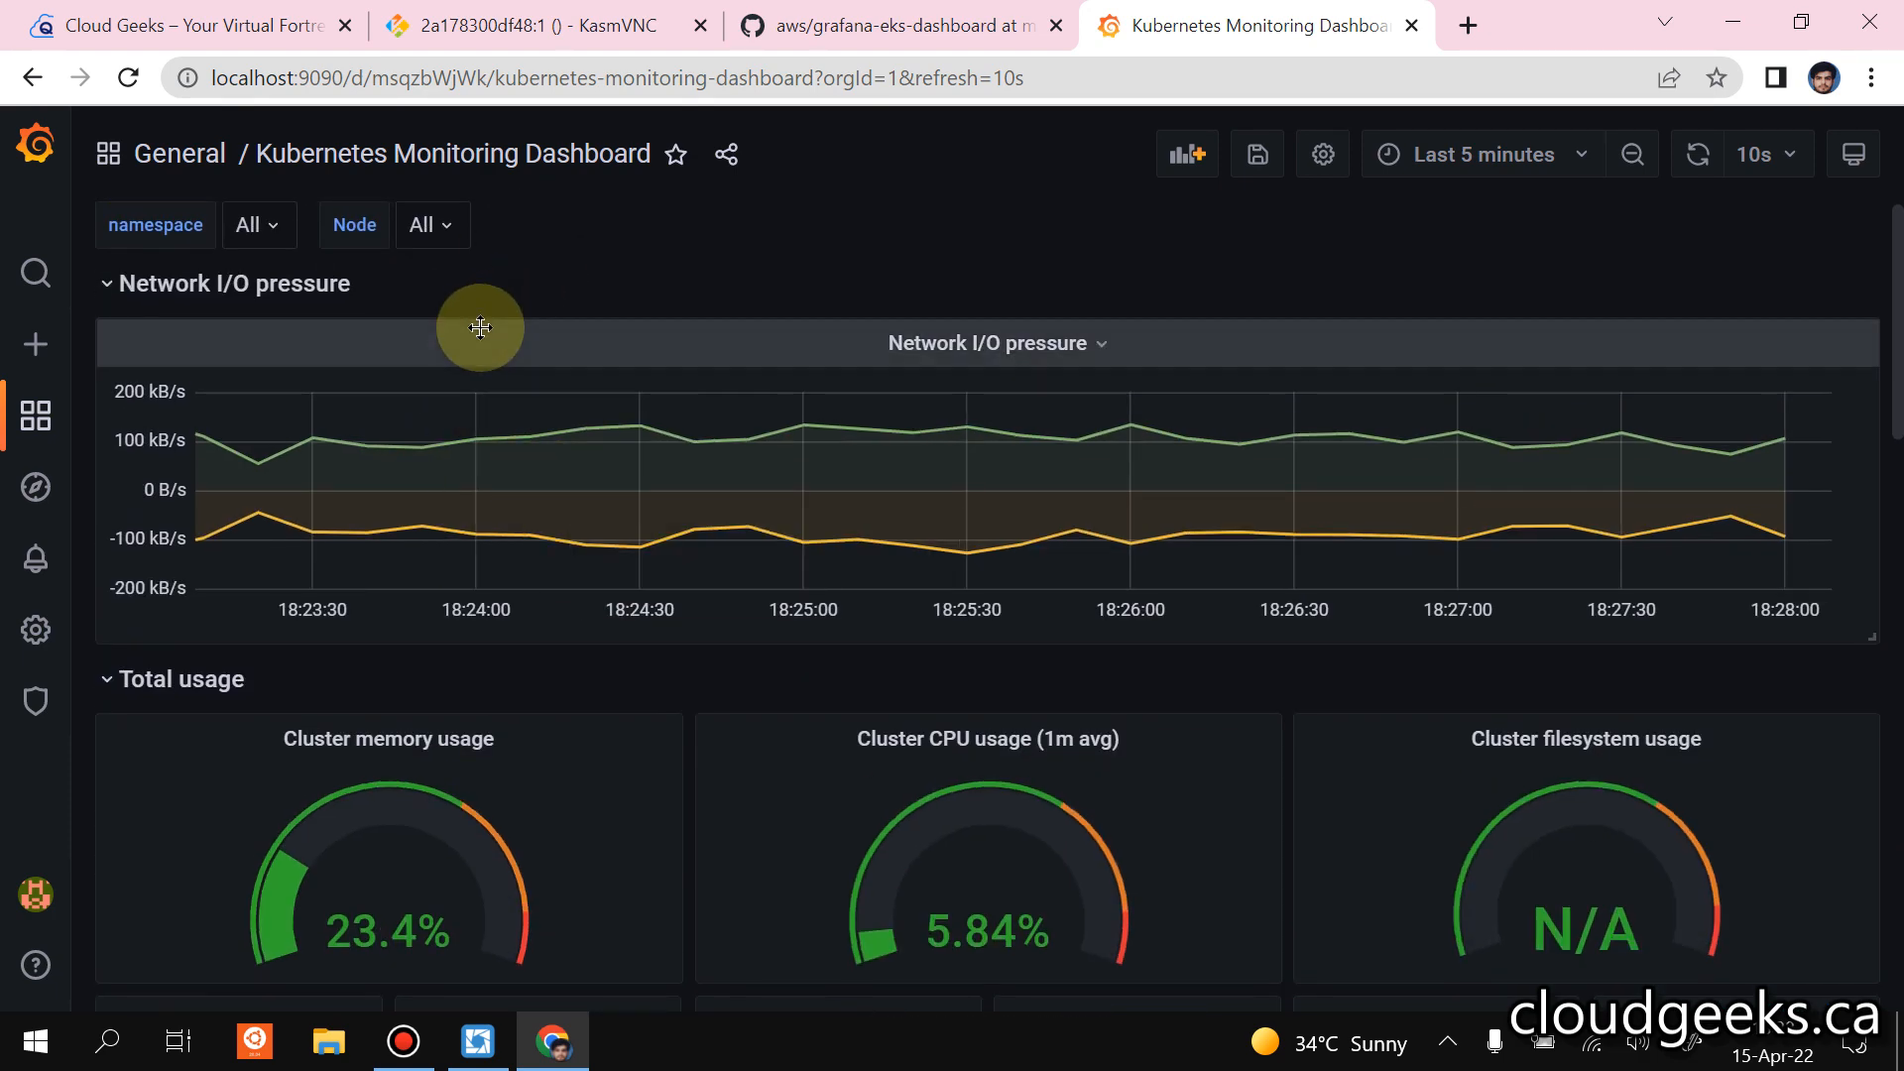
Switch to Lens, close the service details, and review the ports and endpoints of the services in the monitoring namespace.
click(477, 1041)
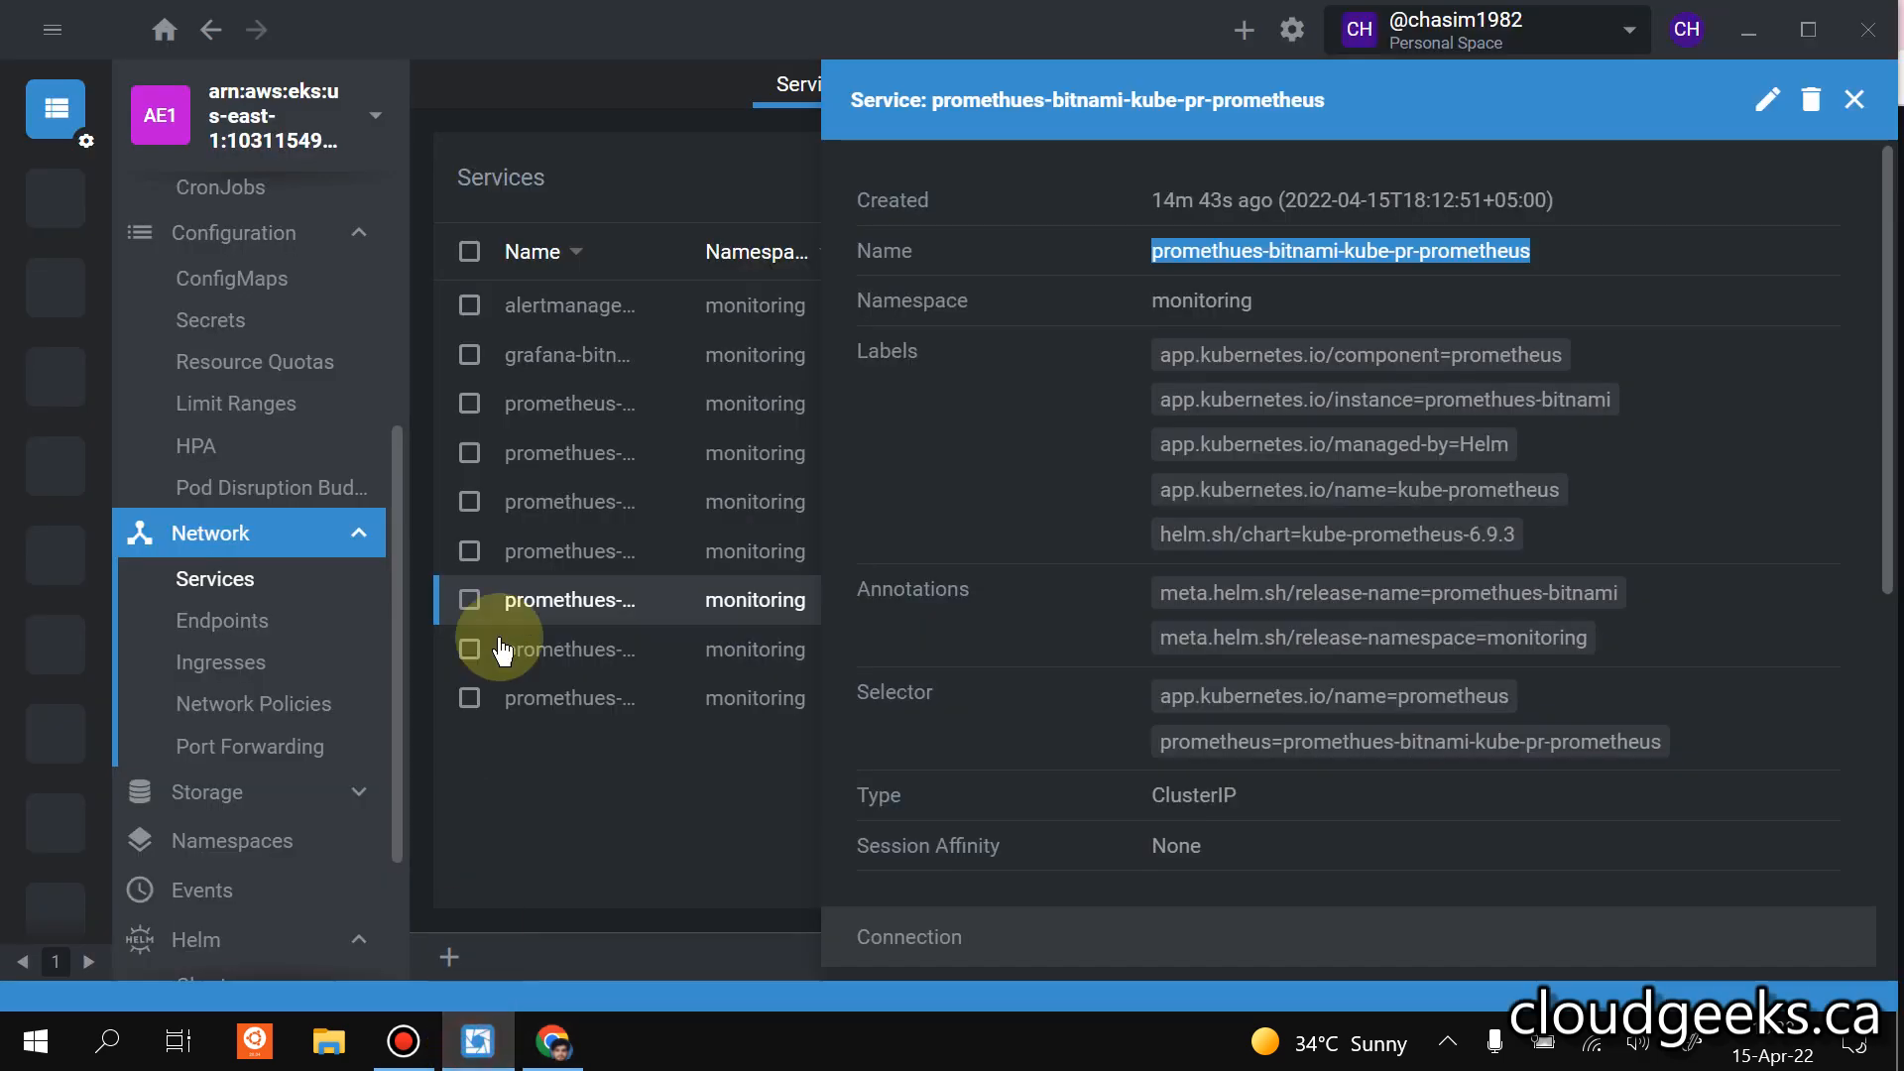
click(680, 871)
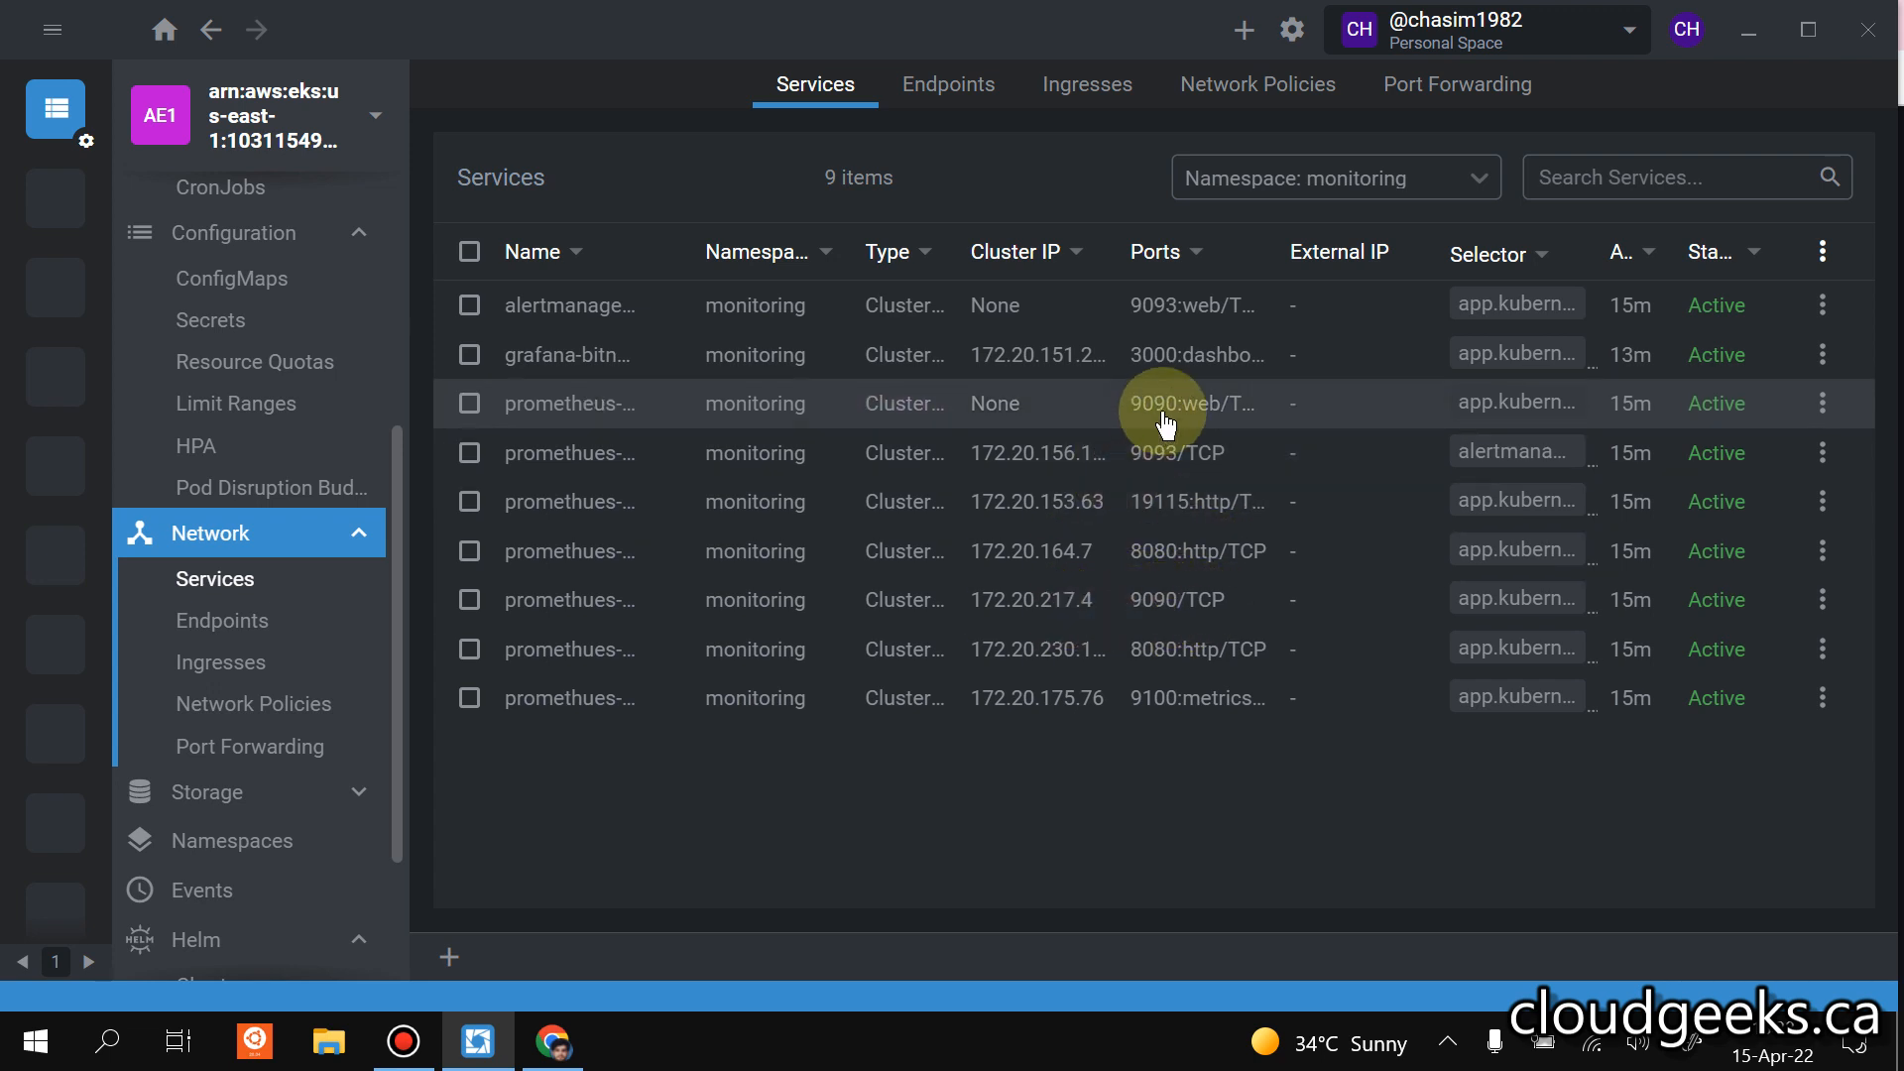
click(213, 620)
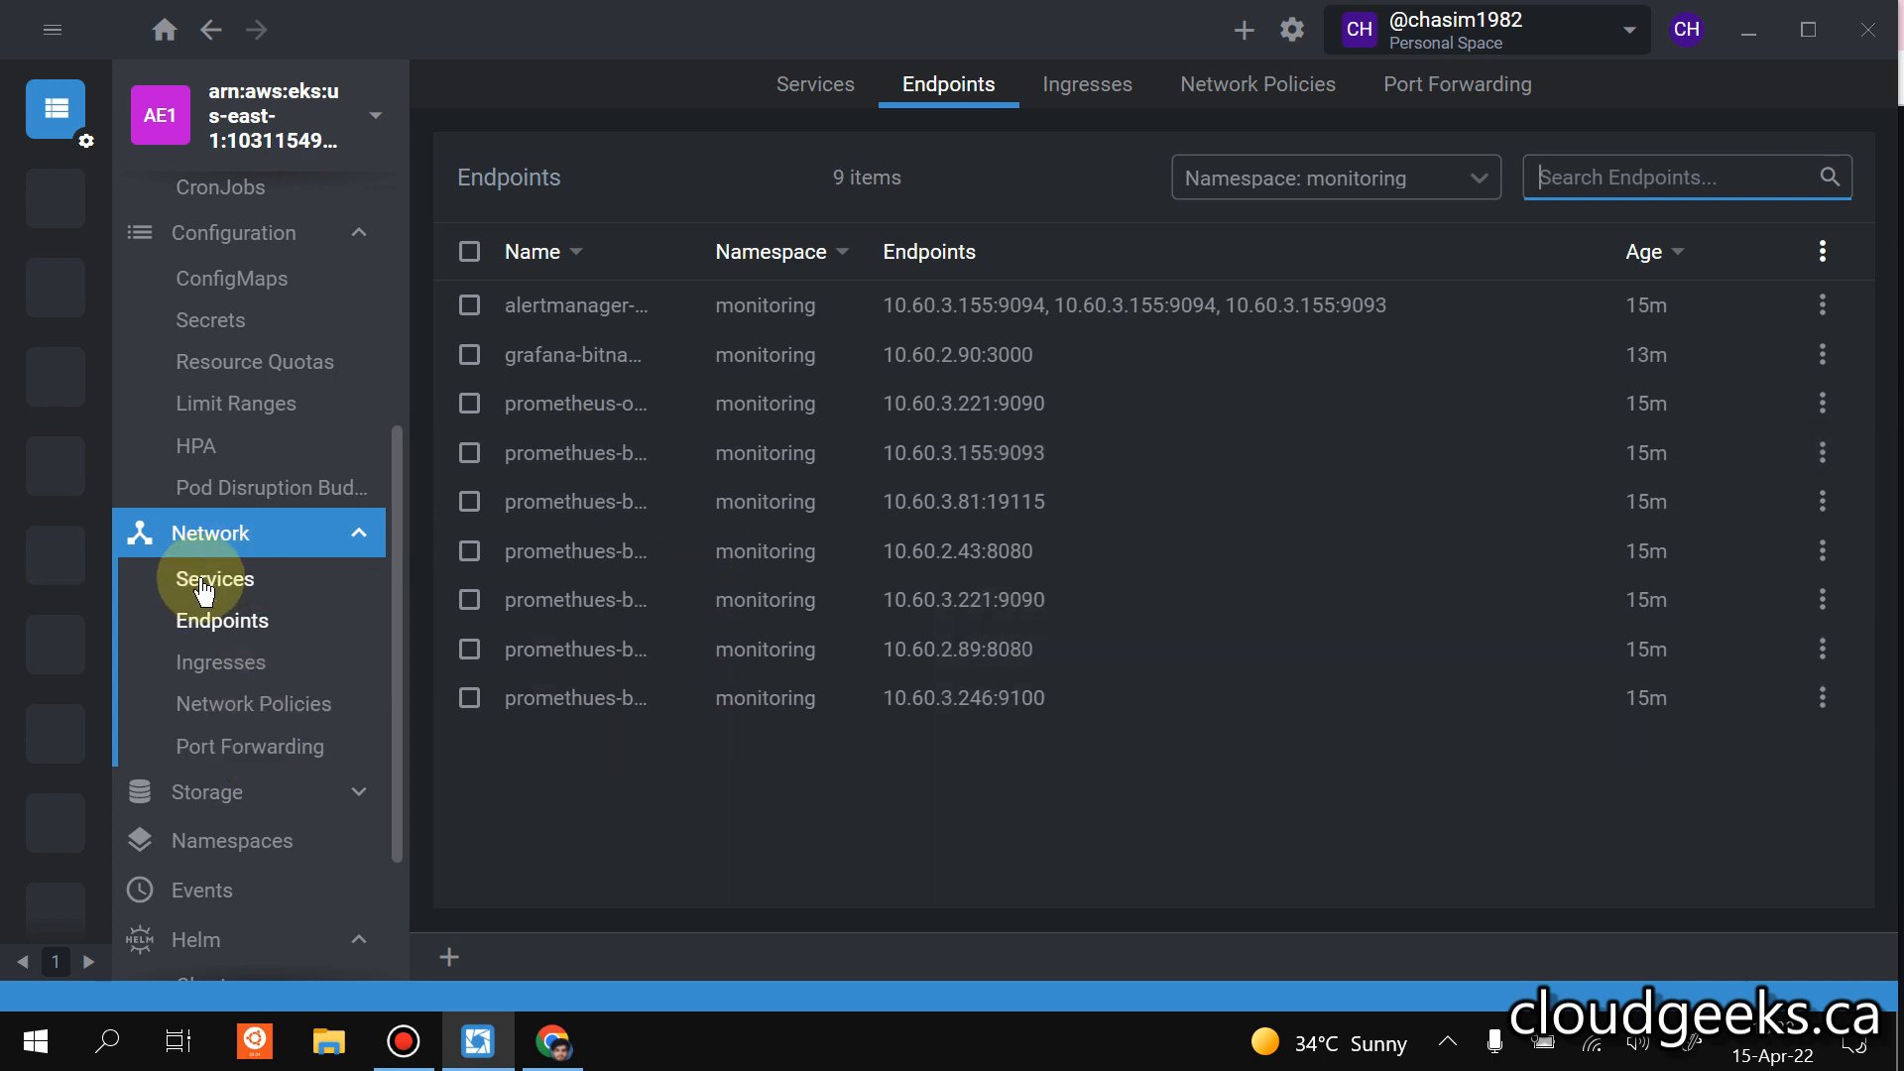
click(246, 585)
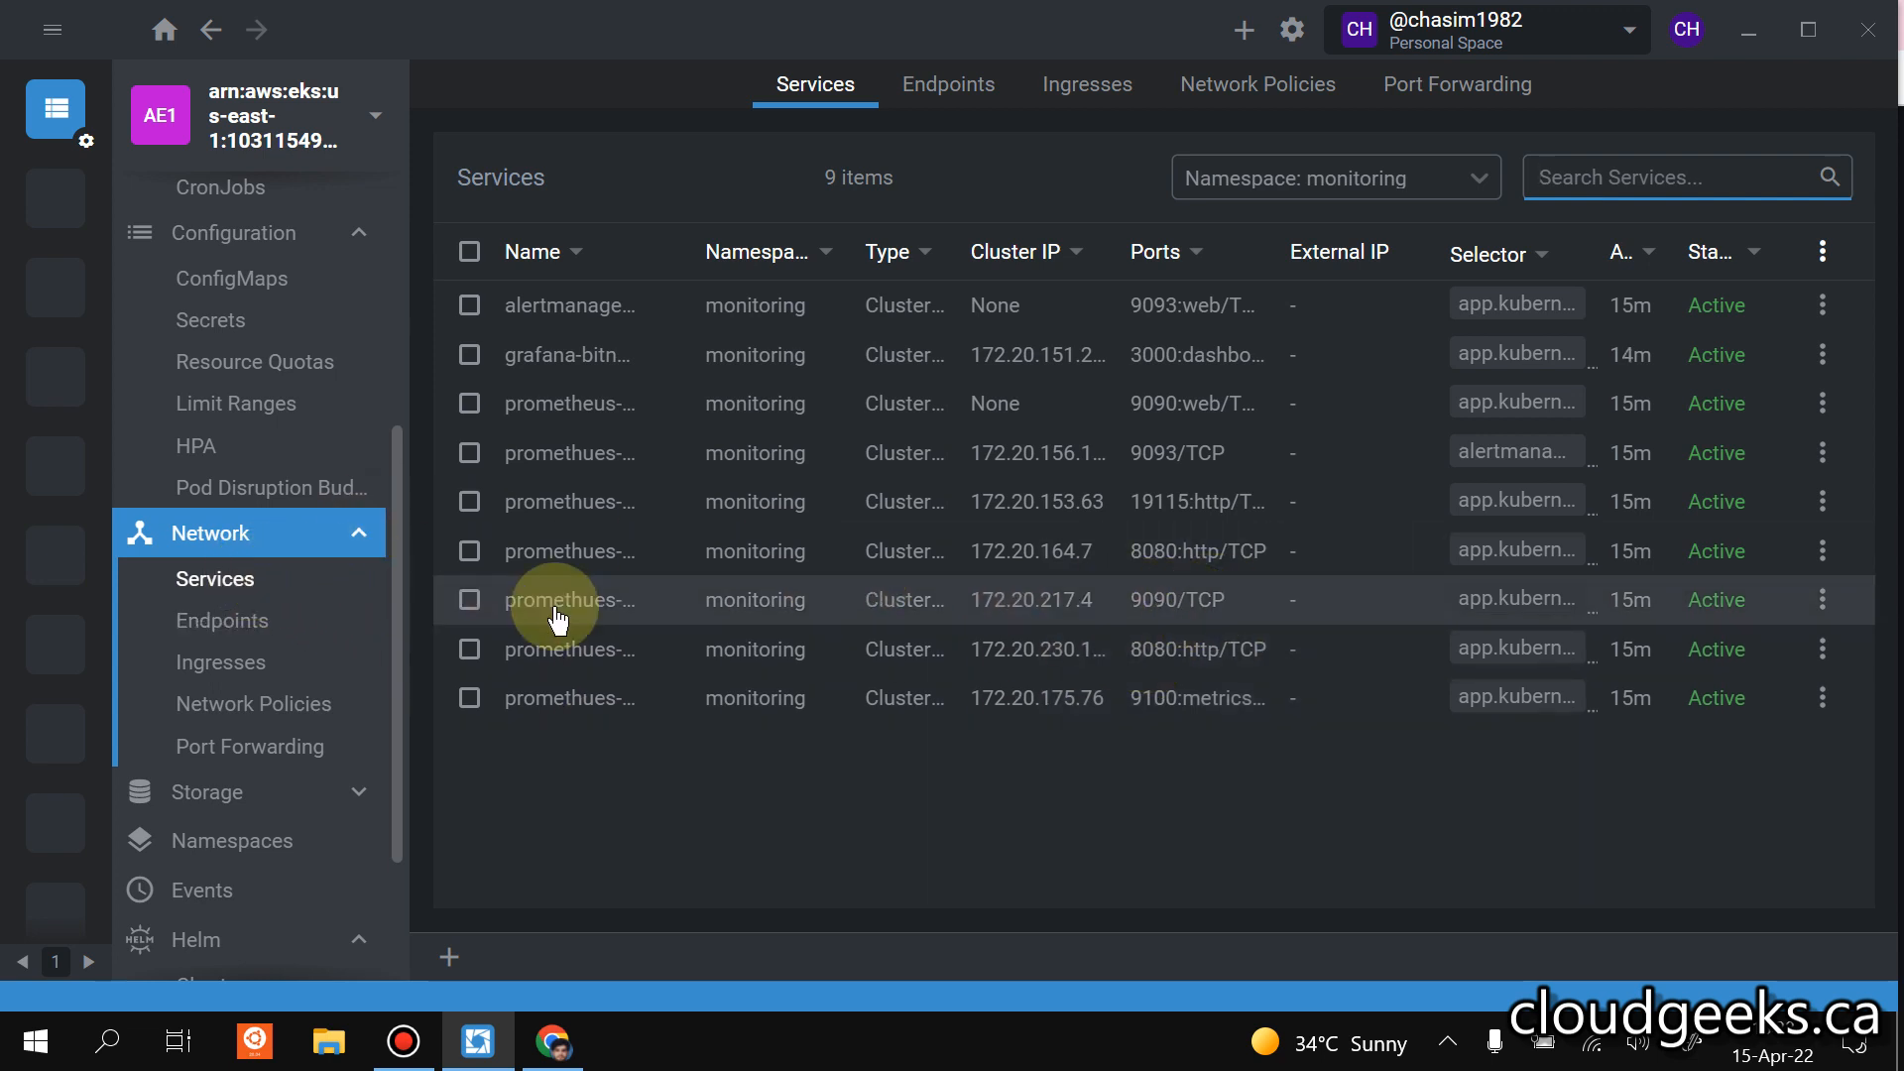
Open the promethues-bitnami-kube-pr-prometheus service on port 9090, highlight its name, and close the details.
click(593, 607)
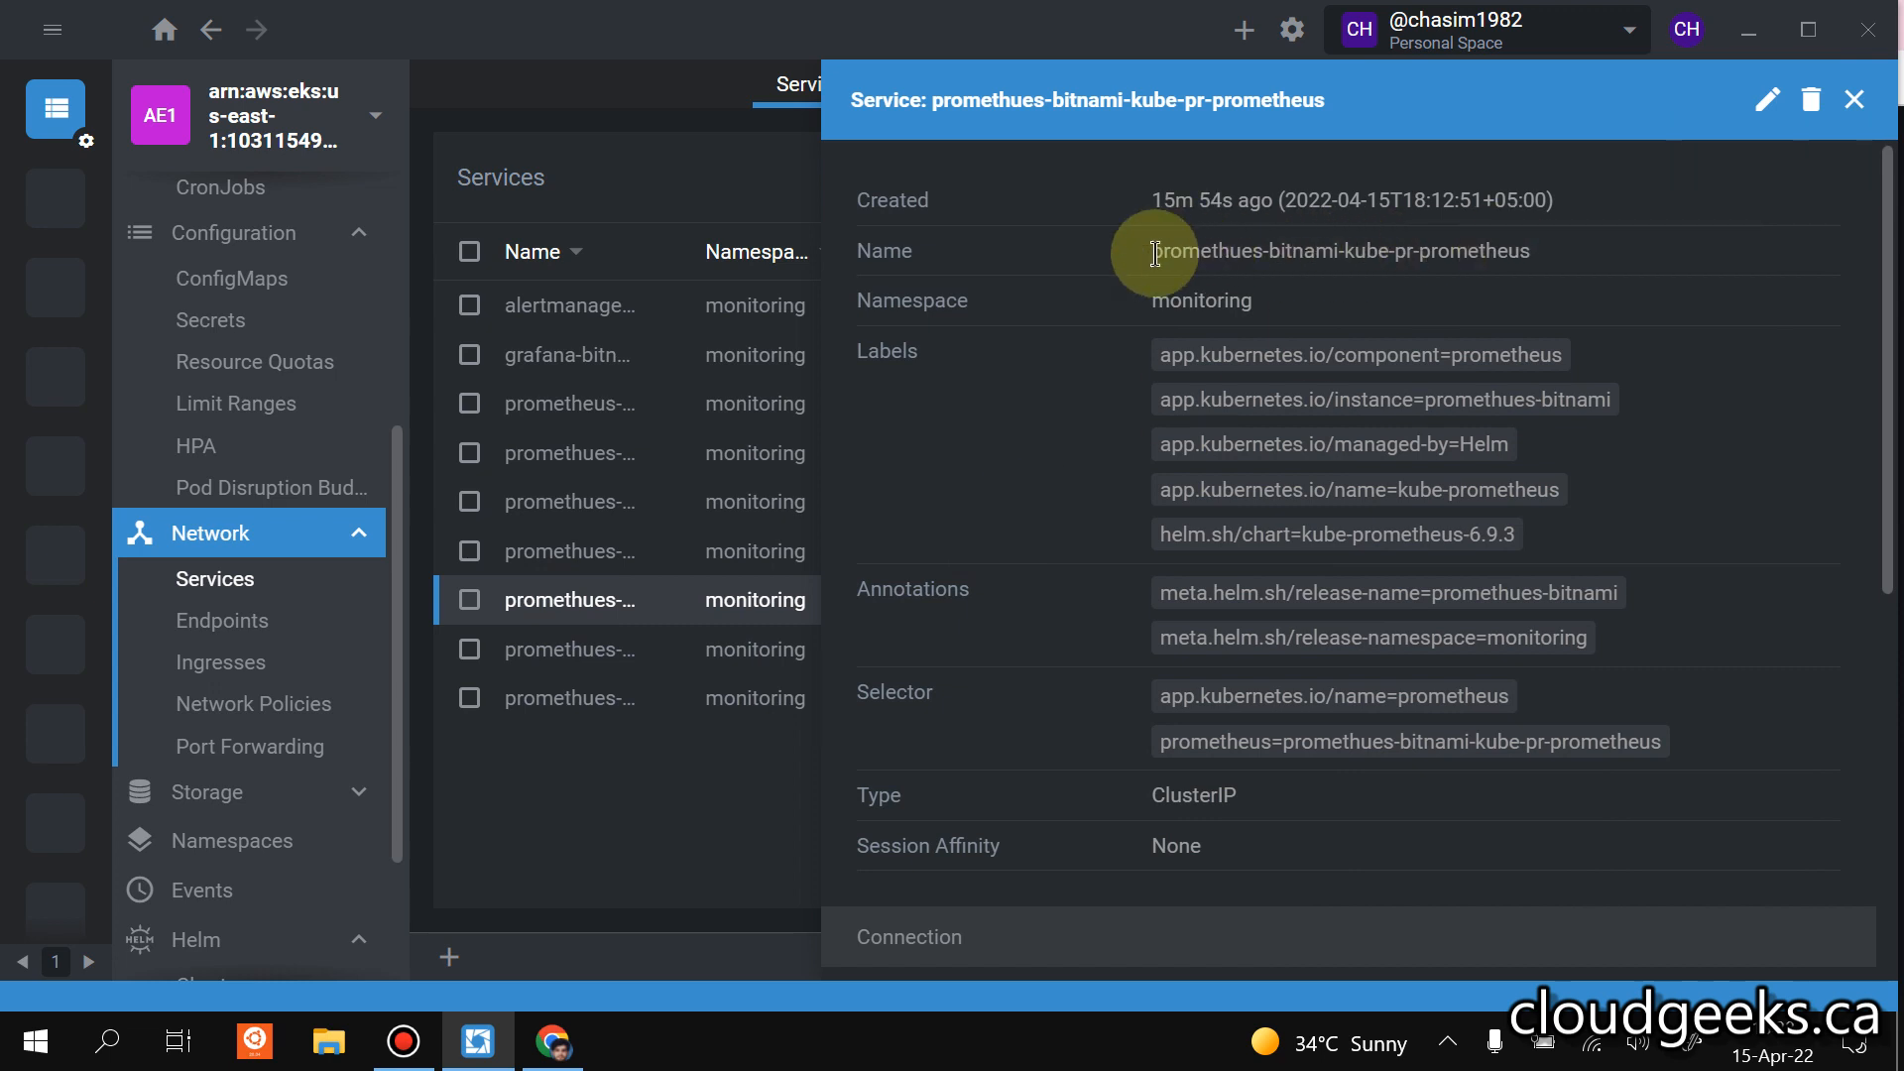
drag(1151, 252, 1559, 250)
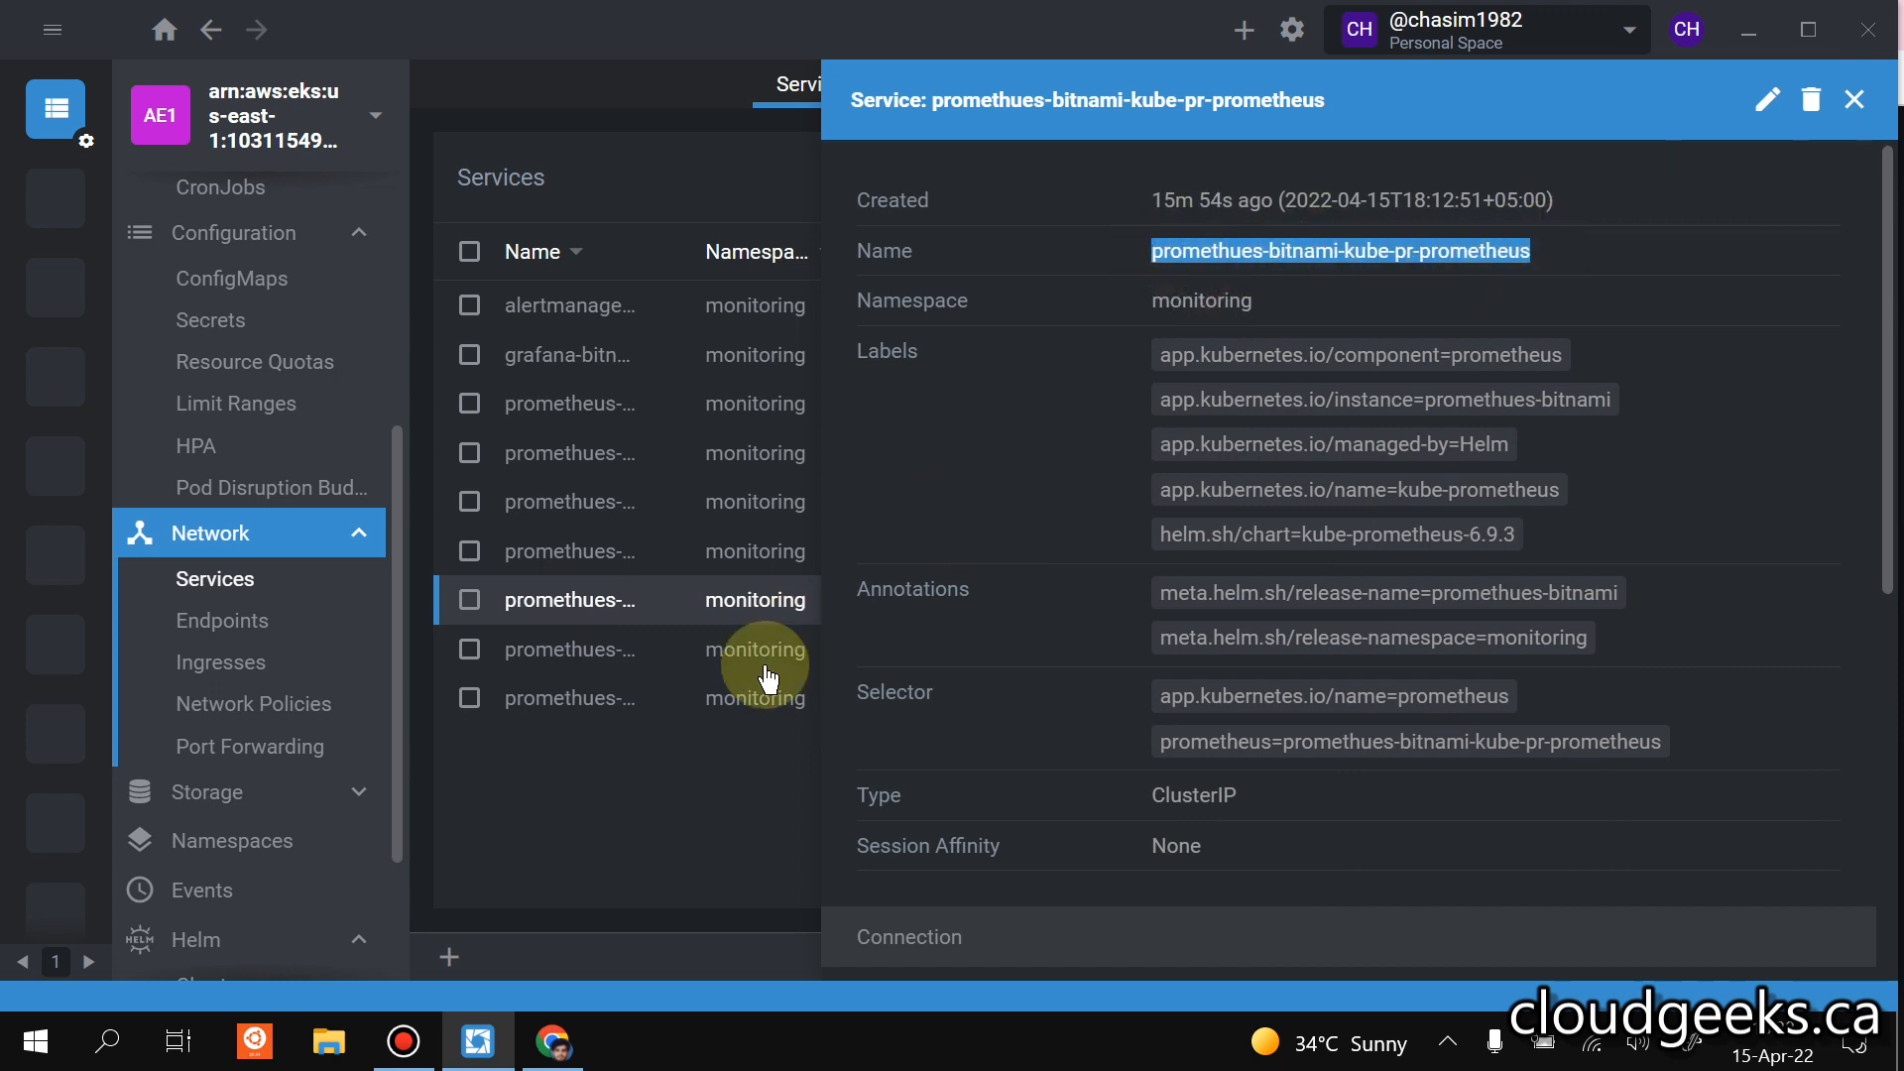
click(700, 781)
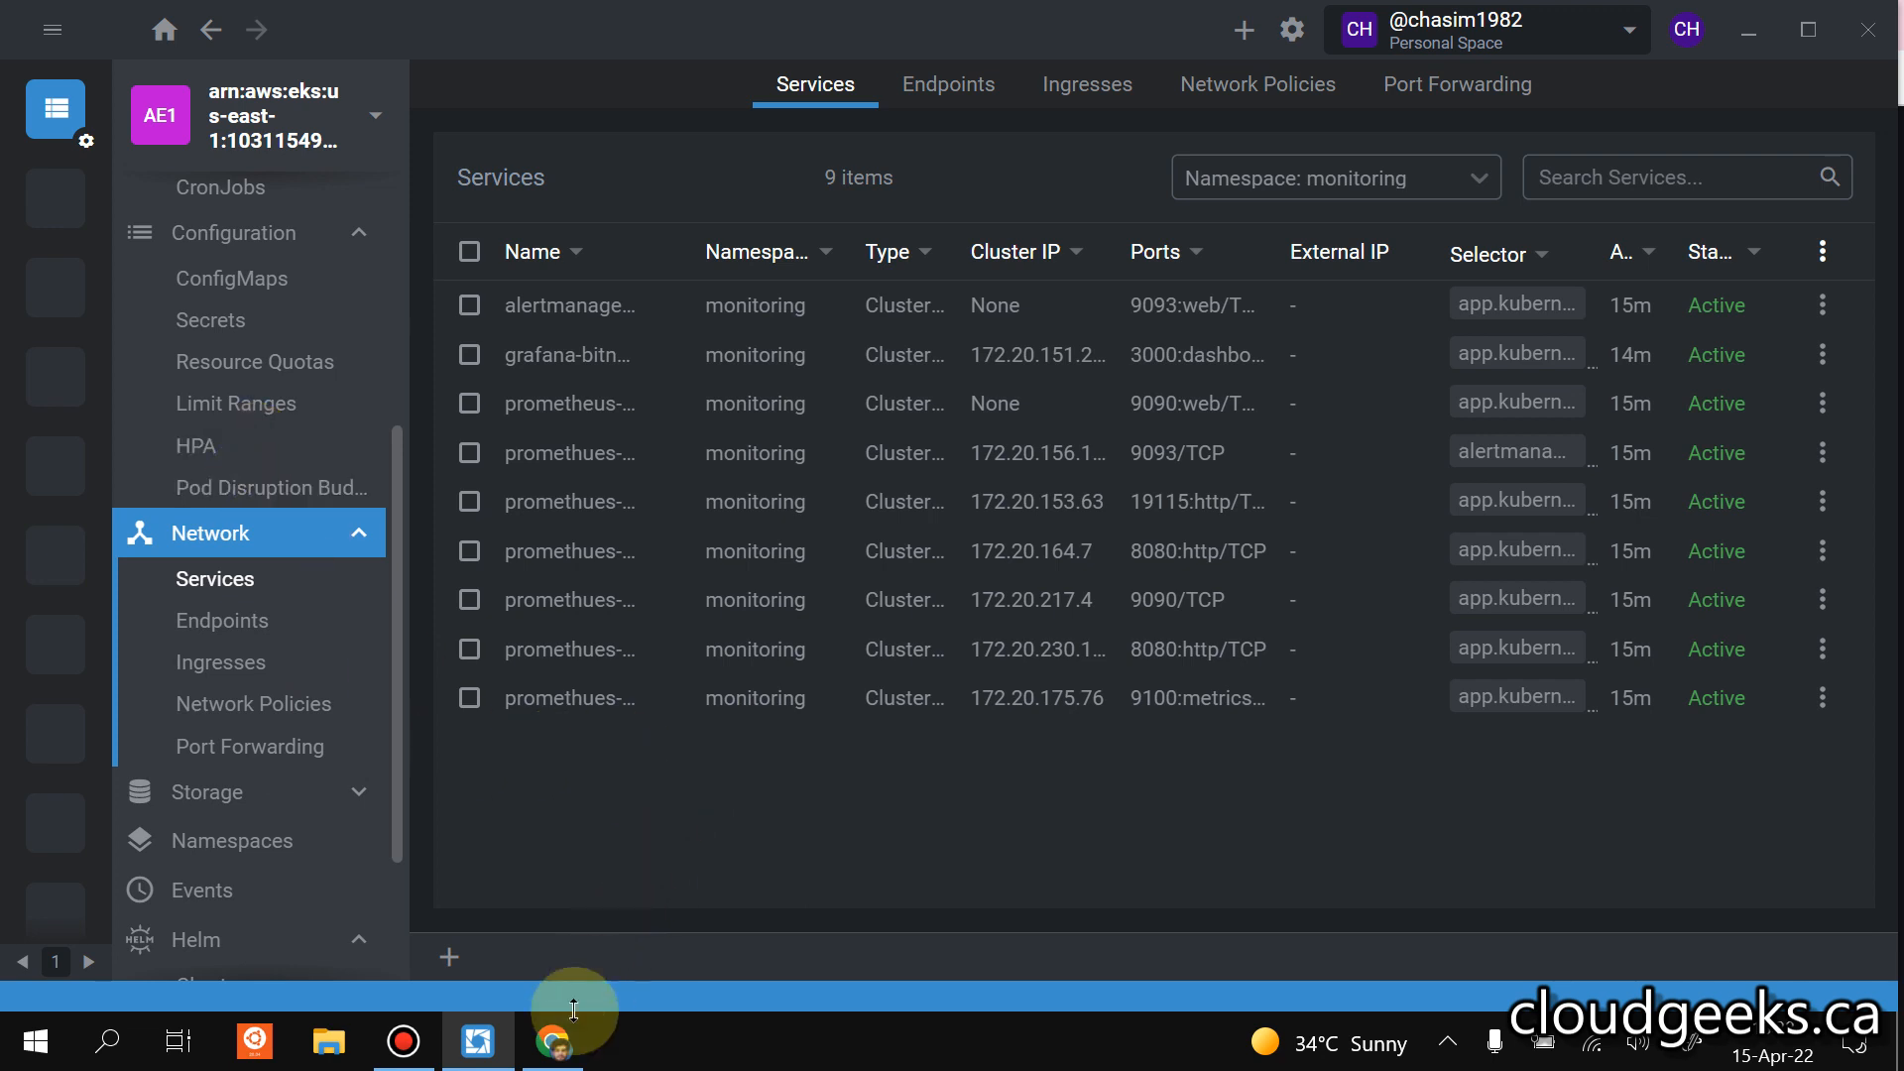
Return to the Grafana dashboard in Chrome, view the namespace filter options, and examine the cluster usage and pod CPU, memory and network panels.
click(555, 1039)
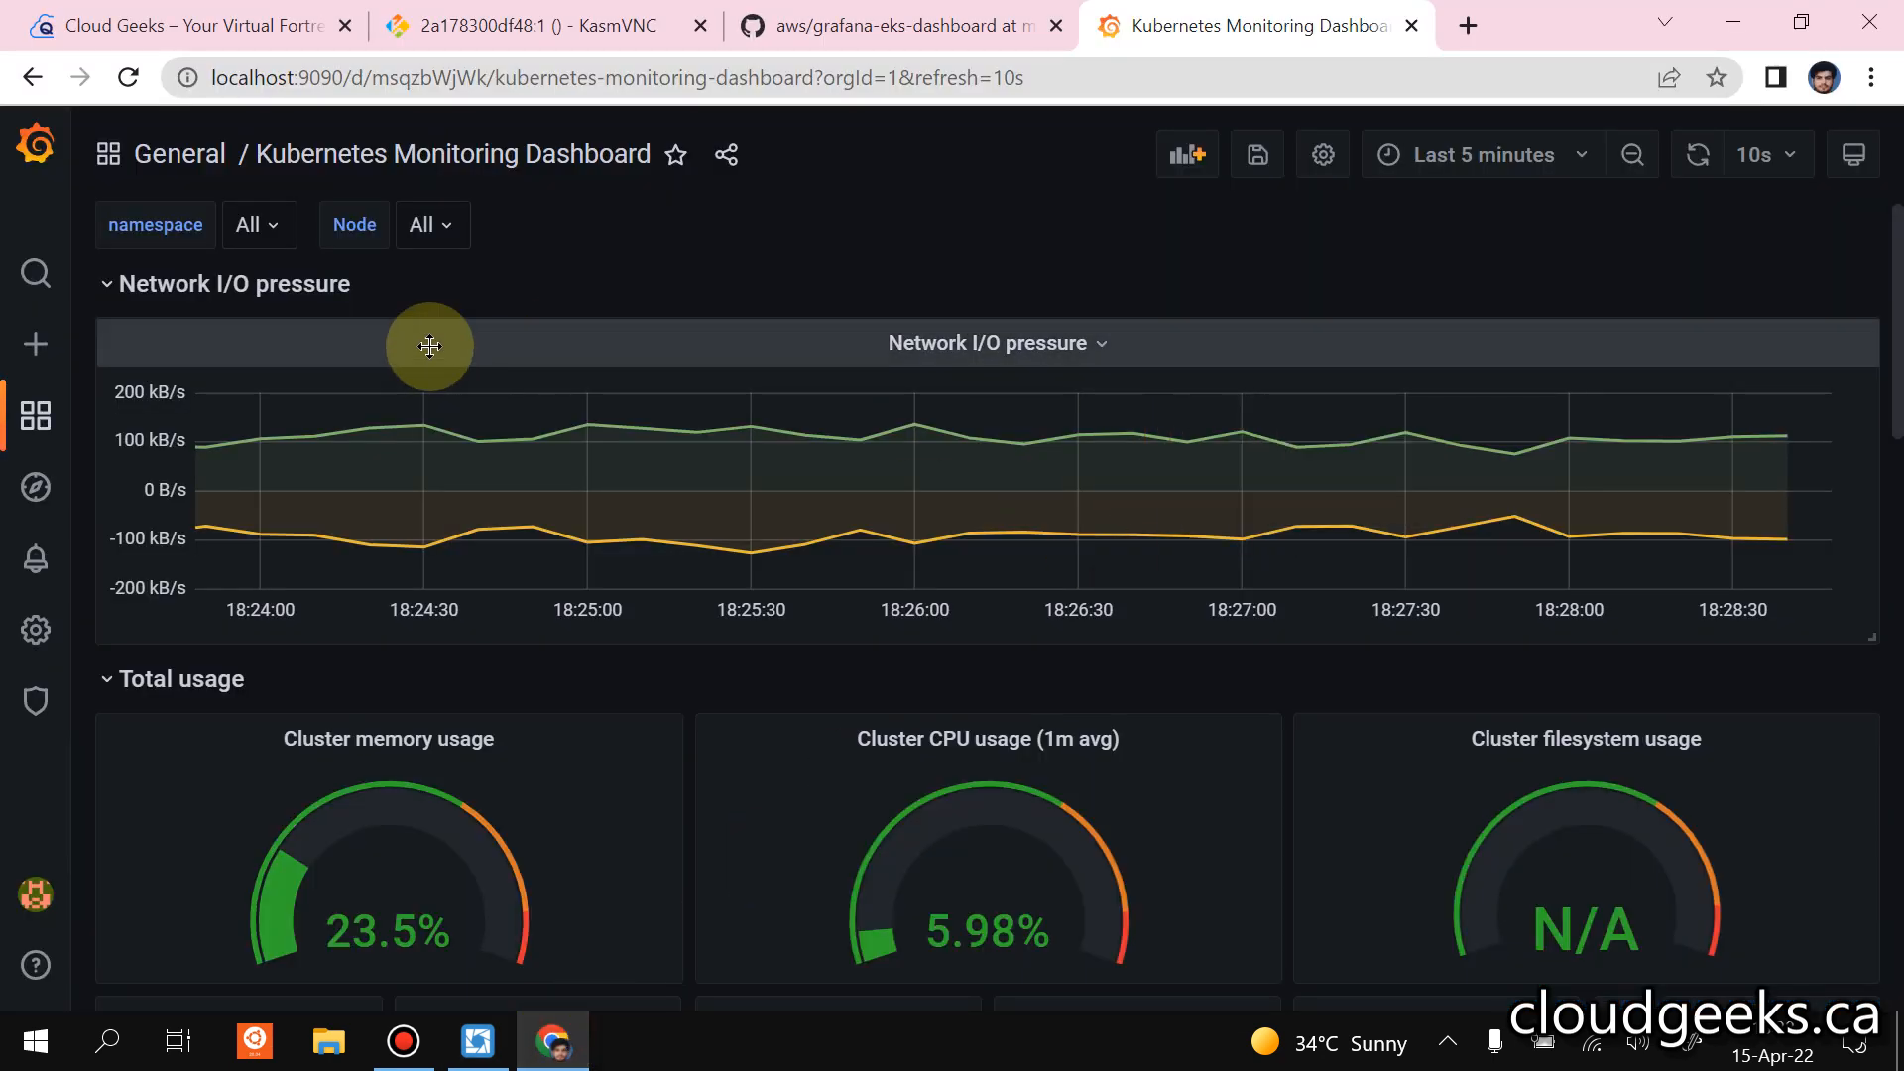
scroll(481, 304, down, 1)
scroll(481, 304, up, 1)
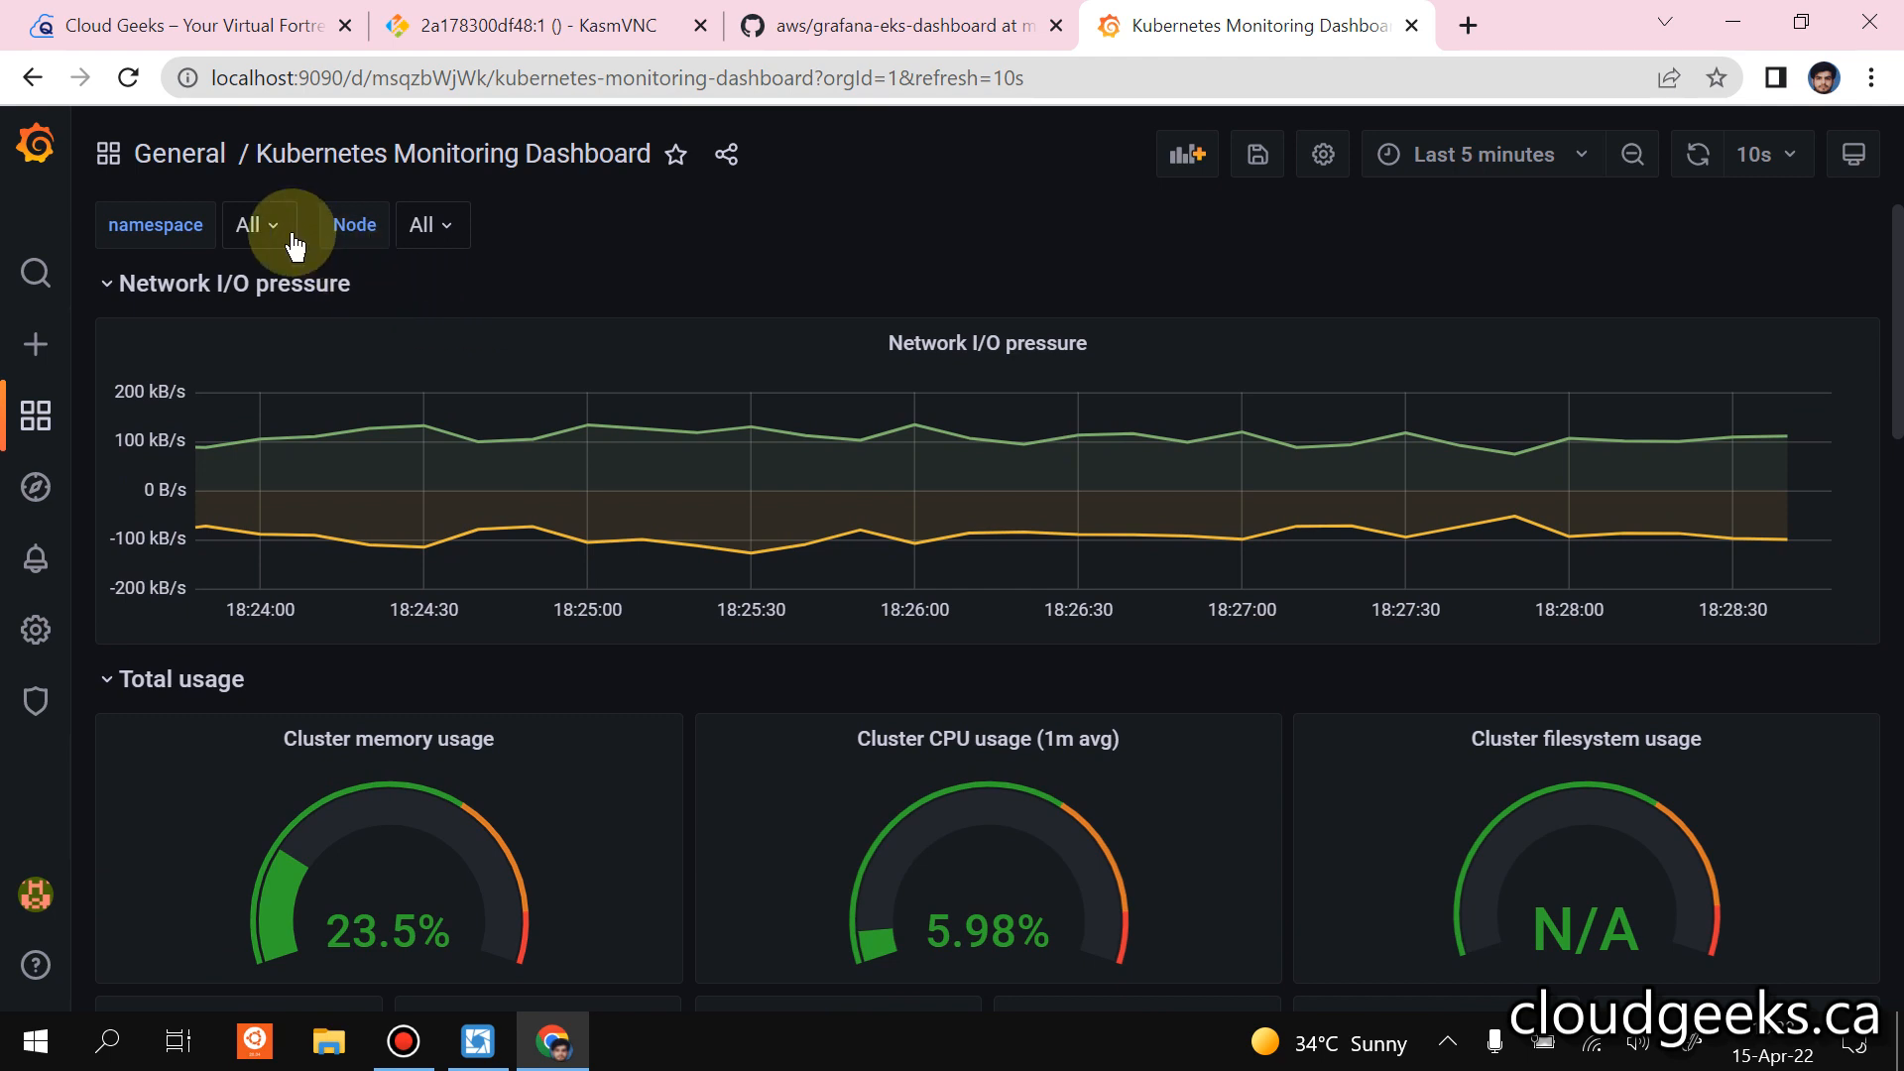
click(260, 228)
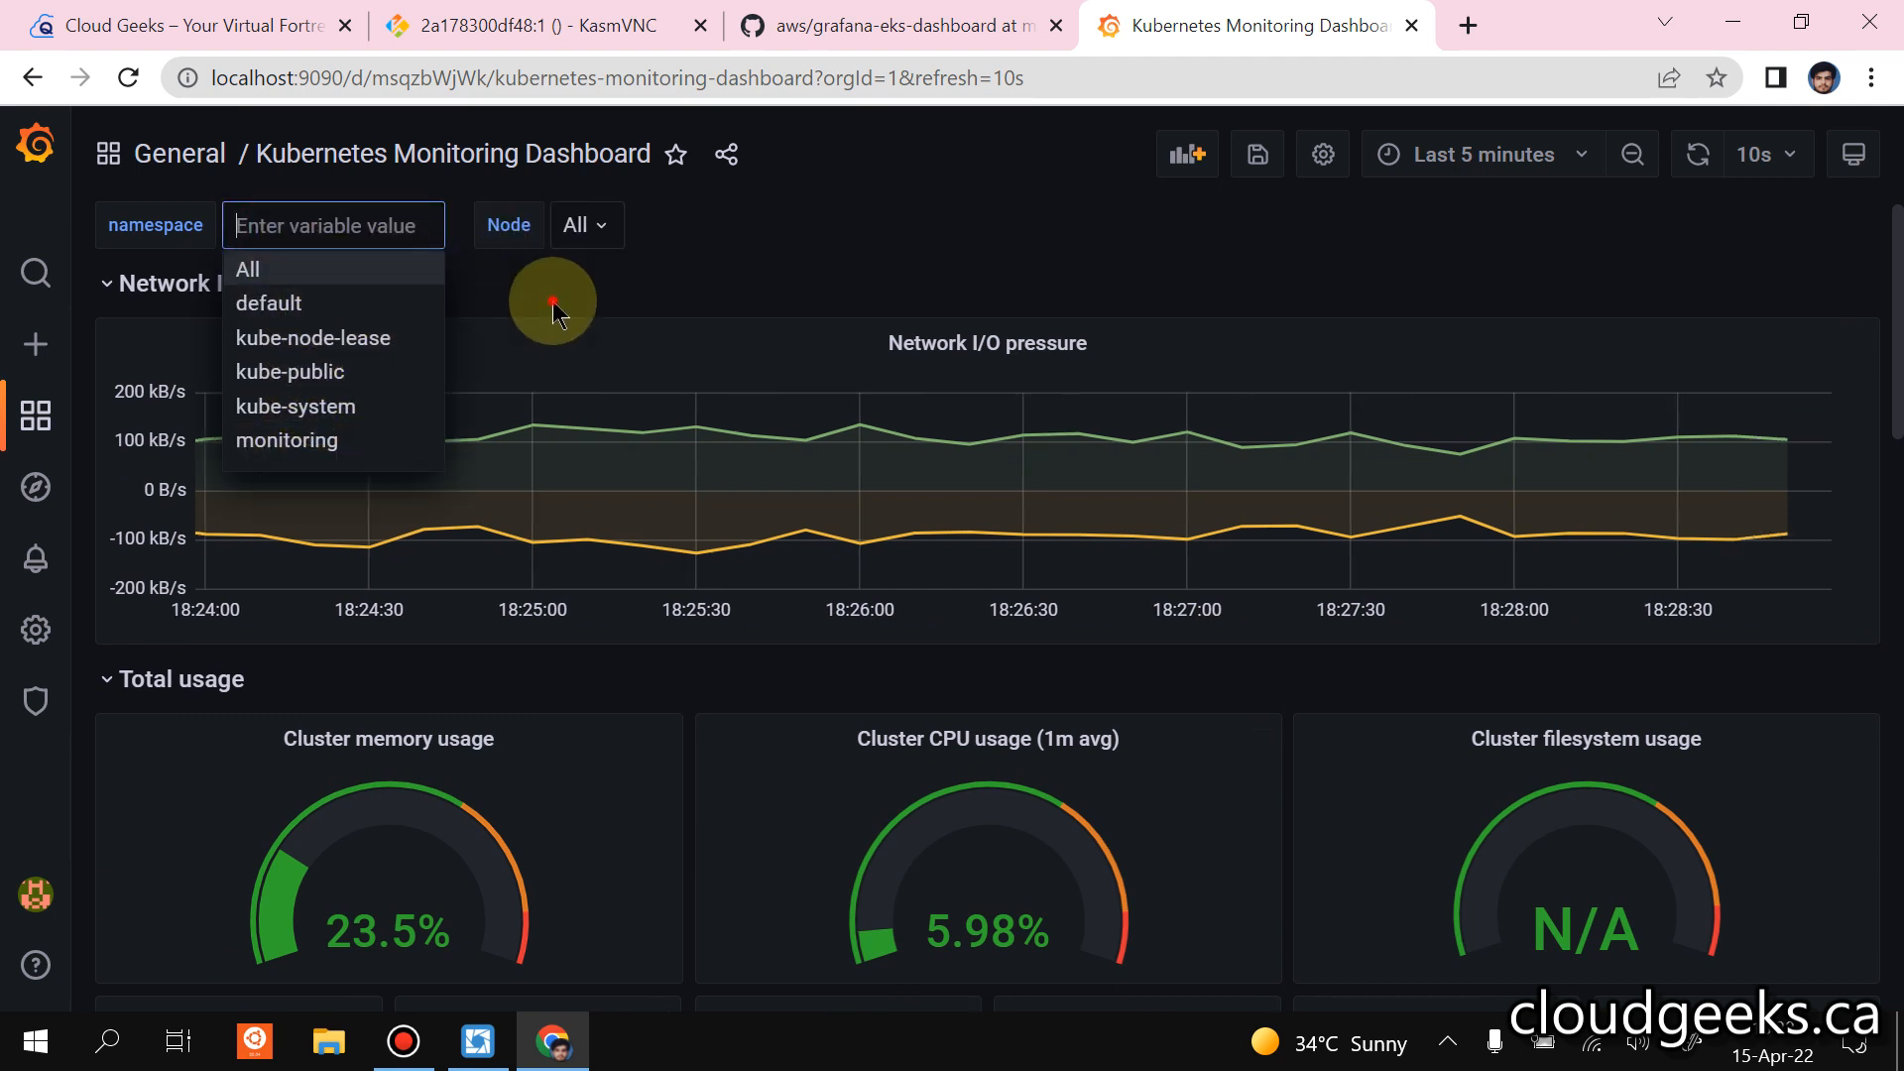
click(586, 272)
scroll(480, 271, down, 6)
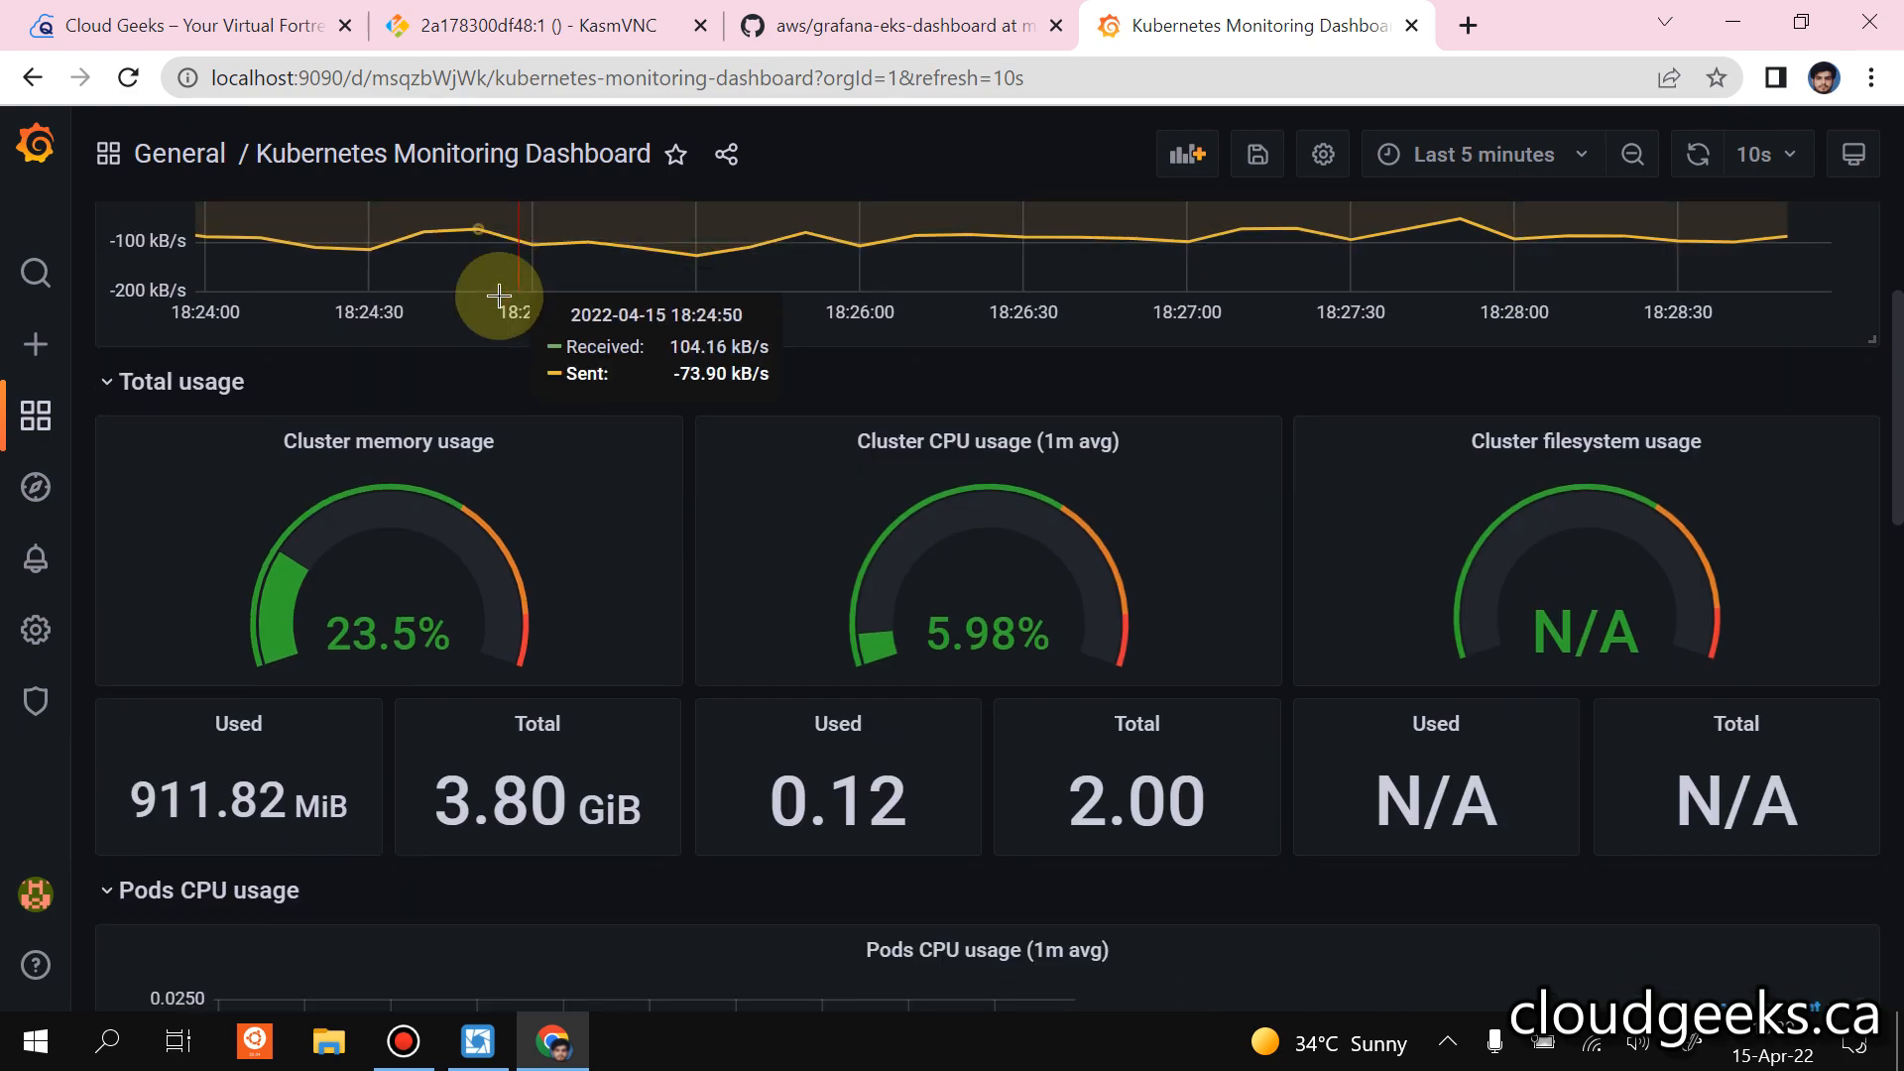
scroll(381, 402, down, 6)
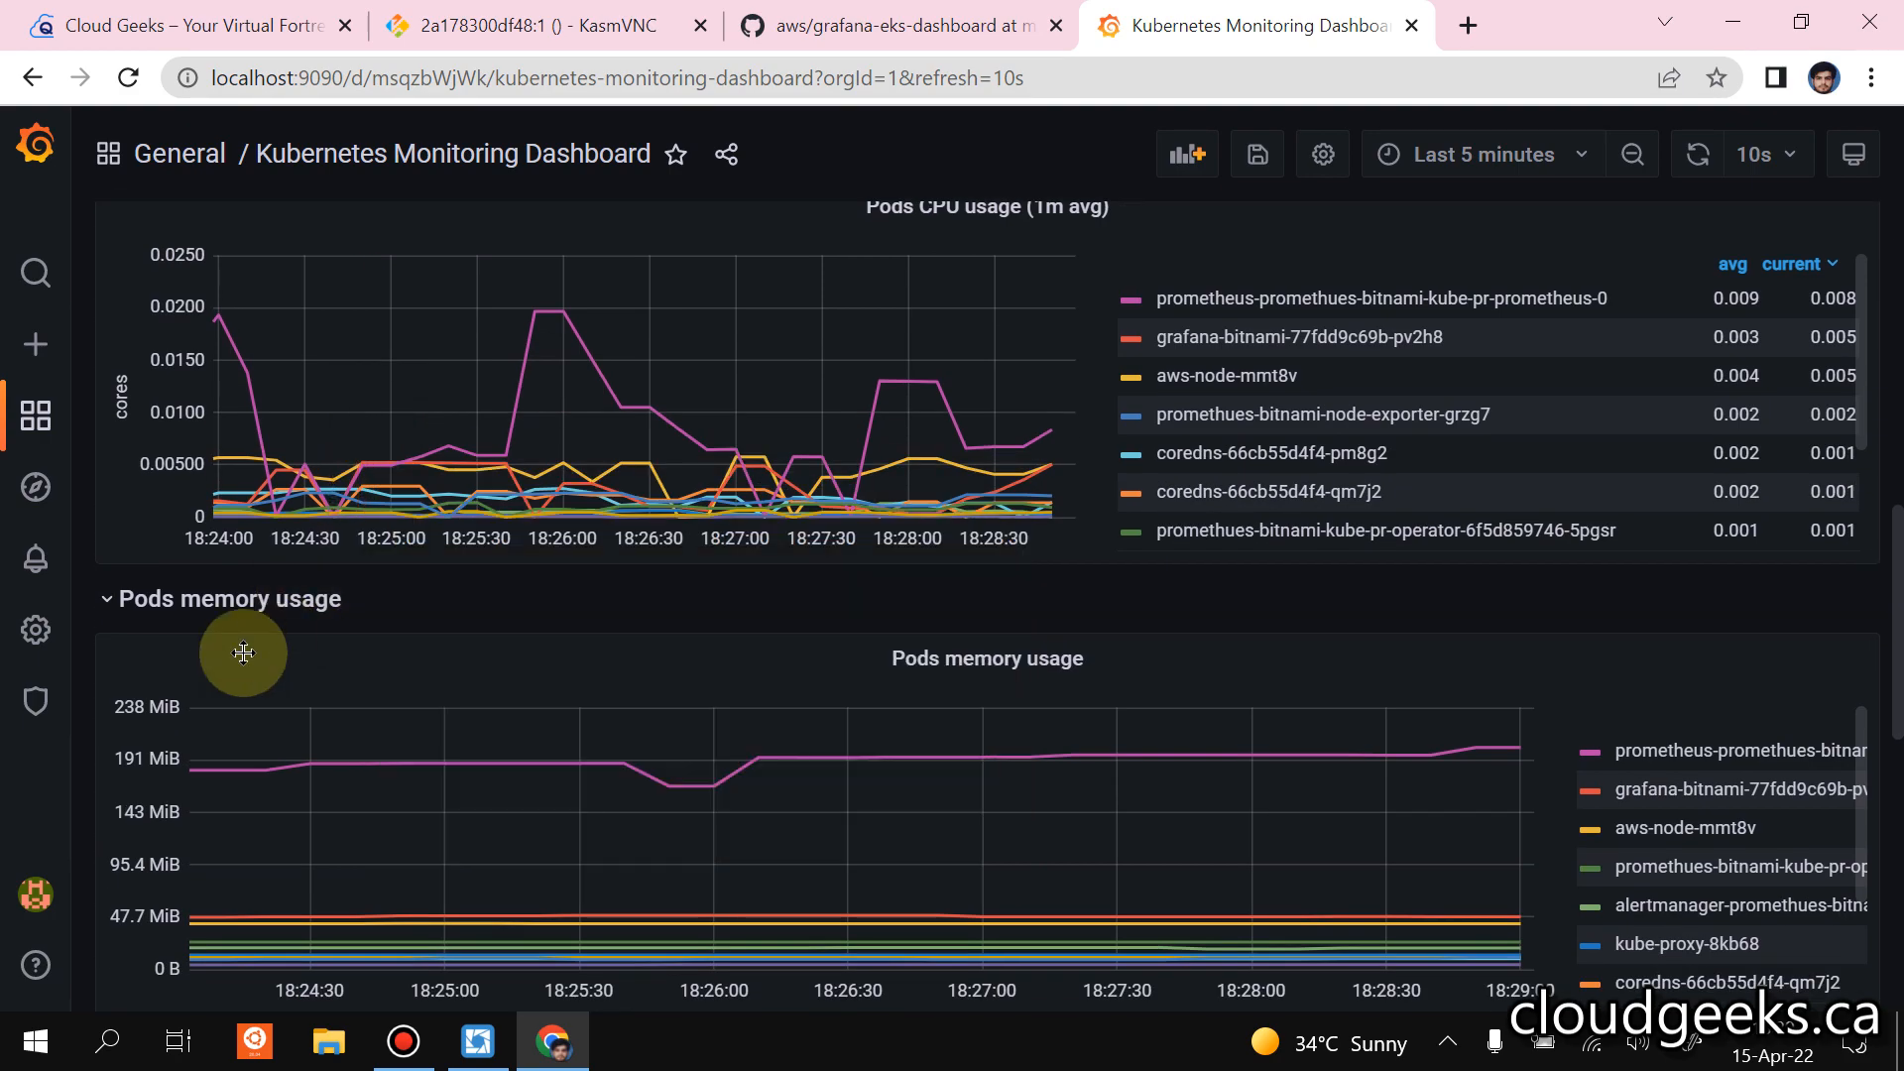
scroll(152, 572, down, 5)
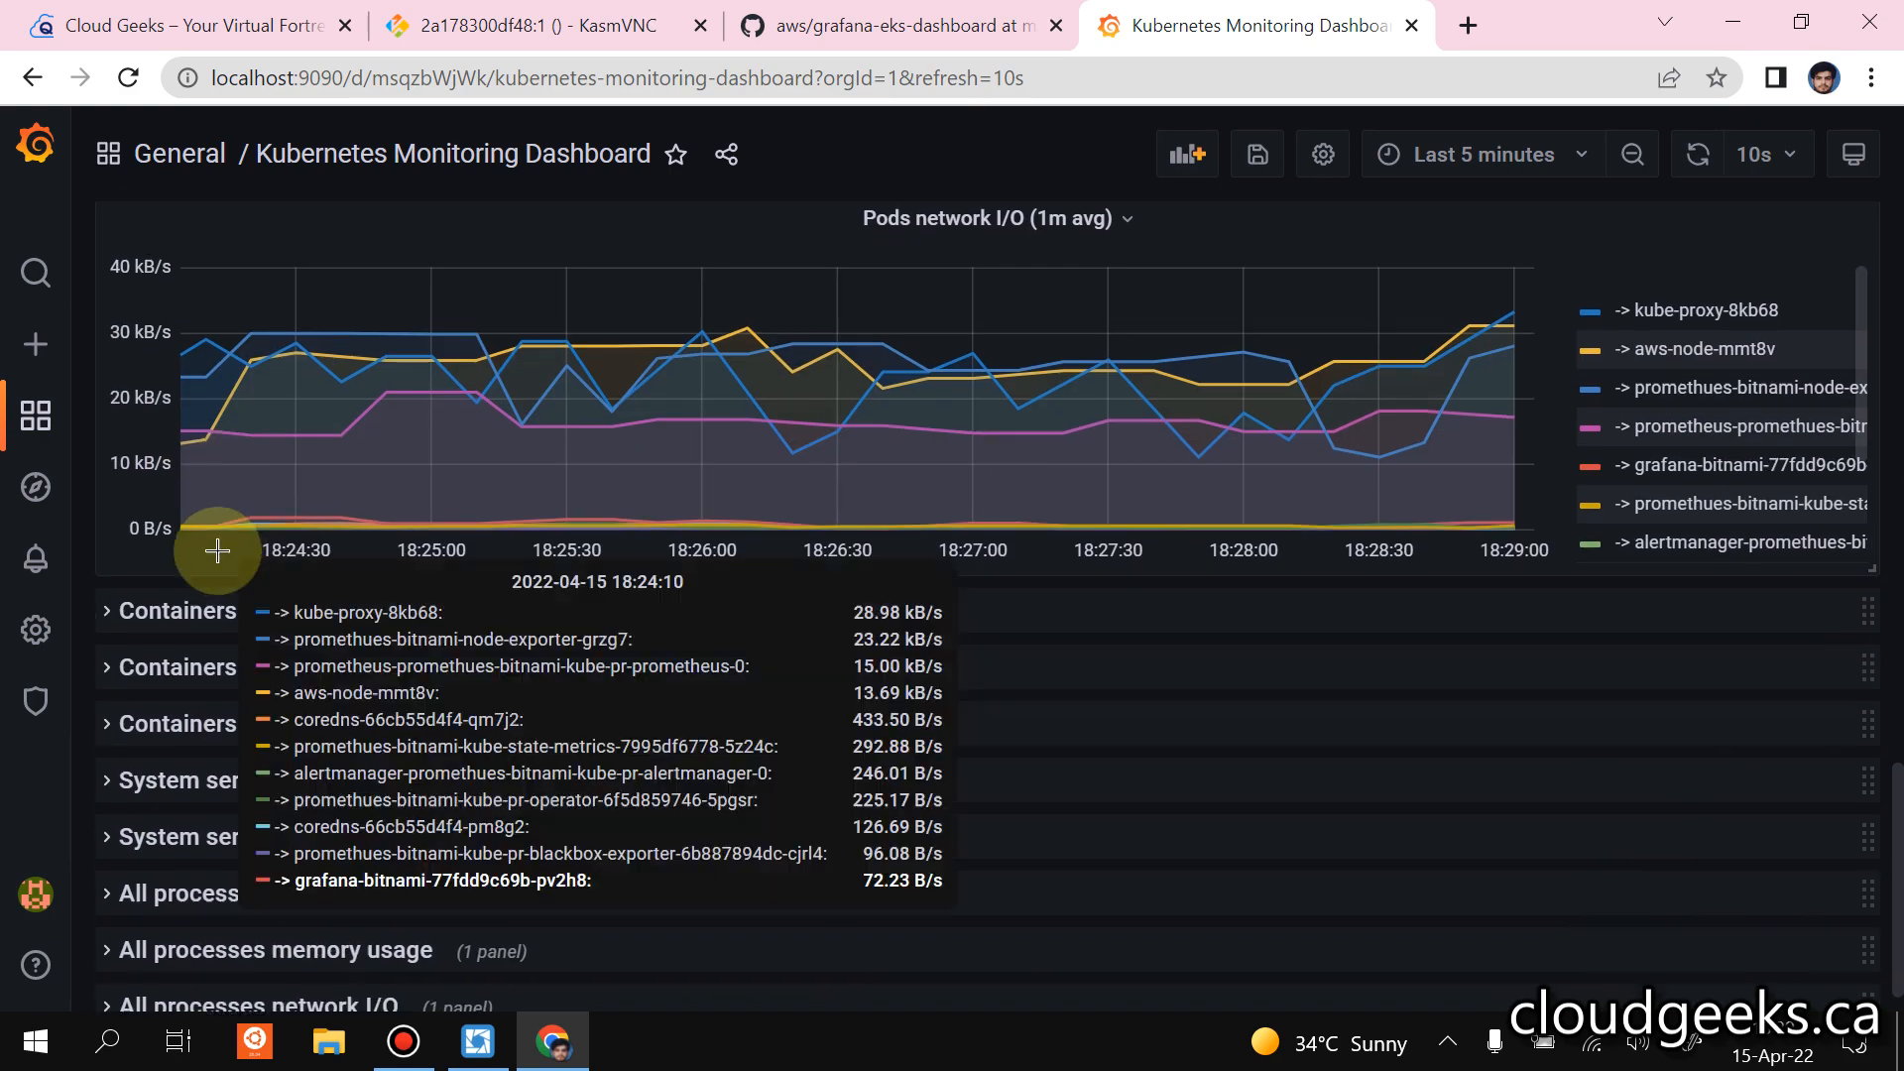
Expand the Containers CPU usage and Containers memory usage rows and examine their graphs.
click(119, 607)
scroll(119, 603, down, 1)
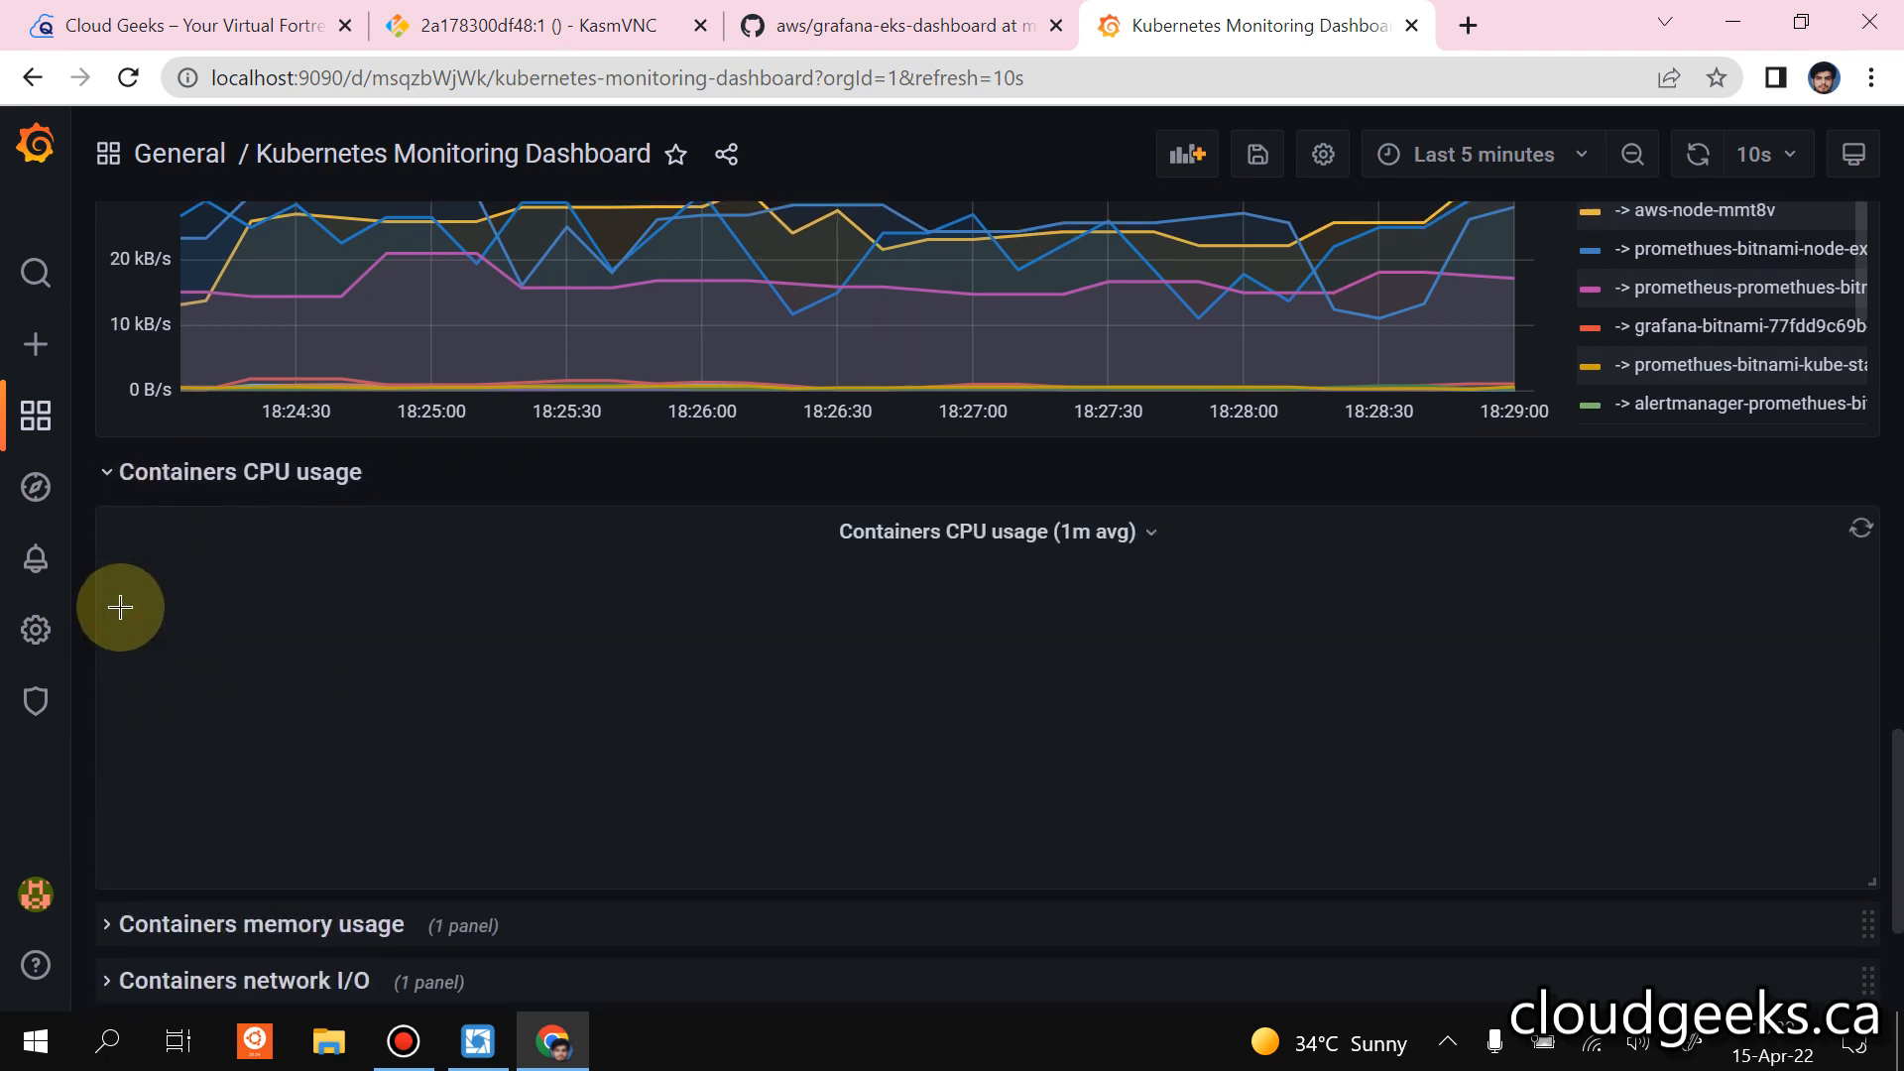
scroll(129, 625, down, 1)
scroll(158, 680, down, 2)
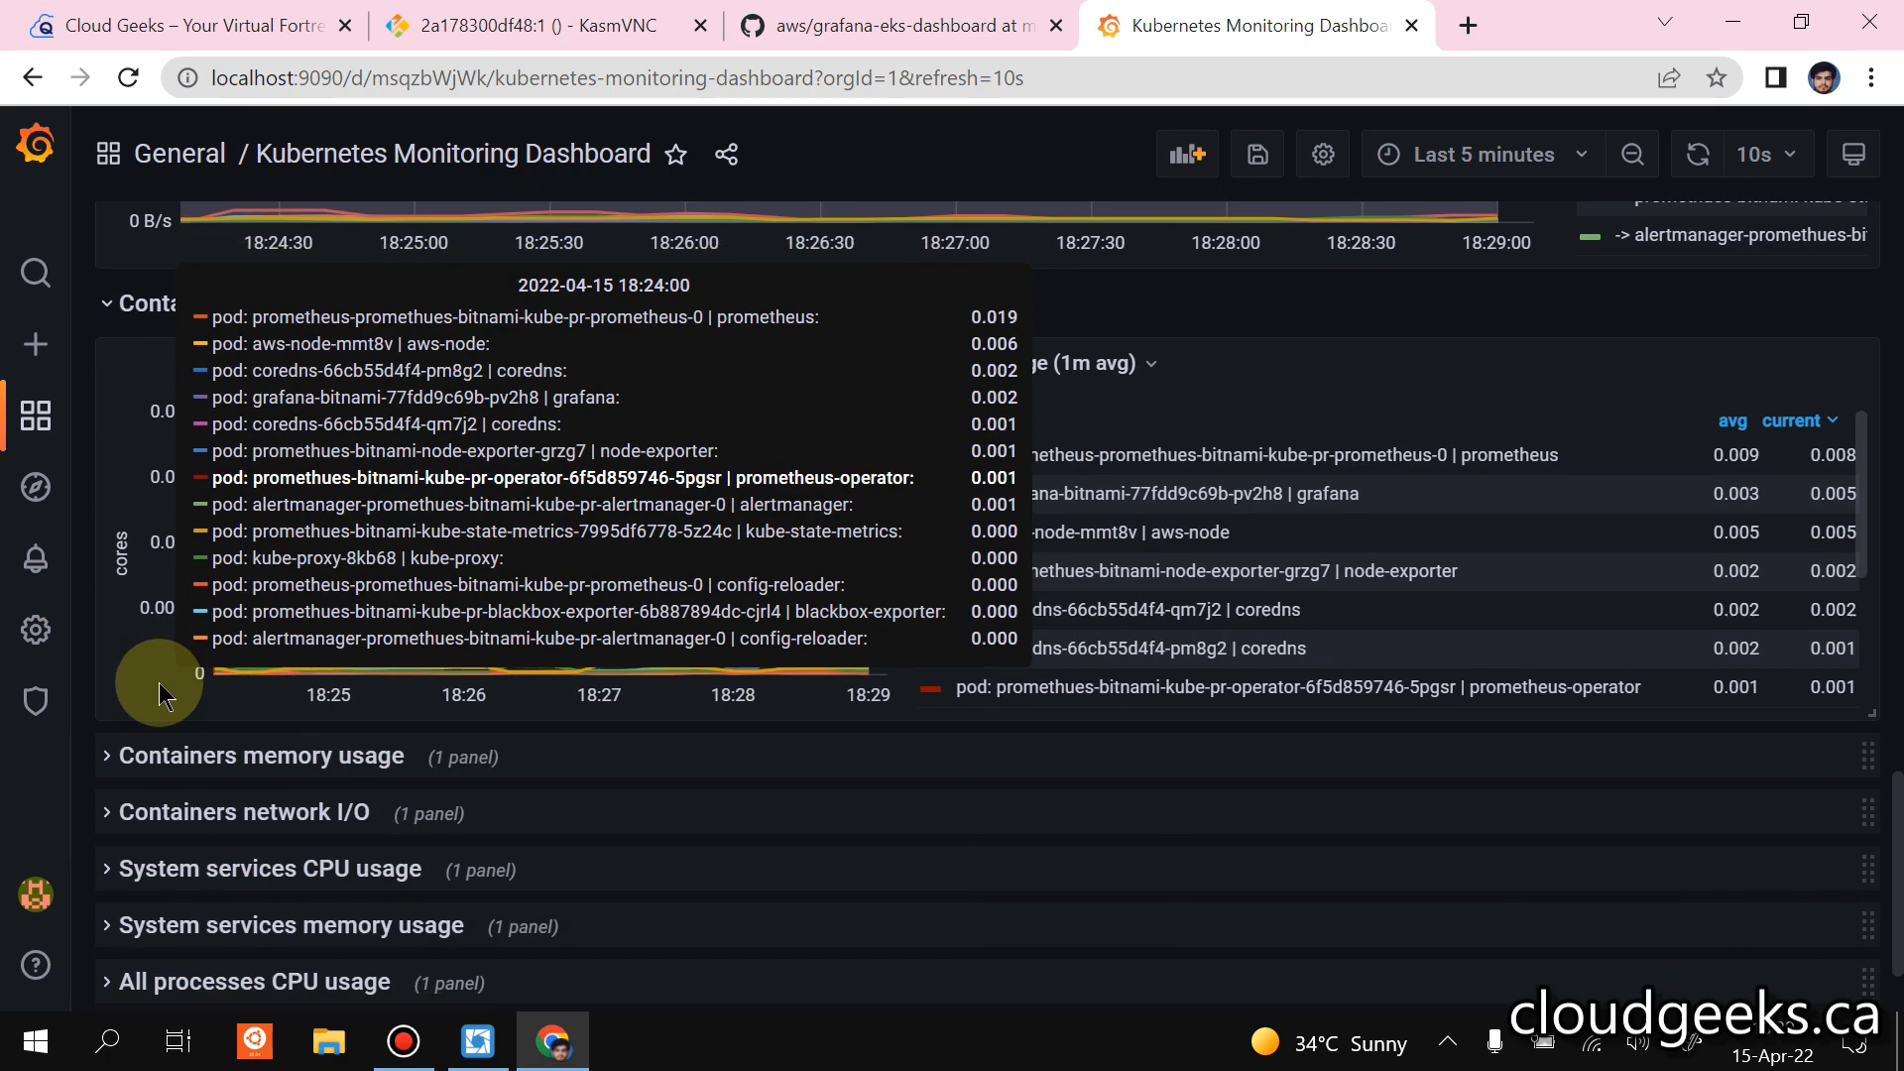
click(132, 635)
scroll(109, 651, down, 1)
scroll(234, 608, down, 2)
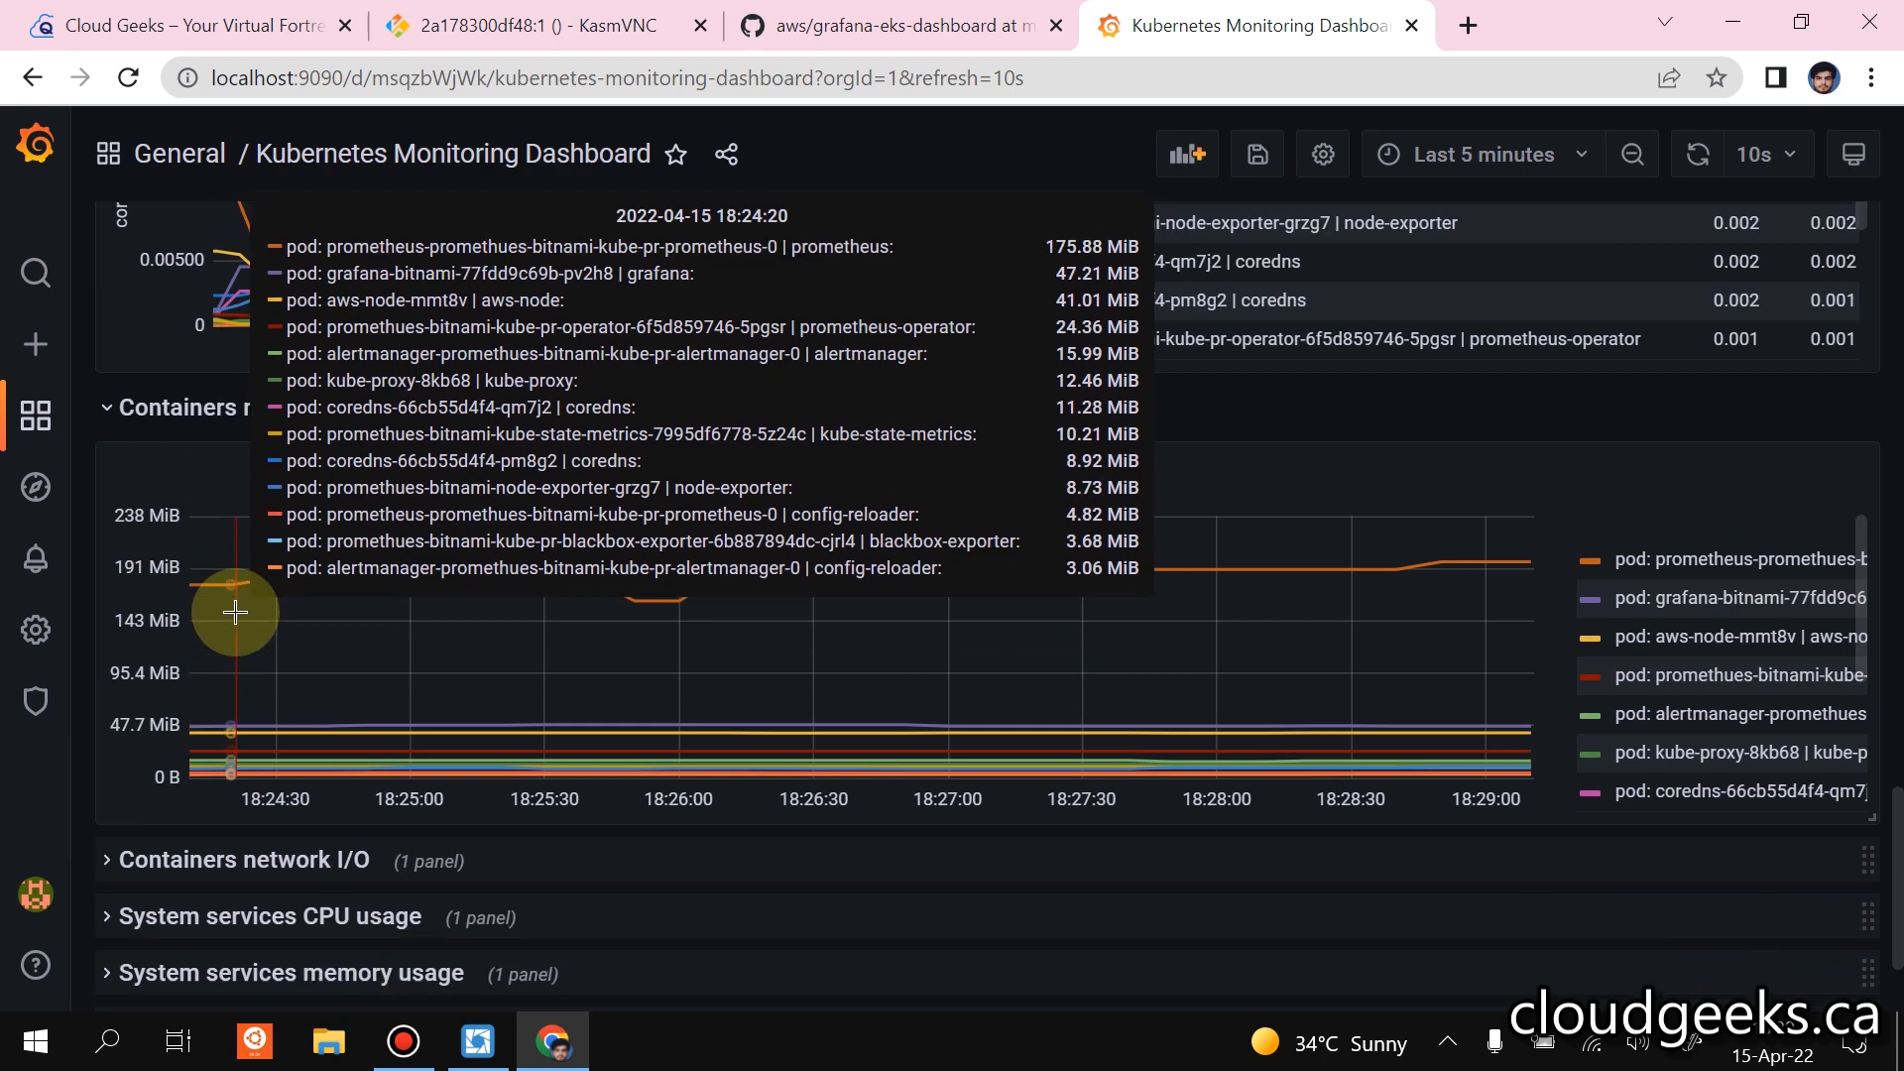
Expand the Containers network I/O and System services CPU usage rows and examine their graphs.
click(169, 684)
scroll(171, 690, down, 1)
scroll(174, 684, down, 3)
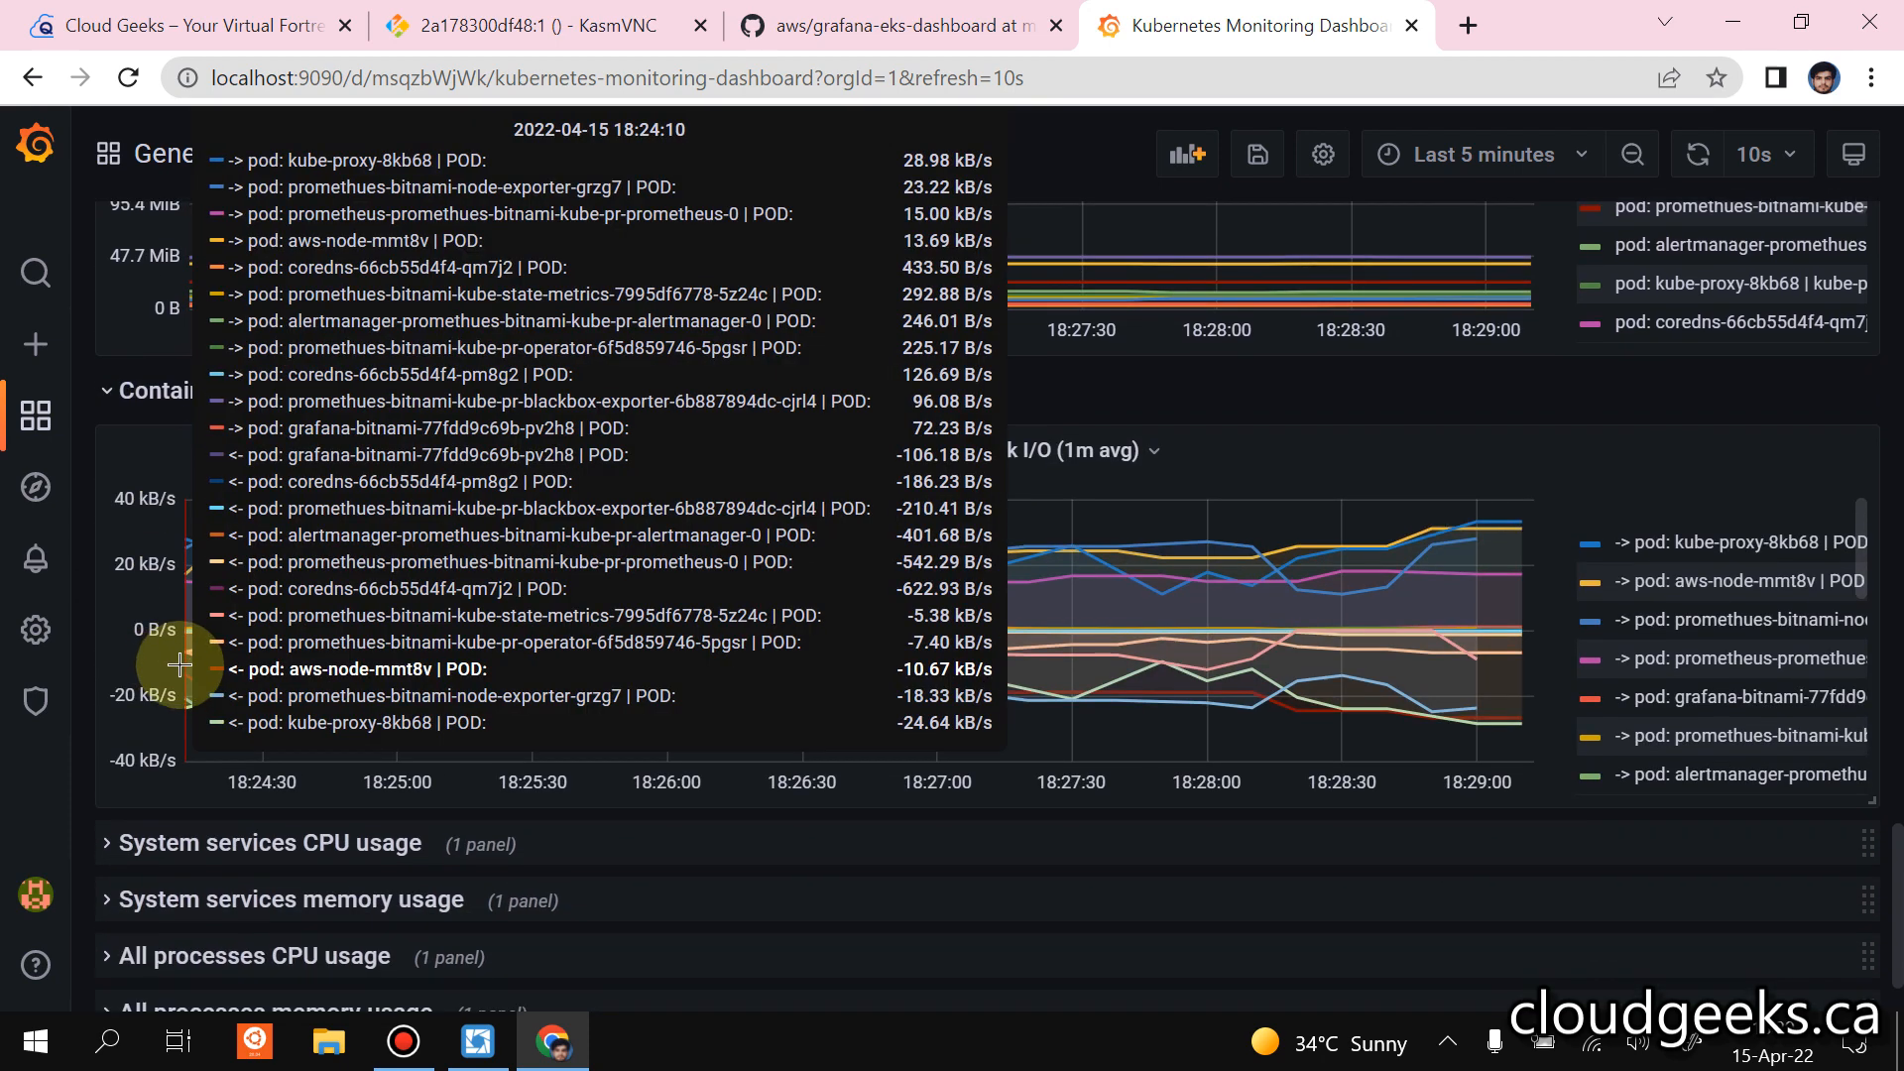
click(168, 724)
scroll(167, 713, down, 1)
scroll(169, 685, down, 2)
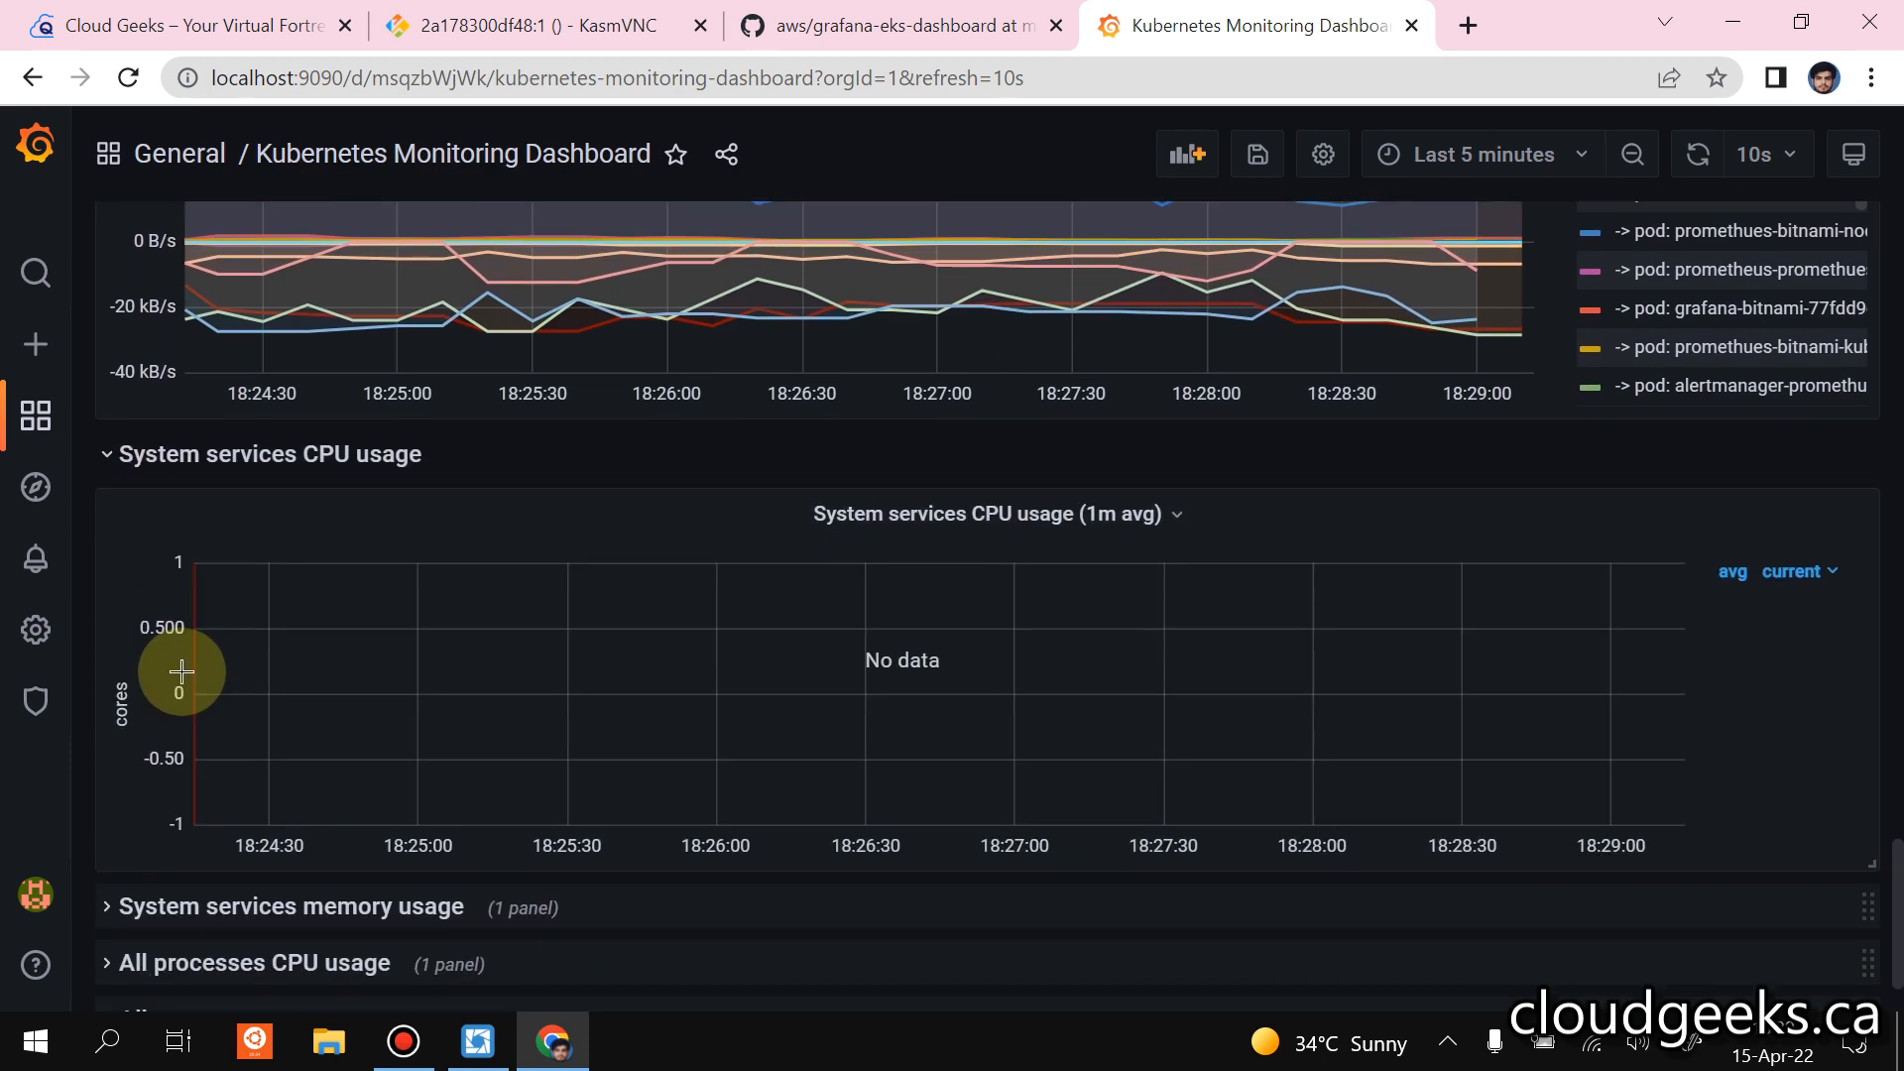
scroll(225, 711, down, 1)
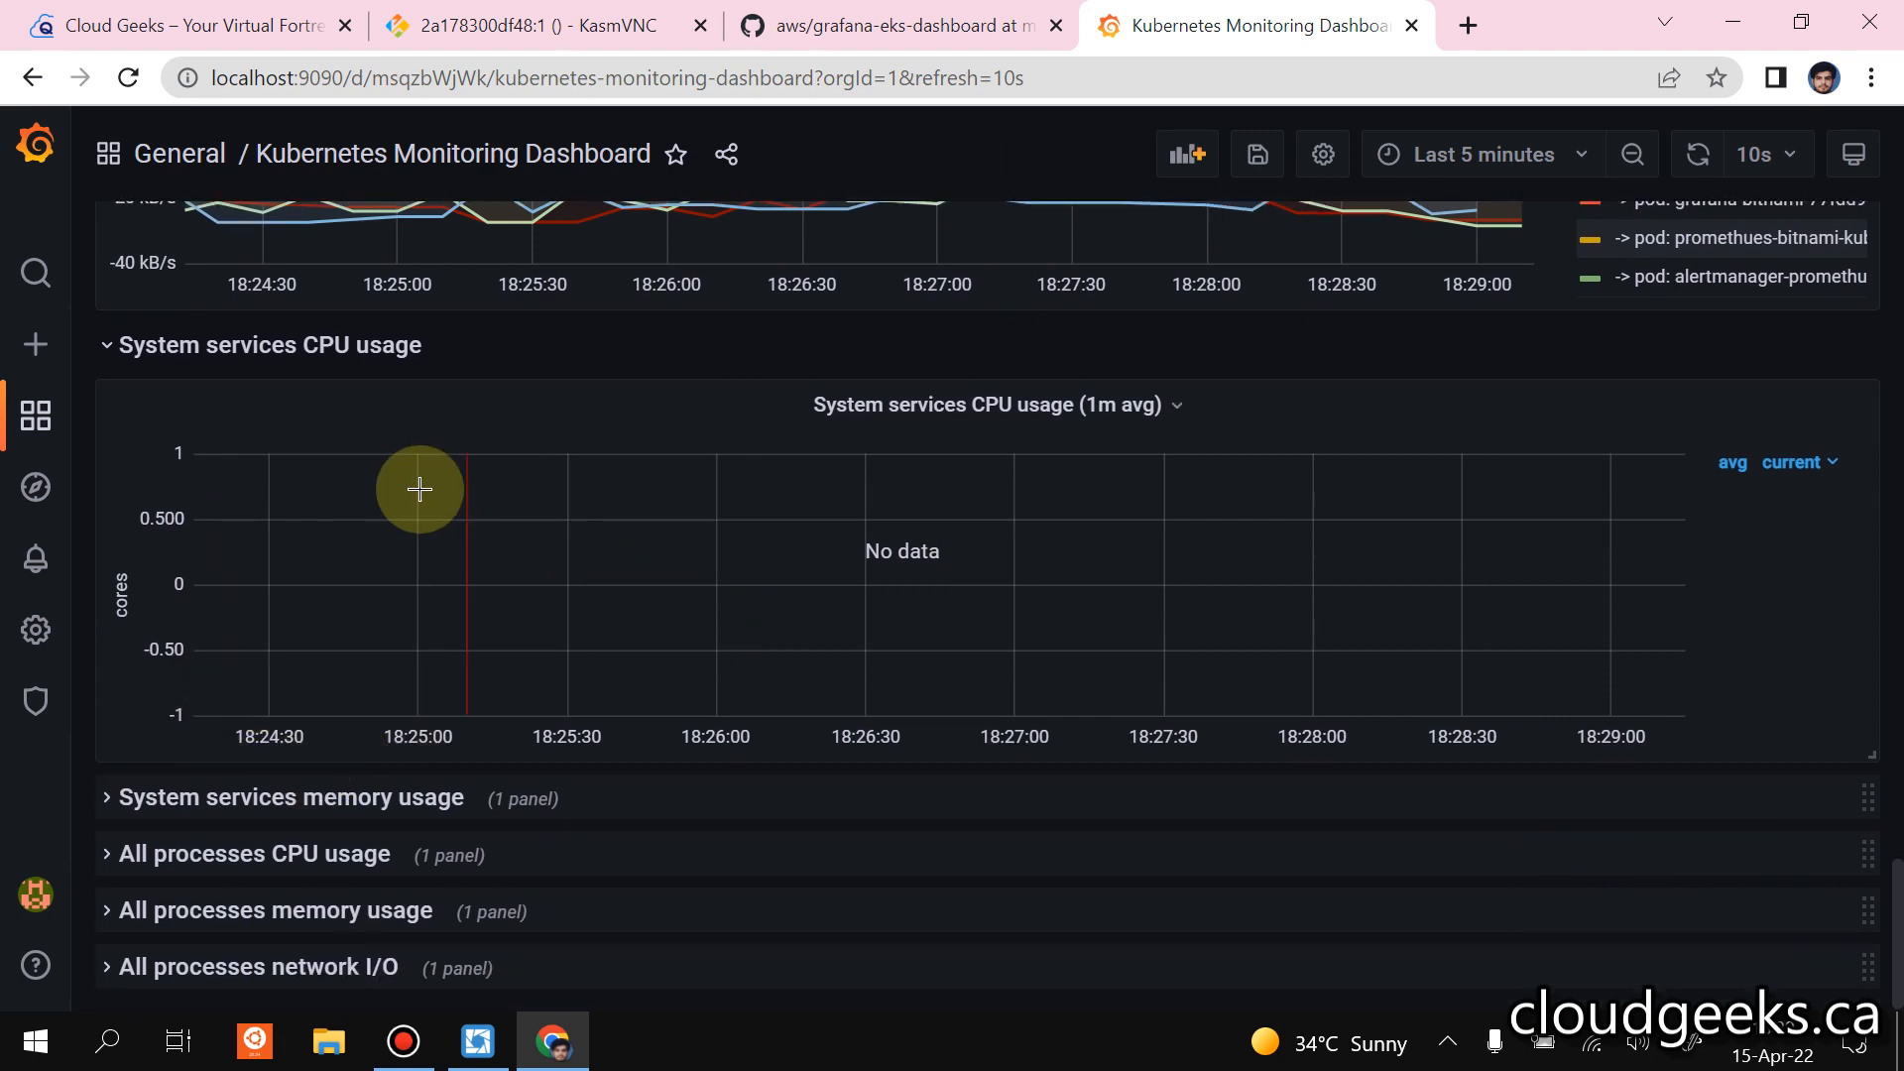
scroll(878, 538, up, 5)
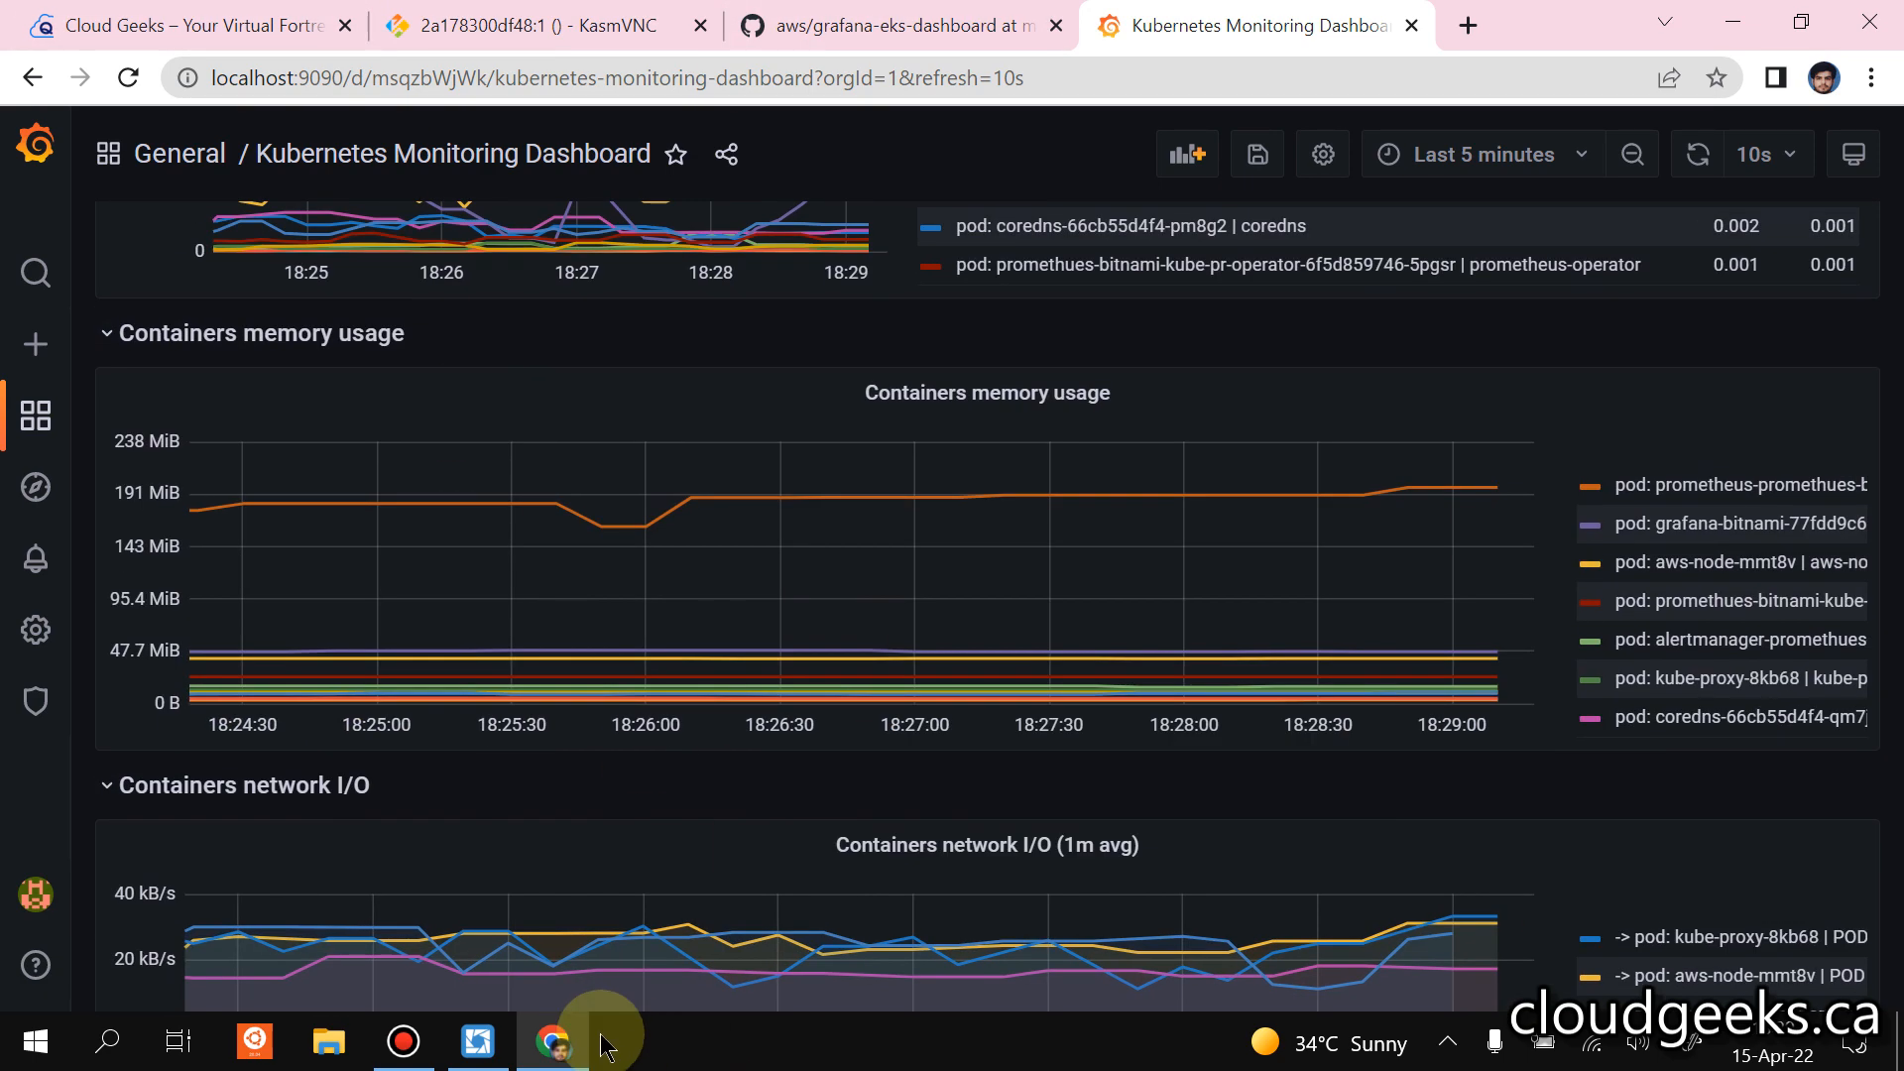
Switch to Lens, list the pods in the monitoring namespace, and select and remove all of them.
click(479, 1035)
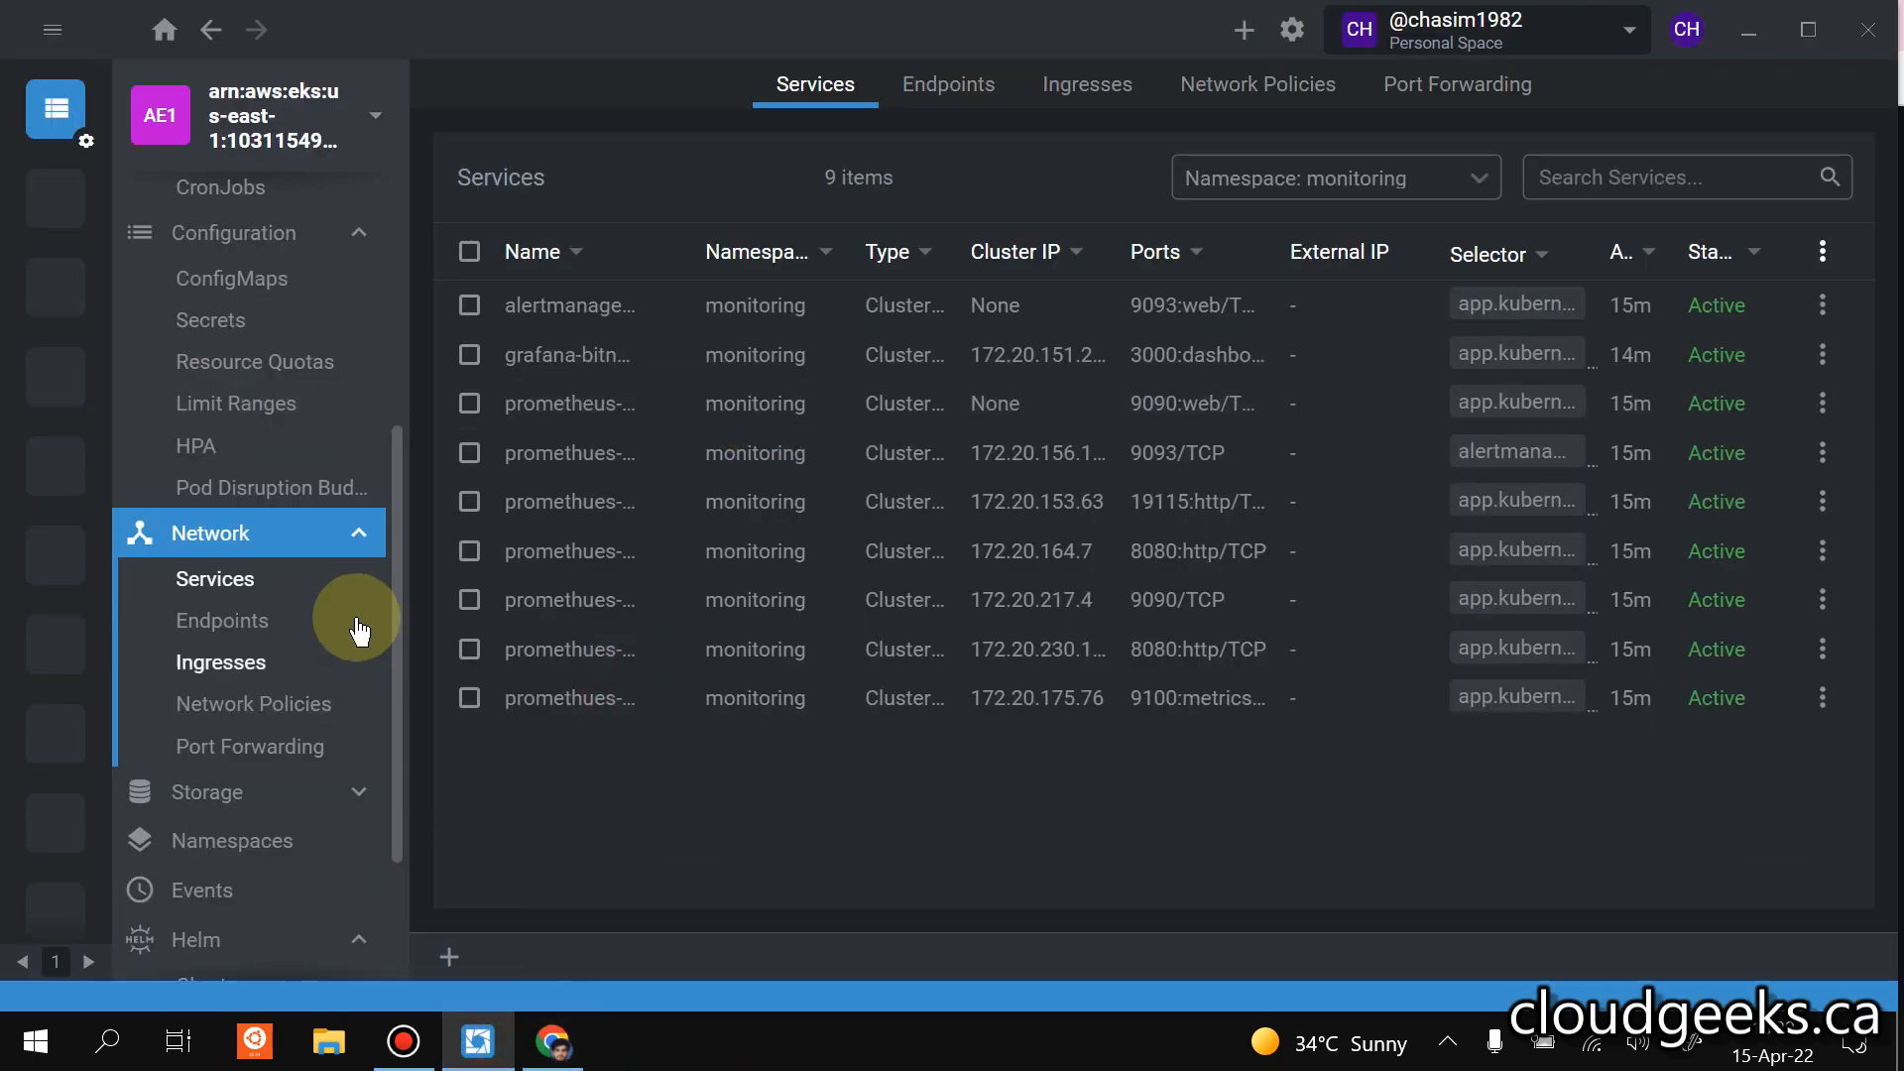
scroll(297, 476, up, 5)
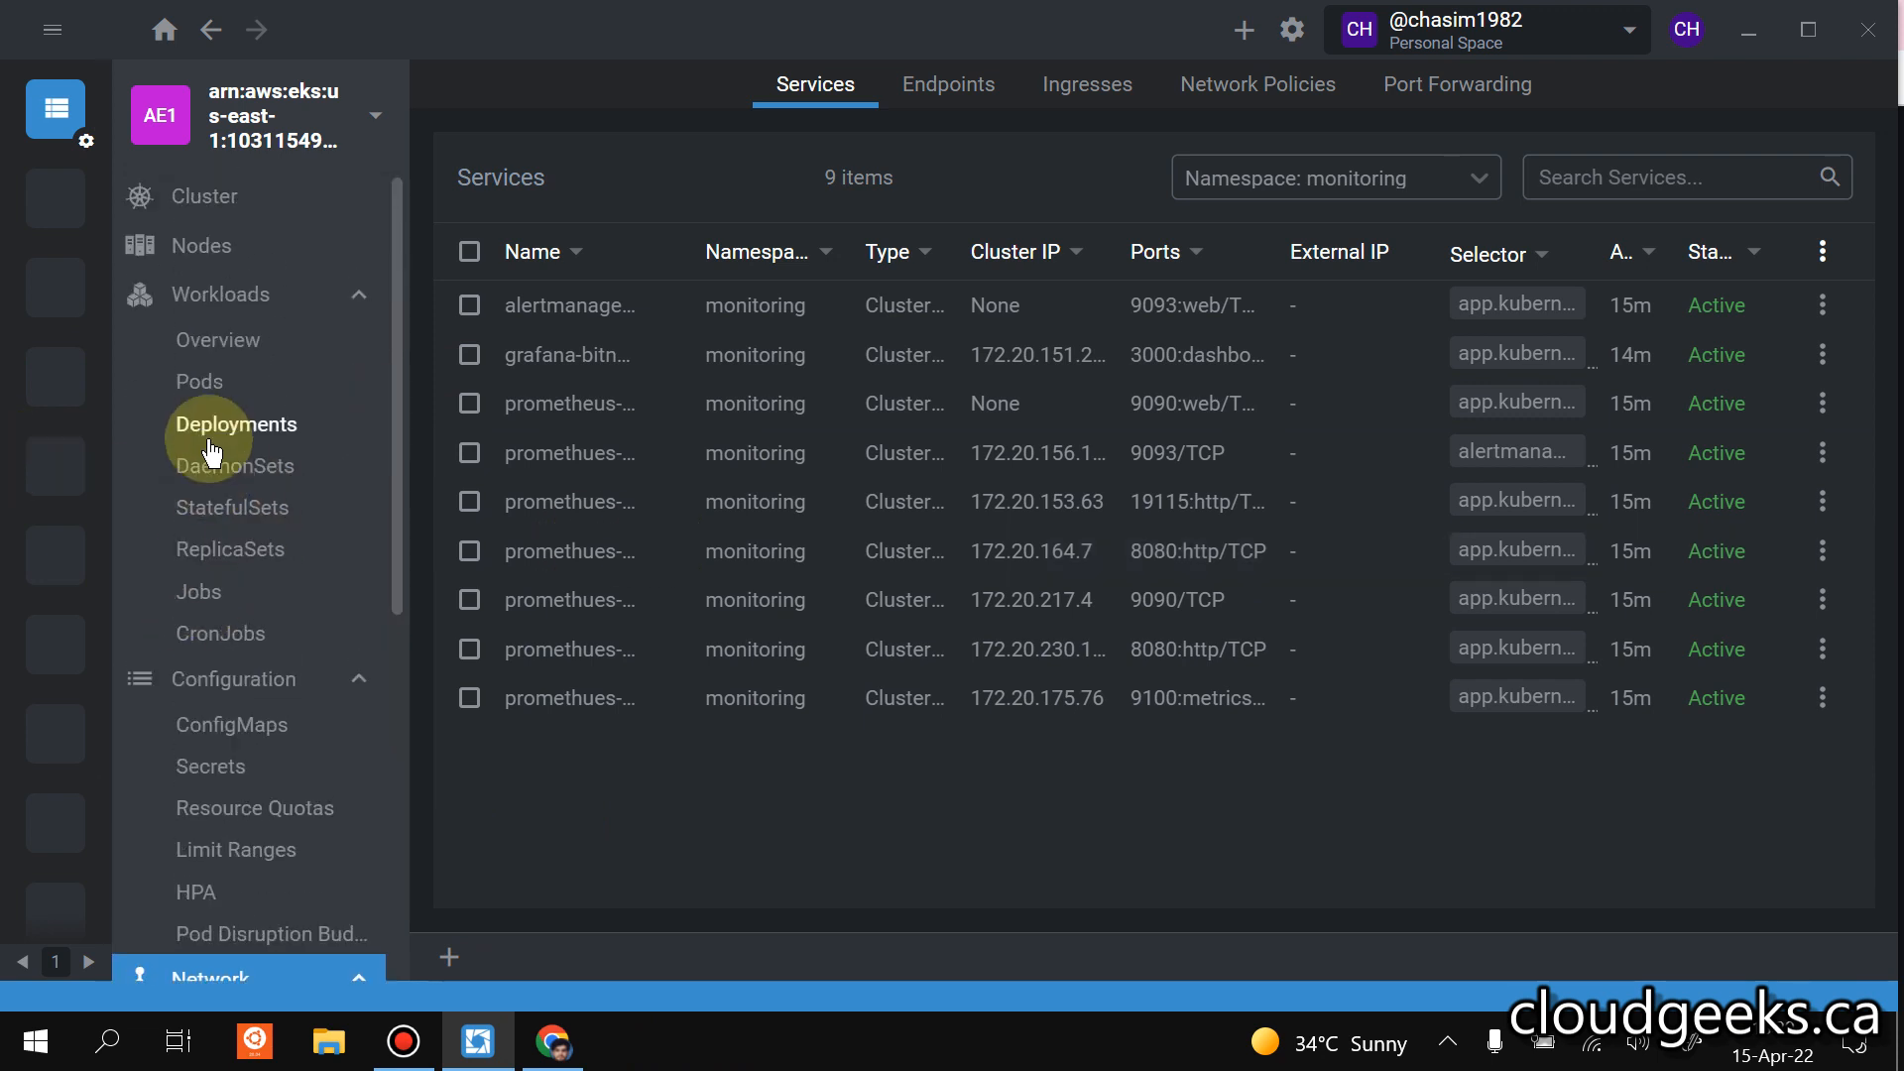
click(212, 383)
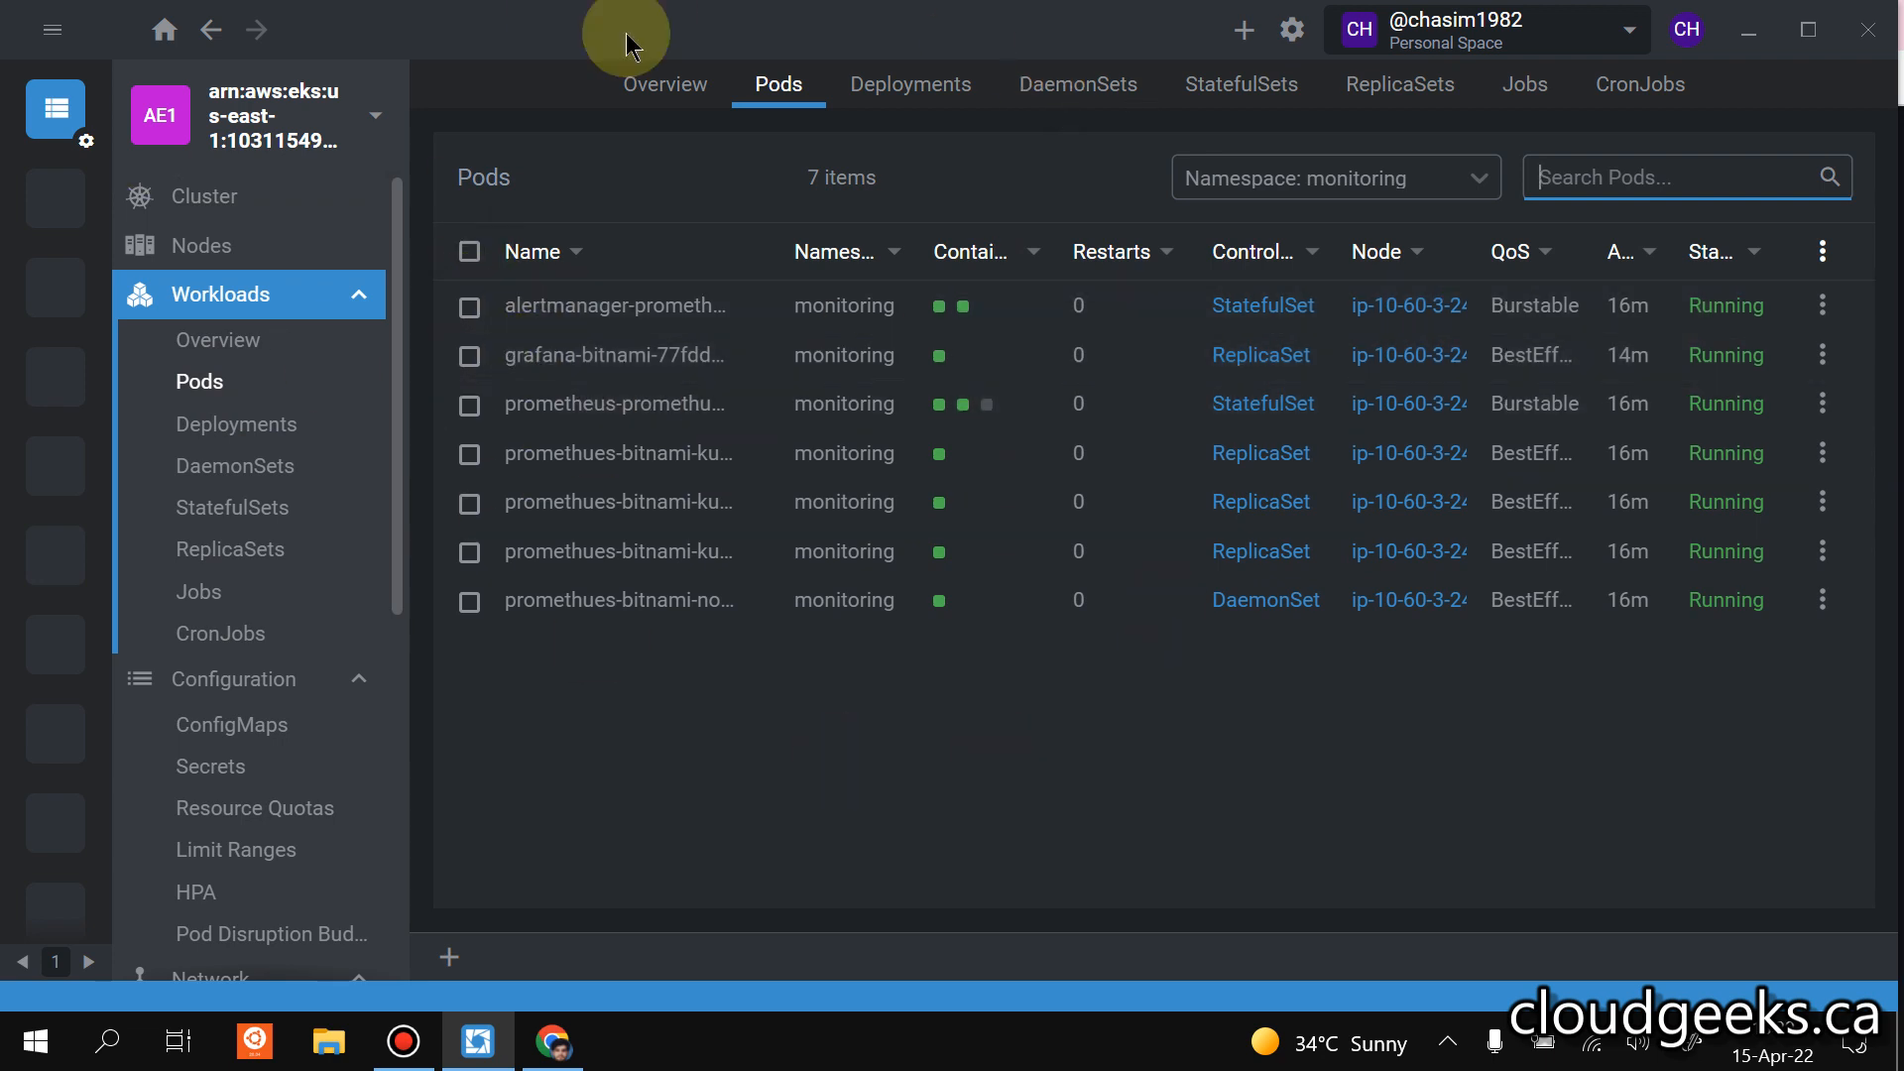
click(469, 252)
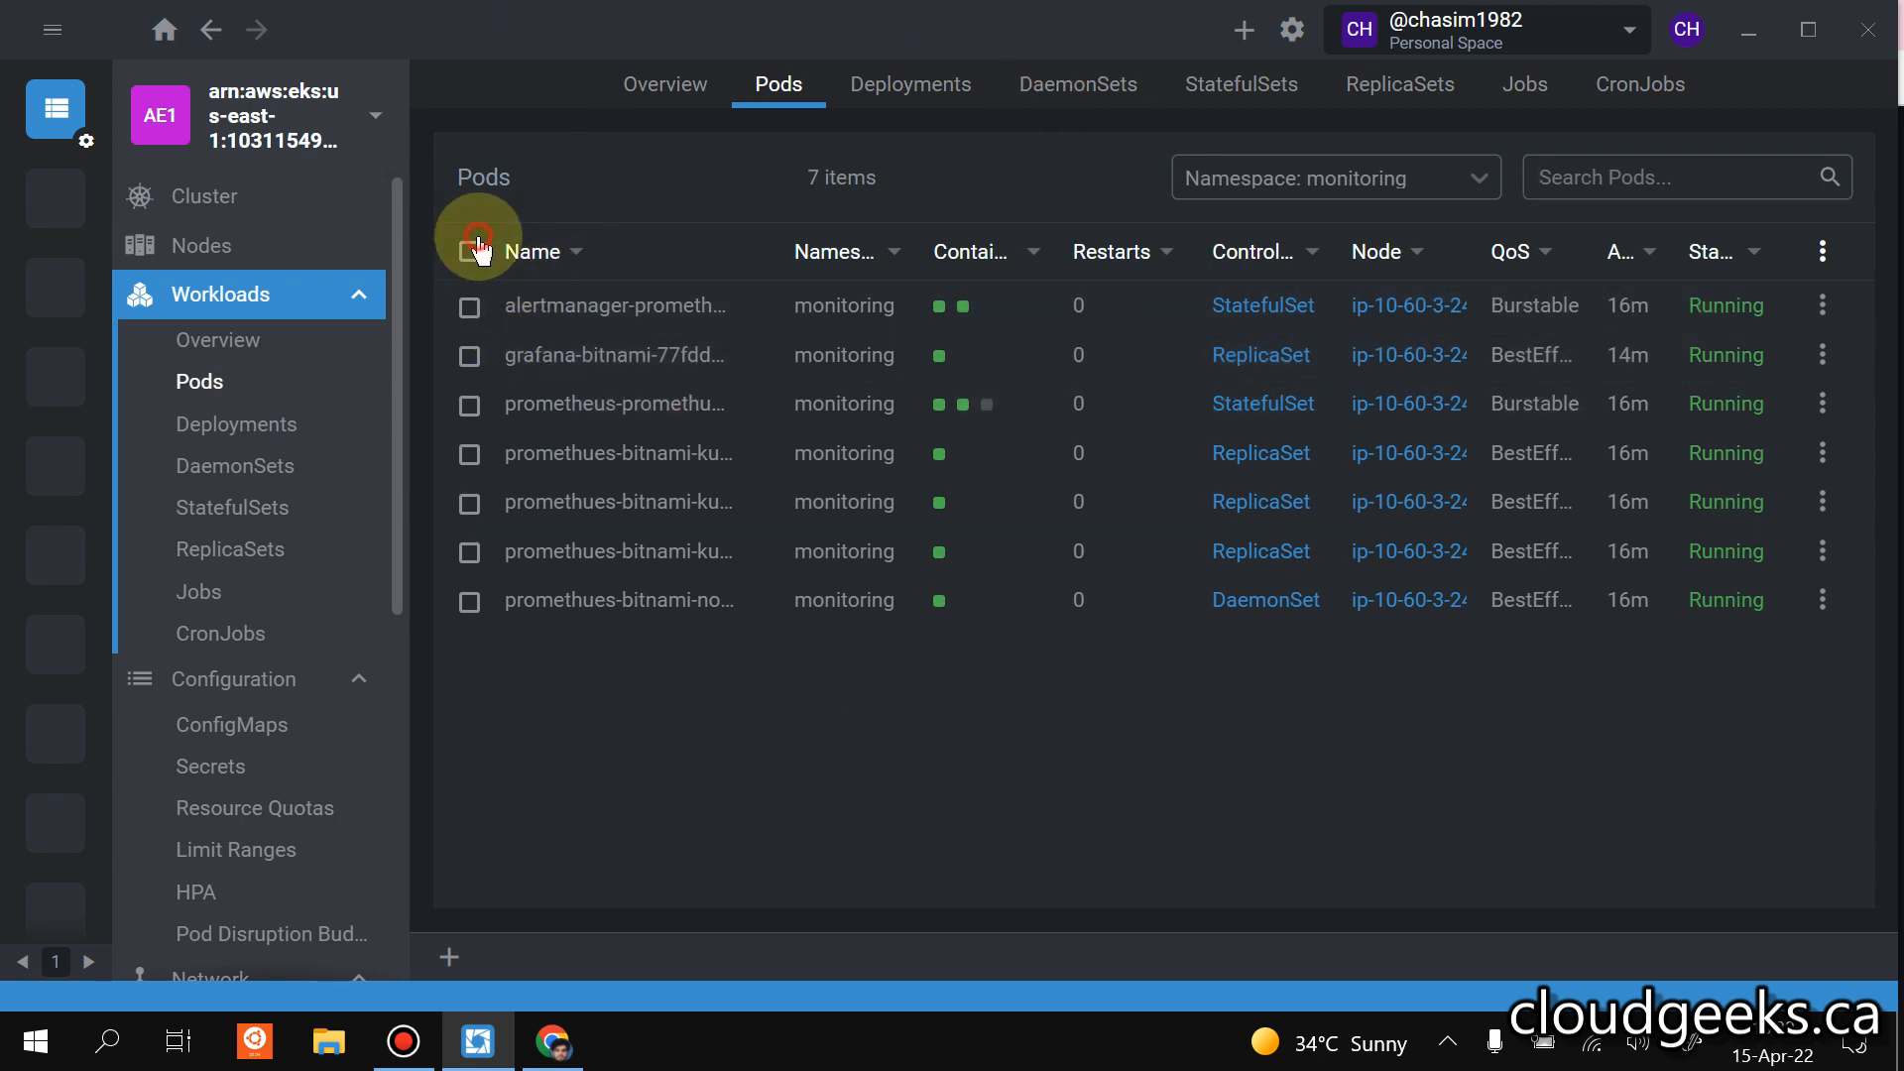
click(1763, 861)
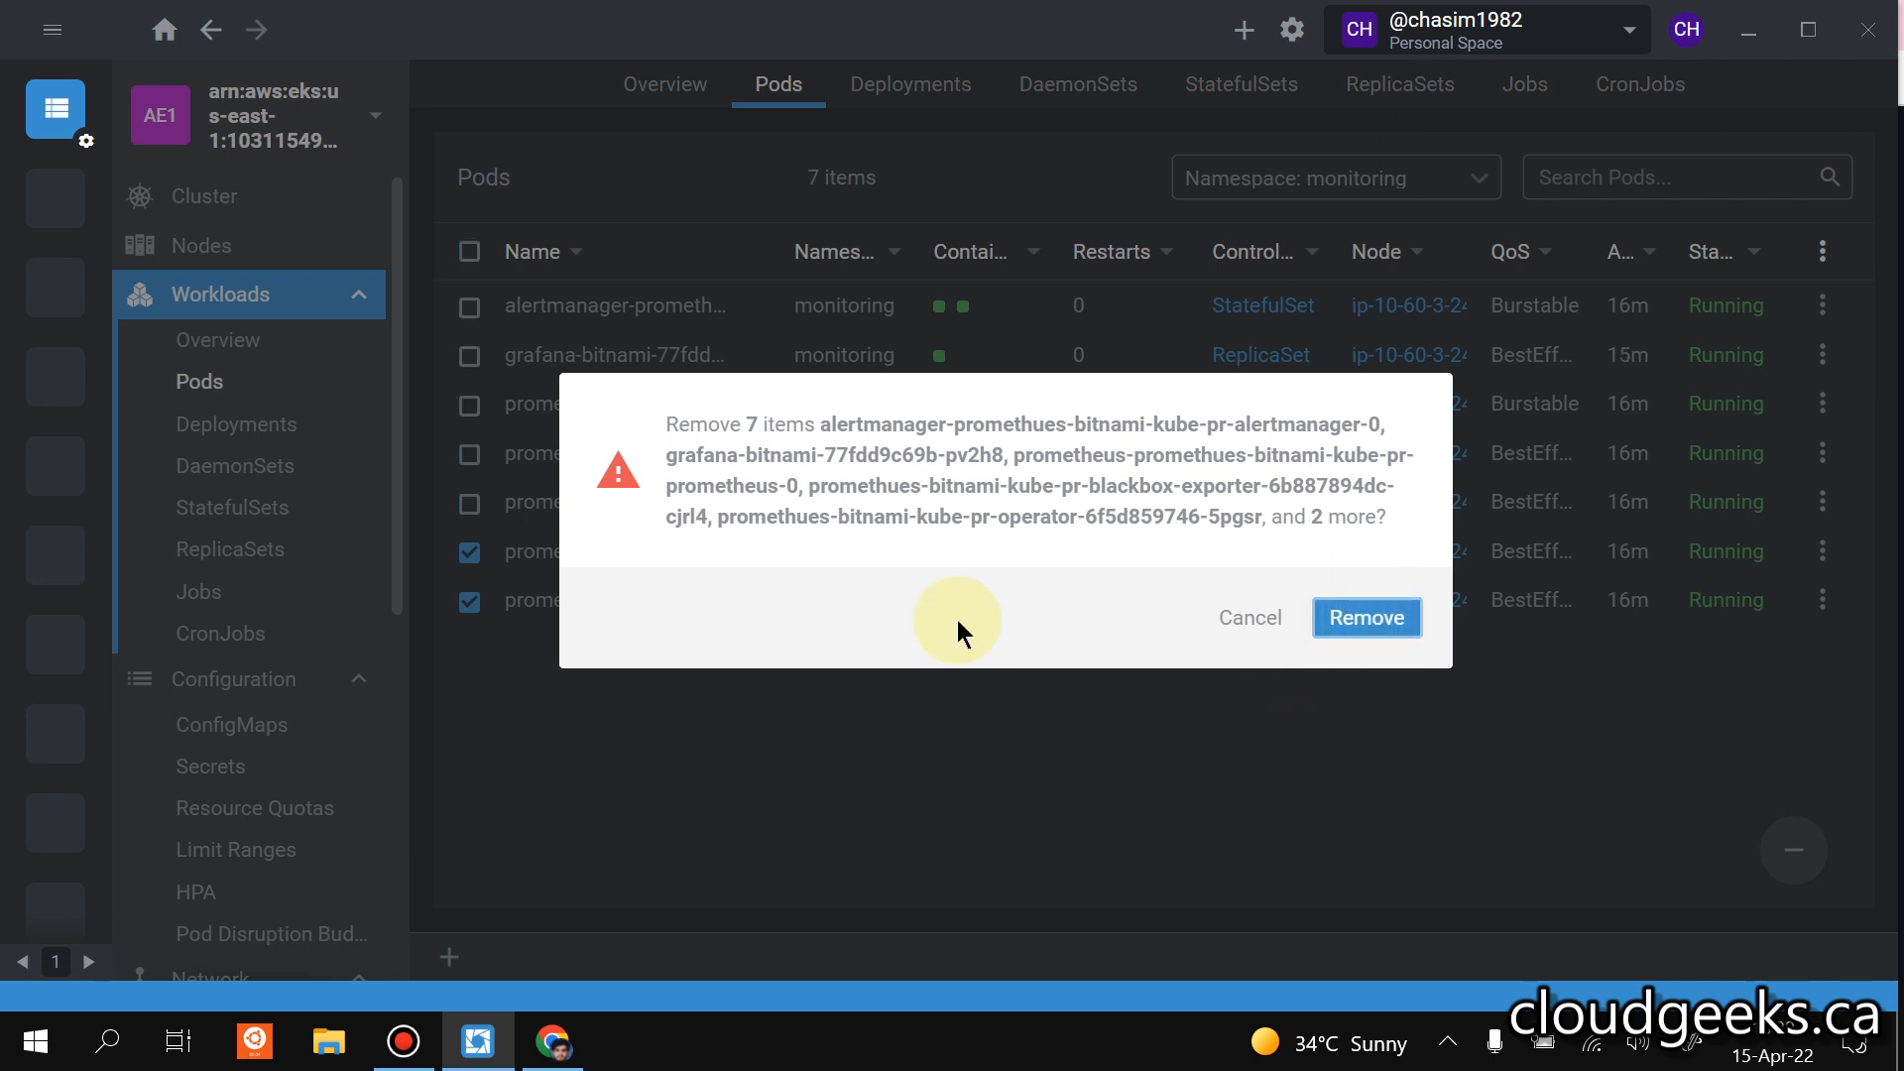
key(Return)
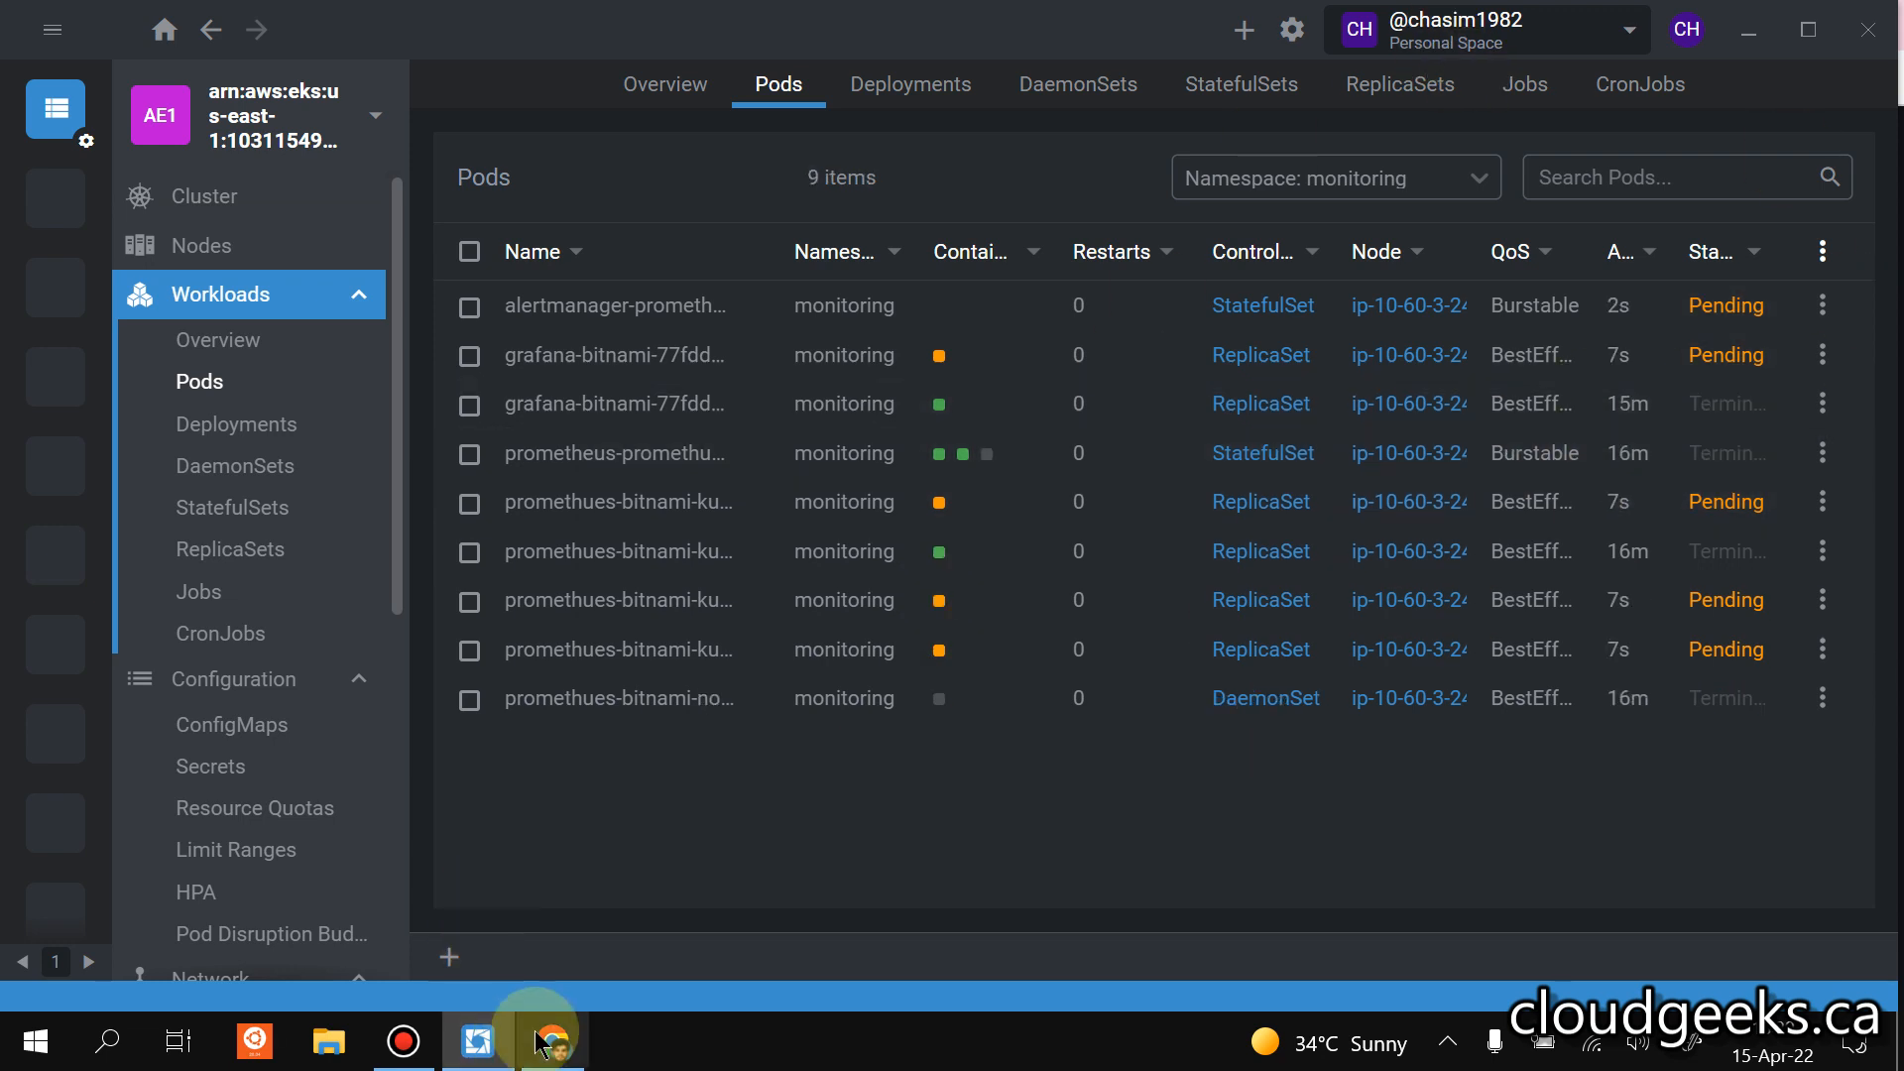
Start a terminal session and run kubectl.exe get pods -n monitoring.
click(472, 942)
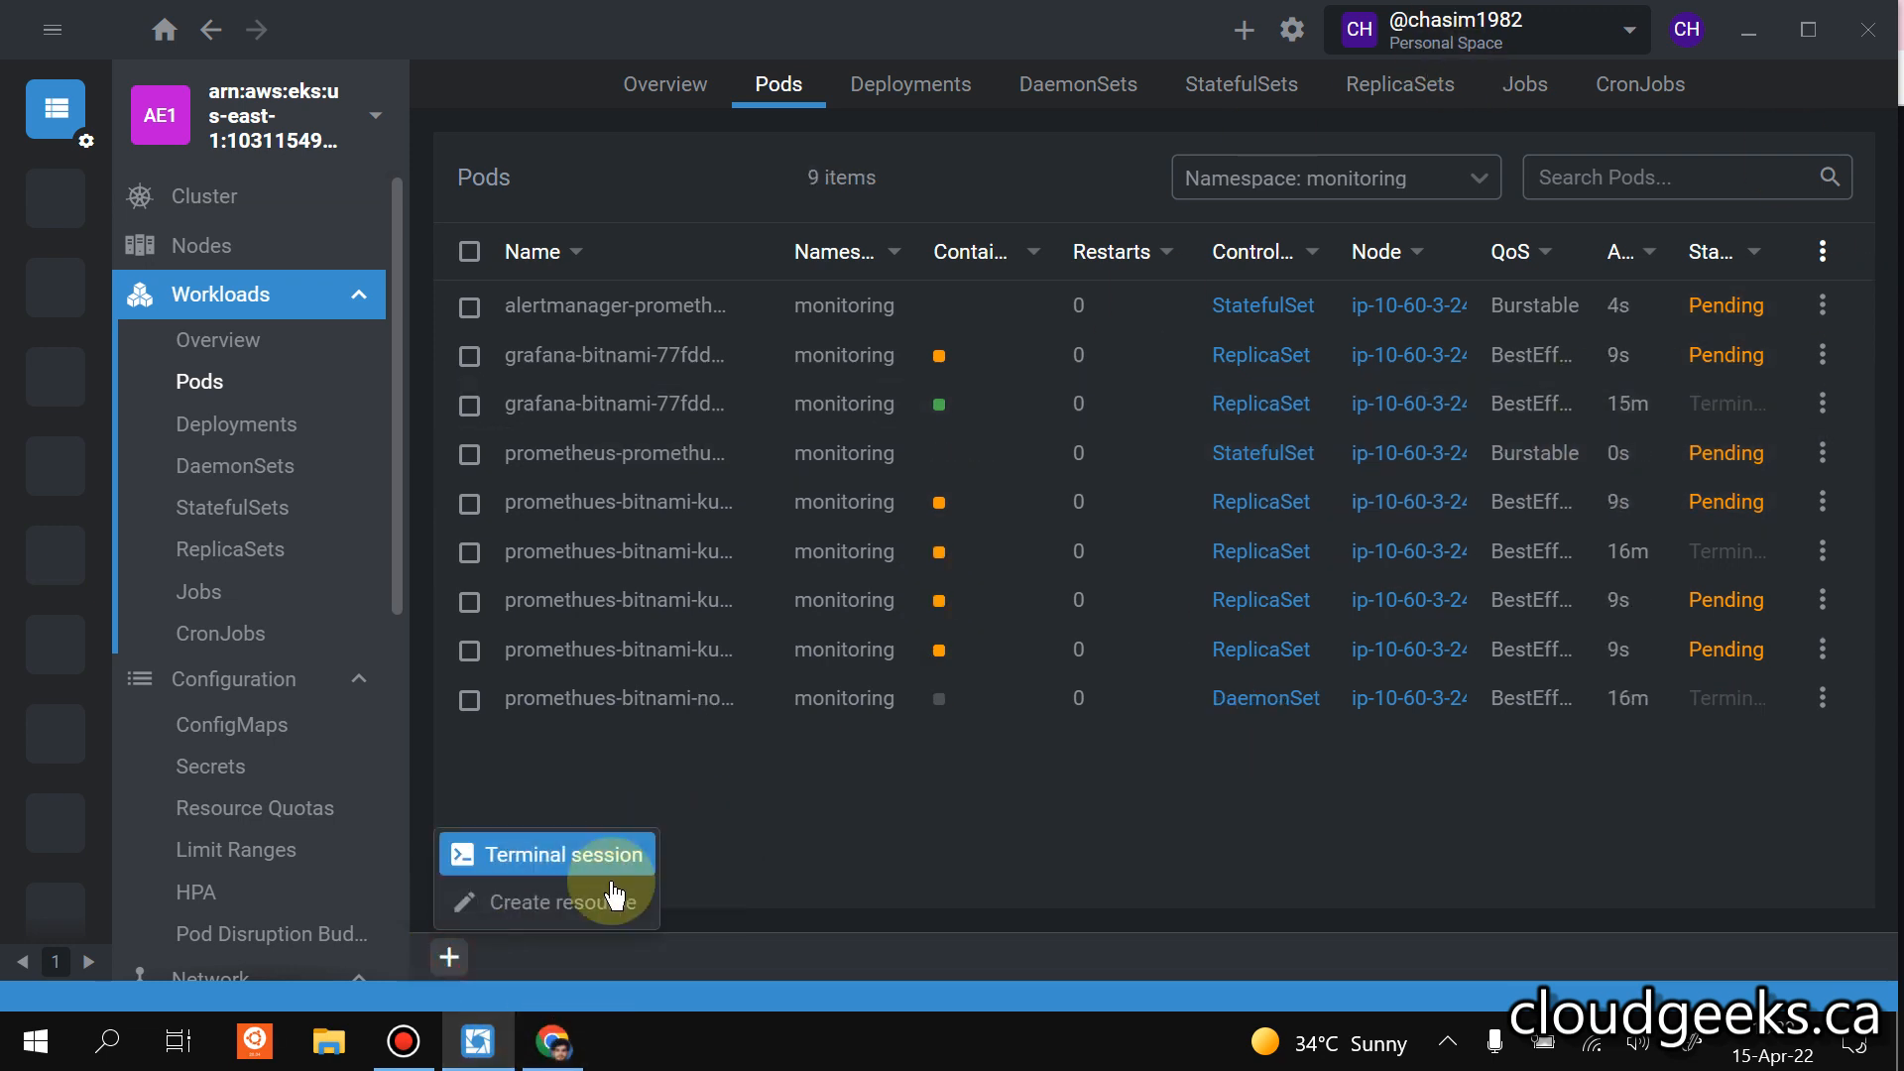
click(595, 860)
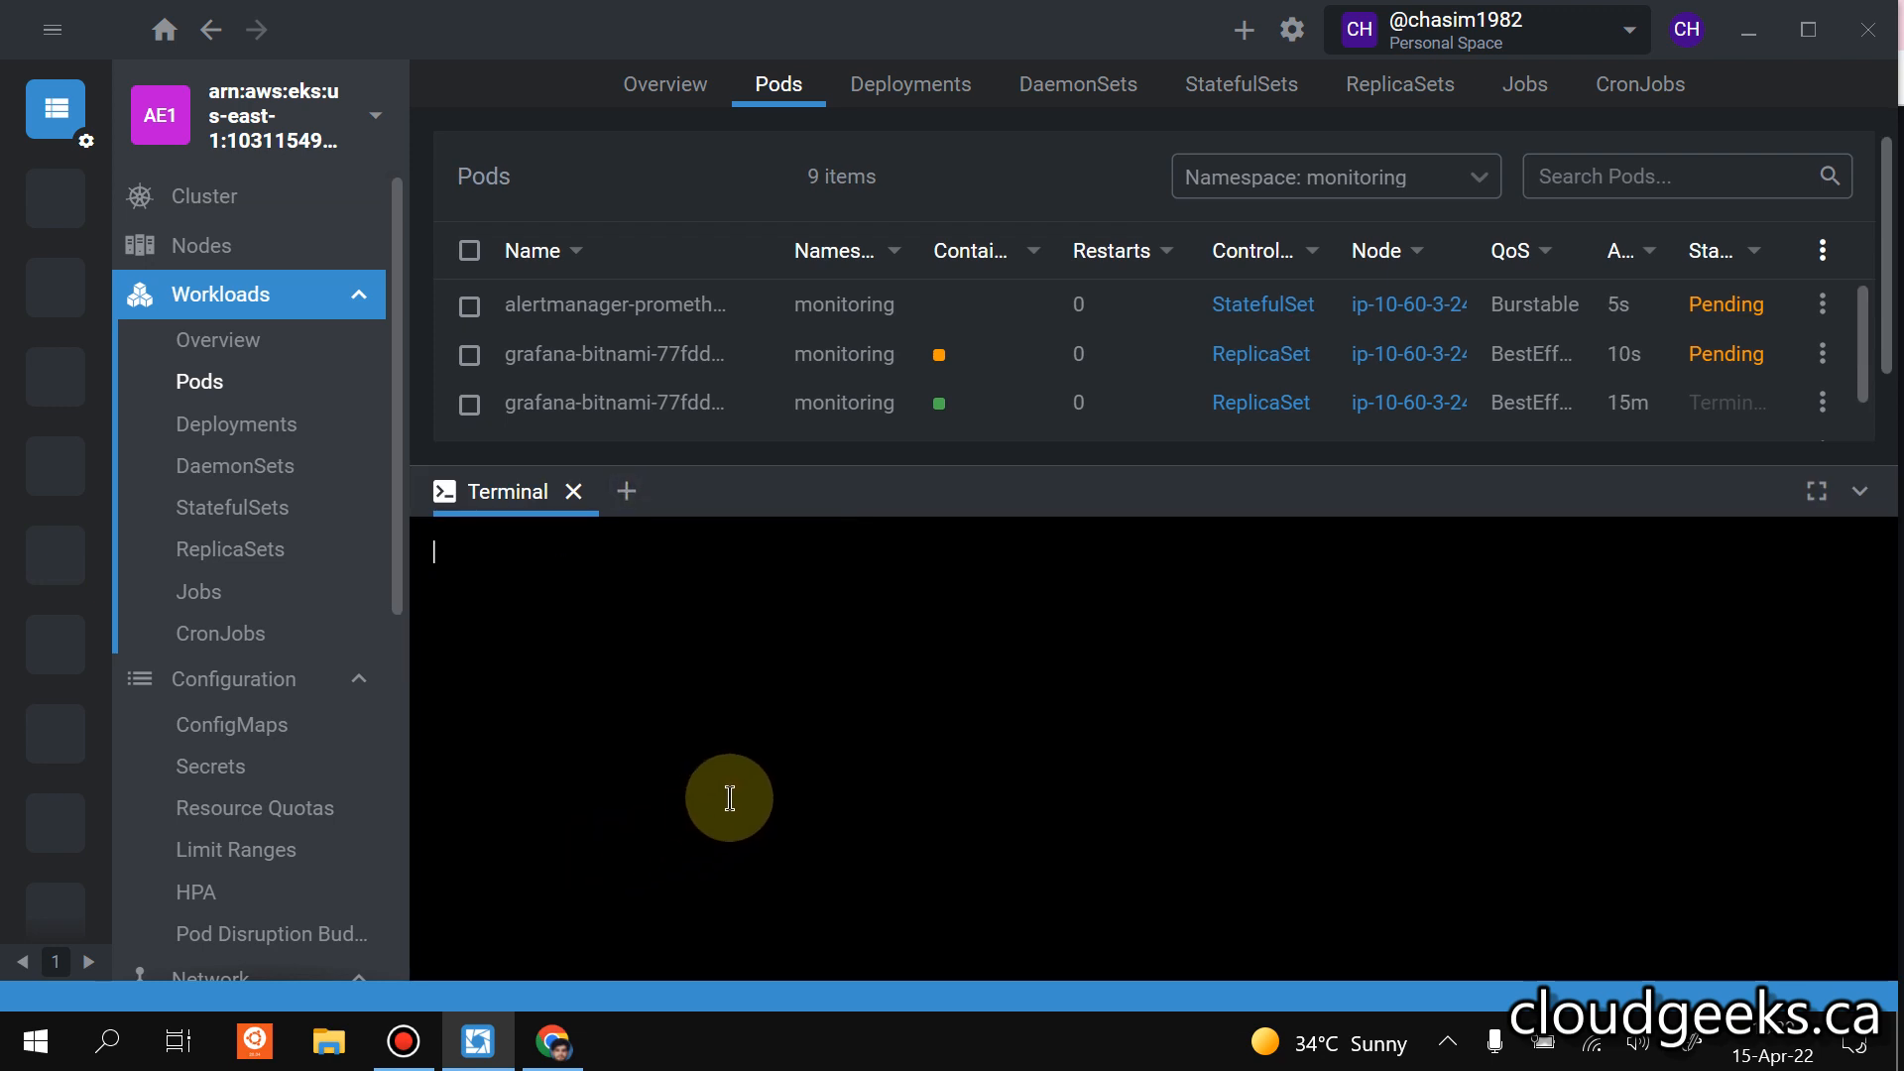
text(k)
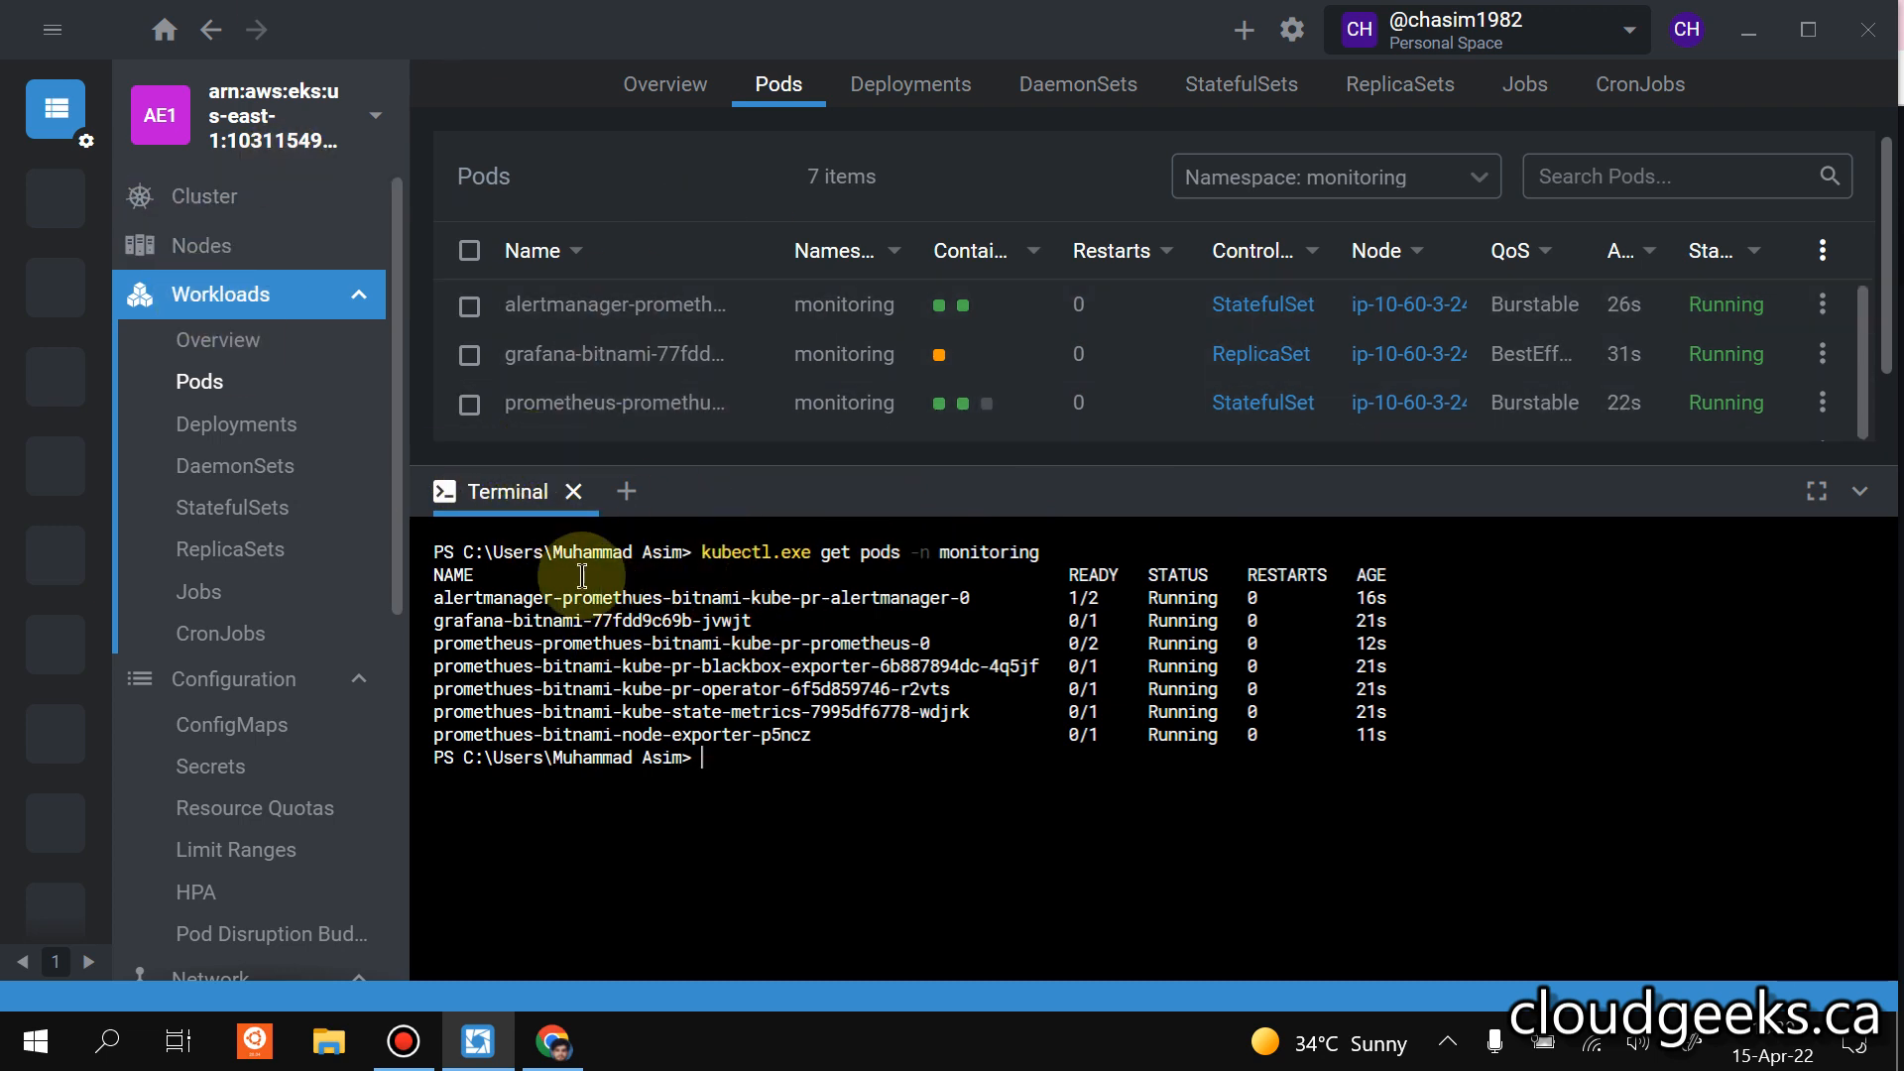
View the Ingress template in a new resource draft and close the draft without creating the resource.
click(628, 493)
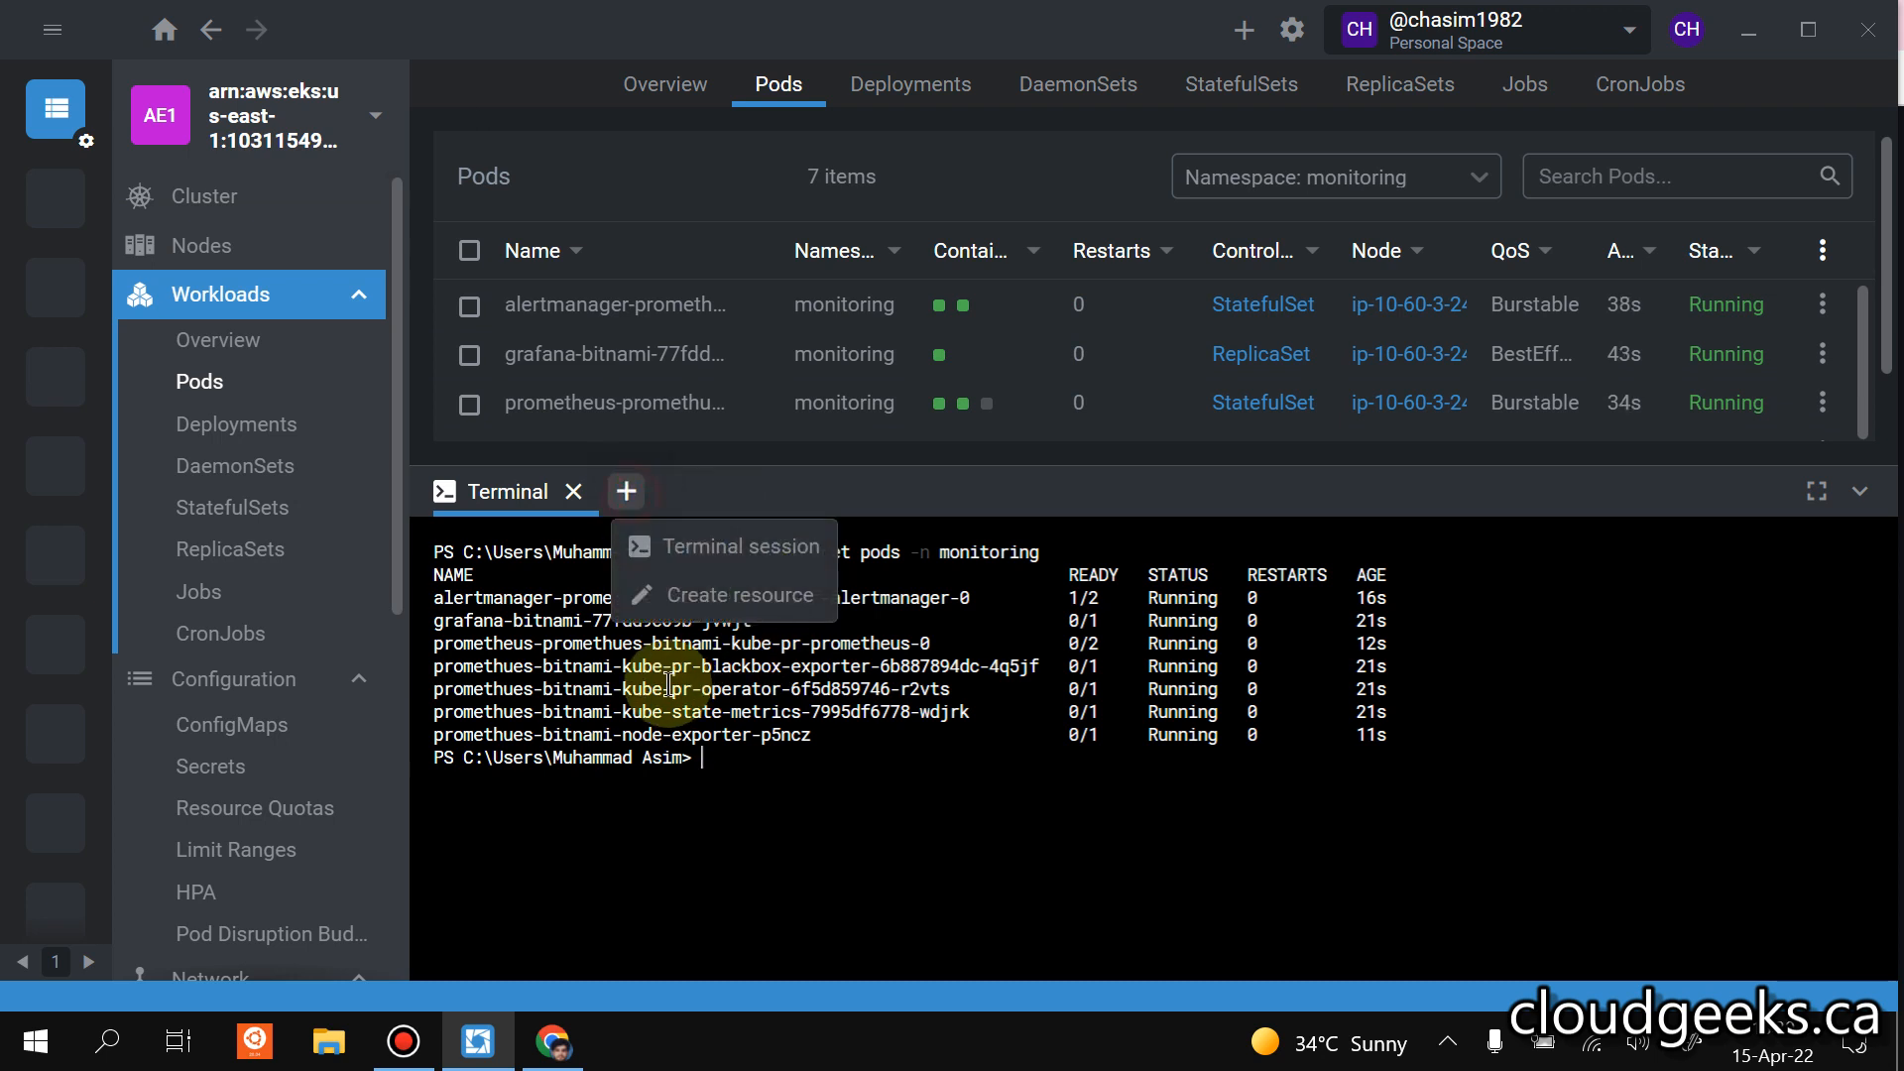
click(694, 597)
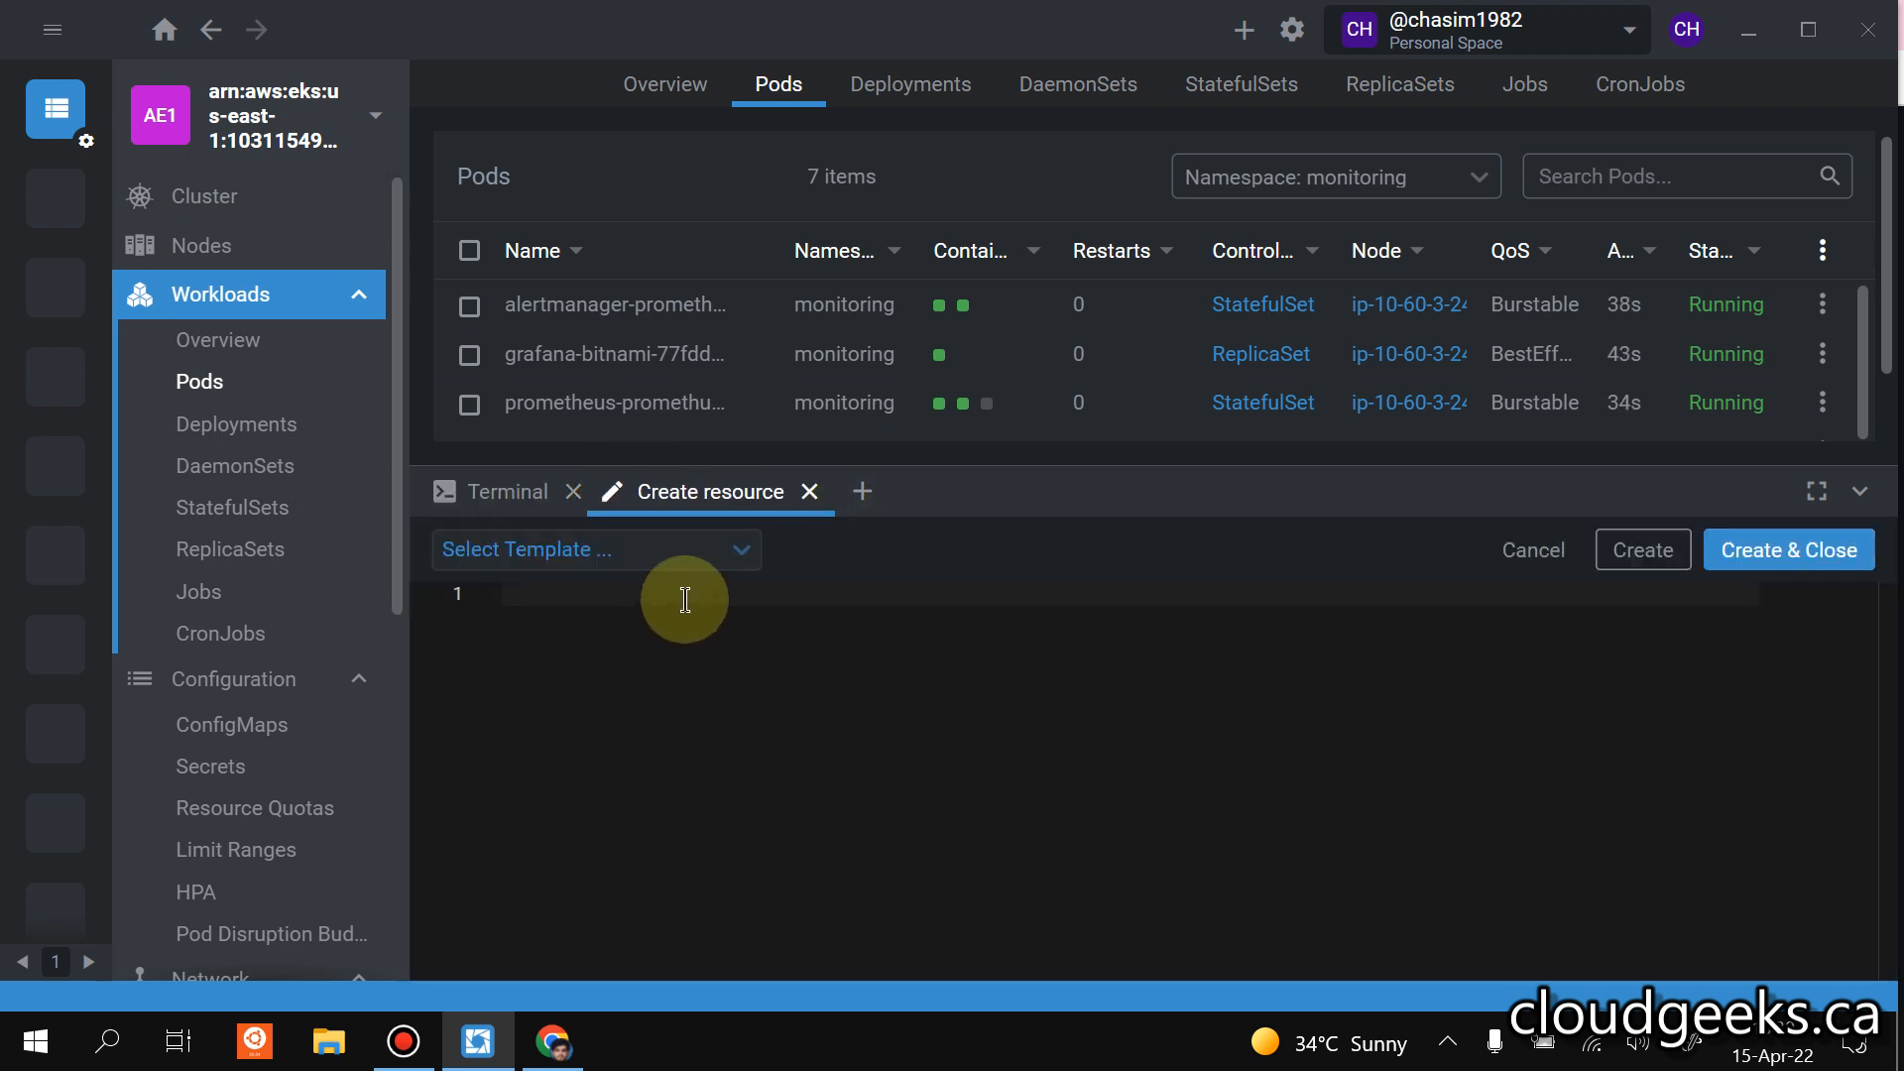
click(728, 552)
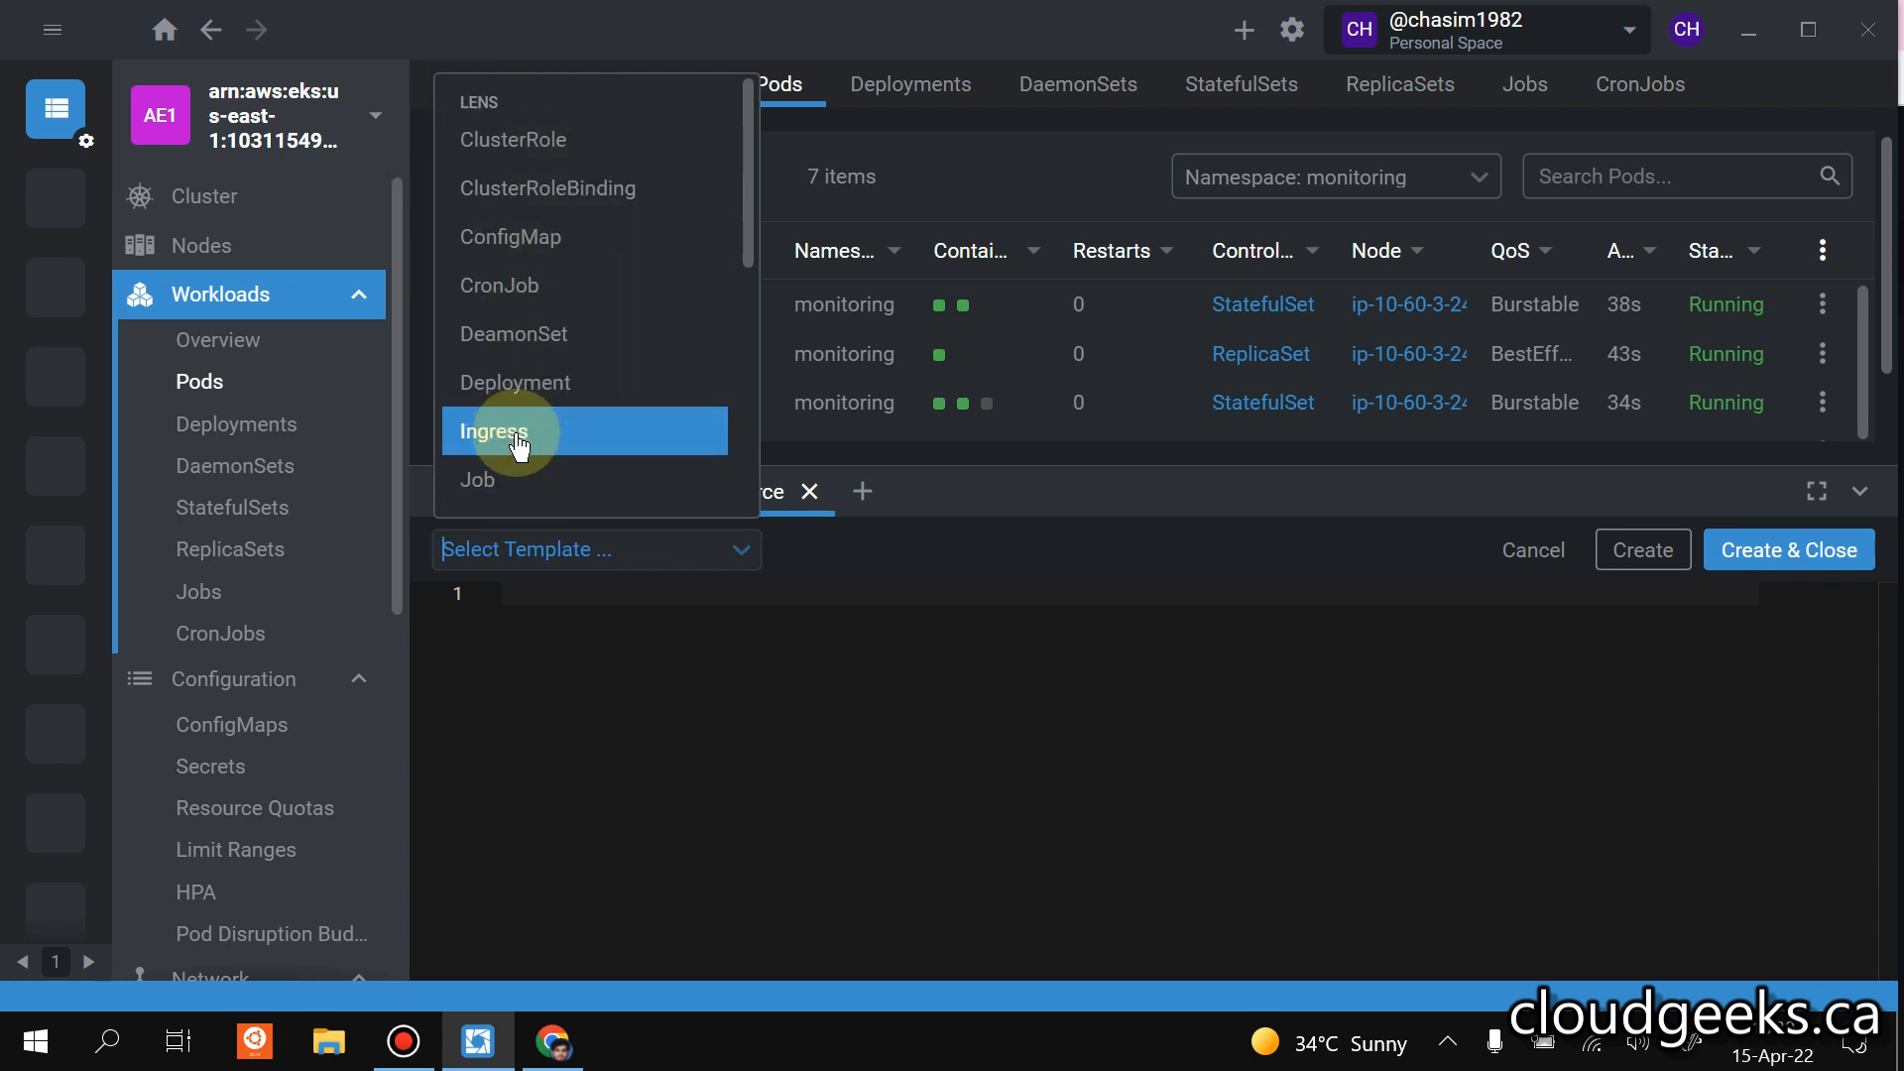
click(561, 440)
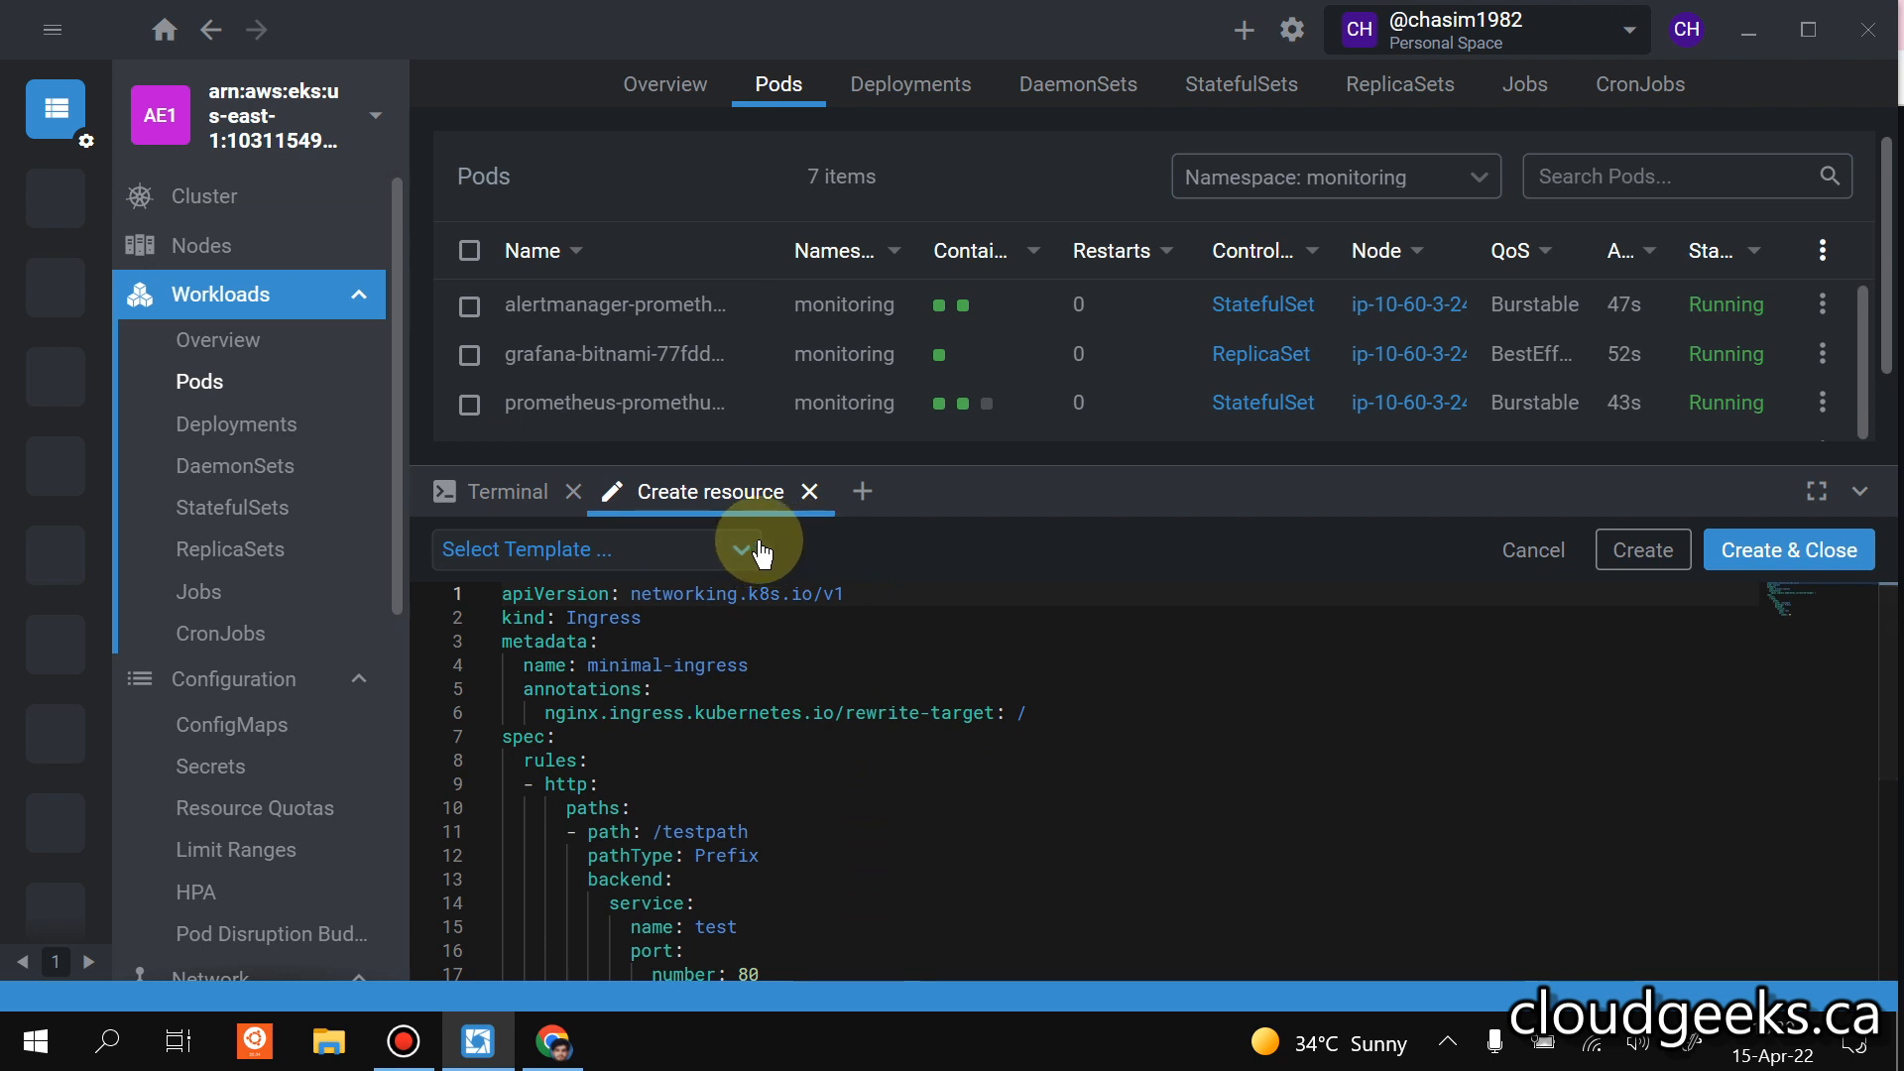
click(809, 491)
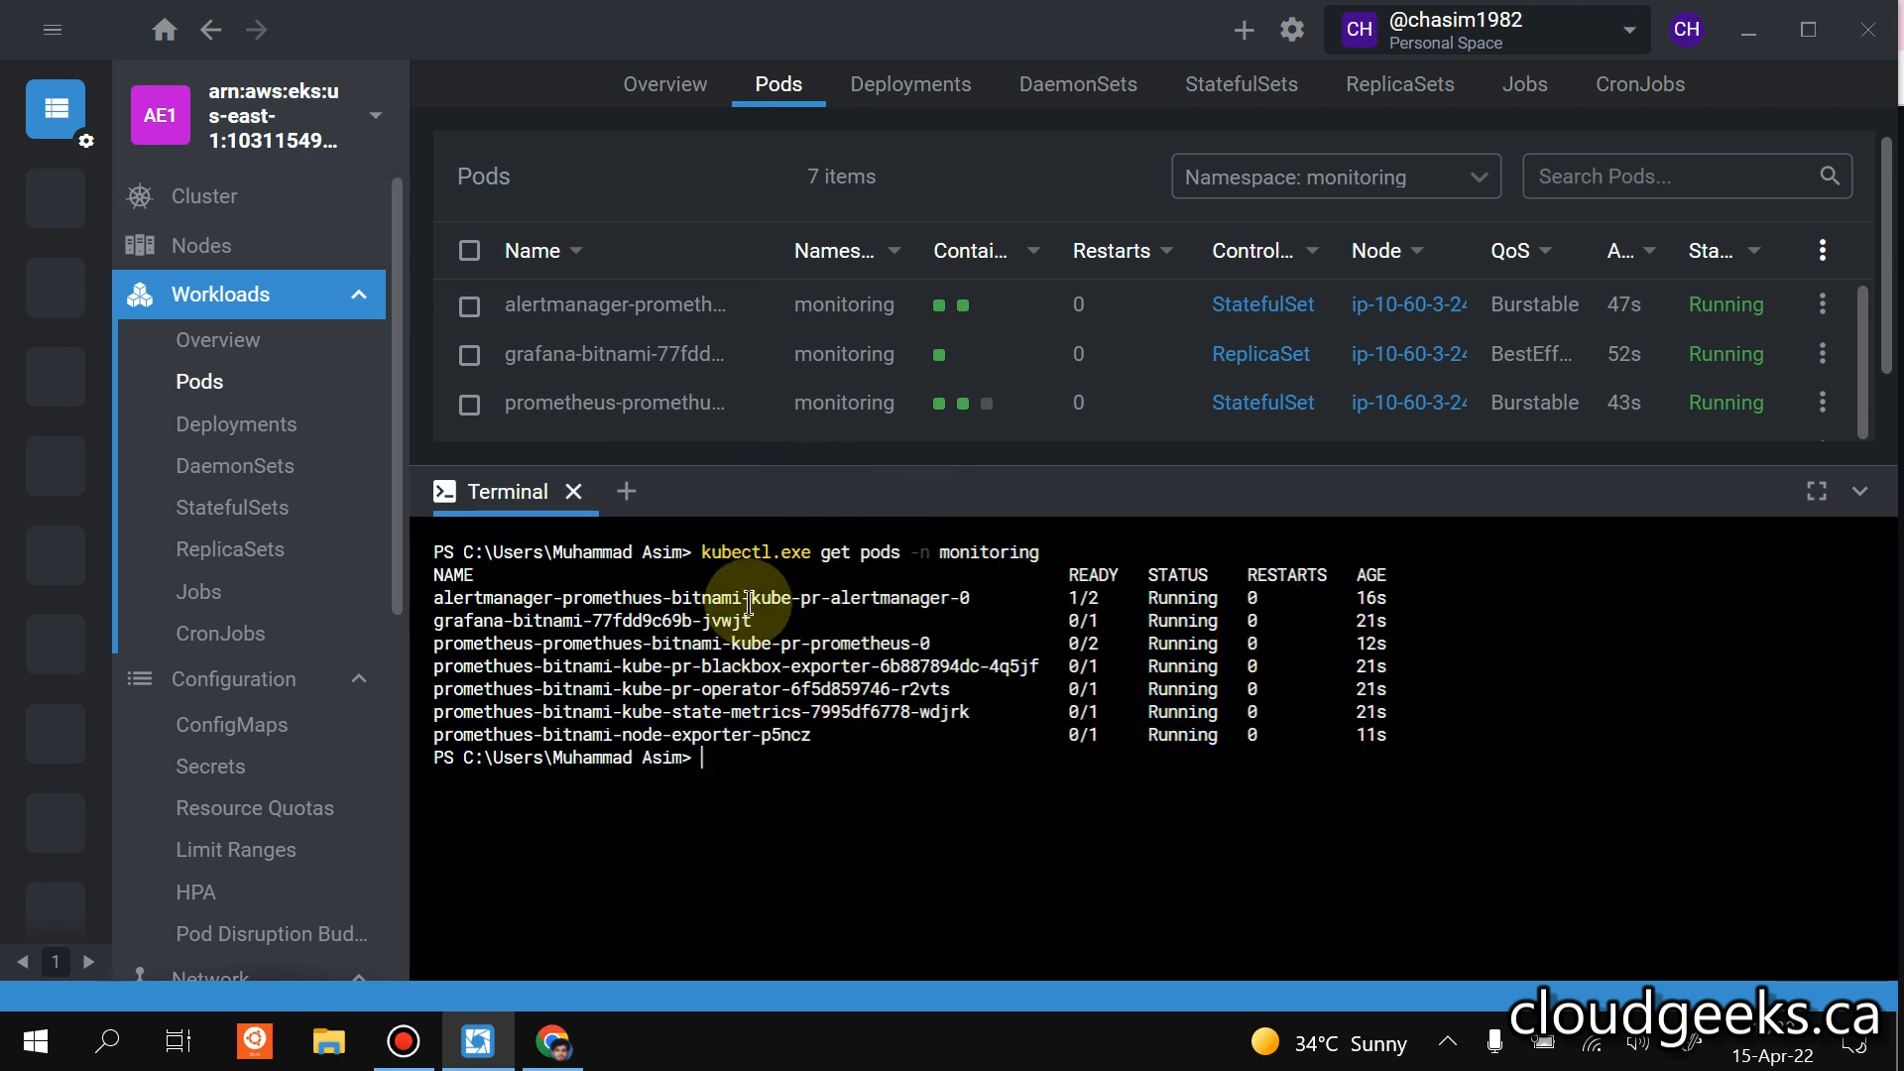
Close the terminal session and examine the status of the recreated pods in the monitoring namespace.
scroll(1139, 434, down, 2)
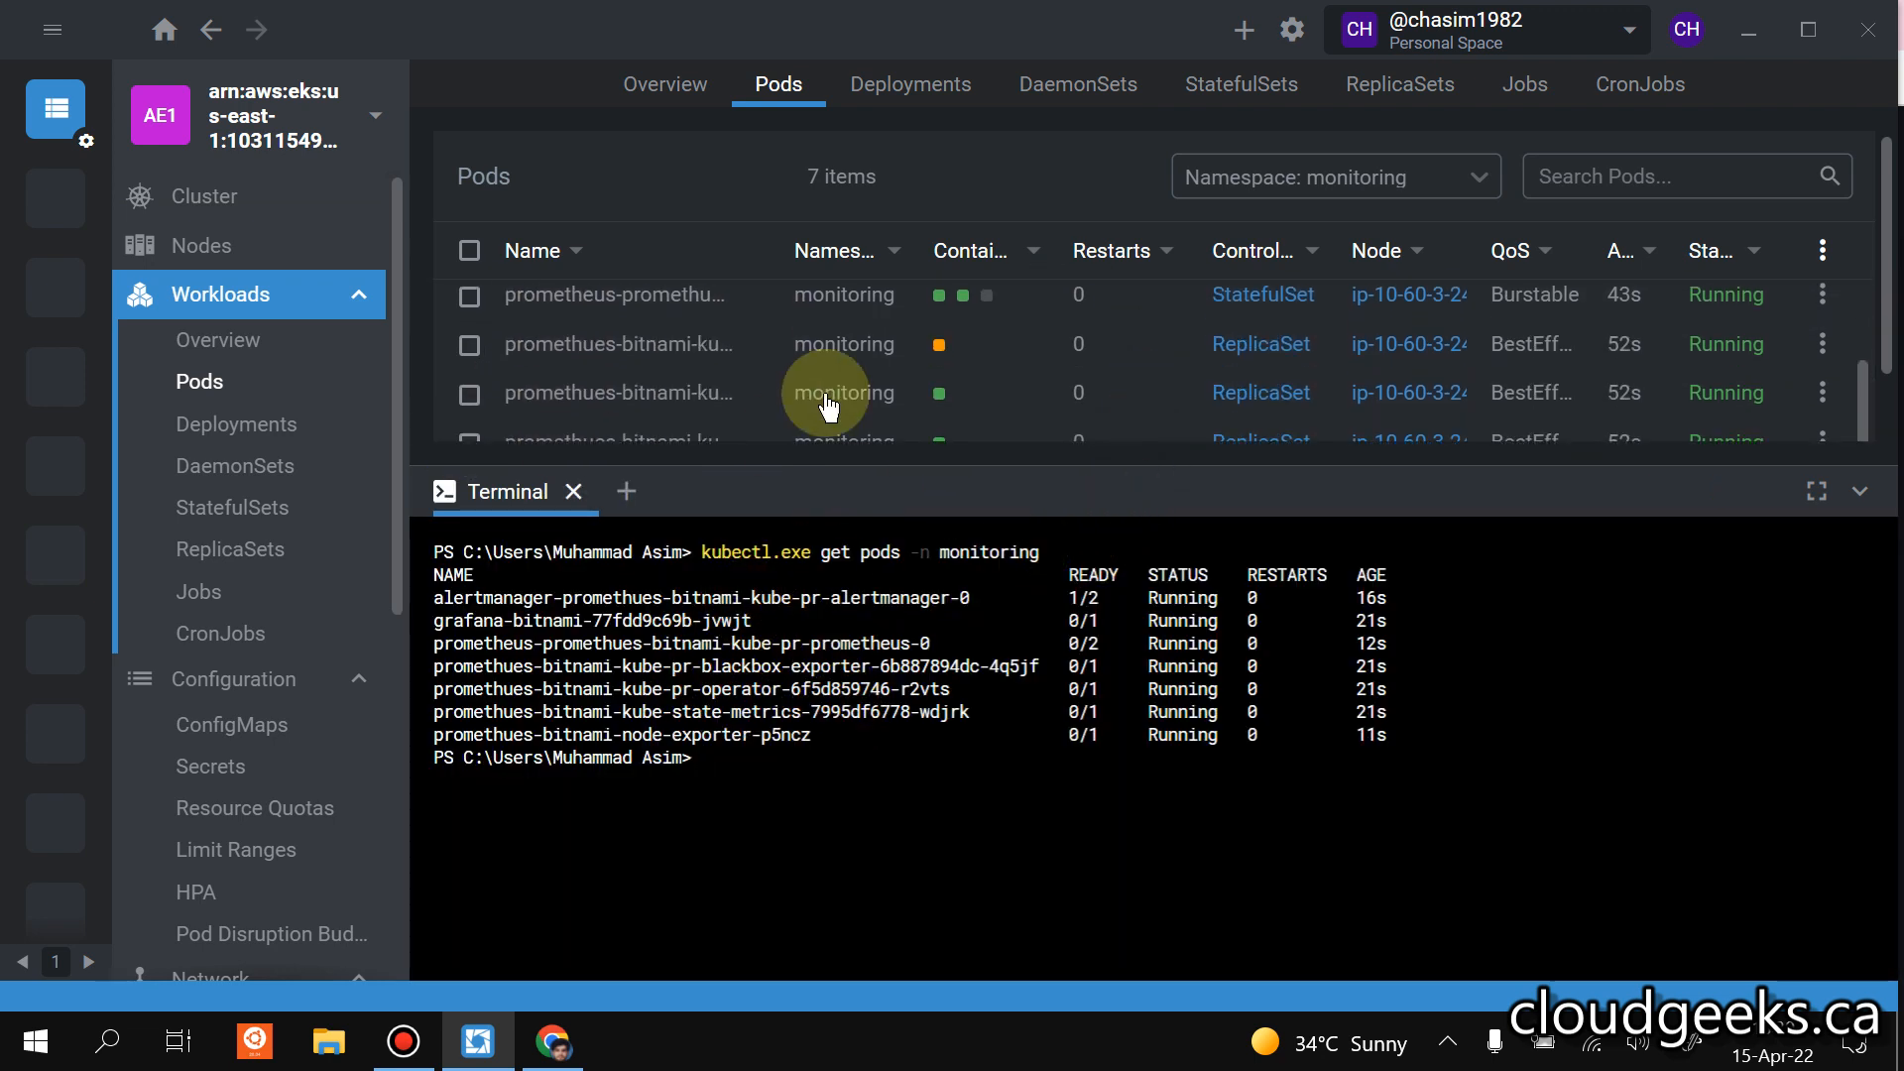
click(575, 493)
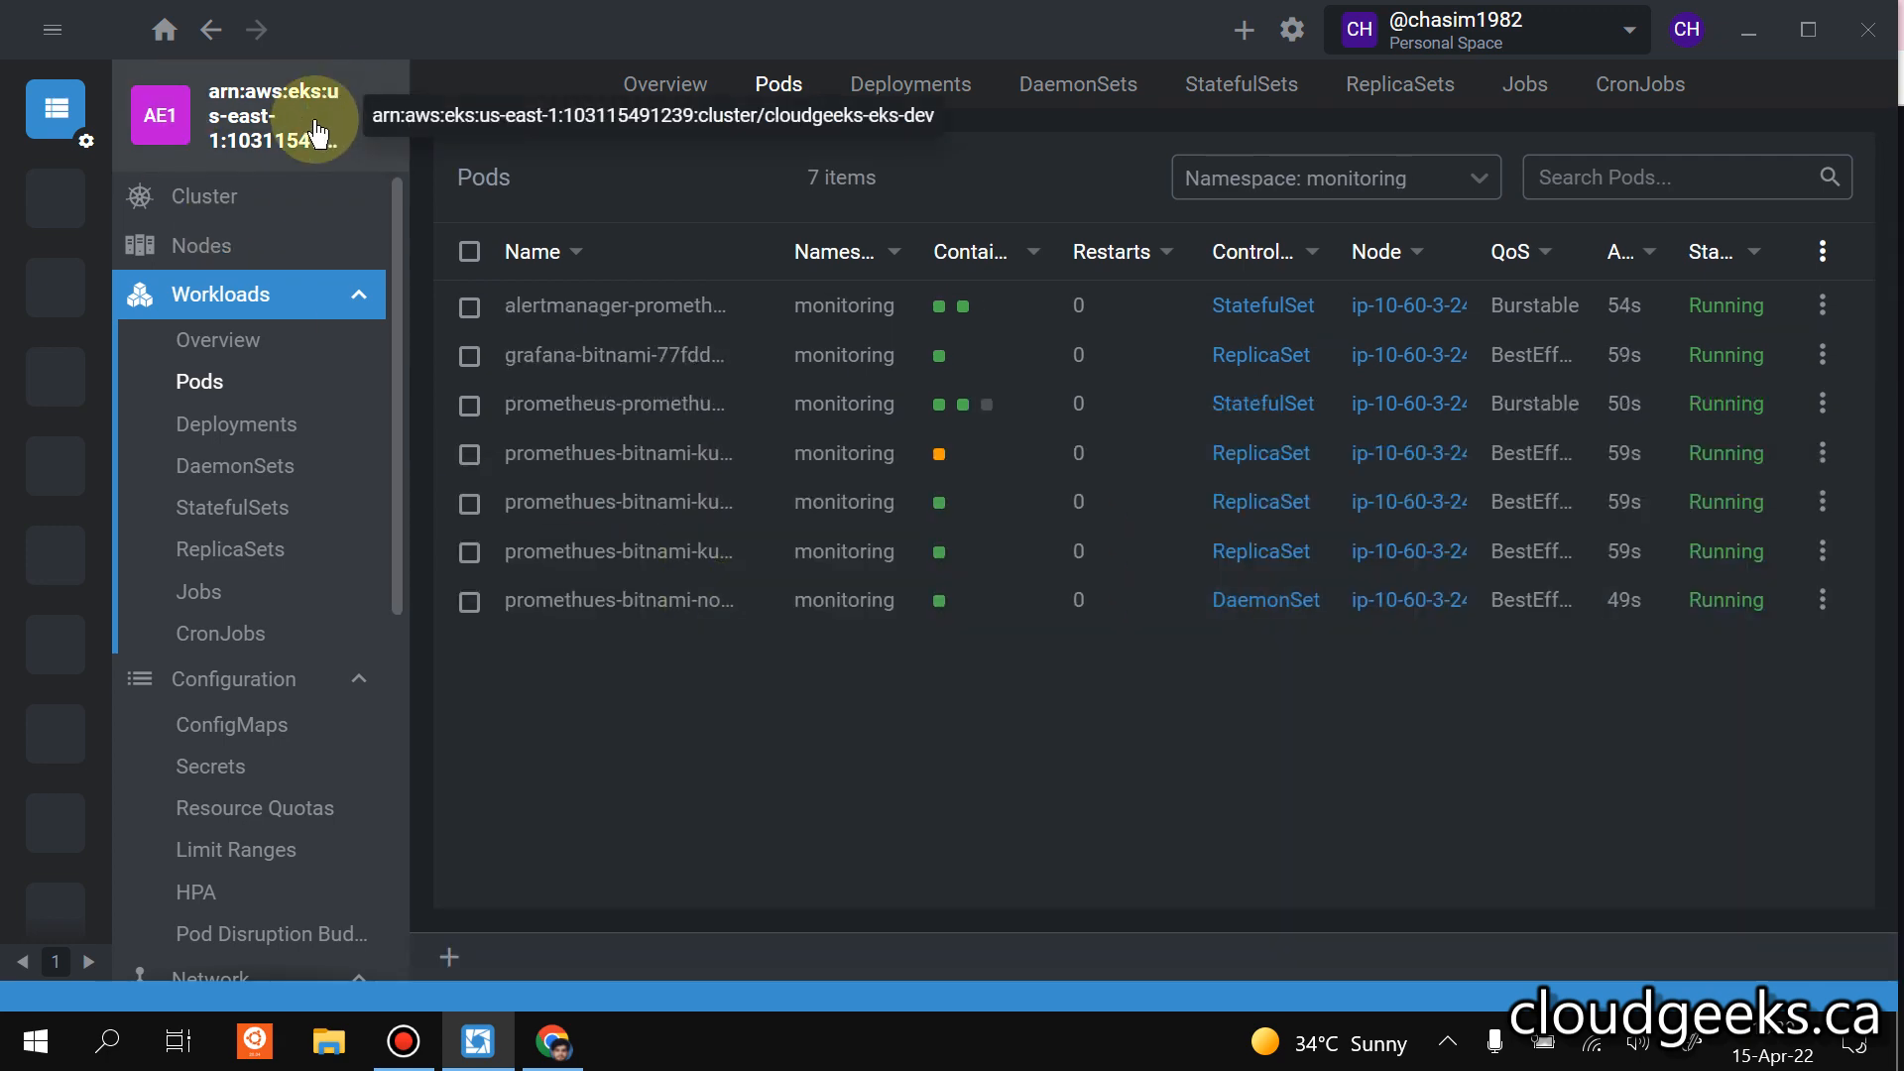
scroll(289, 509, down, 6)
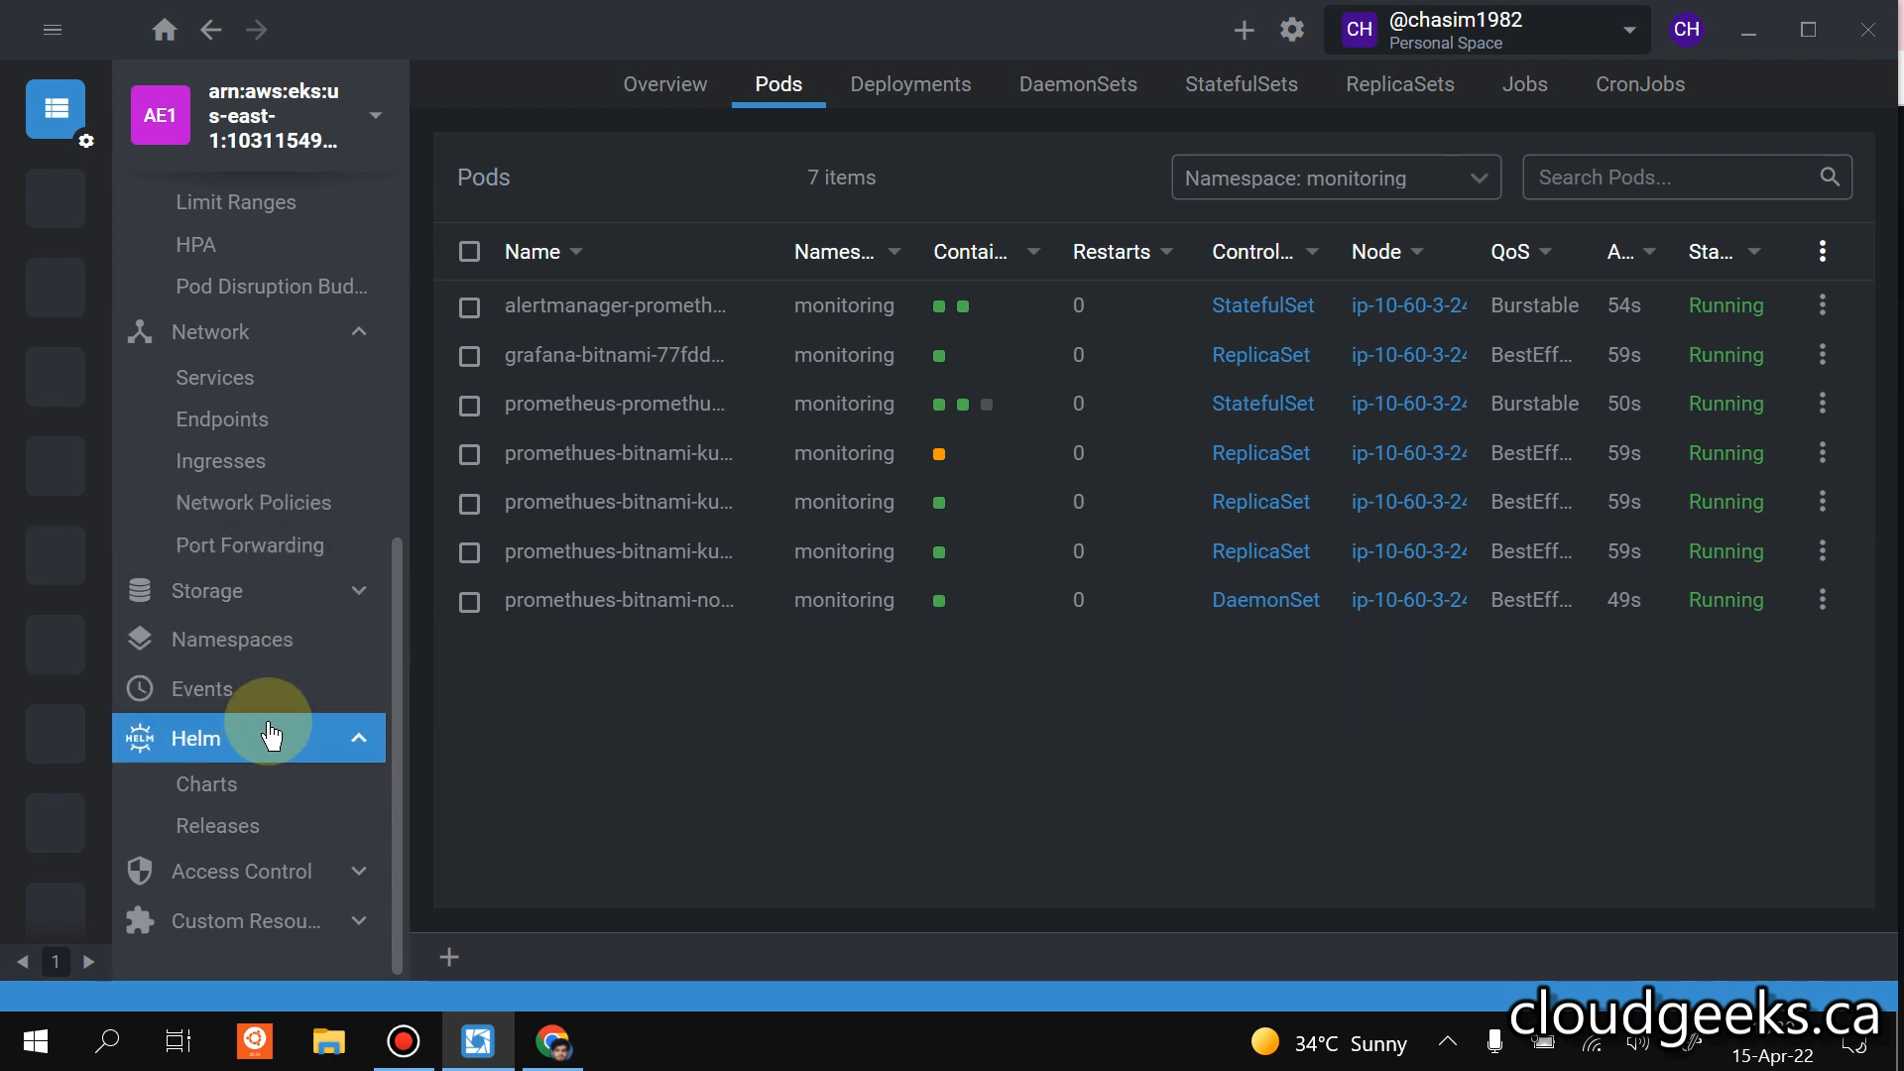
scroll(272, 731, up, 4)
scroll(302, 635, up, 2)
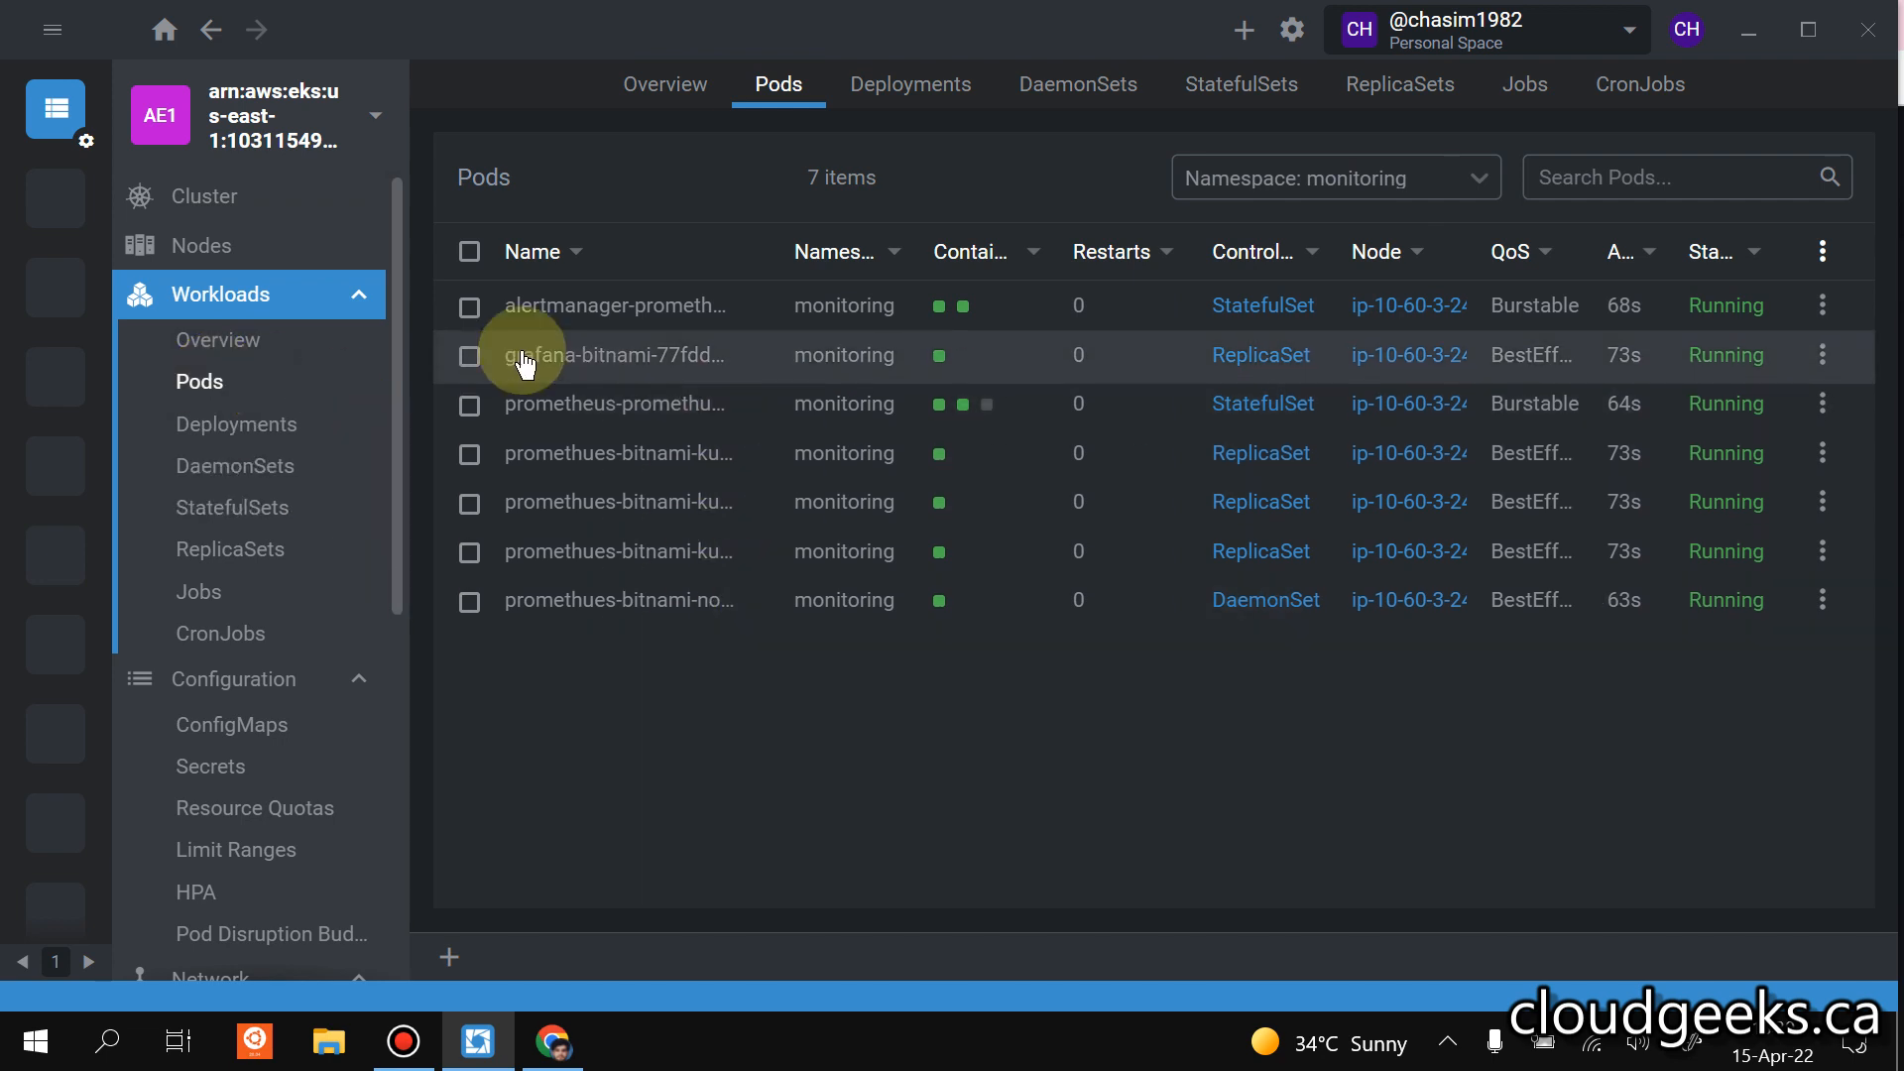
Open the details of the grafana-bitnami pod, then switch to Chrome and reload the Kubernetes Monitoring Dashboard.
click(842, 392)
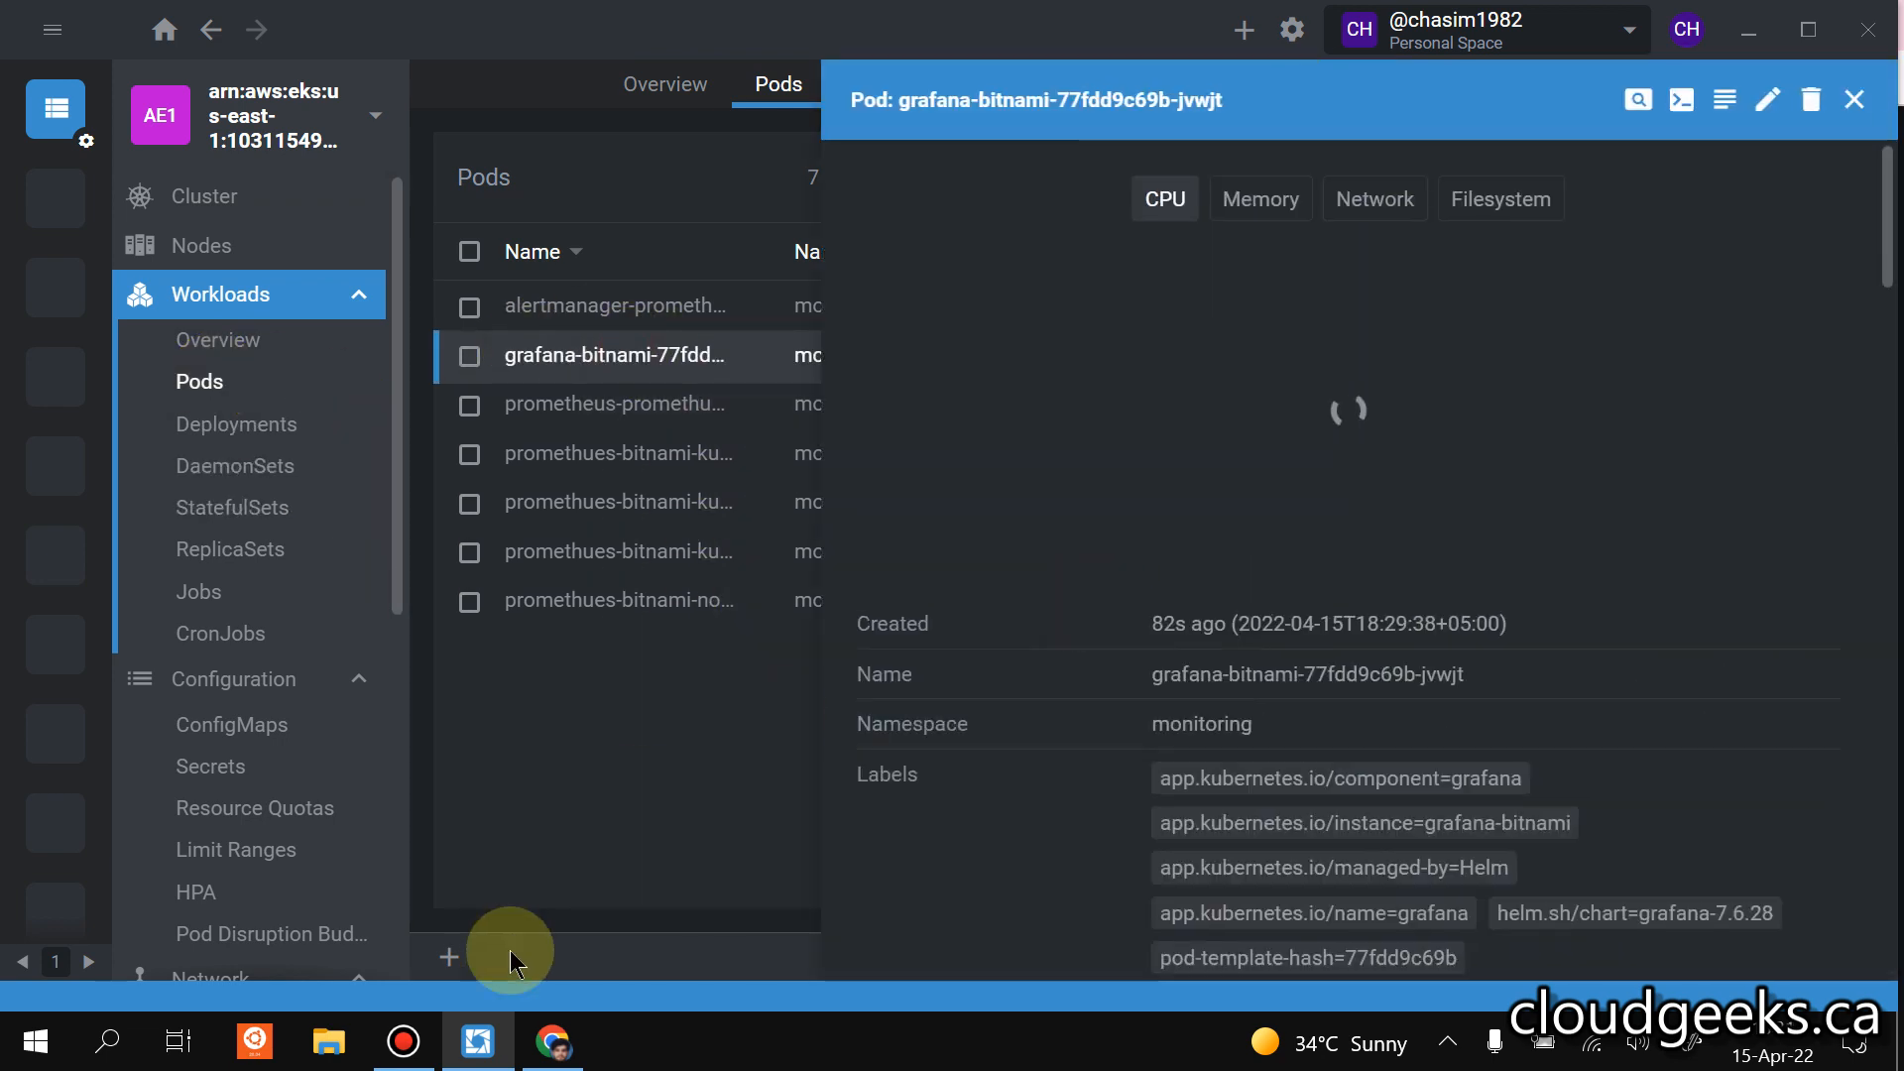
click(552, 1039)
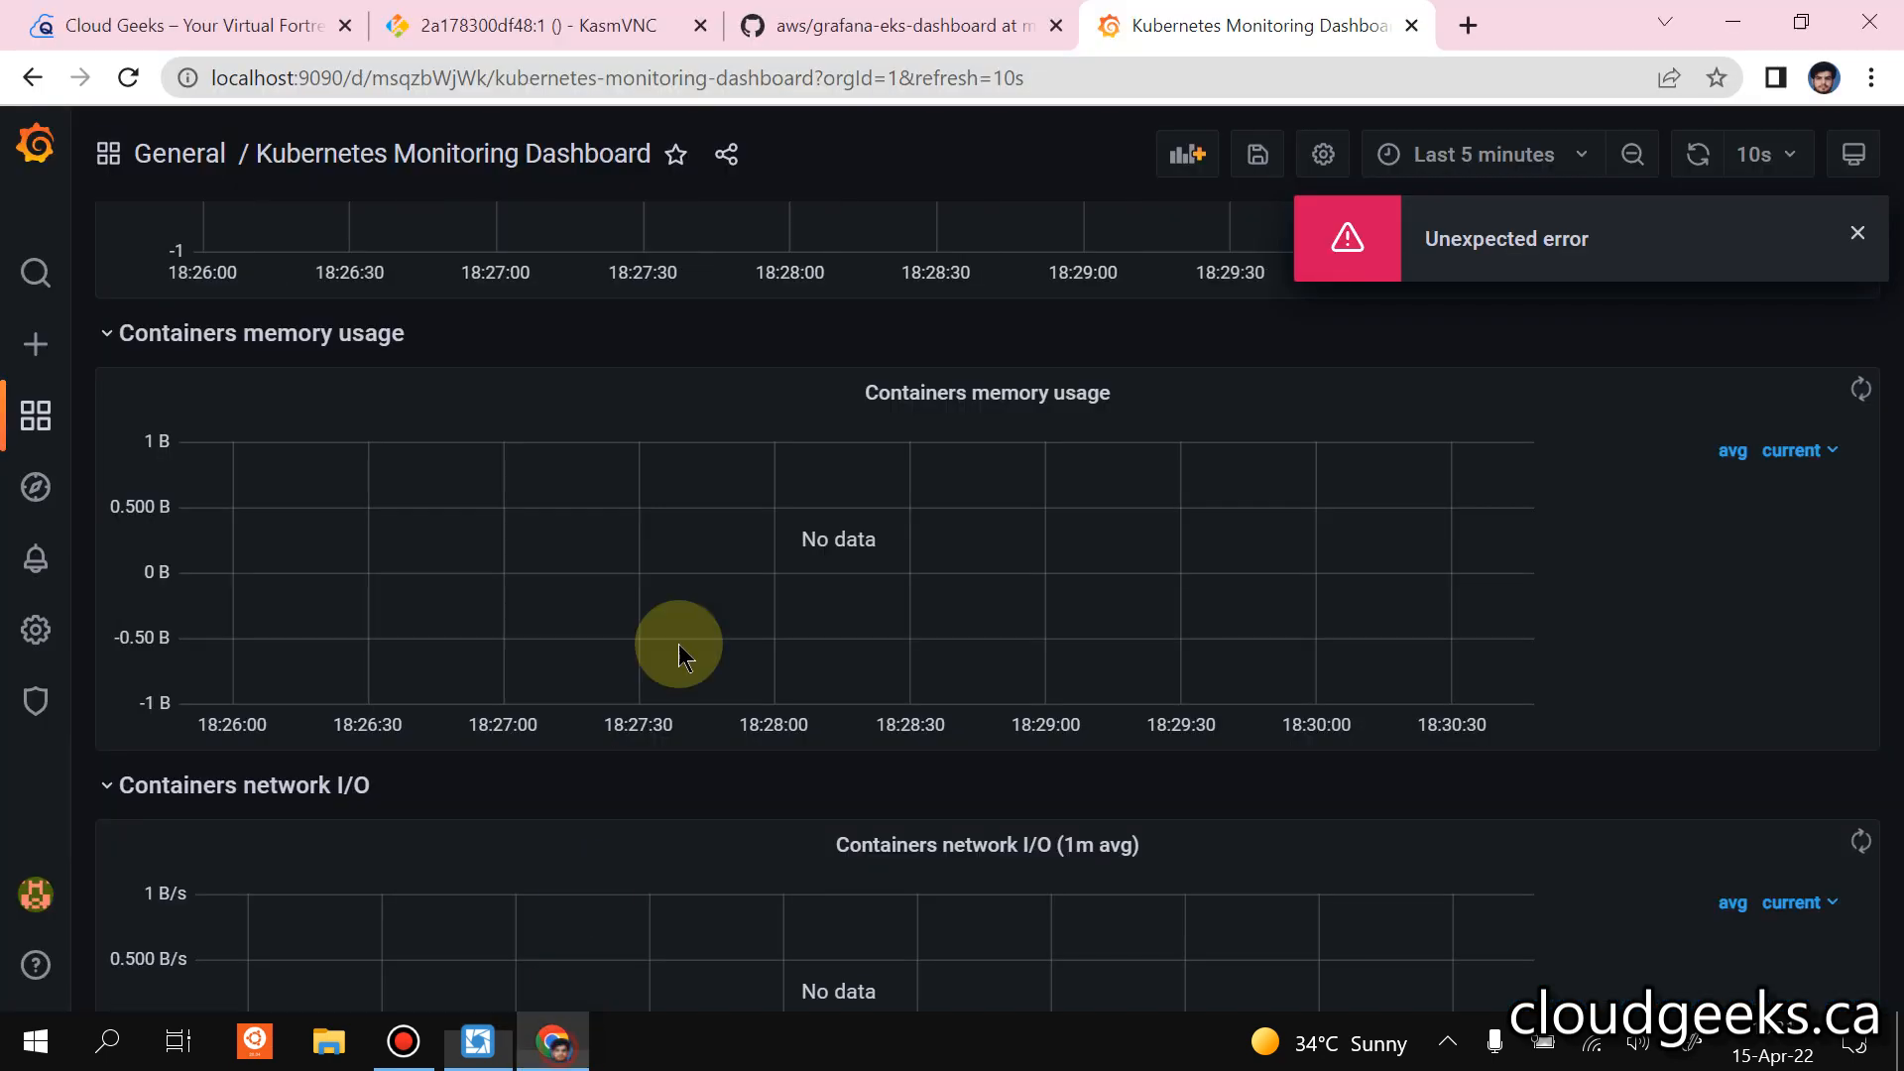
click(125, 78)
click(1107, 289)
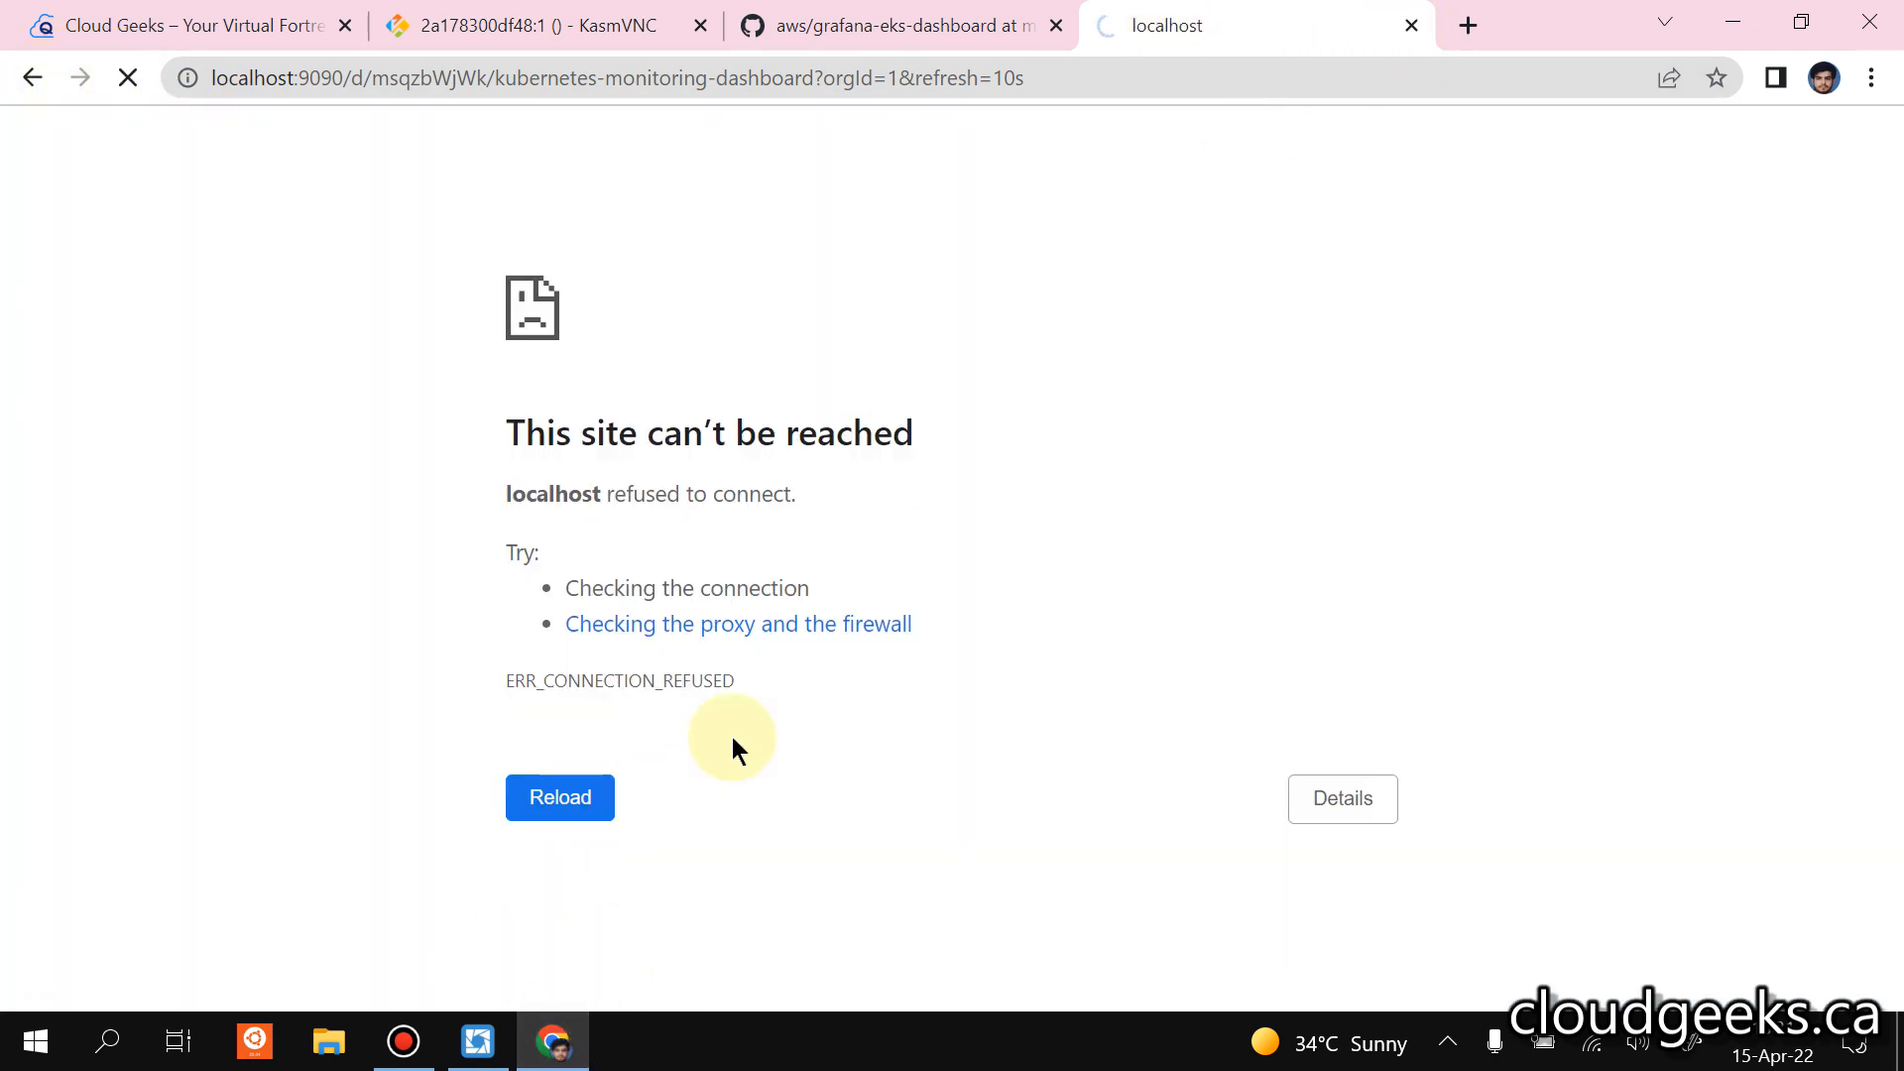
Return to Lens and start port forwarding for the grafana-bitnami pod from local port 9090, opening it in the browser.
click(508, 1048)
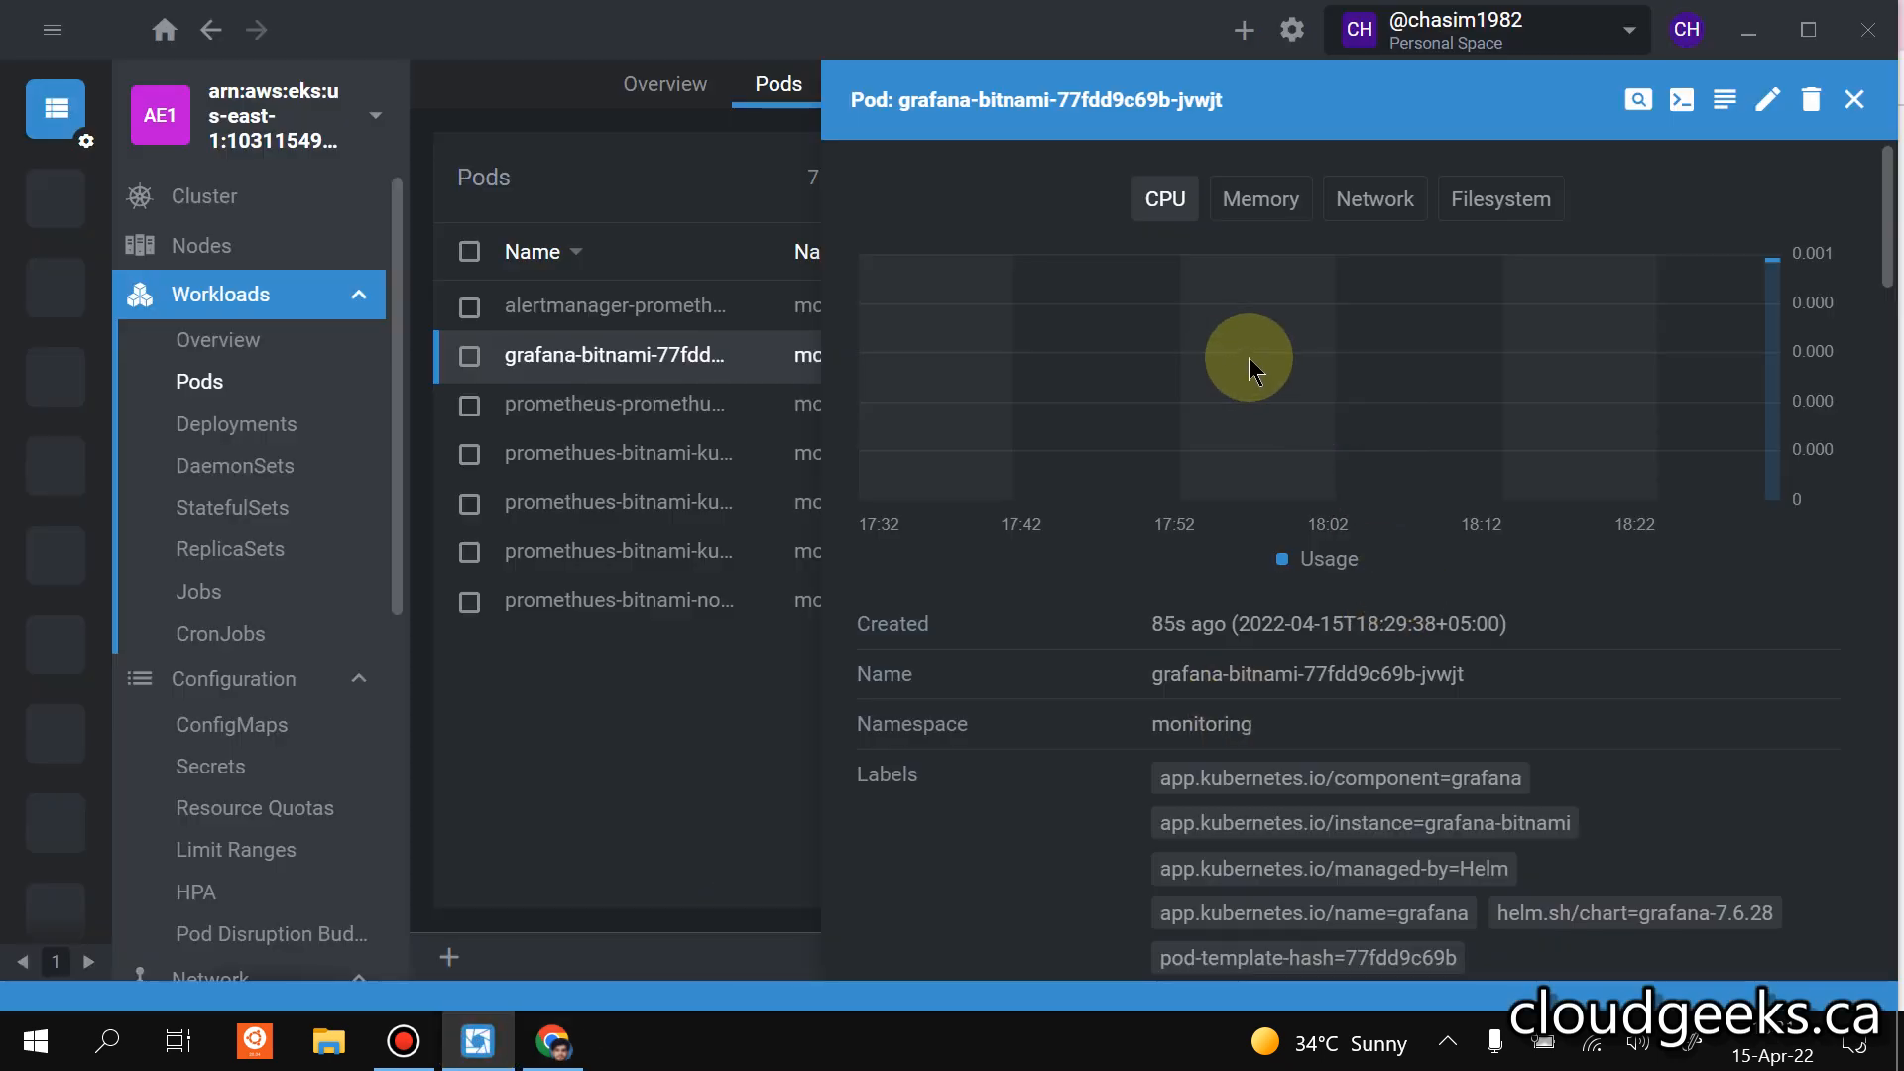
scroll(1424, 567, down, 5)
scroll(1424, 566, down, 10)
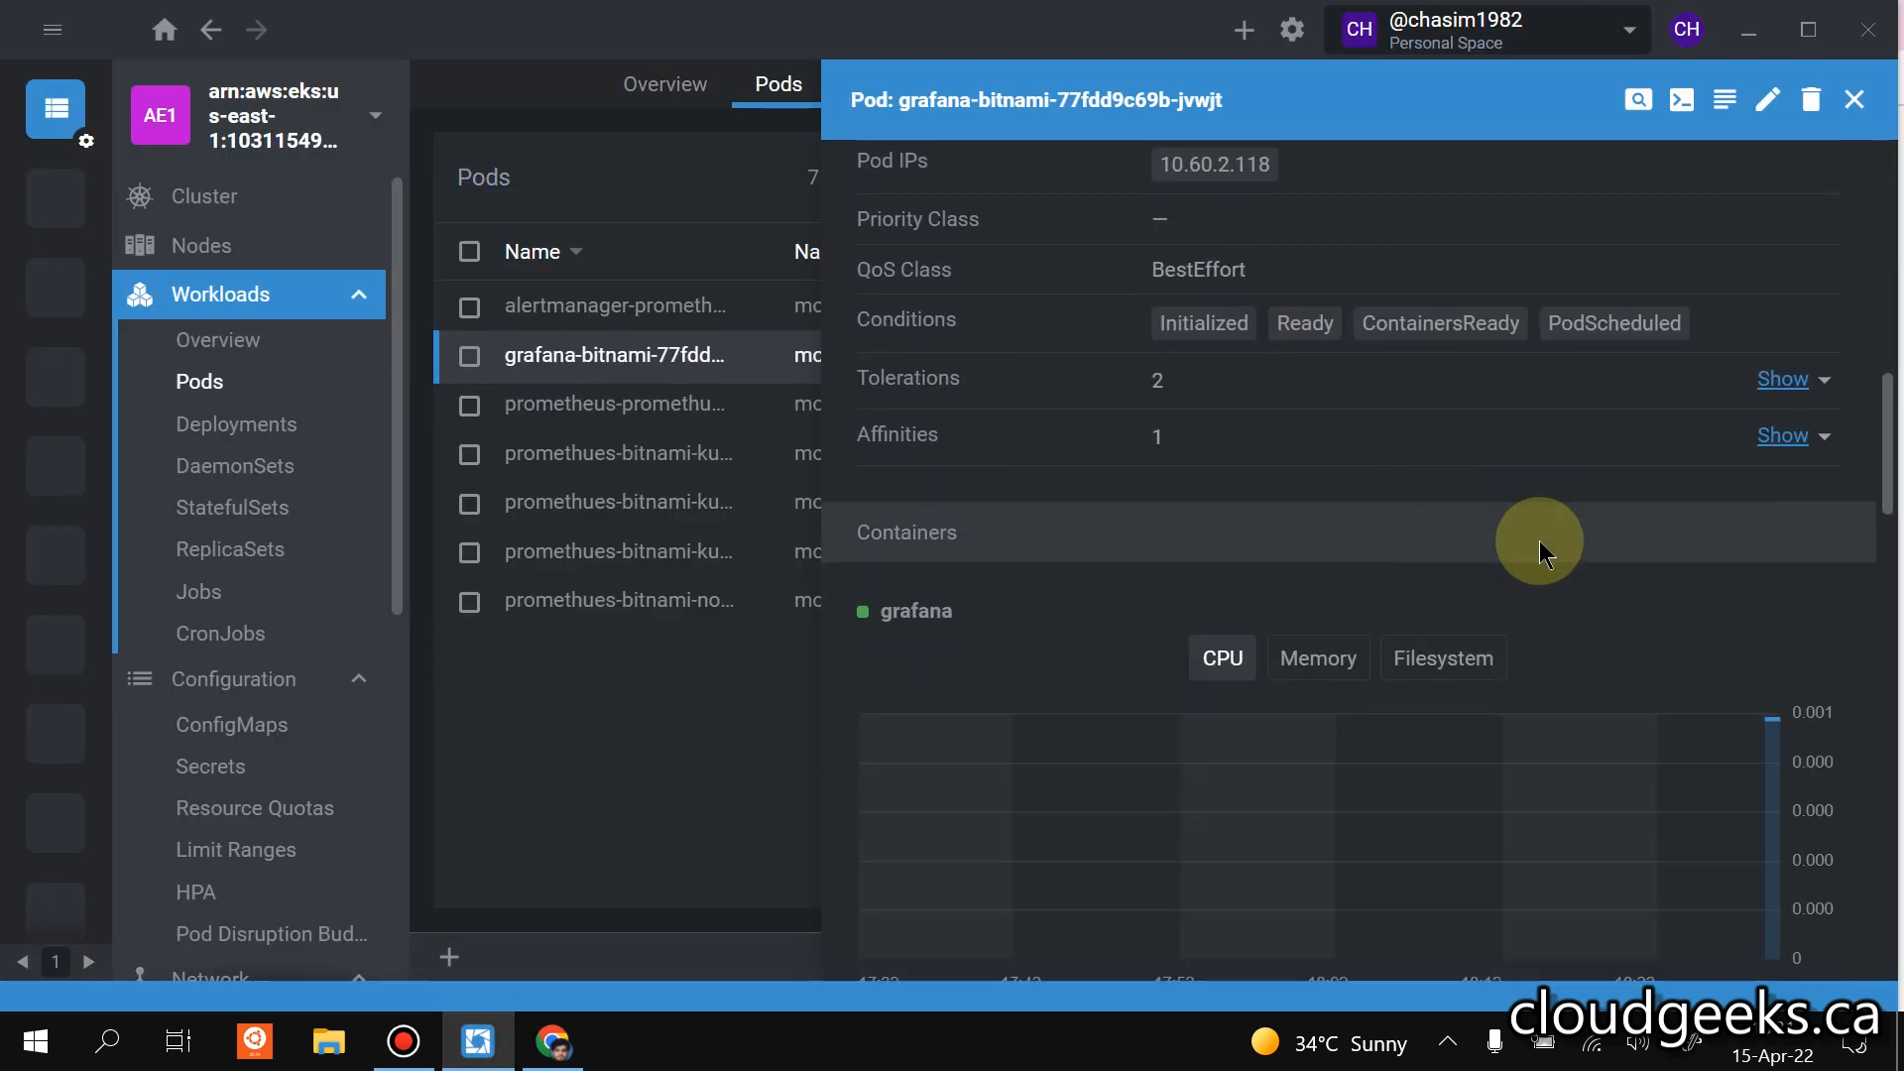
click(1433, 517)
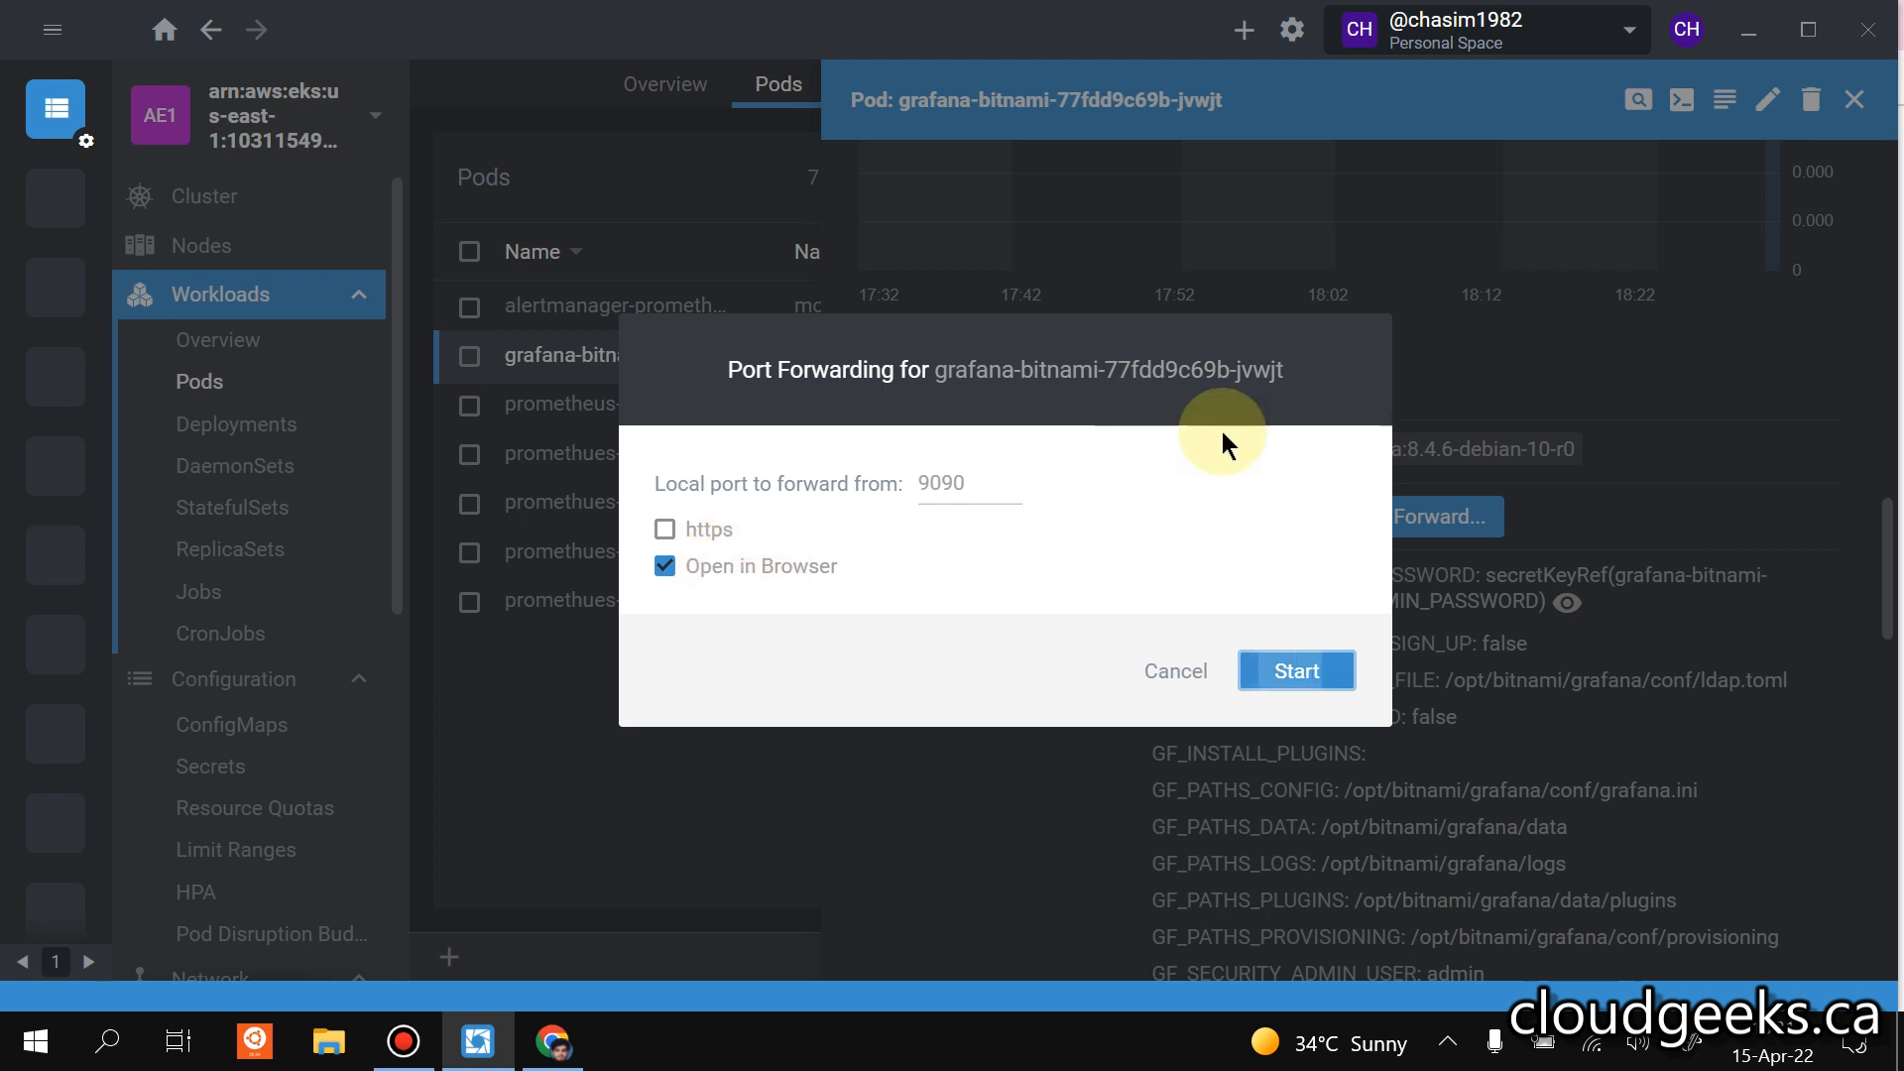
click(1244, 669)
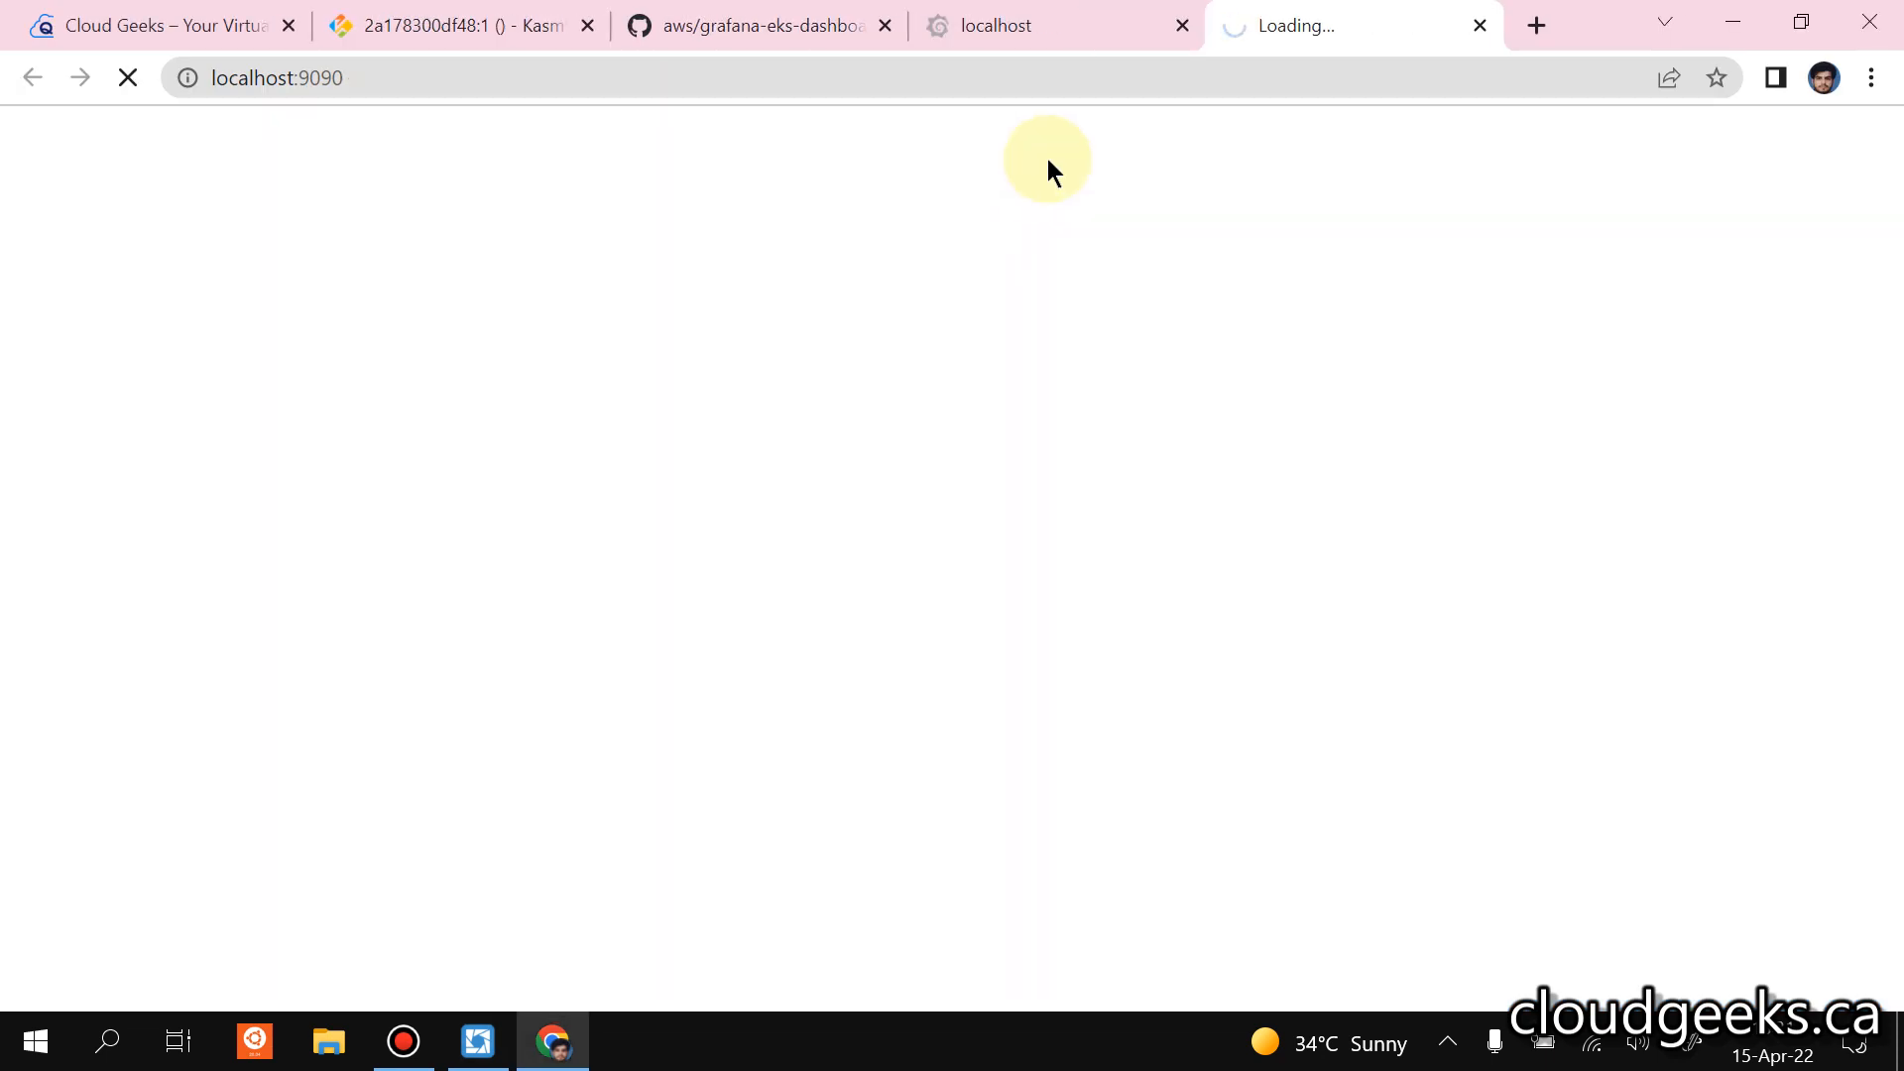
click(1122, 12)
click(1384, 18)
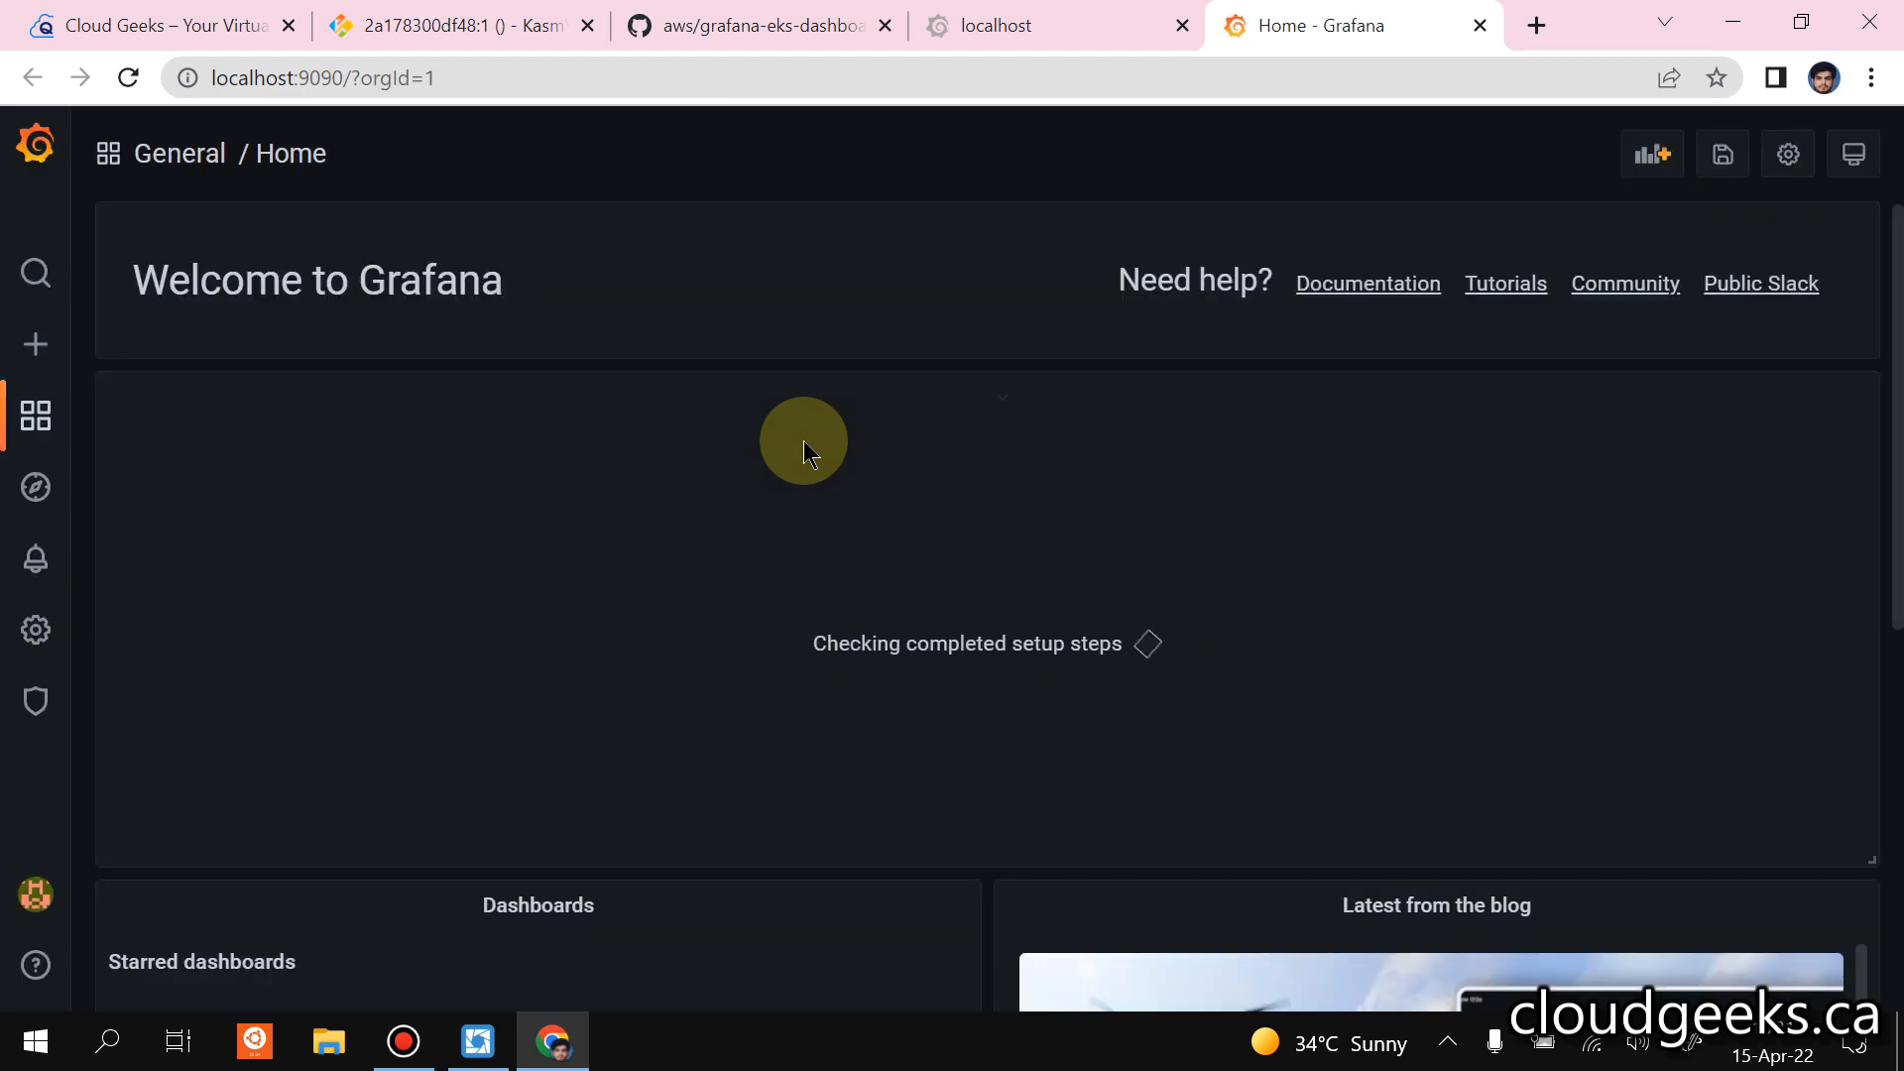
Open the Kubernetes Monitoring Dashboard from Grafana's recently viewed dashboards.
scroll(151, 317, down, 5)
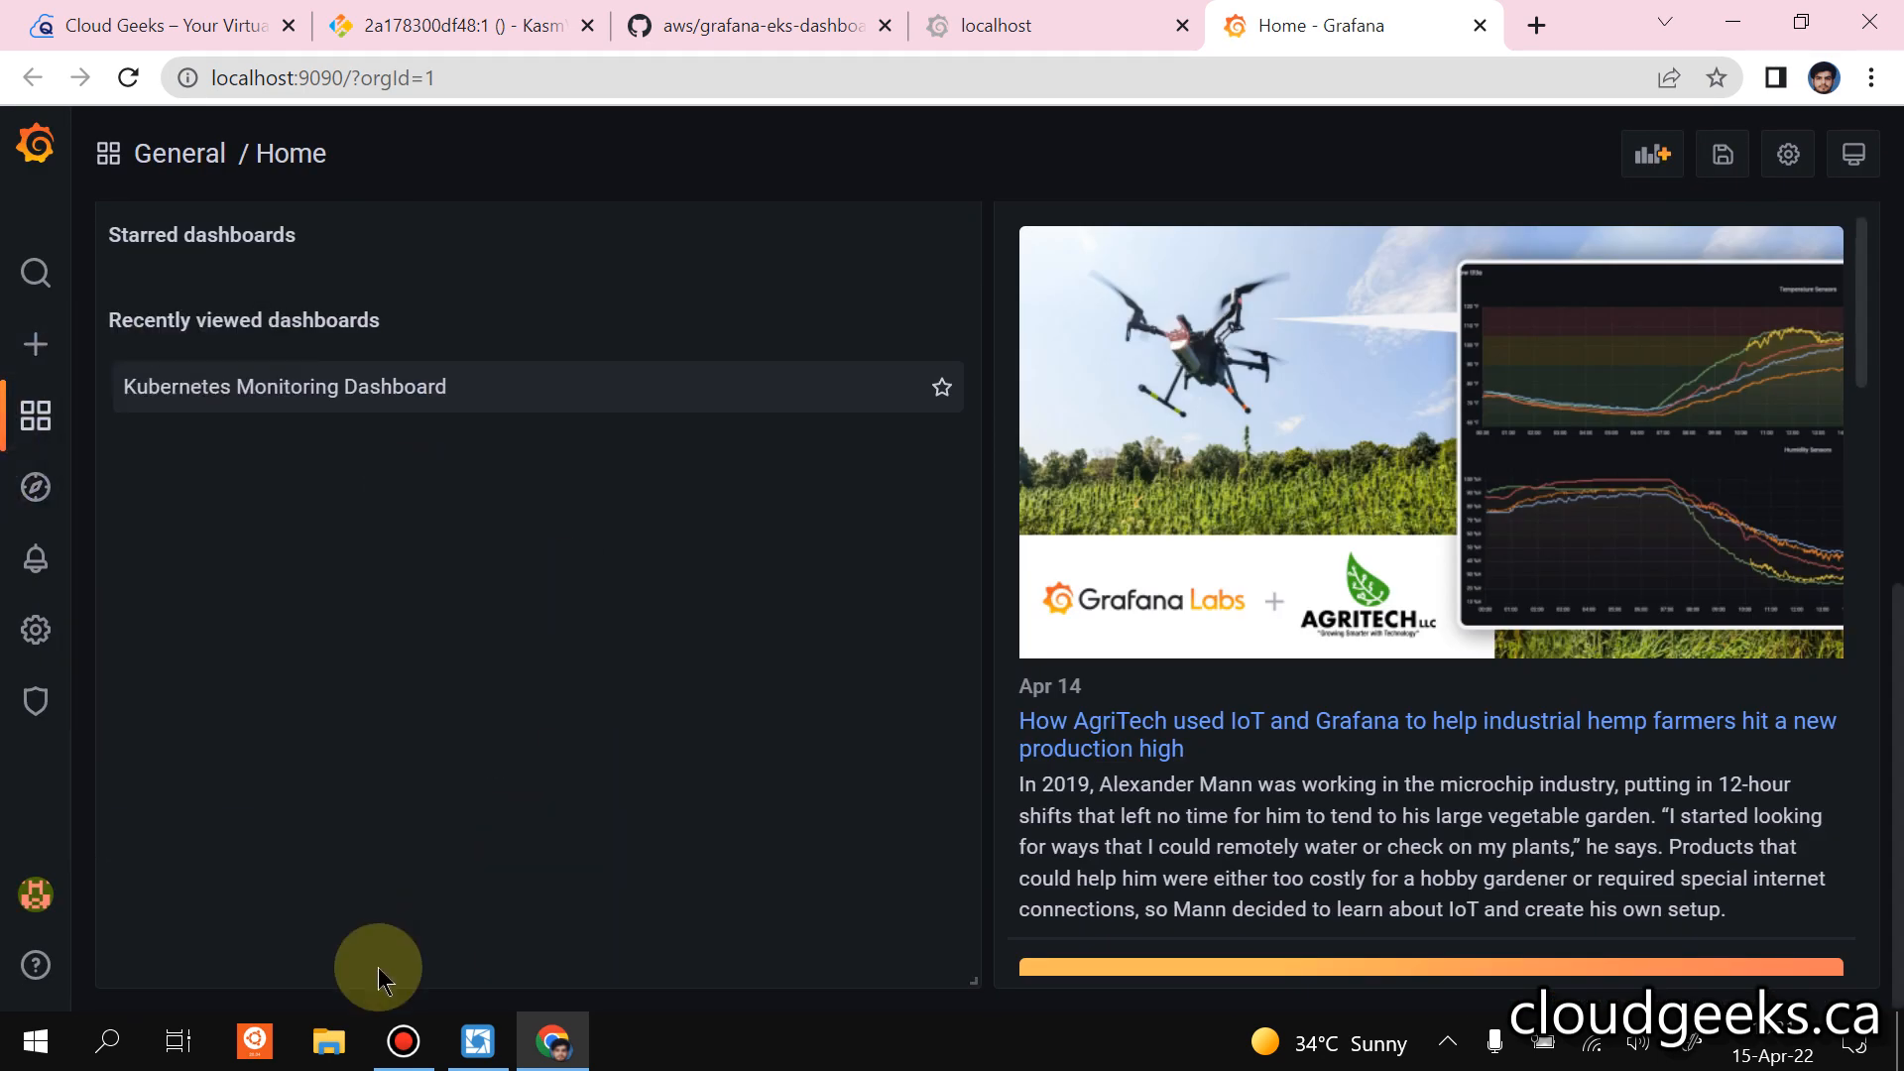
click(478, 1041)
click(480, 1042)
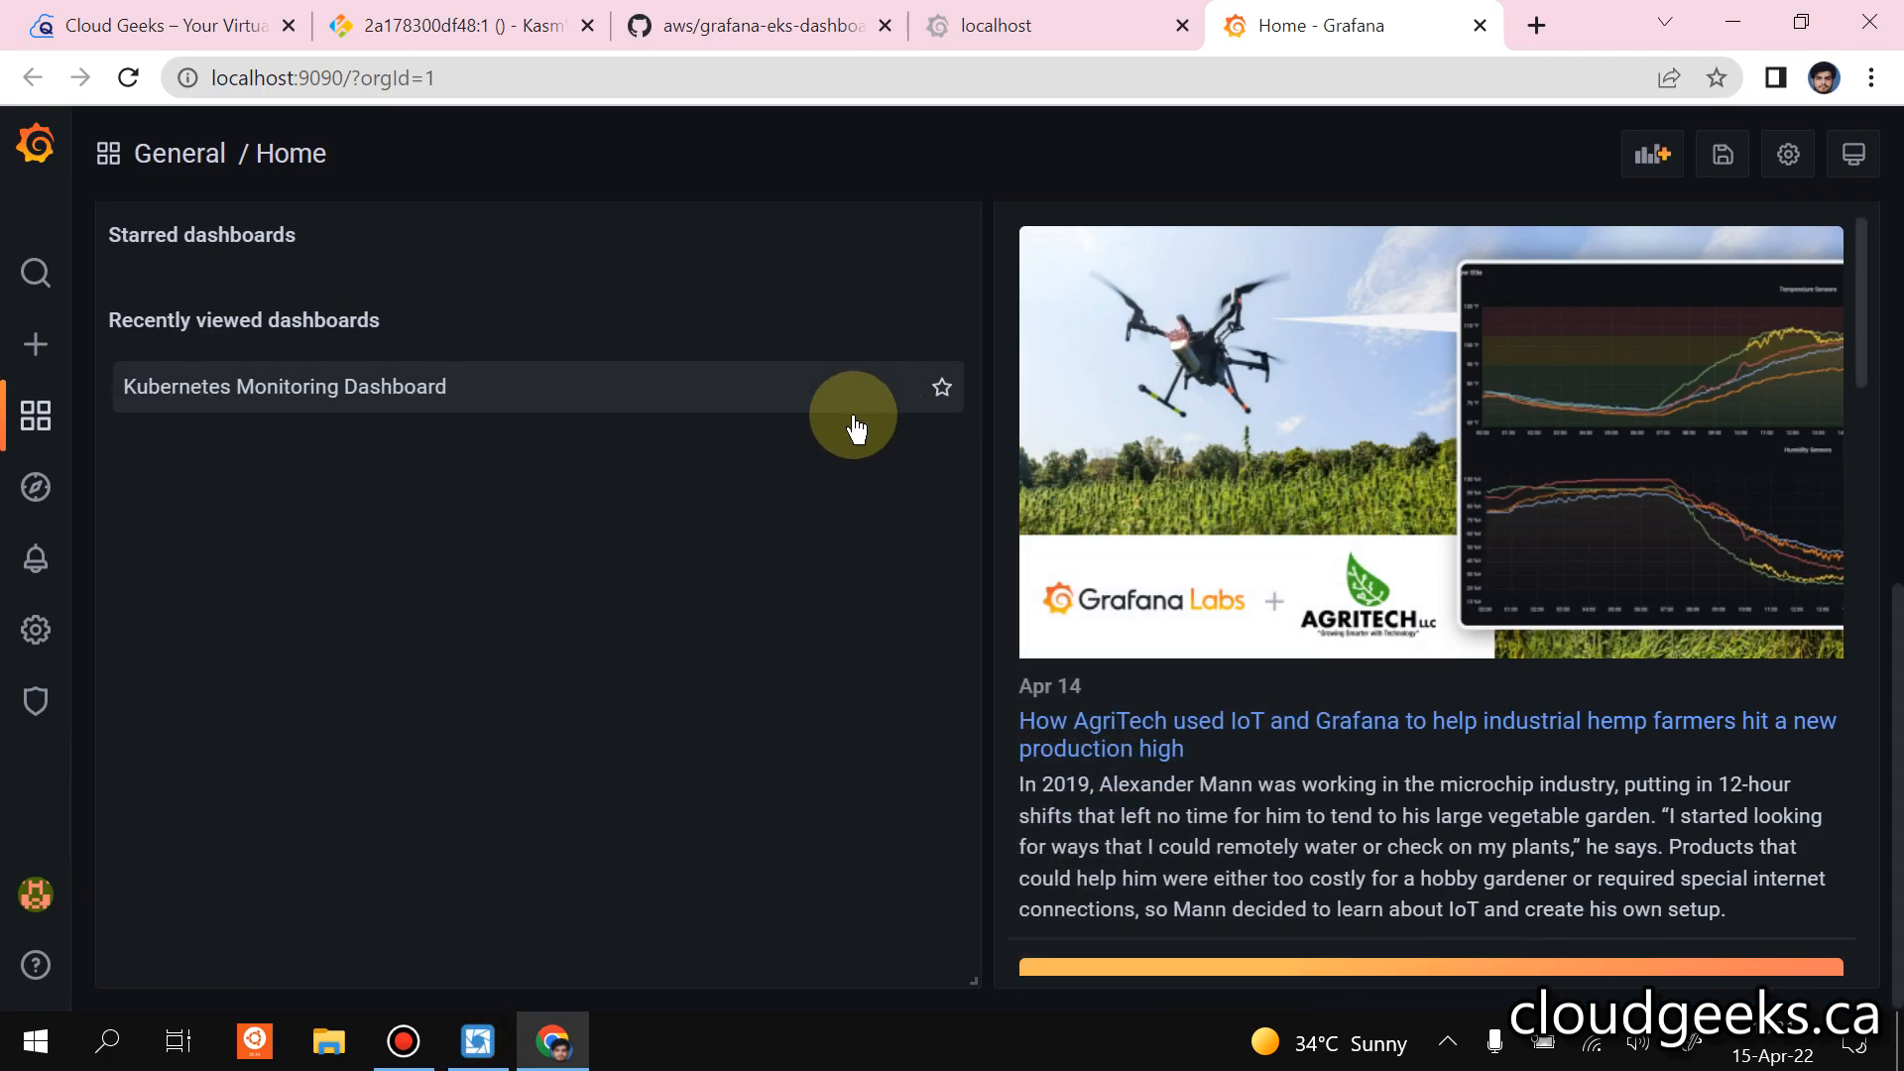
click(208, 391)
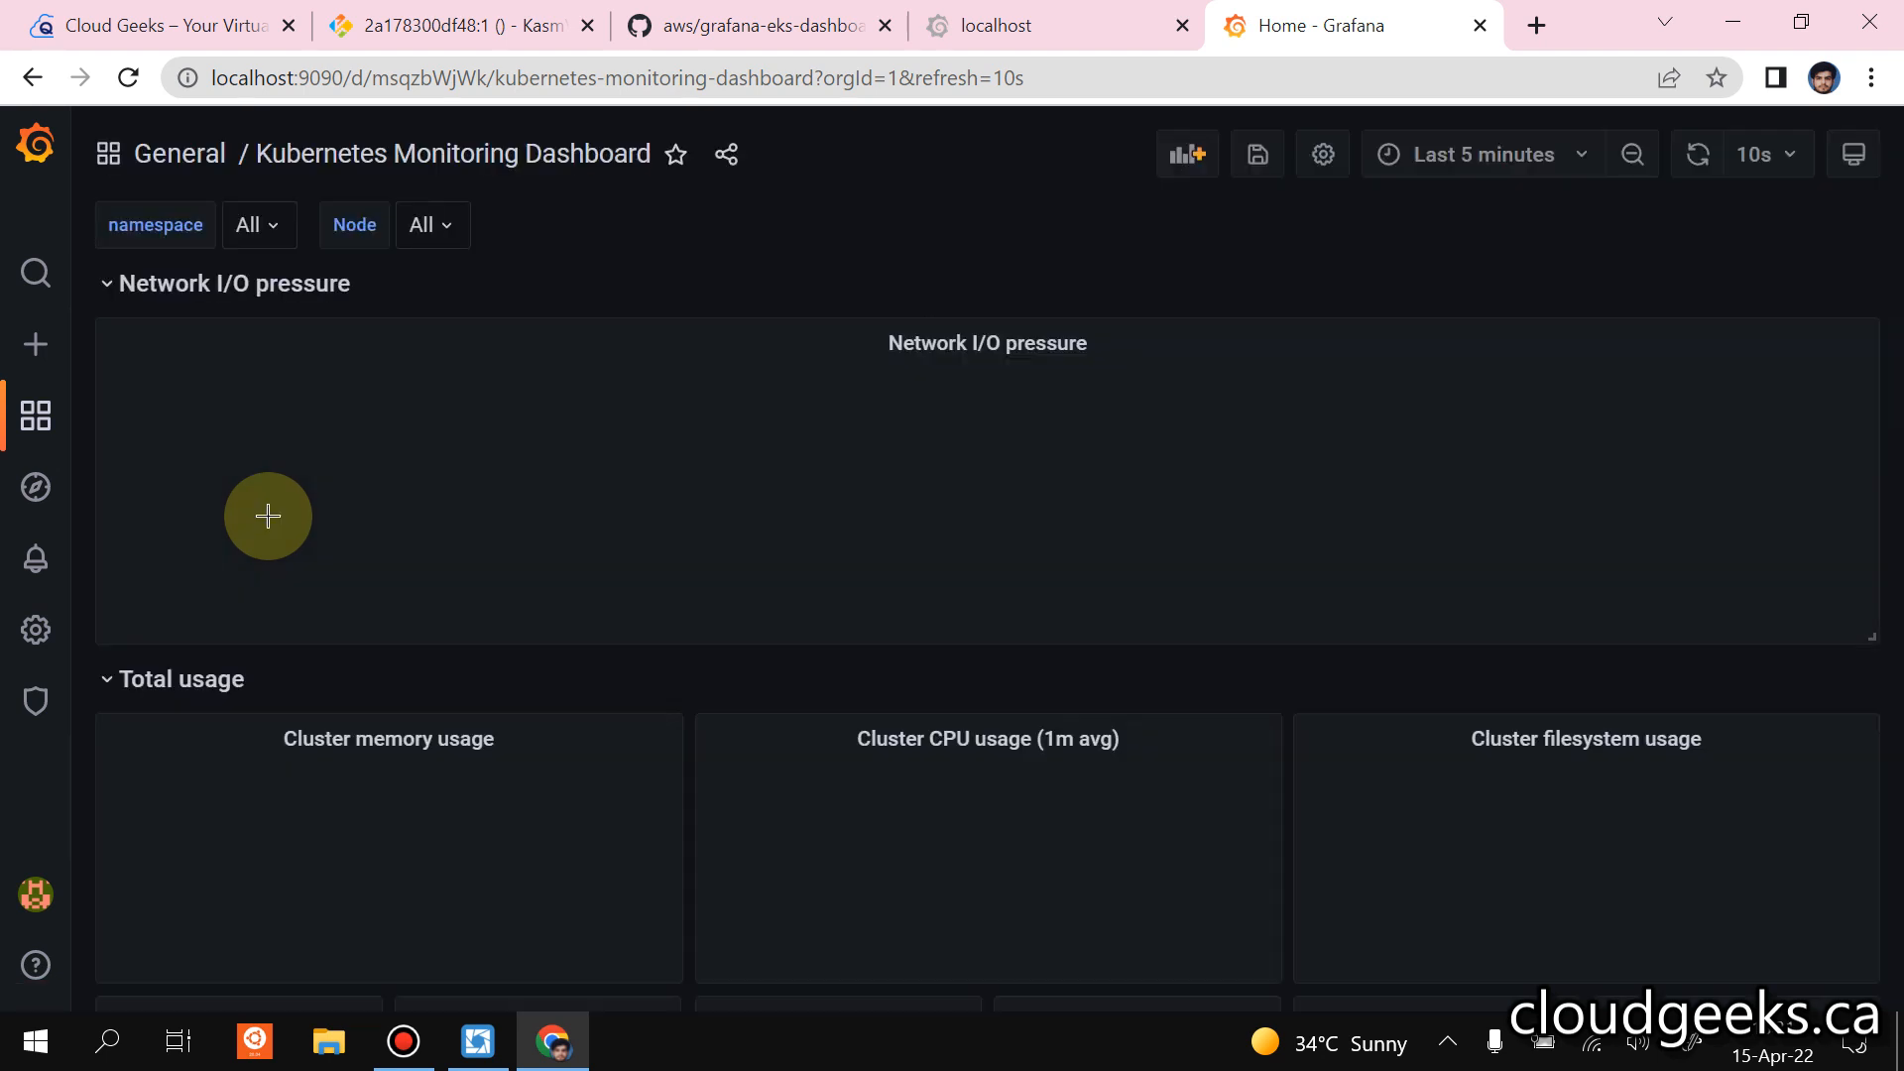
Examine the dashboard's network I/O pressure, total cluster usage, and pod CPU and memory panels.
scroll(301, 419, down, 5)
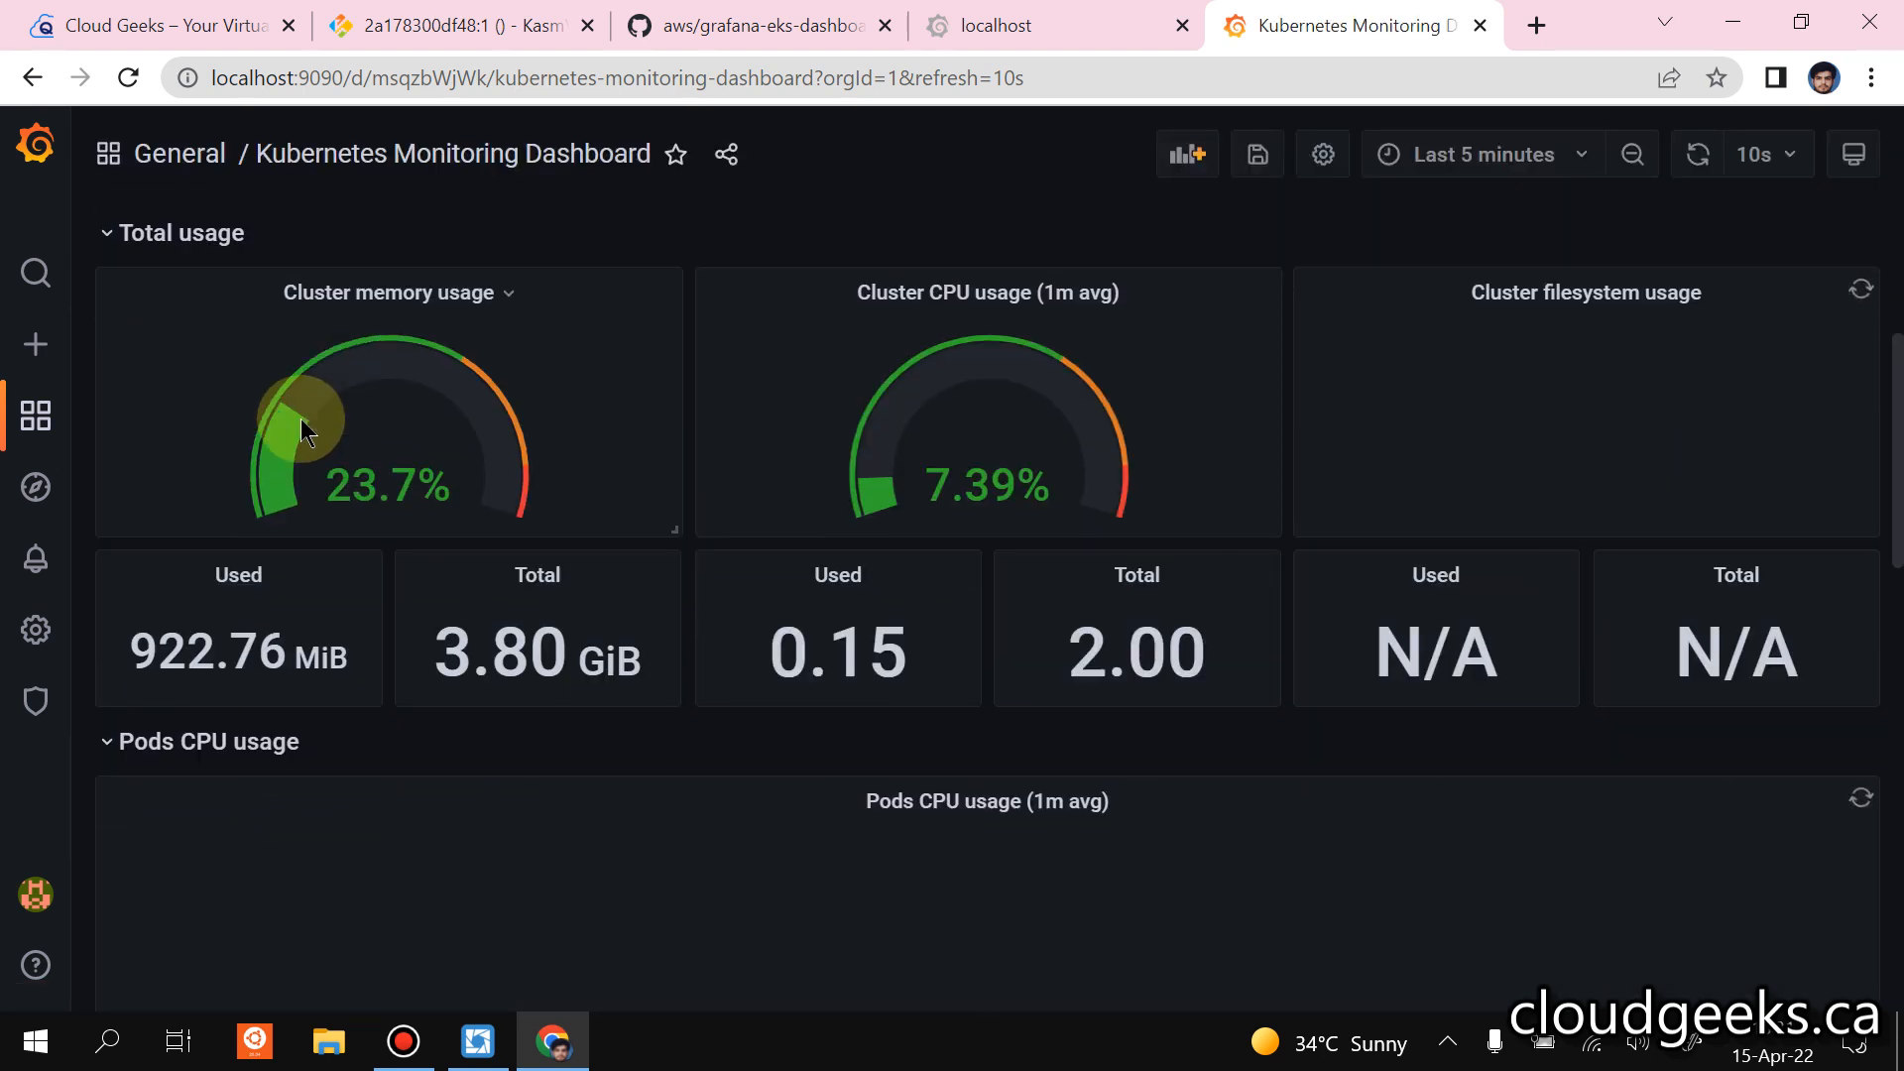
scroll(300, 419, up, 5)
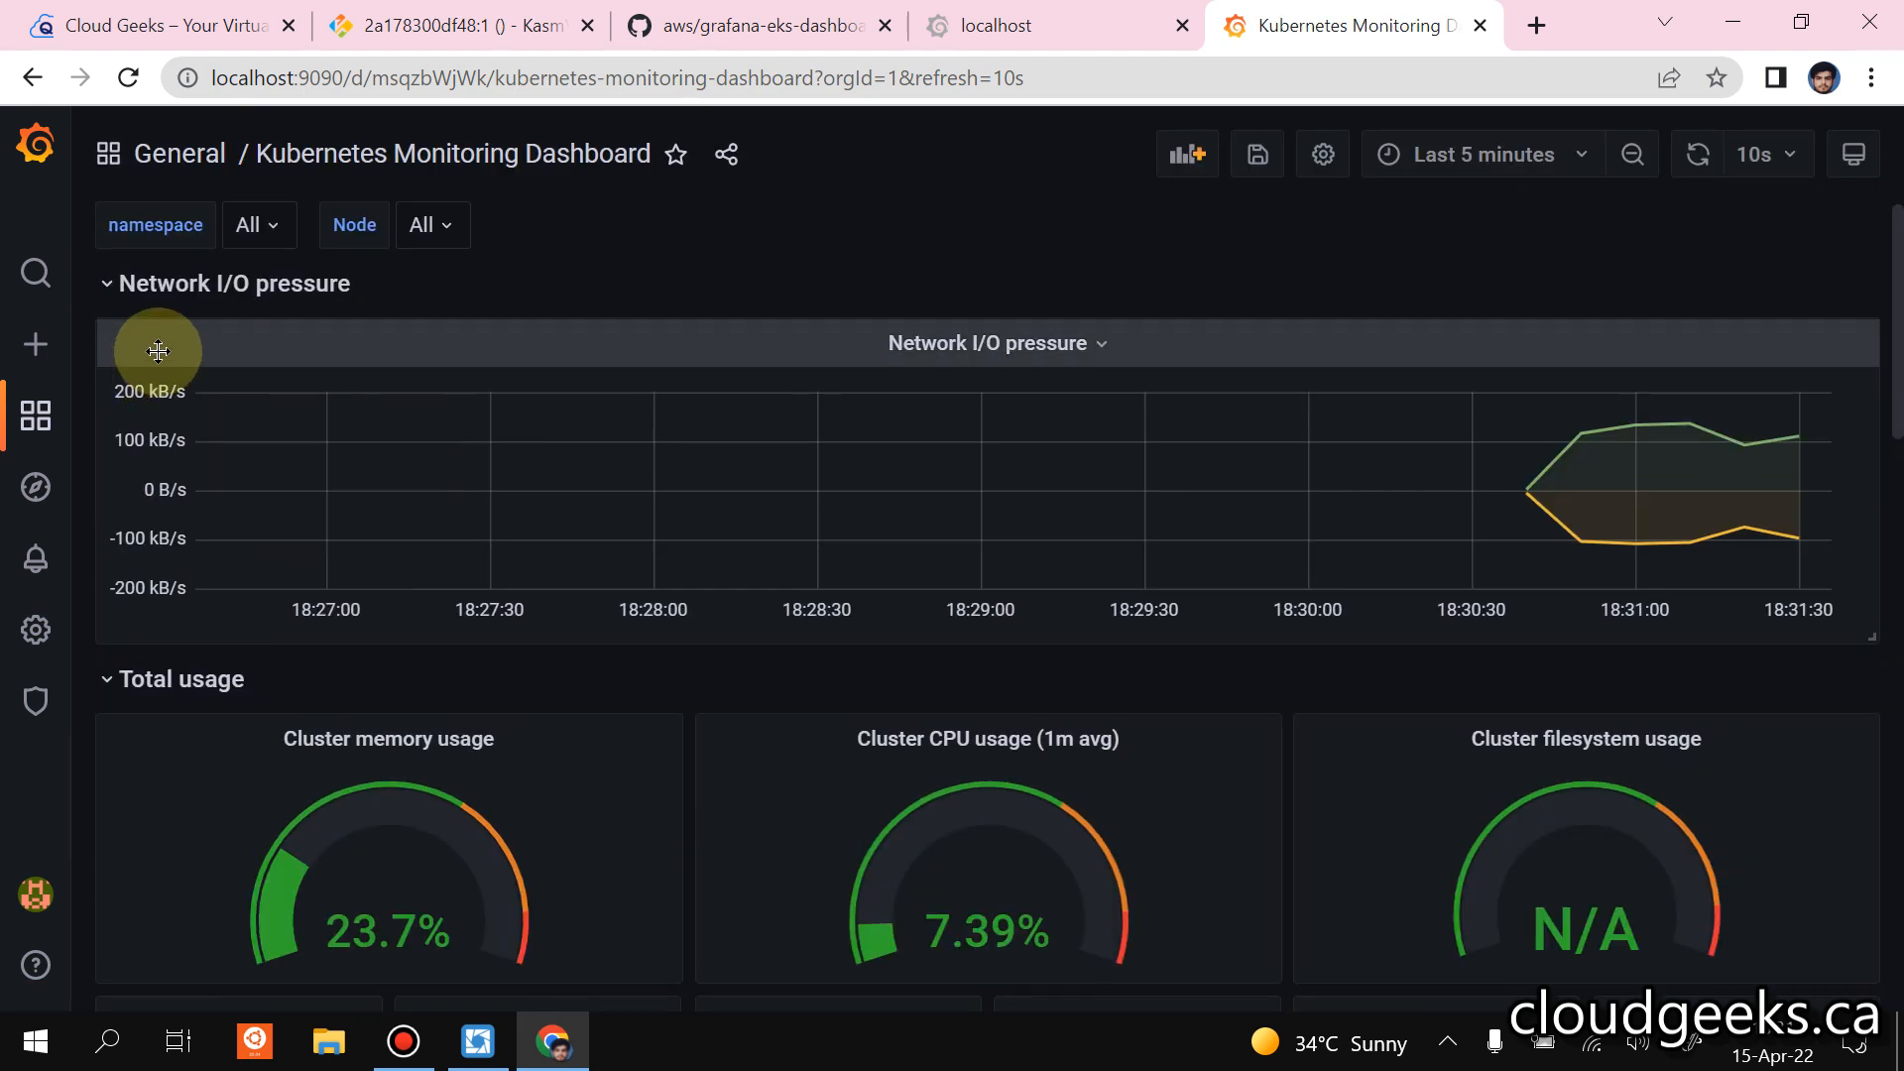
scroll(159, 351, down, 15)
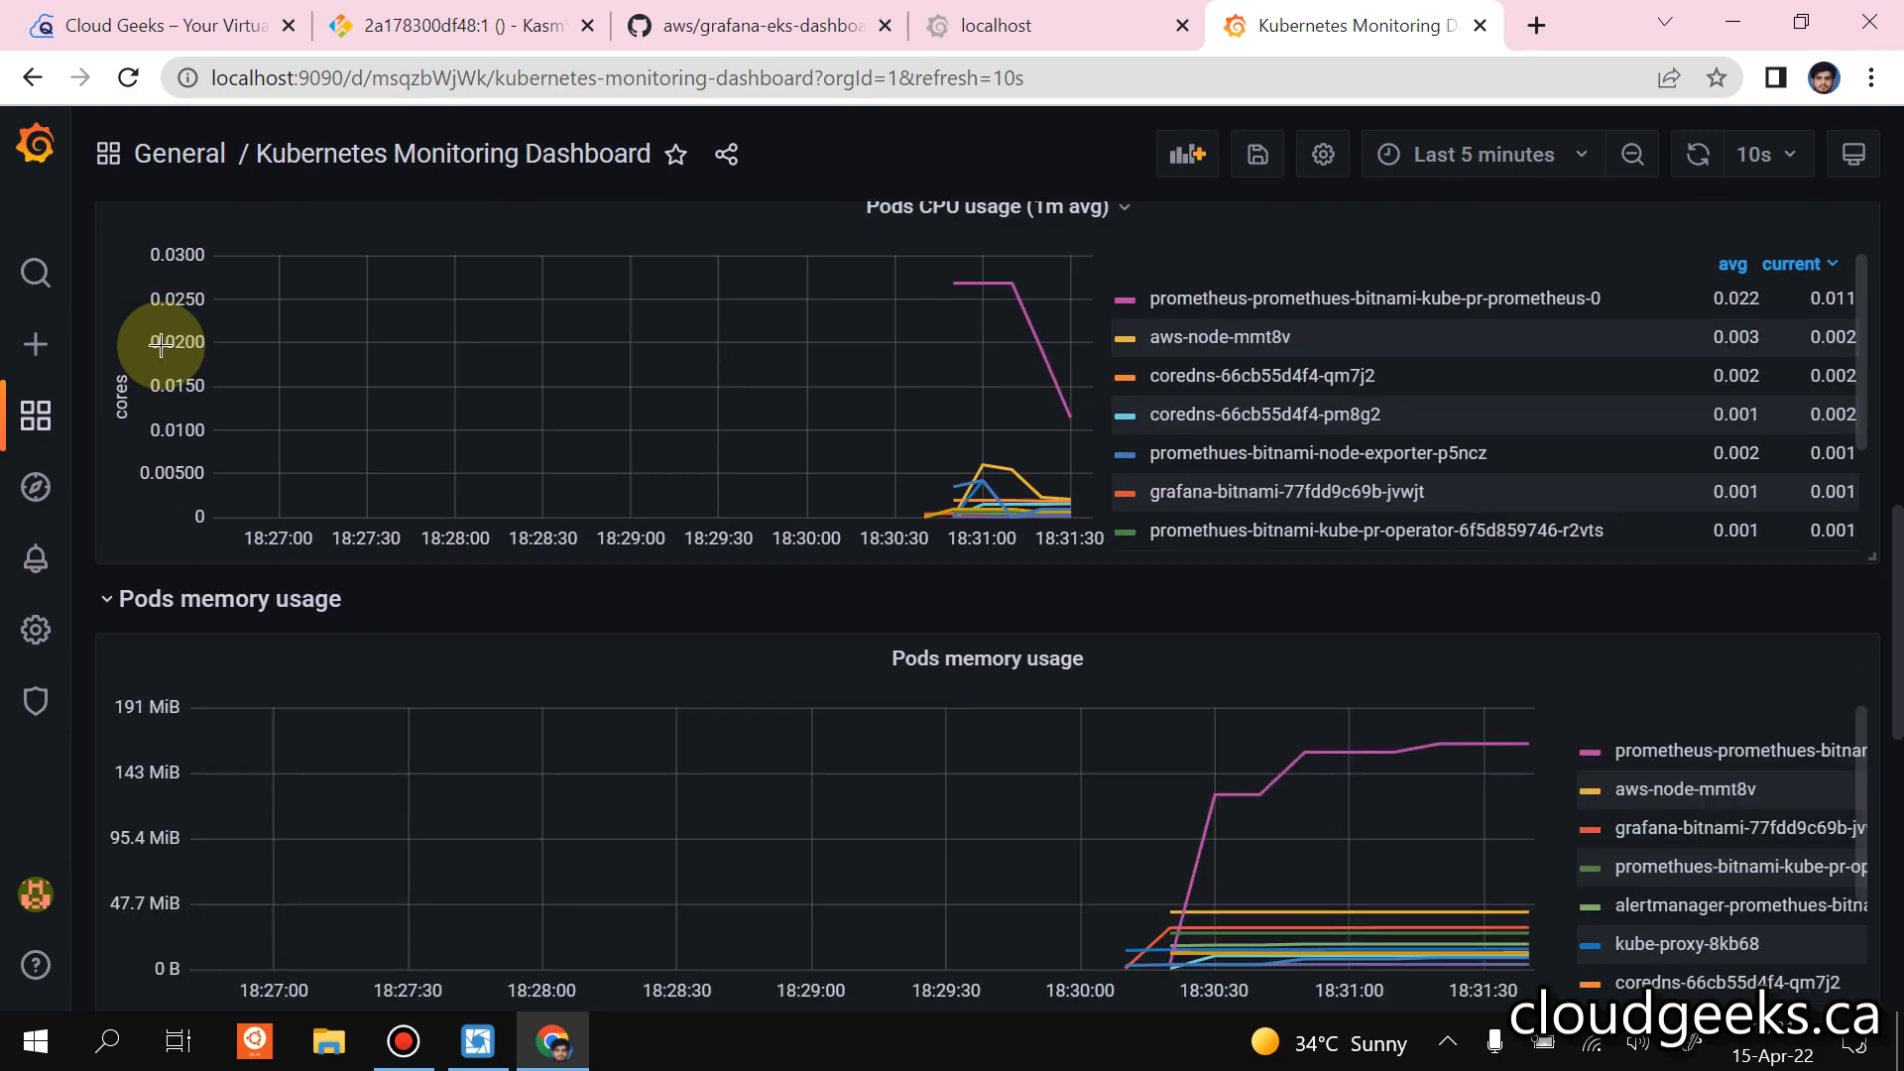
scroll(162, 341, down, 5)
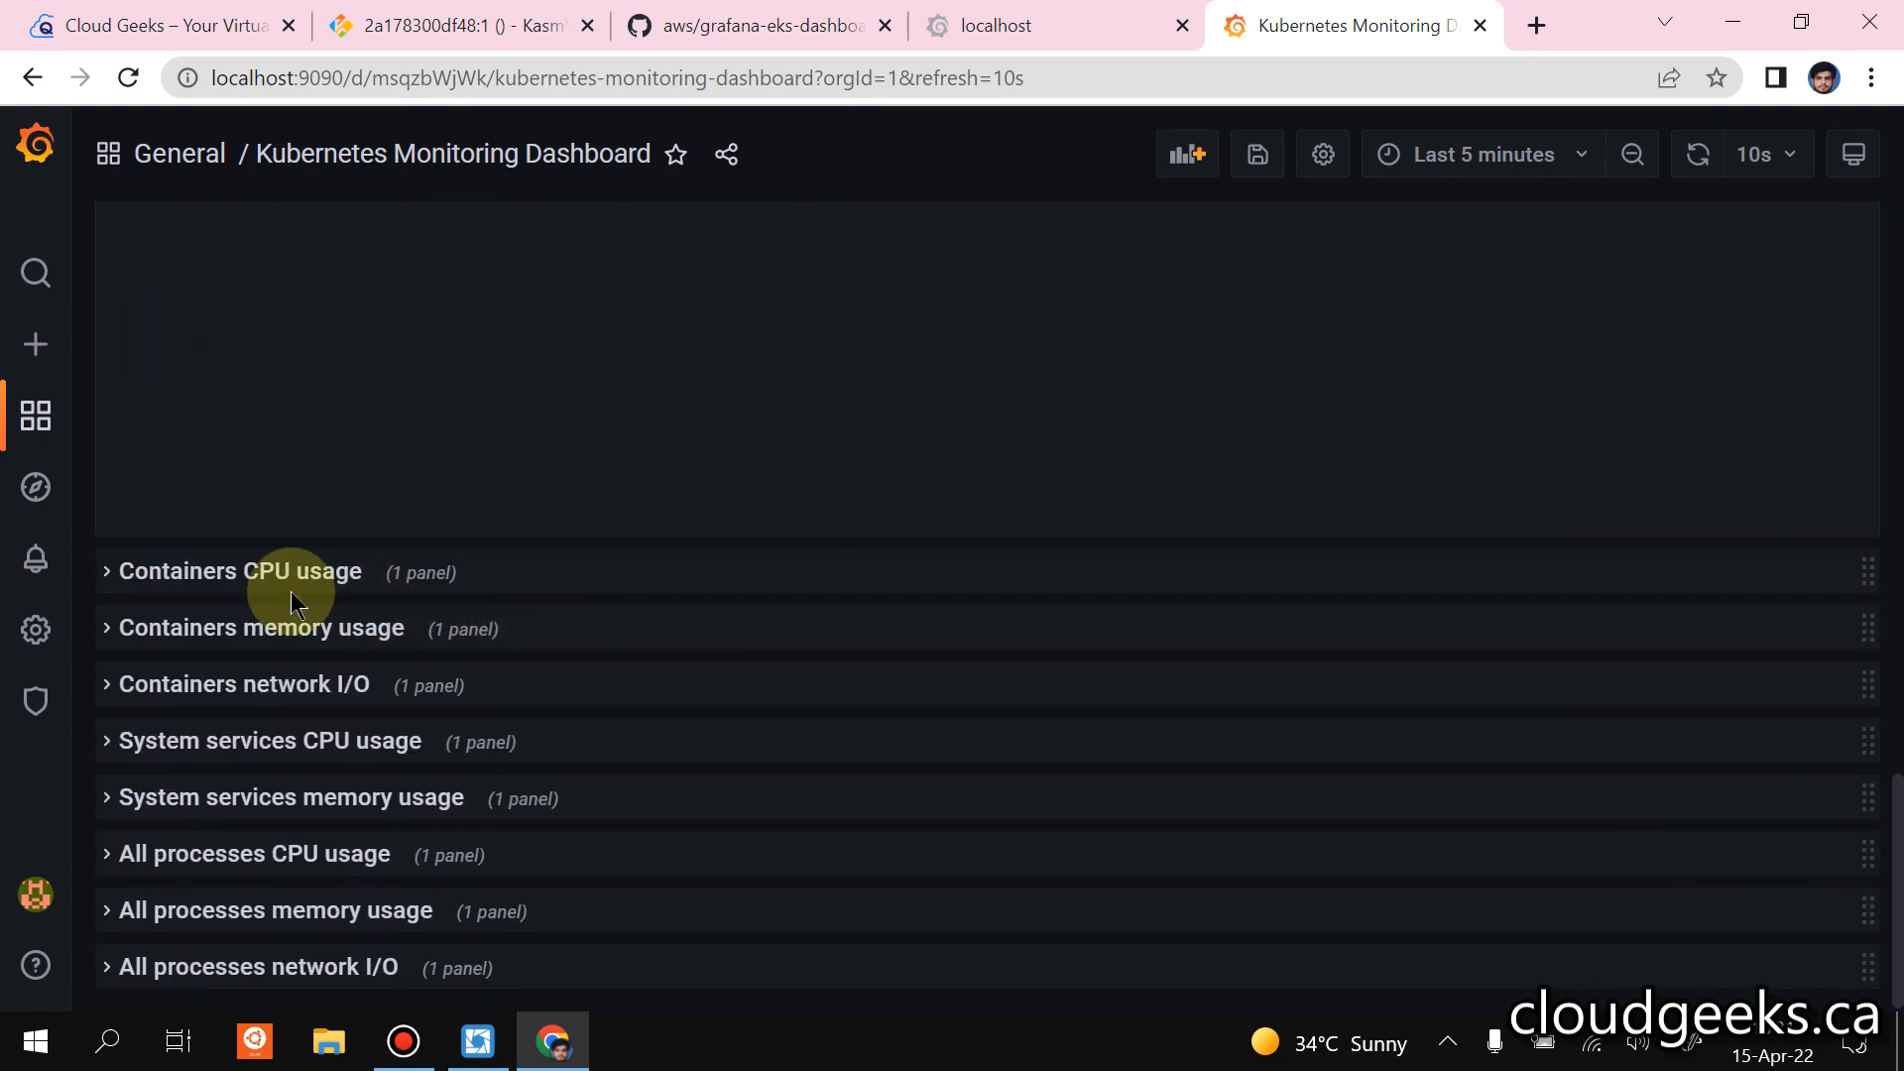
click(294, 575)
scroll(247, 616, up, 20)
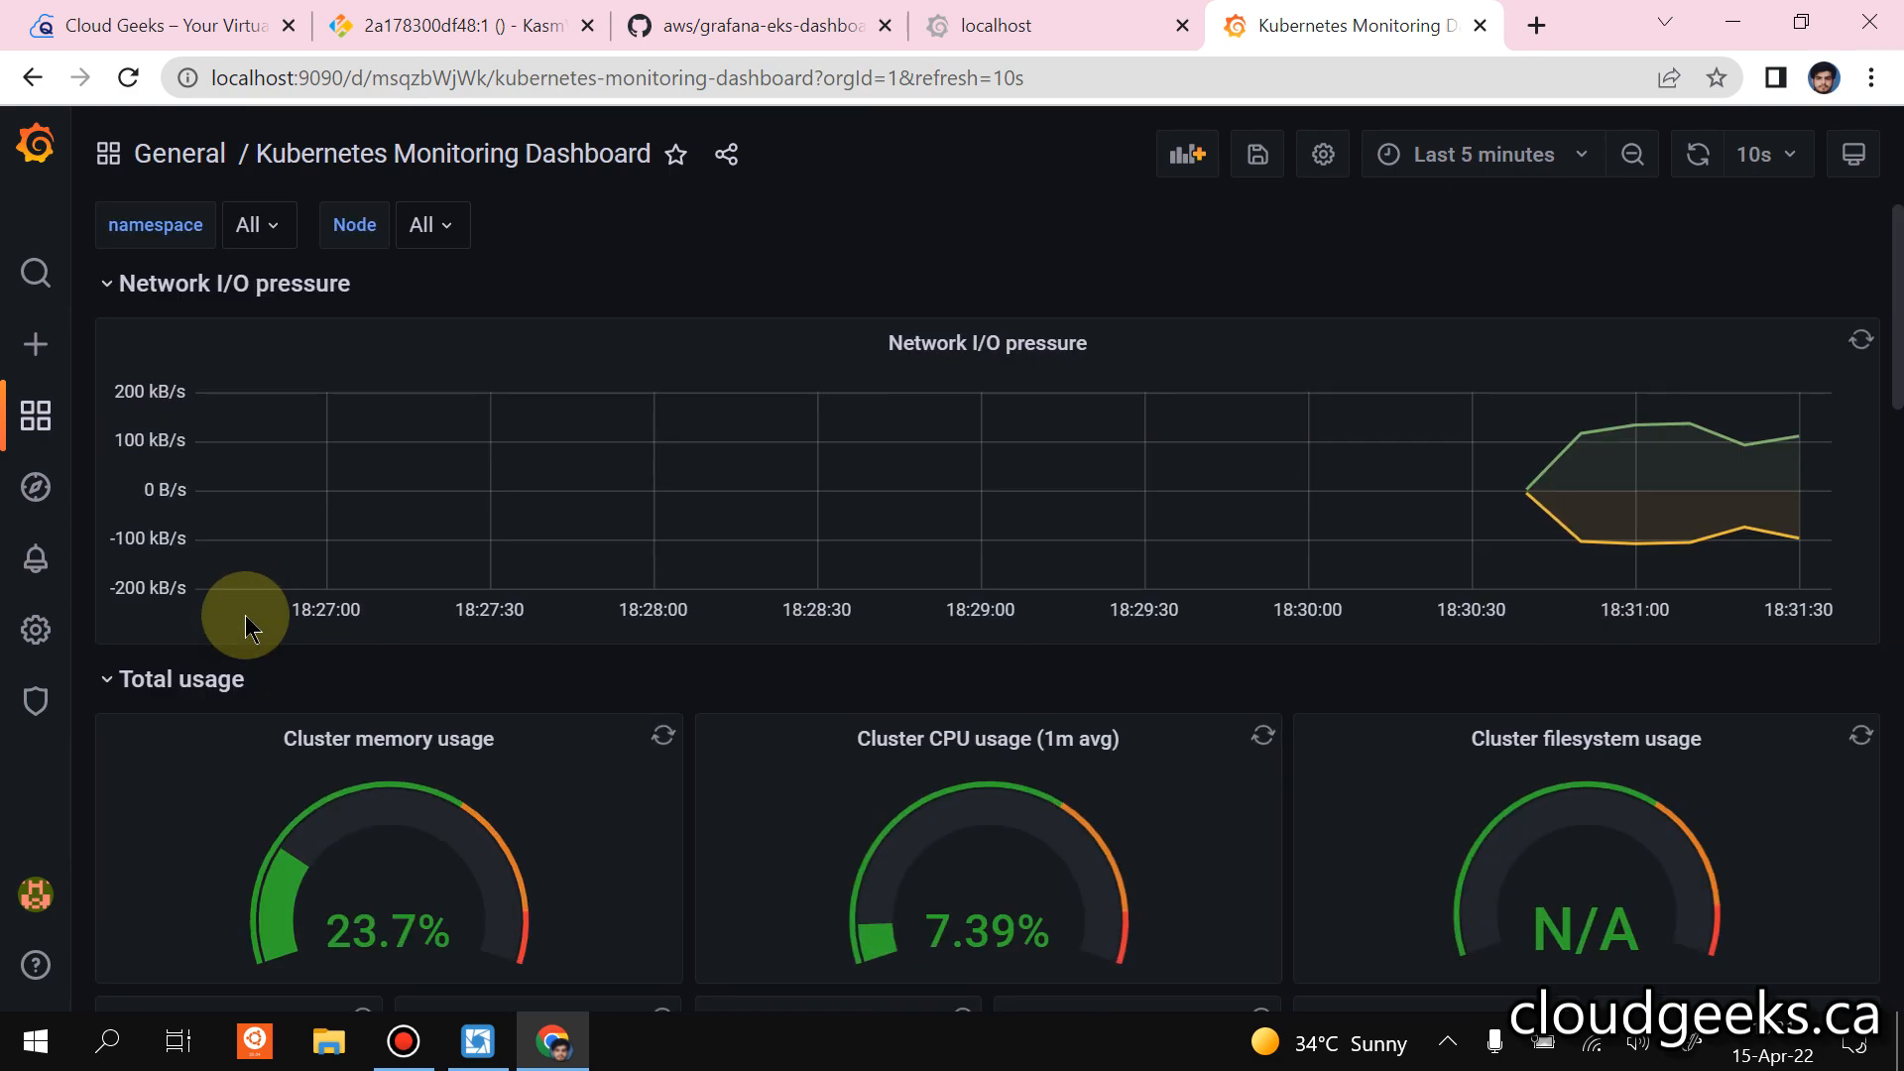
scroll(245, 615, down, 5)
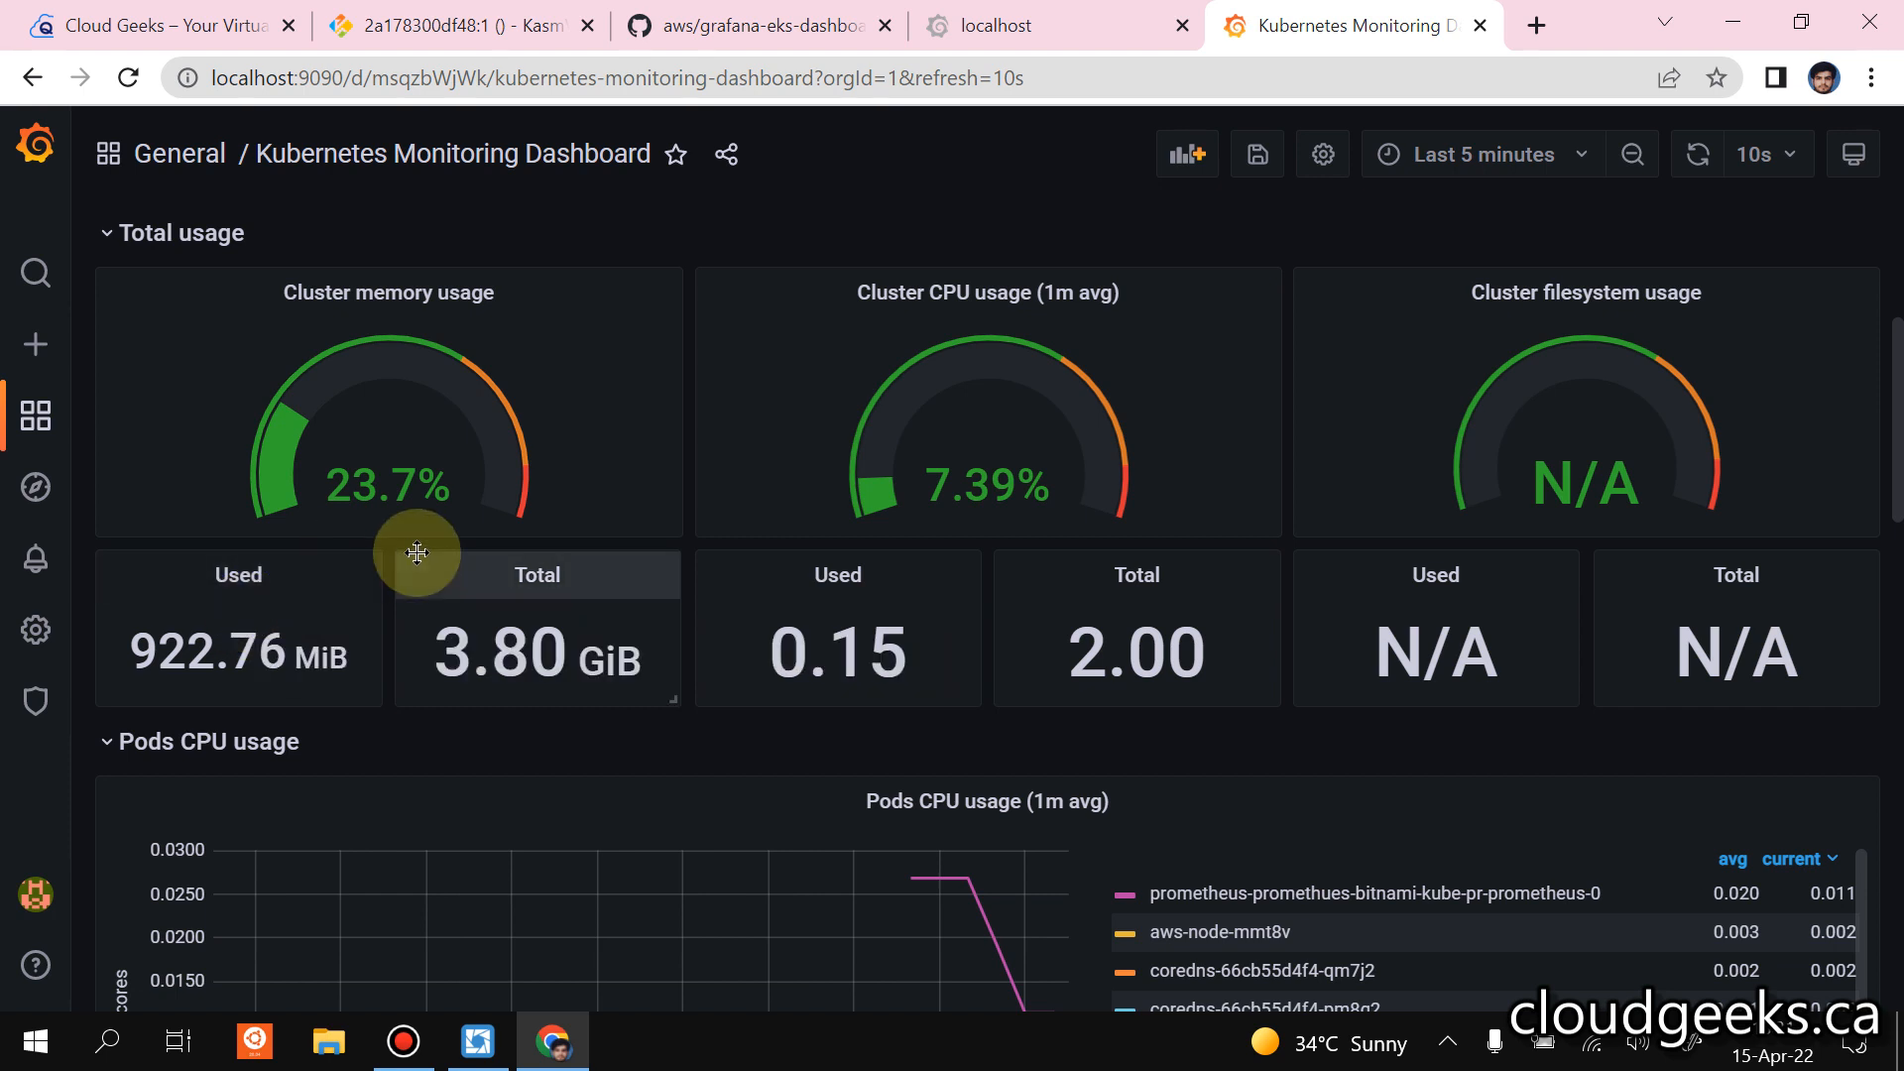
mouse_move(821, 12)
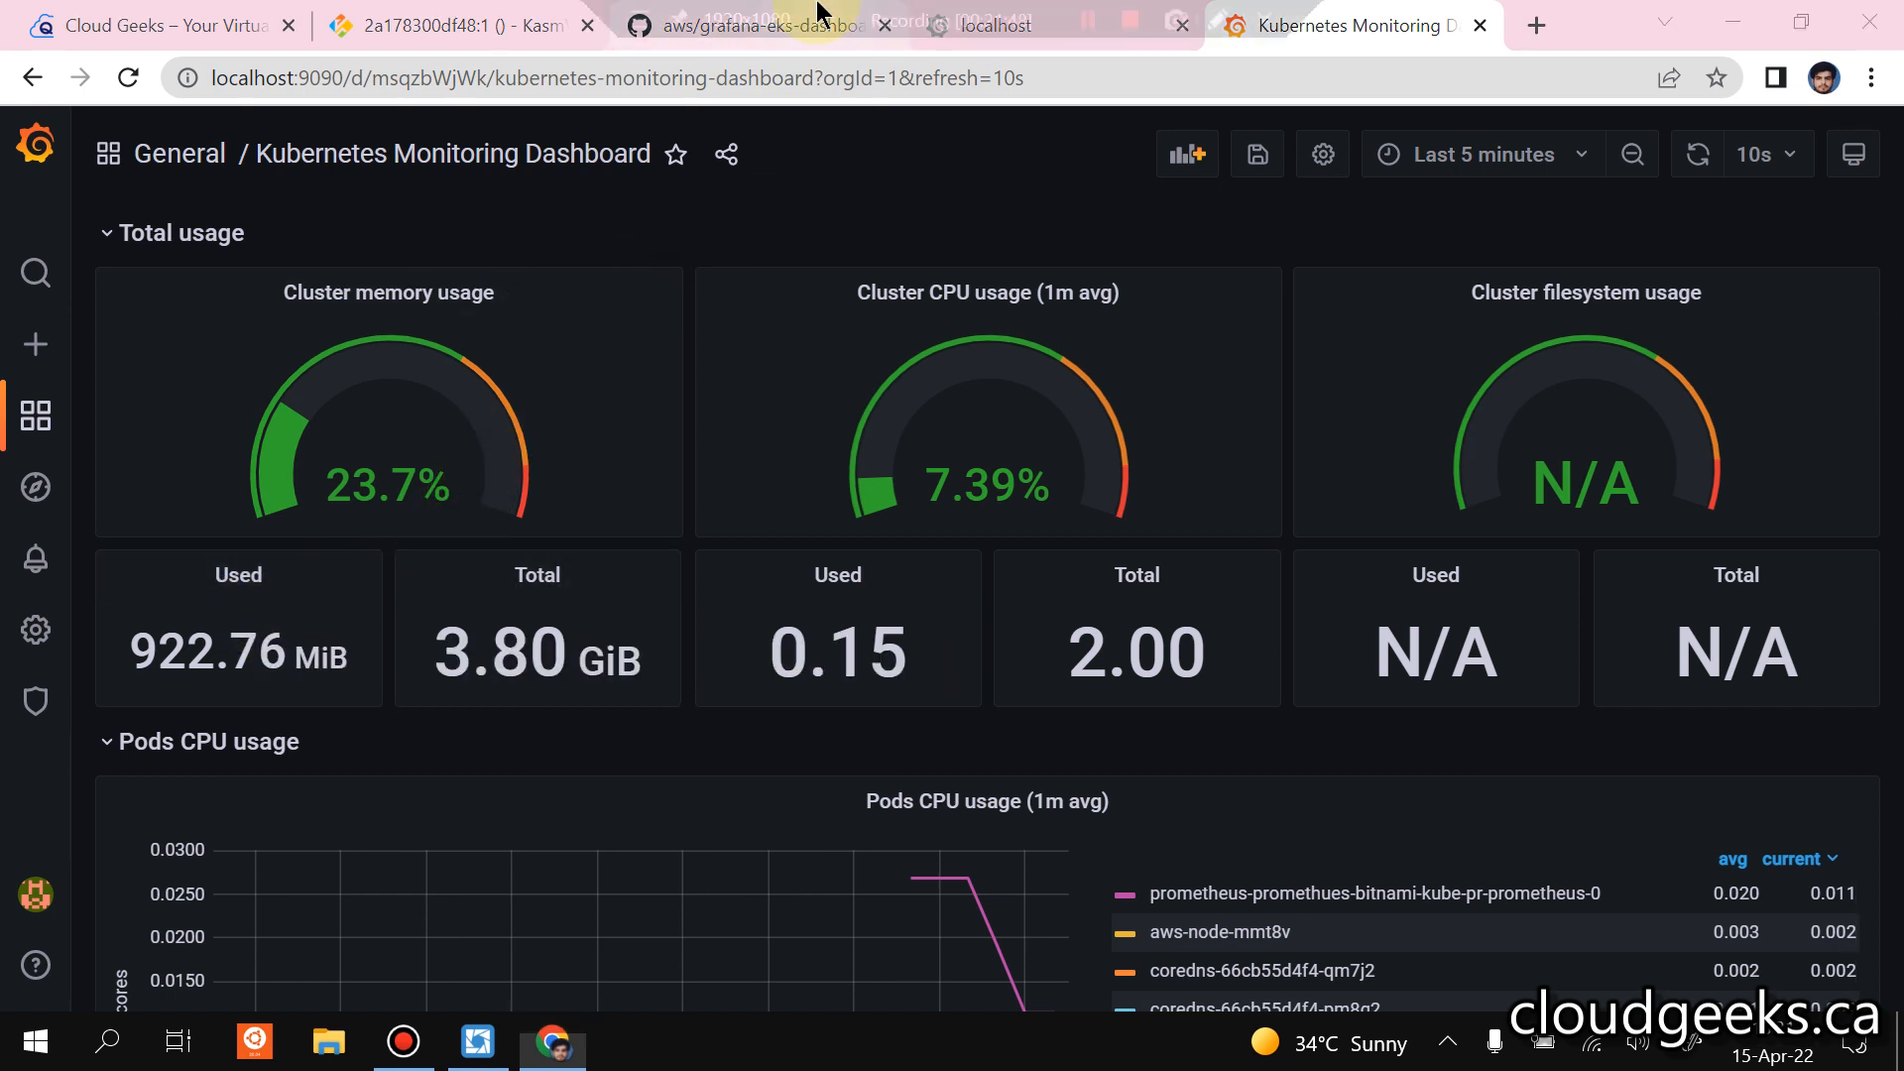